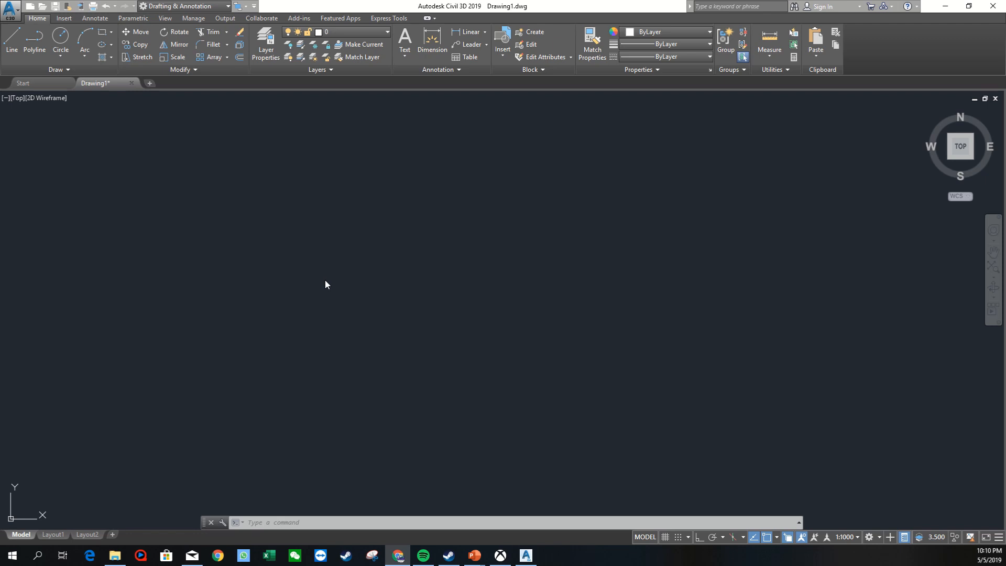
Step: Open the Drawing Settings and check the drawing units under Units and Zone
{"action": "left_click", "coordinate": [13, 12]}
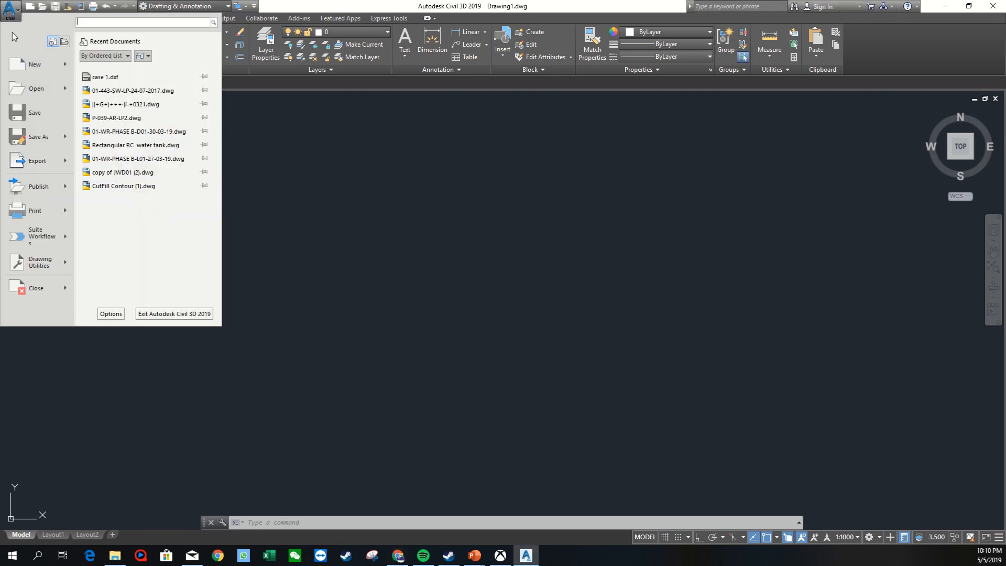
{"action": "mouse_move", "coordinate": [51, 262]}
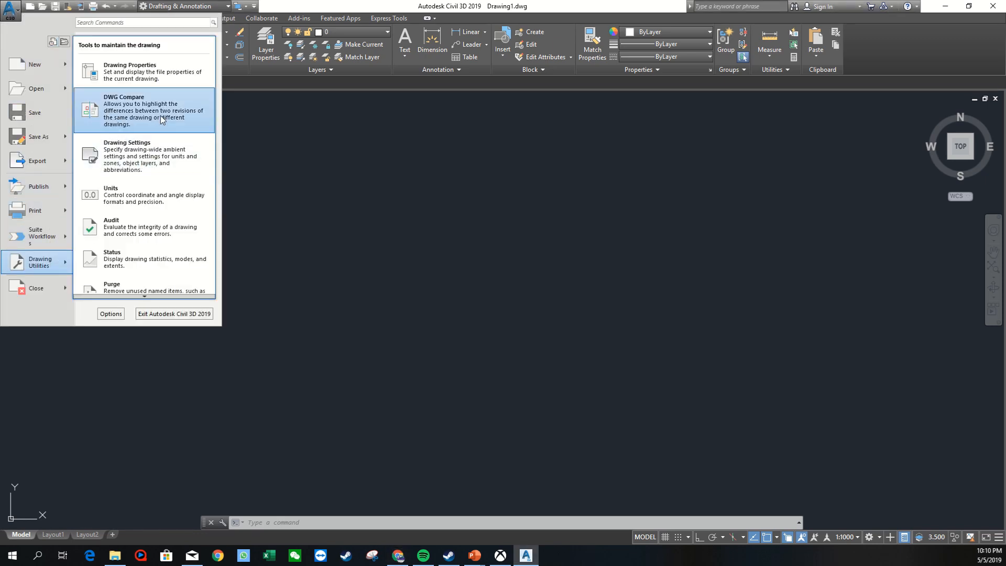
{"action": "left_click", "coordinate": [170, 159]}
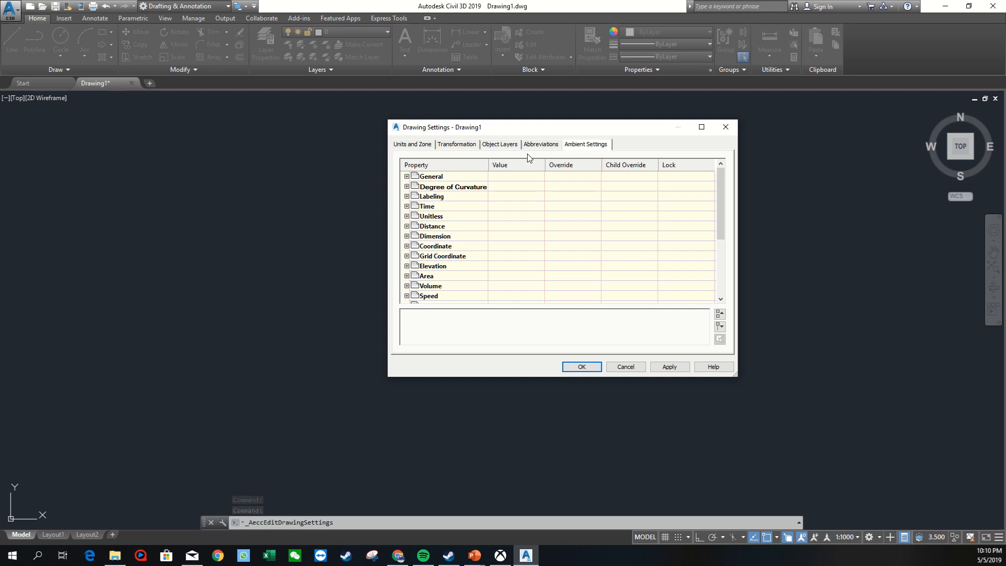
{"action": "left_click", "coordinate": [422, 146]}
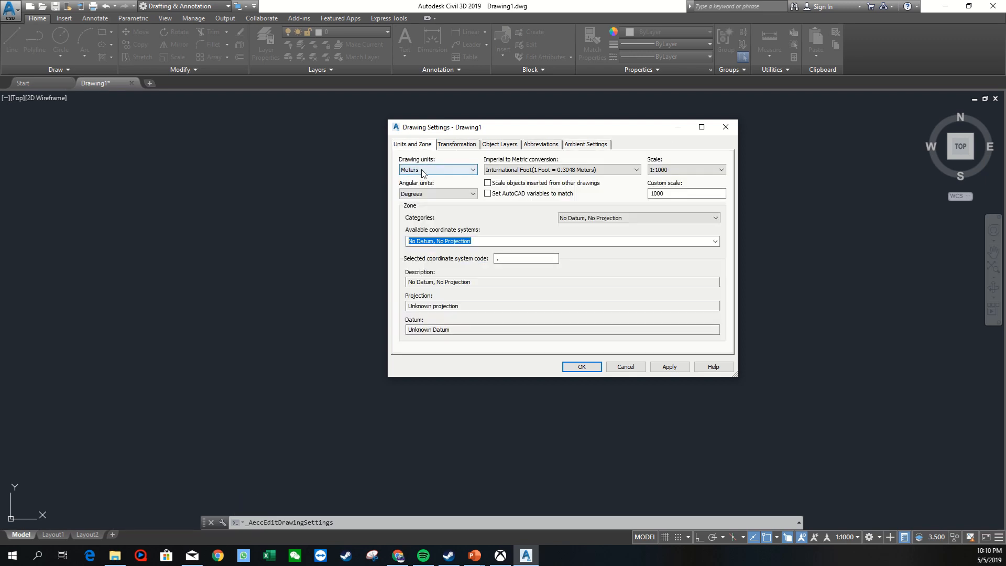
Step: Review the Area and Volume units in the ambient settings and accept the drawing settings
{"action": "left_click", "coordinate": [601, 145]}
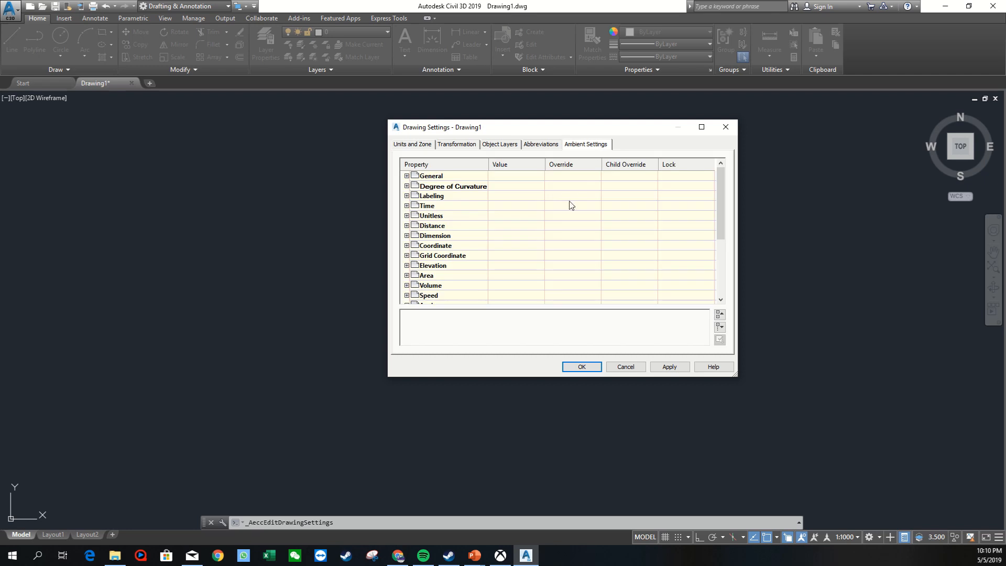
{"action": "left_click", "coordinate": [406, 275]}
{"action": "scroll", "coordinate": [451, 279], "scroll_direction": "down", "scroll_amount": 2}
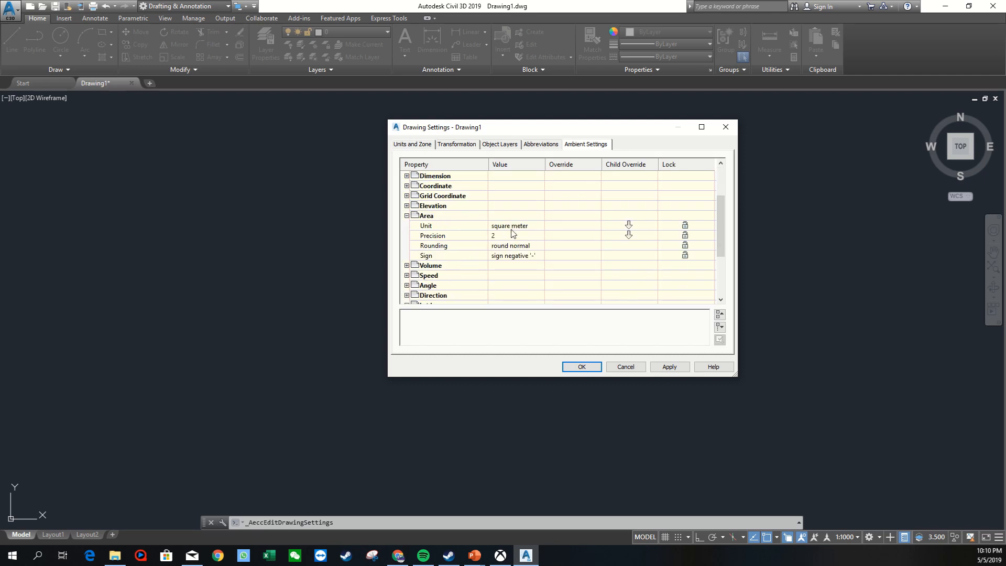
{"action": "left_click", "coordinate": [407, 266]}
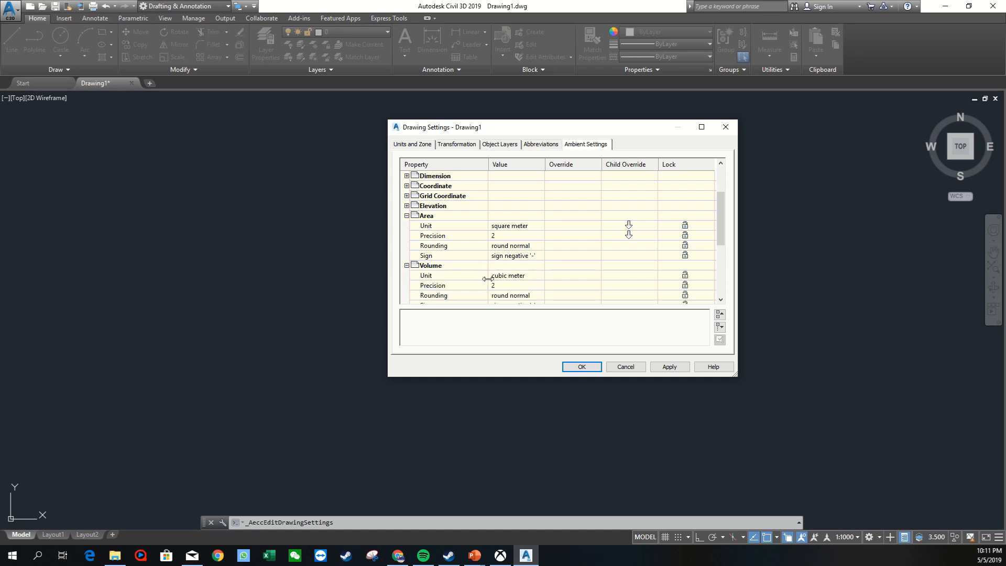
{"action": "left_click", "coordinate": [582, 368]}
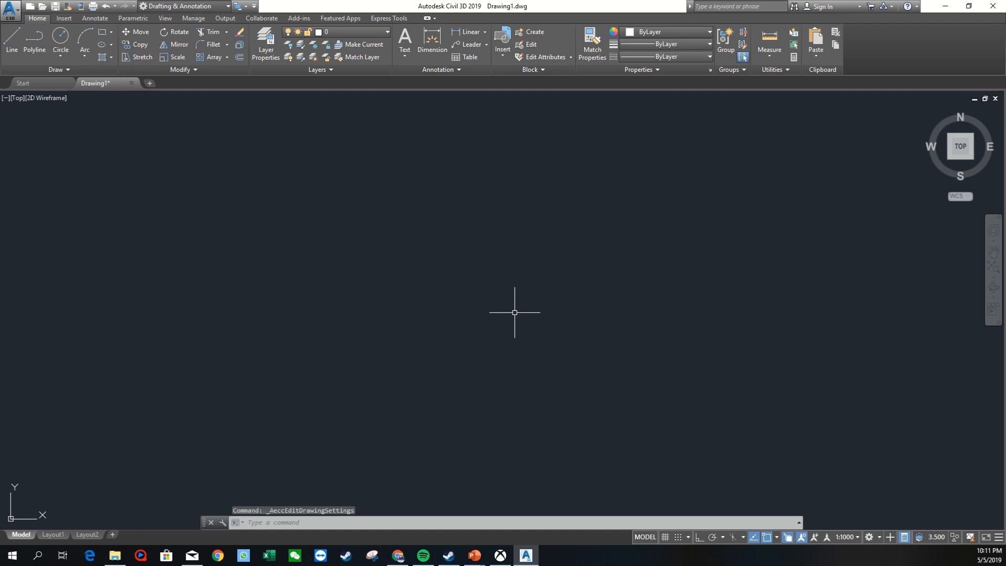
Step: Open the program Options and expand Template Settings among the file locations
{"action": "type", "text": "op"}
{"action": "key", "text": "Return"}
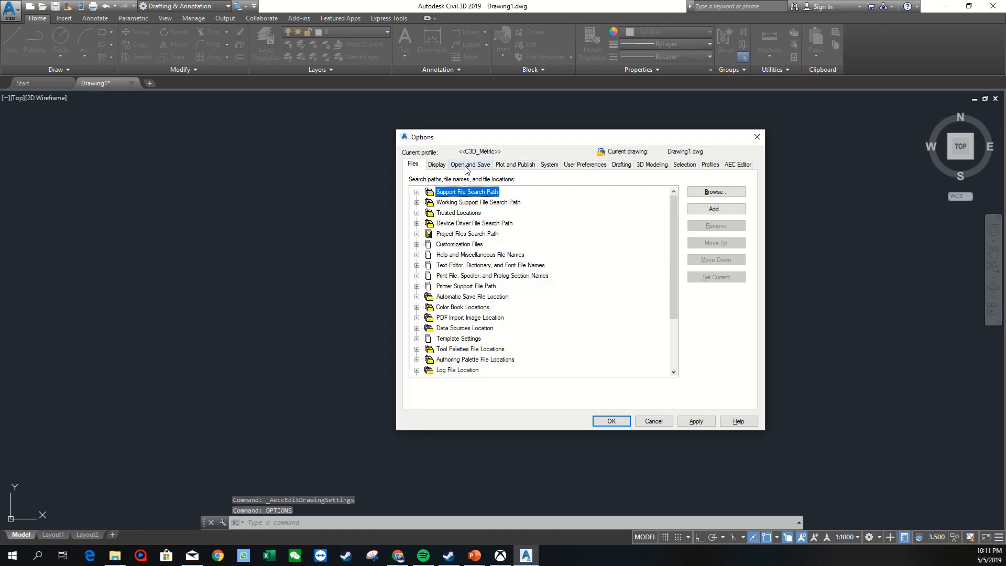
{"action": "left_click", "coordinate": [417, 338]}
{"action": "scroll", "coordinate": [506, 300], "scroll_direction": "down", "scroll_amount": 2}
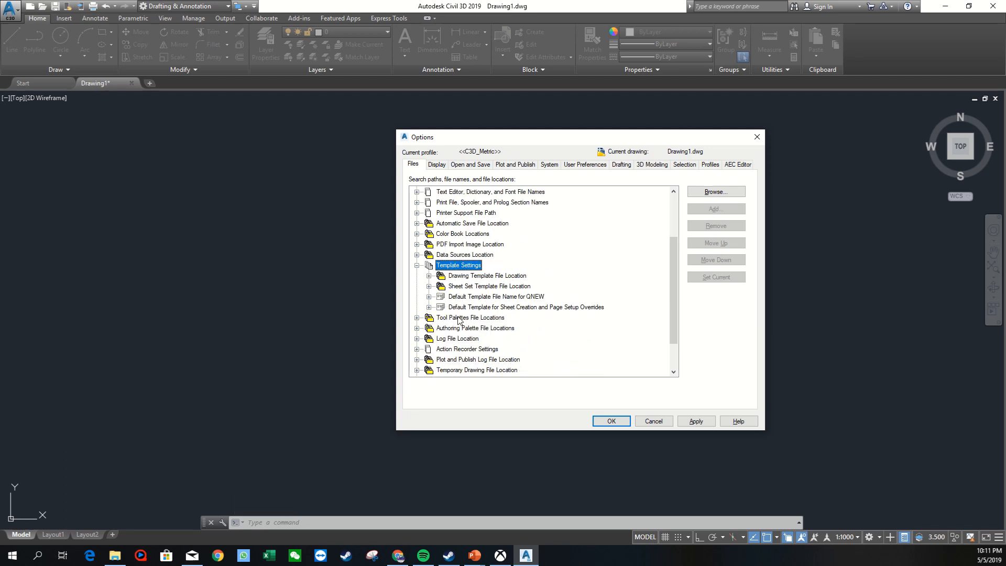
Step: Set the default template file for QNEW to _Autodesk Civil 3D (Metric) NCS.dwt
{"action": "left_click", "coordinate": [472, 297]}
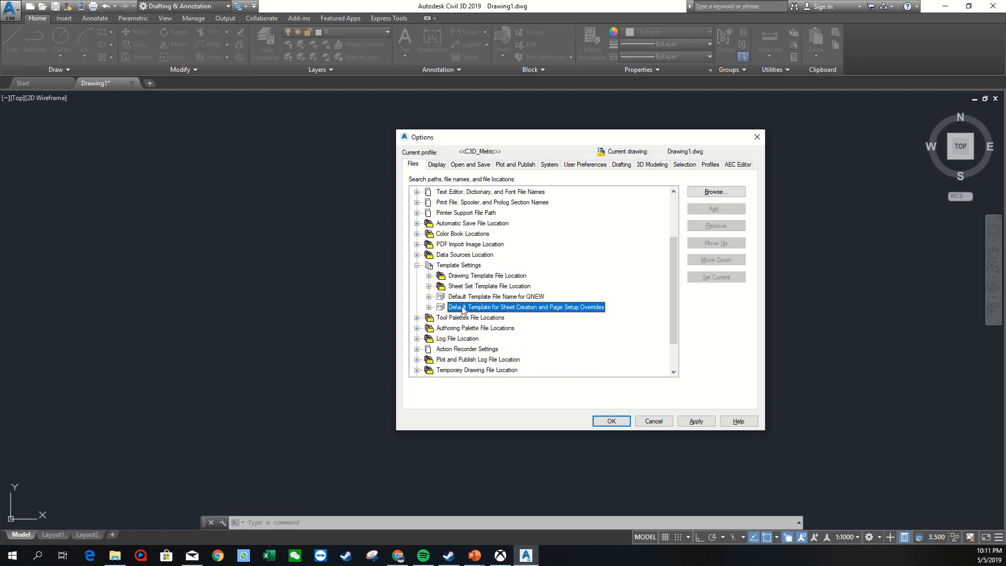
{"action": "left_click", "coordinate": [467, 316]}
{"action": "left_click", "coordinate": [470, 299]}
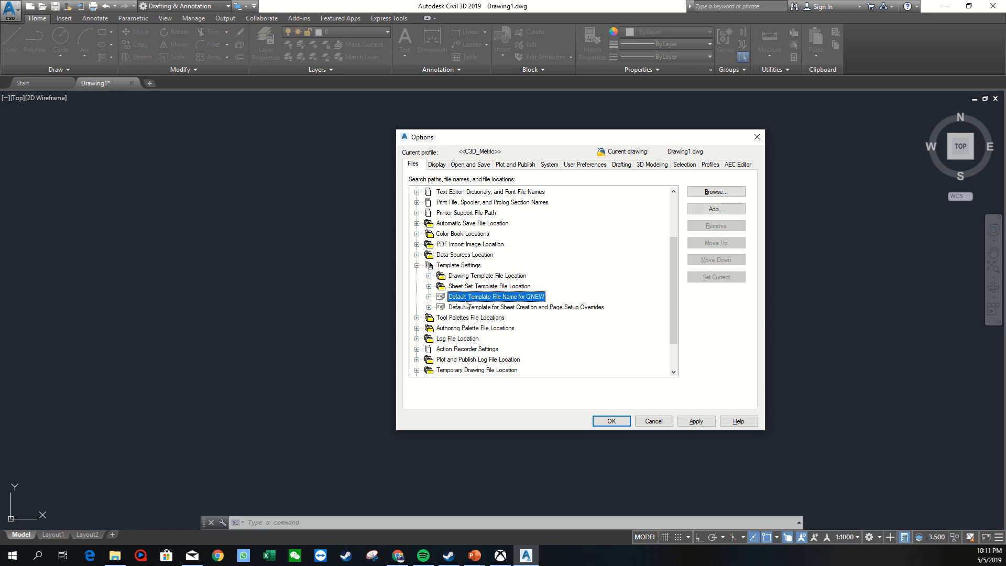
{"action": "left_click", "coordinate": [429, 297]}
{"action": "scroll", "coordinate": [527, 304], "scroll_direction": "down", "scroll_amount": 1}
{"action": "left_click_drag", "start_coordinate": [547, 372], "coordinate": [592, 373]}
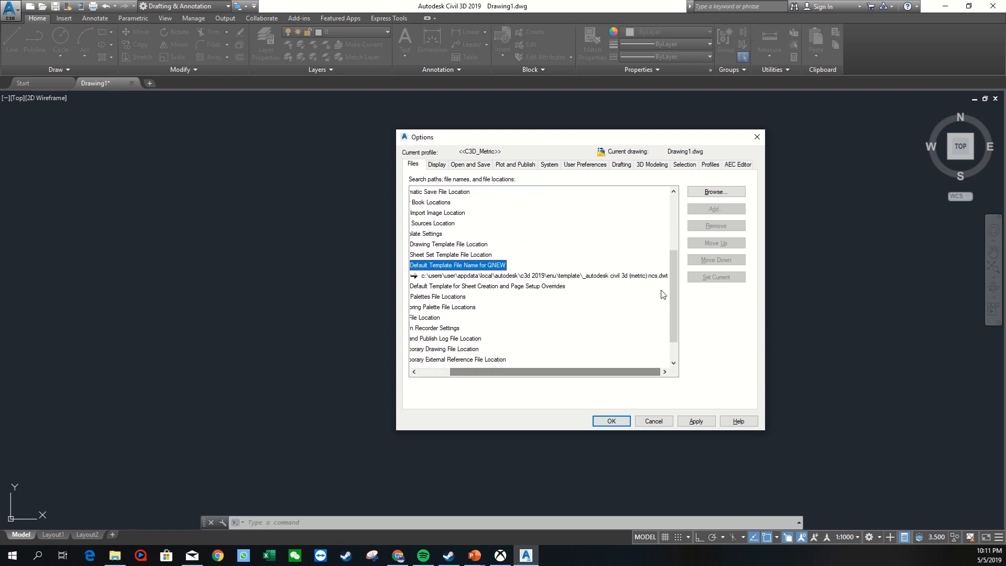
{"action": "left_click", "coordinate": [604, 277]}
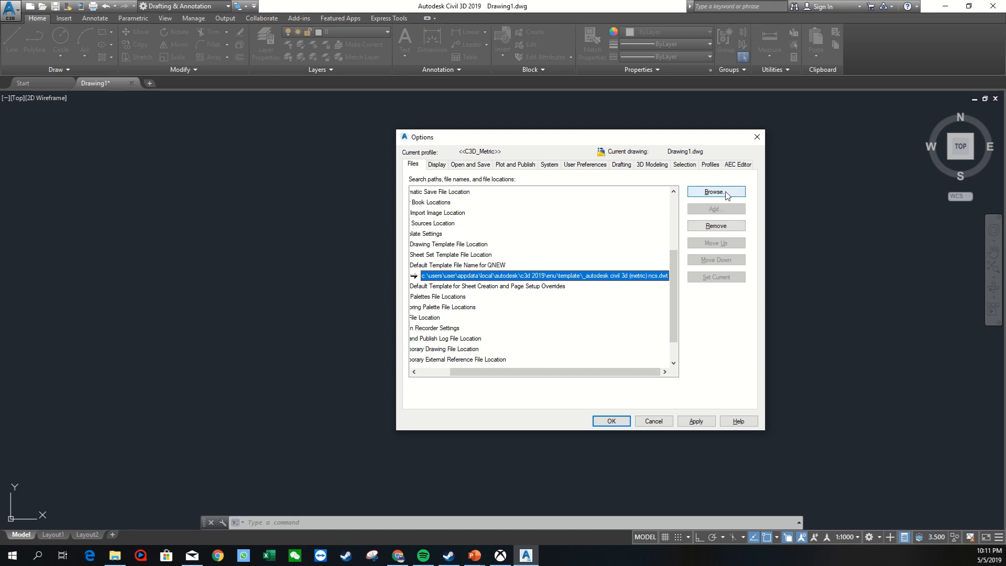
{"action": "left_click", "coordinate": [726, 194]}
{"action": "left_click", "coordinate": [602, 214]}
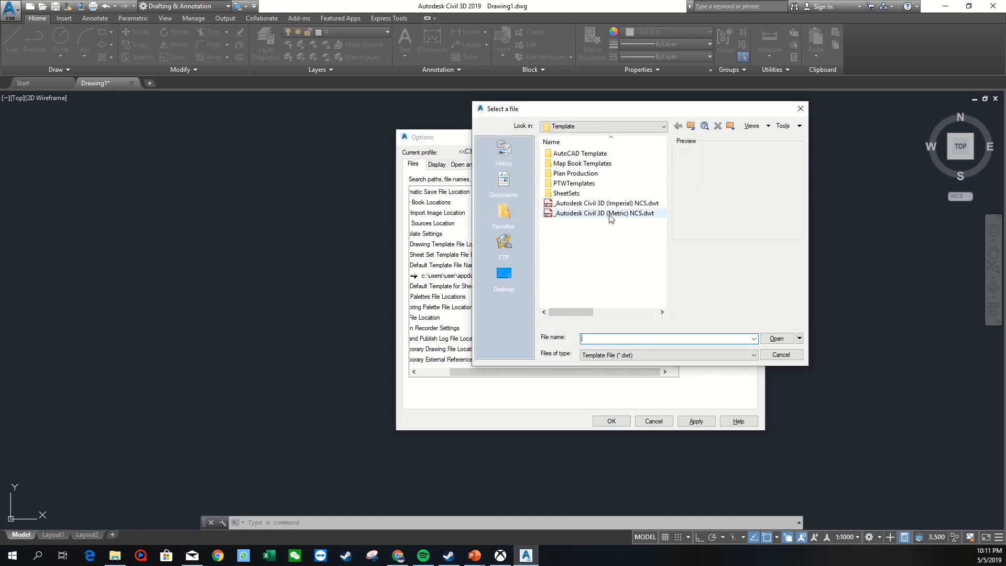
{"action": "left_click", "coordinate": [782, 338]}
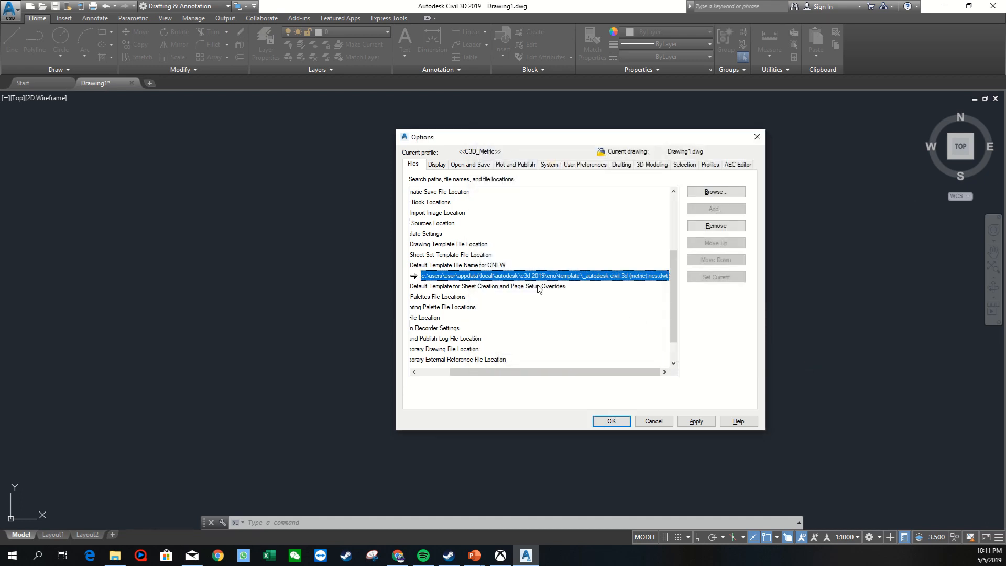
Step: Set the default template for sheet creation and page setup overrides to Civil Metric.dwt from the SheetSets folder and accept the options
{"action": "left_click", "coordinate": [540, 287]}
{"action": "left_click_drag", "start_coordinate": [535, 373], "coordinate": [505, 375]}
{"action": "double_click", "coordinate": [445, 288]}
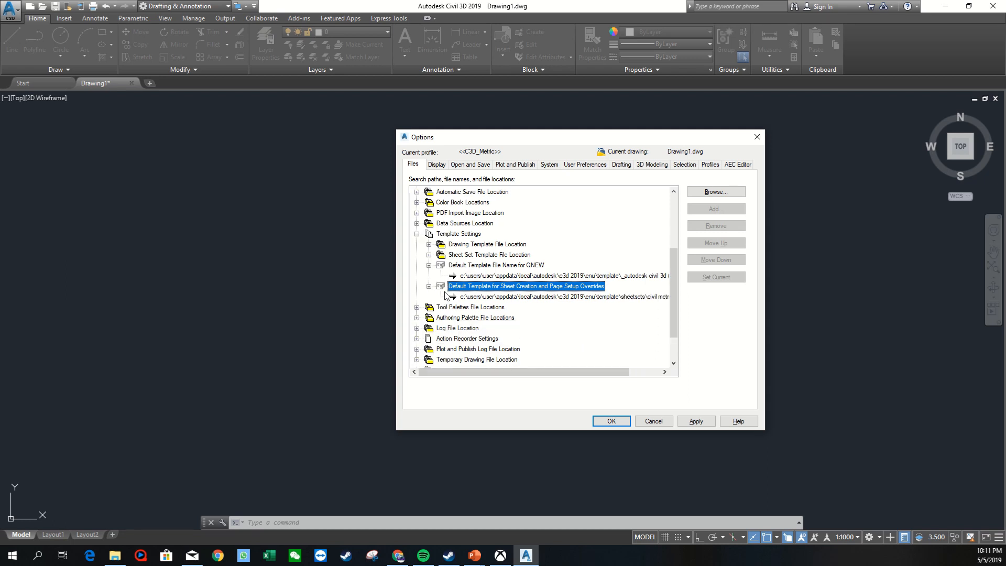
{"action": "left_click", "coordinate": [551, 297]}
{"action": "left_click_drag", "start_coordinate": [570, 373], "coordinate": [614, 321]}
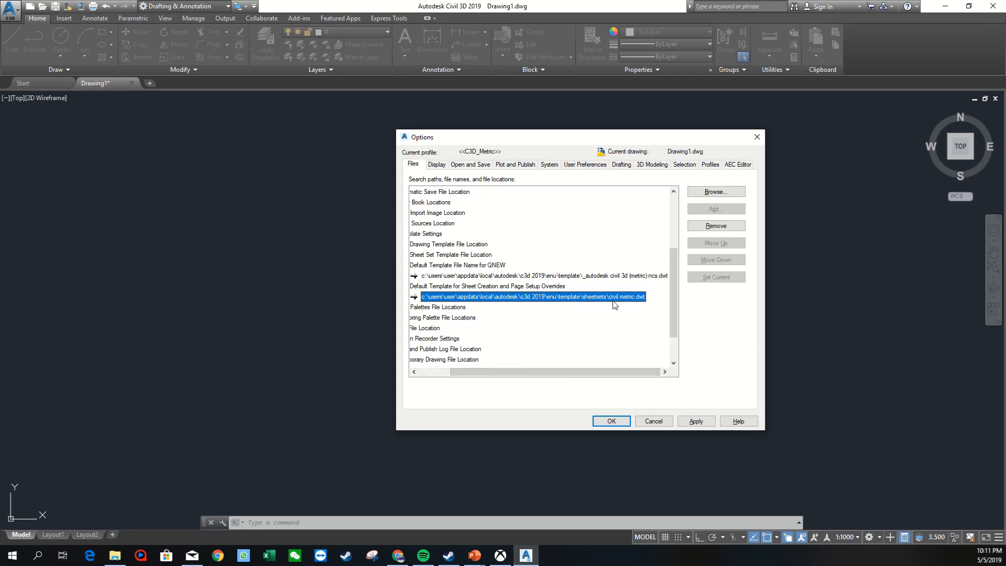
{"action": "left_click", "coordinate": [614, 300]}
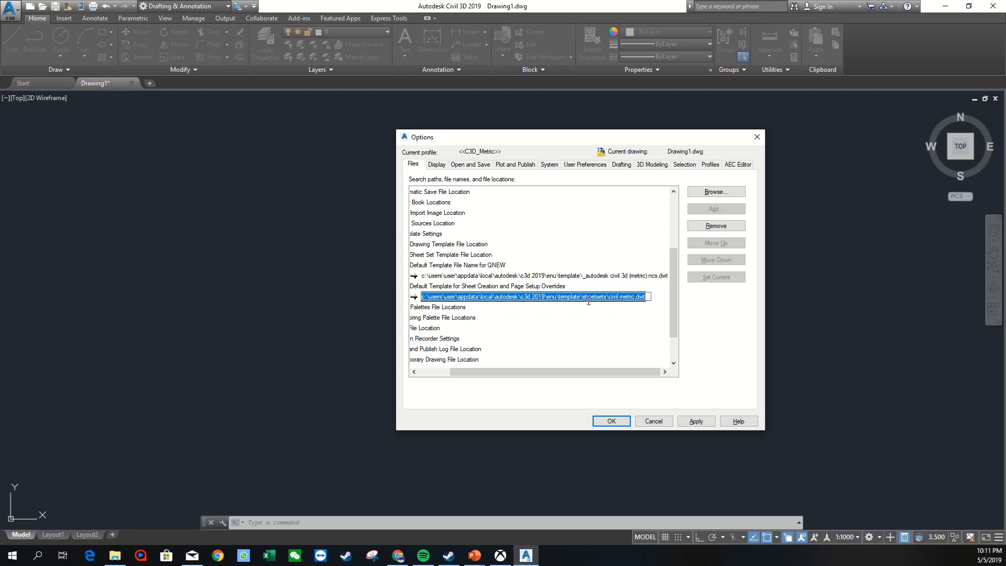
{"action": "left_click", "coordinate": [716, 192]}
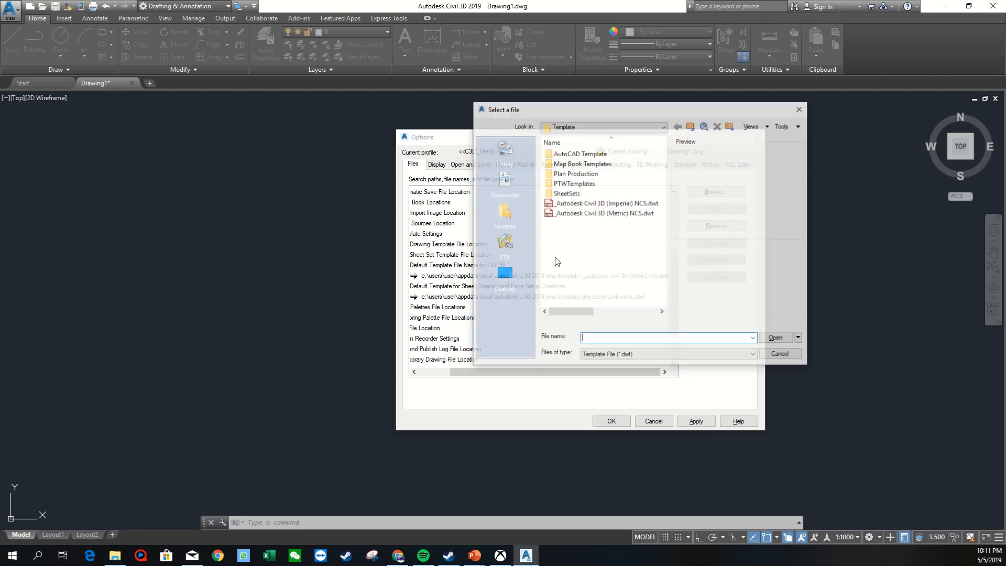
{"action": "double_click", "coordinate": [579, 193]}
{"action": "left_click", "coordinate": [580, 184]}
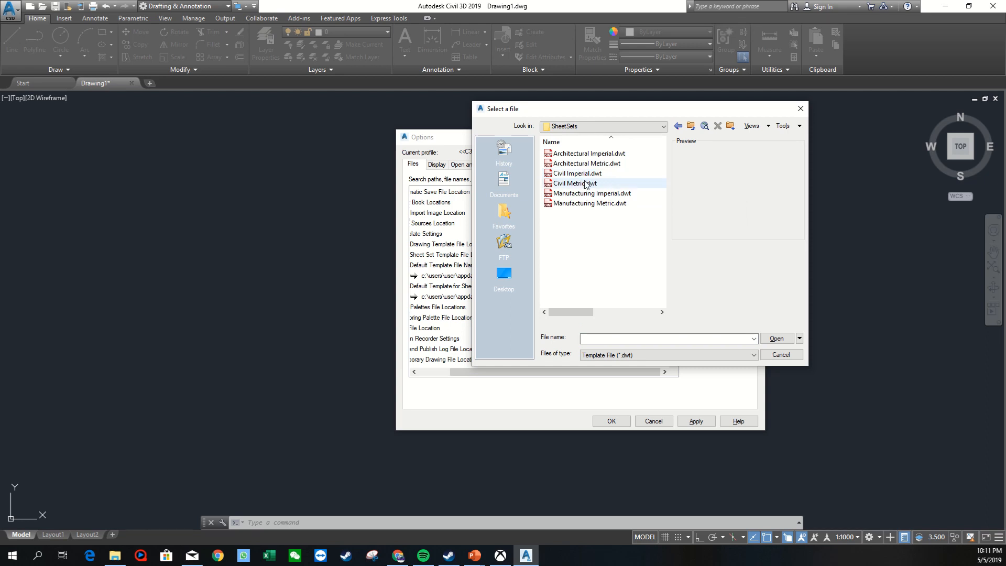
{"action": "left_click", "coordinate": [776, 337]}
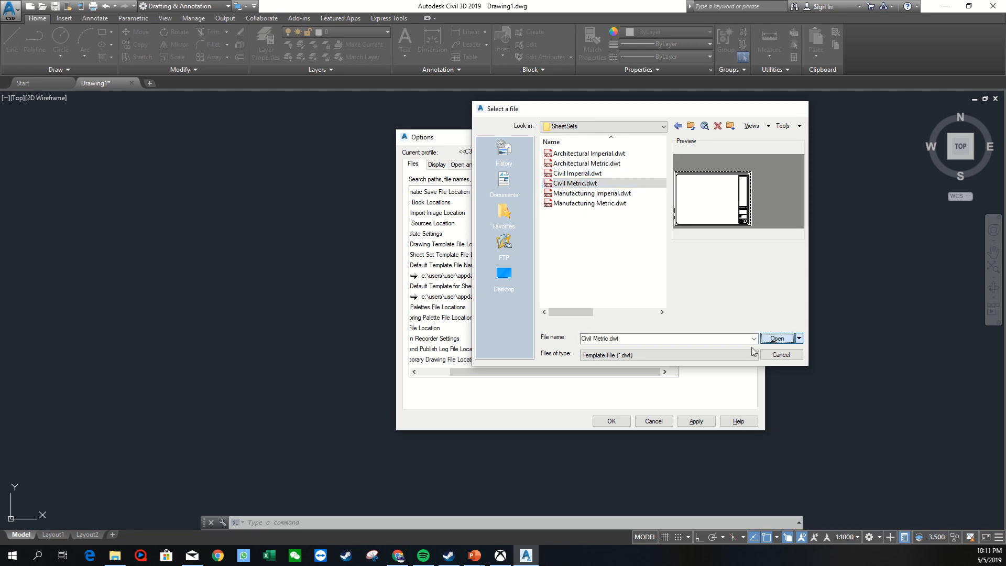
{"action": "left_click", "coordinate": [605, 418]}
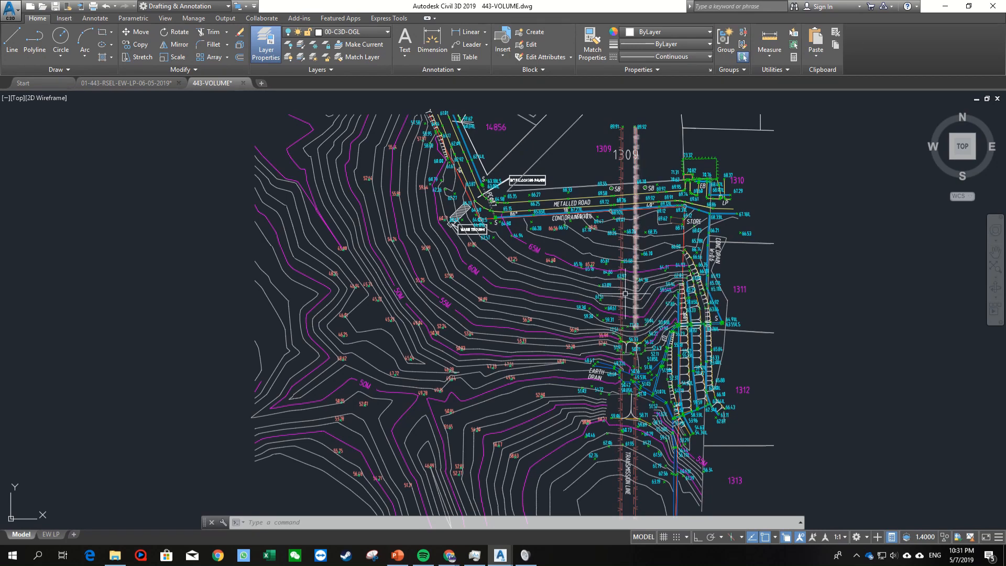
Step: Inspect the properties of the 53.64 spot height text, including its Z position, and clear the selection
{"action": "scroll", "coordinate": [481, 293], "scroll_direction": "up", "scroll_amount": 8}
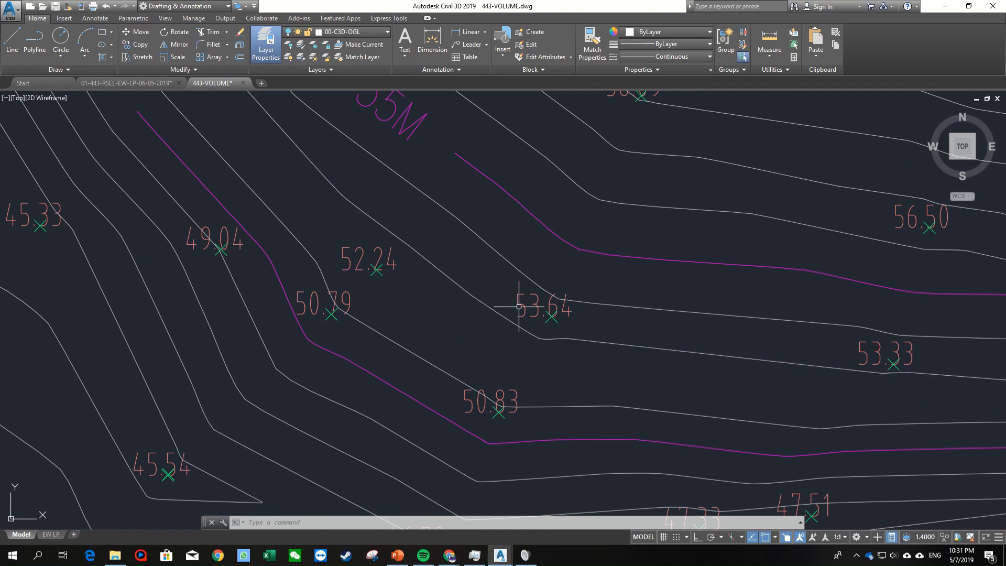
{"action": "left_click", "coordinate": [520, 306]}
{"action": "scroll", "coordinate": [456, 380], "scroll_direction": "down", "scroll_amount": 10}
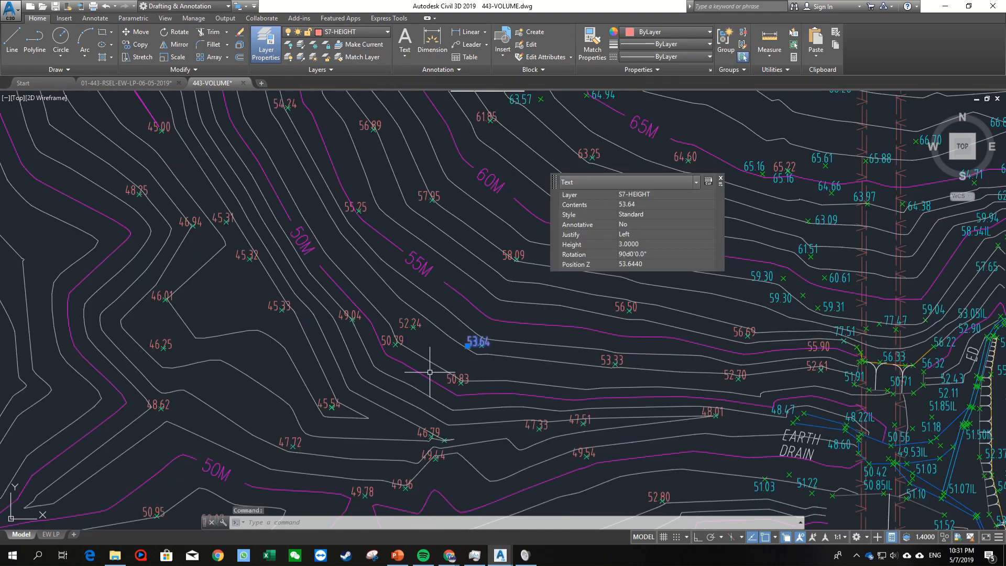
{"action": "key", "text": "Escape"}
Step: Select the 56.69 spot height text and the upper 59.30 spot height text above it
{"action": "scroll", "coordinate": [450, 313], "scroll_direction": "up", "scroll_amount": 3}
{"action": "middle_click_drag", "start_coordinate": [442, 314], "coordinate": [411, 378]}
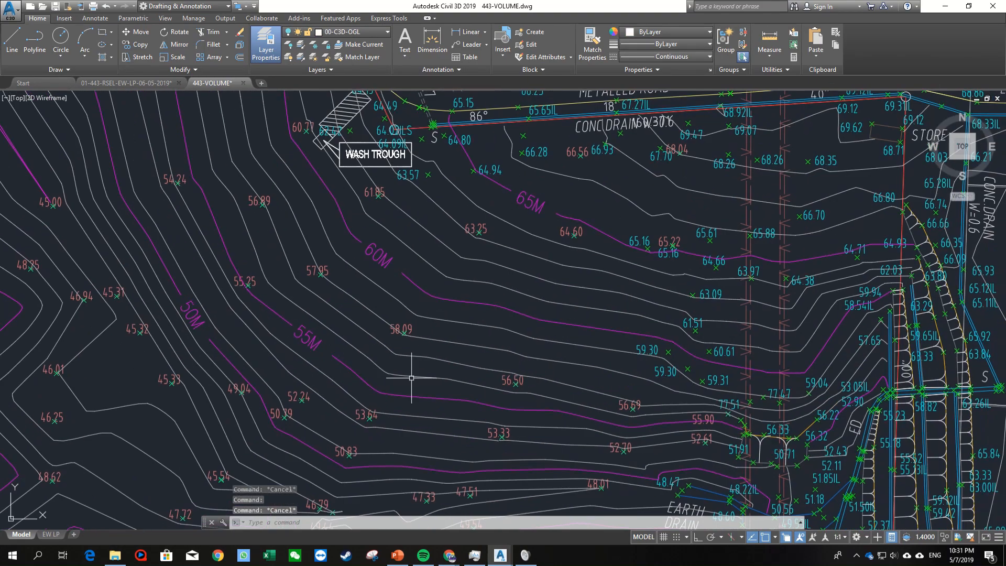
{"action": "middle_click_drag", "start_coordinate": [617, 420], "coordinate": [549, 392]}
{"action": "scroll", "coordinate": [545, 392], "scroll_direction": "up", "scroll_amount": 4}
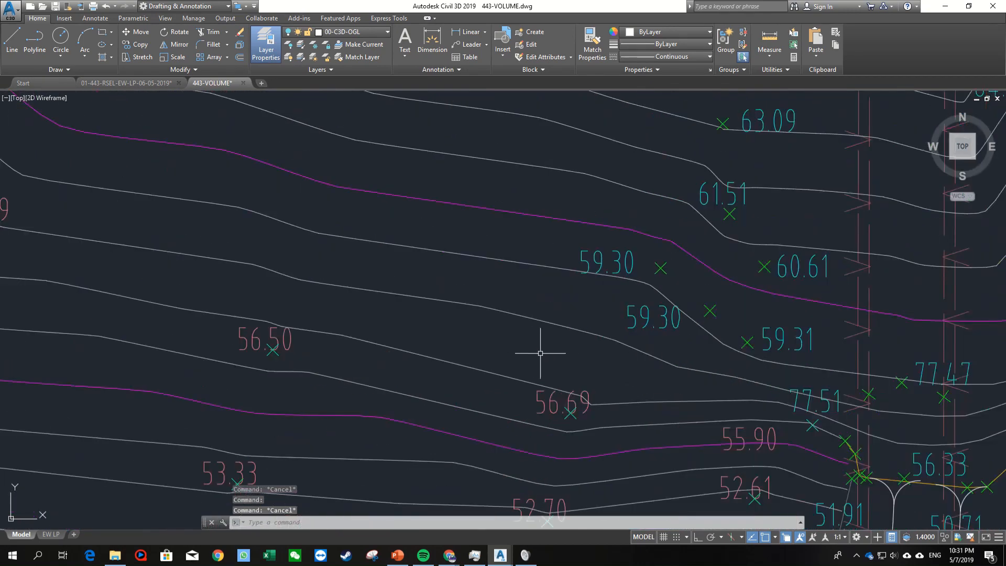
{"action": "scroll", "coordinate": [572, 398], "scroll_direction": "up", "scroll_amount": 2}
{"action": "left_click", "coordinate": [513, 370]}
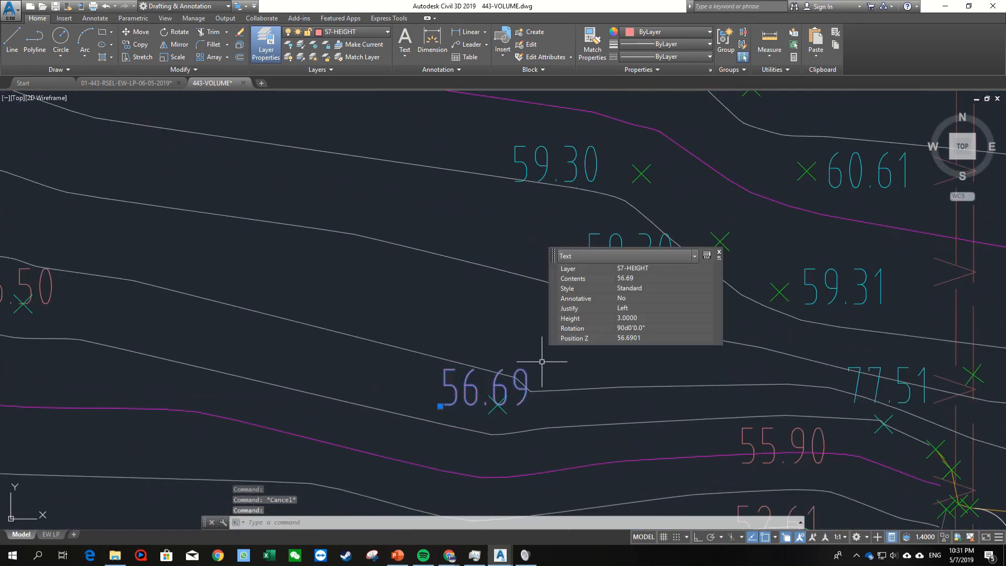
{"action": "middle_click_drag", "start_coordinate": [531, 216], "coordinate": [505, 287]}
{"action": "left_click", "coordinate": [524, 238]}
Step: Extend the selection to all texts similar to the two selected spot heights with Select Similar
{"action": "scroll", "coordinate": [448, 386], "scroll_direction": "down", "scroll_amount": 5}
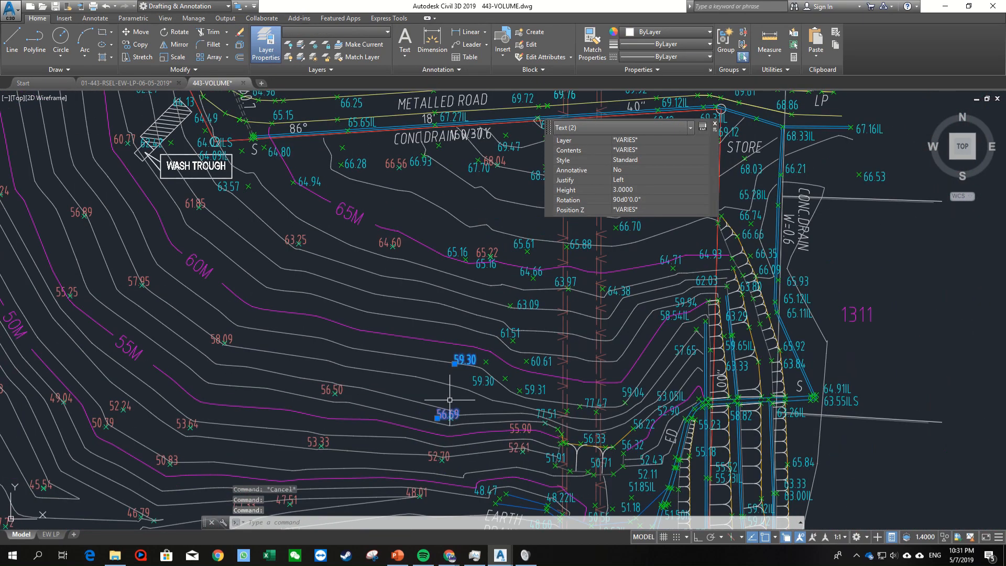
{"action": "middle_click_drag", "start_coordinate": [449, 398], "coordinate": [482, 270]}
{"action": "scroll", "coordinate": [527, 283], "scroll_direction": "up", "scroll_amount": 4}
{"action": "middle_click_drag", "start_coordinate": [497, 332], "coordinate": [489, 341]}
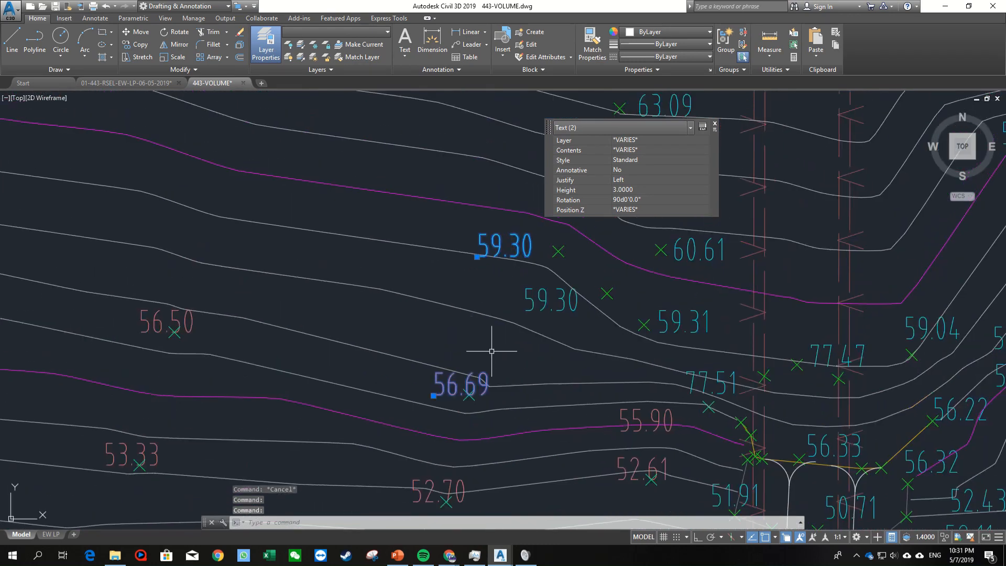
{"action": "scroll", "coordinate": [487, 346], "scroll_direction": "down", "scroll_amount": 2}
{"action": "right_click", "coordinate": [490, 360]}
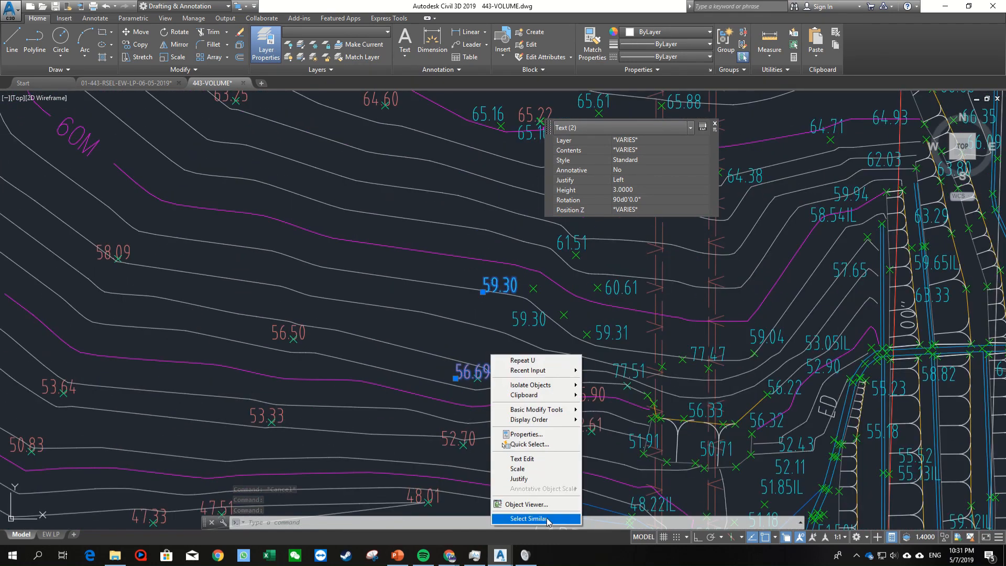
{"action": "left_click", "coordinate": [518, 515]}
Step: Add the 51.85IL invert level text to the selection and select all similar level texts
{"action": "scroll", "coordinate": [412, 329], "scroll_direction": "down", "scroll_amount": 8}
{"action": "scroll", "coordinate": [471, 319], "scroll_direction": "up", "scroll_amount": 6}
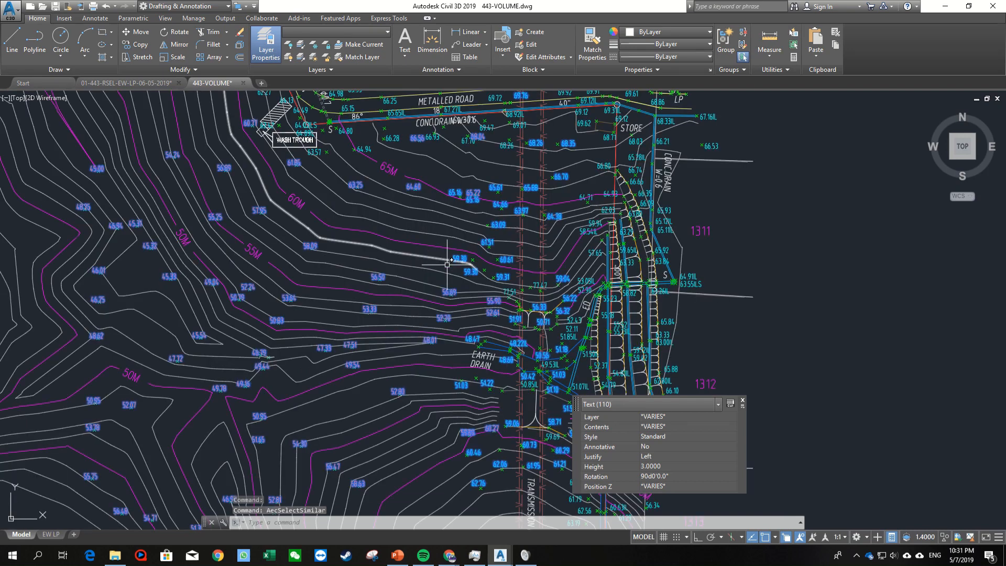
{"action": "scroll", "coordinate": [490, 317], "scroll_direction": "up", "scroll_amount": 4}
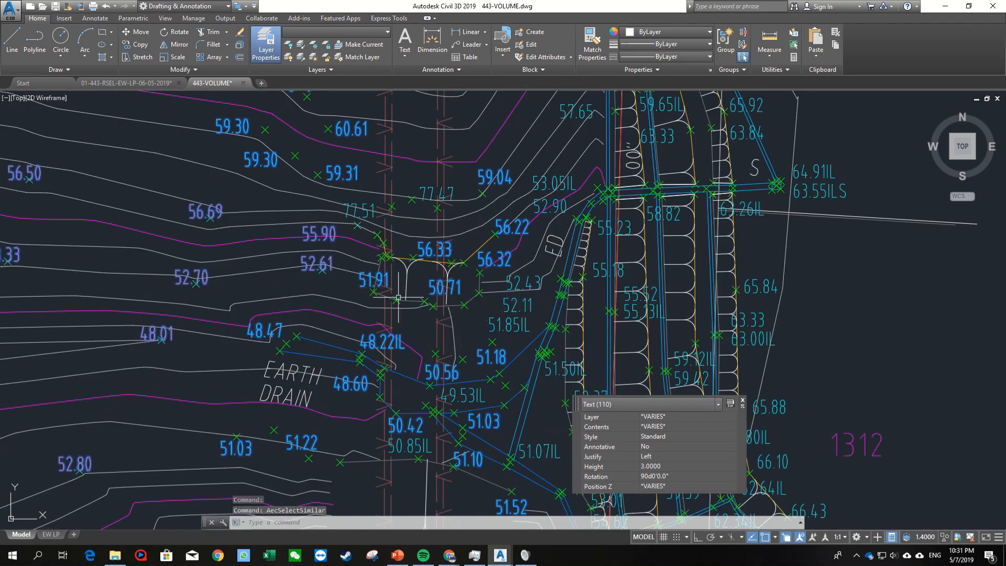
{"action": "scroll", "coordinate": [515, 302], "scroll_direction": "up", "scroll_amount": 4}
{"action": "left_click", "coordinate": [519, 302]}
{"action": "left_click", "coordinate": [493, 293]}
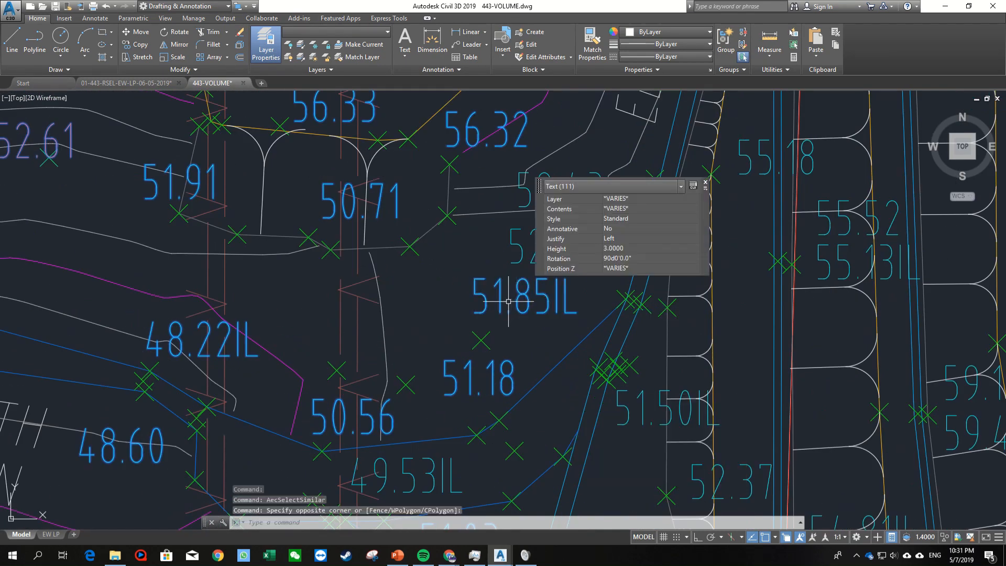
{"action": "right_click", "coordinate": [512, 339]}
{"action": "left_click", "coordinate": [549, 502]}
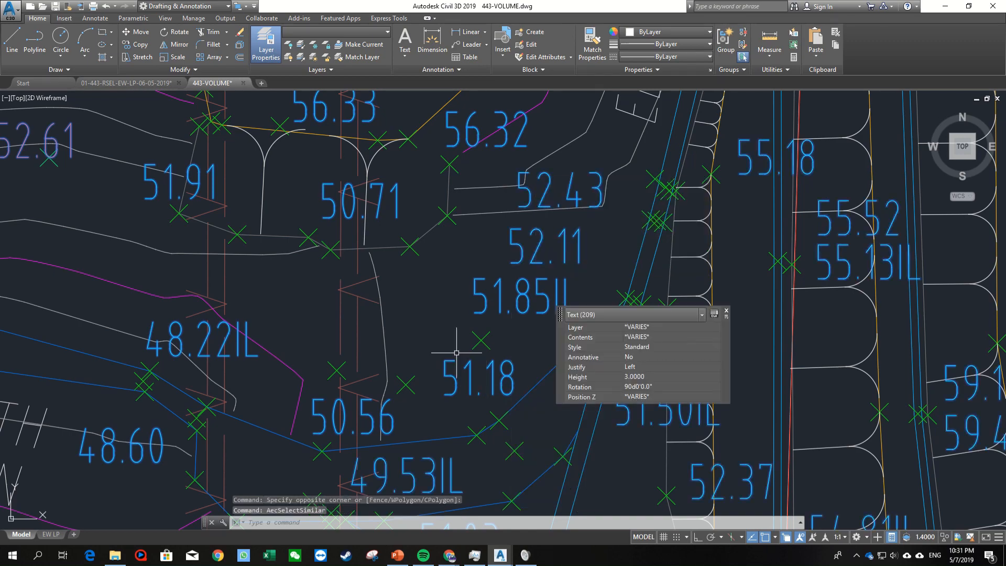
Step: Add the 66.27 spot height text by the metalled road to the selection and extend it with Select Similar
{"action": "scroll", "coordinate": [455, 333], "scroll_direction": "down", "scroll_amount": 10}
{"action": "mouse_move", "coordinate": [428, 367]}
{"action": "middle_mouse_down"}
{"action": "mouse_move", "coordinate": [459, 297]}
{"action": "mouse_move", "coordinate": [447, 397]}
{"action": "middle_mouse_up"}
{"action": "scroll", "coordinate": [380, 223], "scroll_direction": "up", "scroll_amount": 4}
{"action": "scroll", "coordinate": [343, 226], "scroll_direction": "up", "scroll_amount": 4}
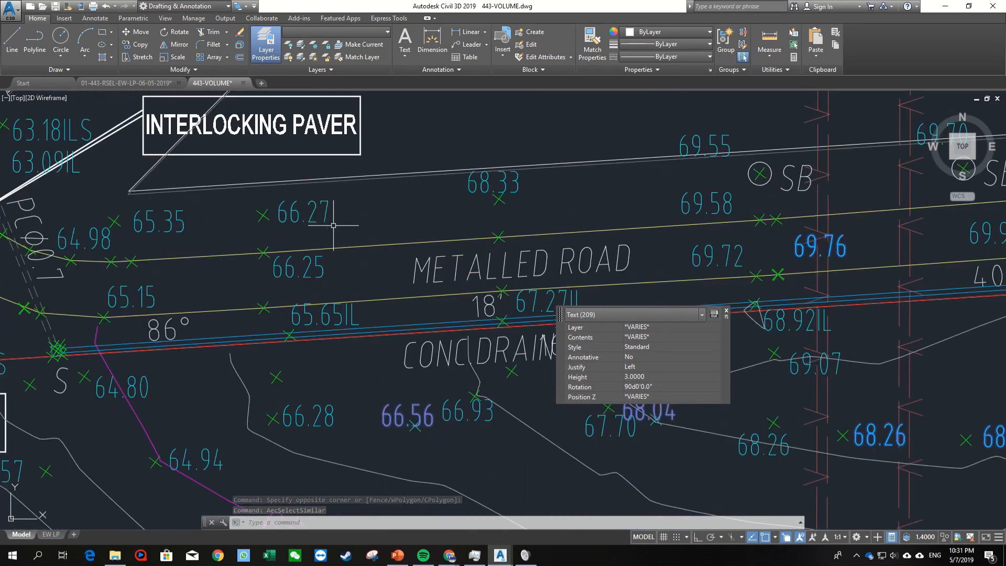
{"action": "left_click", "coordinate": [325, 218]}
{"action": "left_click", "coordinate": [320, 227]}
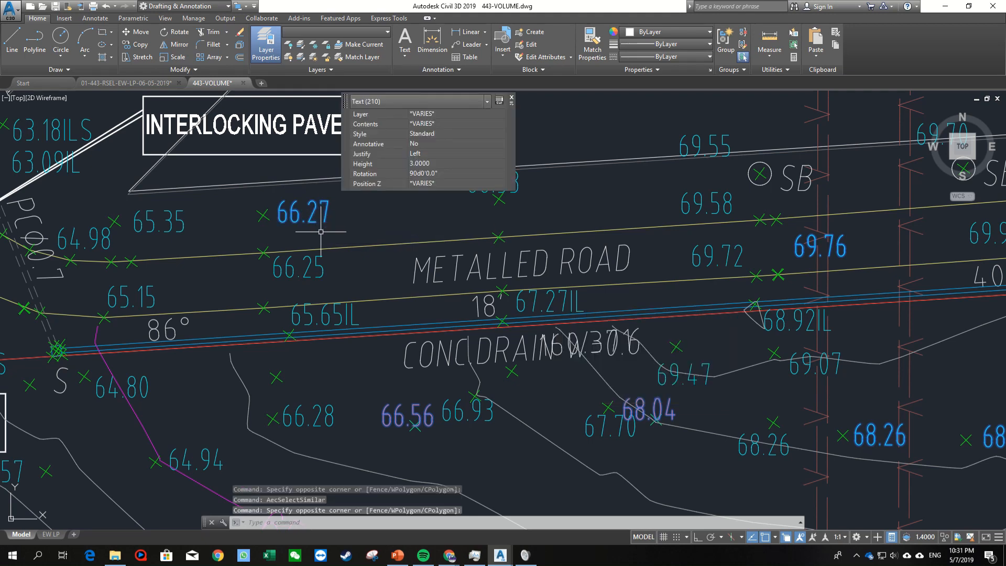
{"action": "right_click", "coordinate": [343, 234]}
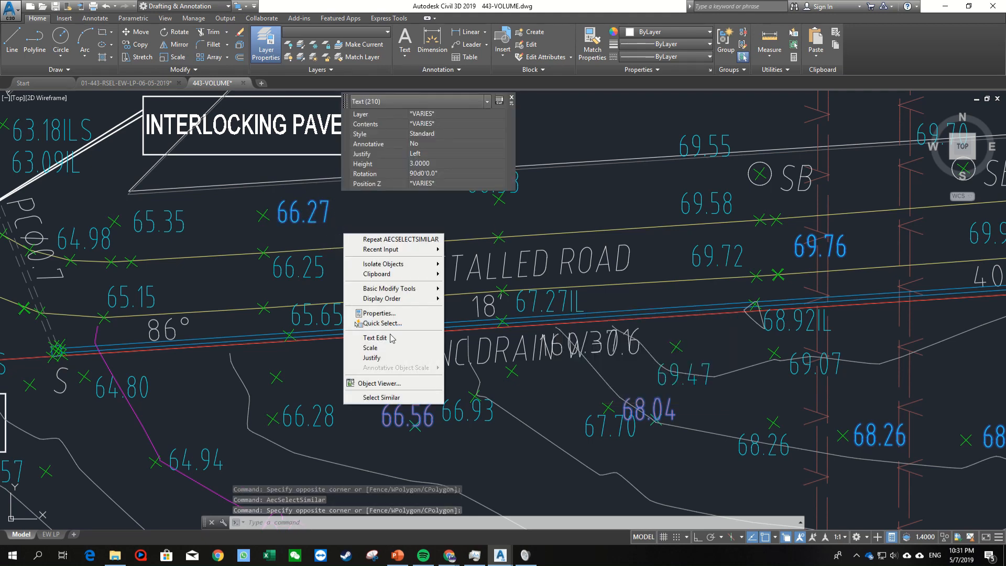
{"action": "left_click", "coordinate": [381, 397]}
Step: Add the 60.69IL invert level text near lot 14856 to the selection and select all similar texts
{"action": "scroll", "coordinate": [336, 343], "scroll_direction": "down", "scroll_amount": 4}
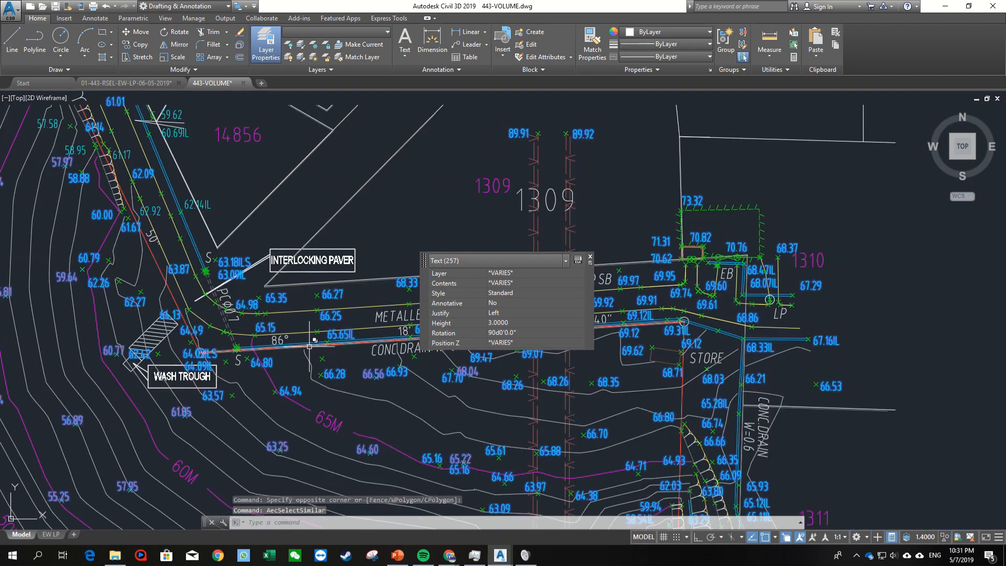
{"action": "mouse_move", "coordinate": [158, 307]}
{"action": "middle_mouse_down"}
{"action": "mouse_move", "coordinate": [192, 336]}
{"action": "mouse_move", "coordinate": [336, 335]}
{"action": "middle_mouse_up"}
{"action": "middle_click_drag", "start_coordinate": [325, 209], "coordinate": [329, 263]}
{"action": "scroll", "coordinate": [375, 203], "scroll_direction": "up", "scroll_amount": 2}
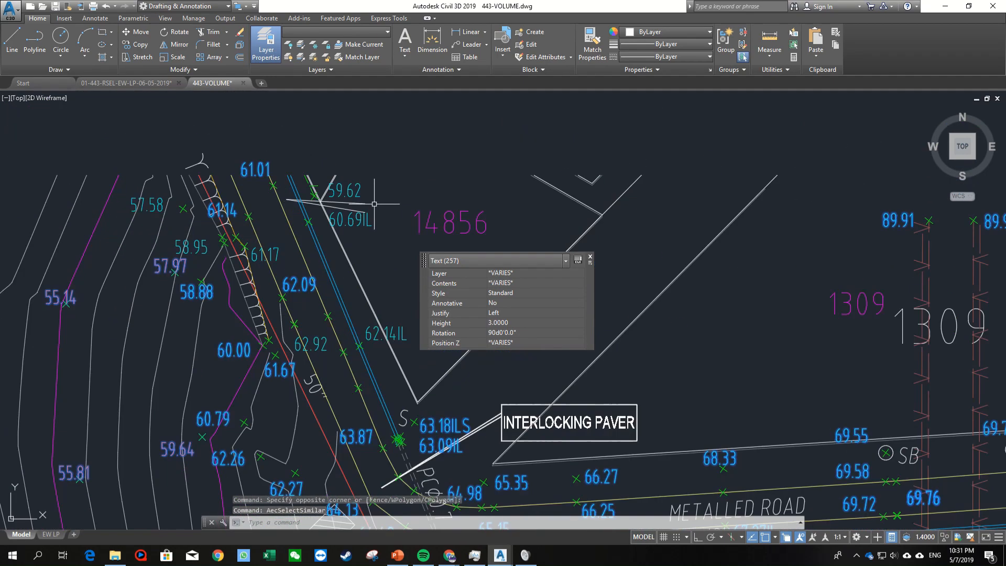
{"action": "left_click", "coordinate": [352, 220]}
{"action": "right_click", "coordinate": [366, 247]}
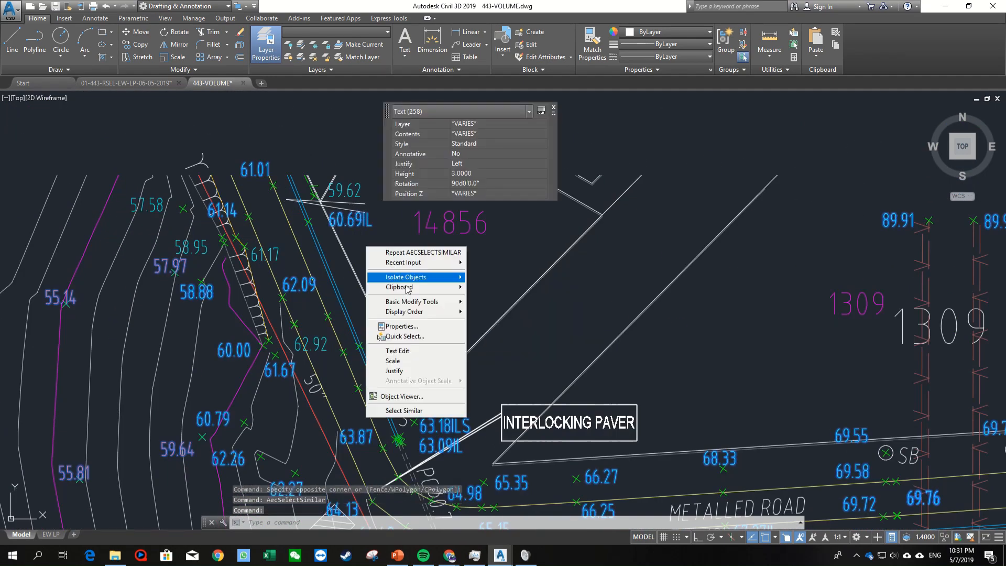
{"action": "left_click", "coordinate": [451, 409]}
Step: Review the selected level texts across the survey drawing and isolate them from all other objects
{"action": "scroll", "coordinate": [386, 281], "scroll_direction": "down", "scroll_amount": 3}
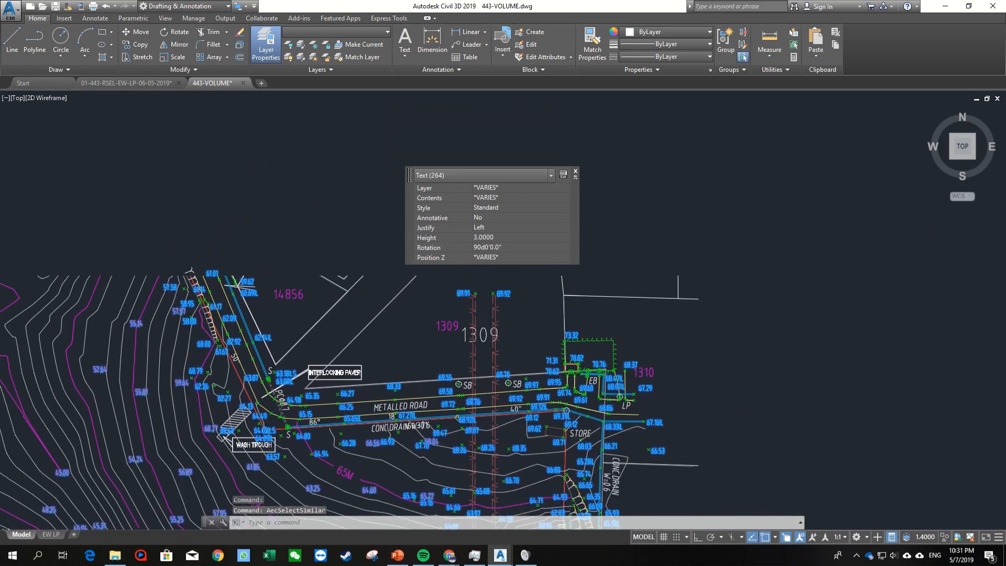
{"action": "middle_click_drag", "start_coordinate": [644, 486], "coordinate": [555, 403]}
{"action": "scroll", "coordinate": [555, 404], "scroll_direction": "up", "scroll_amount": 3}
{"action": "middle_click_drag", "start_coordinate": [473, 493], "coordinate": [591, 388]}
{"action": "scroll", "coordinate": [590, 388], "scroll_direction": "down", "scroll_amount": 3}
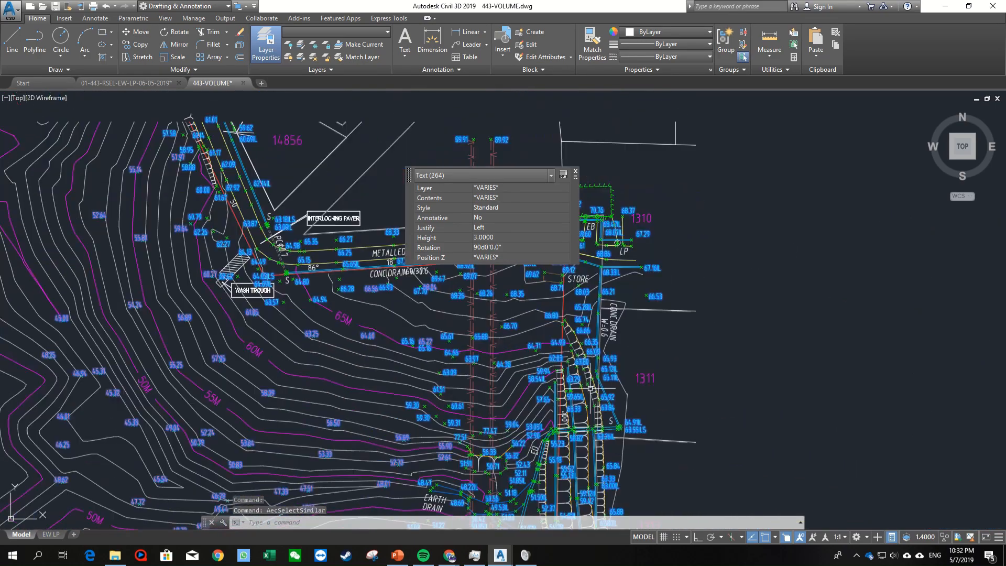
{"action": "middle_click_drag", "start_coordinate": [542, 456], "coordinate": [593, 307]}
{"action": "mouse_move", "coordinate": [255, 378]}
{"action": "middle_mouse_down"}
{"action": "mouse_move", "coordinate": [332, 344]}
{"action": "mouse_move", "coordinate": [227, 332]}
{"action": "middle_mouse_up"}
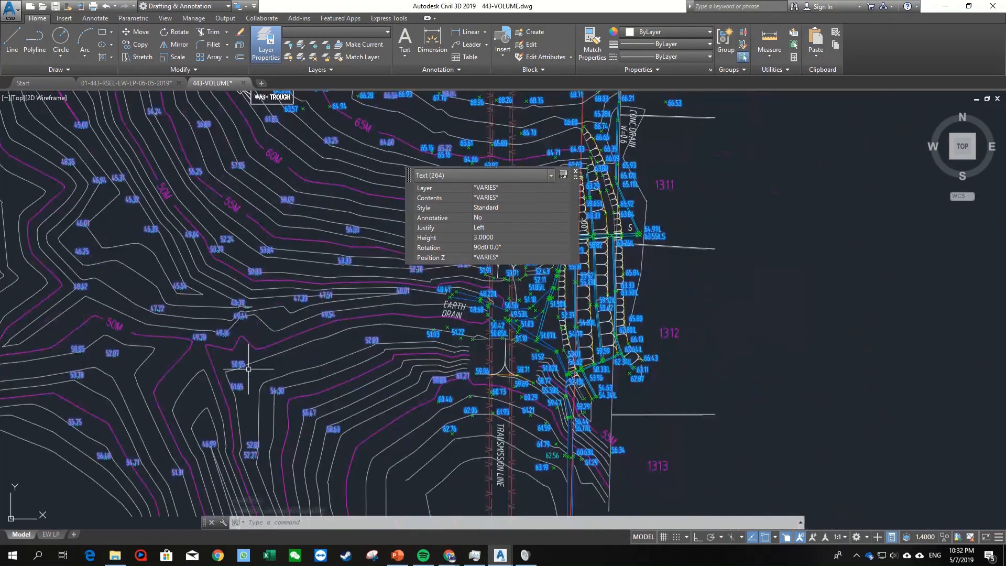
{"action": "right_click", "coordinate": [298, 365]}
{"action": "mouse_move", "coordinate": [377, 402]}
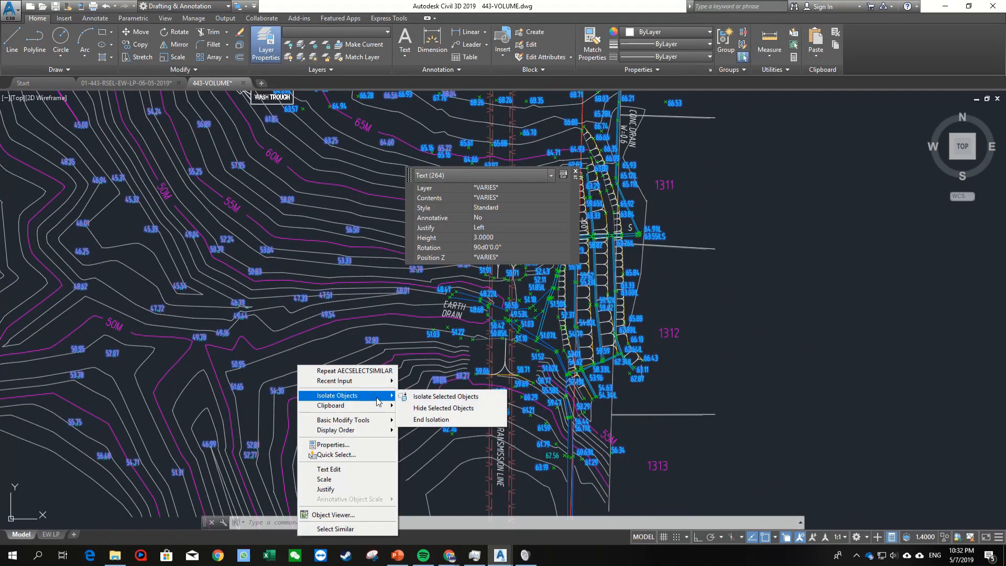
{"action": "left_click", "coordinate": [445, 397]}
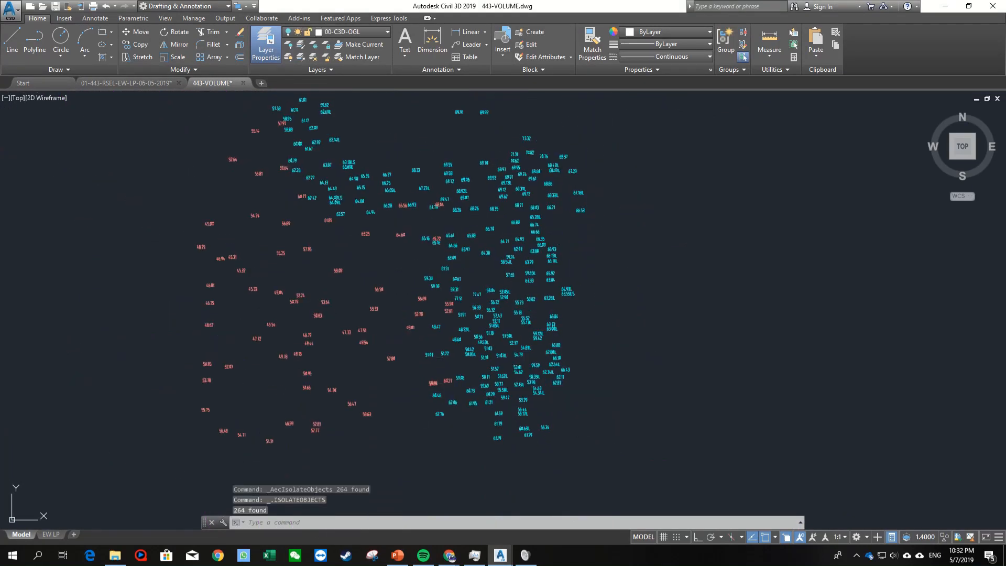
Step: Look over the isolated level texts and inspect the properties of the 64.98 spot height text, including its Z position
{"action": "scroll", "coordinate": [403, 361], "scroll_direction": "down", "scroll_amount": 5}
{"action": "middle_click_drag", "start_coordinate": [387, 336], "coordinate": [411, 283]}
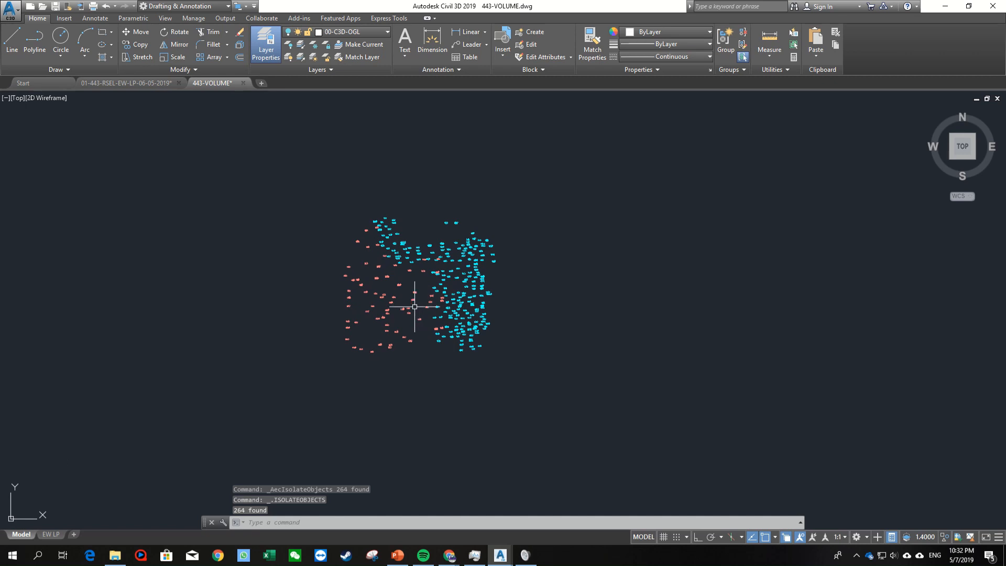
{"action": "scroll", "coordinate": [414, 306], "scroll_direction": "up", "scroll_amount": 4}
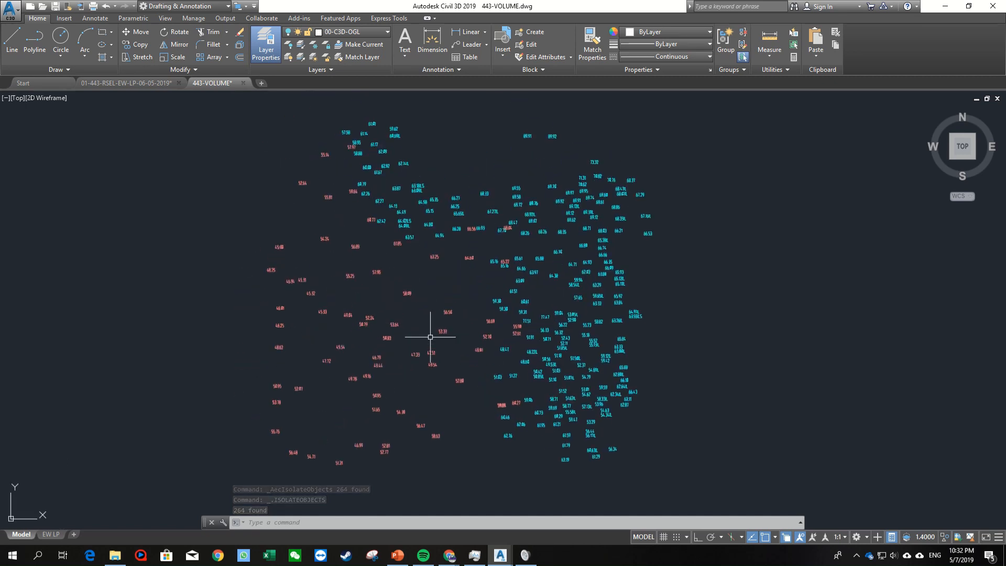
{"action": "scroll", "coordinate": [430, 336], "scroll_direction": "down", "scroll_amount": 3}
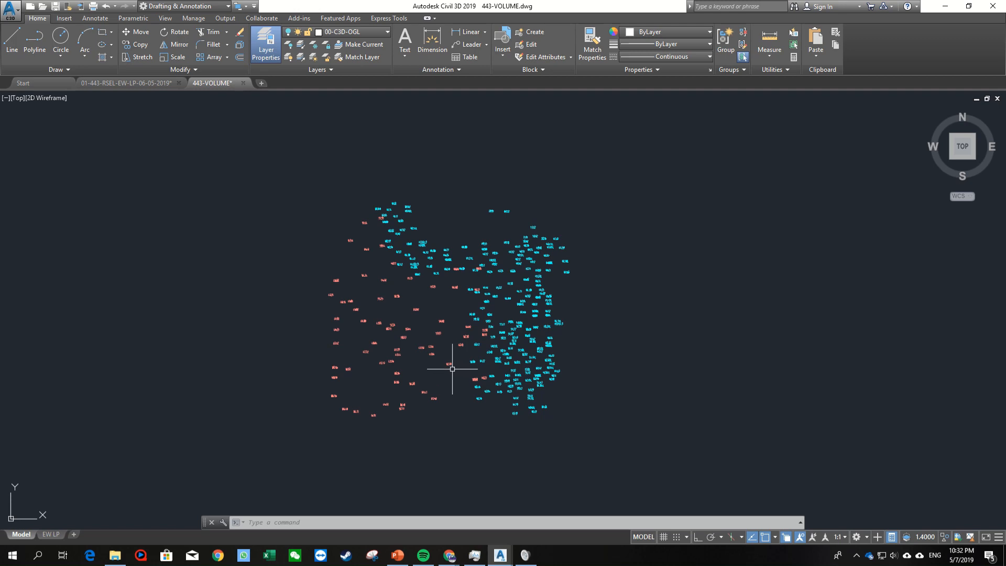
{"action": "scroll", "coordinate": [438, 360], "scroll_direction": "up", "scroll_amount": 8}
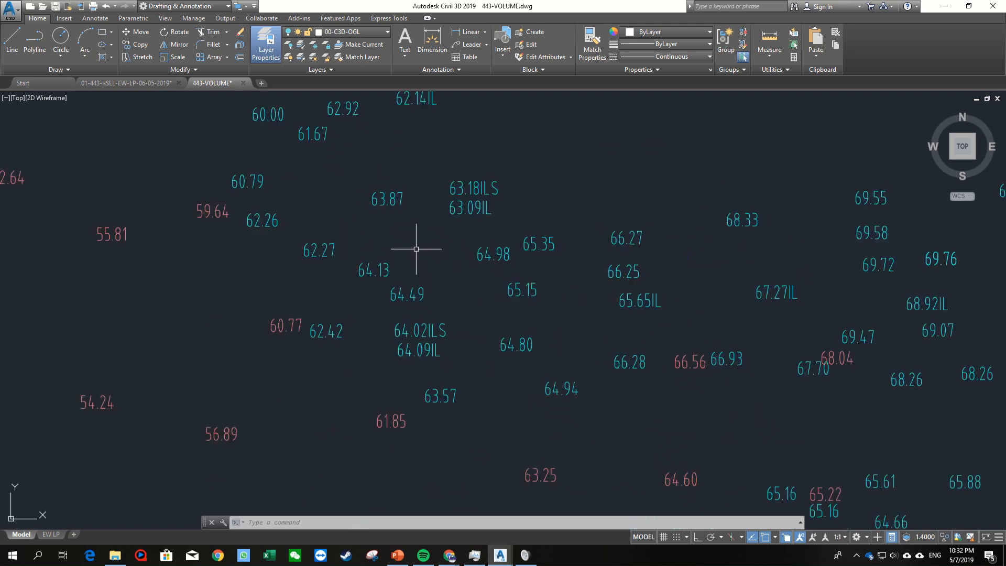
{"action": "left_click", "coordinate": [498, 259]}
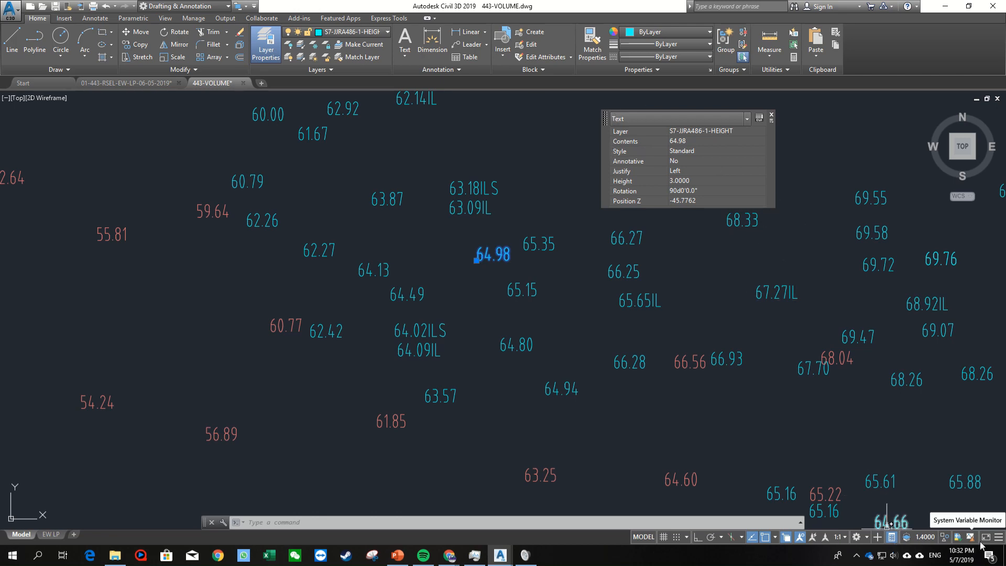
Step: Check that the Quick Properties toggle is available and that Position Z is included in the quick properties for text objects
{"action": "left_click", "coordinate": [998, 539]}
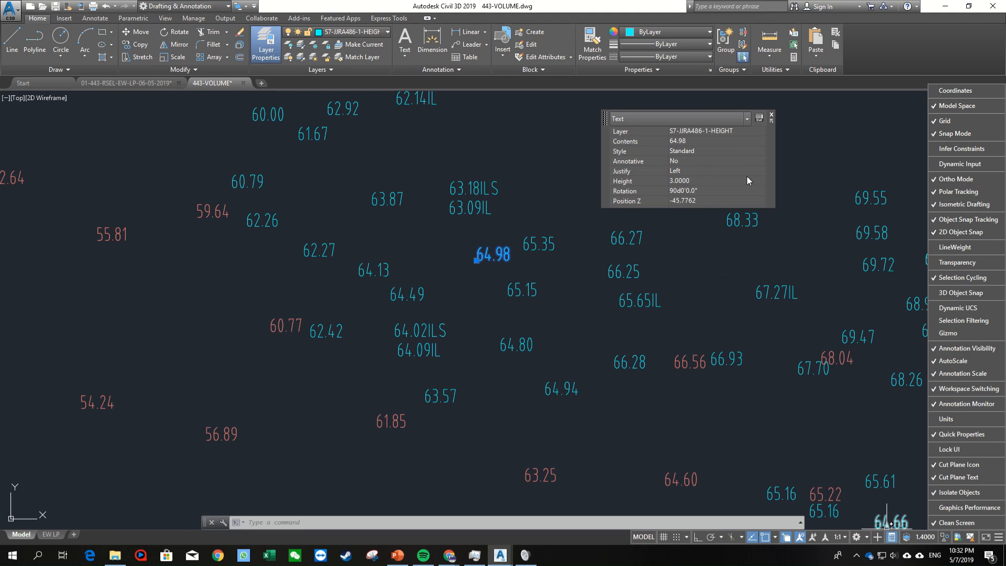
{"action": "left_click", "coordinate": [774, 172]}
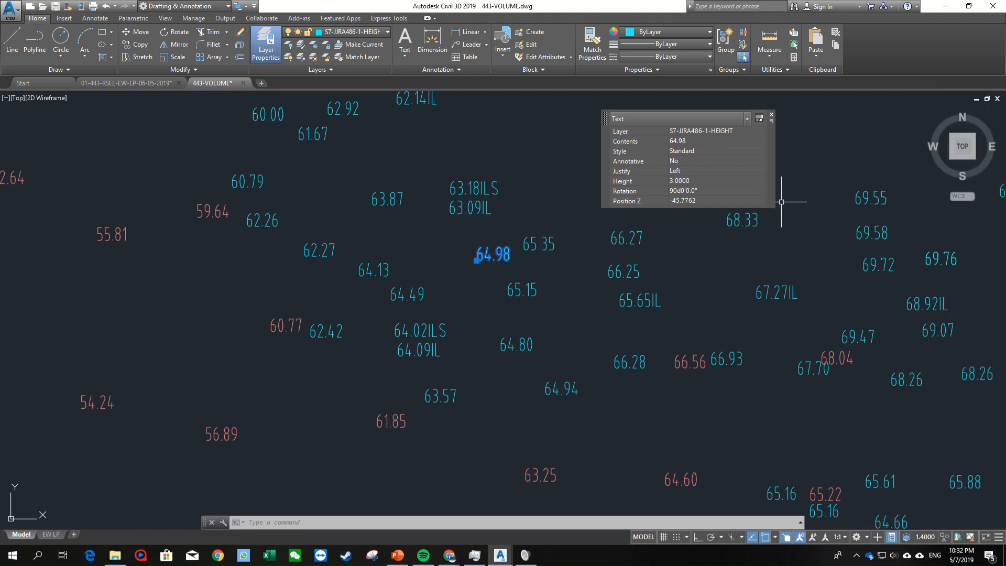
{"action": "left_click", "coordinate": [759, 119]}
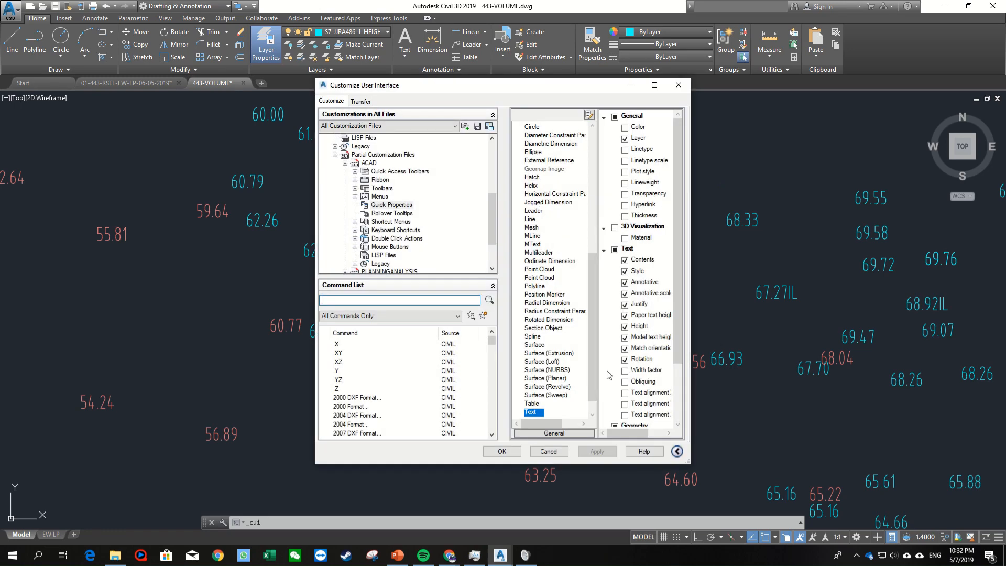
{"action": "left_click_drag", "start_coordinate": [675, 329], "coordinate": [680, 407]}
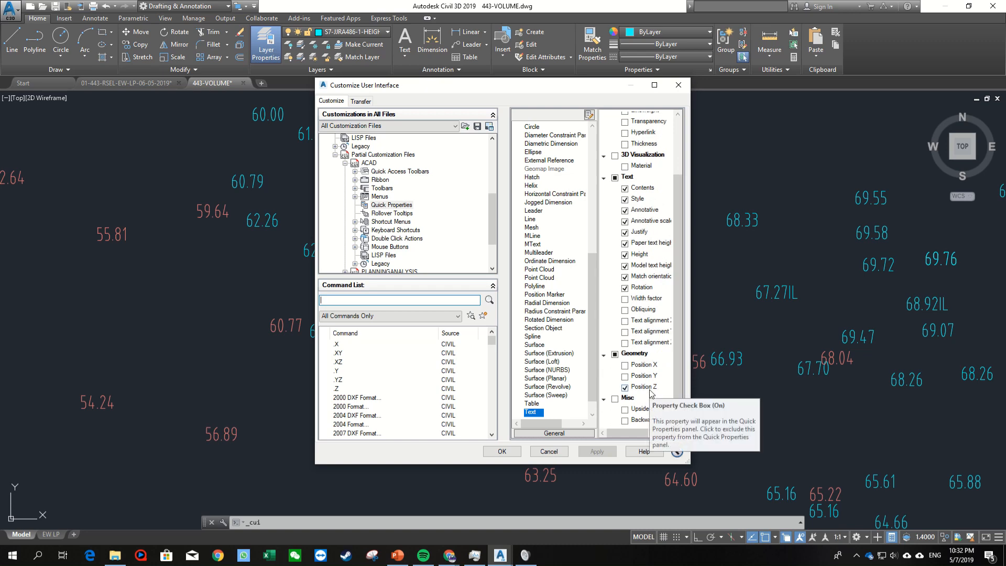
{"action": "left_click", "coordinate": [502, 452]}
Step: Compare the contents of the 66.25 spot height text with its Z position and clear the selection
{"action": "scroll", "coordinate": [631, 271], "scroll_direction": "up", "scroll_amount": 4}
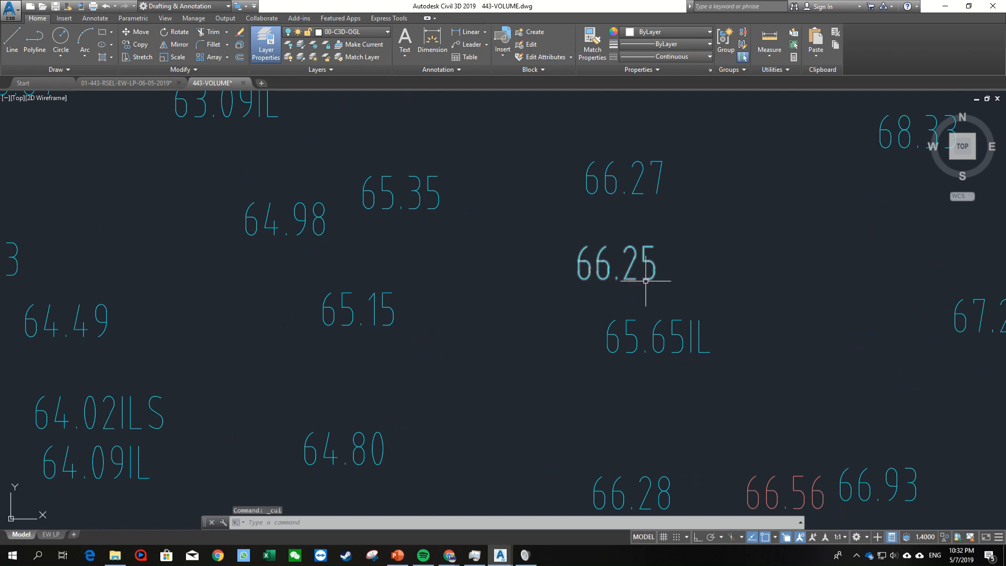
{"action": "left_click", "coordinate": [645, 281]}
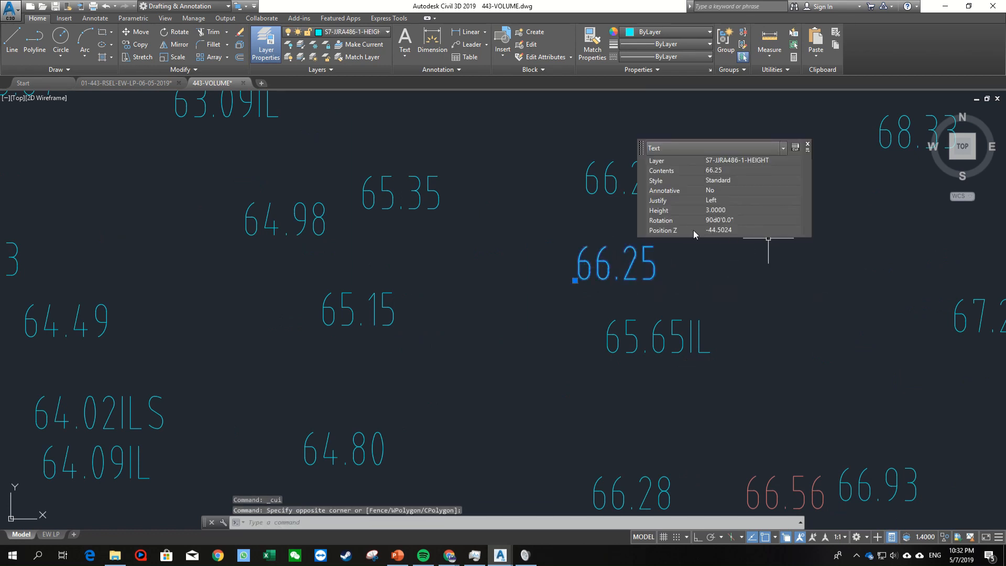
{"action": "middle_click_drag", "start_coordinate": [677, 265], "coordinate": [651, 286]}
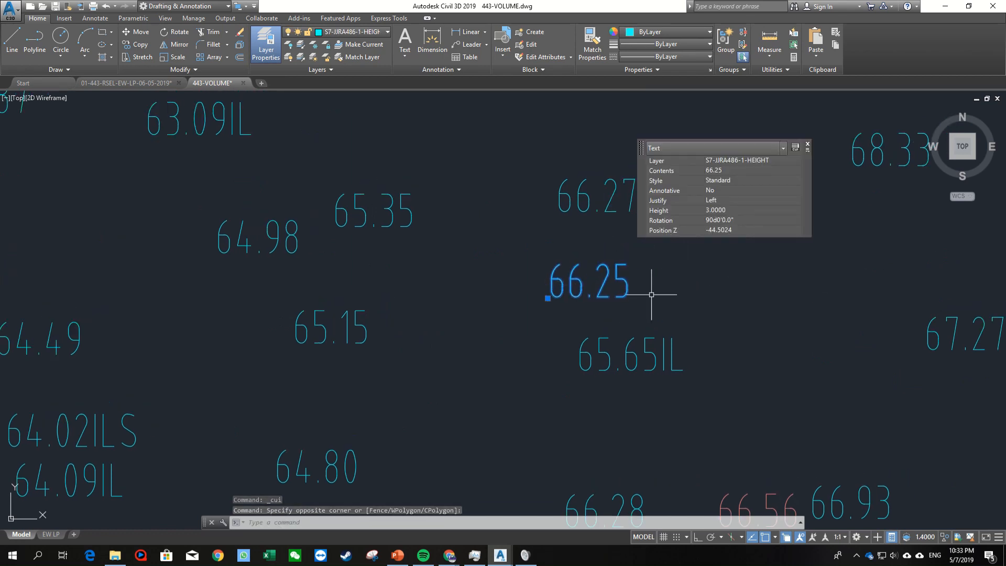
{"action": "key", "text": "Escape"}
{"action": "scroll", "coordinate": [640, 290], "scroll_direction": "up", "scroll_amount": 2}
{"action": "left_click", "coordinate": [587, 285]}
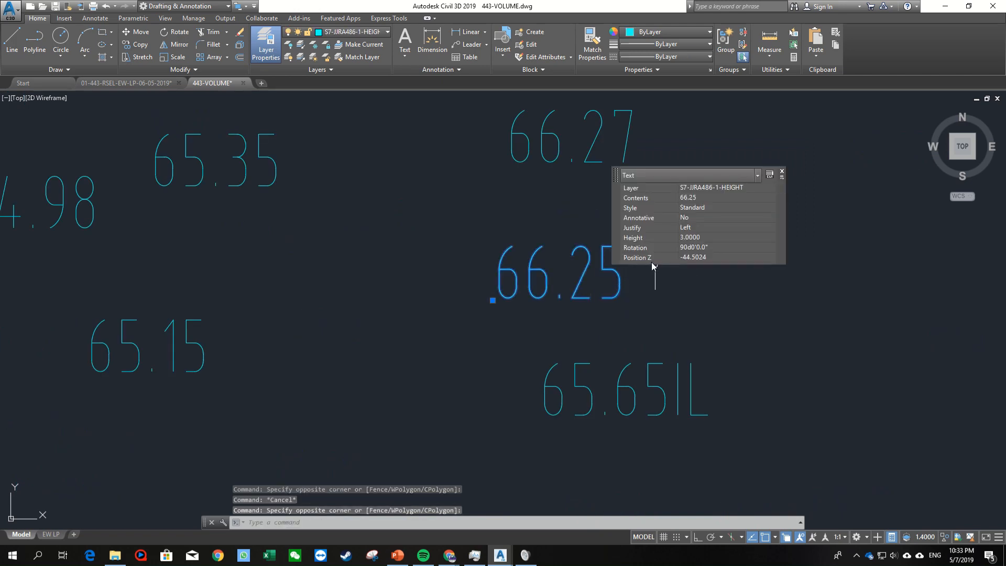
{"action": "middle_click_drag", "start_coordinate": [688, 287], "coordinate": [644, 319]}
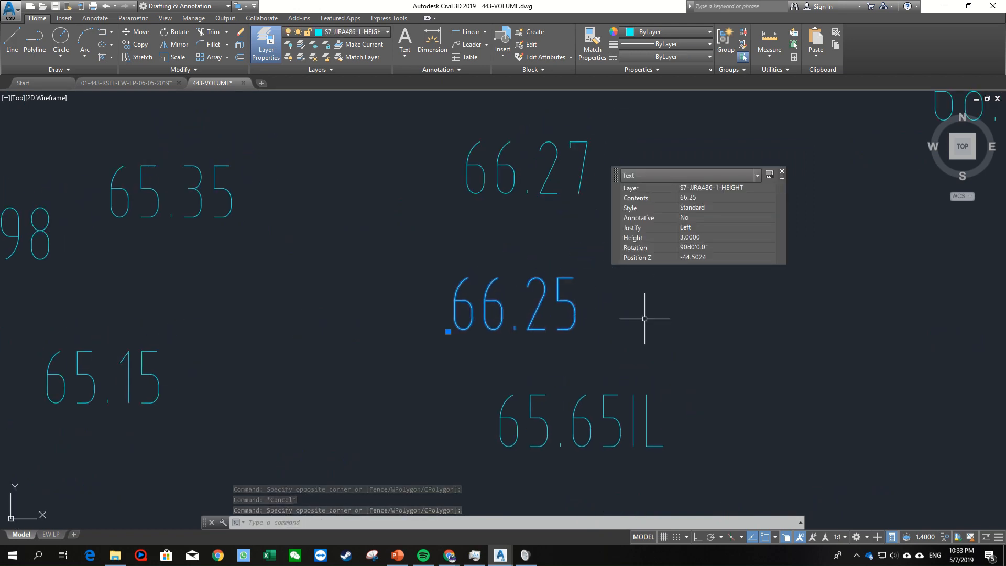
{"action": "scroll", "coordinate": [644, 319], "scroll_direction": "down", "scroll_amount": 5}
{"action": "key", "text": "Escape"}
Step: Window-select all the isolated level texts and move them to their written elevations with MOVETEXTTOELEVATION
{"action": "scroll", "coordinate": [553, 332], "scroll_direction": "down", "scroll_amount": 5}
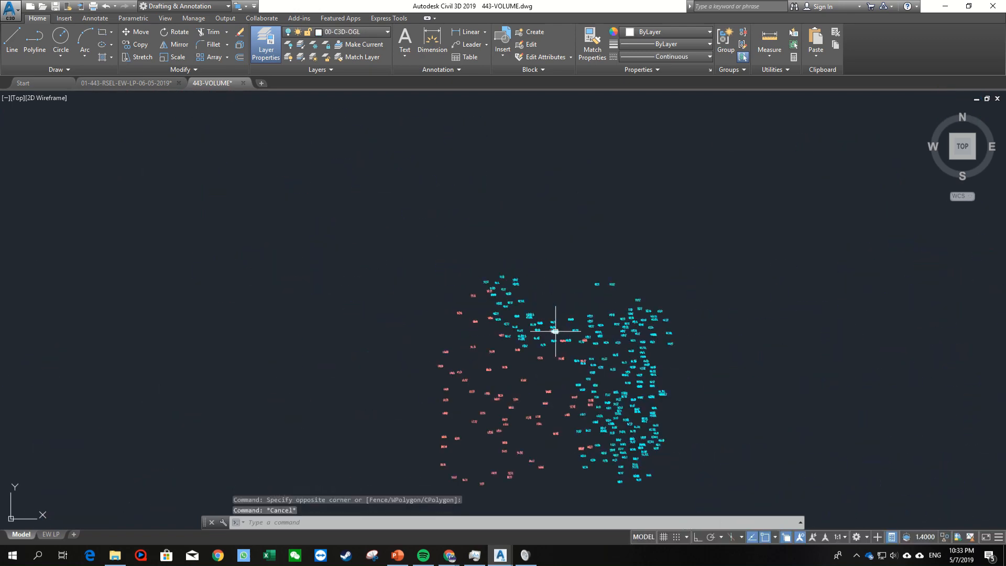
{"action": "scroll", "coordinate": [535, 349], "scroll_direction": "up", "scroll_amount": 6}
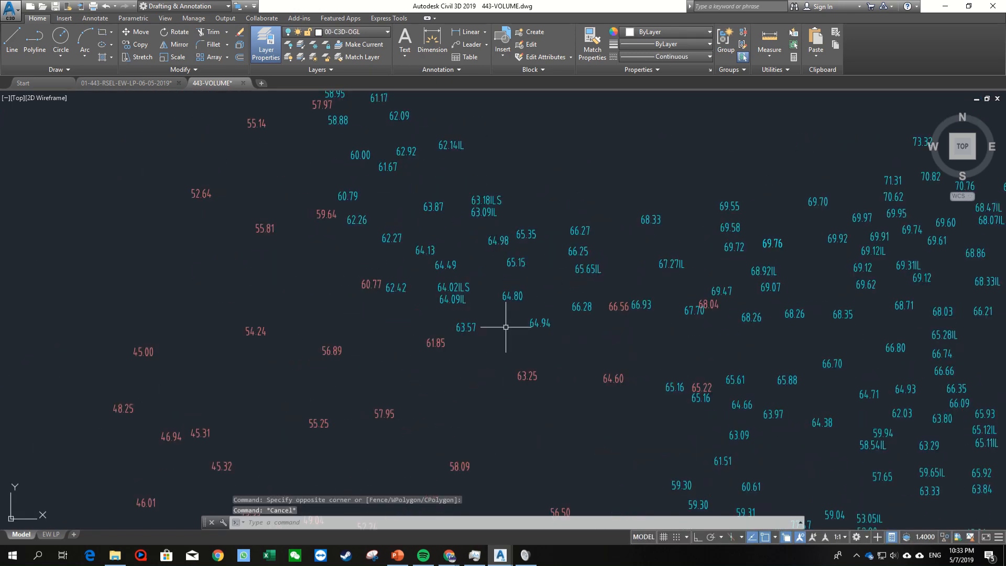
{"action": "scroll", "coordinate": [537, 301], "scroll_direction": "up", "scroll_amount": 4}
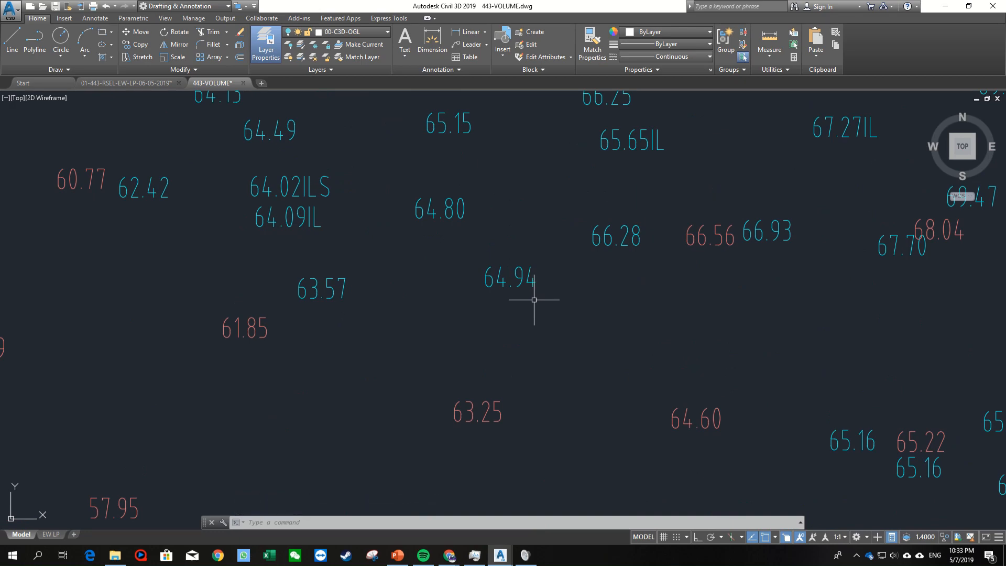
{"action": "scroll", "coordinate": [511, 268], "scroll_direction": "down", "scroll_amount": 4}
{"action": "scroll", "coordinate": [511, 268], "scroll_direction": "down", "scroll_amount": 5}
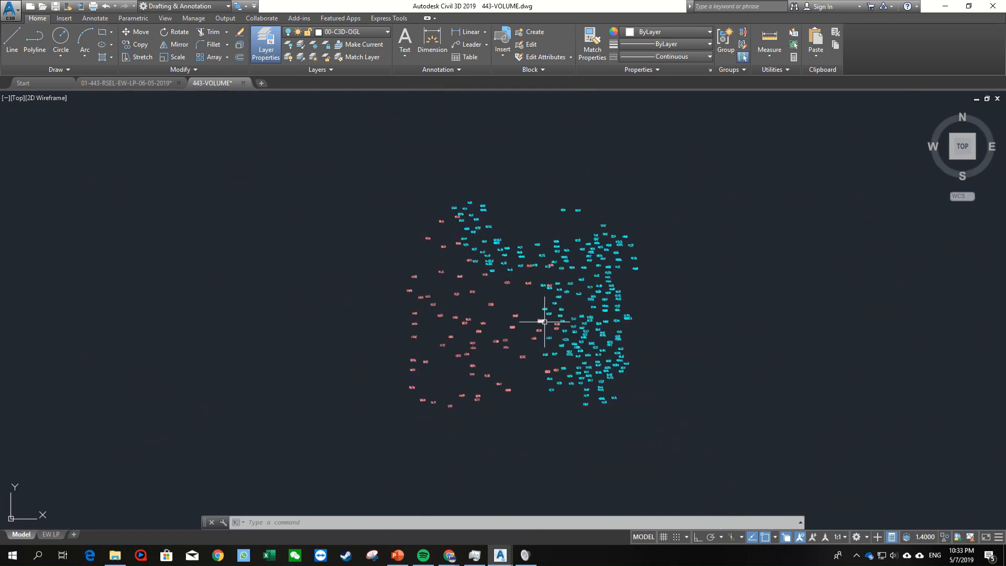
{"action": "left_click", "coordinate": [314, 133]}
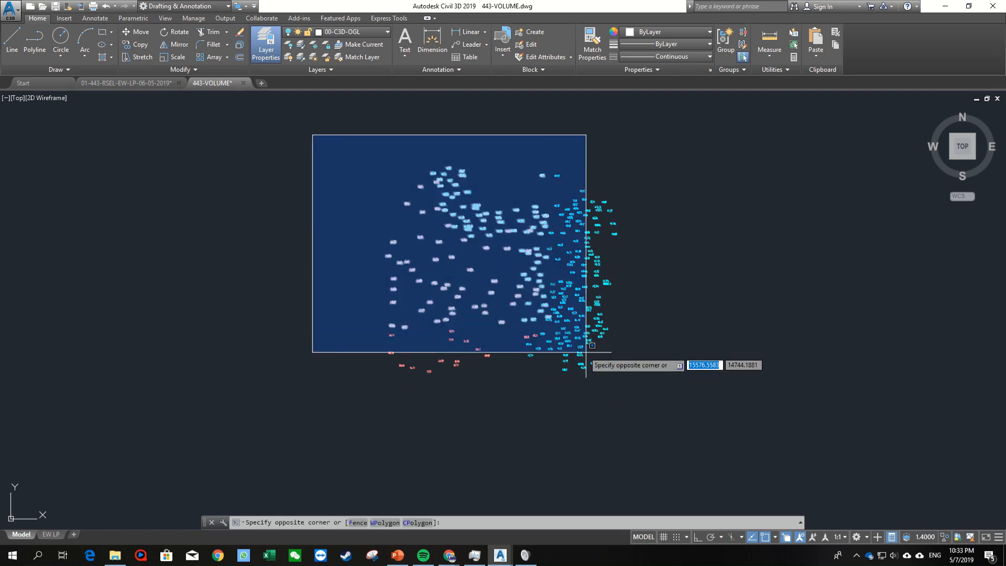
{"action": "left_click", "coordinate": [659, 405]}
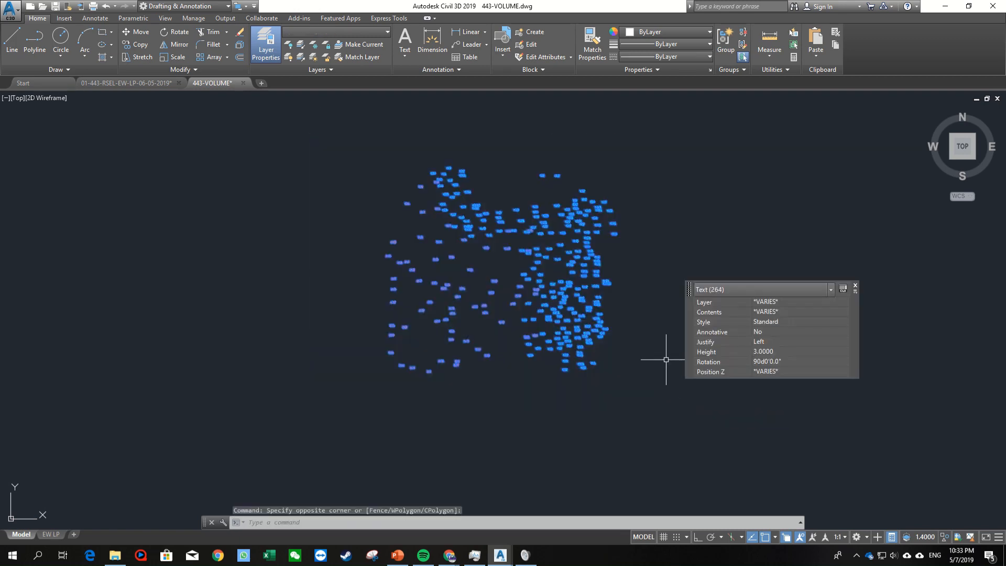
{"action": "type", "text": "MOVETEX"}
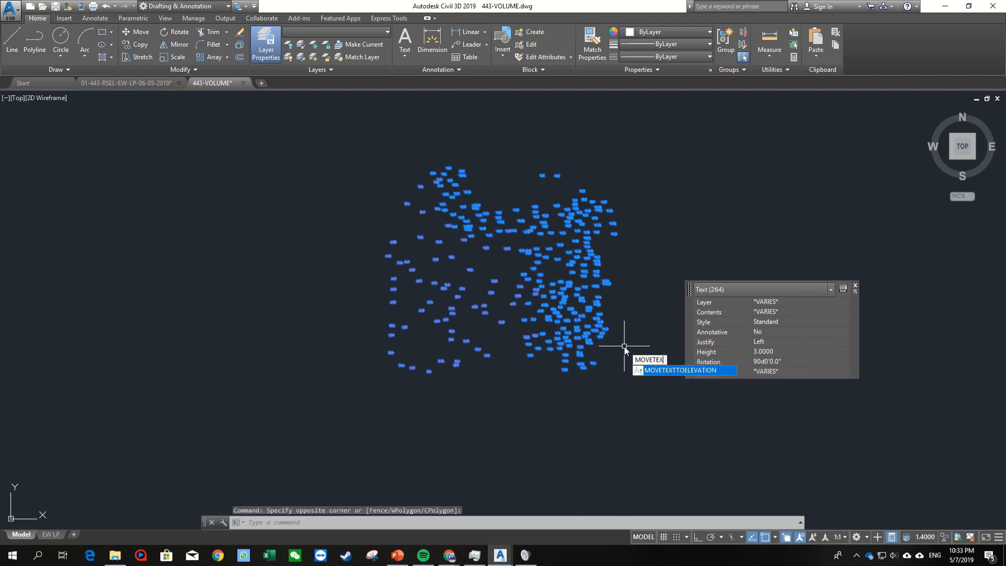
{"action": "type", "text": "TTOE"}
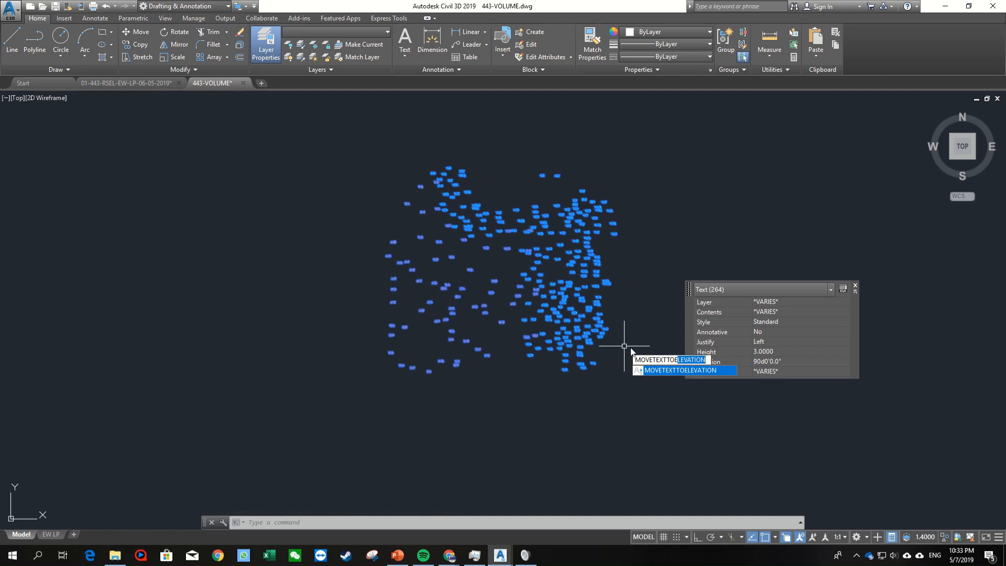
{"action": "left_click", "coordinate": [655, 370]}
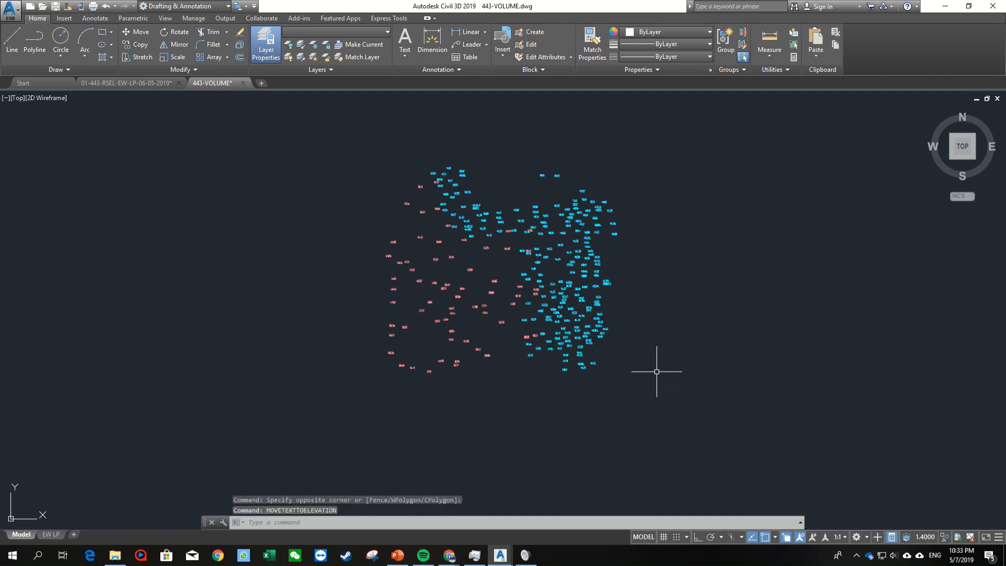
{"action": "scroll", "coordinate": [523, 276], "scroll_direction": "up", "scroll_amount": 10}
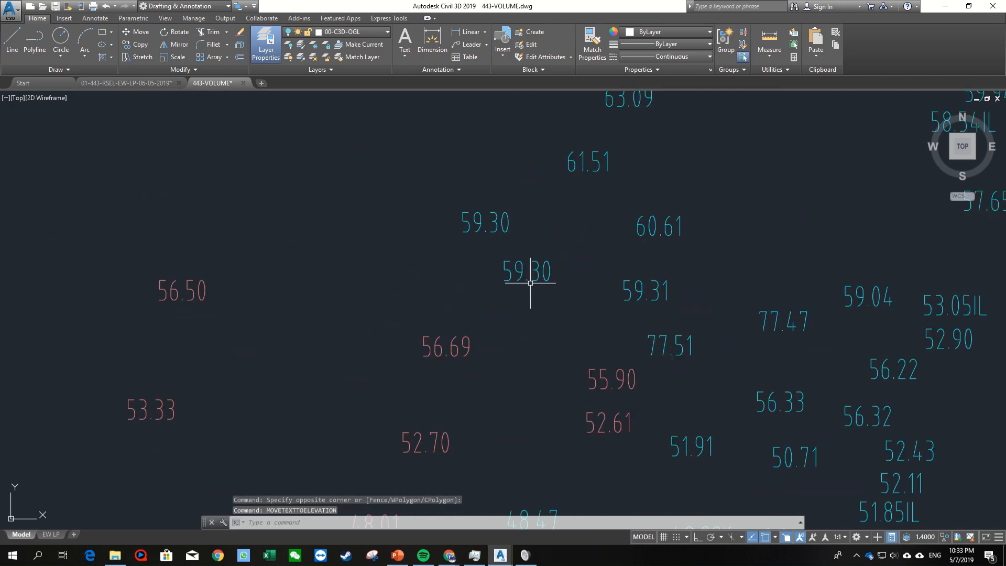
Step: Compare the contents of the lower 59.30 spot height text with its Z position and clear the selection
{"action": "left_click", "coordinate": [521, 279]}
{"action": "scroll", "coordinate": [521, 288], "scroll_direction": "up", "scroll_amount": 5}
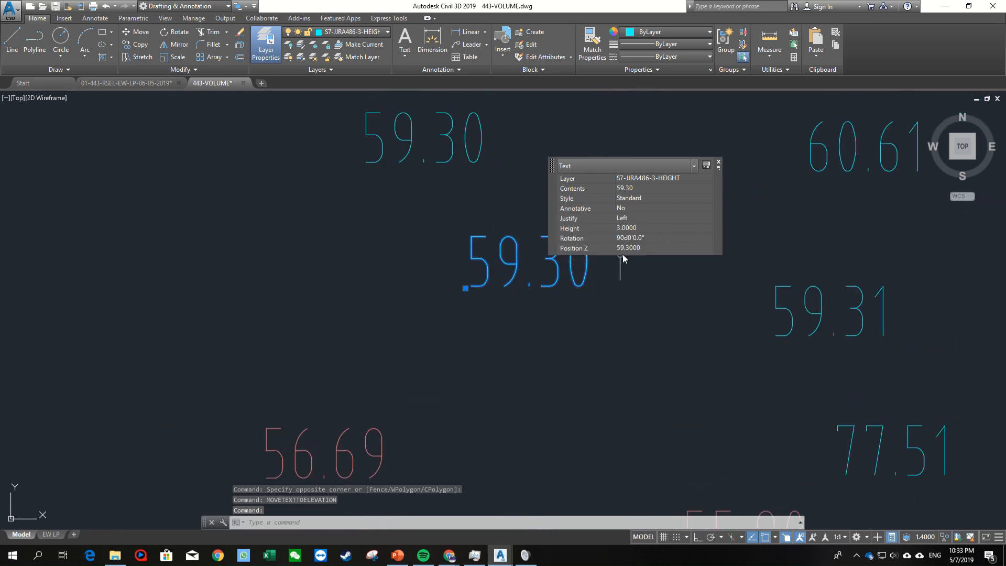
{"action": "mouse_move", "coordinate": [506, 284]}
{"action": "middle_mouse_down"}
{"action": "mouse_move", "coordinate": [492, 303]}
{"action": "mouse_move", "coordinate": [530, 362]}
{"action": "middle_mouse_up"}
{"action": "scroll", "coordinate": [514, 322], "scroll_direction": "down", "scroll_amount": 6}
{"action": "key", "text": "Escape"}
Step: Check the Z position of the 62.27 spot height text against its contents and clear the selection
{"action": "middle_click_drag", "start_coordinate": [356, 238], "coordinate": [699, 475]}
{"action": "scroll", "coordinate": [413, 215], "scroll_direction": "up", "scroll_amount": 4}
{"action": "left_click", "coordinate": [457, 256]}
{"action": "left_click", "coordinate": [419, 220]}
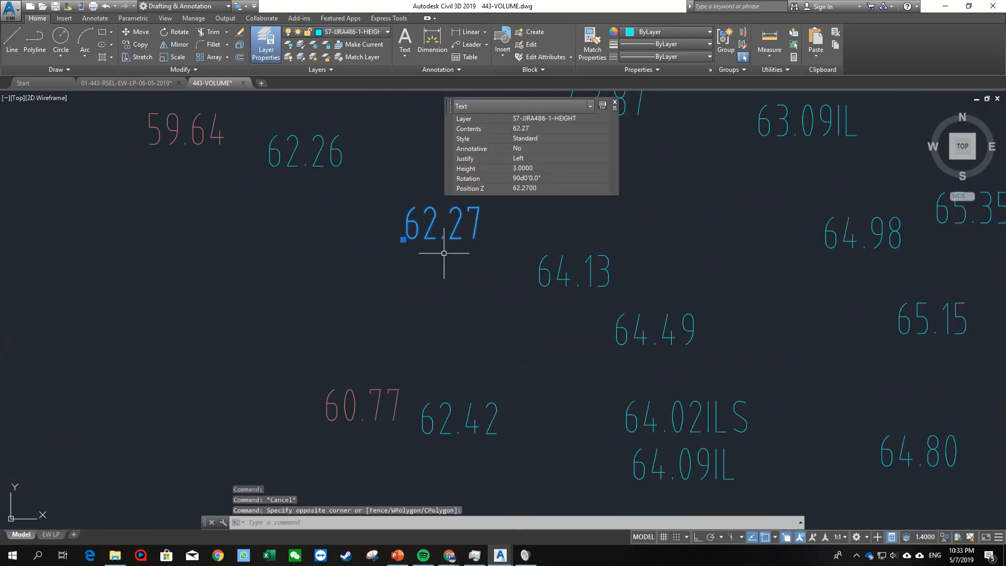
{"action": "key", "text": "Escape"}
{"action": "scroll", "coordinate": [464, 285], "scroll_direction": "down", "scroll_amount": 6}
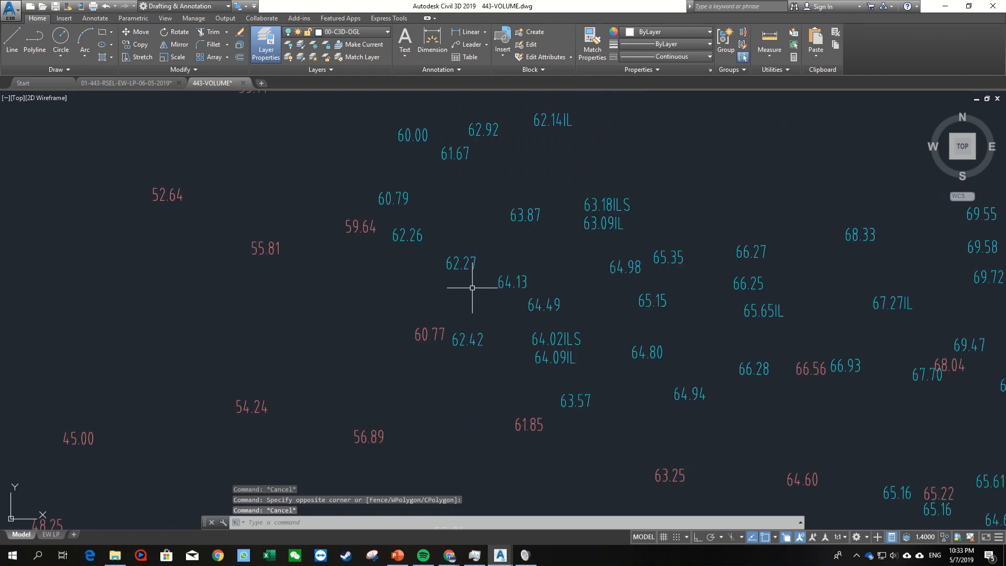
Step: Look over the level texts, then check whether the 67.27IL invert level text's Z position matches its contents and clear the selection
{"action": "middle_click_drag", "start_coordinate": [582, 347], "coordinate": [512, 303]}
{"action": "scroll", "coordinate": [427, 364], "scroll_direction": "up", "scroll_amount": 7}
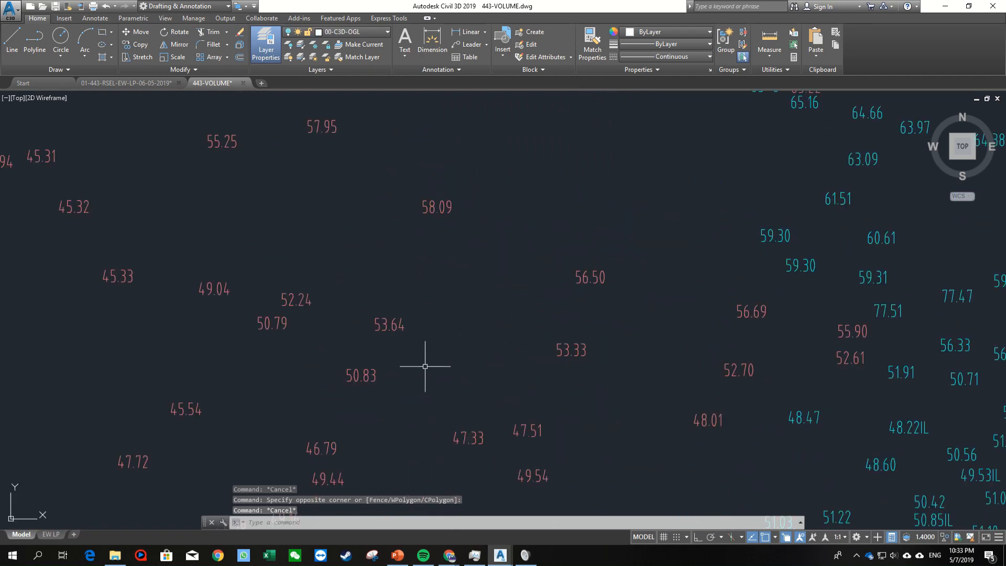
{"action": "middle_click_drag", "start_coordinate": [426, 364], "coordinate": [507, 287]}
{"action": "scroll", "coordinate": [521, 269], "scroll_direction": "down", "scroll_amount": 5}
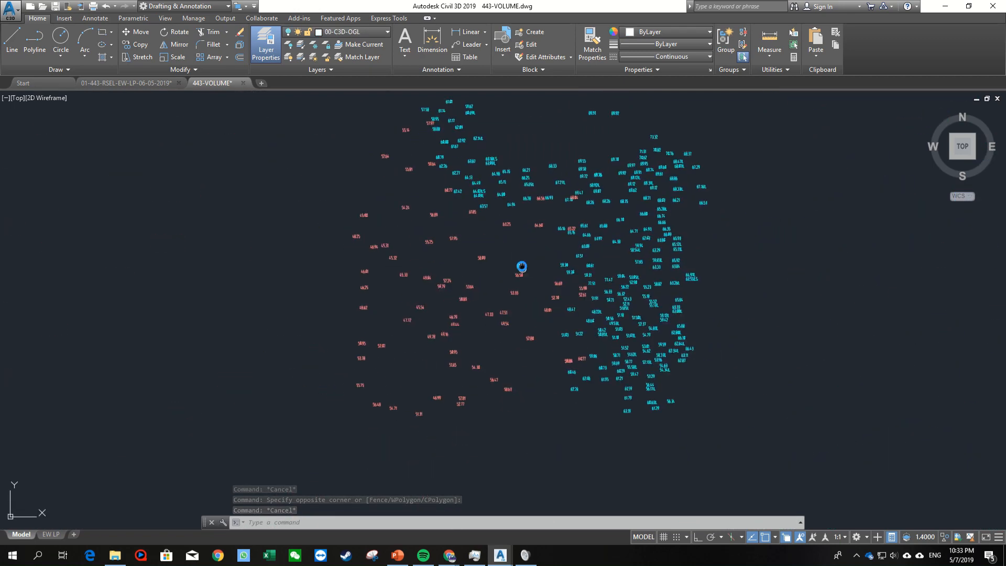
{"action": "scroll", "coordinate": [539, 209], "scroll_direction": "up", "scroll_amount": 3}
{"action": "middle_click_drag", "start_coordinate": [539, 209], "coordinate": [541, 345]}
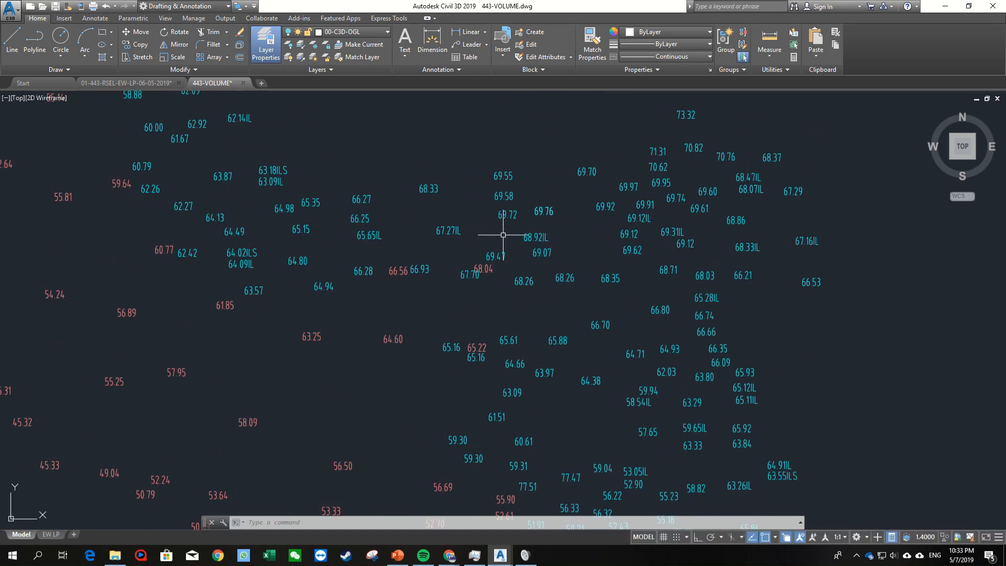
{"action": "scroll", "coordinate": [449, 224], "scroll_direction": "up", "scroll_amount": 6}
{"action": "middle_click_drag", "start_coordinate": [500, 241], "coordinate": [494, 301]}
{"action": "scroll", "coordinate": [494, 302], "scroll_direction": "up", "scroll_amount": 2}
{"action": "left_click", "coordinate": [582, 348]}
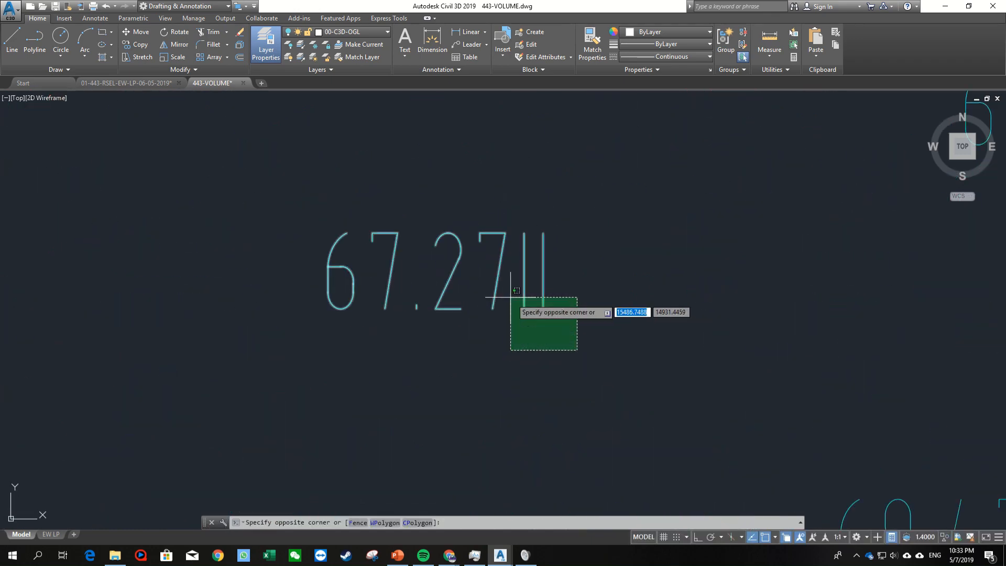
{"action": "left_click", "coordinate": [512, 300]}
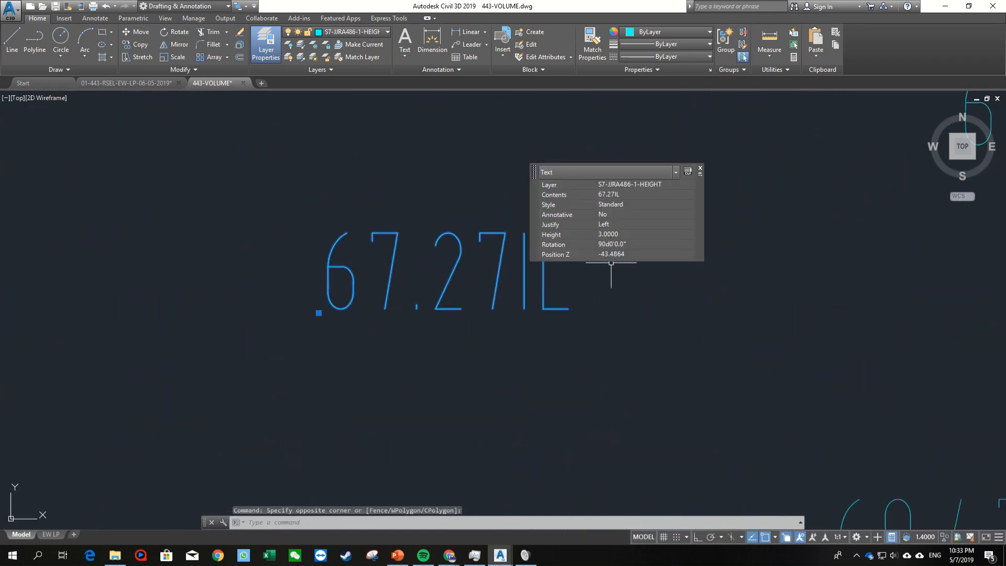
{"action": "middle_click_drag", "start_coordinate": [570, 330], "coordinate": [526, 361]}
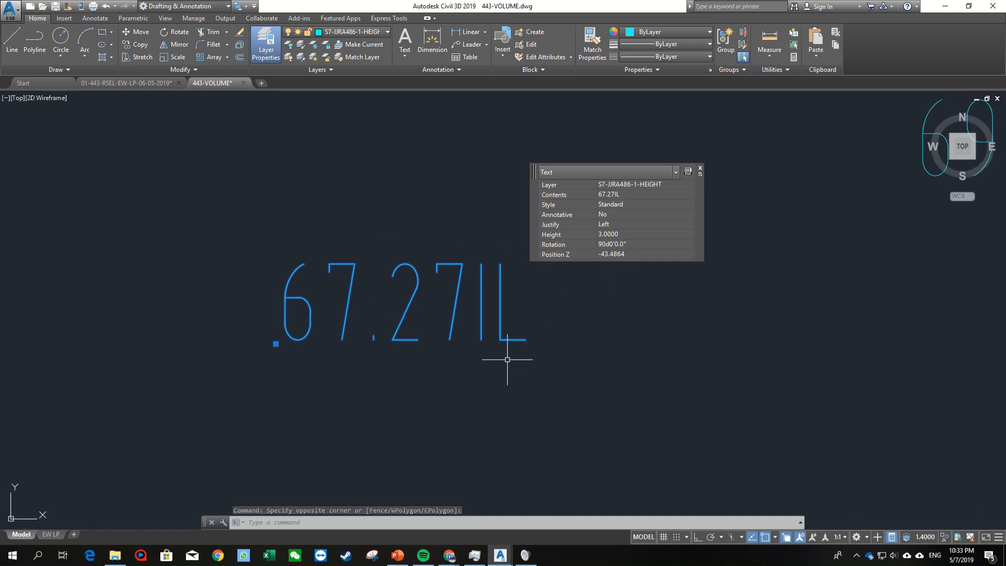
{"action": "middle_click_drag", "start_coordinate": [480, 234], "coordinate": [436, 262]}
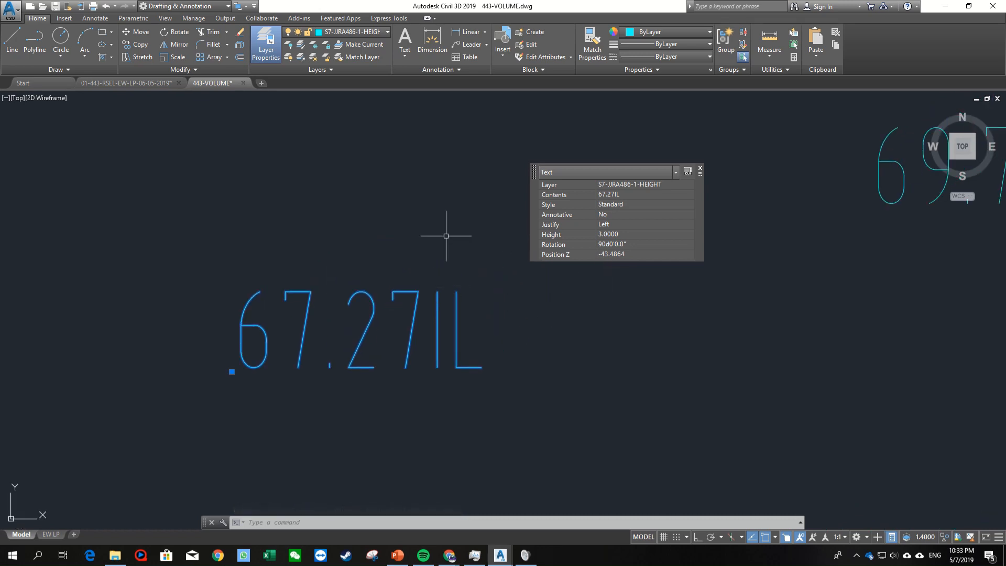
{"action": "scroll", "coordinate": [445, 341], "scroll_direction": "down", "scroll_amount": 6}
{"action": "key", "text": "Escape"}
{"action": "key", "text": "Escape"}
Step: Replace every IL suffix with 000 across the entire drawing using FIND, and close the find and replace dialog
{"action": "mouse_move", "coordinate": [473, 349]}
{"action": "middle_mouse_down"}
{"action": "mouse_move", "coordinate": [508, 303]}
{"action": "mouse_move", "coordinate": [488, 308]}
{"action": "mouse_move", "coordinate": [501, 323]}
{"action": "middle_mouse_up"}
{"action": "scroll", "coordinate": [470, 315], "scroll_direction": "up", "scroll_amount": 4}
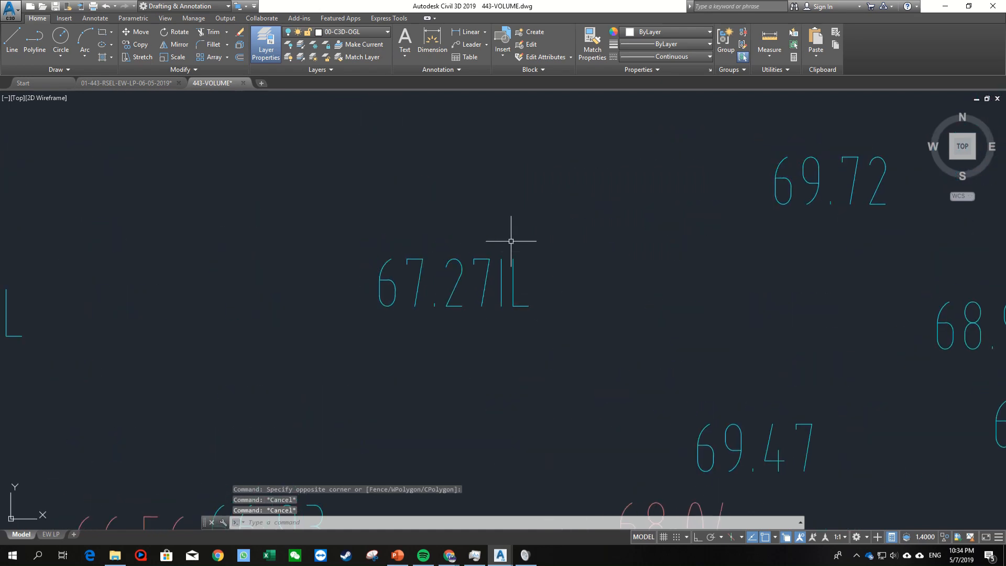
{"action": "middle_click_drag", "start_coordinate": [487, 262], "coordinate": [513, 274]}
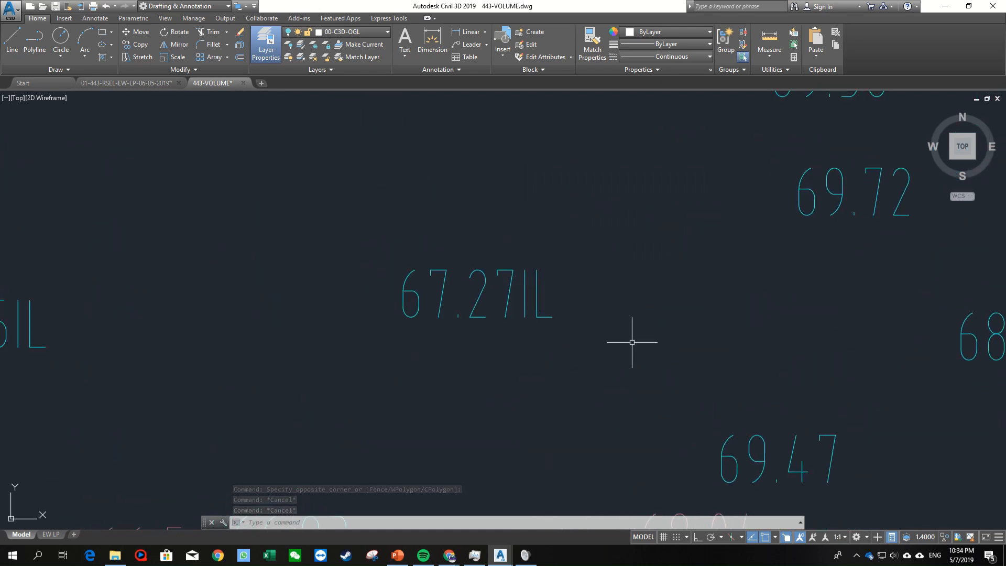
{"action": "scroll", "coordinate": [529, 318], "scroll_direction": "up", "scroll_amount": 2}
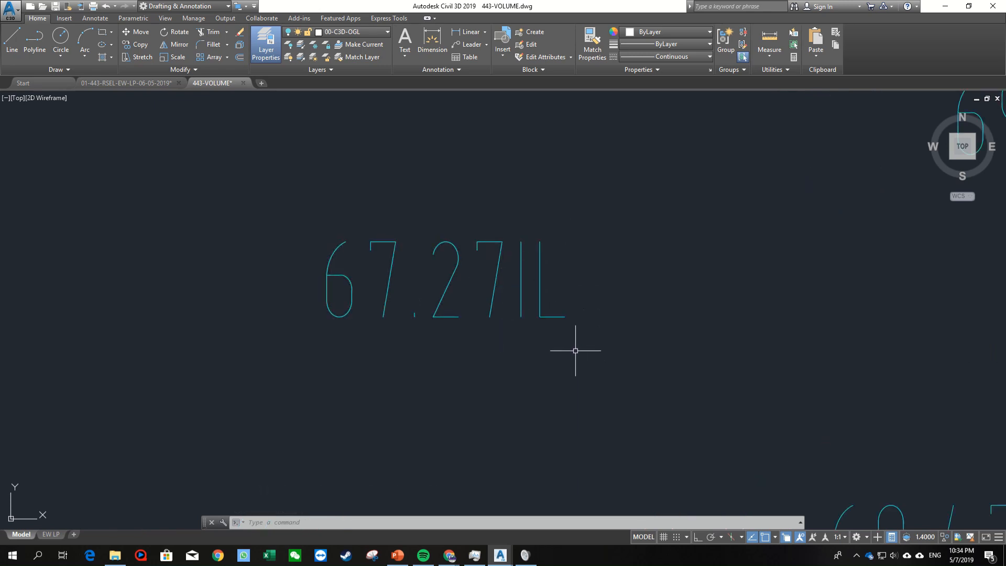
{"action": "scroll", "coordinate": [575, 351], "scroll_direction": "down", "scroll_amount": 2}
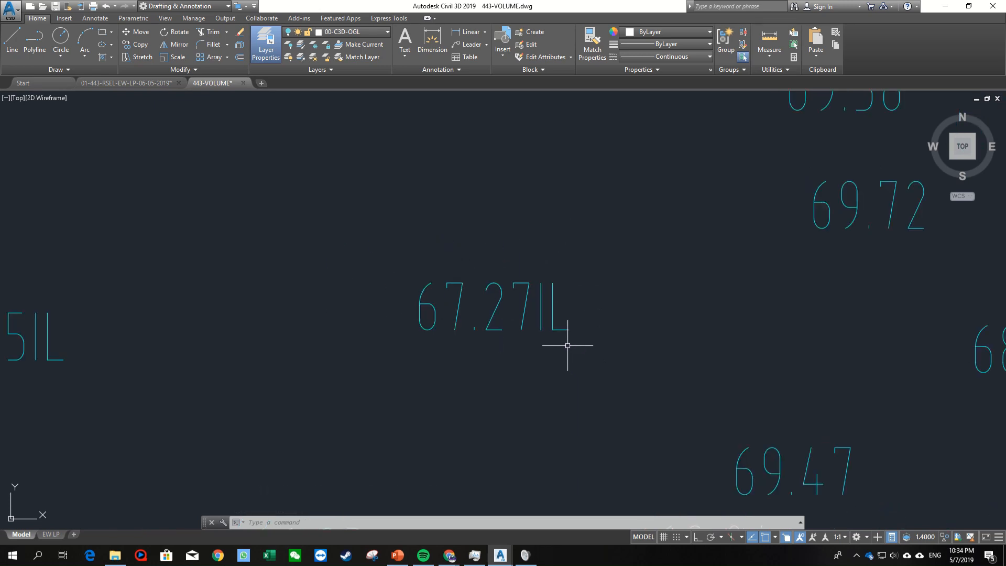
{"action": "type", "text": "ND"}
{"action": "key", "text": "Return"}
{"action": "left_click_drag", "start_coordinate": [492, 175], "coordinate": [786, 197]}
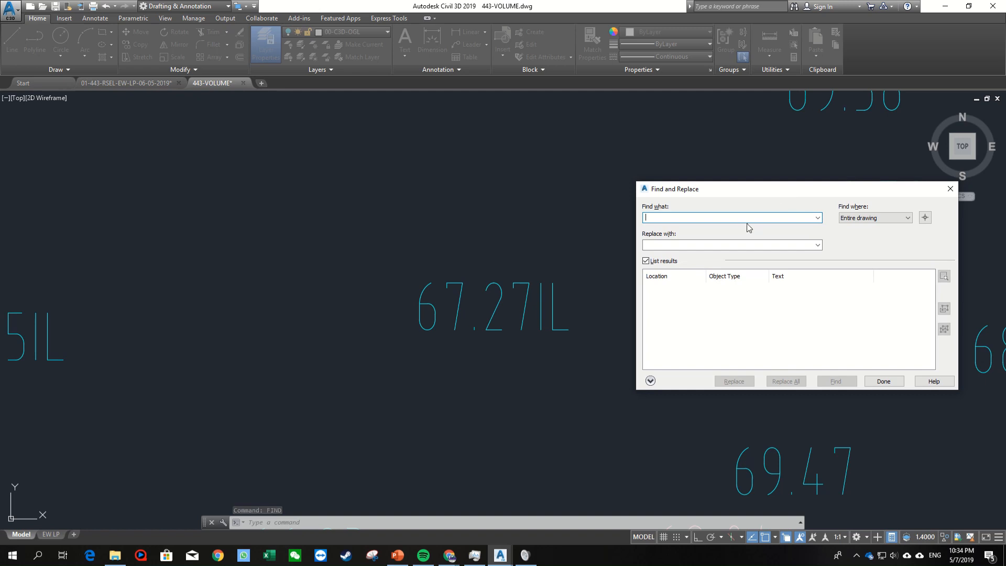
{"action": "type", "text": "IL"}
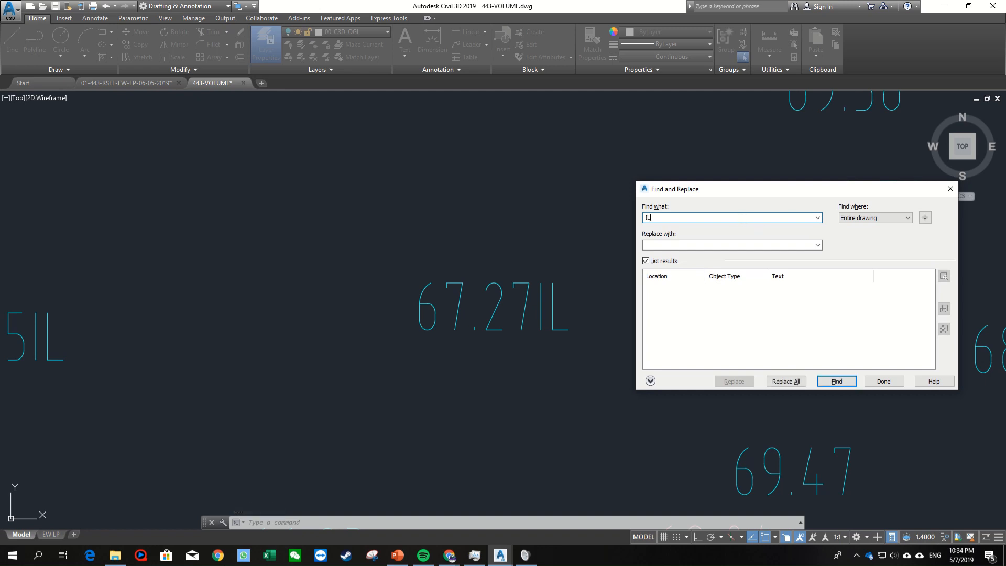
{"action": "left_click", "coordinate": [710, 246]}
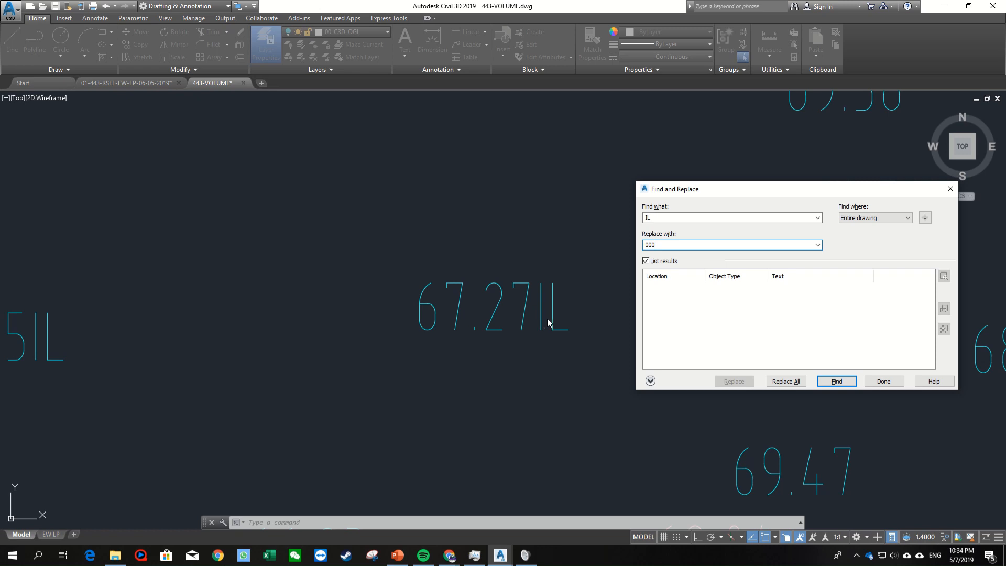
{"action": "left_click", "coordinate": [804, 383]}
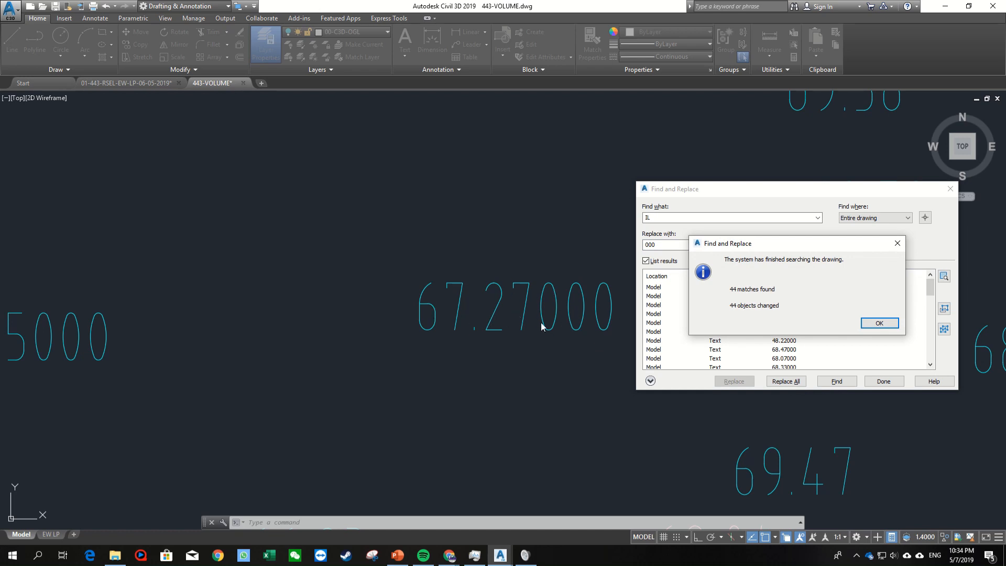
{"action": "left_click", "coordinate": [879, 322]}
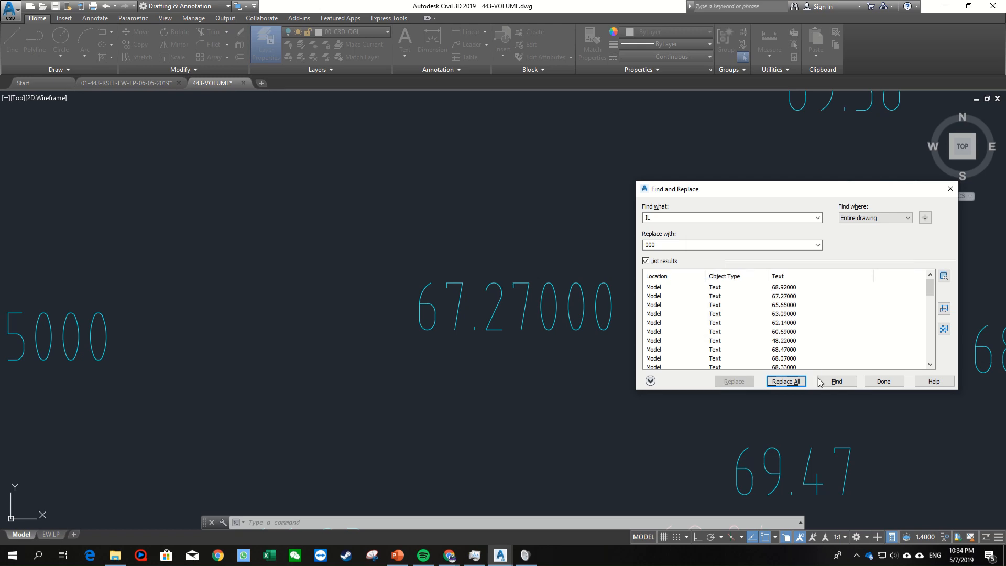
{"action": "left_click", "coordinate": [883, 381]}
Step: Inspect the contents and Z position of the edited 64.09000 level text and deselect it
{"action": "scroll", "coordinate": [637, 354], "scroll_direction": "down", "scroll_amount": 5}
{"action": "middle_click_drag", "start_coordinate": [619, 355], "coordinate": [681, 285]}
{"action": "scroll", "coordinate": [532, 312], "scroll_direction": "down", "scroll_amount": 3}
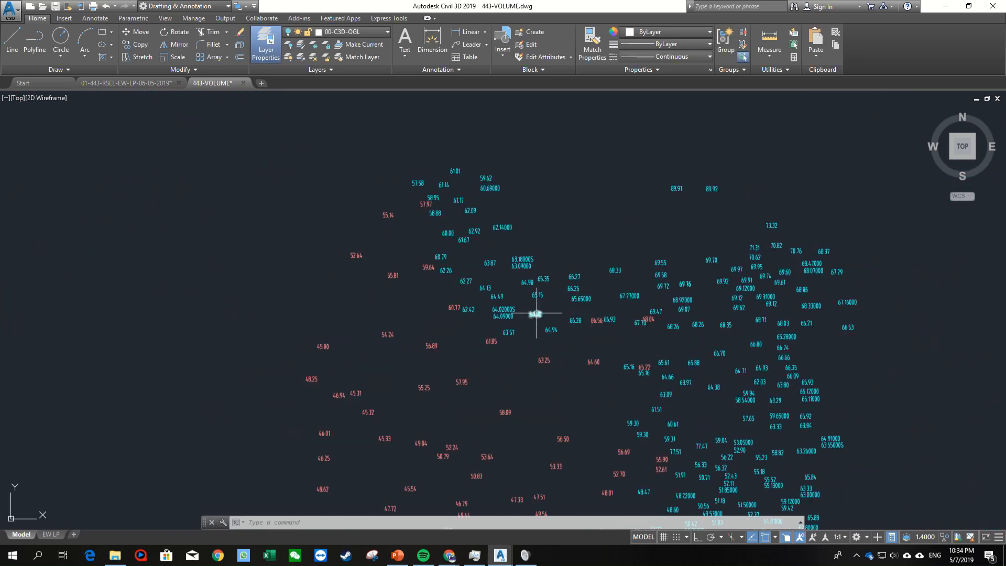
{"action": "scroll", "coordinate": [529, 269], "scroll_direction": "up", "scroll_amount": 6}
{"action": "left_click", "coordinate": [519, 268]}
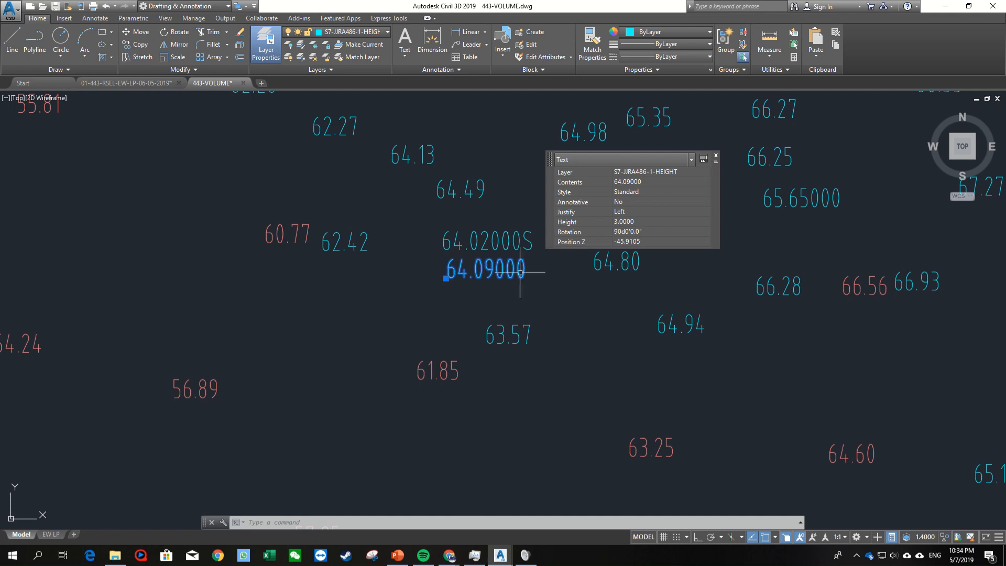
{"action": "middle_click_drag", "start_coordinate": [520, 272], "coordinate": [526, 304]}
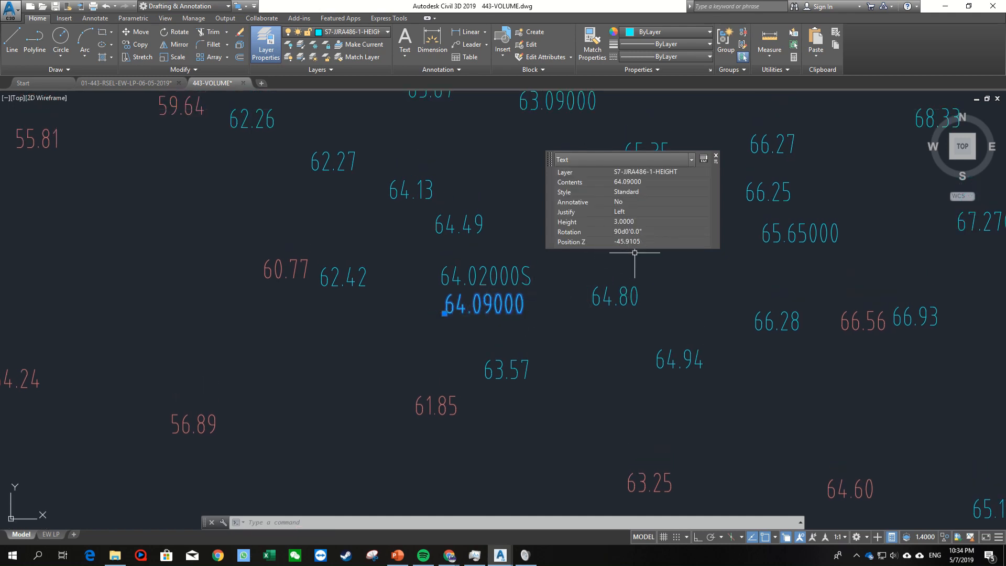
{"action": "scroll", "coordinate": [527, 287], "scroll_direction": "up", "scroll_amount": 4}
{"action": "middle_click_drag", "start_coordinate": [526, 287], "coordinate": [545, 321]}
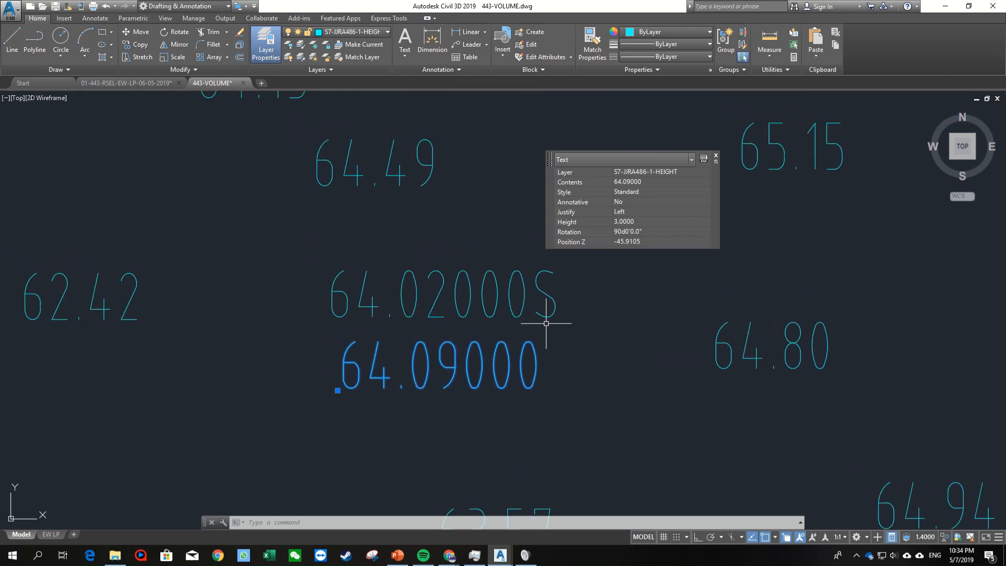
{"action": "scroll", "coordinate": [545, 321], "scroll_direction": "down", "scroll_amount": 4}
{"action": "key", "text": "Escape"}
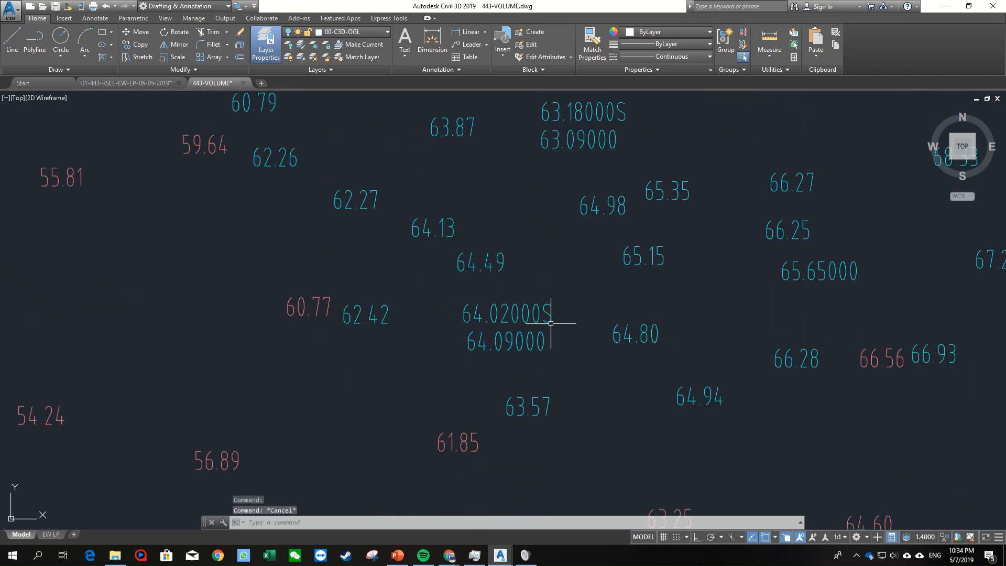
Step: Inspect the properties of the 64.02000S level text, focusing on its trailing S and Z position
{"action": "left_click", "coordinate": [551, 328]}
{"action": "mouse_move", "coordinate": [566, 344]}
{"action": "middle_mouse_down"}
{"action": "mouse_move", "coordinate": [508, 348]}
{"action": "mouse_move", "coordinate": [477, 292]}
{"action": "mouse_move", "coordinate": [514, 354]}
{"action": "mouse_move", "coordinate": [489, 400]}
{"action": "mouse_move", "coordinate": [468, 330]}
{"action": "mouse_move", "coordinate": [478, 348]}
{"action": "mouse_move", "coordinate": [464, 231]}
{"action": "mouse_move", "coordinate": [482, 276]}
{"action": "middle_mouse_up"}
{"action": "scroll", "coordinate": [488, 389], "scroll_direction": "down", "scroll_amount": 4}
{"action": "scroll", "coordinate": [488, 390], "scroll_direction": "up", "scroll_amount": 2}
{"action": "scroll", "coordinate": [467, 330], "scroll_direction": "down", "scroll_amount": 4}
{"action": "scroll", "coordinate": [471, 270], "scroll_direction": "up", "scroll_amount": 5}
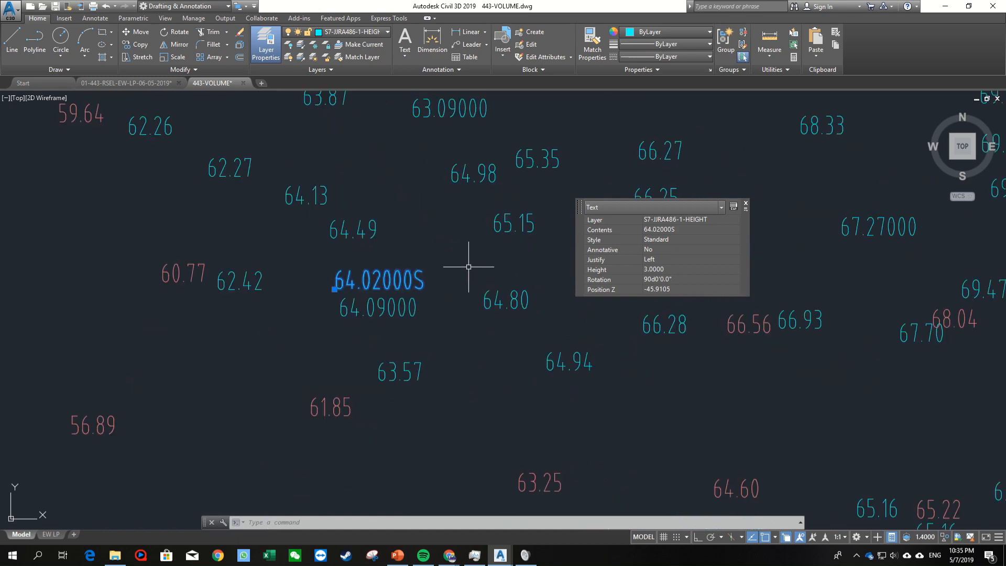
{"action": "scroll", "coordinate": [448, 306], "scroll_direction": "up", "scroll_amount": 4}
{"action": "scroll", "coordinate": [449, 309], "scroll_direction": "down", "scroll_amount": 2}
{"action": "middle_click_drag", "start_coordinate": [448, 309], "coordinate": [494, 343]}
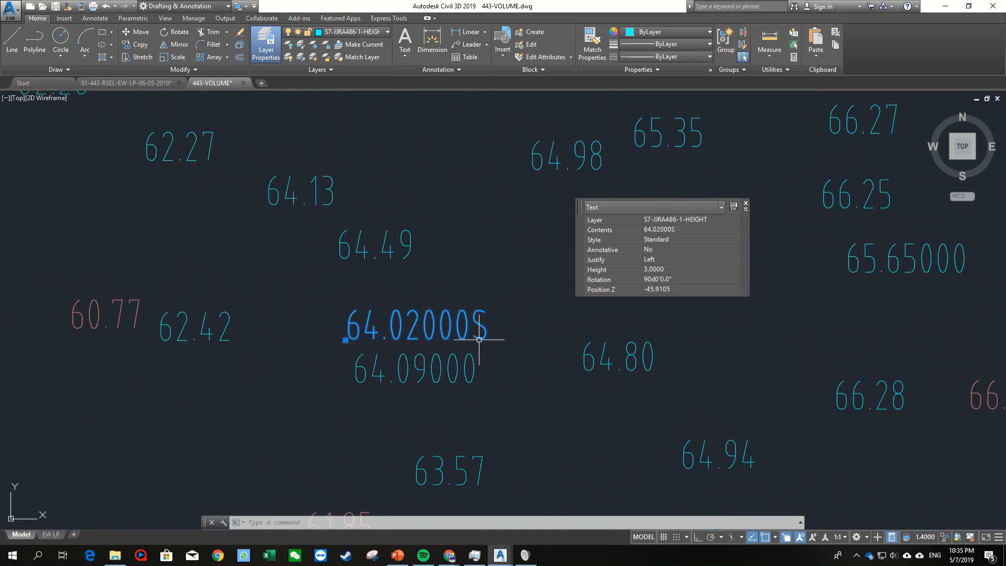
Step: Look over the whole set of level texts around the site and clear the current text selection
{"action": "scroll", "coordinate": [479, 340], "scroll_direction": "down", "scroll_amount": 7}
{"action": "middle_click_drag", "start_coordinate": [471, 341], "coordinate": [460, 191]}
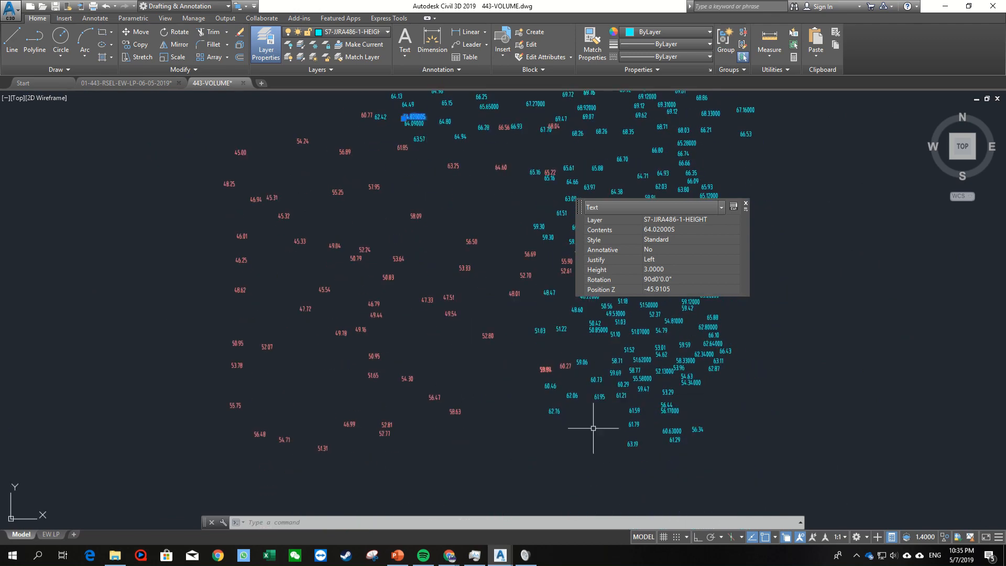
{"action": "mouse_move", "coordinate": [521, 343]}
{"action": "middle_mouse_down"}
{"action": "mouse_move", "coordinate": [555, 458]}
{"action": "mouse_move", "coordinate": [508, 258]}
{"action": "mouse_move", "coordinate": [548, 435]}
{"action": "middle_mouse_up"}
{"action": "scroll", "coordinate": [507, 258], "scroll_direction": "up", "scroll_amount": 5}
{"action": "scroll", "coordinate": [534, 325], "scroll_direction": "down", "scroll_amount": 5}
{"action": "mouse_move", "coordinate": [460, 261]}
{"action": "middle_mouse_down"}
{"action": "mouse_move", "coordinate": [514, 312]}
{"action": "mouse_move", "coordinate": [532, 424]}
{"action": "mouse_move", "coordinate": [478, 292]}
{"action": "middle_mouse_up"}
{"action": "scroll", "coordinate": [463, 277], "scroll_direction": "up", "scroll_amount": 4}
{"action": "key", "text": "Escape"}
Step: Replace every remaining S suffix with 0 across the entire drawing using FIND, and close the find and replace dialog
{"action": "left_click", "coordinate": [459, 299]}
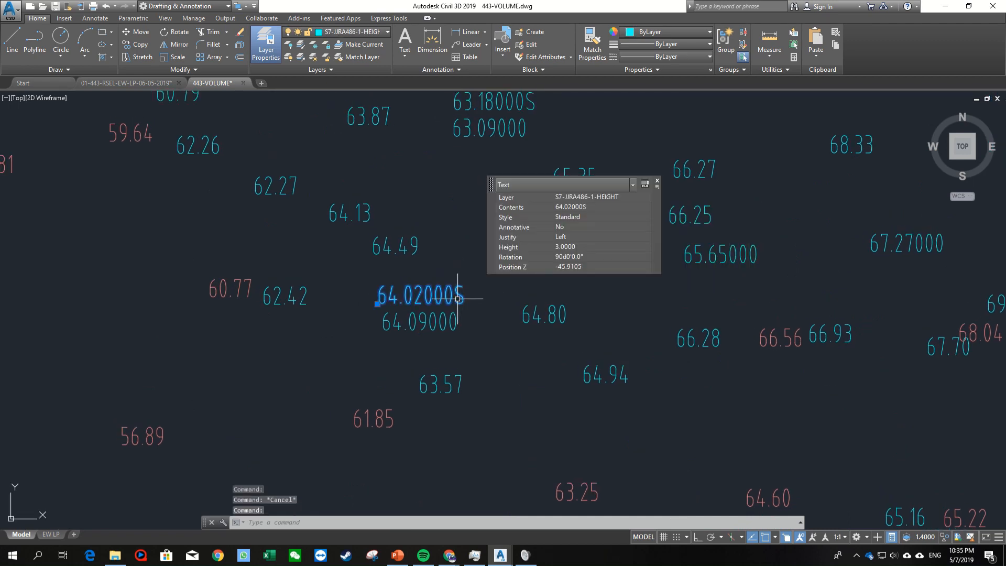
{"action": "key", "text": "Escape"}
{"action": "type", "text": "FIND"}
{"action": "key", "text": "Return"}
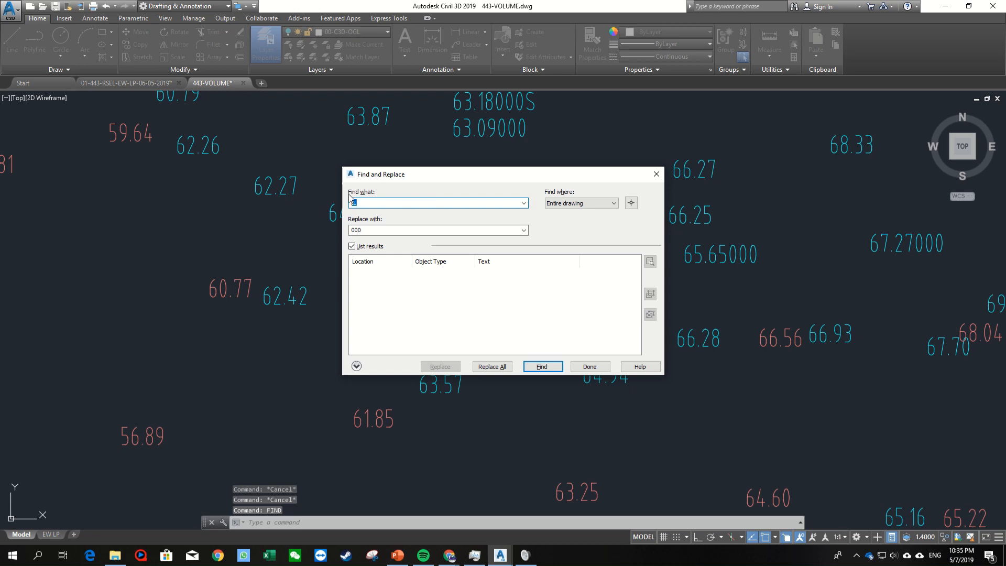
{"action": "left_click_drag", "start_coordinate": [414, 180], "coordinate": [498, 180]}
{"action": "left_click", "coordinate": [443, 231]}
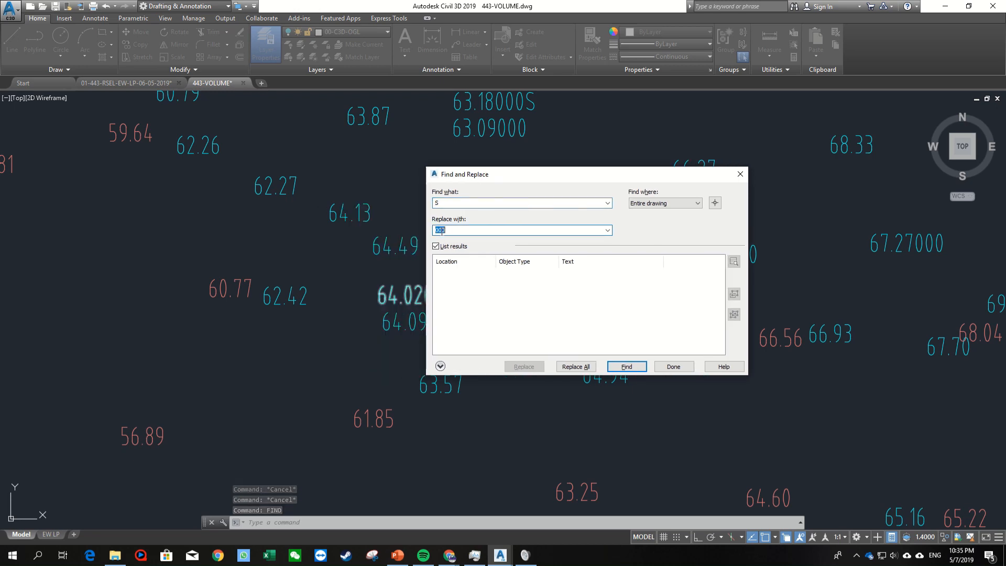
{"action": "left_click_drag", "start_coordinate": [440, 230], "coordinate": [449, 231]}
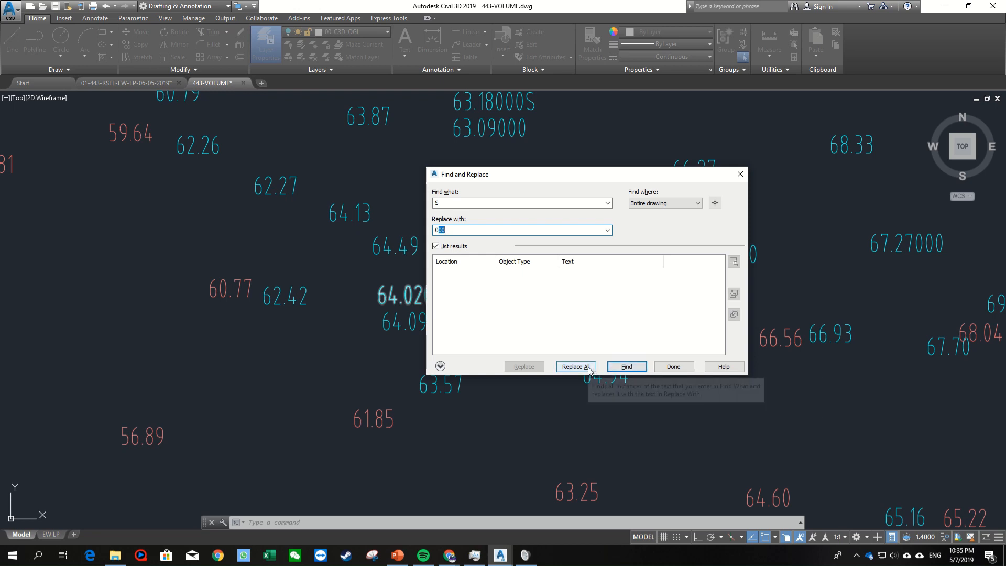
{"action": "left_click_drag", "start_coordinate": [498, 181], "coordinate": [623, 179]}
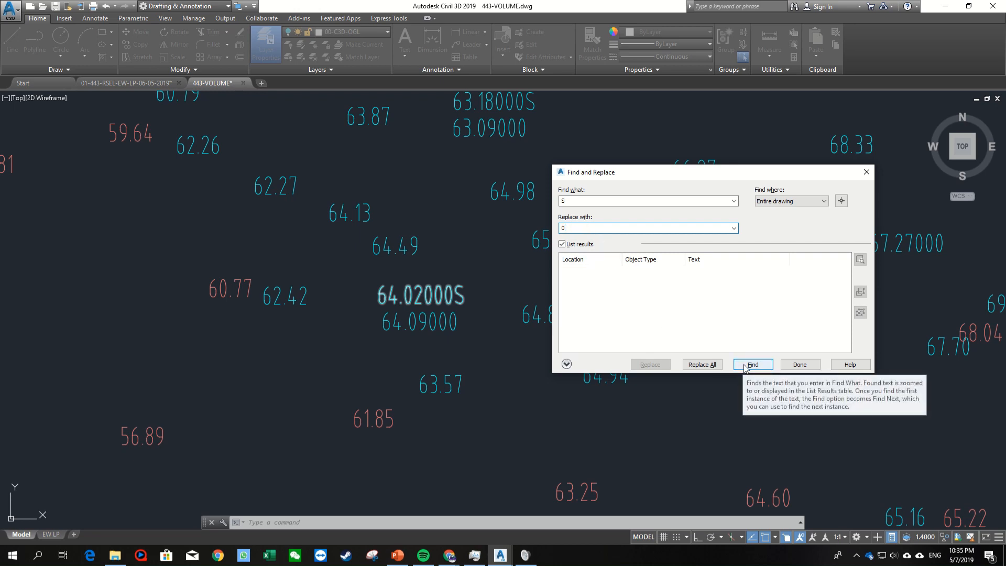
{"action": "left_click", "coordinate": [710, 365]}
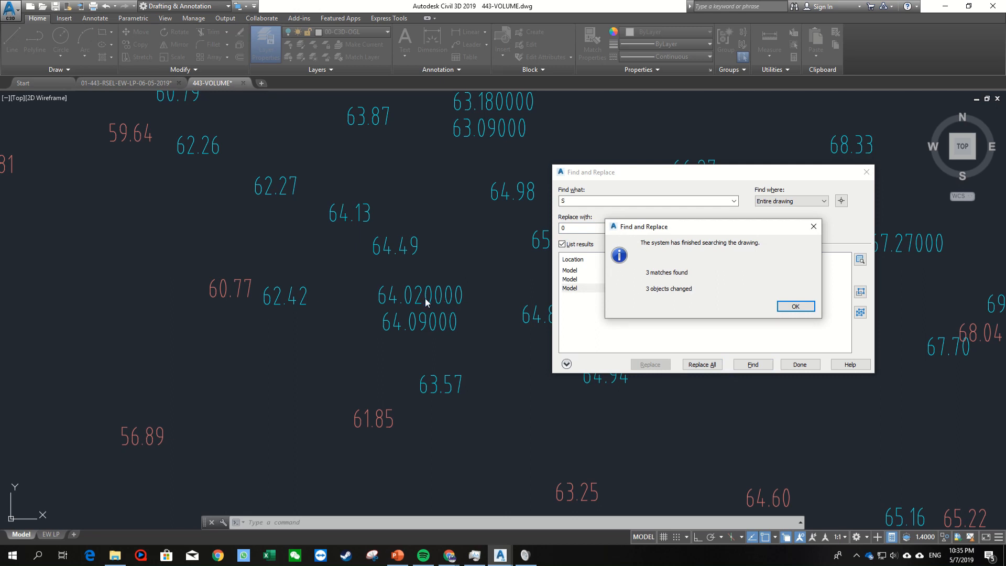
{"action": "left_click", "coordinate": [797, 309]}
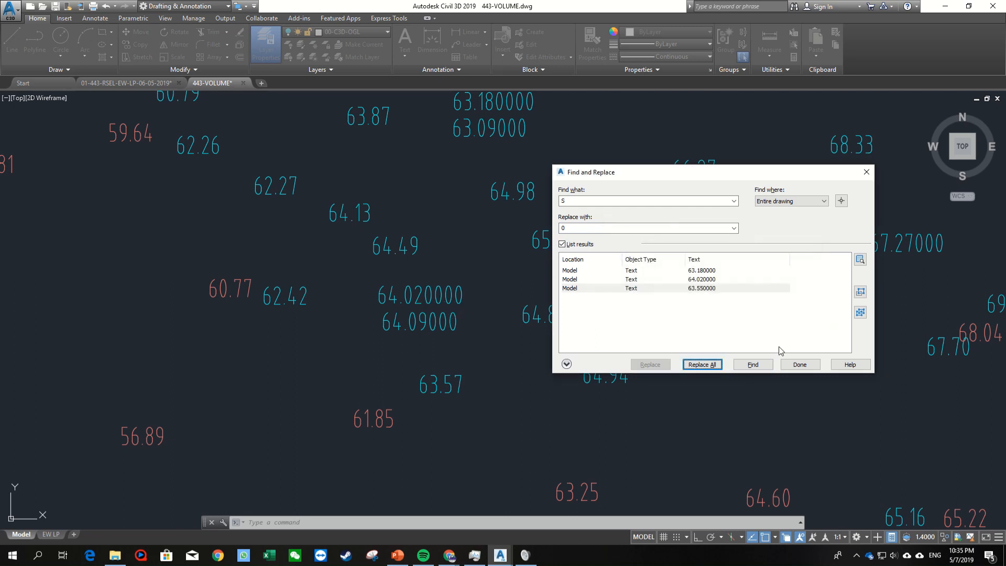
{"action": "left_click", "coordinate": [792, 365]}
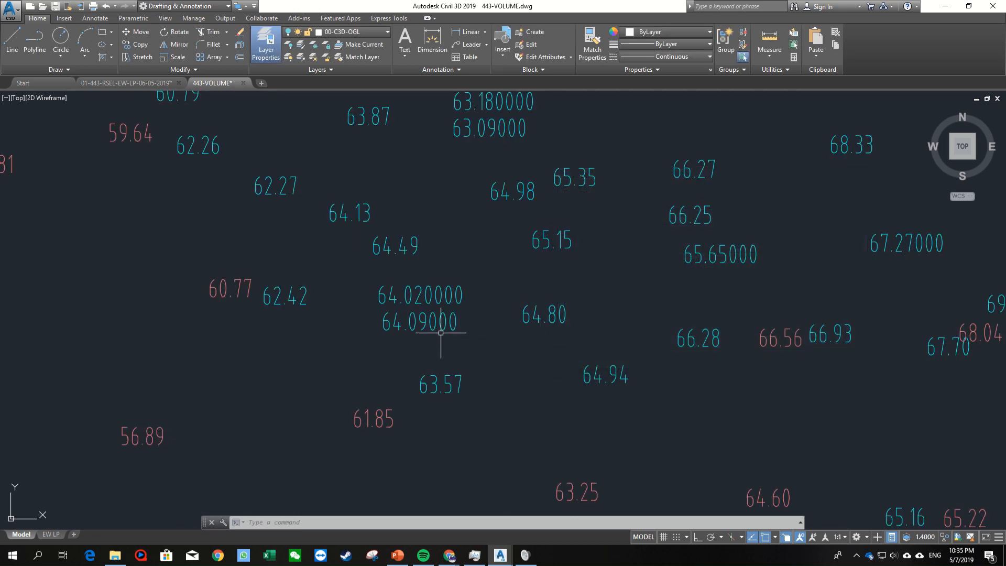
{"action": "type", "text": "MOVETEXT"}
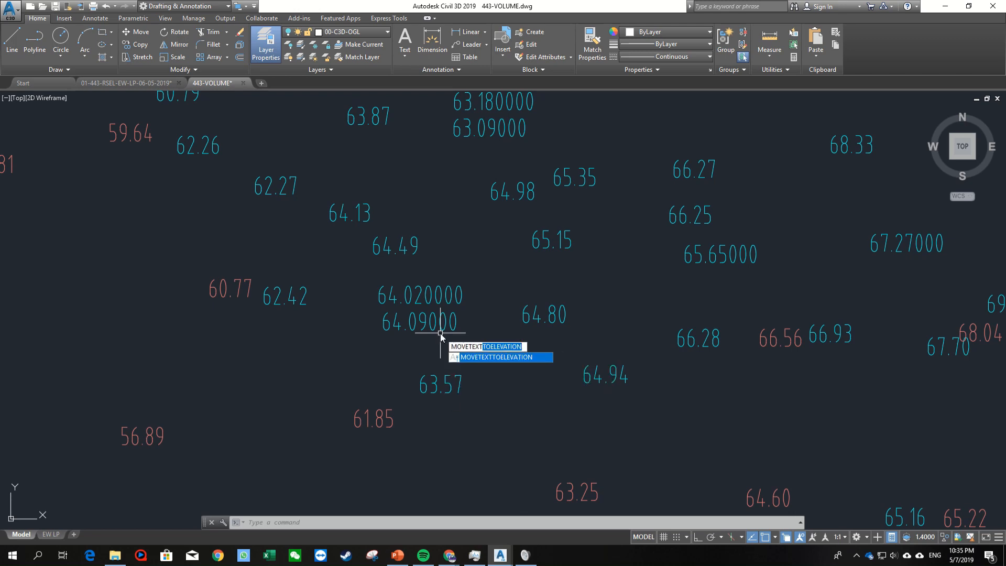
{"action": "left_click", "coordinate": [466, 358]}
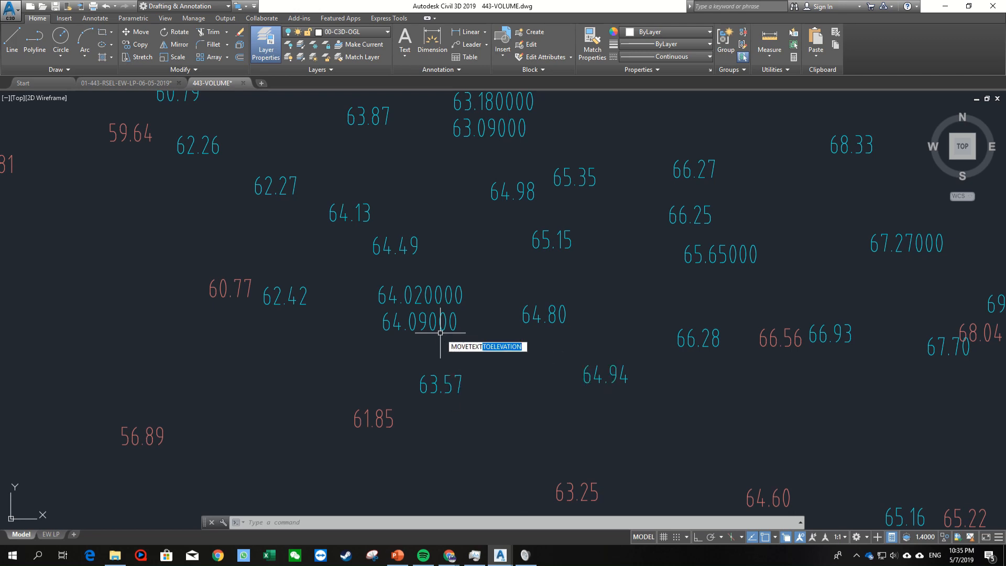
{"action": "key", "text": "Escape"}
Step: Inspect the contents and Z position of the 64.020000 level text and deselect it
{"action": "left_click", "coordinate": [447, 292]}
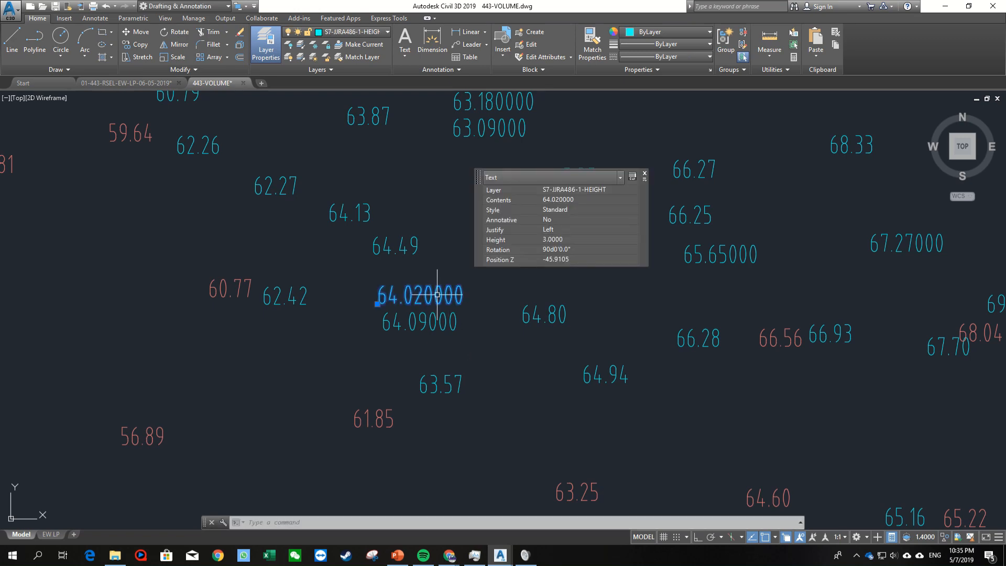
{"action": "scroll", "coordinate": [438, 296], "scroll_direction": "down", "scroll_amount": 10}
{"action": "key", "text": "Escape"}
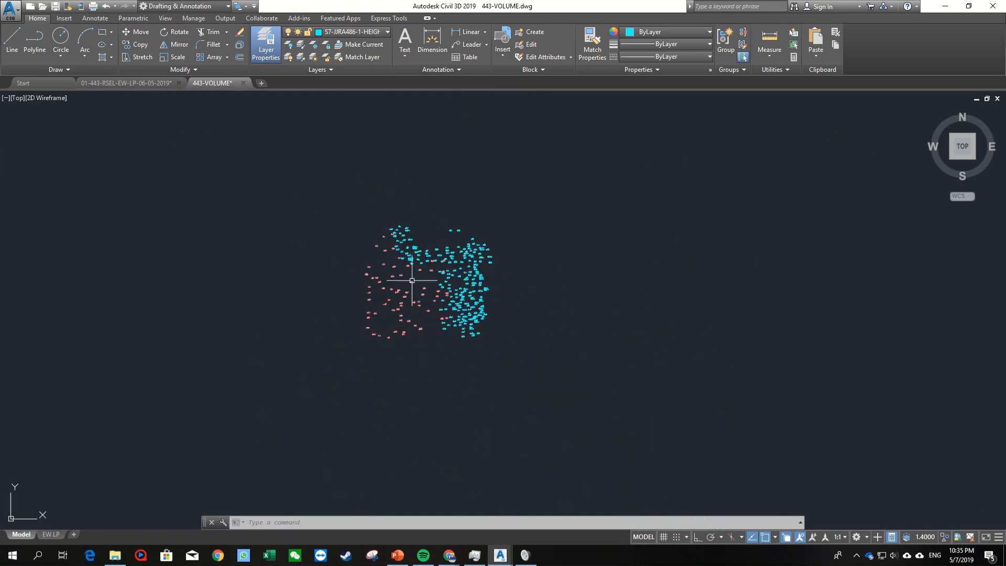
Step: Move all the level texts on the site to their written elevations with MOVETEXTTOELEVATION
{"action": "key", "text": "Return"}
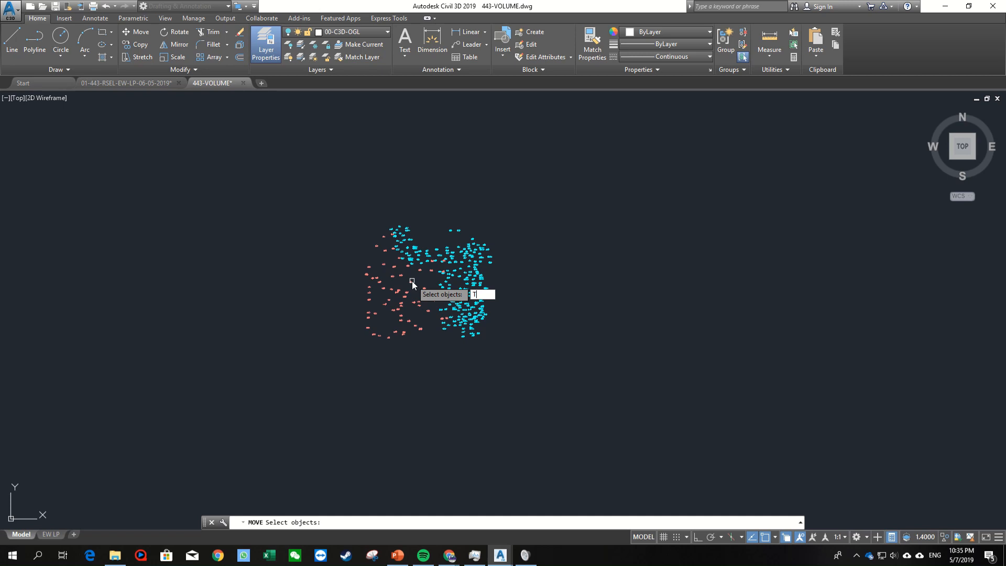
{"action": "key", "text": "Escape"}
{"action": "type", "text": "MOVE"}
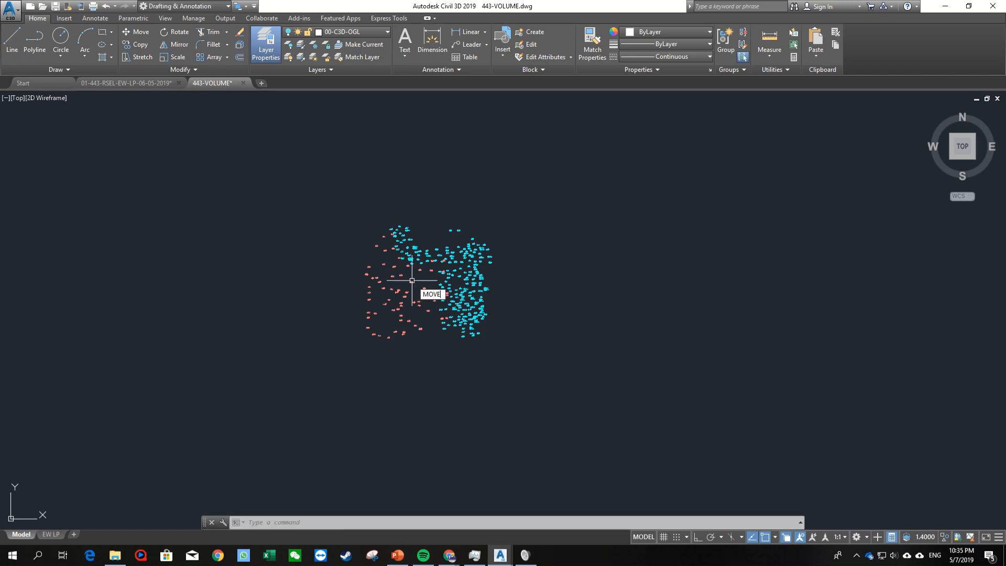
{"action": "type", "text": "TEX"}
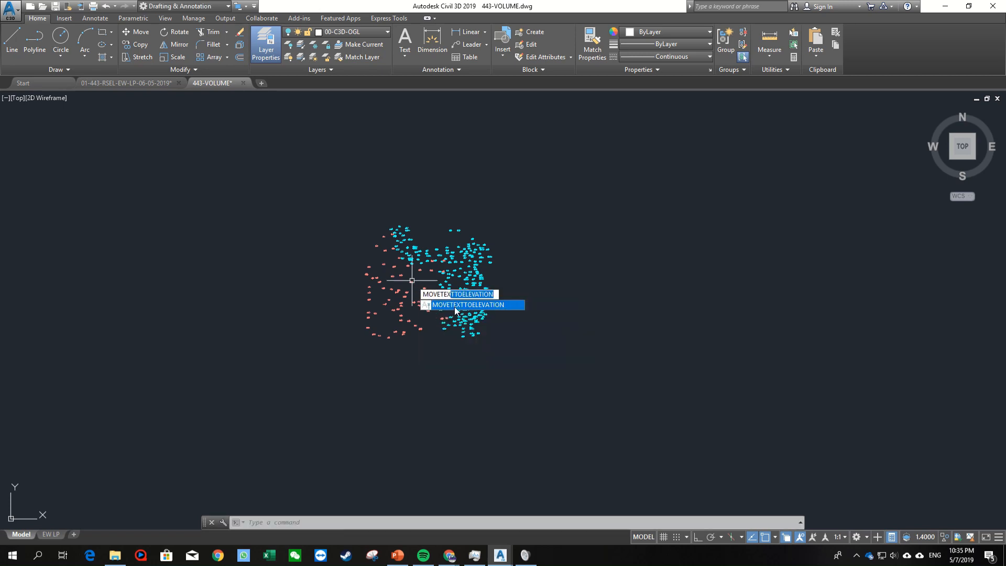
{"action": "left_click", "coordinate": [455, 306]}
{"action": "left_click", "coordinate": [308, 188]}
{"action": "left_click", "coordinate": [548, 364]}
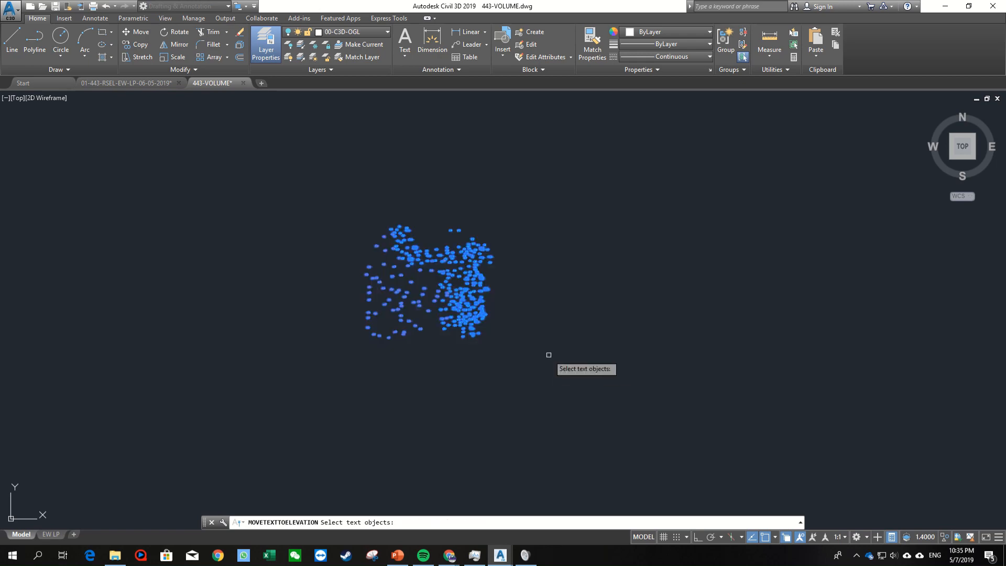
{"action": "key", "text": "Return"}
Step: Check the Z position of the 64.020000 level text again, deselect it and look over the full set of levels
{"action": "scroll", "coordinate": [404, 274], "scroll_direction": "up", "scroll_amount": 10}
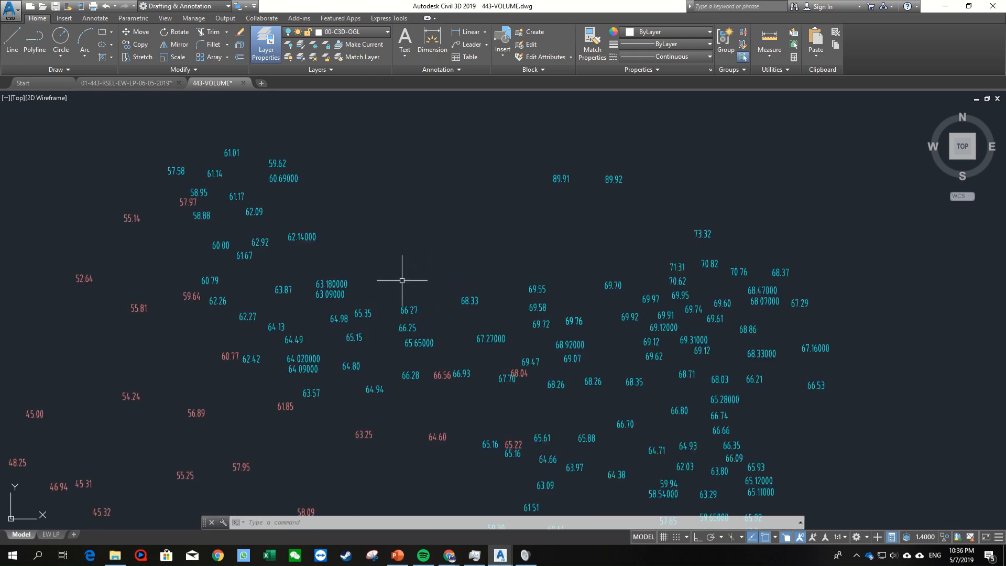
{"action": "middle_click_drag", "start_coordinate": [344, 366], "coordinate": [454, 330]}
{"action": "left_click", "coordinate": [391, 314]}
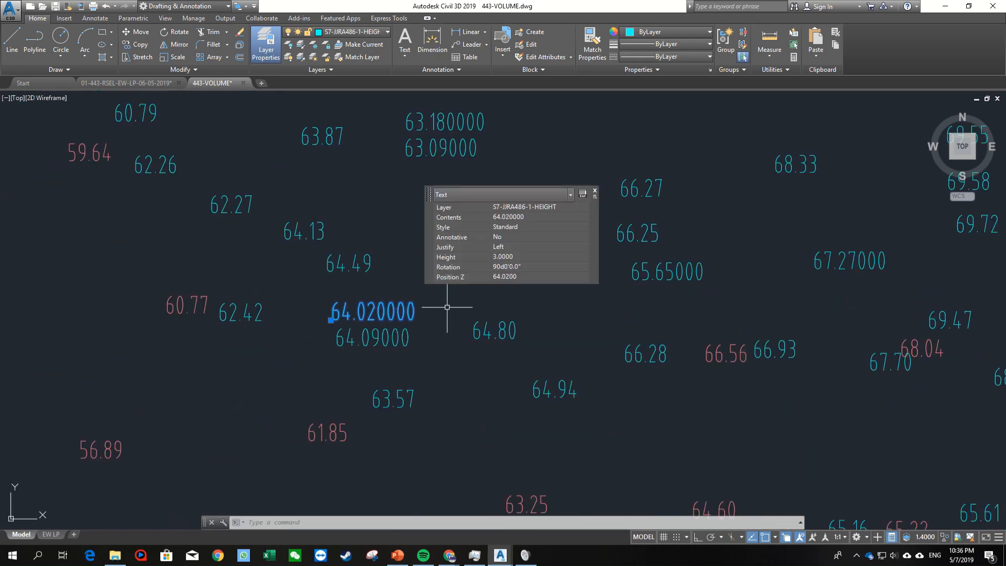
{"action": "scroll", "coordinate": [391, 314], "scroll_direction": "up", "scroll_amount": 4}
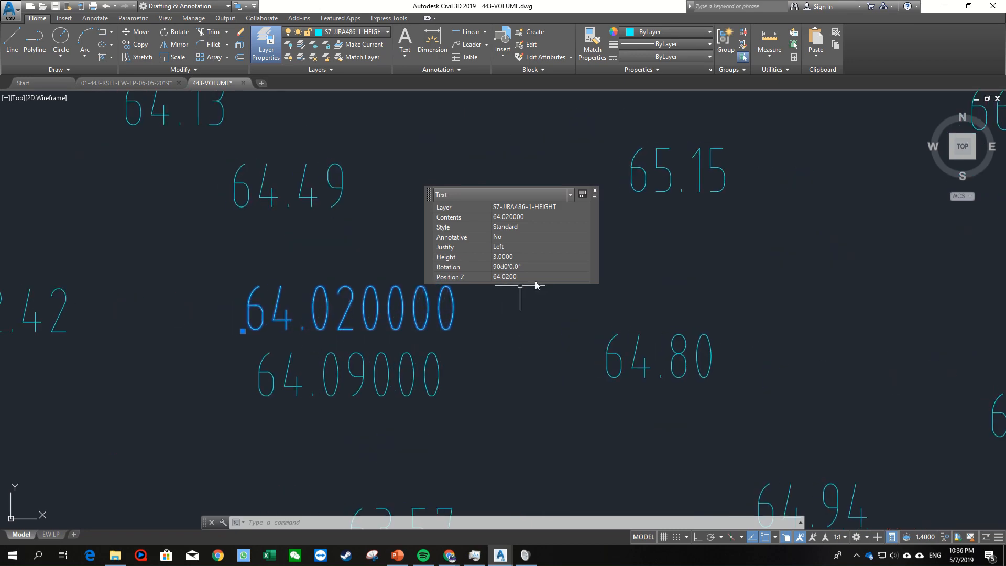
{"action": "scroll", "coordinate": [413, 344], "scroll_direction": "down", "scroll_amount": 12}
{"action": "middle_click_drag", "start_coordinate": [413, 344], "coordinate": [383, 270]}
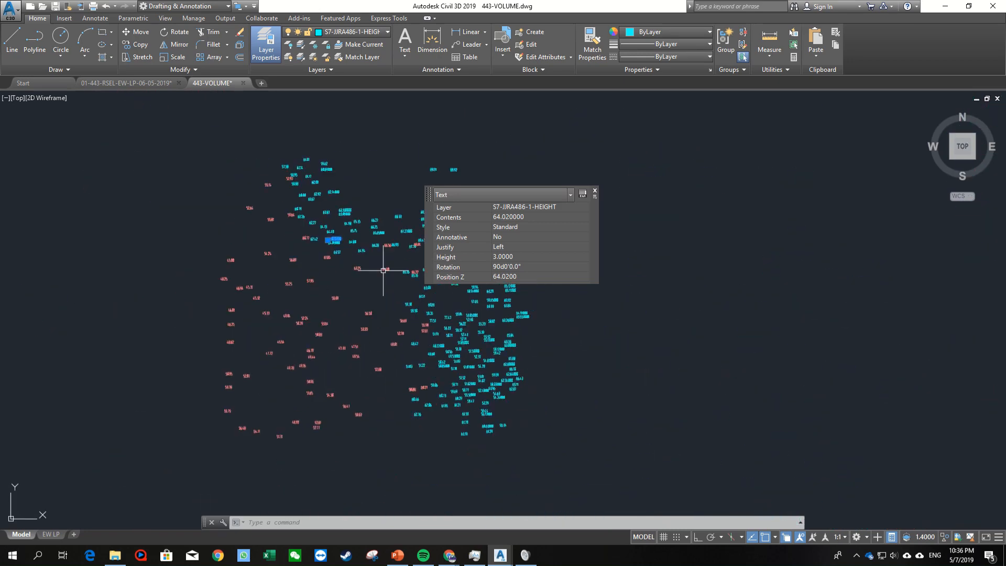
{"action": "key", "text": "Escape"}
{"action": "middle_click_drag", "start_coordinate": [357, 285], "coordinate": [402, 275]}
{"action": "scroll", "coordinate": [402, 255], "scroll_direction": "up", "scroll_amount": 5}
{"action": "scroll", "coordinate": [417, 282], "scroll_direction": "down", "scroll_amount": 5}
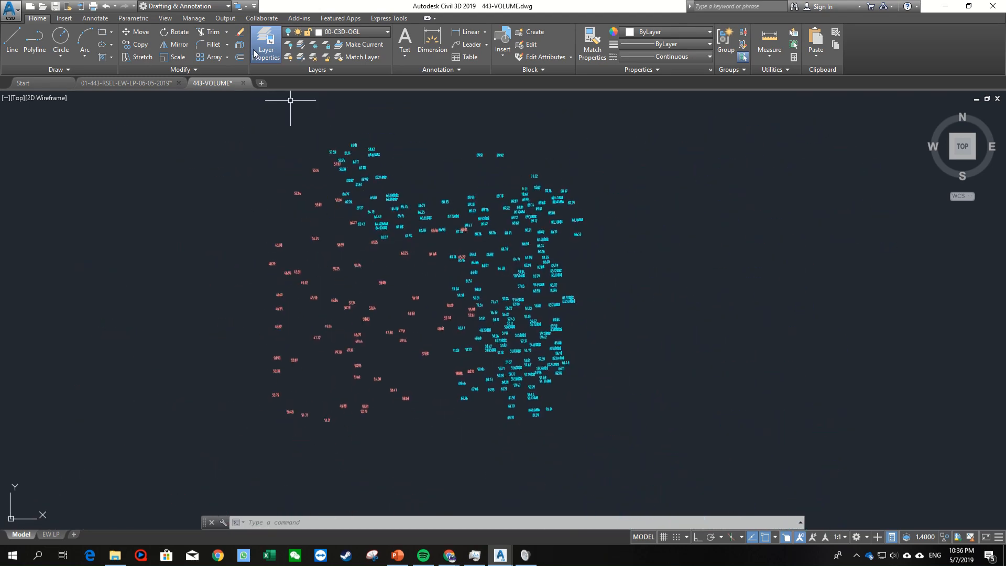
Step: Switch the workspace from Drafting & Annotation to Civil 3D
{"action": "left_click", "coordinate": [216, 8]}
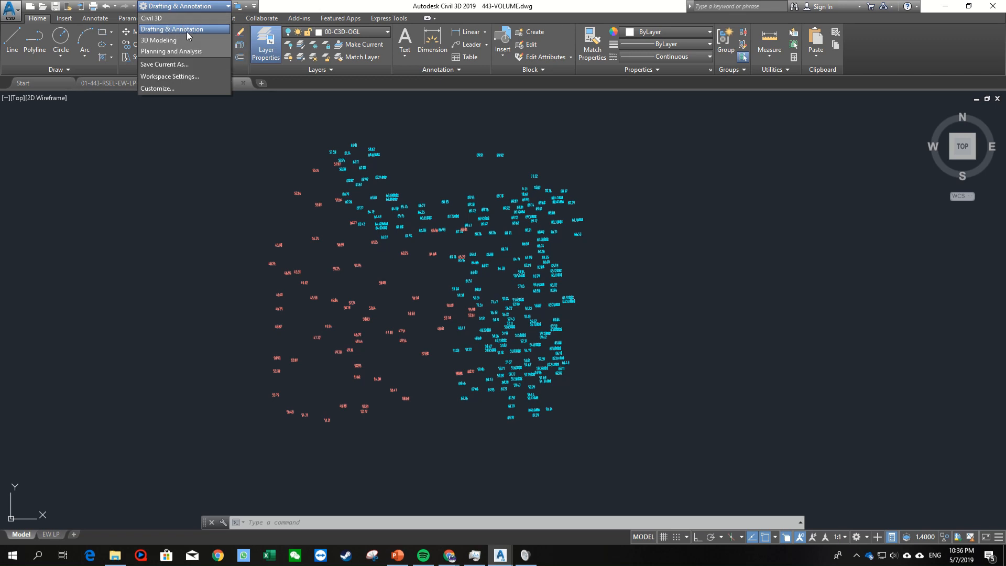
{"action": "left_click", "coordinate": [187, 18]}
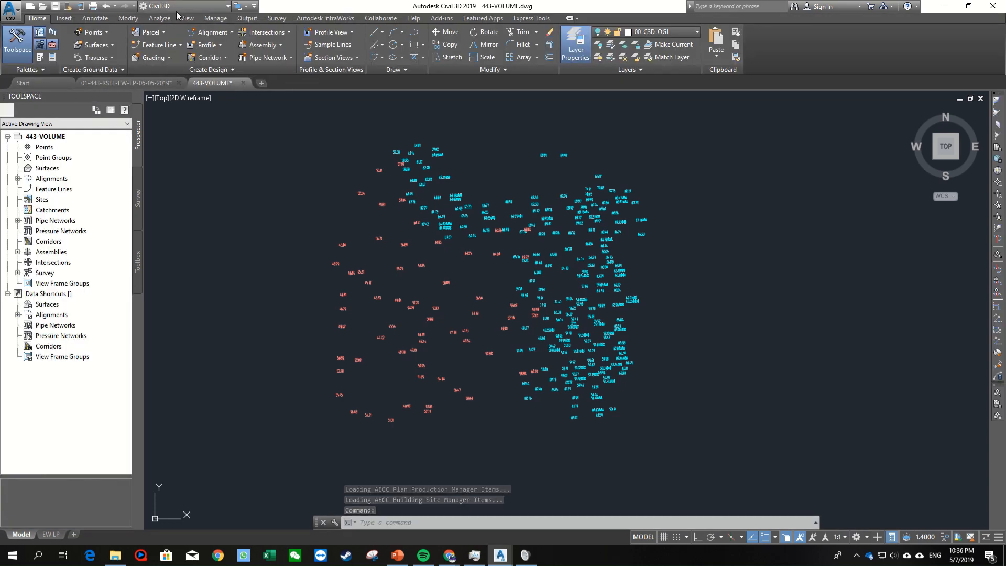
{"action": "middle_click_drag", "start_coordinate": [370, 240], "coordinate": [456, 217]}
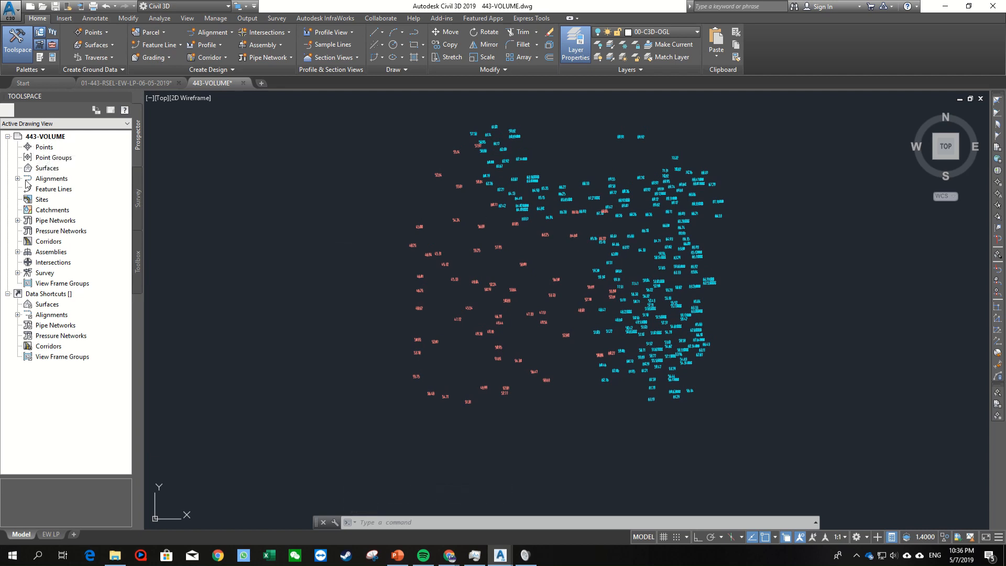
Step: Start a new TIN surface in the drawing's Surfaces collection and set its surface layer to 00-C3D-OGL
{"action": "left_click", "coordinate": [40, 171]}
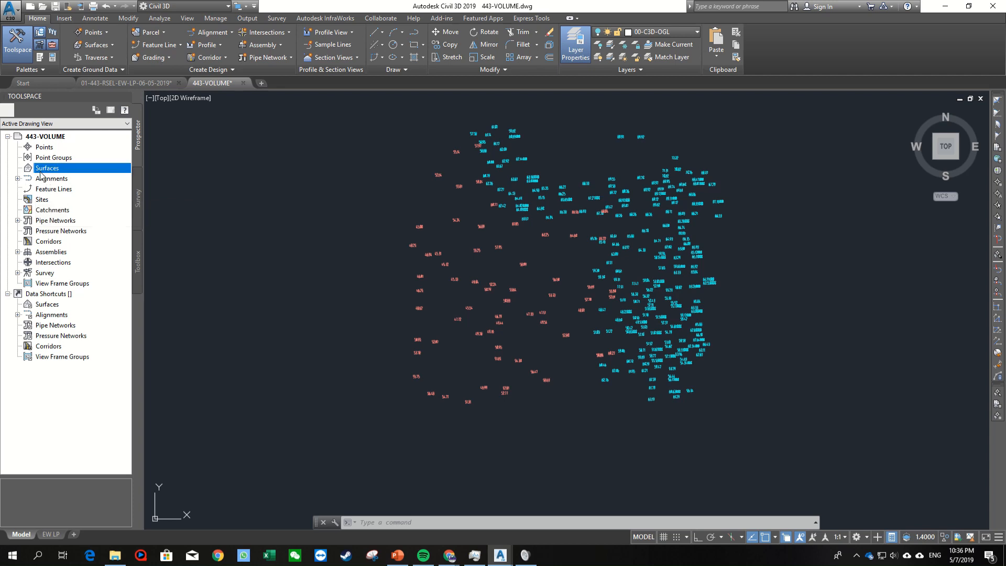
{"action": "left_click", "coordinate": [43, 149]}
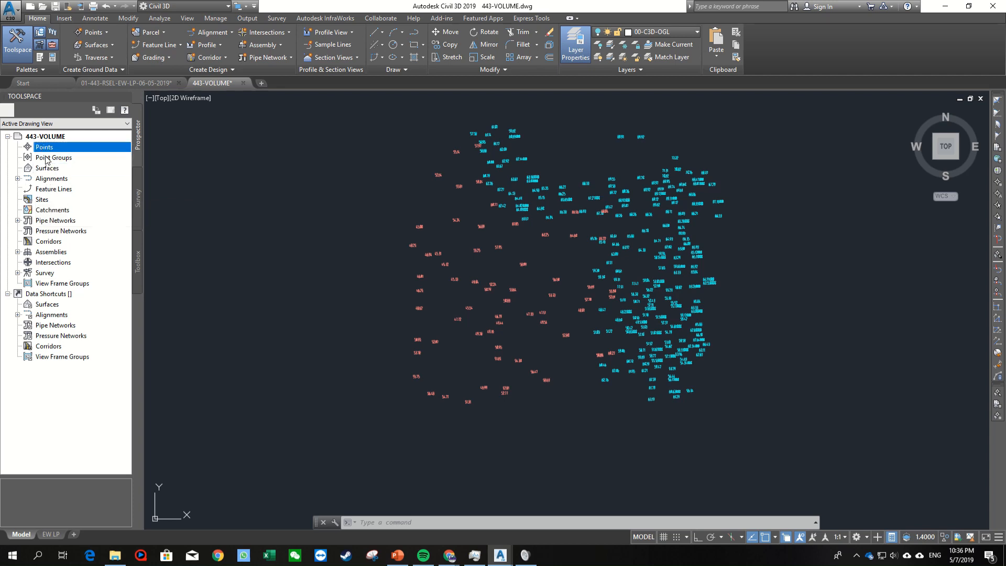
{"action": "left_click", "coordinate": [48, 158]}
{"action": "left_click", "coordinate": [48, 169]}
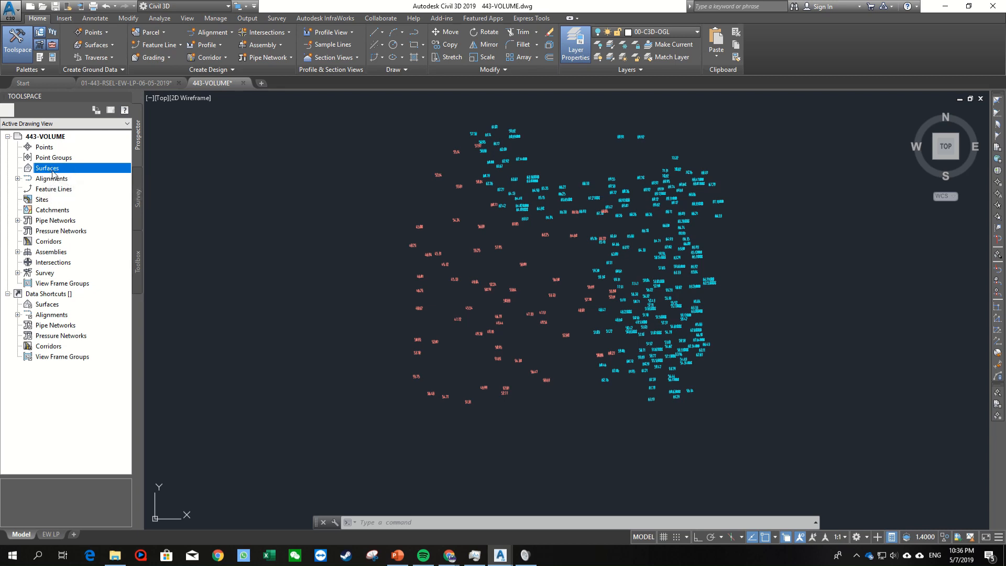
{"action": "right_click", "coordinate": [48, 171]}
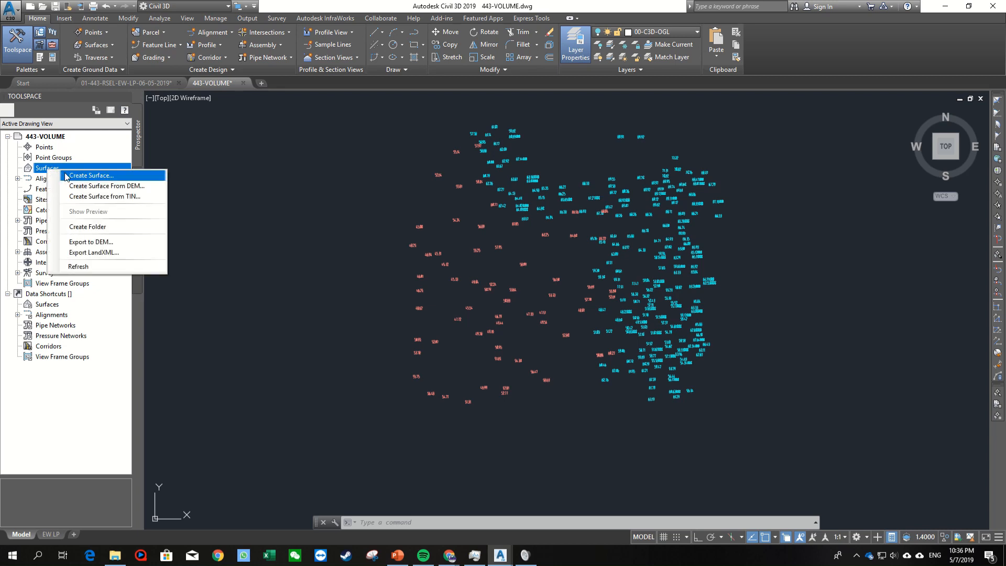
{"action": "left_click", "coordinate": [66, 176]}
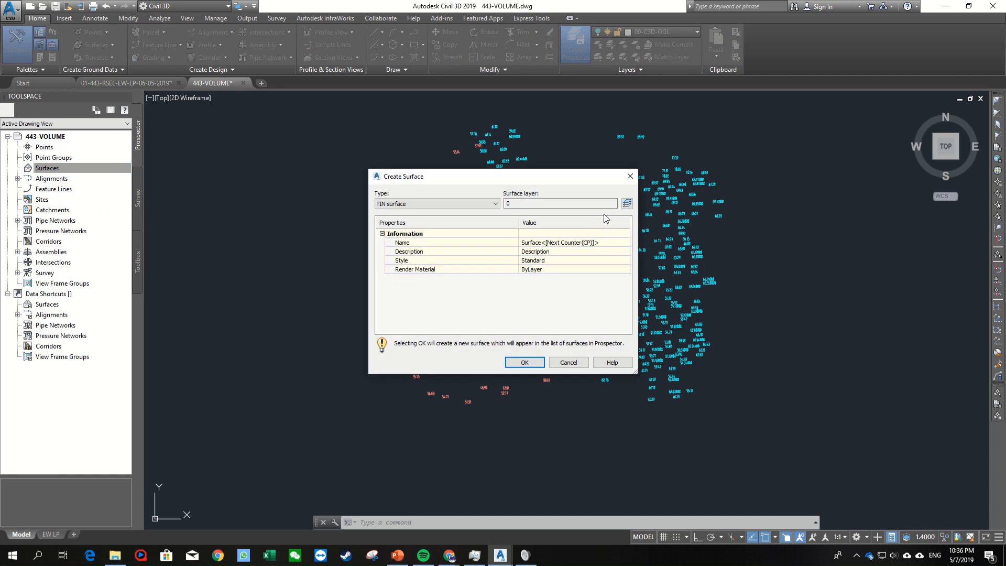
{"action": "left_click_drag", "start_coordinate": [576, 177], "coordinate": [524, 168]}
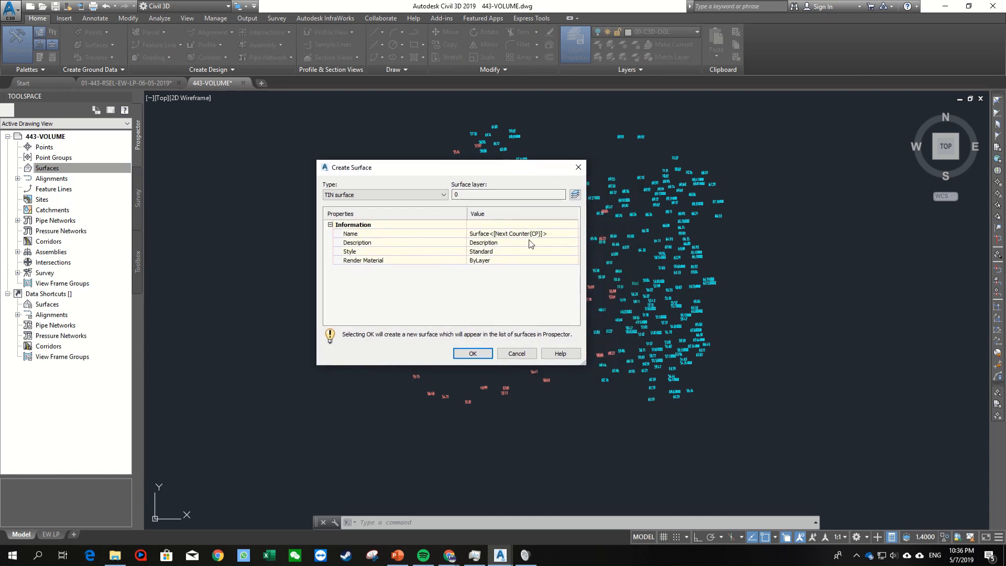
{"action": "left_click", "coordinate": [575, 195]}
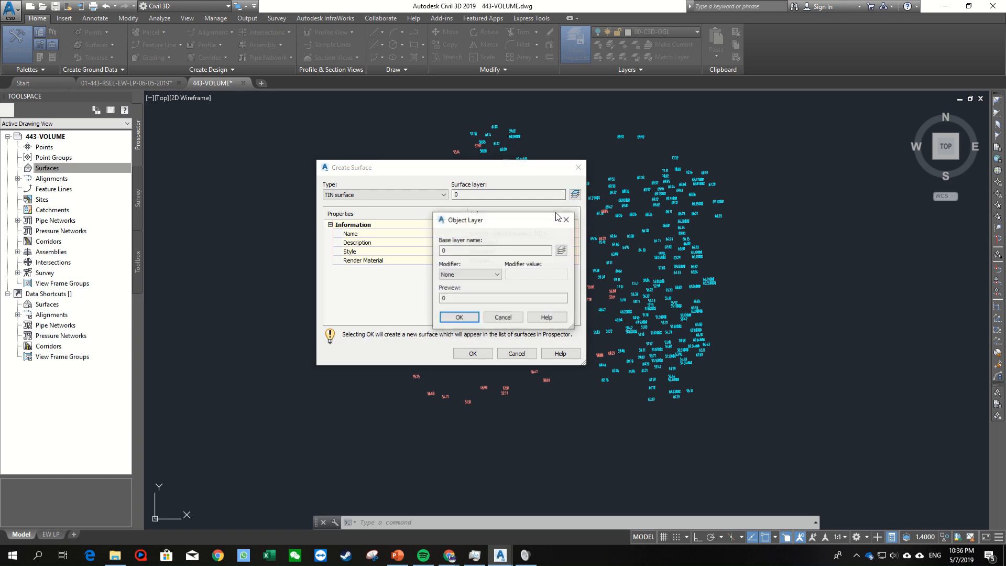
{"action": "left_click", "coordinate": [561, 251]}
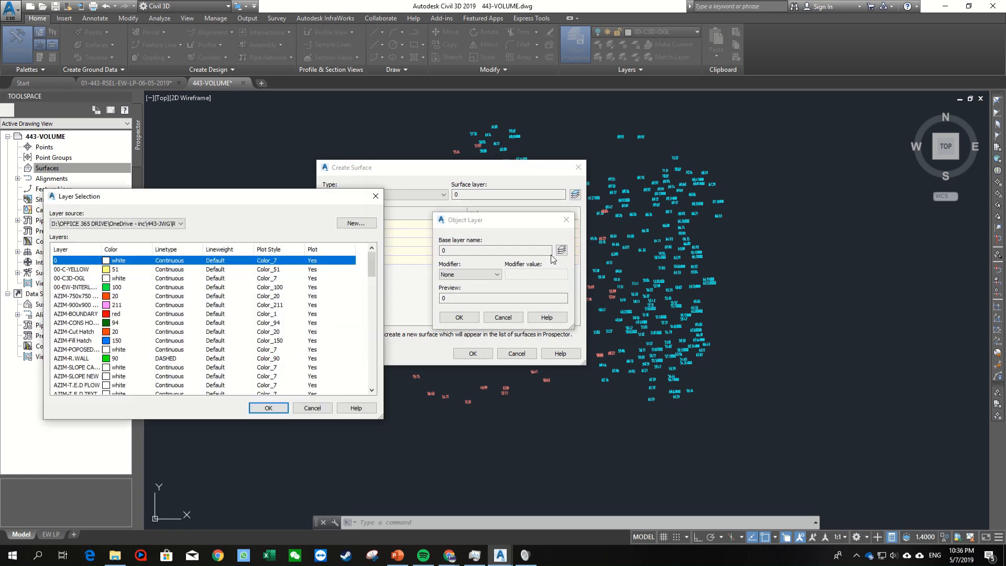
{"action": "left_click", "coordinate": [72, 279]}
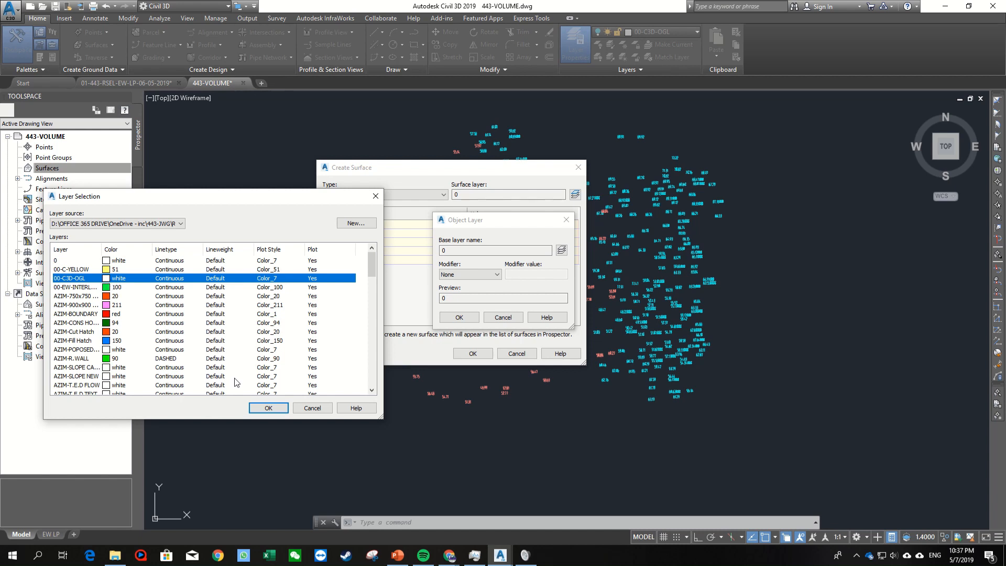
{"action": "left_click", "coordinate": [268, 407]}
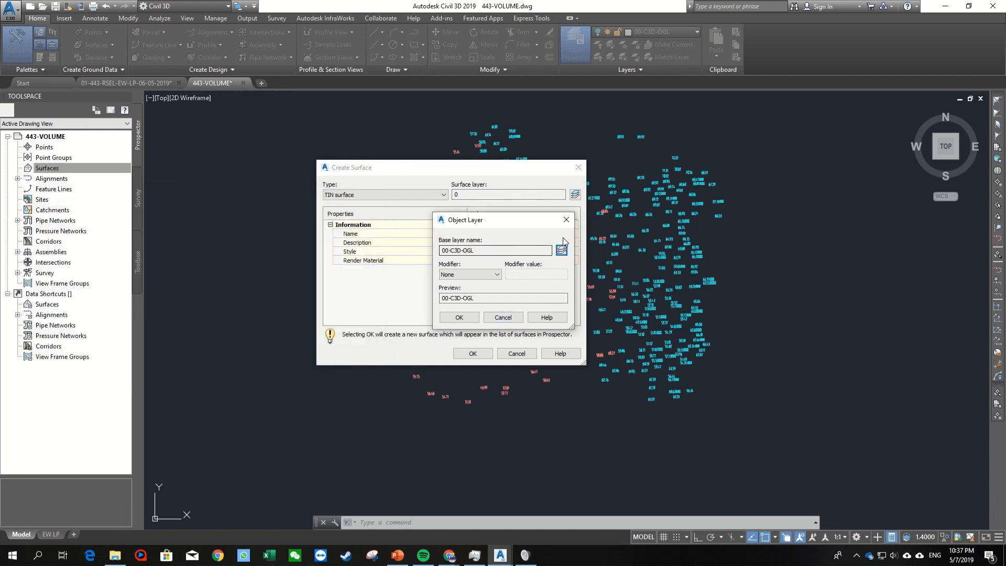
{"action": "left_click", "coordinate": [462, 316]}
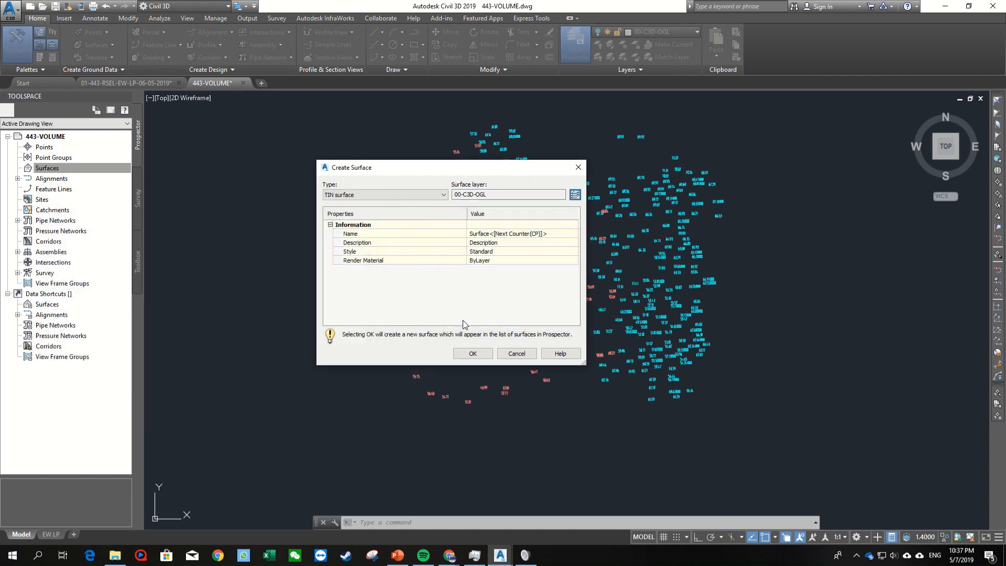
Step: Name the new surface OGL and create it
{"action": "left_click", "coordinate": [496, 234]}
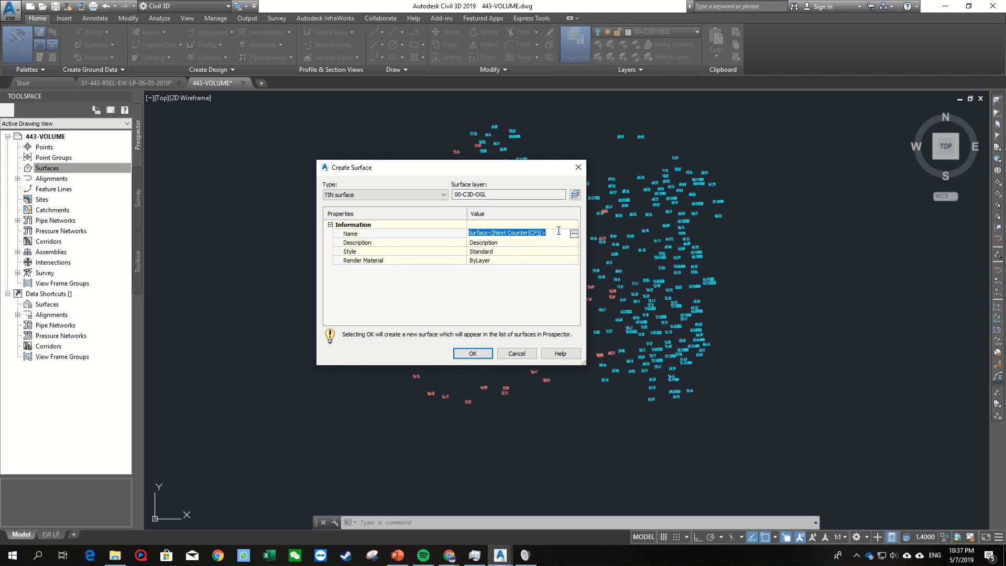
{"action": "type", "text": "OG"}
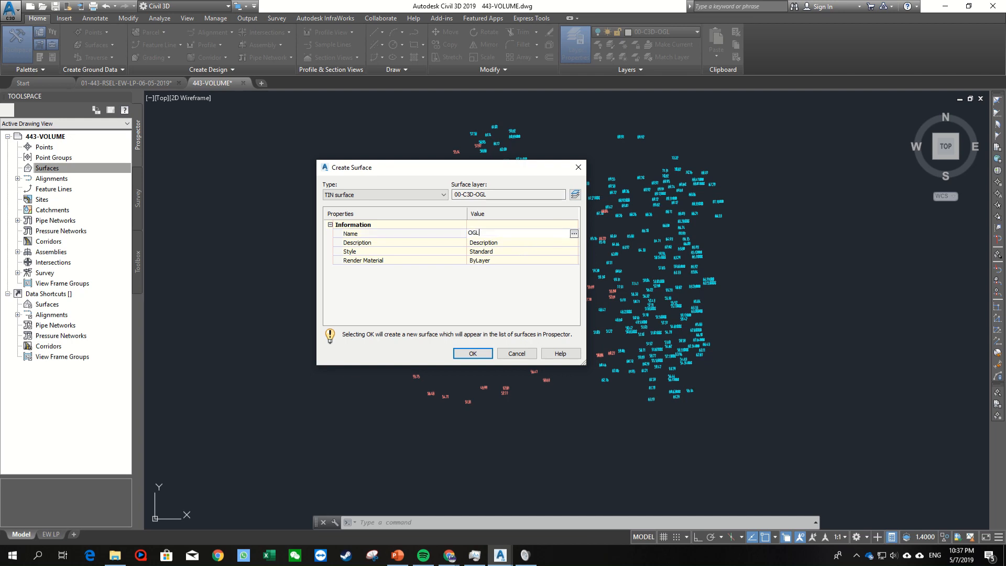
{"action": "type", "text": "L"}
{"action": "left_click", "coordinate": [473, 353]}
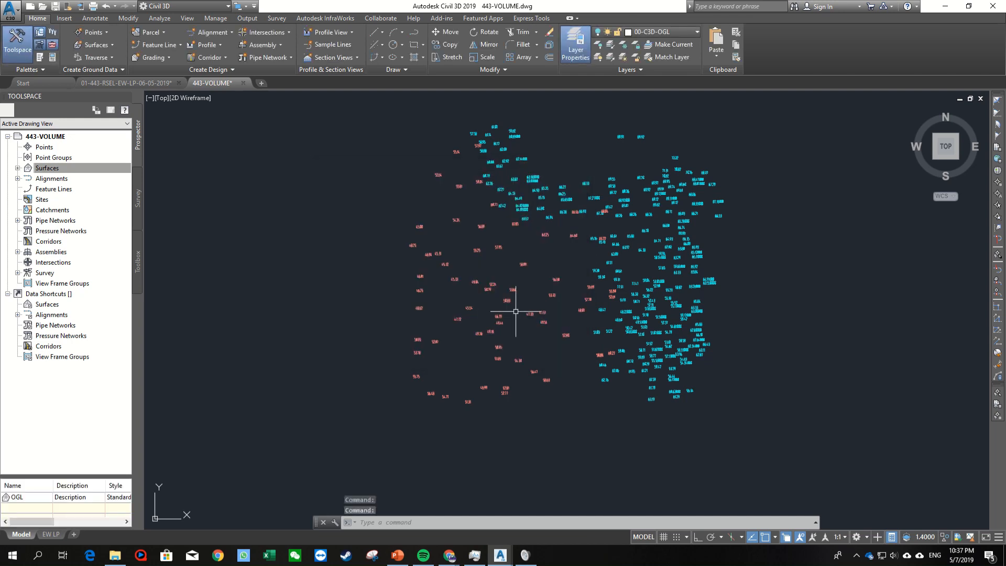
Step: Expand the Surfaces collection and the OGL surface beneath it, and select OGL
{"action": "middle_click_drag", "start_coordinate": [573, 255], "coordinate": [541, 281]}
{"action": "left_click", "coordinate": [18, 168]}
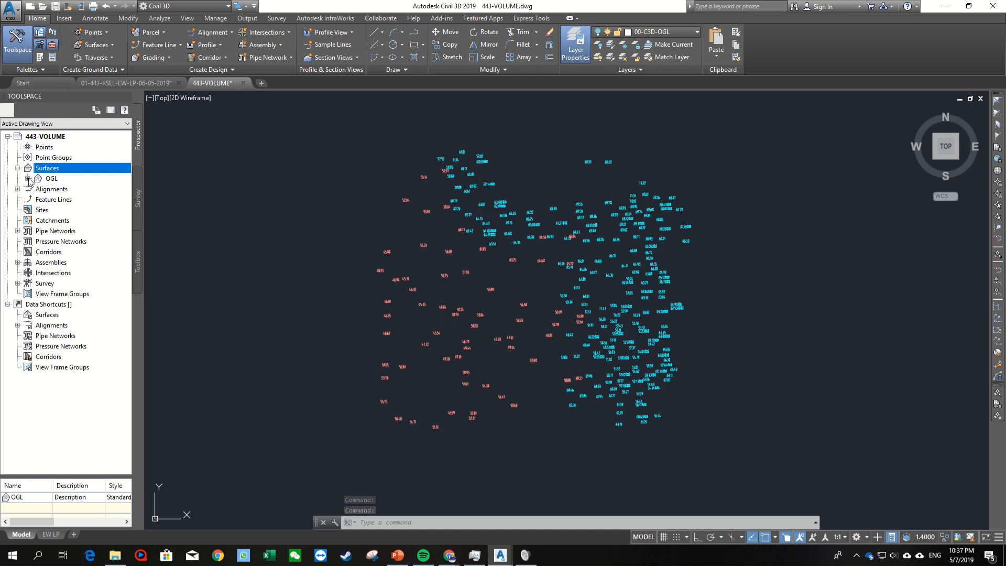
{"action": "left_click", "coordinate": [28, 178]}
{"action": "left_click", "coordinate": [28, 179]}
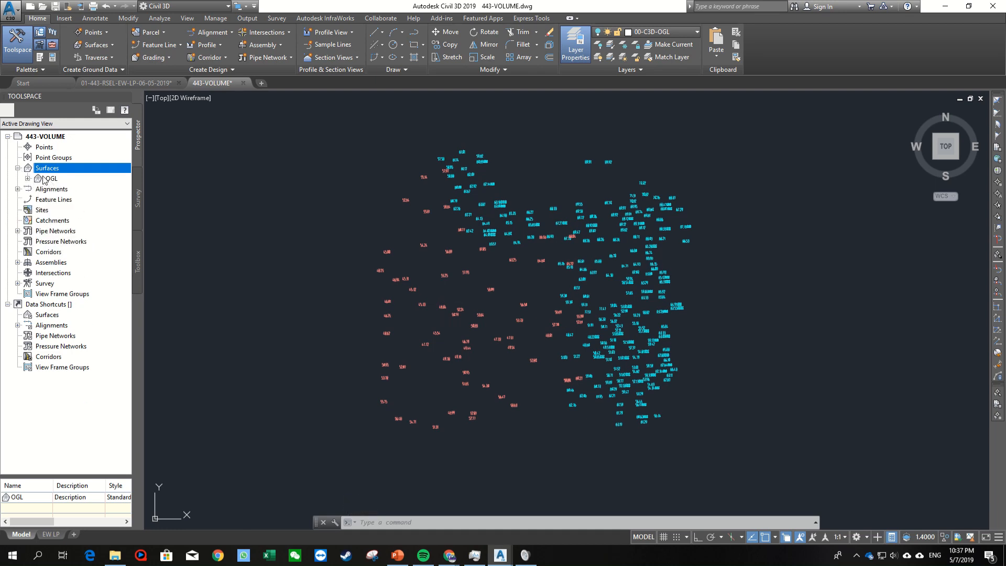
{"action": "left_click", "coordinate": [27, 178]}
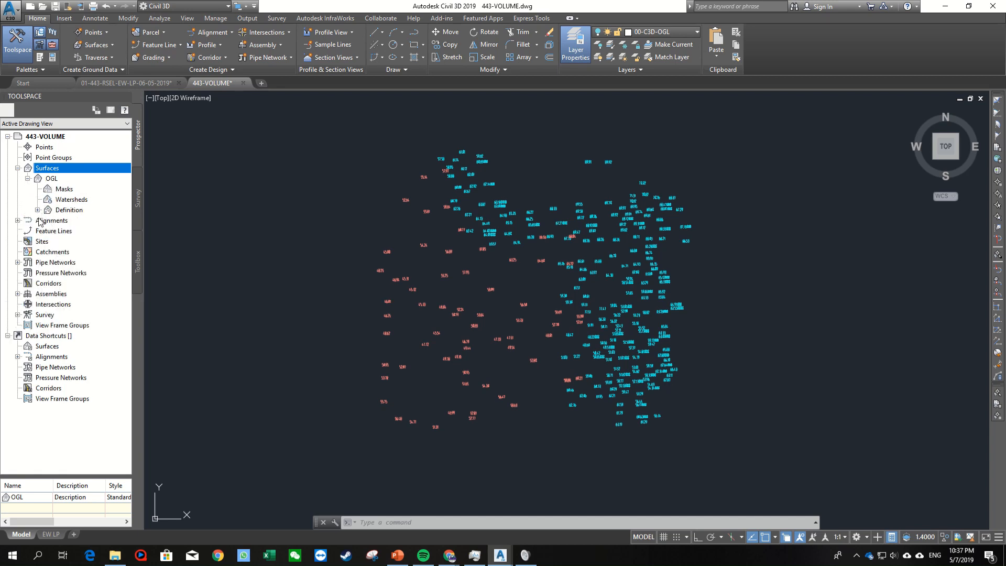
{"action": "left_click", "coordinate": [52, 180]}
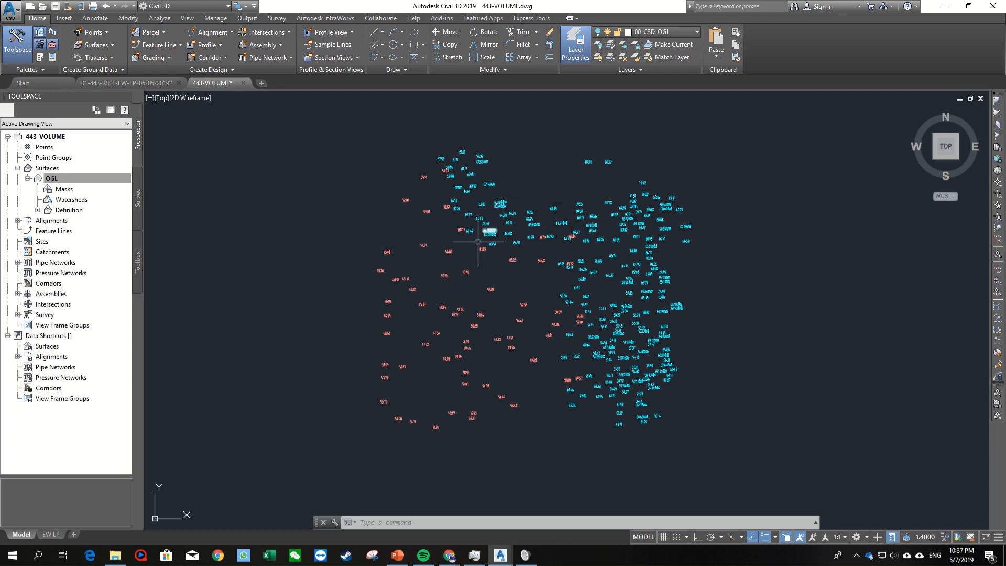
{"action": "scroll", "coordinate": [545, 253], "scroll_direction": "up", "scroll_amount": 5}
{"action": "mouse_move", "coordinate": [545, 254]}
{"action": "middle_mouse_down"}
{"action": "mouse_move", "coordinate": [455, 236]}
{"action": "mouse_move", "coordinate": [459, 311]}
{"action": "mouse_move", "coordinate": [449, 234]}
{"action": "middle_mouse_up"}
{"action": "scroll", "coordinate": [403, 290], "scroll_direction": "down", "scroll_amount": 6}
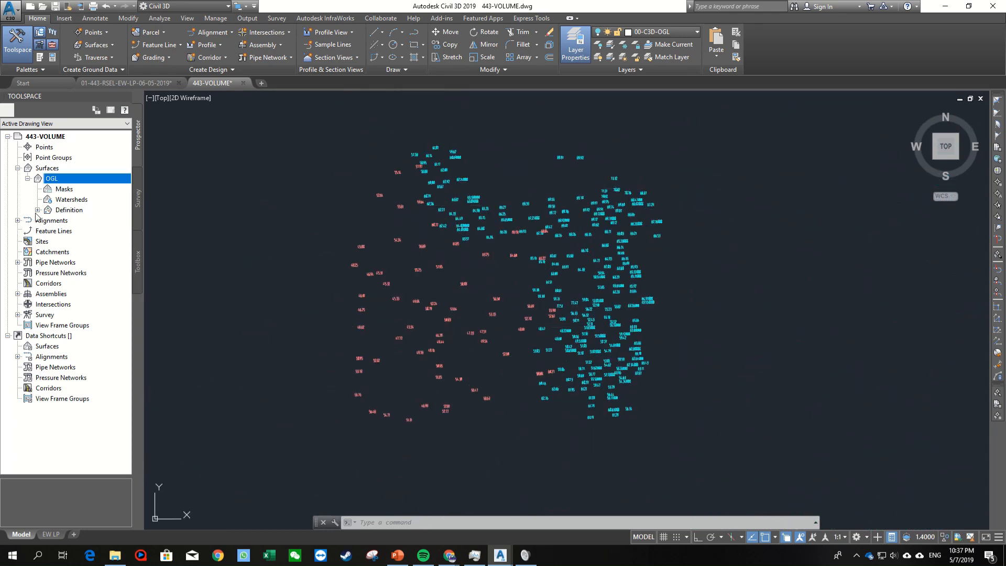
Step: Start adding drawing objects to the OGL surface definition, with Text as the object type
{"action": "left_click", "coordinate": [38, 211]}
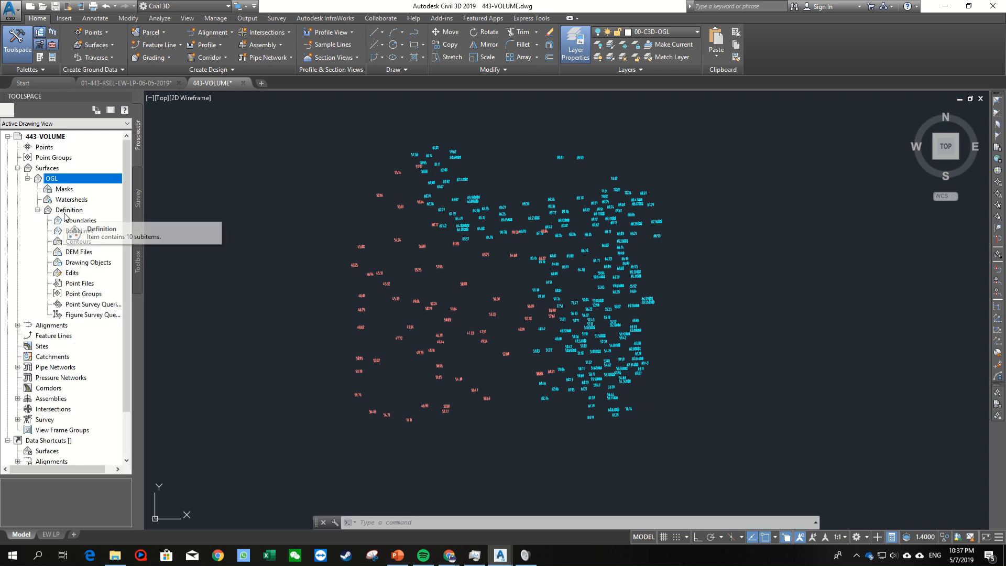
{"action": "left_click", "coordinate": [82, 264]}
{"action": "right_click", "coordinate": [81, 266]}
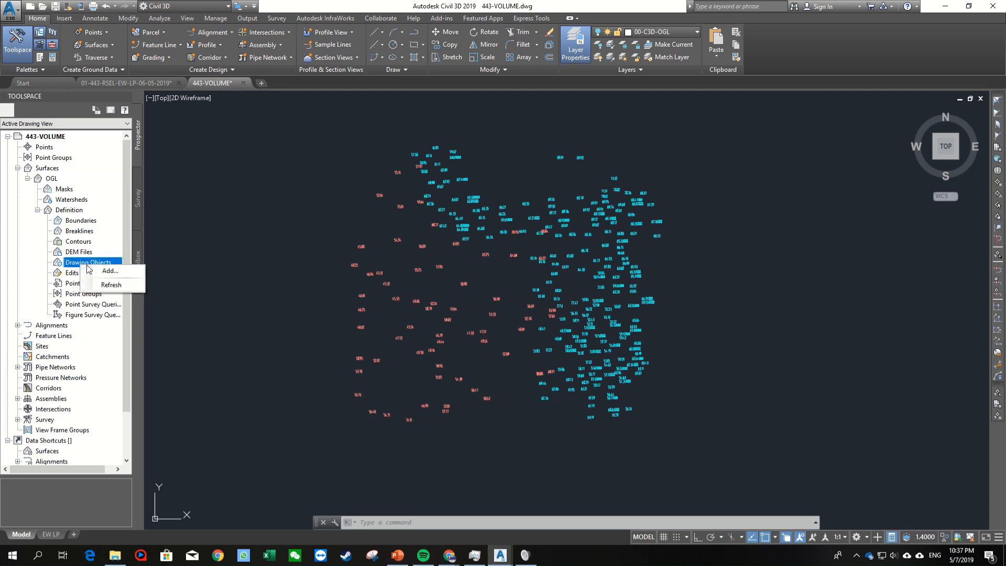
{"action": "left_click", "coordinate": [96, 270]}
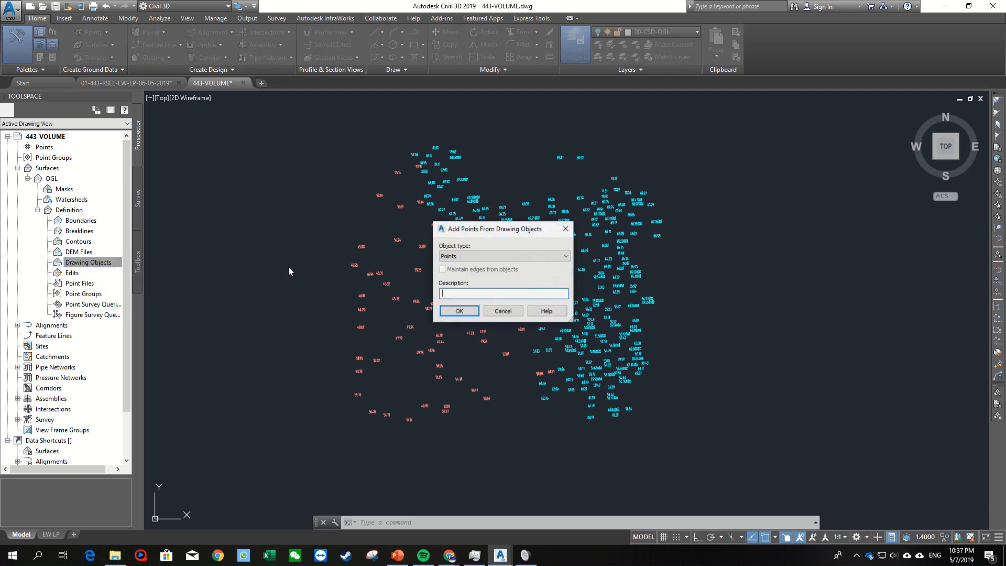
{"action": "left_click", "coordinate": [474, 258]}
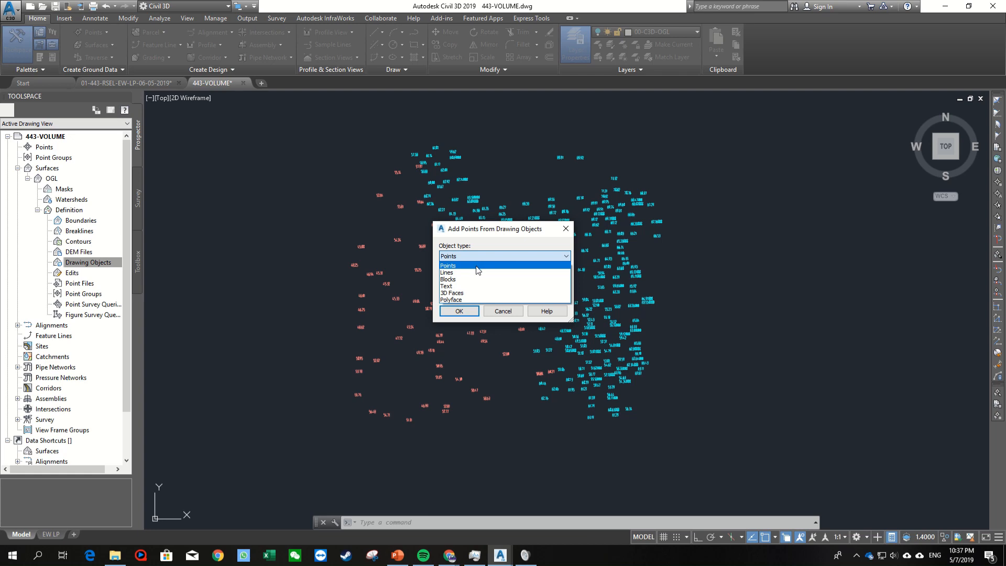
{"action": "left_click", "coordinate": [471, 287]}
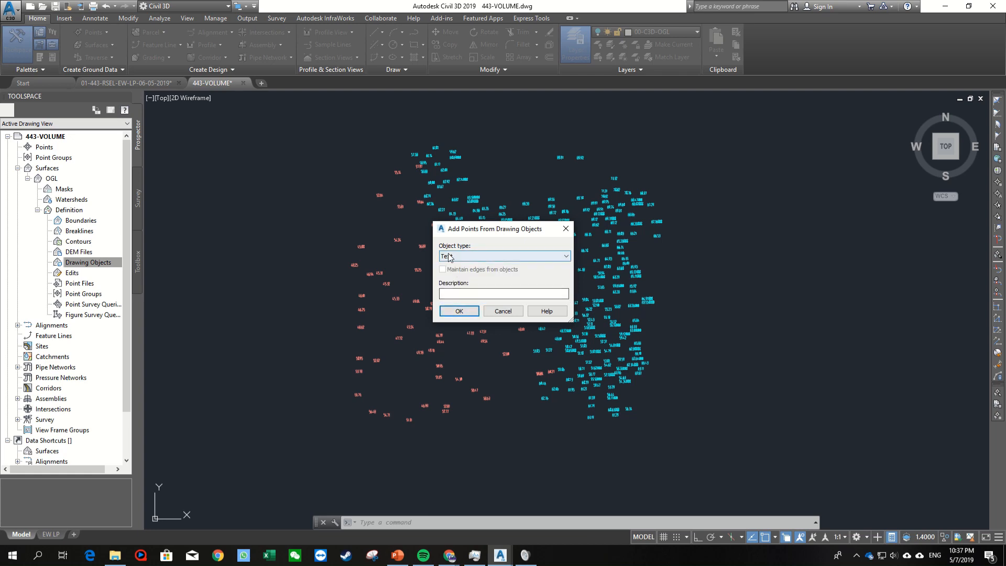
{"action": "left_click", "coordinate": [459, 310]}
Step: Select all the survey level texts in the drawing and add them to the OGL surface as point data
{"action": "left_click", "coordinate": [296, 114]}
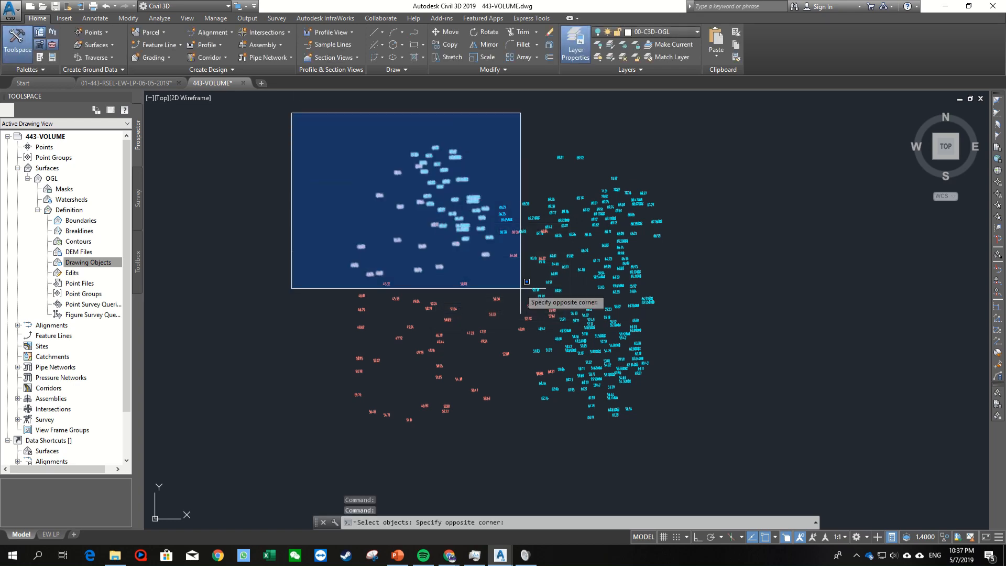
{"action": "left_click", "coordinate": [699, 443]}
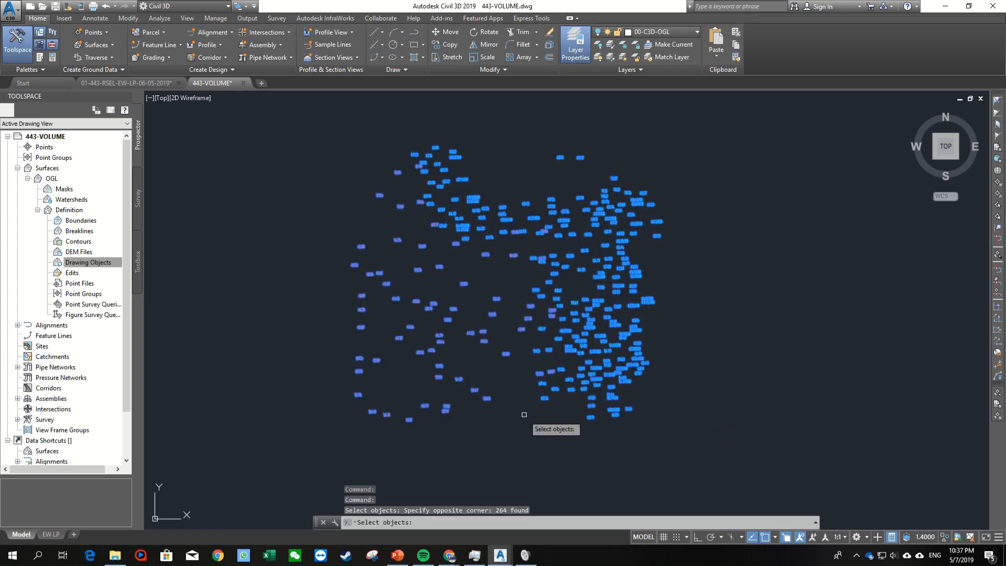
{"action": "scroll", "coordinate": [449, 422], "scroll_direction": "up", "scroll_amount": 3}
{"action": "scroll", "coordinate": [507, 384], "scroll_direction": "down", "scroll_amount": 3}
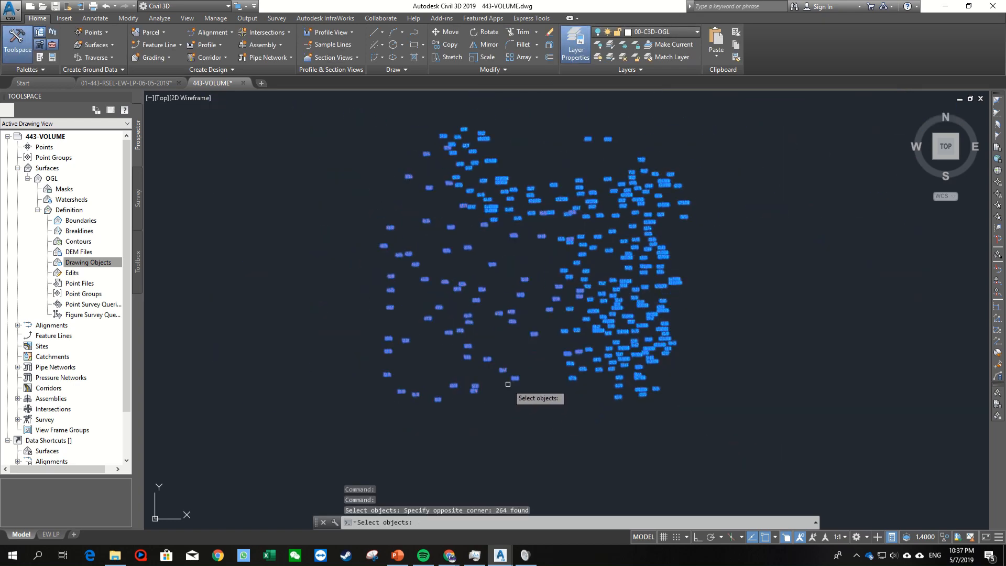
{"action": "key", "text": "Return"}
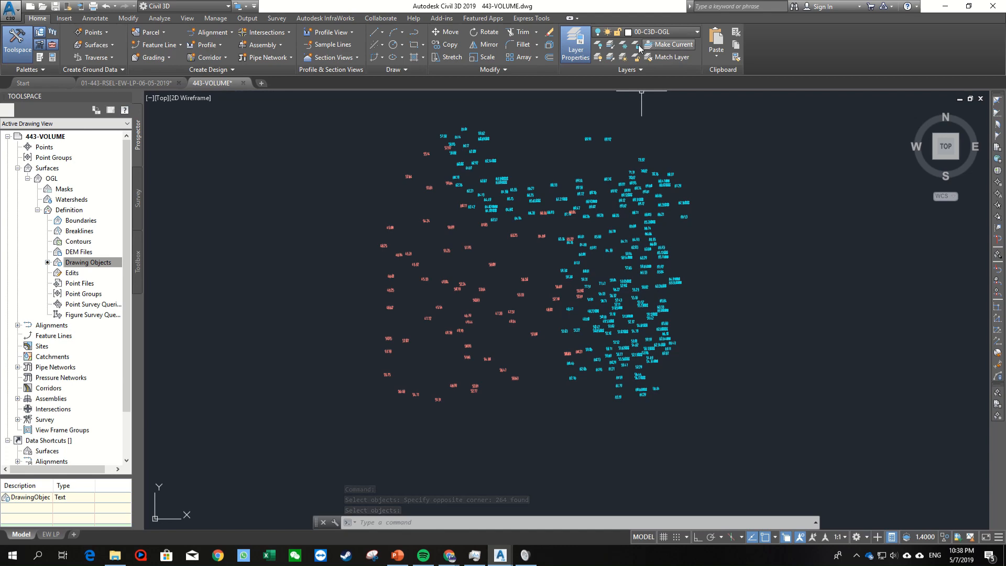
Step: Turn on the layer 00-C3D-OGL to display the surface
{"action": "left_click", "coordinate": [652, 33]}
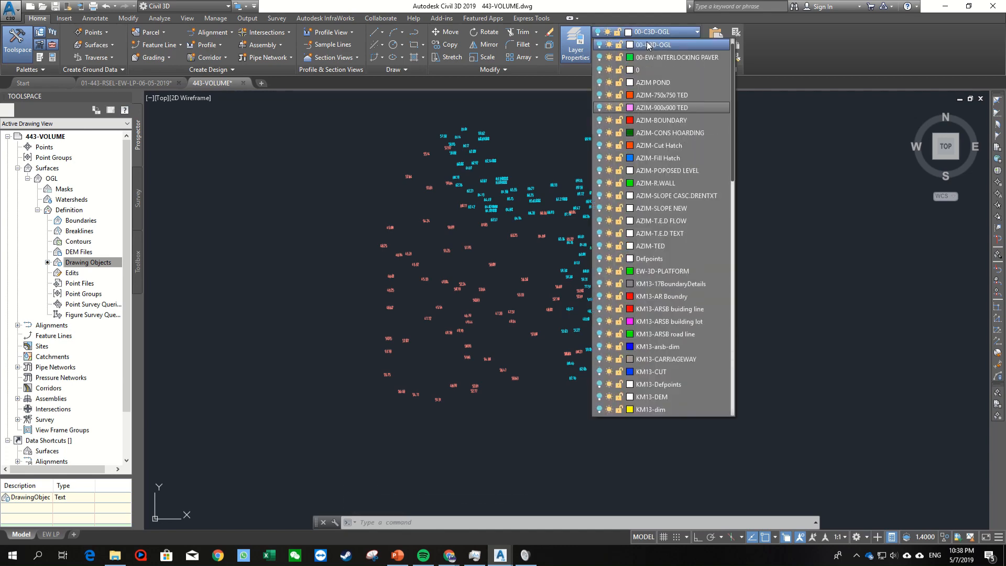
{"action": "left_click", "coordinate": [600, 46]}
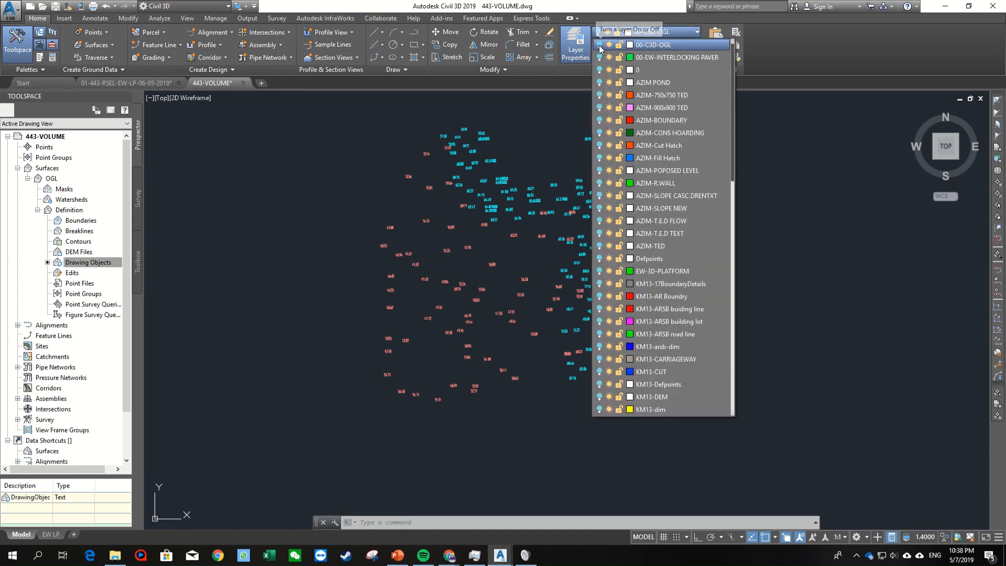
{"action": "scroll", "coordinate": [503, 131], "scroll_direction": "up", "scroll_amount": 5}
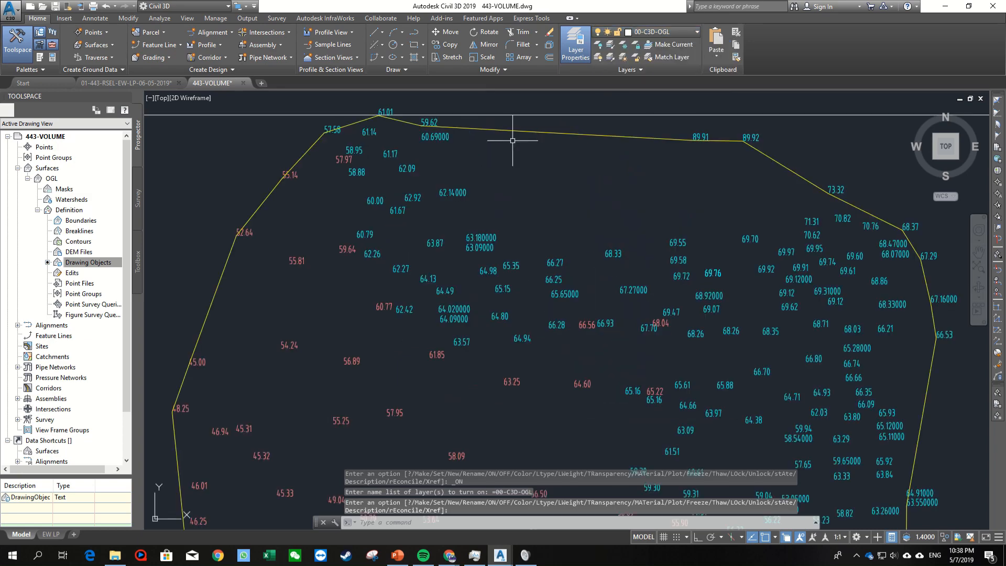
Step: Select the OGL surface by its border and examine its extents around the level texts and its quick properties
{"action": "left_click", "coordinate": [580, 159]}
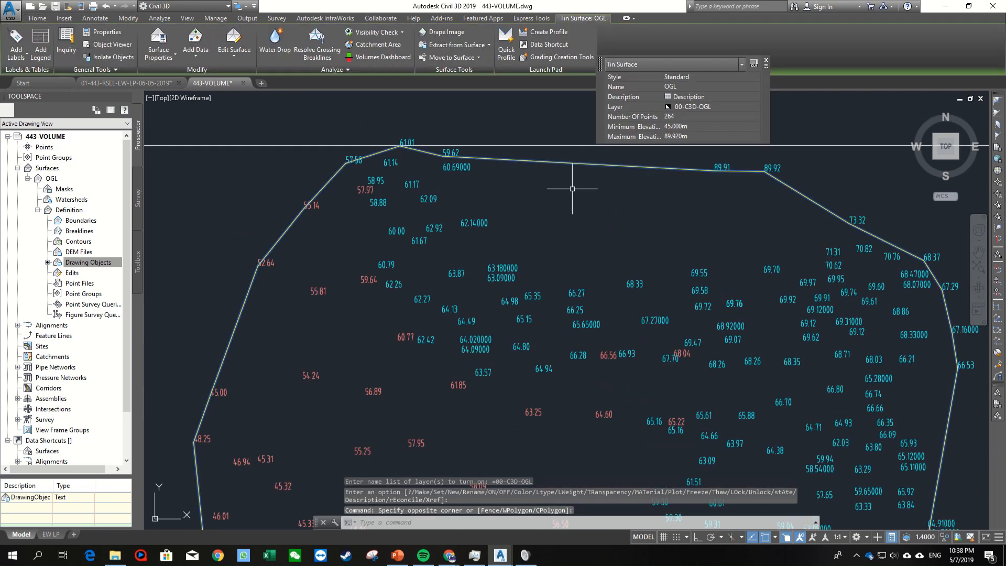
{"action": "scroll", "coordinate": [557, 157], "scroll_direction": "down", "scroll_amount": 5}
{"action": "scroll", "coordinate": [513, 179], "scroll_direction": "up", "scroll_amount": 3}
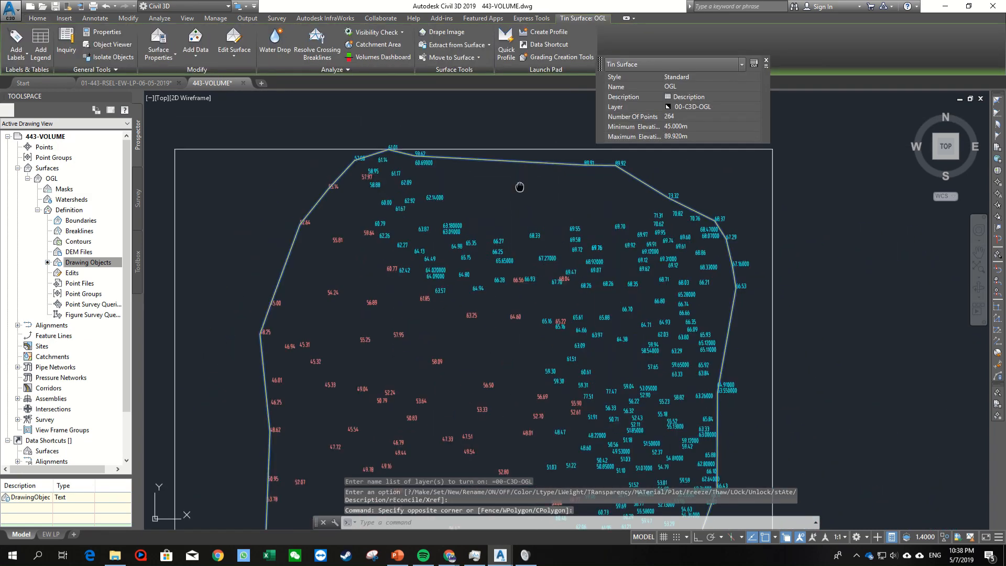
{"action": "scroll", "coordinate": [516, 191], "scroll_direction": "down", "scroll_amount": 3}
{"action": "key", "text": "Escape"}
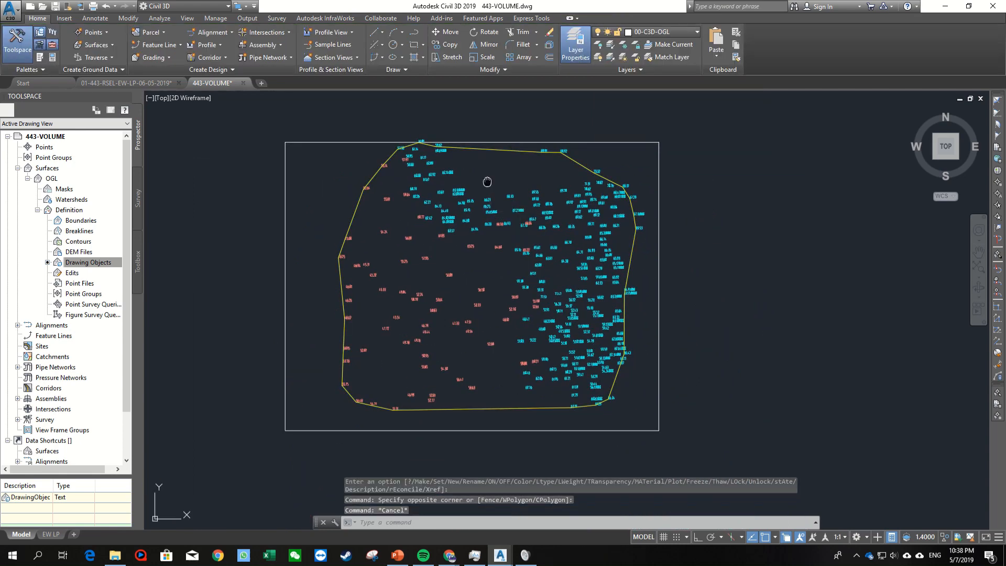
{"action": "middle_click_drag", "start_coordinate": [514, 210], "coordinate": [548, 231]}
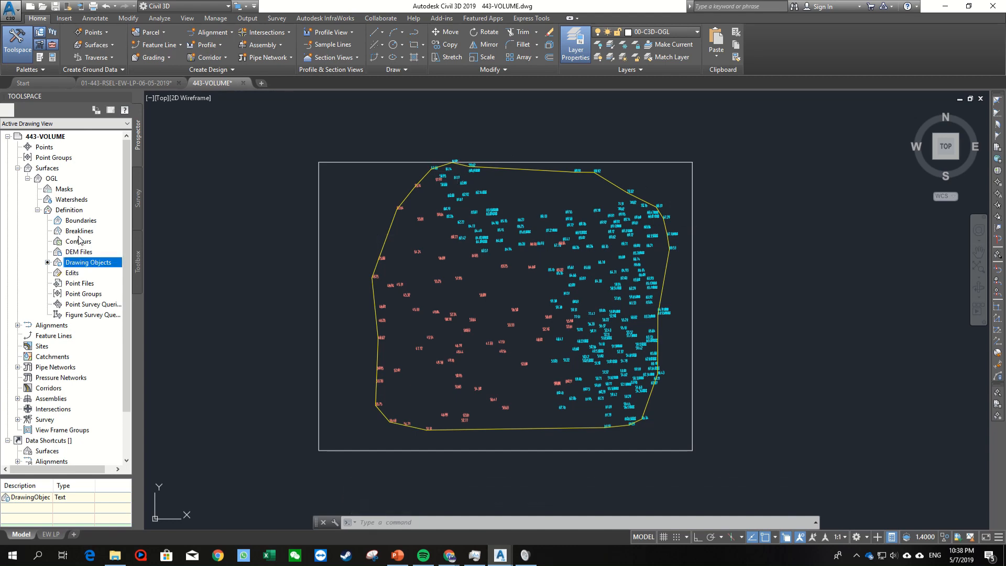
{"action": "scroll", "coordinate": [556, 176], "scroll_direction": "up", "scroll_amount": 5}
{"action": "left_click", "coordinate": [557, 184]}
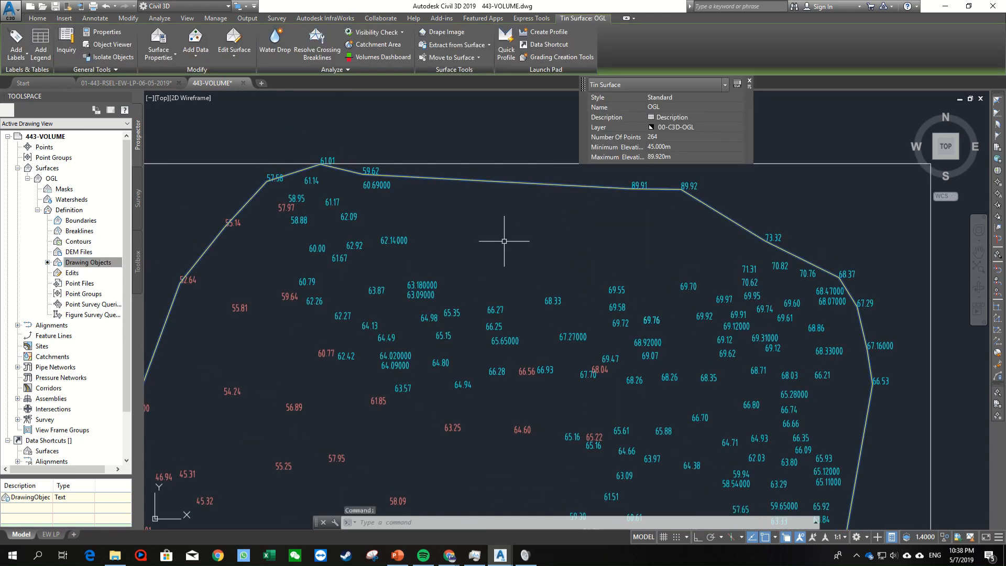
{"action": "scroll", "coordinate": [504, 241], "scroll_direction": "down", "scroll_amount": 5}
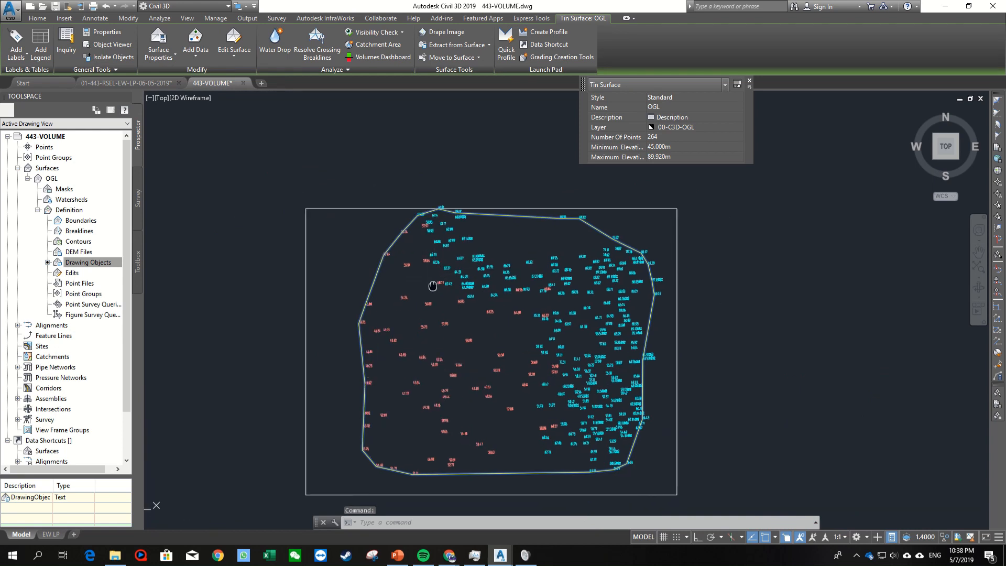
{"action": "middle_click_drag", "start_coordinate": [432, 286], "coordinate": [422, 283]}
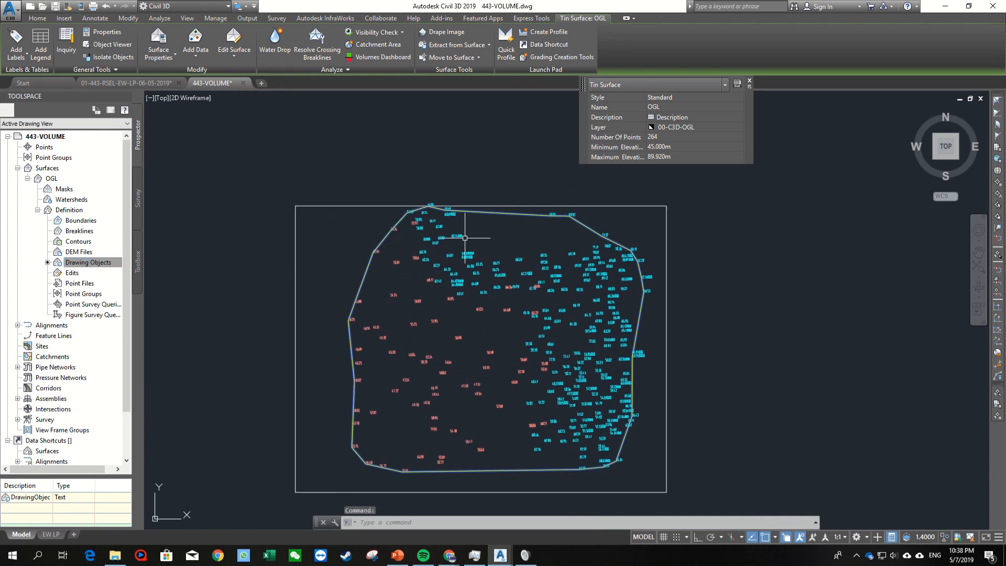
Step: Look through the statistics, analysis and definition settings in OGL's surface properties and close them without changes
{"action": "right_click", "coordinate": [54, 179]}
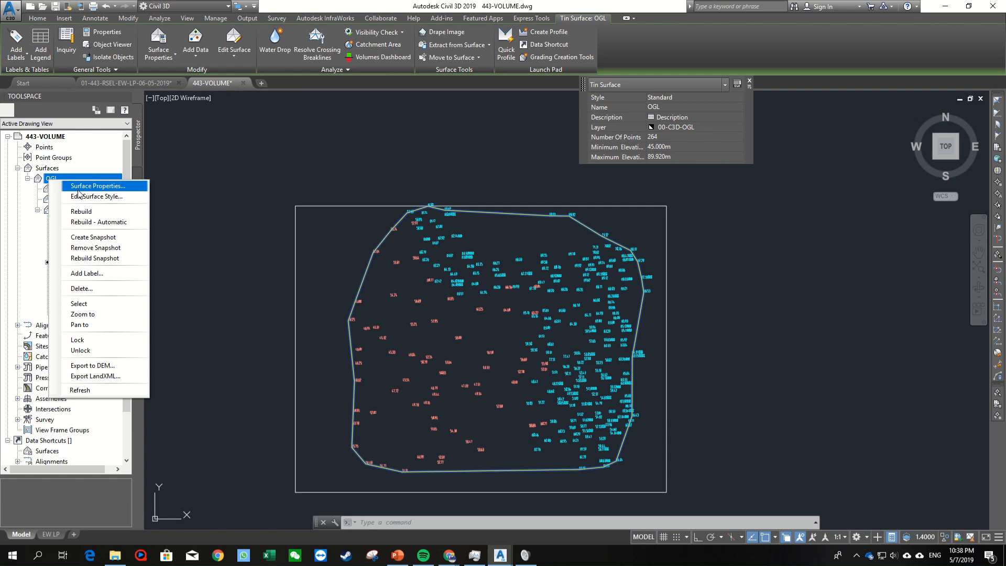
{"action": "left_click", "coordinate": [79, 189]}
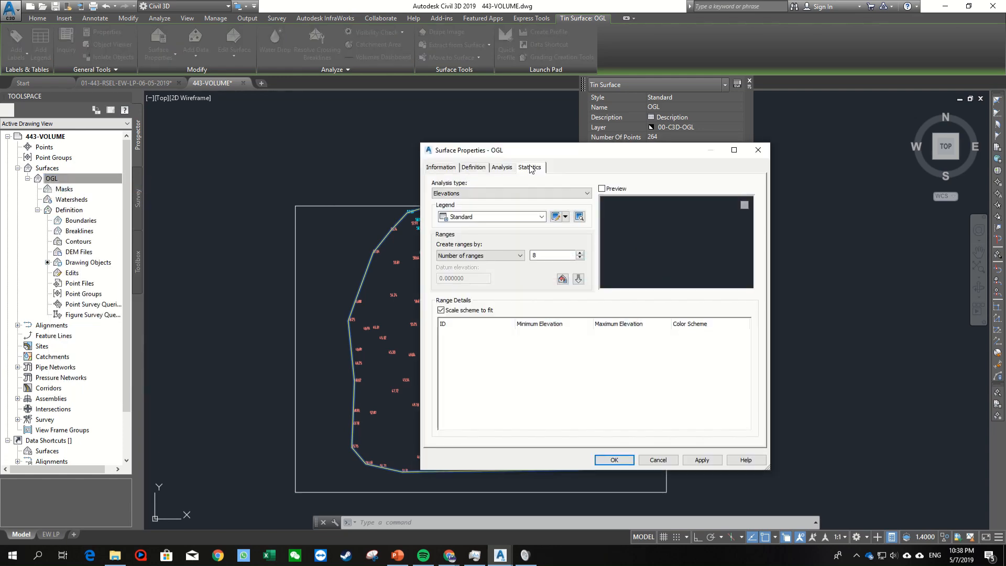
{"action": "left_click", "coordinate": [529, 167]}
{"action": "left_click", "coordinate": [500, 169]}
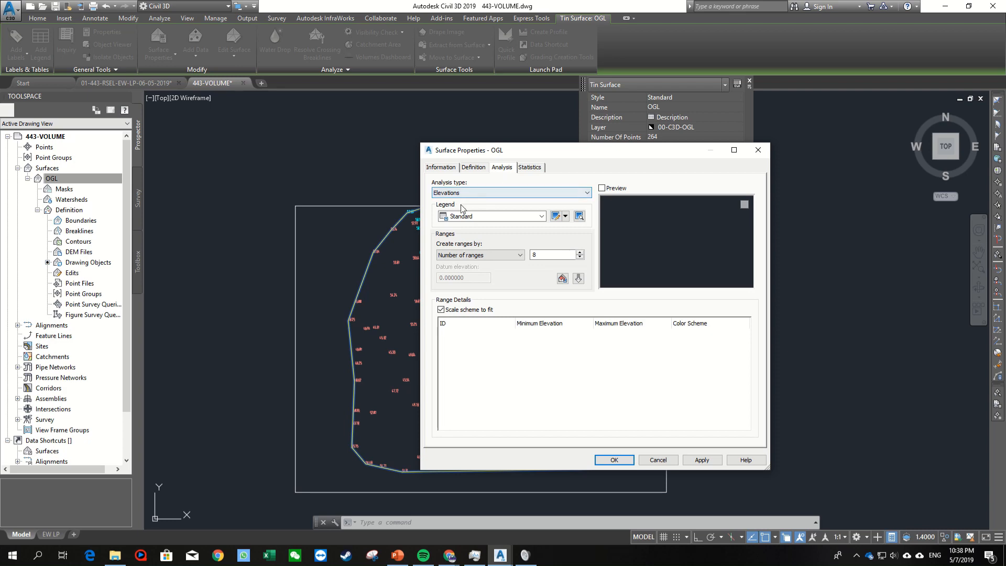
{"action": "left_click", "coordinate": [473, 167]}
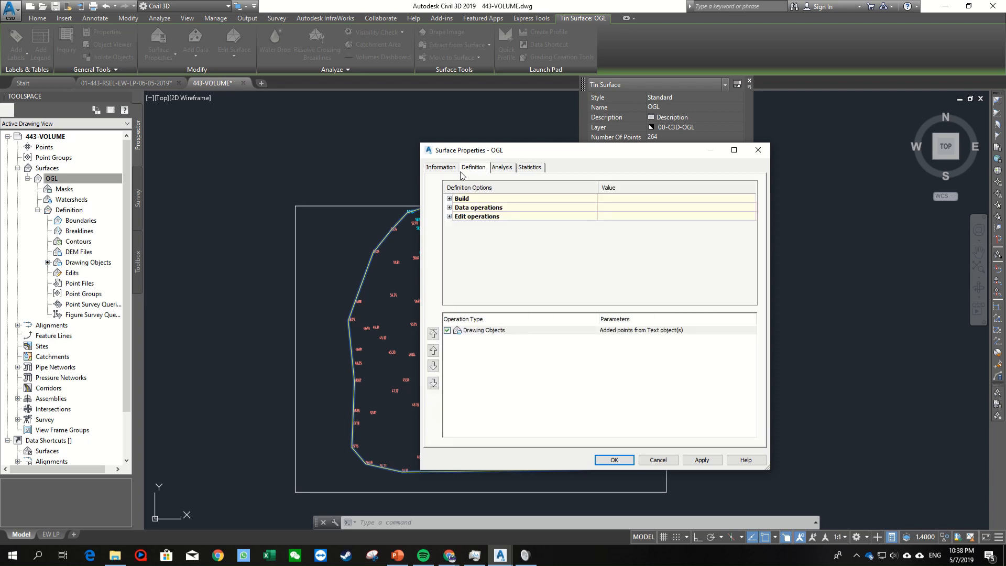
{"action": "left_click", "coordinate": [758, 150]}
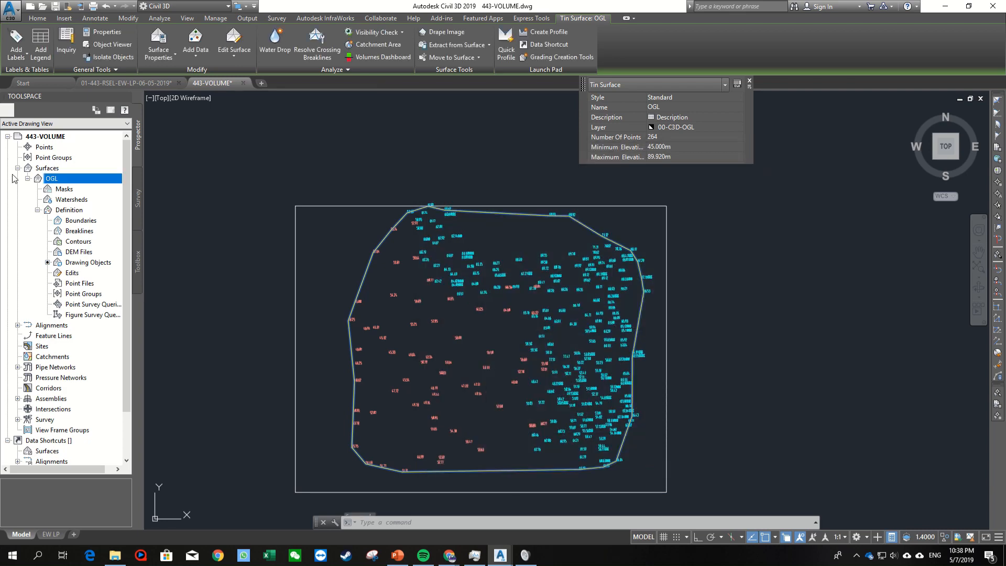
Step: Make the Elevations component visible in the plan display of OGL's Standard surface style and apply the change
{"action": "right_click", "coordinate": [56, 178]}
{"action": "left_click", "coordinate": [87, 195]}
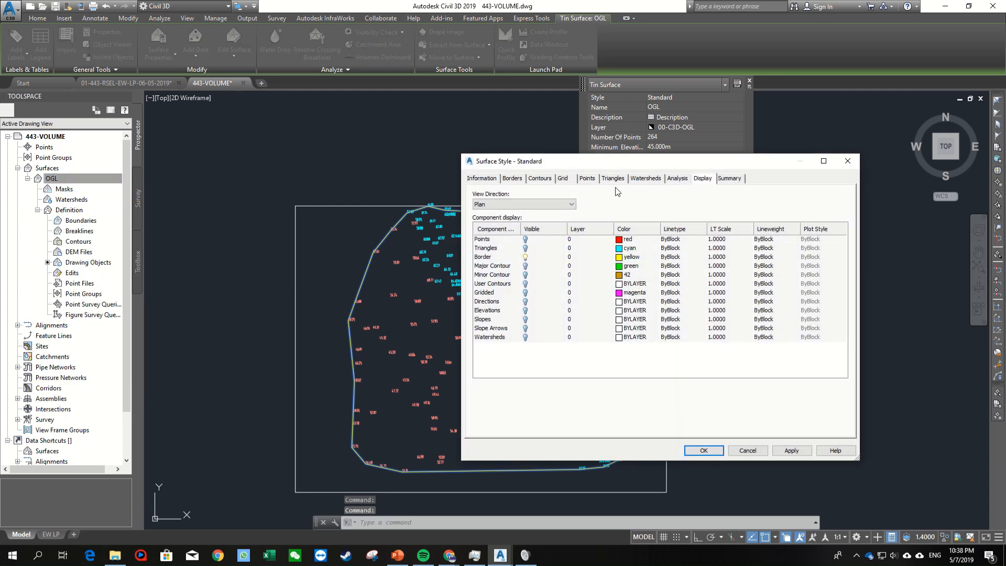
{"action": "left_click", "coordinate": [612, 178]}
{"action": "left_click", "coordinate": [677, 178]}
{"action": "left_click", "coordinate": [702, 179]}
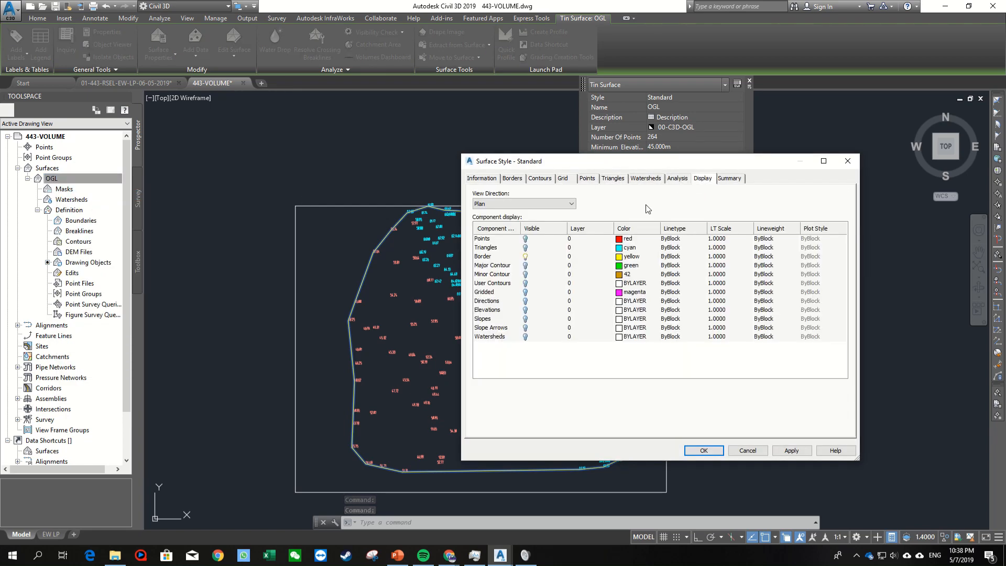
{"action": "left_click_drag", "start_coordinate": [607, 159], "coordinate": [807, 137]}
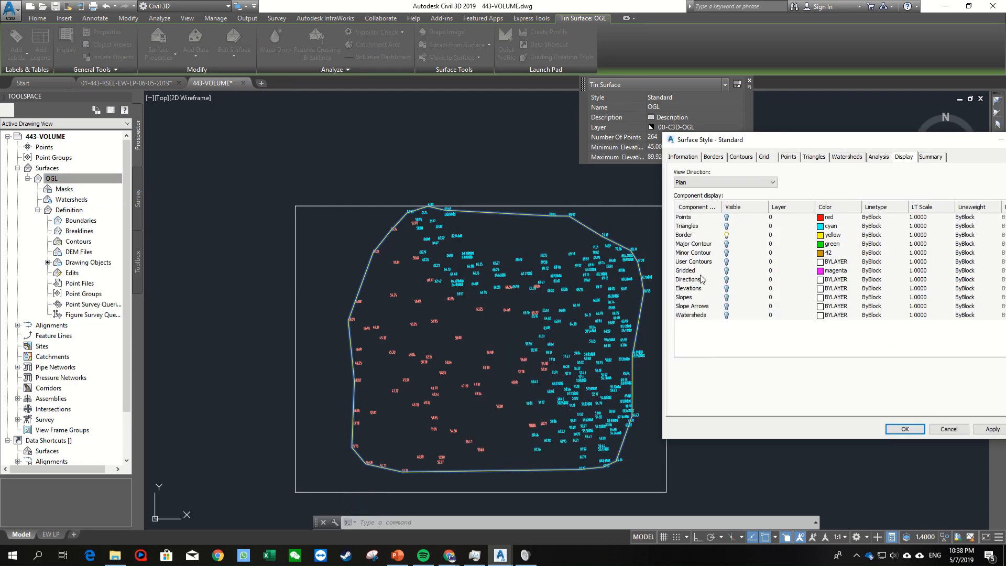
{"action": "left_click", "coordinate": [726, 297]}
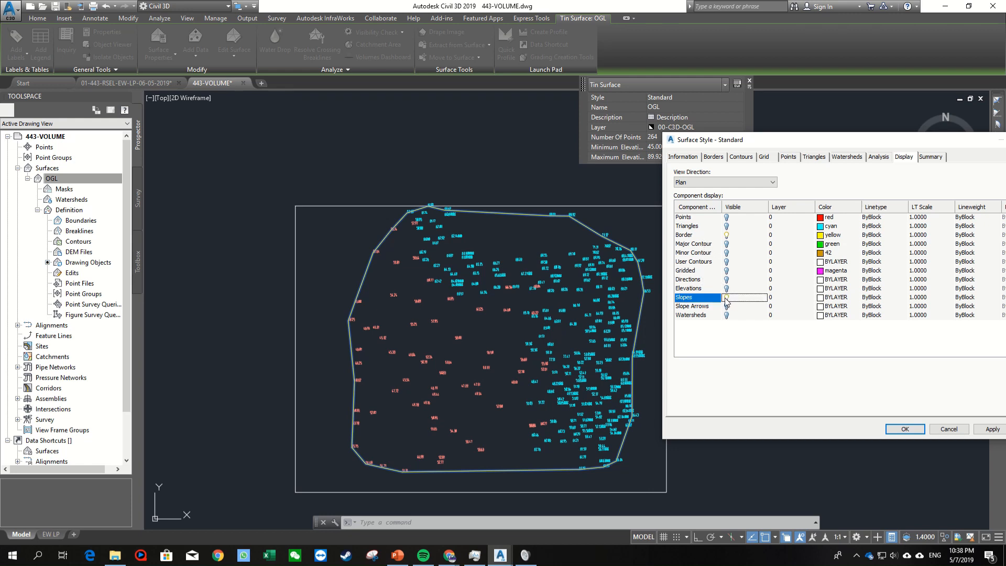
{"action": "left_click", "coordinate": [726, 298]}
{"action": "left_click", "coordinate": [726, 289]}
{"action": "left_click", "coordinate": [991, 429]}
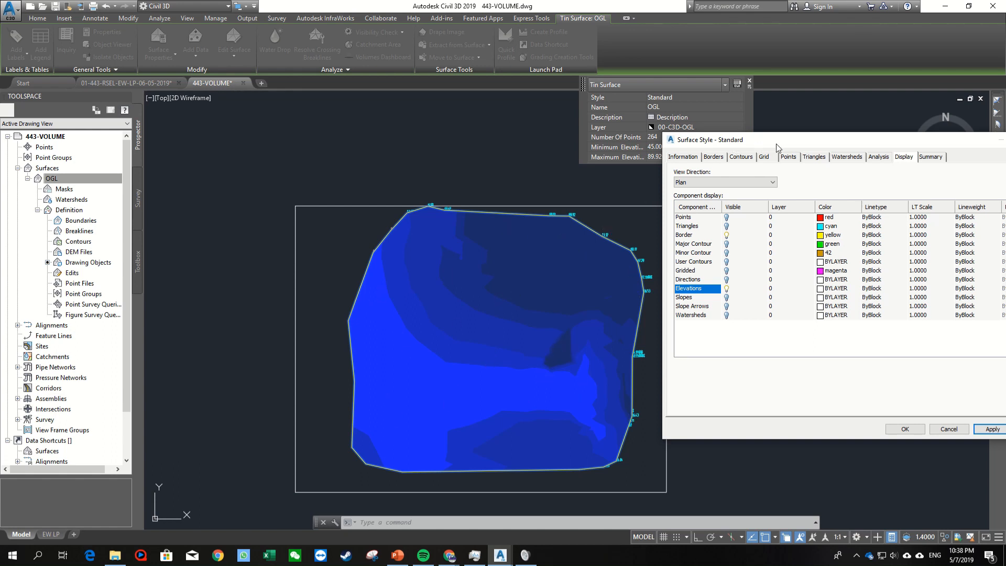
{"action": "left_click_drag", "start_coordinate": [777, 144], "coordinate": [672, 130]}
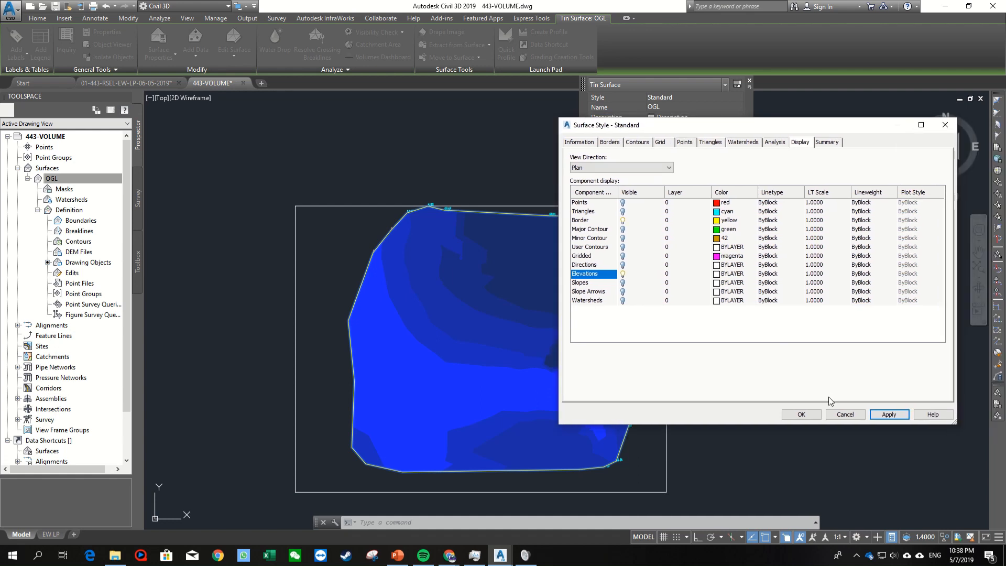
{"action": "left_click", "coordinate": [801, 415]}
Step: Generate the elevation analysis with 8 ranges in the OGL surface's properties
{"action": "left_click", "coordinate": [72, 180]}
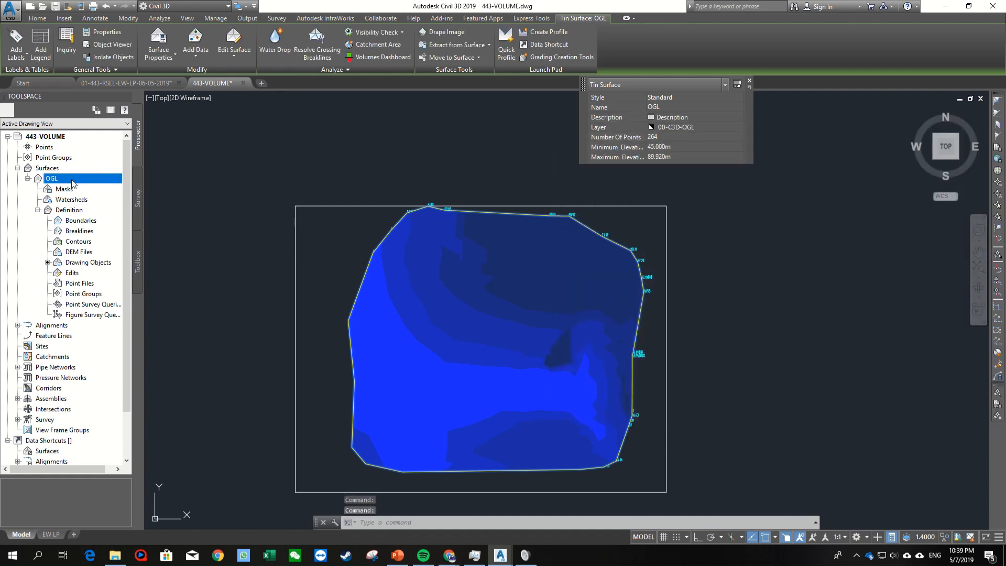
{"action": "right_click", "coordinate": [73, 182]}
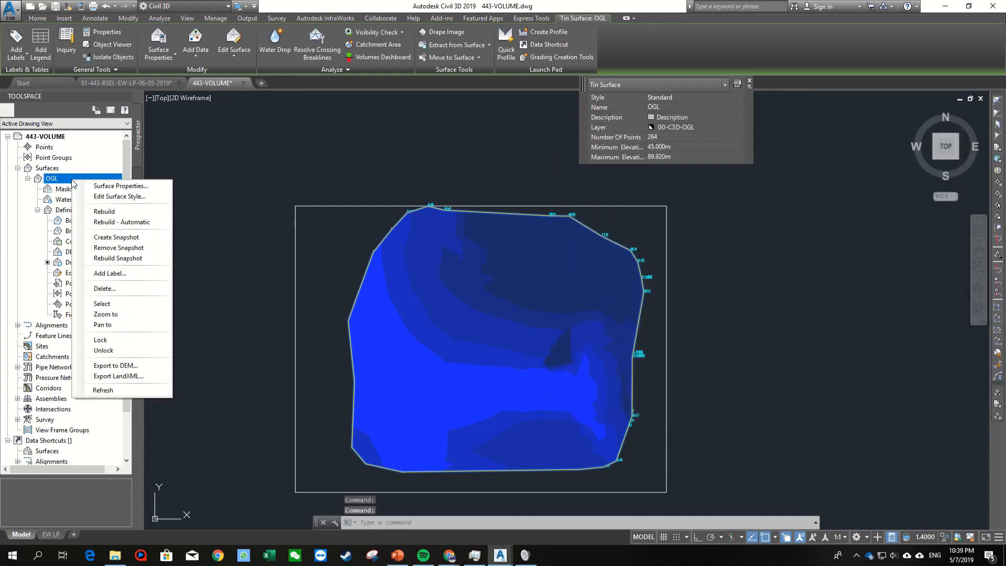
{"action": "left_click", "coordinate": [103, 186]}
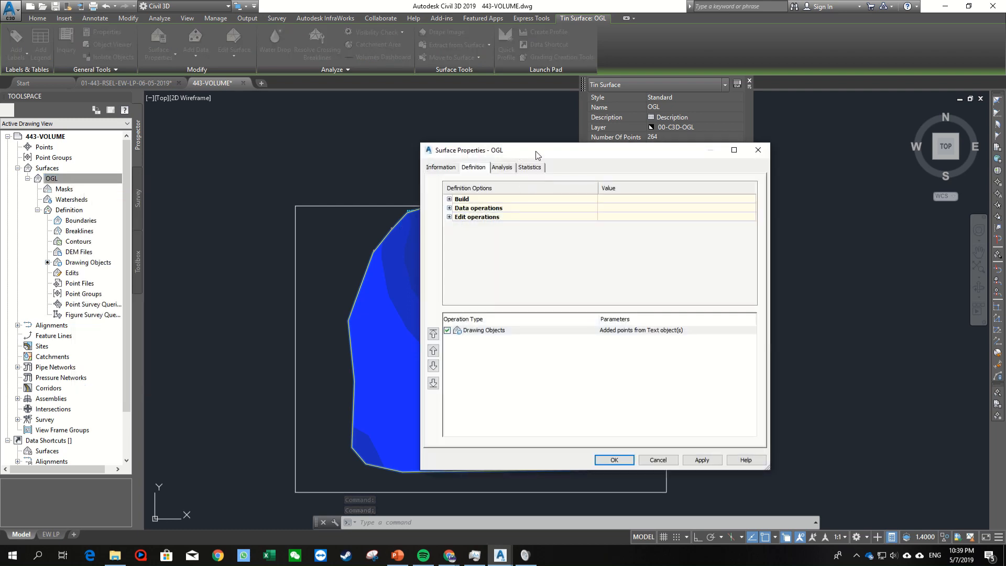
{"action": "left_click_drag", "start_coordinate": [534, 152], "coordinate": [774, 153]}
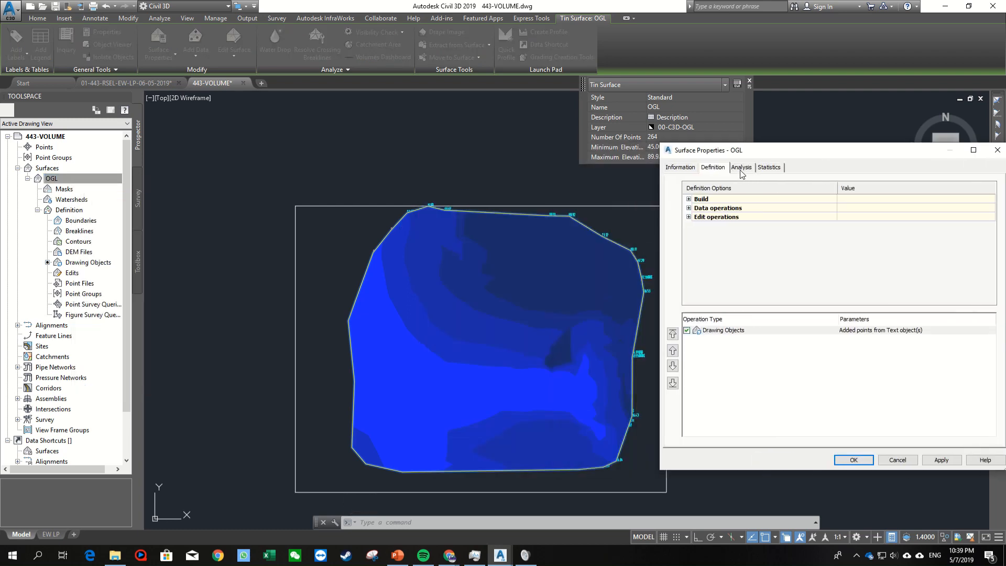
{"action": "left_click", "coordinate": [741, 168]}
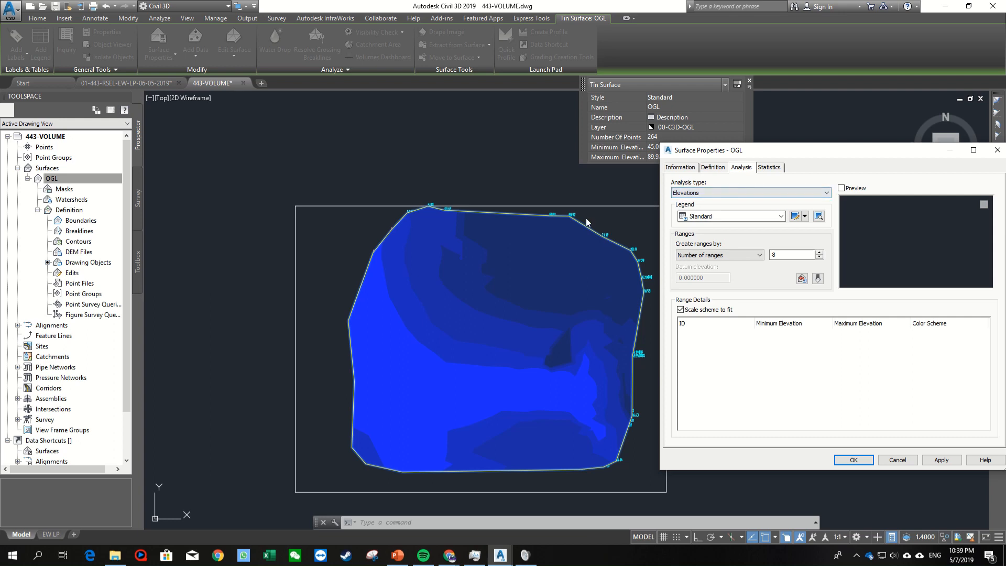
{"action": "left_click", "coordinate": [789, 258]}
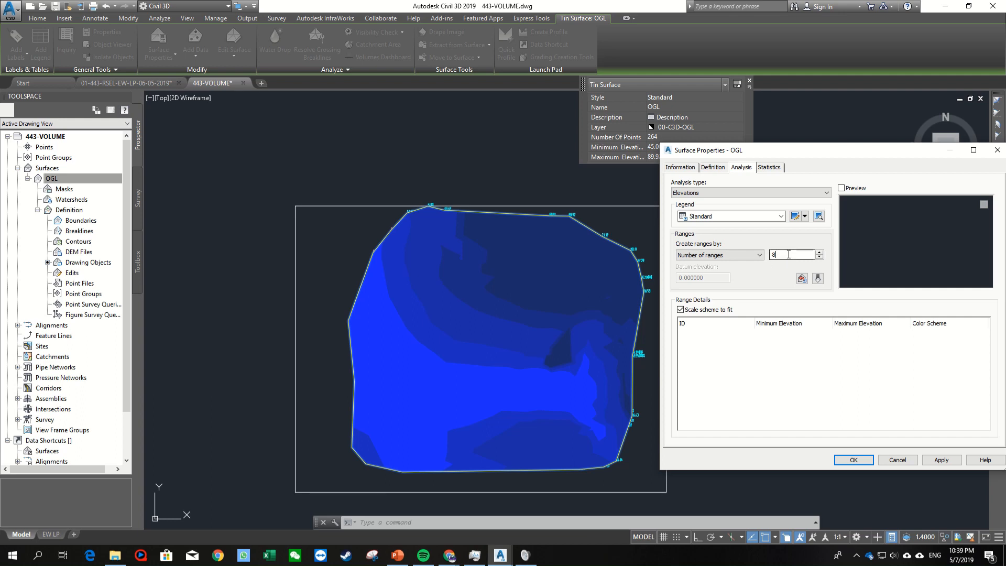
{"action": "left_click", "coordinate": [817, 278]}
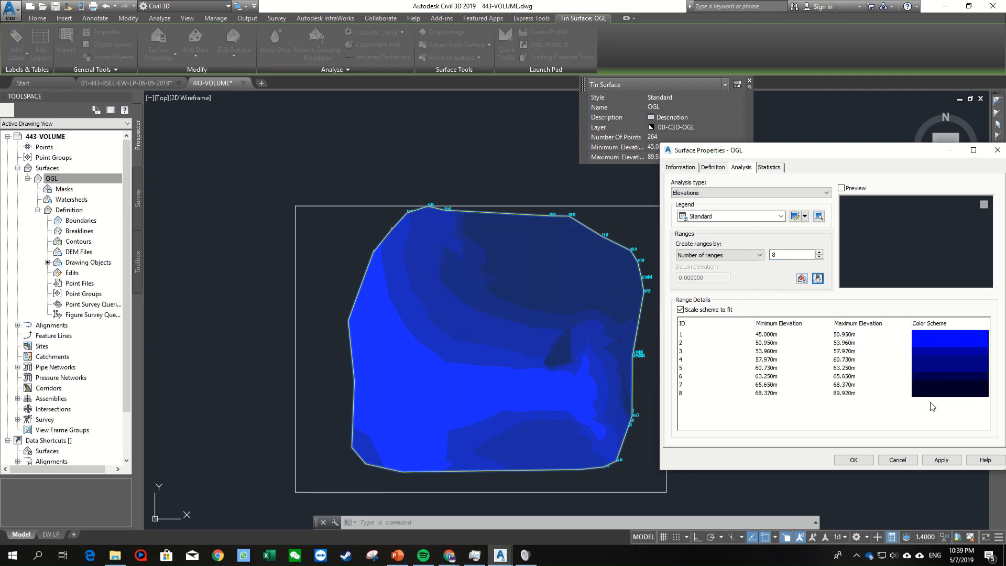
Step: Regenerate OGL's elevation analysis with 2 ranges and apply it to the surface
{"action": "left_click", "coordinate": [785, 255]}
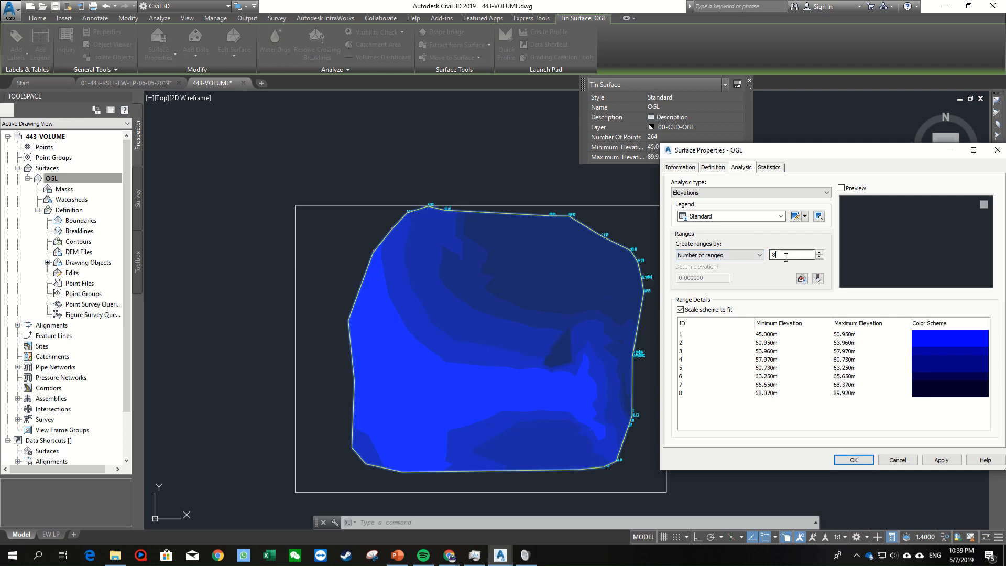
{"action": "double_click", "coordinate": [786, 256]}
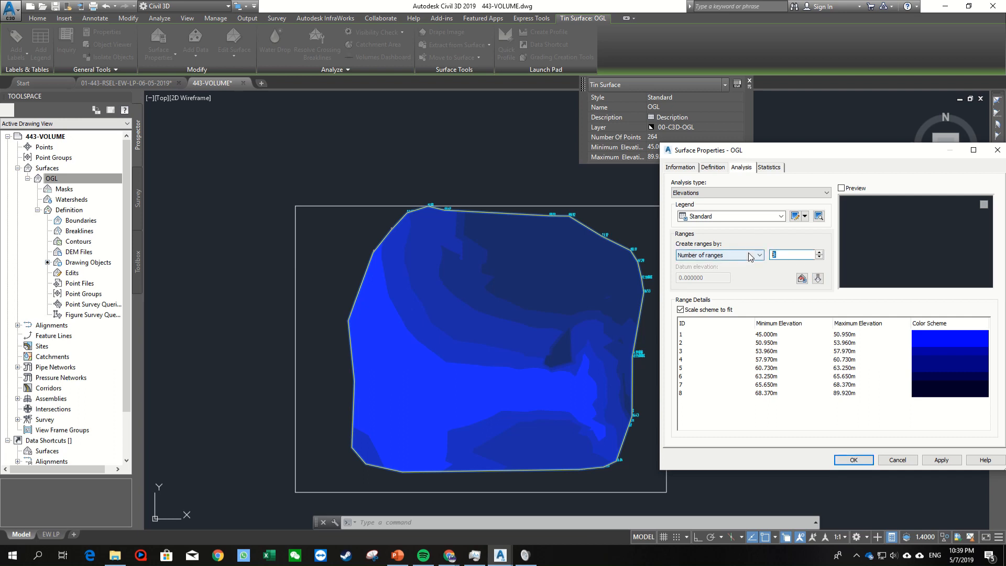
{"action": "left_click", "coordinate": [818, 278]}
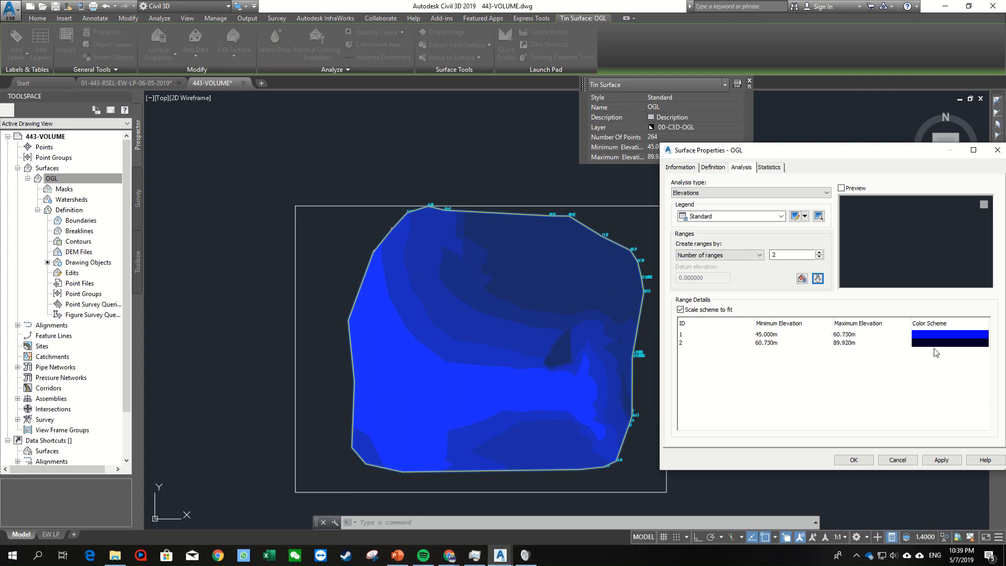
{"action": "left_click", "coordinate": [941, 460]}
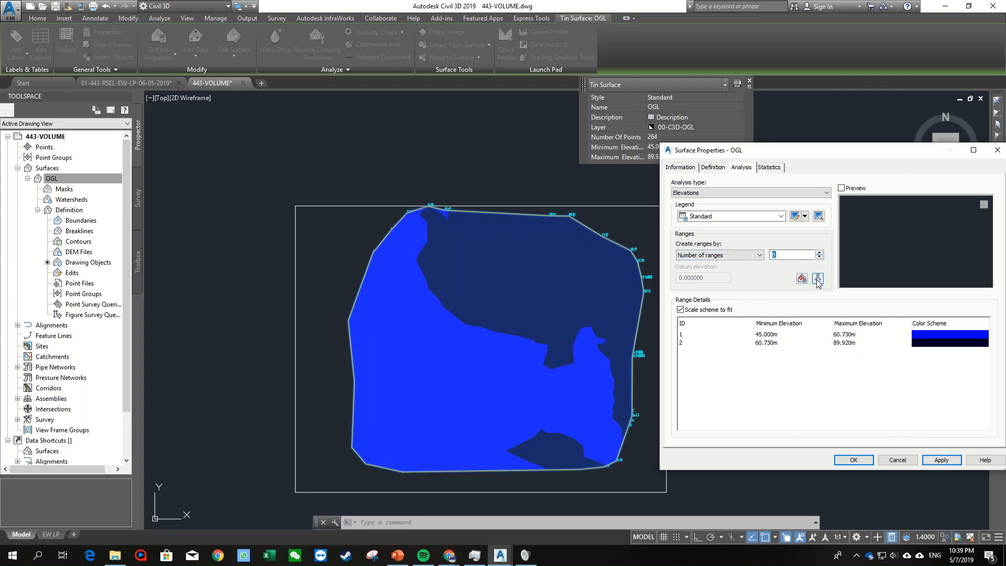
Step: Regenerate OGL's elevation analysis with 8 ranges, apply it and close the surface properties
{"action": "left_click", "coordinate": [817, 279]}
{"action": "left_click", "coordinate": [941, 460]}
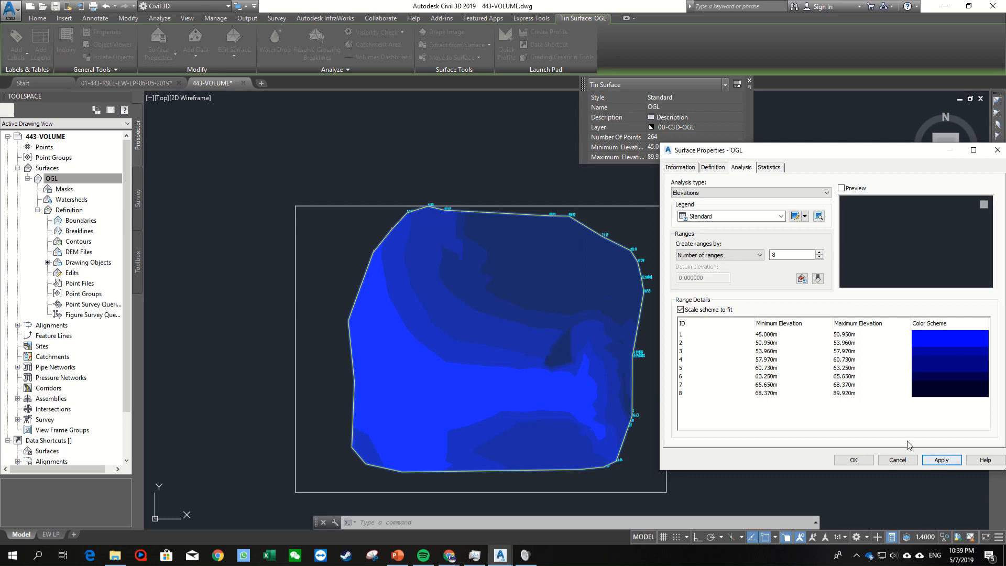
{"action": "left_click_drag", "start_coordinate": [817, 147], "coordinate": [692, 128]}
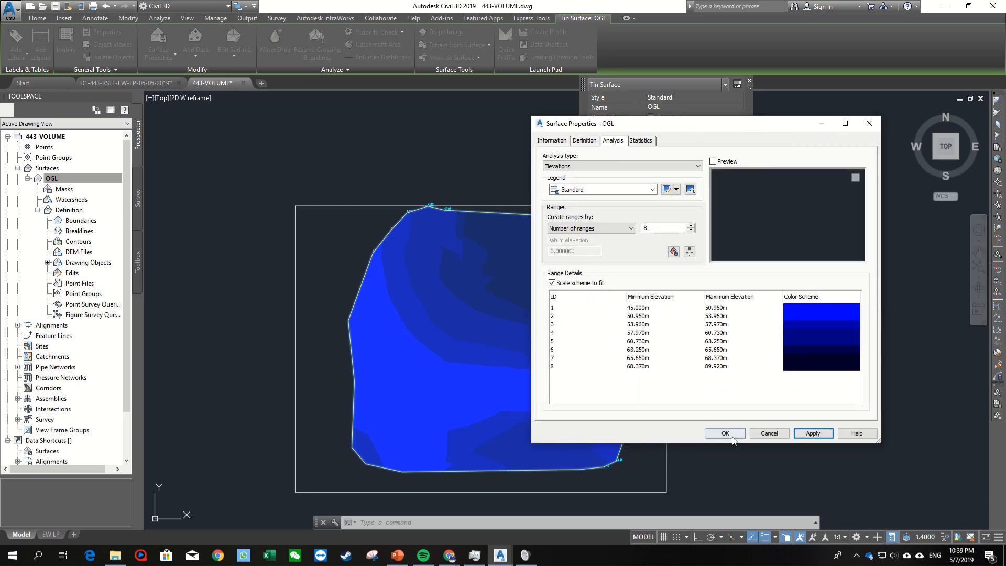
{"action": "left_click", "coordinate": [725, 432]}
Step: Select the OGL surface by its border and open it in the Object Viewer
{"action": "scroll", "coordinate": [644, 331], "scroll_direction": "up", "scroll_amount": 5}
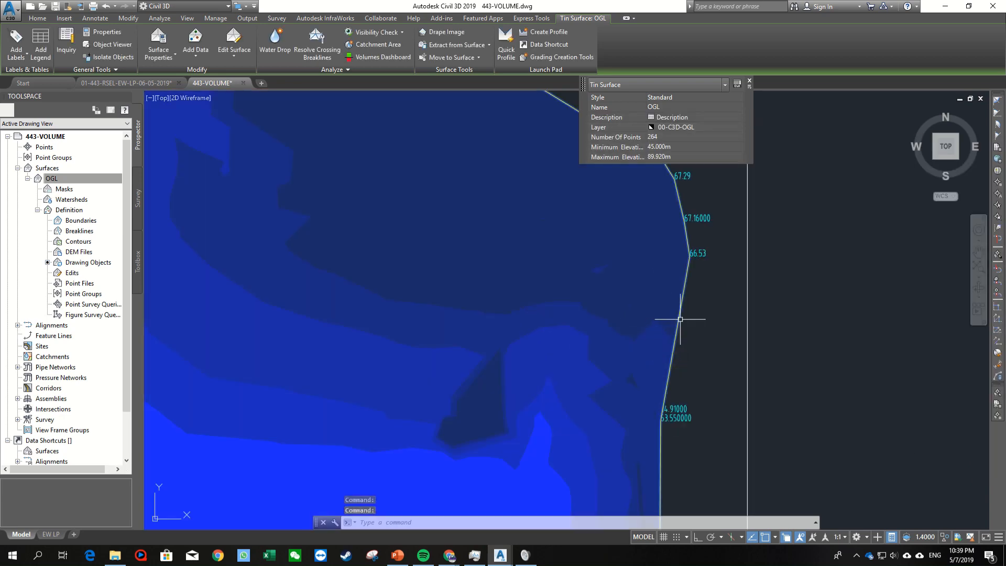
{"action": "scroll", "coordinate": [651, 332], "scroll_direction": "down", "scroll_amount": 5}
{"action": "scroll", "coordinate": [624, 325], "scroll_direction": "up", "scroll_amount": 5}
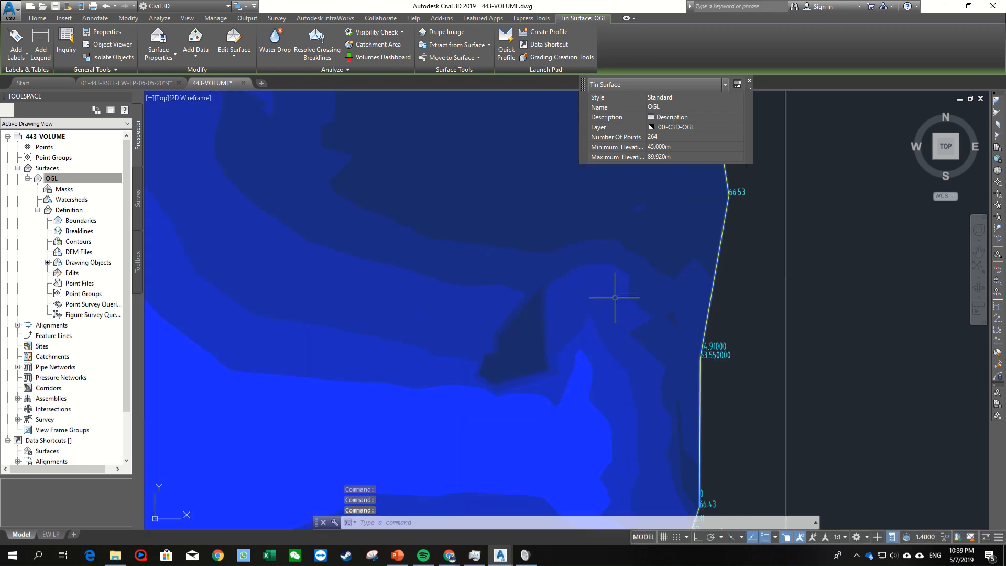
{"action": "key", "text": "Escape"}
{"action": "left_click", "coordinate": [710, 282]}
{"action": "scroll", "coordinate": [651, 314], "scroll_direction": "down", "scroll_amount": 5}
{"action": "scroll", "coordinate": [597, 290], "scroll_direction": "up", "scroll_amount": 2}
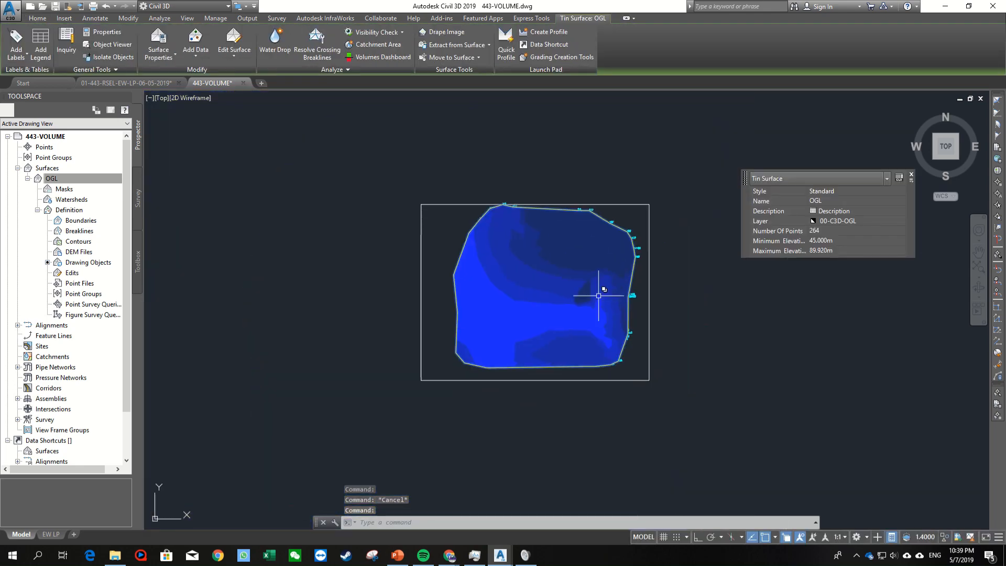
{"action": "scroll", "coordinate": [651, 292], "scroll_direction": "up", "scroll_amount": 4}
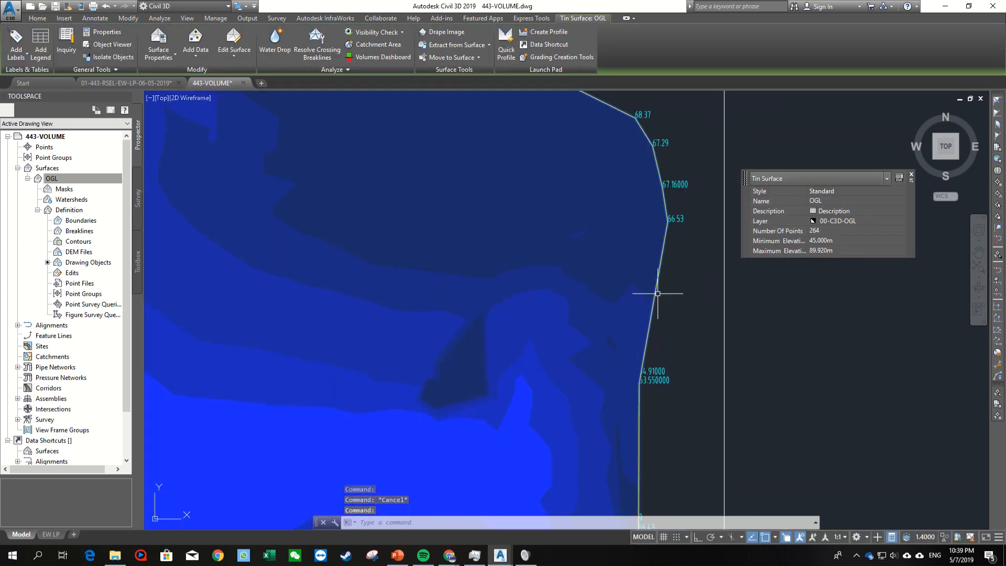
{"action": "scroll", "coordinate": [654, 294], "scroll_direction": "down", "scroll_amount": 2}
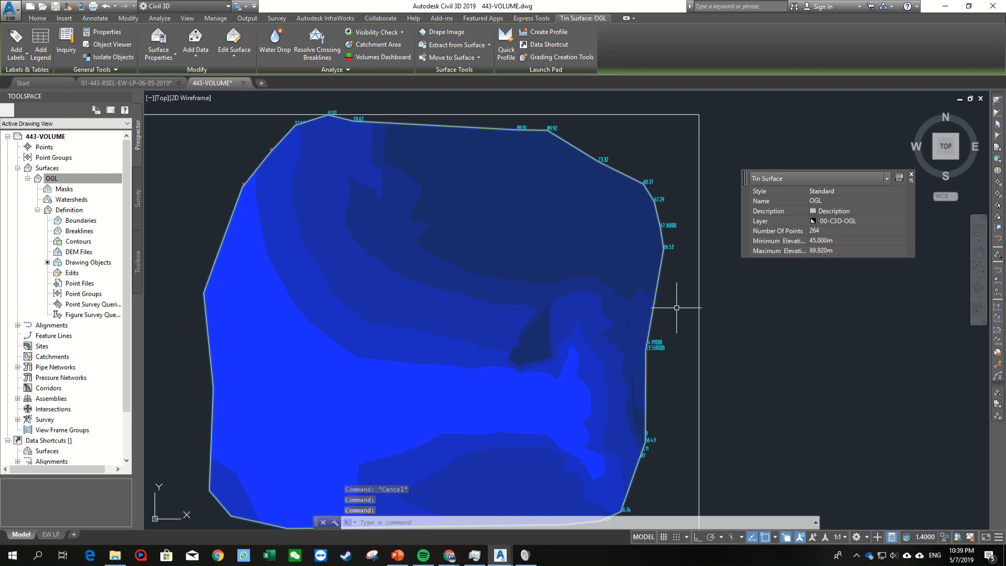
{"action": "right_click", "coordinate": [676, 308]}
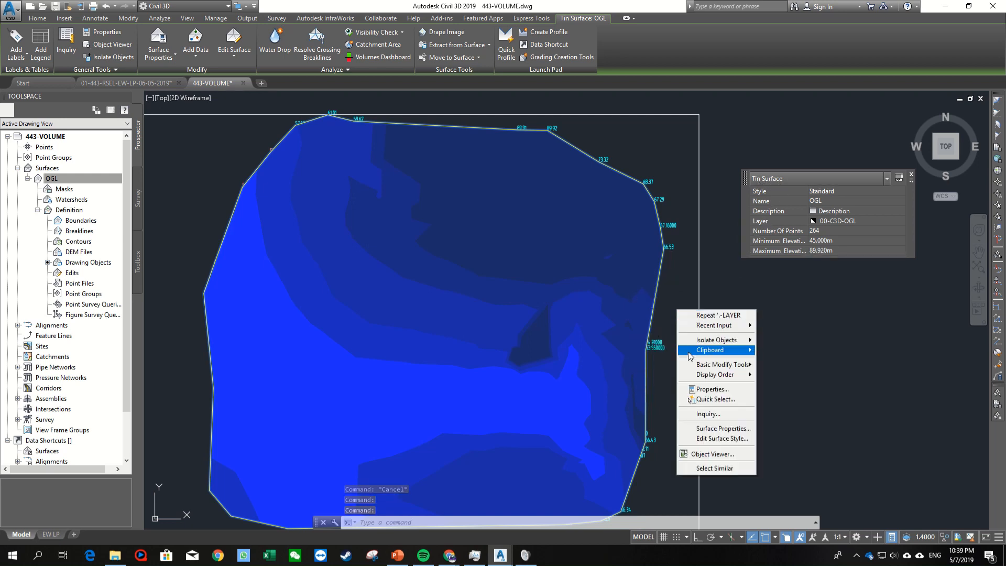
{"action": "left_click", "coordinate": [717, 454]}
Step: Examine the shaded OGL surface's relief and isolated peak in 3D from several angles and close the viewer
{"action": "mouse_move", "coordinate": [539, 383]}
{"action": "left_mouse_down"}
{"action": "mouse_move", "coordinate": [544, 302]}
{"action": "mouse_move", "coordinate": [498, 355]}
{"action": "mouse_move", "coordinate": [532, 238]}
{"action": "mouse_move", "coordinate": [627, 314]}
{"action": "mouse_move", "coordinate": [617, 303]}
{"action": "mouse_move", "coordinate": [476, 314]}
{"action": "mouse_move", "coordinate": [600, 355]}
{"action": "mouse_move", "coordinate": [628, 319]}
{"action": "mouse_move", "coordinate": [539, 353]}
{"action": "mouse_move", "coordinate": [539, 294]}
{"action": "mouse_move", "coordinate": [646, 290]}
{"action": "mouse_move", "coordinate": [633, 281]}
{"action": "mouse_move", "coordinate": [473, 332]}
{"action": "mouse_move", "coordinate": [558, 308]}
{"action": "mouse_move", "coordinate": [492, 301]}
{"action": "mouse_move", "coordinate": [577, 300]}
{"action": "mouse_move", "coordinate": [525, 339]}
{"action": "mouse_move", "coordinate": [483, 324]}
{"action": "mouse_move", "coordinate": [631, 363]}
{"action": "mouse_move", "coordinate": [579, 344]}
{"action": "mouse_move", "coordinate": [518, 347]}
{"action": "mouse_move", "coordinate": [569, 286]}
{"action": "mouse_move", "coordinate": [512, 335]}
{"action": "mouse_move", "coordinate": [748, 281]}
{"action": "left_mouse_up"}
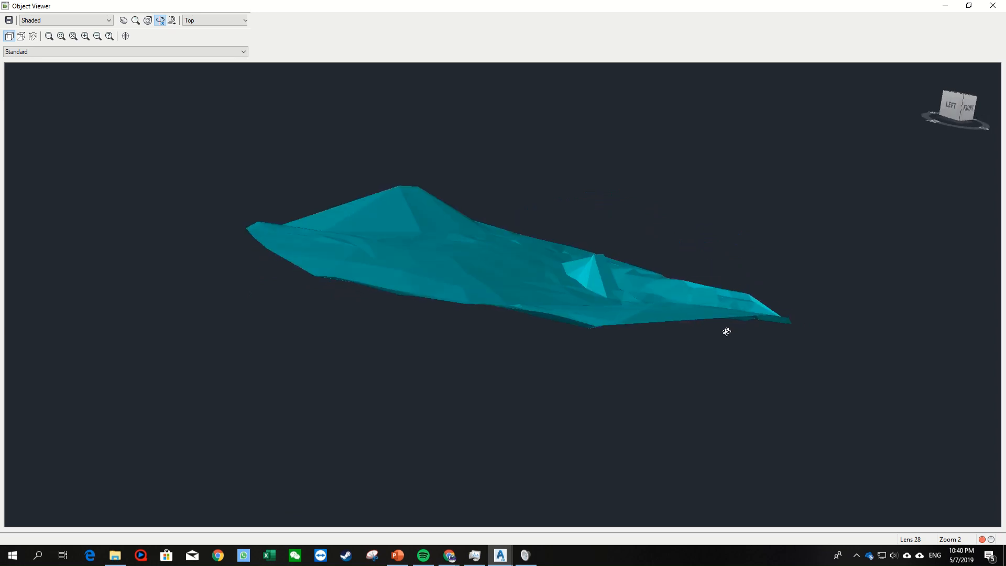
{"action": "left_click_drag", "start_coordinate": [606, 285], "coordinate": [536, 187]}
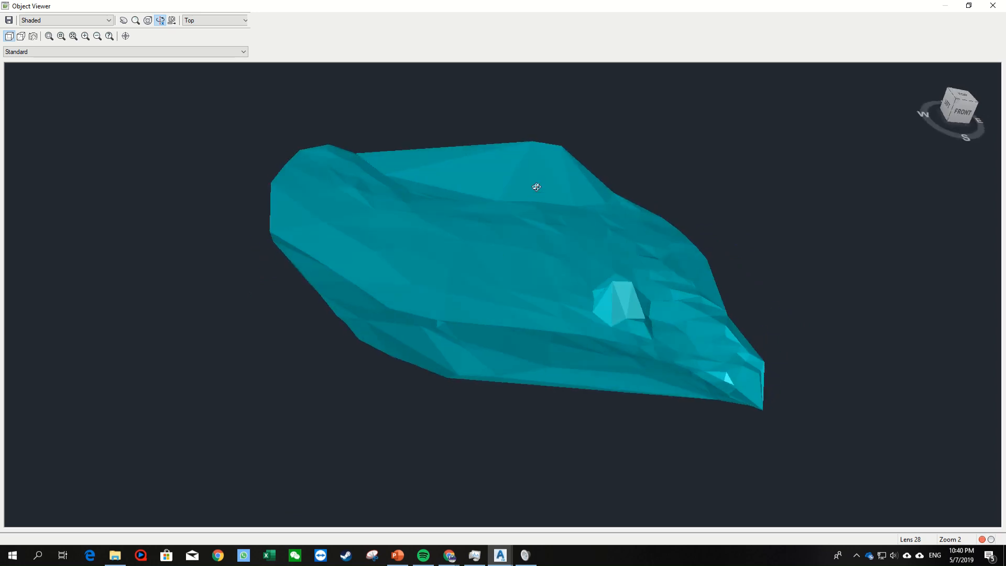
{"action": "left_click_drag", "start_coordinate": [579, 146], "coordinate": [627, 263]}
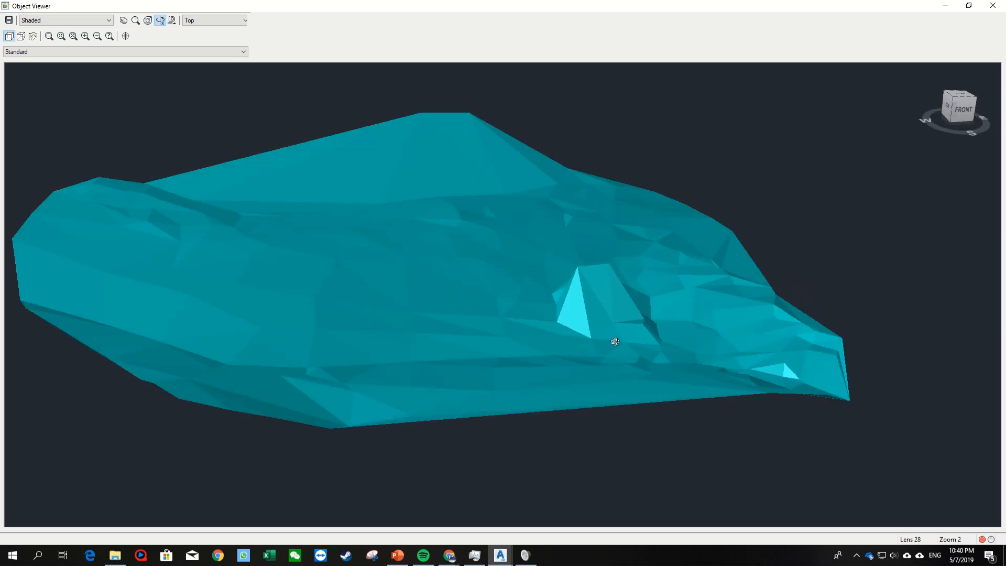
{"action": "key", "text": "Escape"}
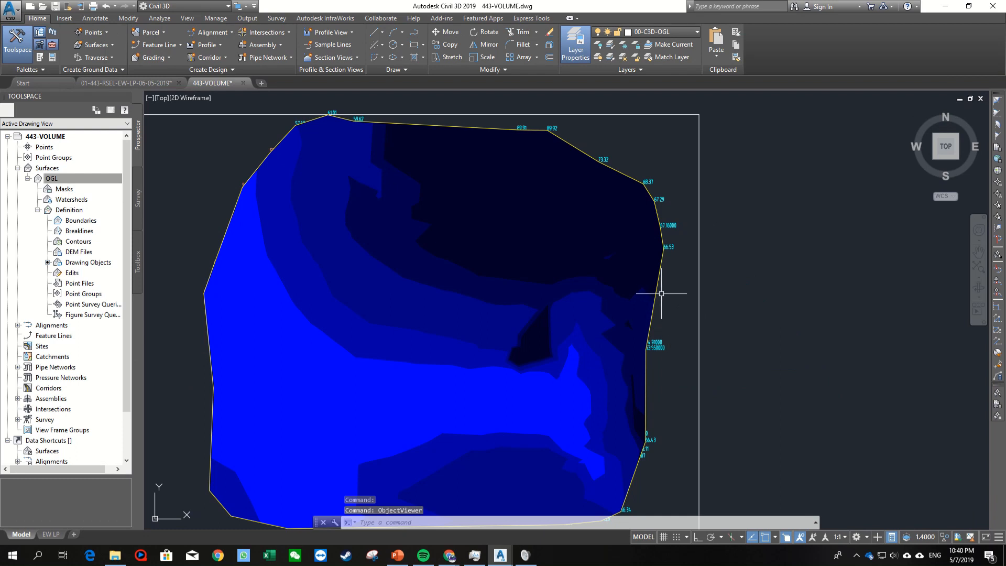
Step: Send the OGL surface to the back of the display order, behind the level texts
{"action": "left_click", "coordinate": [654, 294]}
{"action": "scroll", "coordinate": [654, 310], "scroll_direction": "down", "scroll_amount": 3}
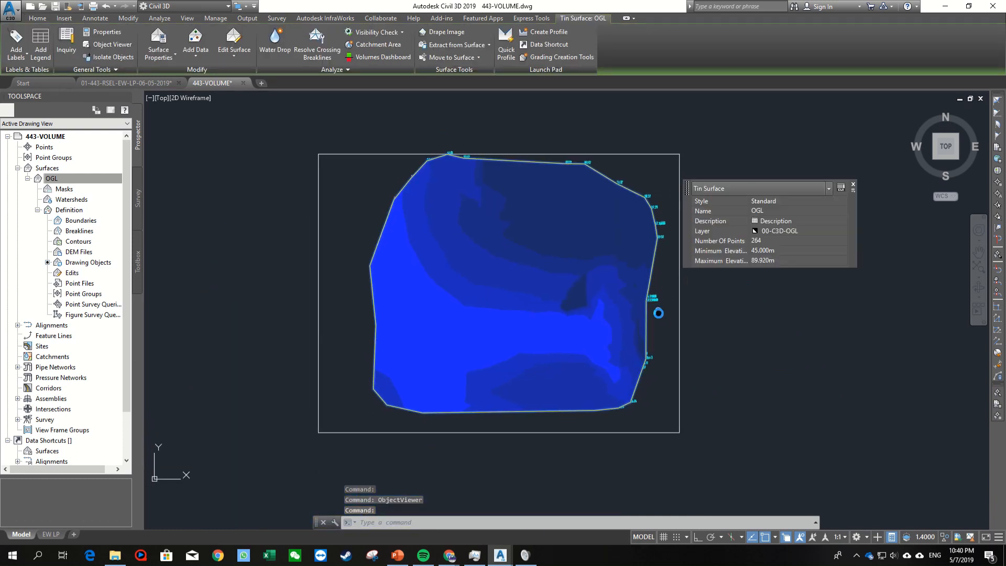
{"action": "middle_click_drag", "start_coordinate": [658, 313], "coordinate": [661, 323]}
{"action": "scroll", "coordinate": [610, 317], "scroll_direction": "up", "scroll_amount": 2}
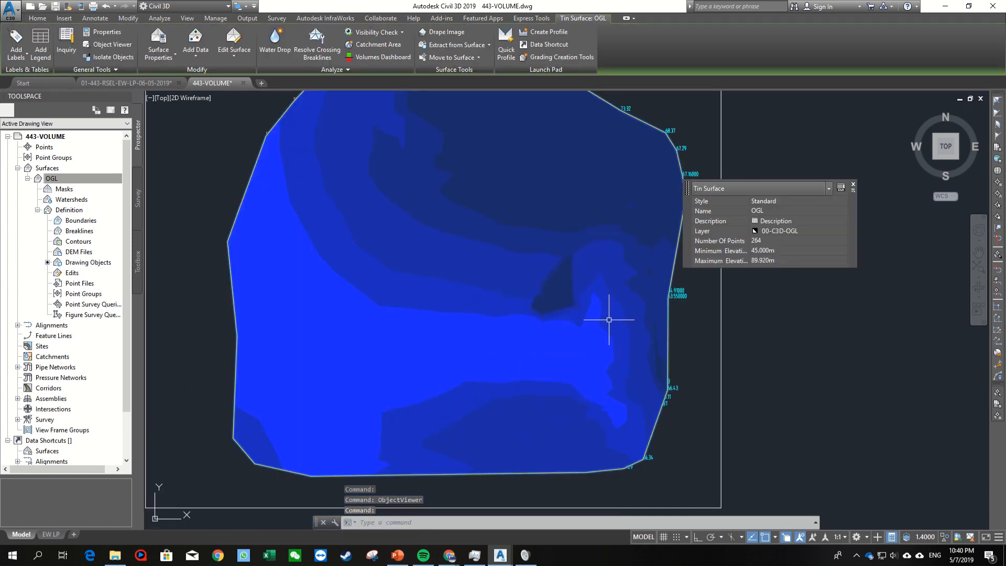
{"action": "scroll", "coordinate": [629, 270], "scroll_direction": "down", "scroll_amount": 2}
{"action": "scroll", "coordinate": [637, 267], "scroll_direction": "up", "scroll_amount": 4}
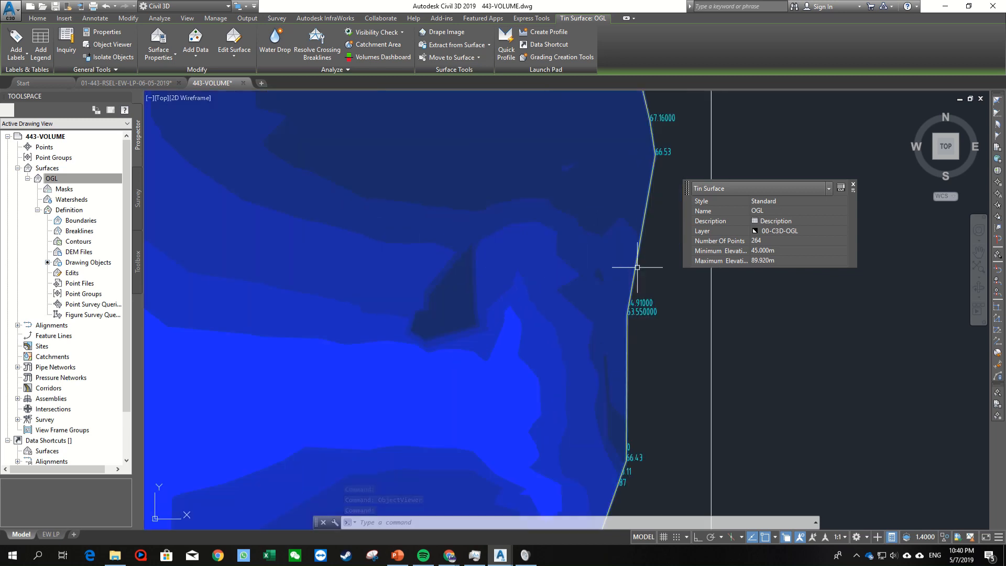
{"action": "right_click", "coordinate": [640, 264]}
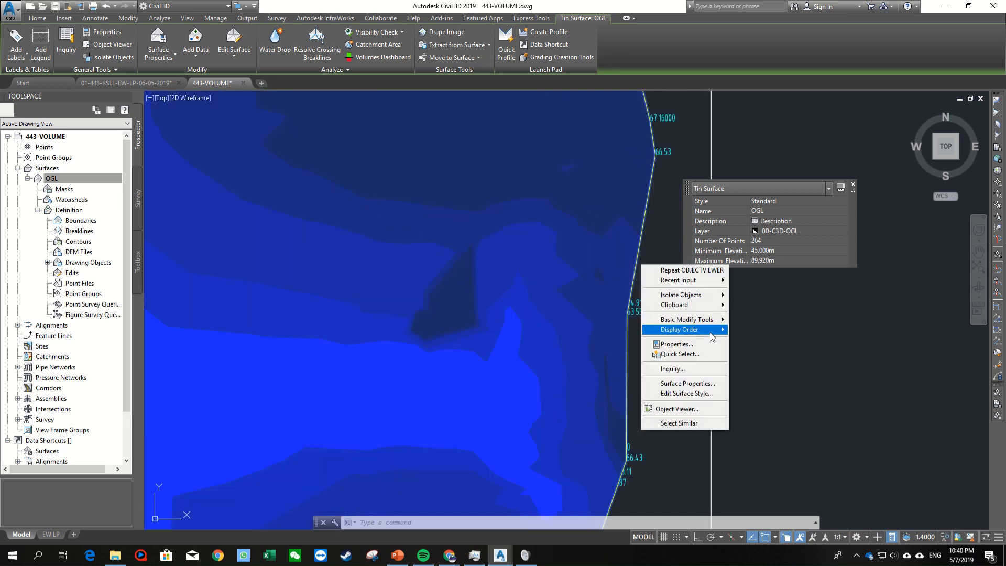
{"action": "mouse_move", "coordinate": [717, 338]}
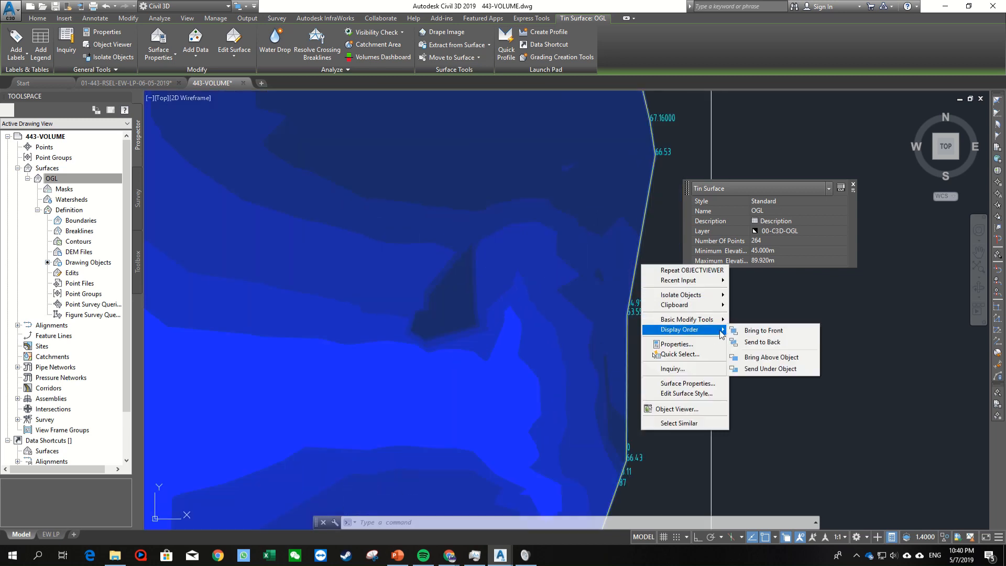
{"action": "left_click", "coordinate": [761, 341]}
Step: Examine the level texts in and around the dark triangular patch near the surface's eastern side
{"action": "middle_click_drag", "start_coordinate": [472, 394], "coordinate": [642, 341]}
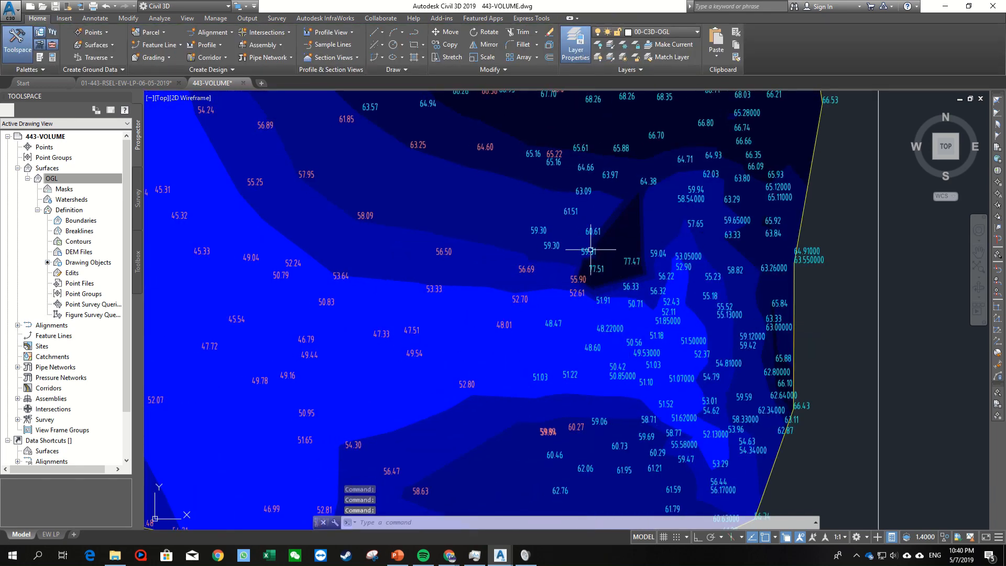
{"action": "scroll", "coordinate": [590, 250], "scroll_direction": "up", "scroll_amount": 3}
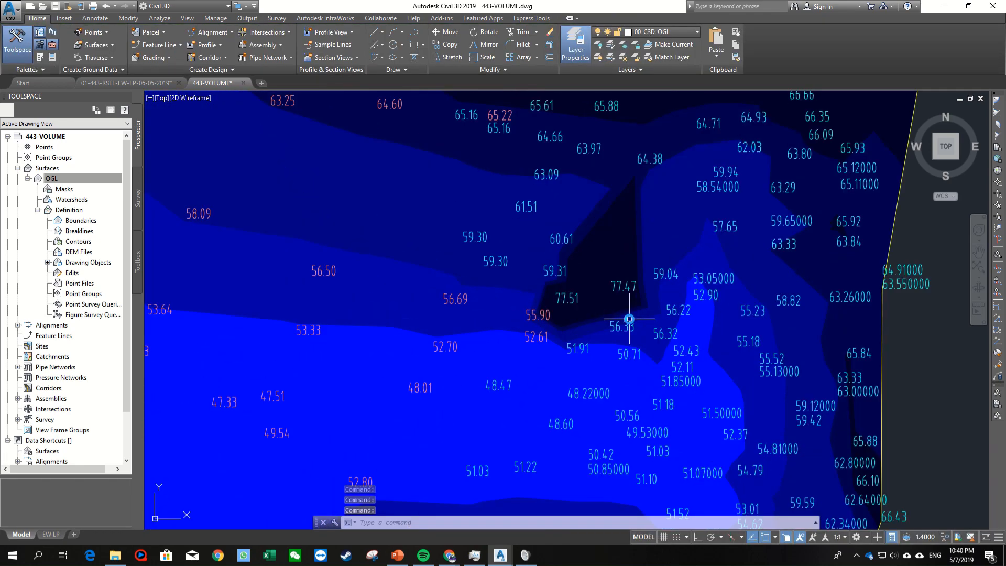
{"action": "scroll", "coordinate": [629, 319], "scroll_direction": "up", "scroll_amount": 2}
{"action": "middle_click_drag", "start_coordinate": [548, 322], "coordinate": [554, 352]}
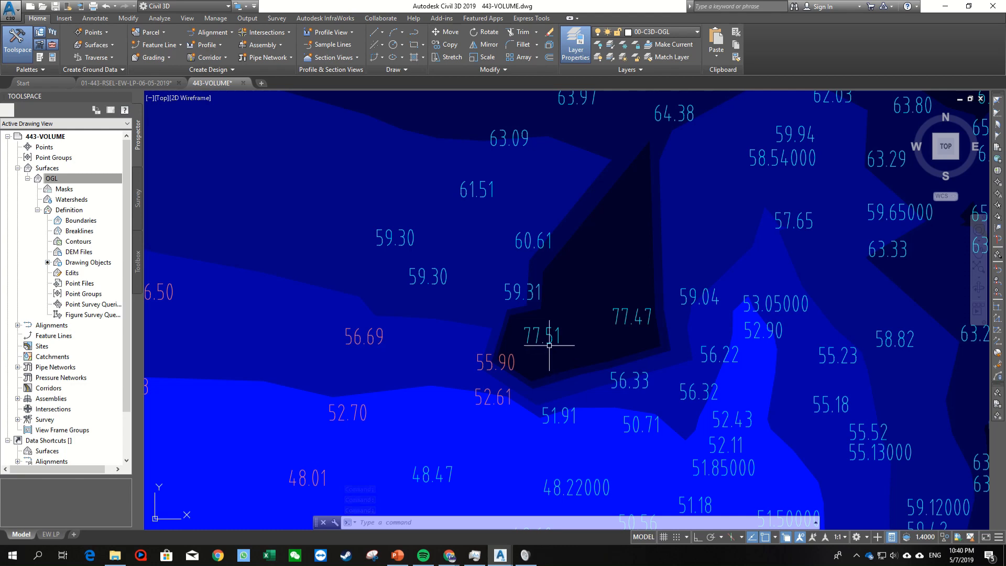
{"action": "scroll", "coordinate": [548, 346], "scroll_direction": "down", "scroll_amount": 4}
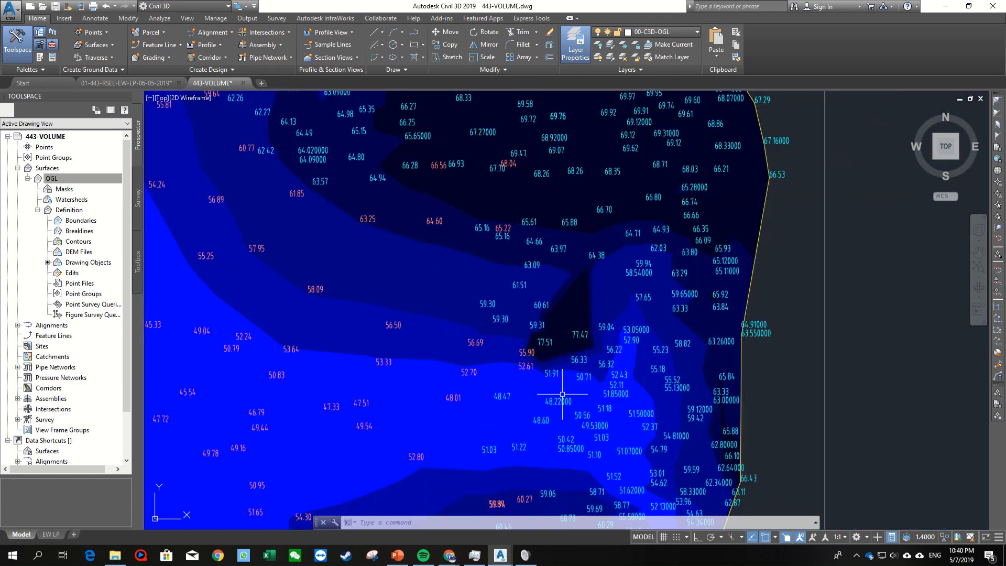
{"action": "scroll", "coordinate": [554, 359], "scroll_direction": "down", "scroll_amount": 3}
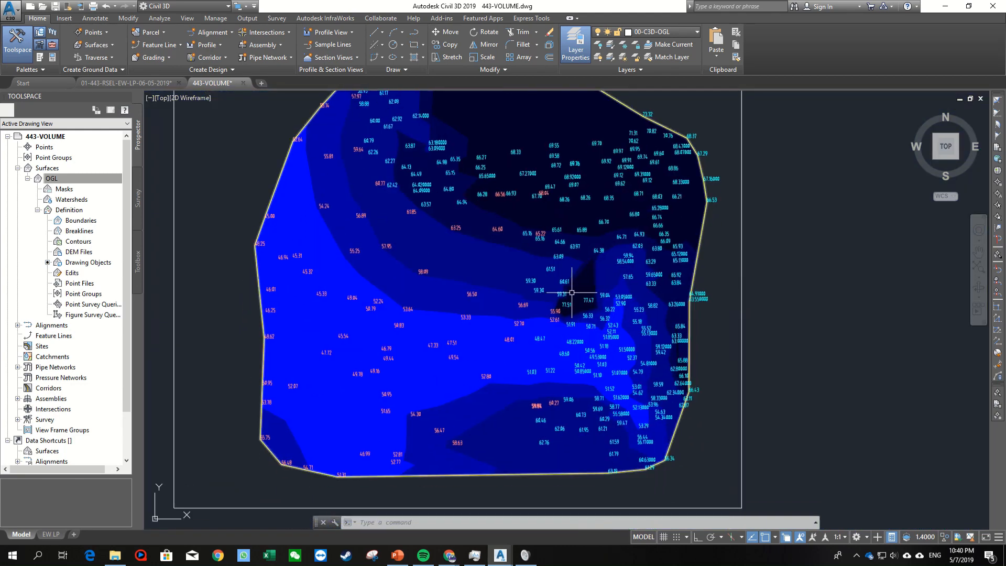
{"action": "scroll", "coordinate": [571, 301], "scroll_direction": "up", "scroll_amount": 2}
{"action": "mouse_move", "coordinate": [651, 298]}
{"action": "middle_mouse_down"}
{"action": "mouse_move", "coordinate": [644, 312]}
{"action": "mouse_move", "coordinate": [599, 303]}
{"action": "middle_mouse_up"}
Step: End the object isolation so all hidden survey drawing objects are shown together with the OGL surface
{"action": "right_click", "coordinate": [747, 261]}
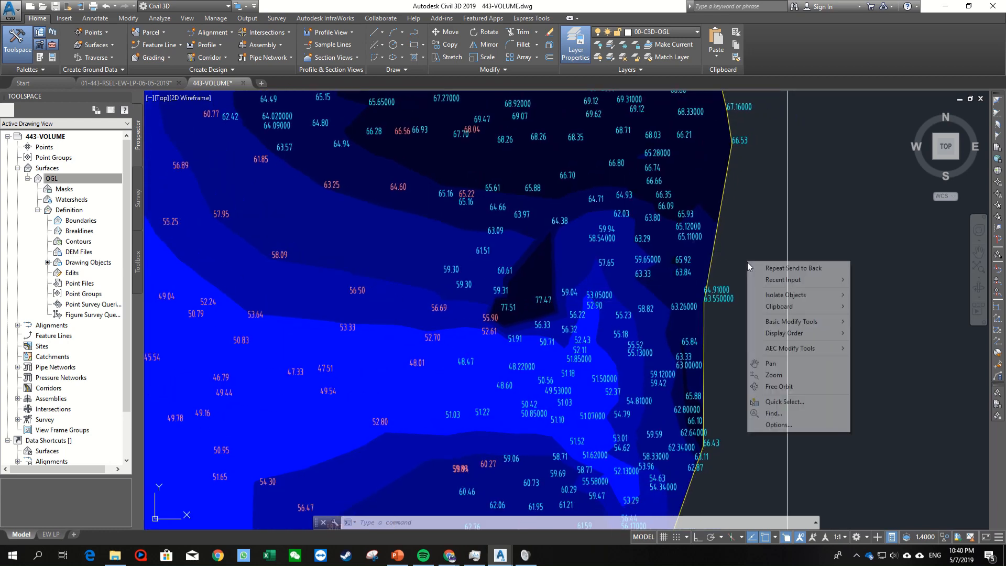
{"action": "mouse_move", "coordinate": [817, 295]}
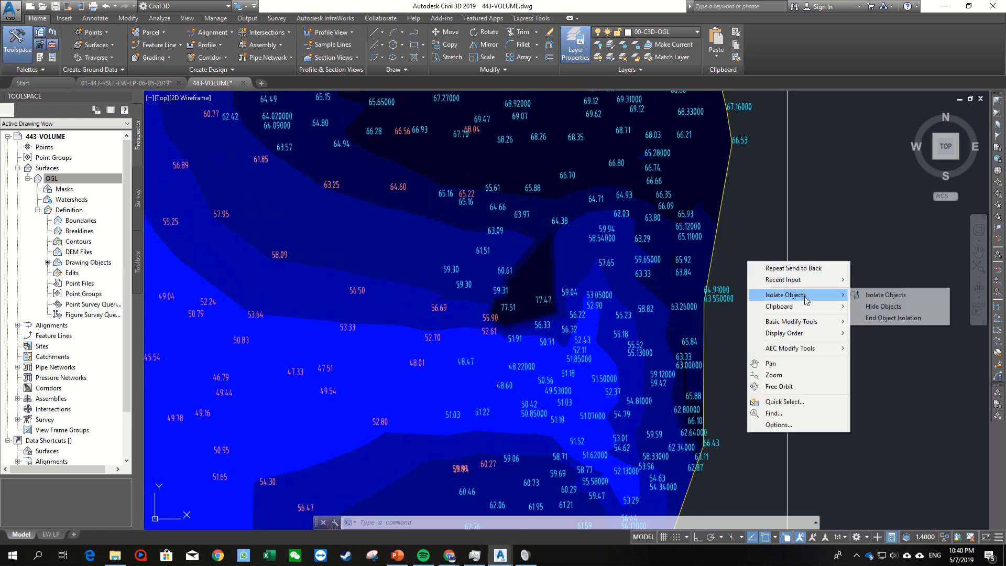
{"action": "left_click", "coordinate": [896, 319]}
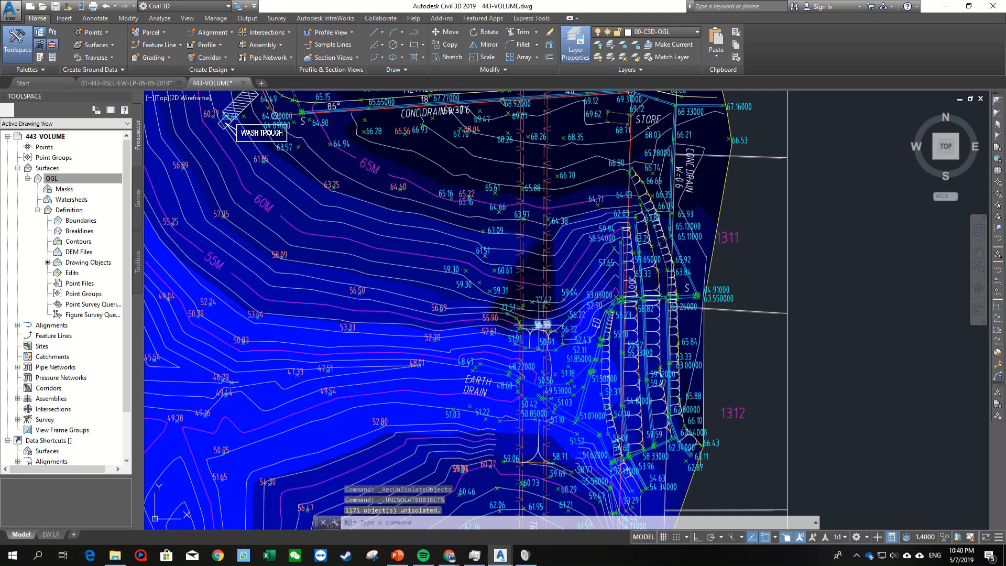
Step: Check the elevation of the survey point beside the 77.47 level text in the dark patch and clear the selection
{"action": "scroll", "coordinate": [575, 249], "scroll_direction": "up", "scroll_amount": 5}
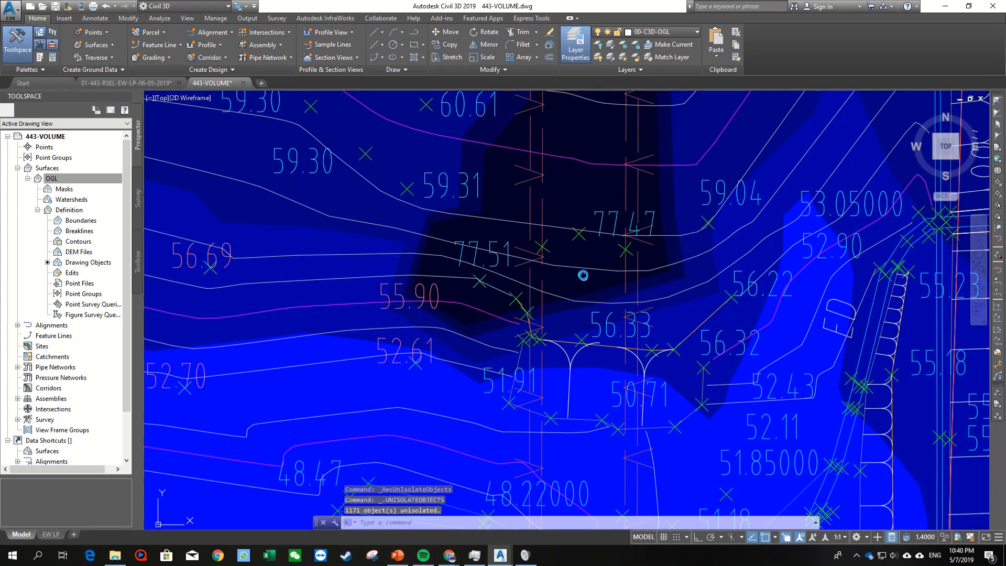
{"action": "scroll", "coordinate": [575, 250], "scroll_direction": "up", "scroll_amount": 2}
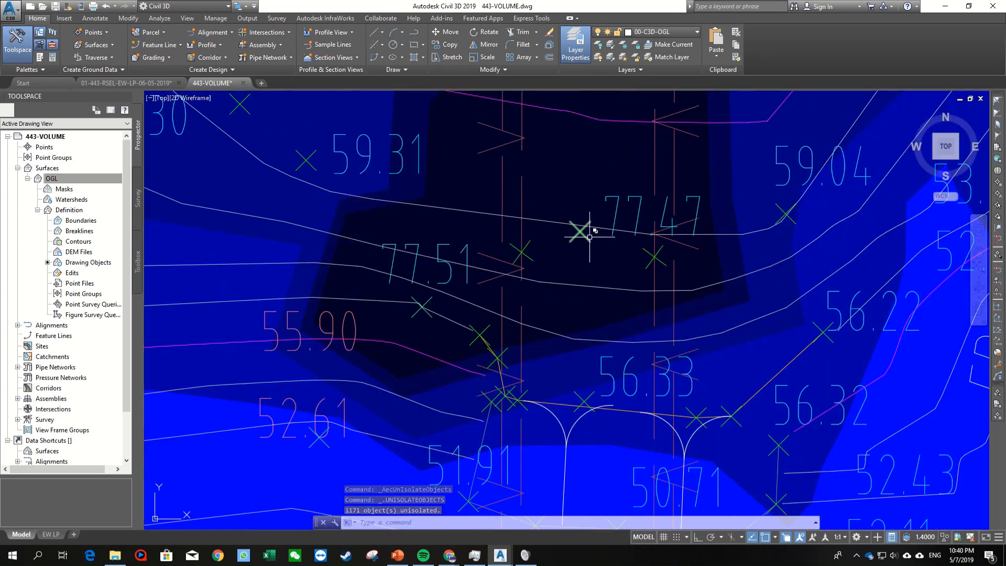
{"action": "left_click", "coordinate": [652, 258]}
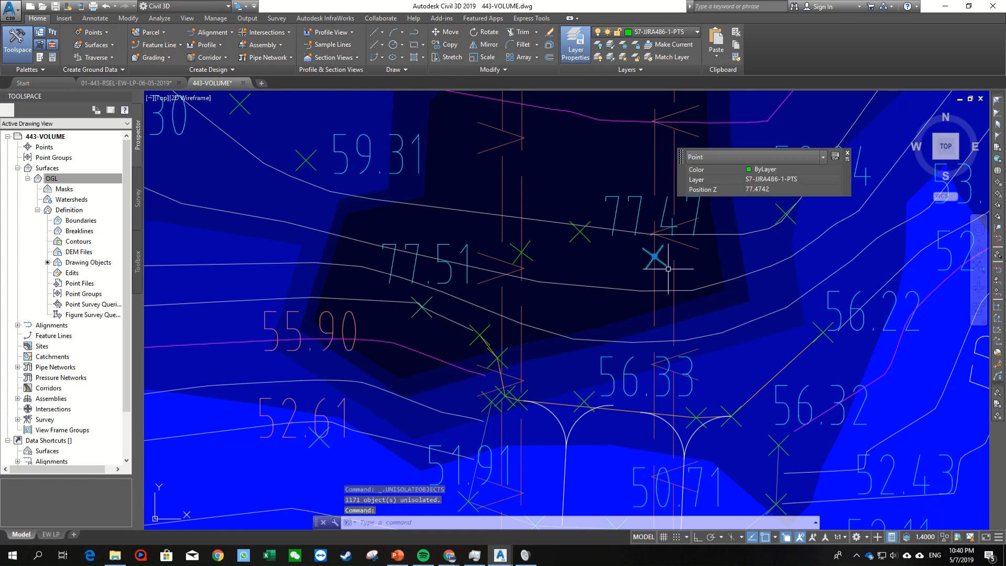
{"action": "middle_click_drag", "start_coordinate": [668, 268], "coordinate": [641, 315]}
{"action": "scroll", "coordinate": [640, 317], "scroll_direction": "down", "scroll_amount": 2}
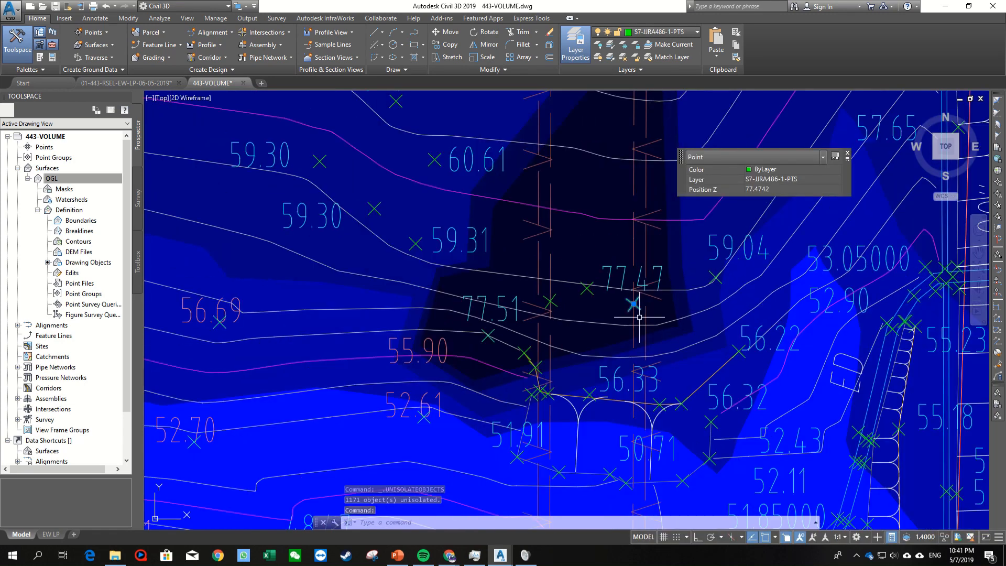
{"action": "key", "text": "Escape"}
{"action": "middle_click_drag", "start_coordinate": [576, 342], "coordinate": [648, 303]}
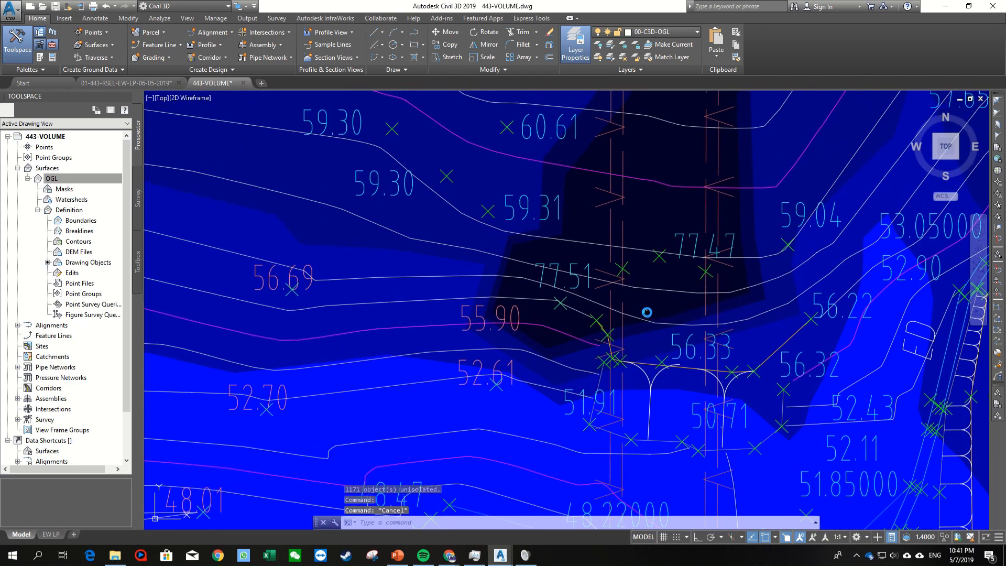
Step: Select the 77.47 and 77.51 level texts, compare them with the adjacent survey point, and clear the selection
{"action": "scroll", "coordinate": [645, 314], "scroll_direction": "down", "scroll_amount": 3}
{"action": "scroll", "coordinate": [642, 317], "scroll_direction": "up", "scroll_amount": 2}
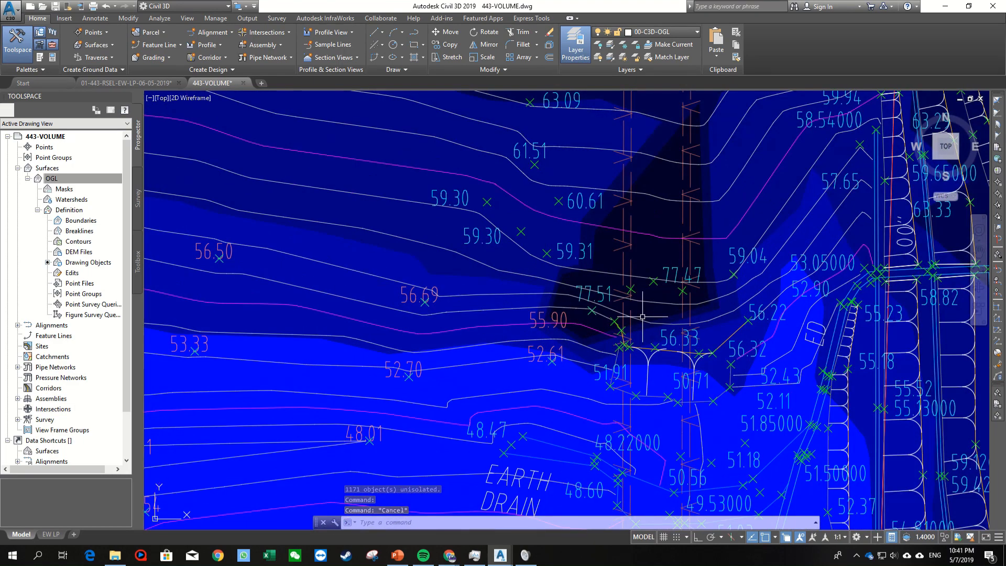
{"action": "middle_click_drag", "start_coordinate": [659, 330], "coordinate": [613, 343]}
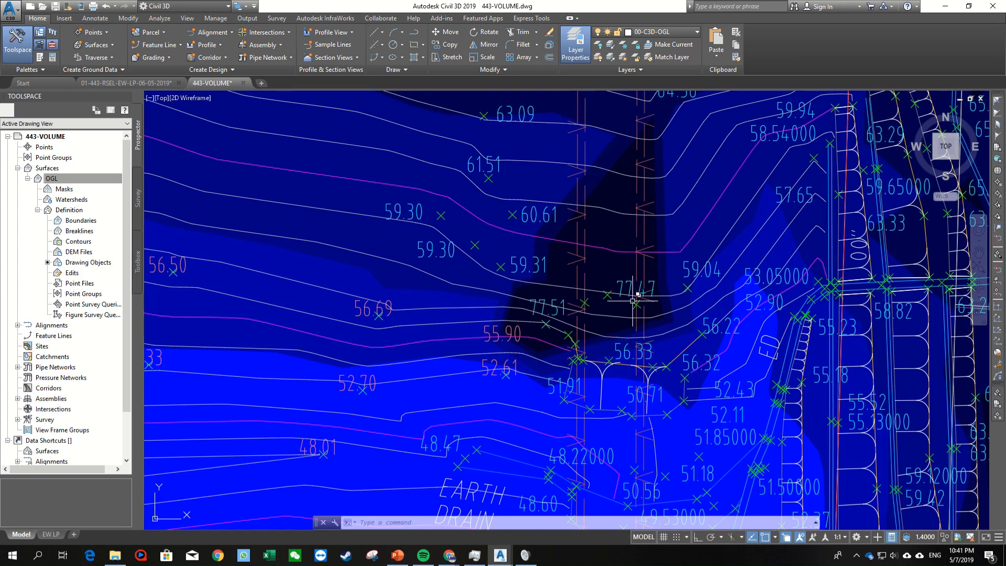
{"action": "left_click", "coordinate": [630, 289]}
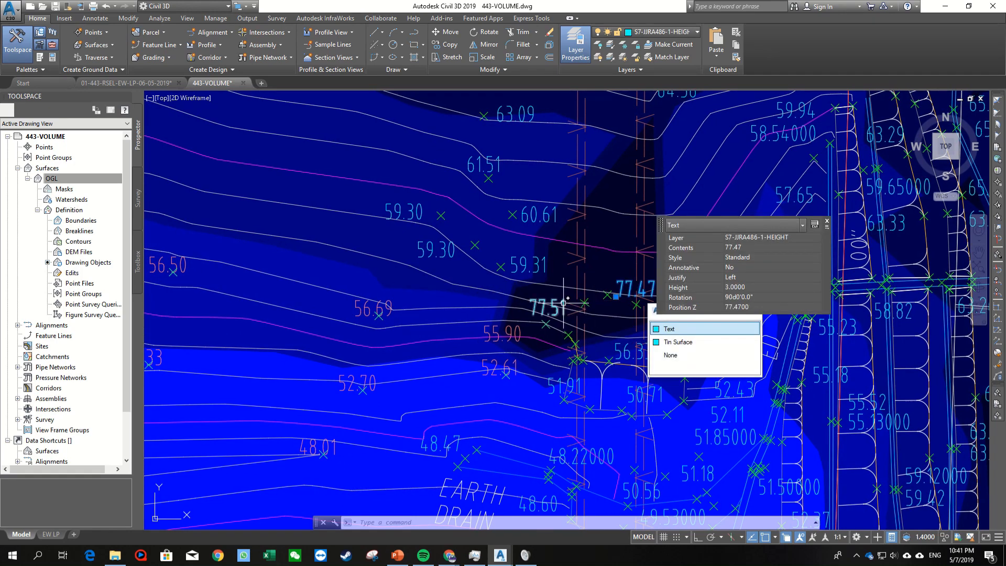
{"action": "left_click", "coordinate": [542, 307]}
{"action": "mouse_move", "coordinate": [561, 315]}
{"action": "middle_mouse_down"}
{"action": "mouse_move", "coordinate": [530, 338]}
{"action": "mouse_move", "coordinate": [472, 345]}
{"action": "middle_mouse_up"}
{"action": "scroll", "coordinate": [466, 259], "scroll_direction": "down", "scroll_amount": 2}
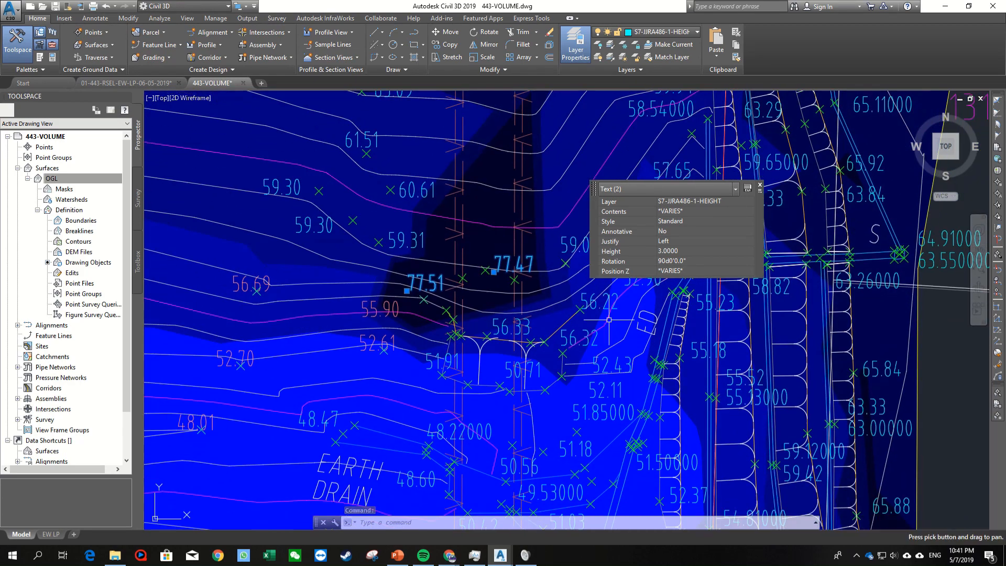
{"action": "scroll", "coordinate": [507, 307], "scroll_direction": "up", "scroll_amount": 4}
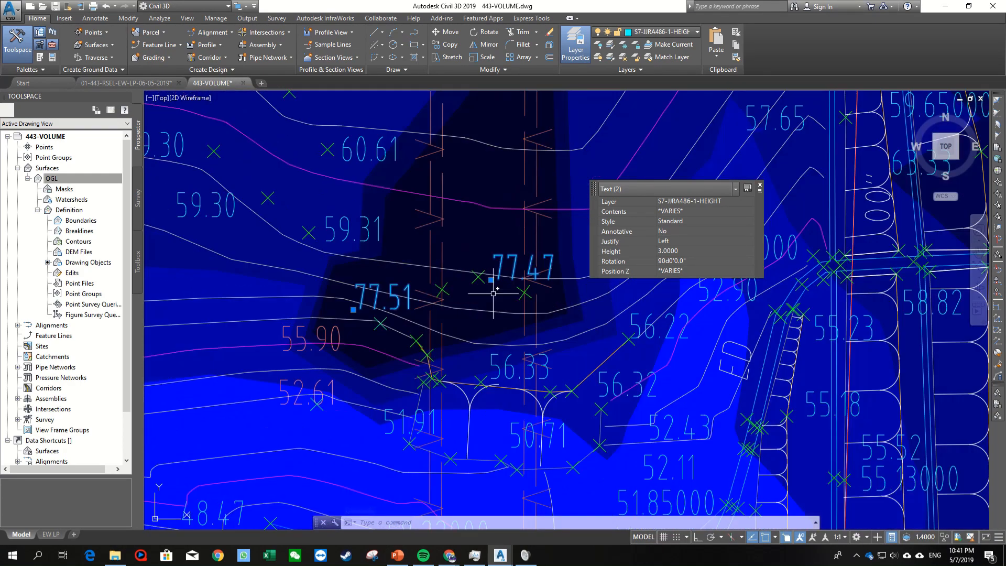
{"action": "middle_click_drag", "start_coordinate": [491, 341], "coordinate": [513, 352]}
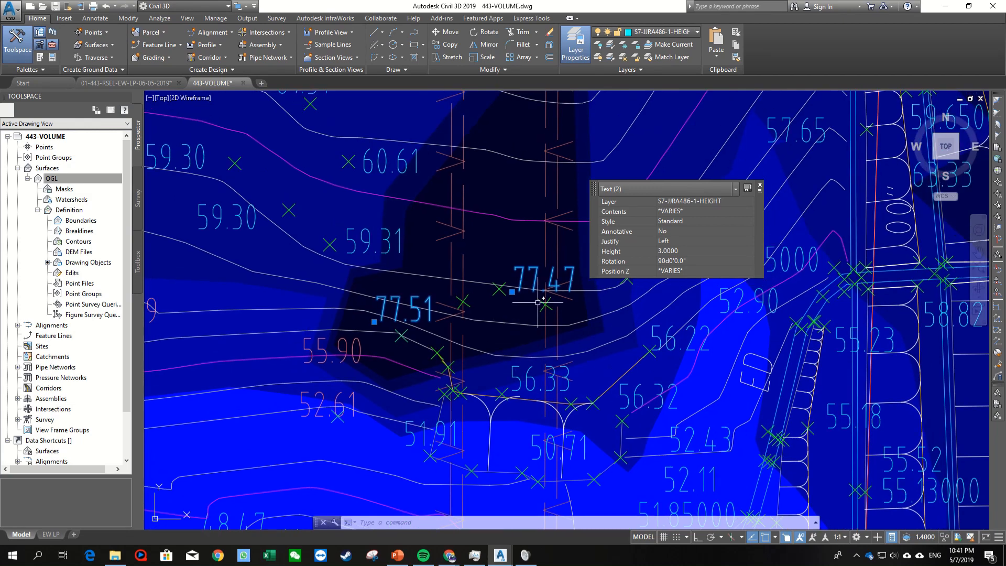
{"action": "left_click", "coordinate": [545, 304]}
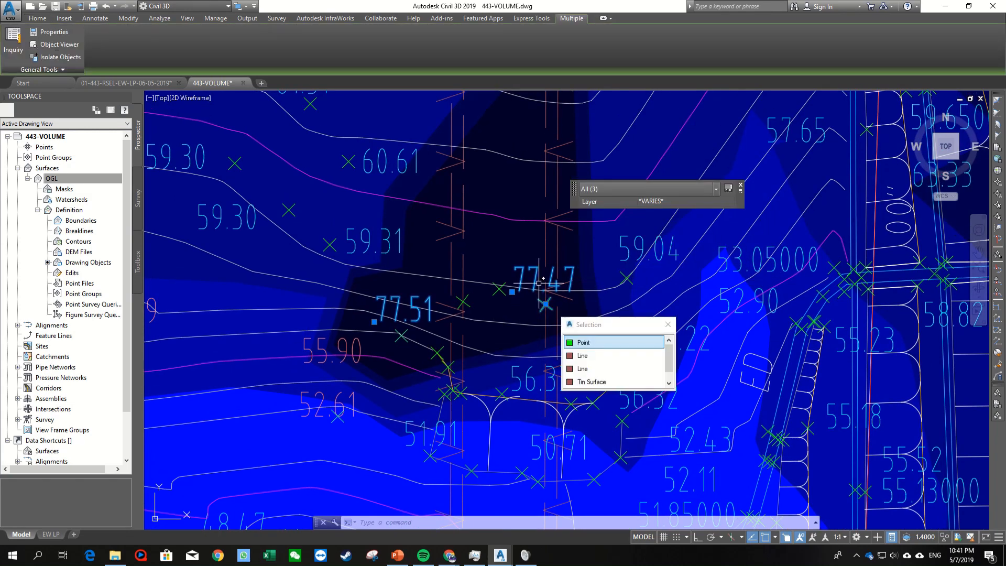
{"action": "key", "text": "Escape"}
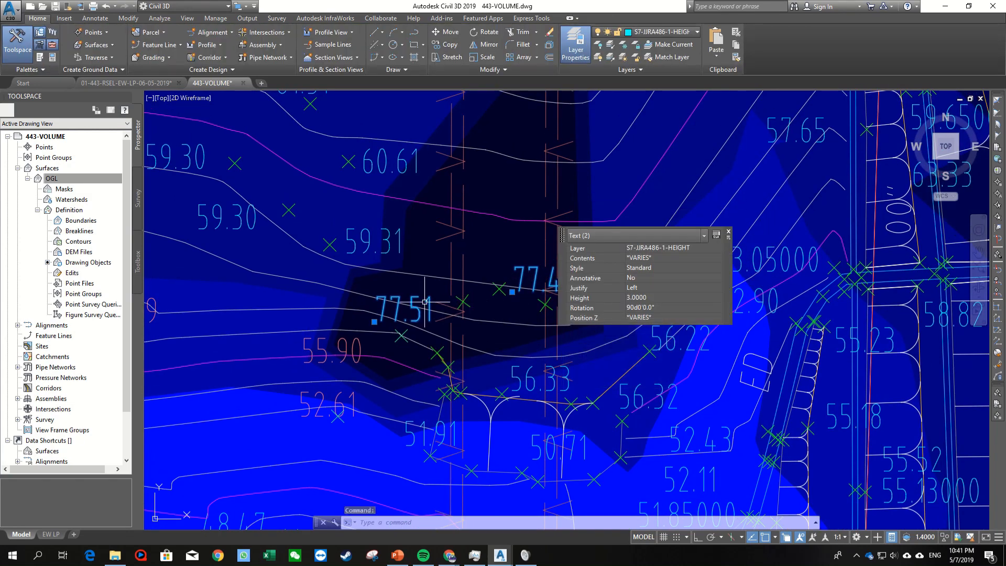
{"action": "key", "text": "Escape"}
{"action": "key", "text": "Escape"}
Step: Select the OGL surface by its border to check its properties against the full survey plan, and clear the selection
{"action": "scroll", "coordinate": [480, 293], "scroll_direction": "down", "scroll_amount": 4}
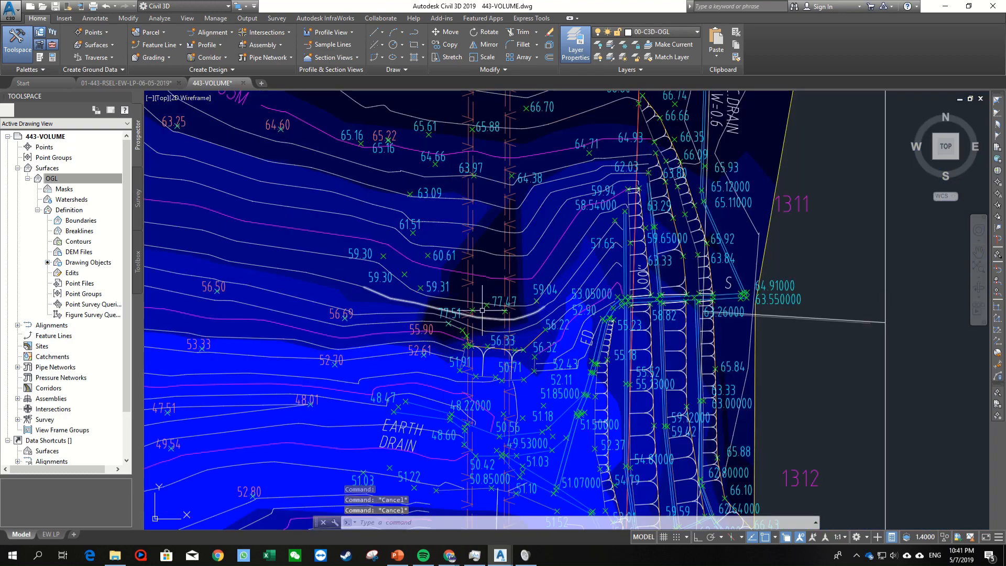
{"action": "middle_click_drag", "start_coordinate": [480, 287], "coordinate": [508, 331]}
{"action": "scroll", "coordinate": [508, 332], "scroll_direction": "down", "scroll_amount": 4}
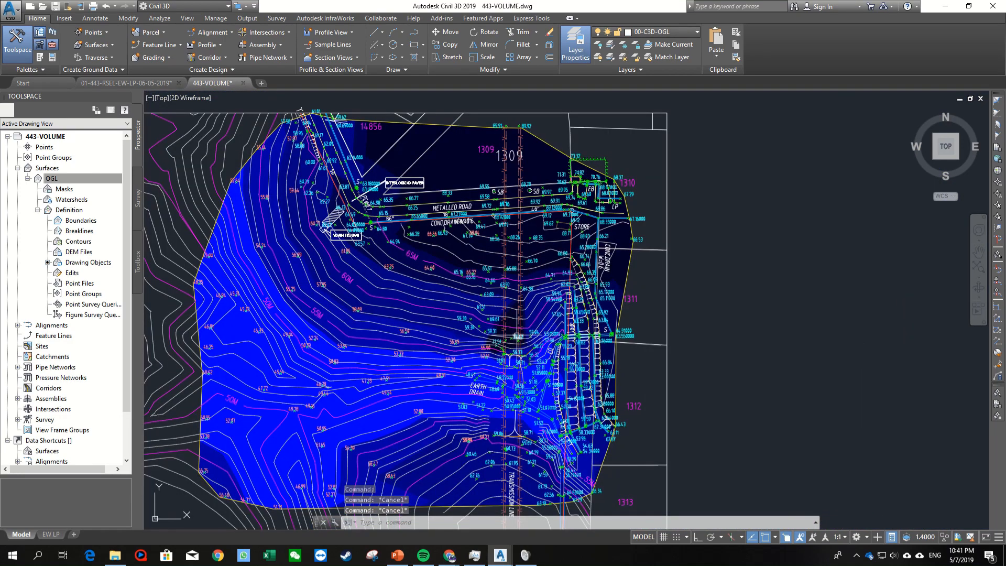
{"action": "scroll", "coordinate": [510, 323], "scroll_direction": "up", "scroll_amount": 4}
{"action": "scroll", "coordinate": [510, 323], "scroll_direction": "down", "scroll_amount": 5}
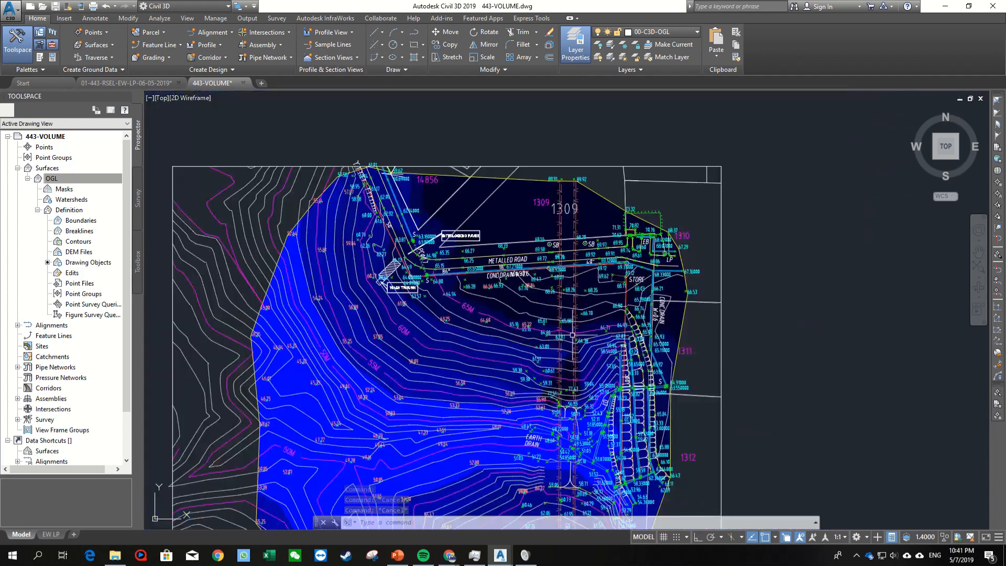
{"action": "left_click", "coordinate": [715, 273]}
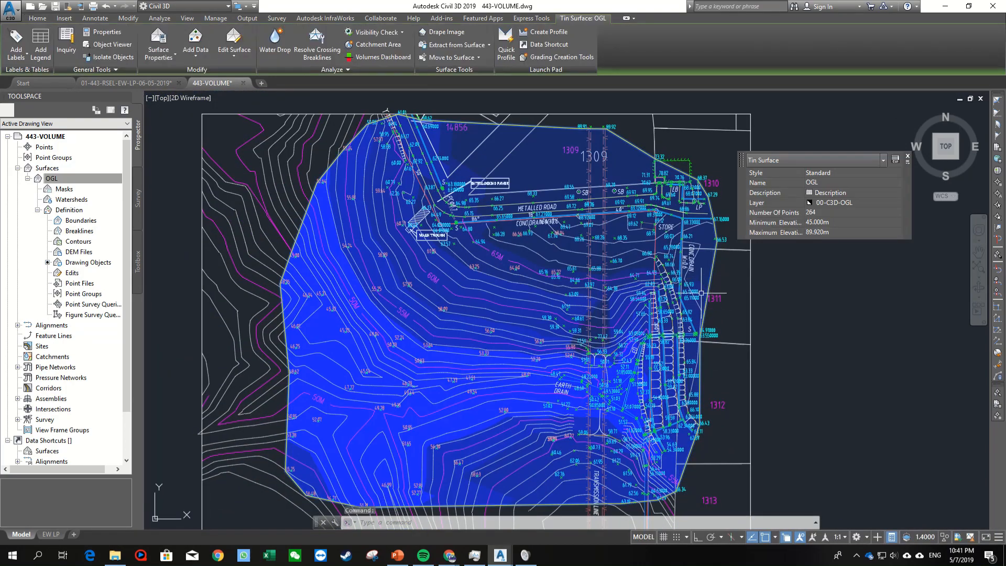
{"action": "key", "text": "Escape"}
{"action": "key", "text": "Escape"}
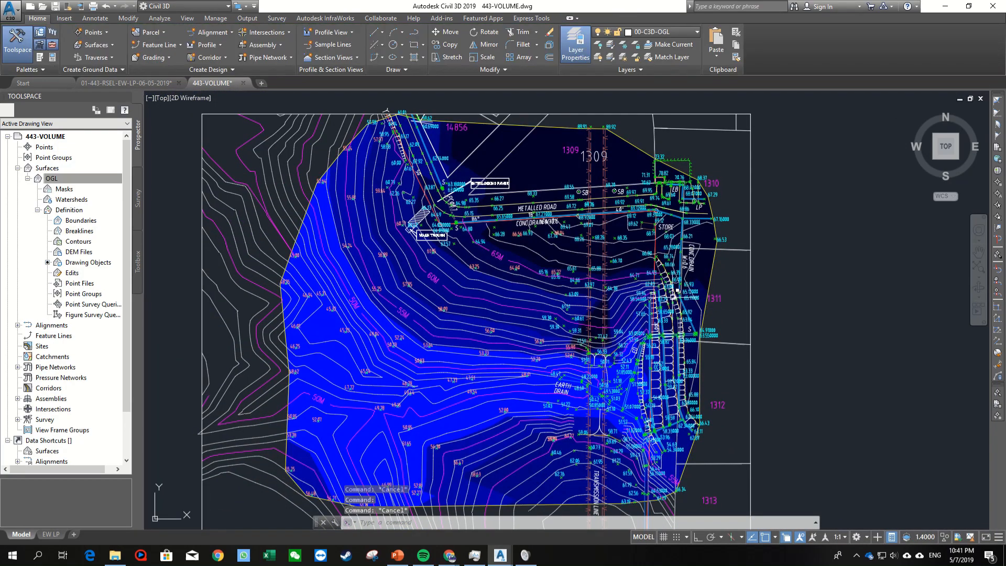
{"action": "scroll", "coordinate": [655, 249], "scroll_direction": "down", "scroll_amount": 2}
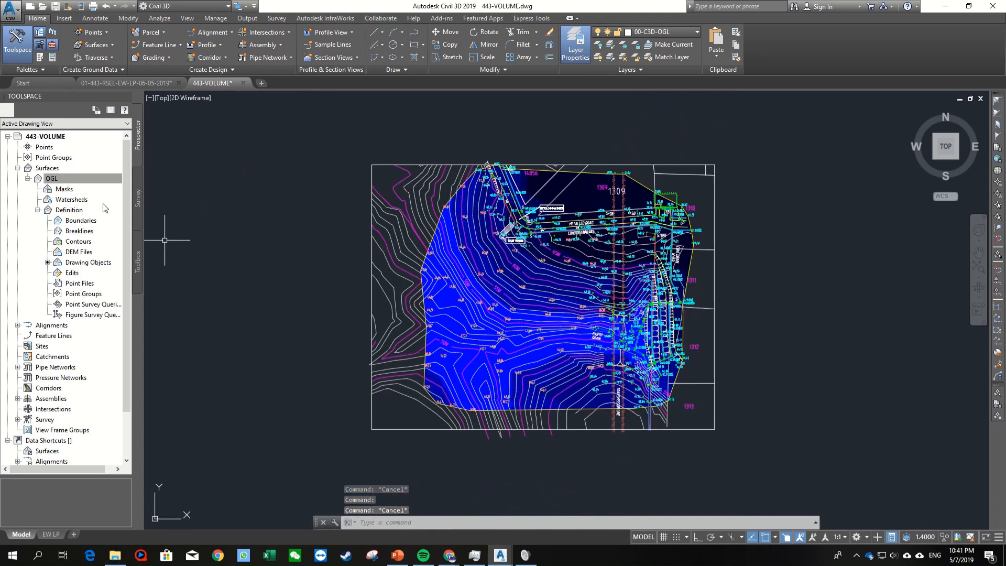
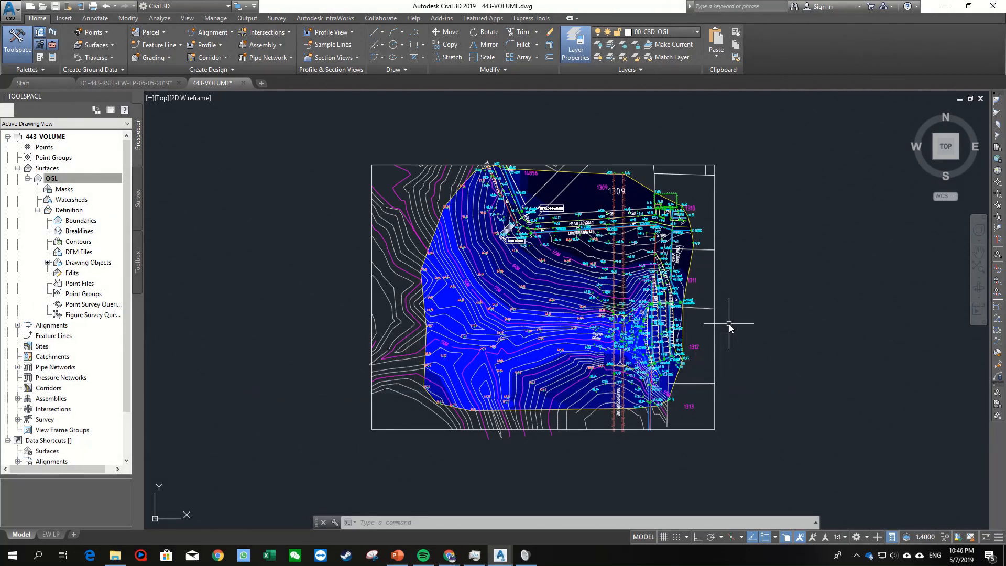
{"action": "left_click", "coordinate": [743, 324]}
{"action": "left_click", "coordinate": [743, 312]}
{"action": "left_click", "coordinate": [776, 235]}
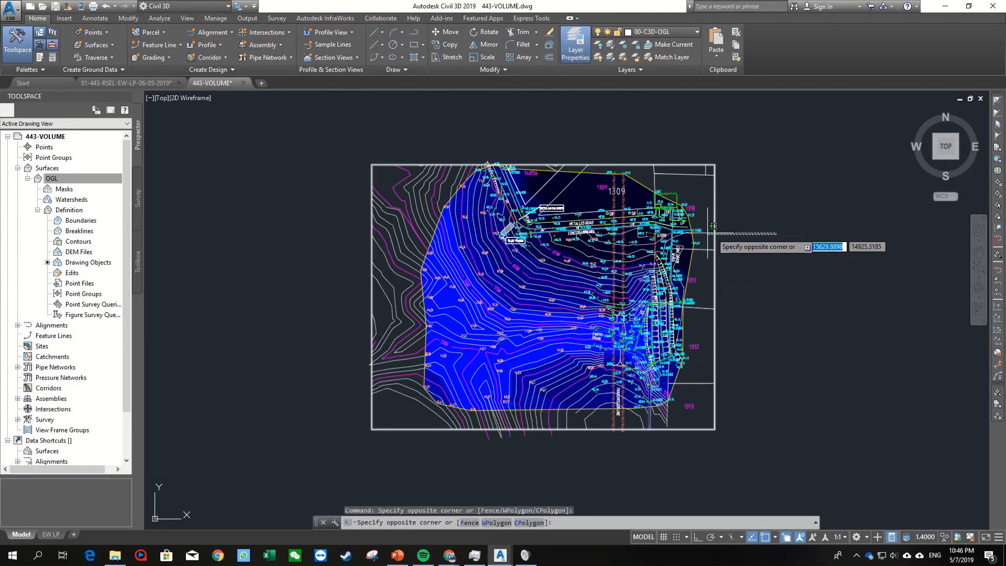
{"action": "left_click", "coordinate": [766, 221]}
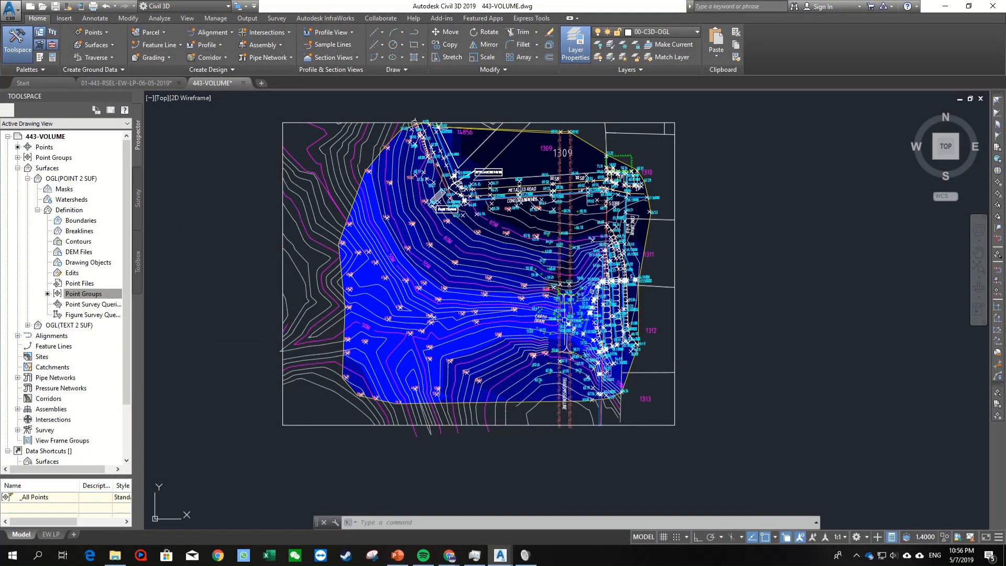
Step: Examine the level points and survey contours along the western boundary of the OGL(POINT 2 SUF) surface
{"action": "middle_click_drag", "start_coordinate": [555, 309], "coordinate": [626, 344]}
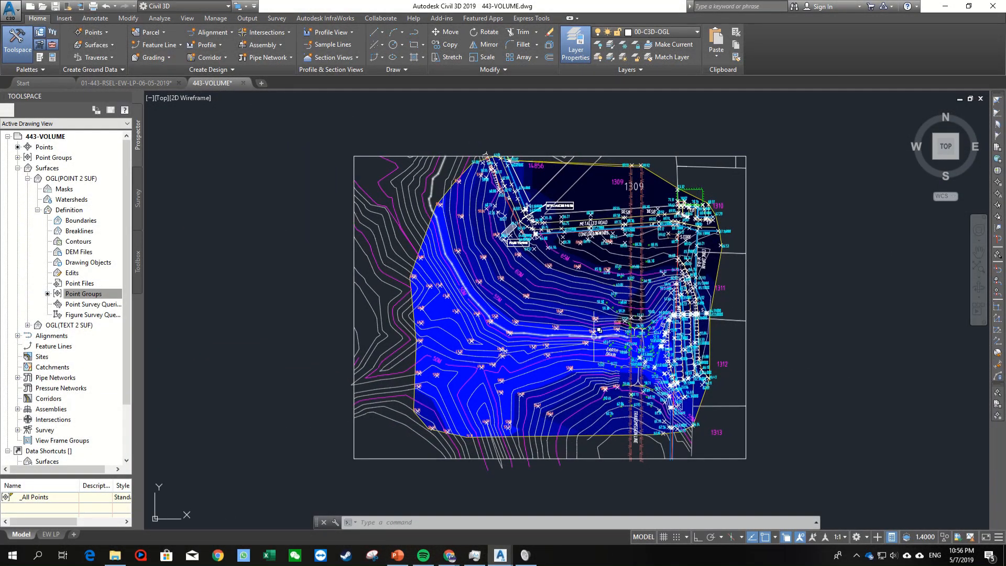
{"action": "scroll", "coordinate": [423, 280], "scroll_direction": "up", "scroll_amount": 5}
{"action": "scroll", "coordinate": [378, 225], "scroll_direction": "down", "scroll_amount": 3}
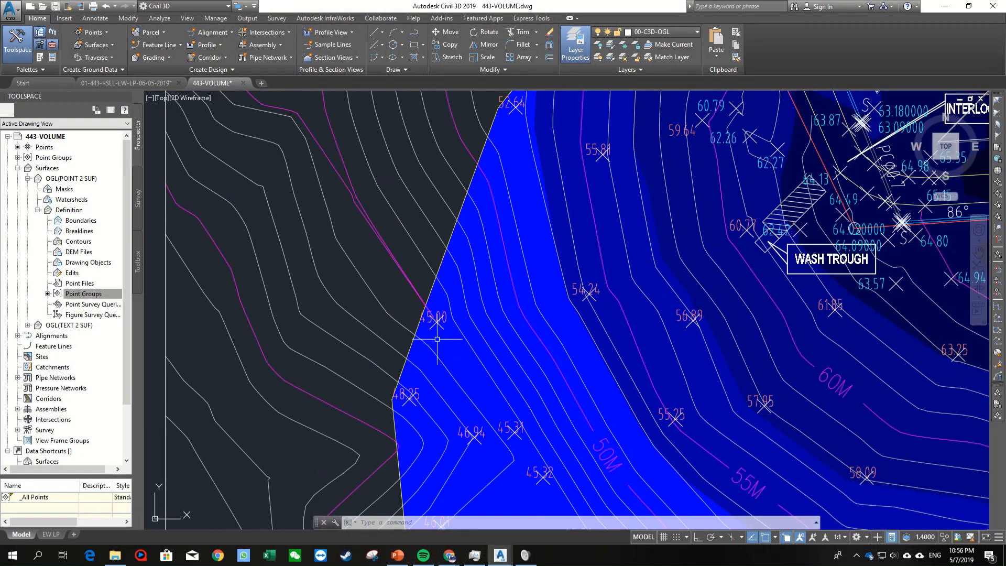
{"action": "scroll", "coordinate": [453, 246], "scroll_direction": "down", "scroll_amount": 1}
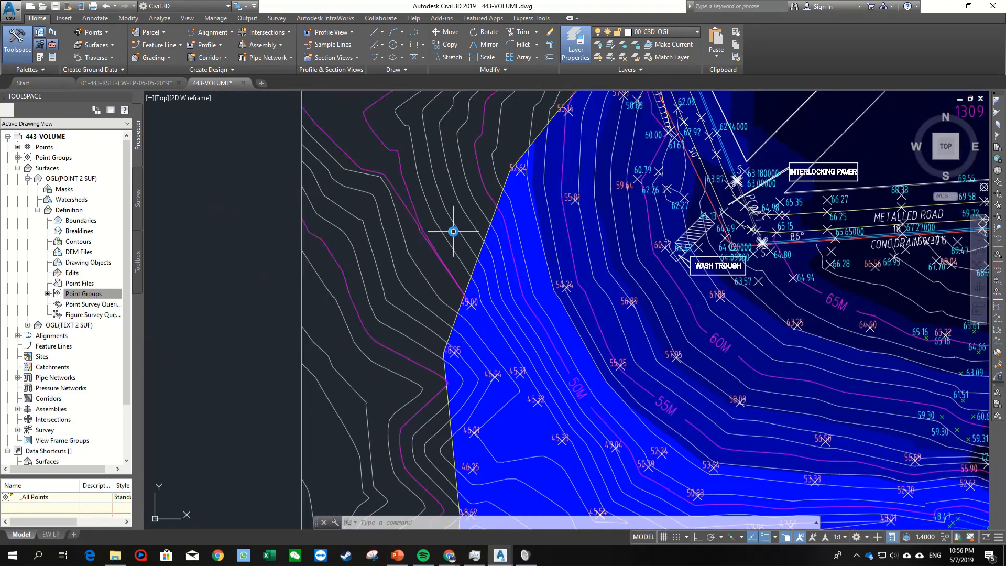
{"action": "scroll", "coordinate": [456, 314], "scroll_direction": "up", "scroll_amount": 2}
{"action": "scroll", "coordinate": [440, 278], "scroll_direction": "down", "scroll_amount": 4}
{"action": "scroll", "coordinate": [419, 239], "scroll_direction": "up", "scroll_amount": 4}
{"action": "scroll", "coordinate": [418, 238], "scroll_direction": "up", "scroll_amount": 3}
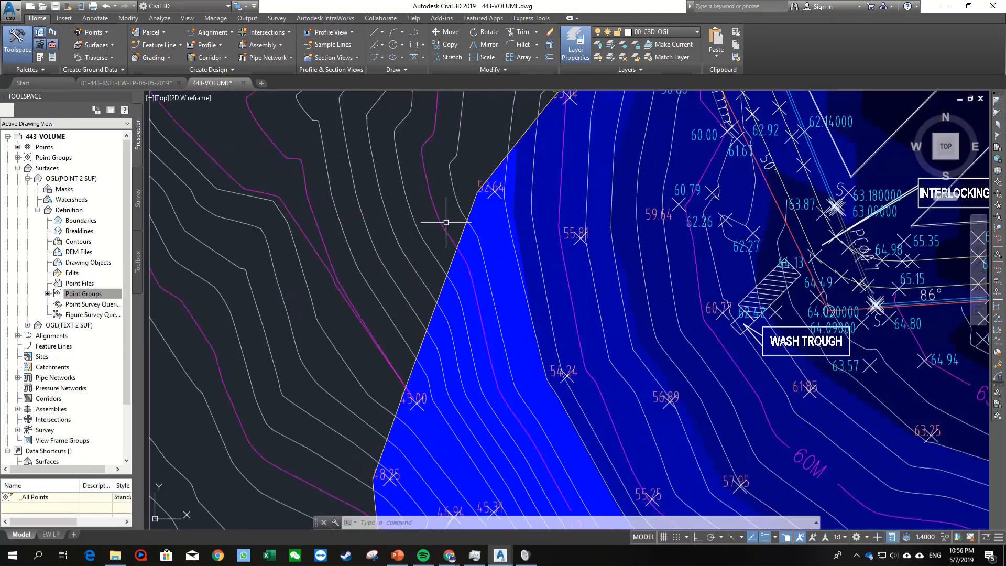
Step: Select the major contour crossing the surface's north-western boundary, inspect its type and vertices along its length, and clear the selection
{"action": "left_click", "coordinate": [444, 233]}
{"action": "middle_click_drag", "start_coordinate": [393, 241], "coordinate": [416, 314]}
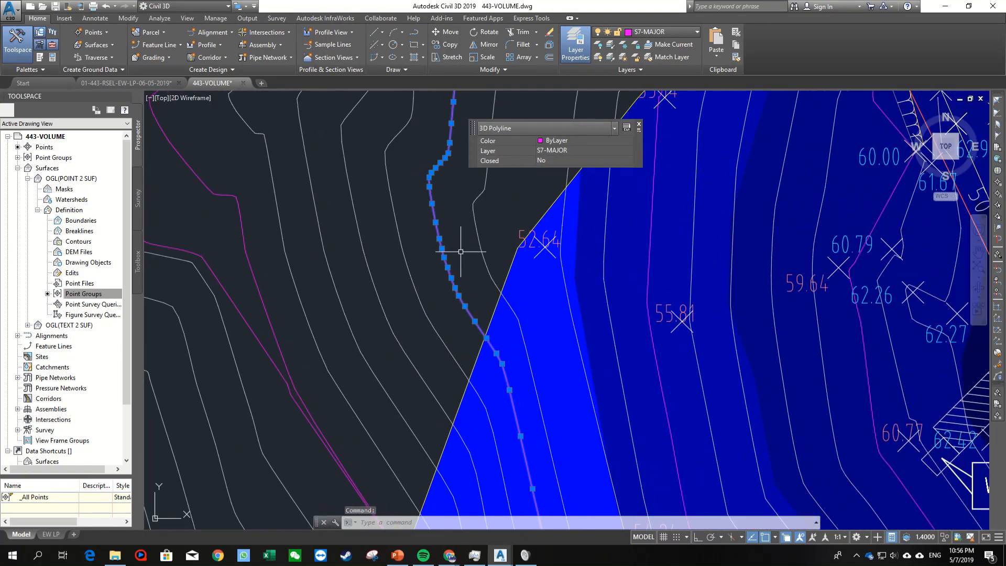
{"action": "scroll", "coordinate": [460, 251], "scroll_direction": "up", "scroll_amount": 4}
{"action": "middle_click_drag", "start_coordinate": [435, 261], "coordinate": [454, 310]}
{"action": "scroll", "coordinate": [433, 238], "scroll_direction": "down", "scroll_amount": 2}
{"action": "middle_click_drag", "start_coordinate": [431, 233], "coordinate": [468, 334]}
{"action": "scroll", "coordinate": [456, 314], "scroll_direction": "up", "scroll_amount": 2}
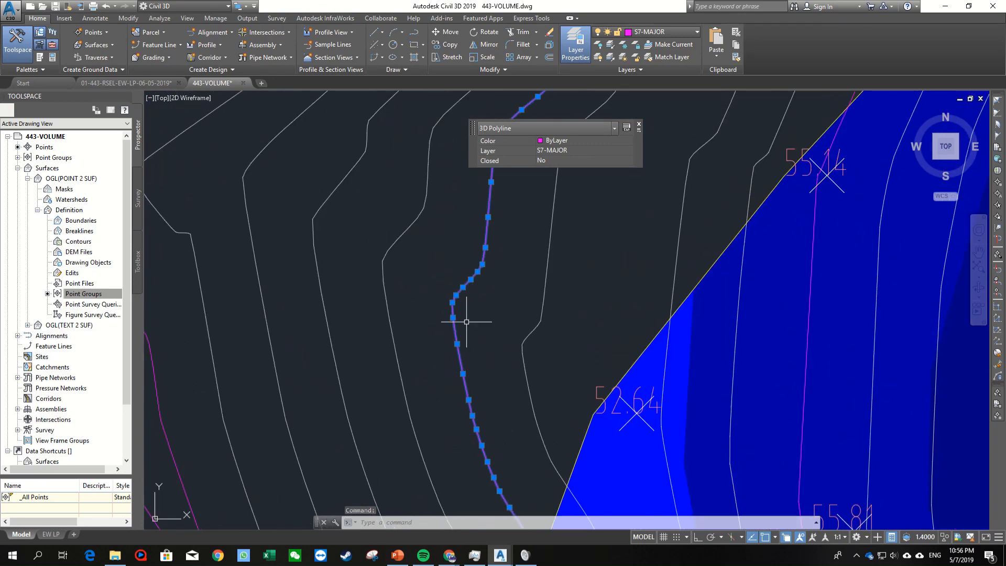
{"action": "scroll", "coordinate": [493, 218], "scroll_direction": "up", "scroll_amount": 5}
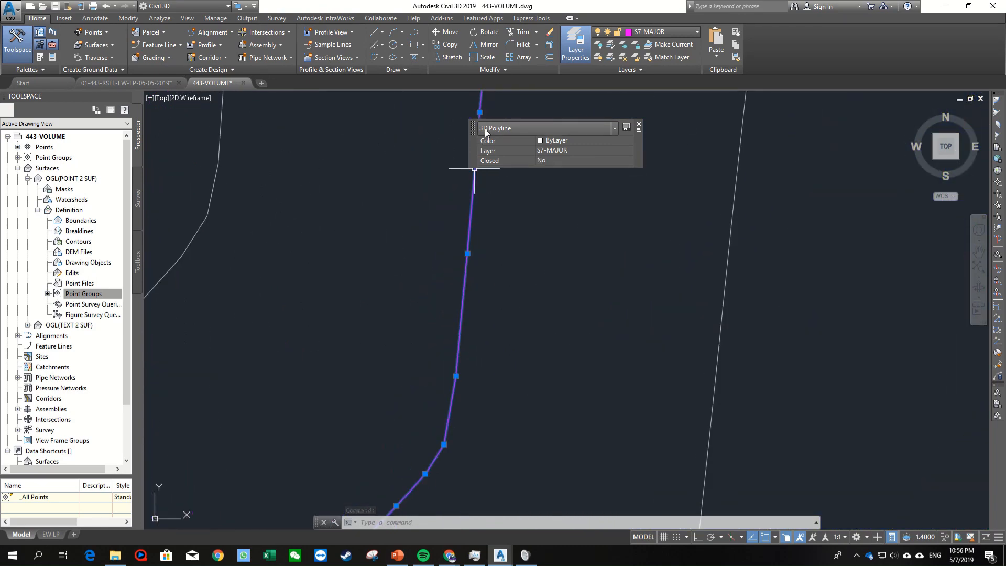
{"action": "scroll", "coordinate": [557, 292], "scroll_direction": "down", "scroll_amount": 3}
{"action": "scroll", "coordinate": [568, 321], "scroll_direction": "up", "scroll_amount": 2}
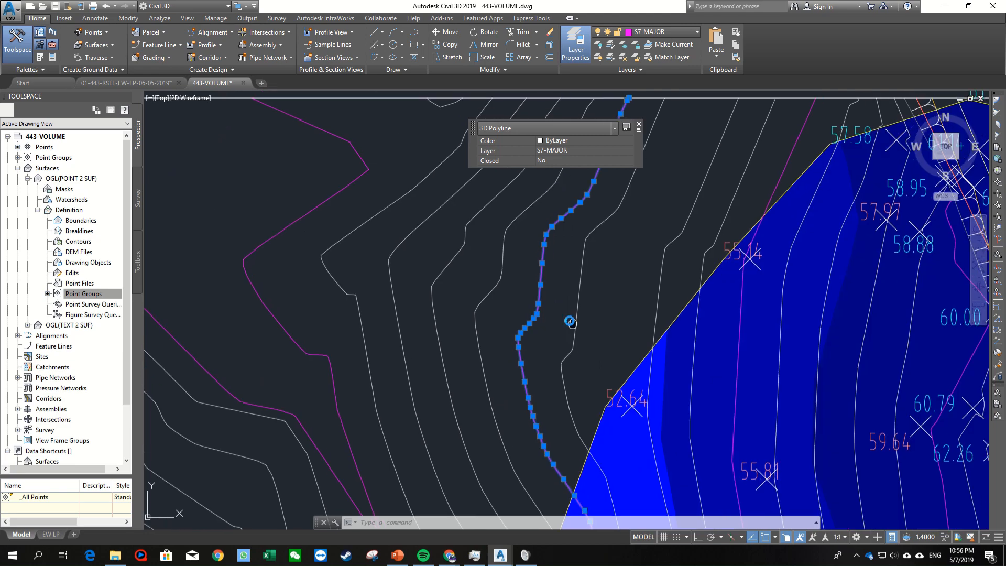
{"action": "key", "text": "Escape"}
Step: Select neighbouring S7-MAJOR and S7-MINOR contours west of the surface, plus all similar 3D polylines in the drawing
{"action": "left_click", "coordinate": [586, 292]}
{"action": "left_click", "coordinate": [524, 275]}
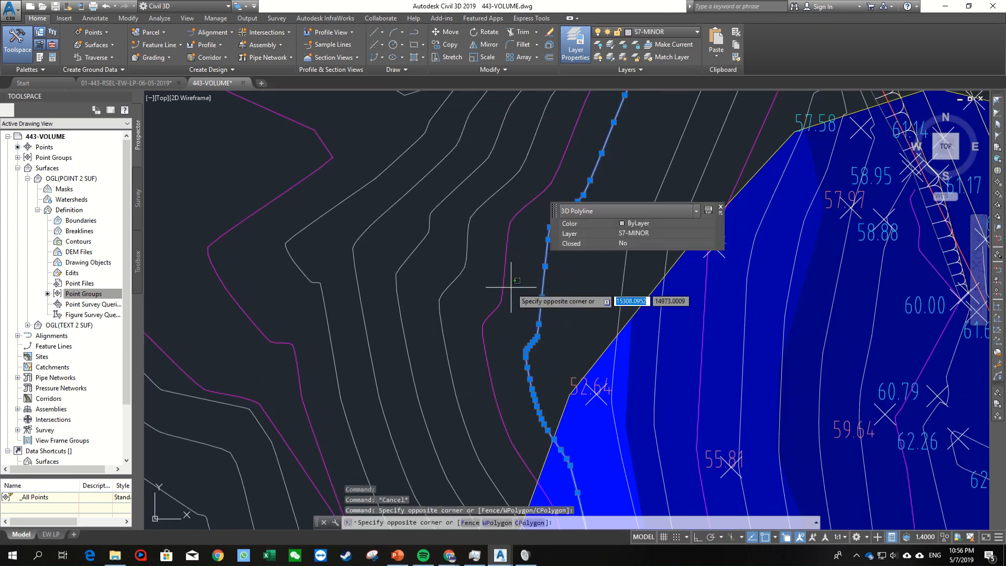
{"action": "left_click", "coordinate": [545, 285]}
{"action": "left_click", "coordinate": [425, 301]}
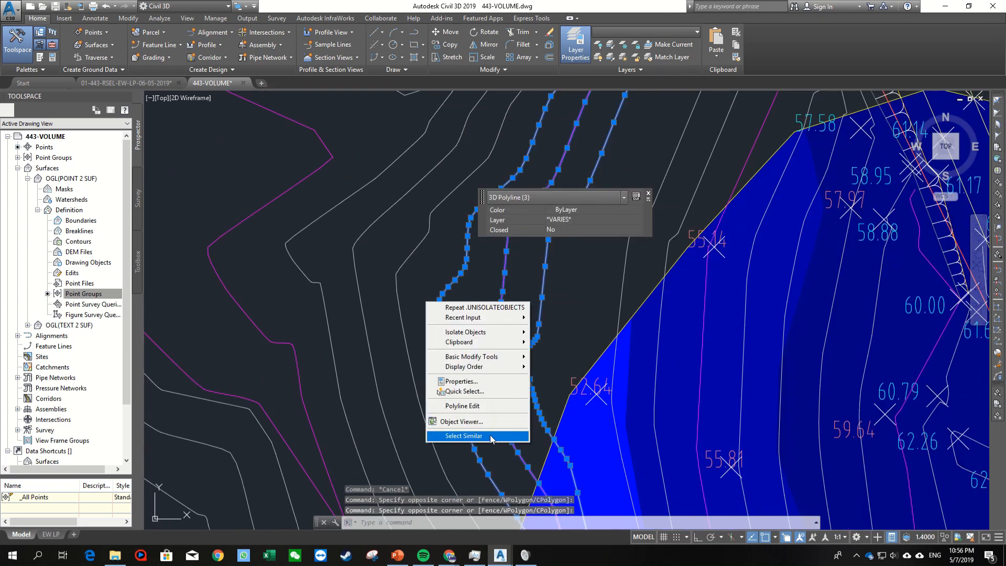
{"action": "left_click", "coordinate": [464, 435]}
{"action": "scroll", "coordinate": [449, 209], "scroll_direction": "down", "scroll_amount": 10}
{"action": "scroll", "coordinate": [523, 259], "scroll_direction": "up", "scroll_amount": 2}
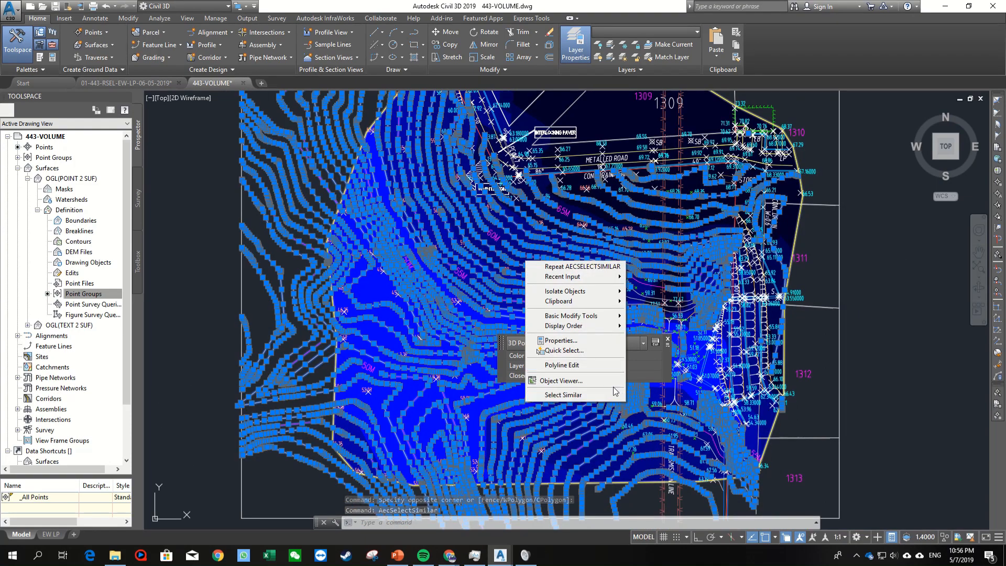
Step: Examine the selected contours in the Object Viewer, orbiting them from several angles, and close the viewer
{"action": "left_click", "coordinate": [607, 381]}
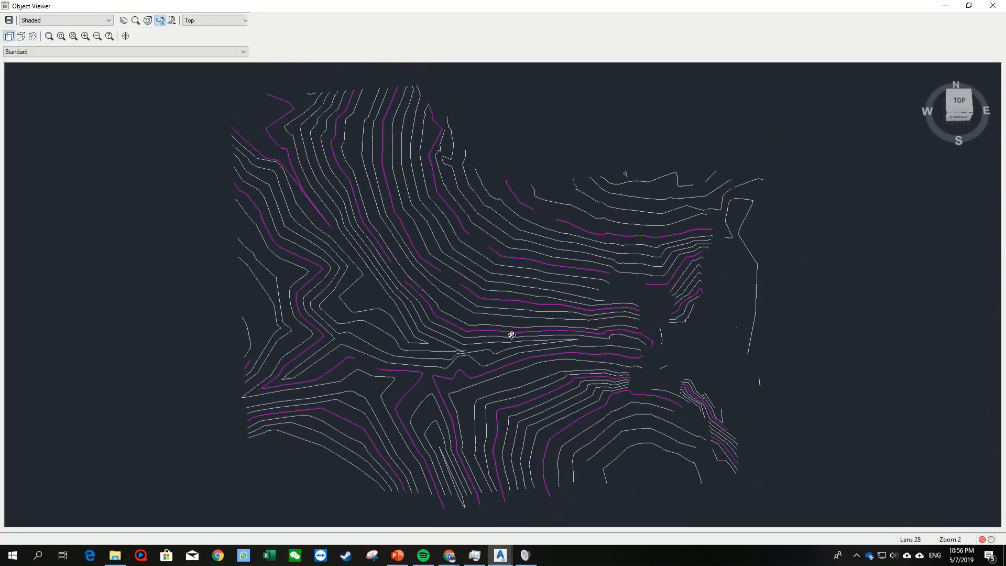
{"action": "left_click_drag", "start_coordinate": [512, 336], "coordinate": [542, 316]}
{"action": "left_click_drag", "start_coordinate": [464, 213], "coordinate": [461, 255]}
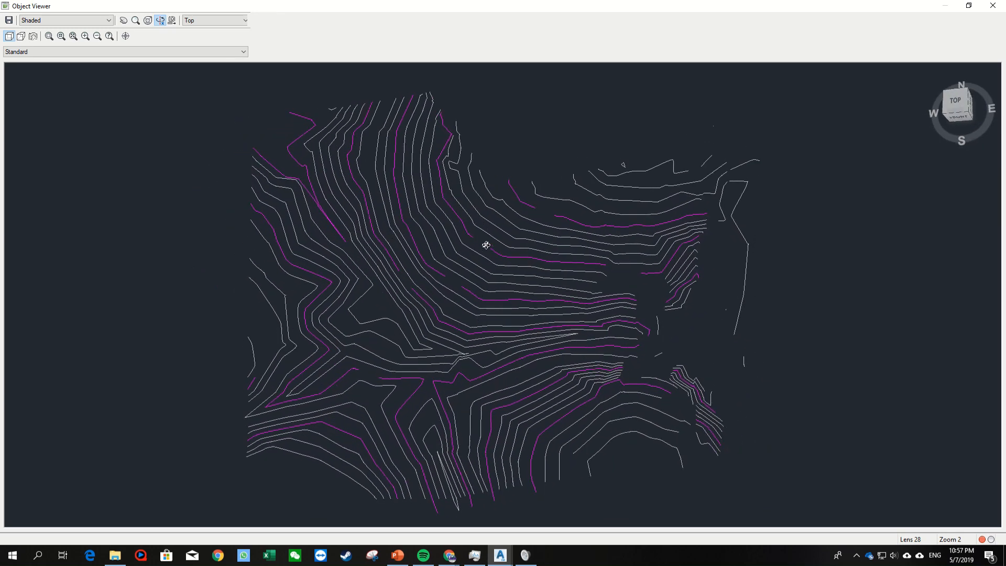
{"action": "left_click_drag", "start_coordinate": [596, 294], "coordinate": [720, 309]}
{"action": "left_click_drag", "start_coordinate": [567, 373], "coordinate": [463, 298]}
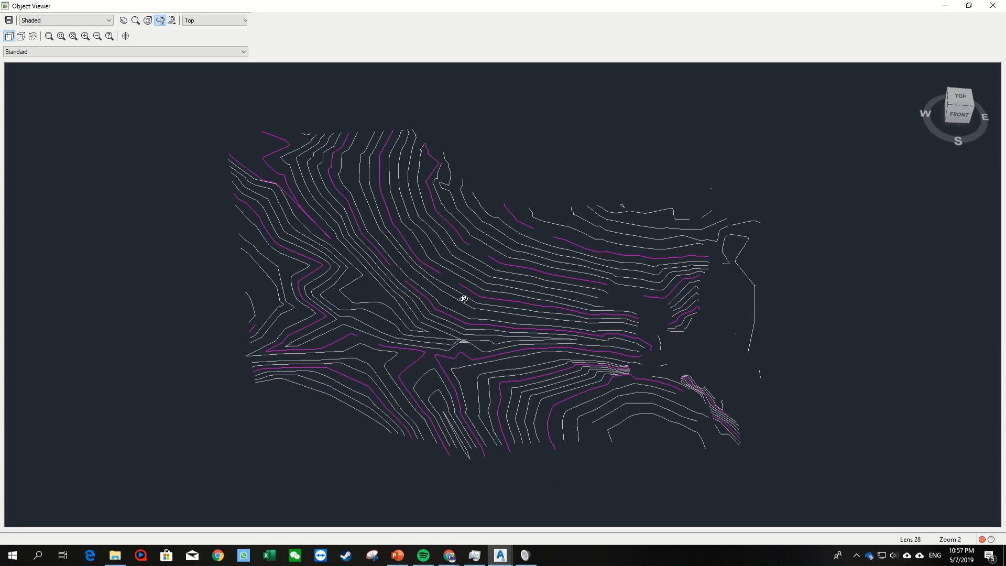
{"action": "left_click_drag", "start_coordinate": [496, 364], "coordinate": [562, 344]}
{"action": "left_click_drag", "start_coordinate": [556, 367], "coordinate": [546, 345]}
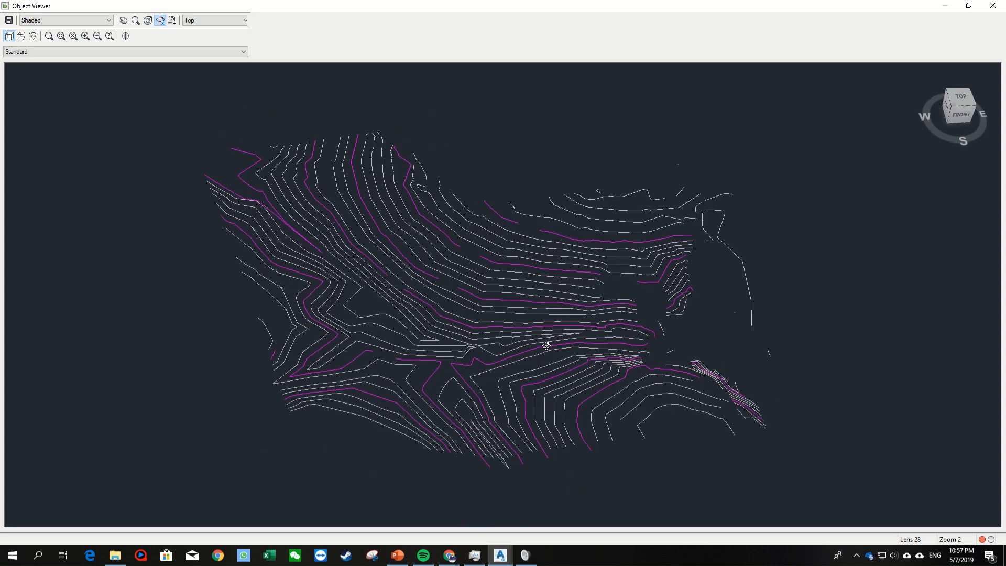
{"action": "key", "text": "Escape"}
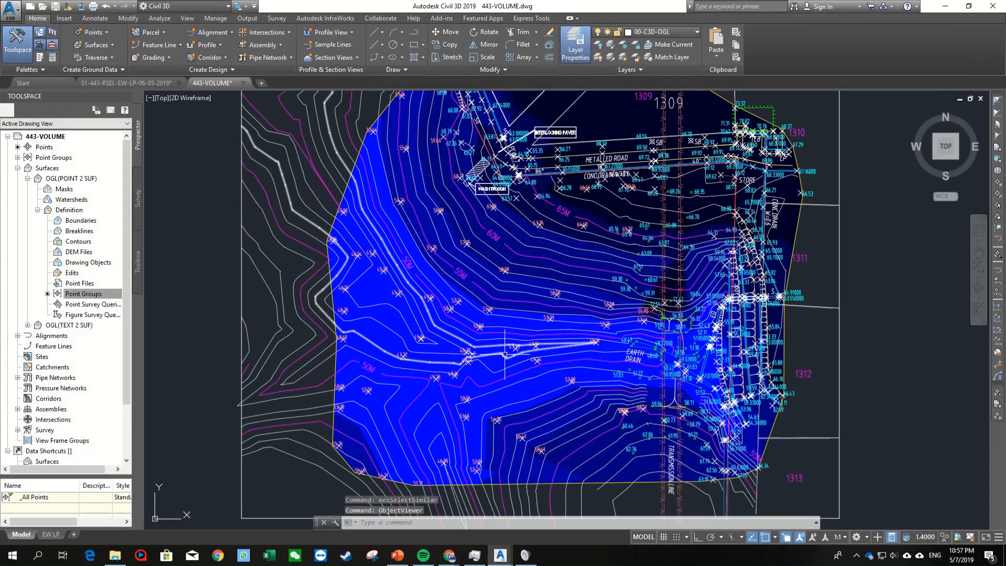
Step: Select several major and minor contours beyond the surface's north-western boundary and extend the selection to all similar 3D polylines
{"action": "scroll", "coordinate": [492, 324], "scroll_direction": "down", "scroll_amount": 2}
{"action": "middle_click_drag", "start_coordinate": [397, 179], "coordinate": [441, 211]}
{"action": "scroll", "coordinate": [441, 210], "scroll_direction": "up", "scroll_amount": 2}
{"action": "scroll", "coordinate": [441, 210], "scroll_direction": "up", "scroll_amount": 4}
{"action": "left_click", "coordinate": [415, 224]}
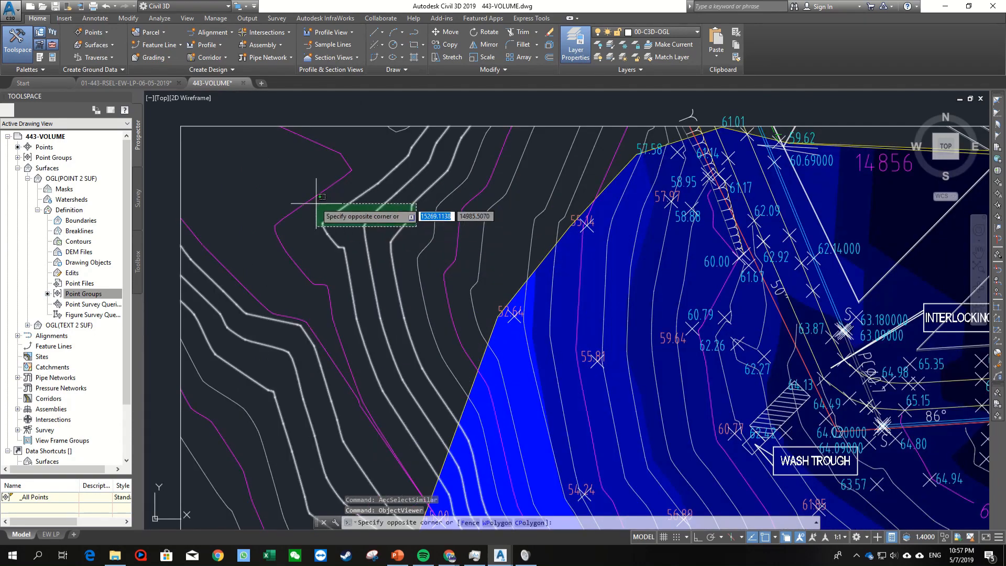
{"action": "left_click", "coordinate": [304, 196]}
{"action": "right_click", "coordinate": [303, 195]}
{"action": "left_click", "coordinate": [376, 330]}
{"action": "scroll", "coordinate": [390, 321], "scroll_direction": "down", "scroll_amount": 4}
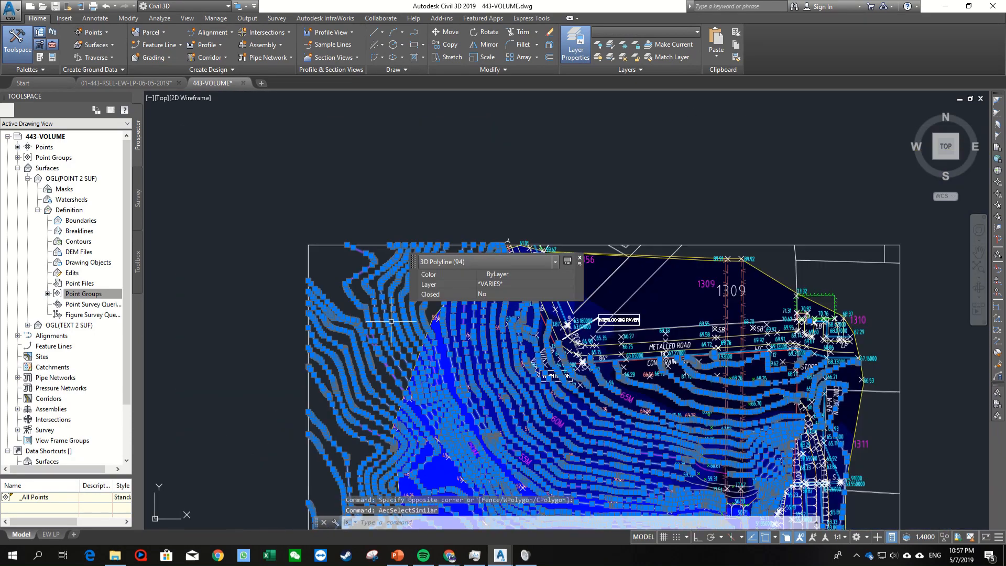
Step: Isolate the selected contour polylines so that only they are displayed
{"action": "middle_click_drag", "start_coordinate": [439, 372], "coordinate": [325, 116]}
{"action": "right_click", "coordinate": [364, 186]}
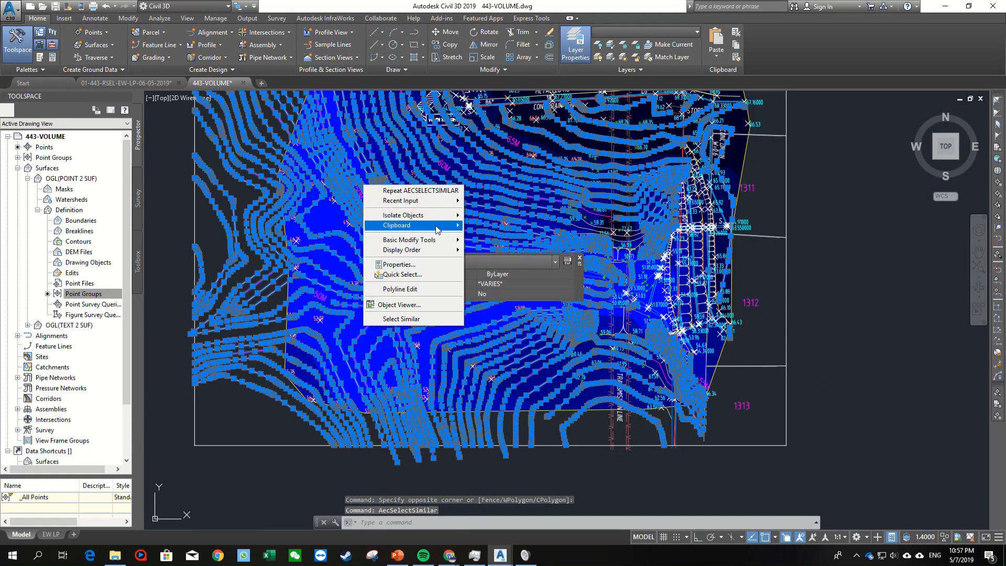
{"action": "mouse_move", "coordinate": [441, 219]}
{"action": "left_click", "coordinate": [505, 216]}
{"action": "scroll", "coordinate": [551, 285], "scroll_direction": "down", "scroll_amount": 3}
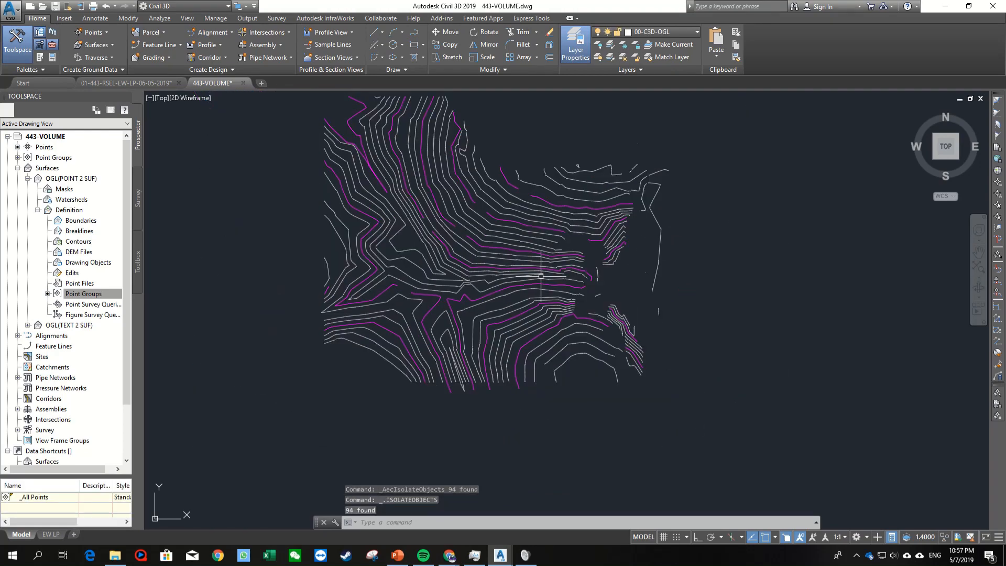
Step: Select the tiny isolated fragment near the eastern contour to check its object type and layer, and clear the selection
{"action": "scroll", "coordinate": [632, 277], "scroll_direction": "up", "scroll_amount": 4}
{"action": "scroll", "coordinate": [550, 272], "scroll_direction": "up", "scroll_amount": 6}
{"action": "left_click", "coordinate": [678, 303]}
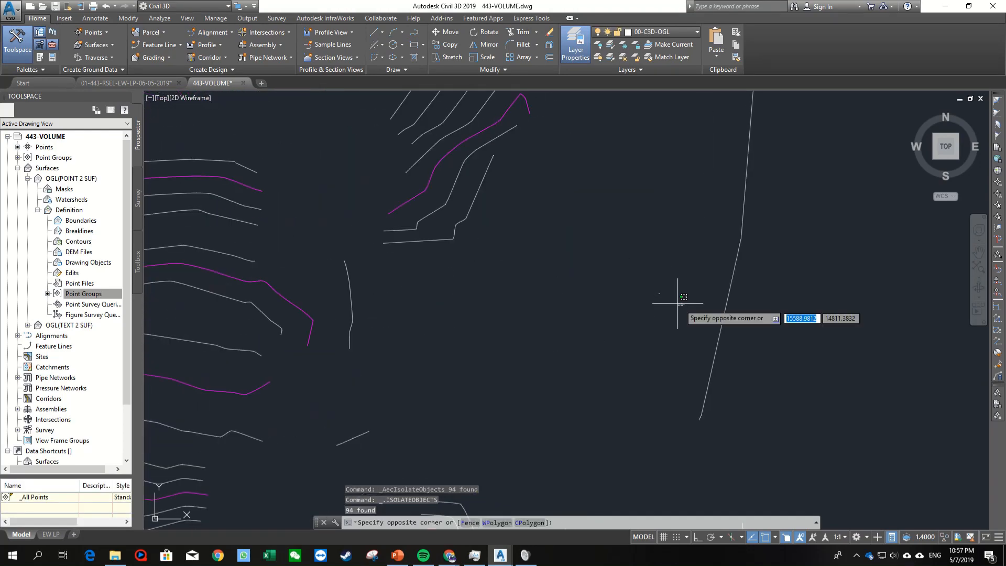
{"action": "left_click", "coordinate": [623, 278]}
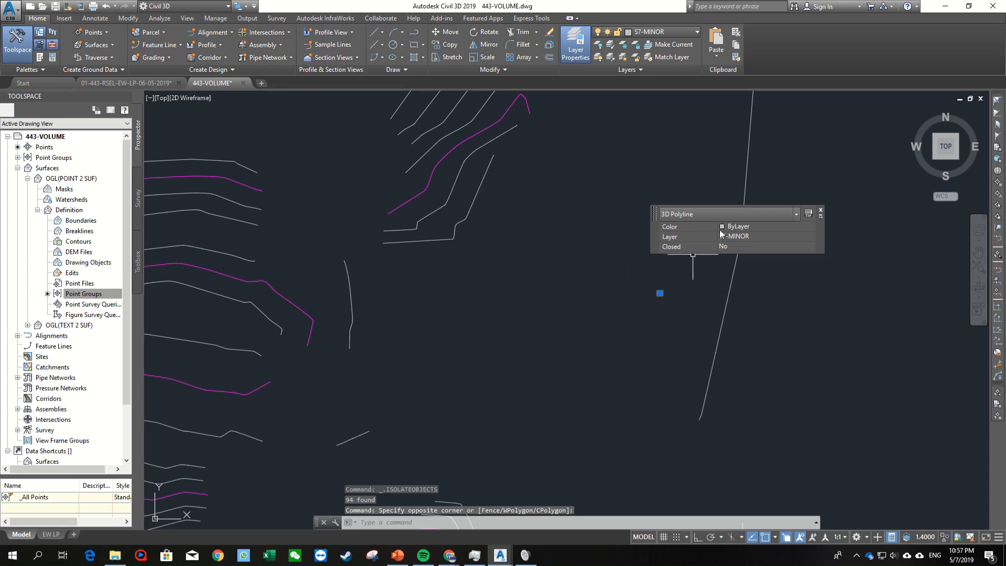
{"action": "key", "text": "Escape"}
{"action": "scroll", "coordinate": [618, 314], "scroll_direction": "down", "scroll_amount": 8}
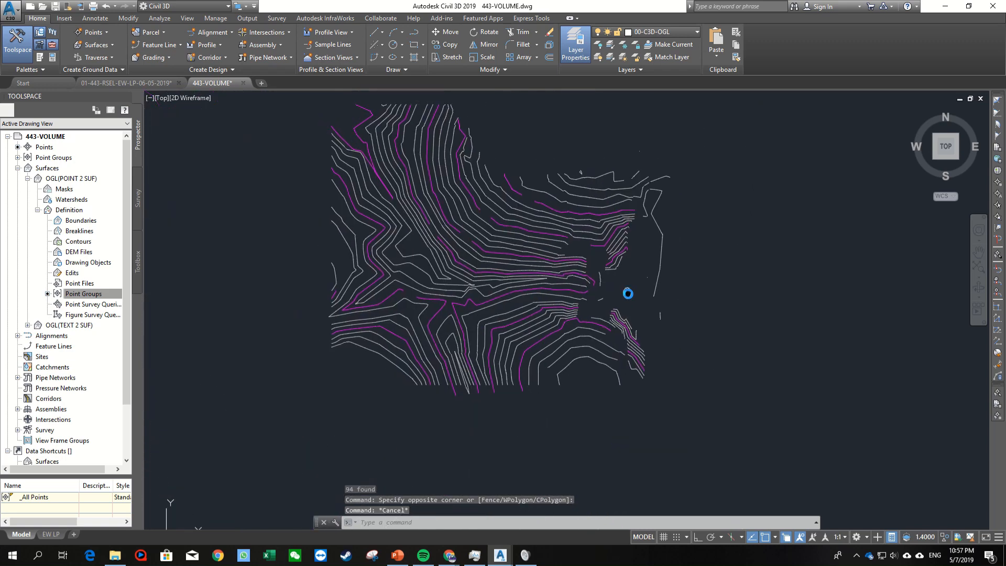
Step: Select one major contour and the whole set of isolated contours in turn to check their object type, clearing each selection
{"action": "scroll", "coordinate": [470, 184], "scroll_direction": "up", "scroll_amount": 6}
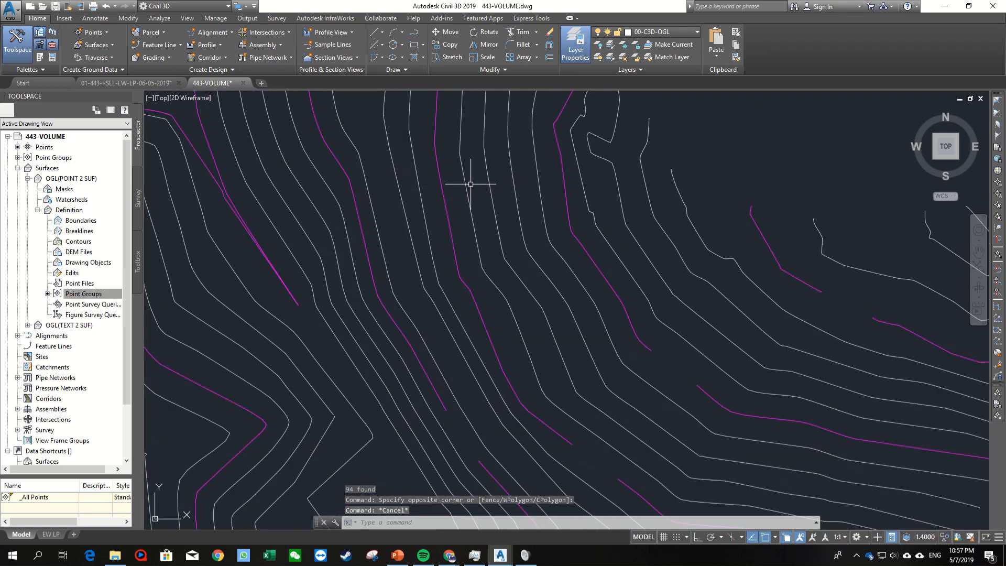
{"action": "left_click", "coordinate": [563, 176]}
{"action": "key", "text": "Escape"}
{"action": "scroll", "coordinate": [531, 197], "scroll_direction": "down", "scroll_amount": 5}
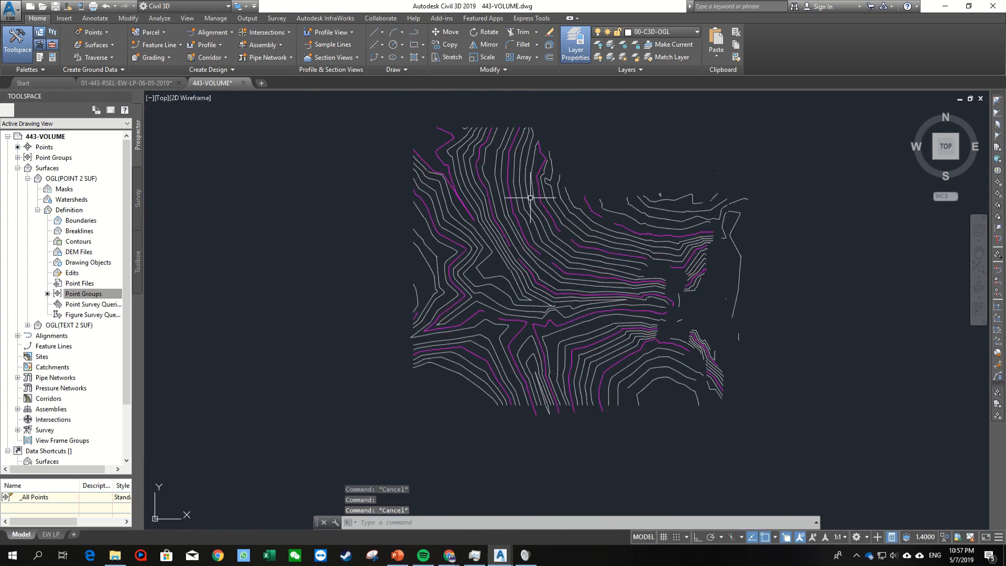
{"action": "left_click", "coordinate": [776, 433]}
{"action": "left_click", "coordinate": [374, 90]}
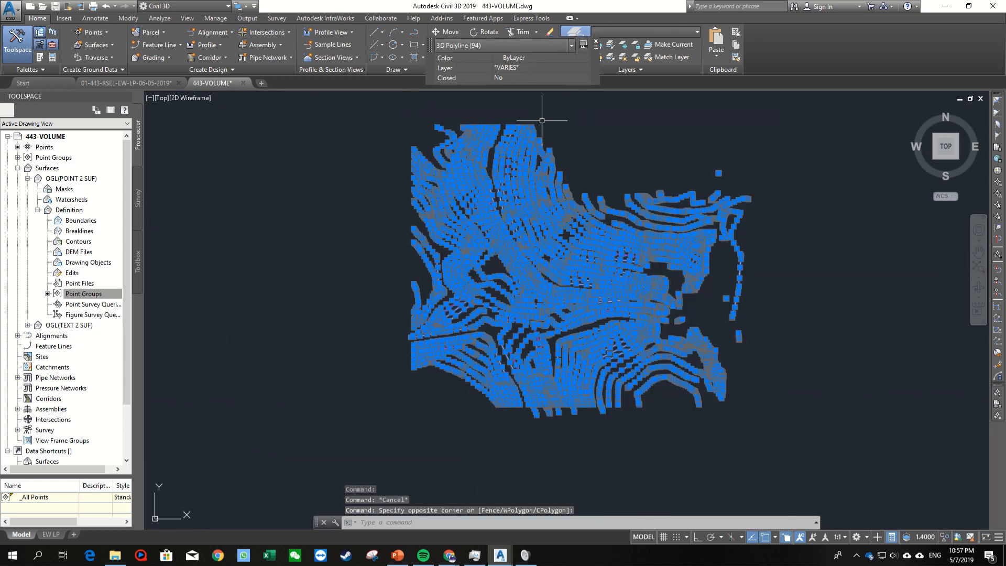
{"action": "key", "text": "Escape"}
Step: Select the central major contour near its southern end, check its 3D polyline properties and vertices, and clear the selection
{"action": "scroll", "coordinate": [573, 248], "scroll_direction": "up", "scroll_amount": 8}
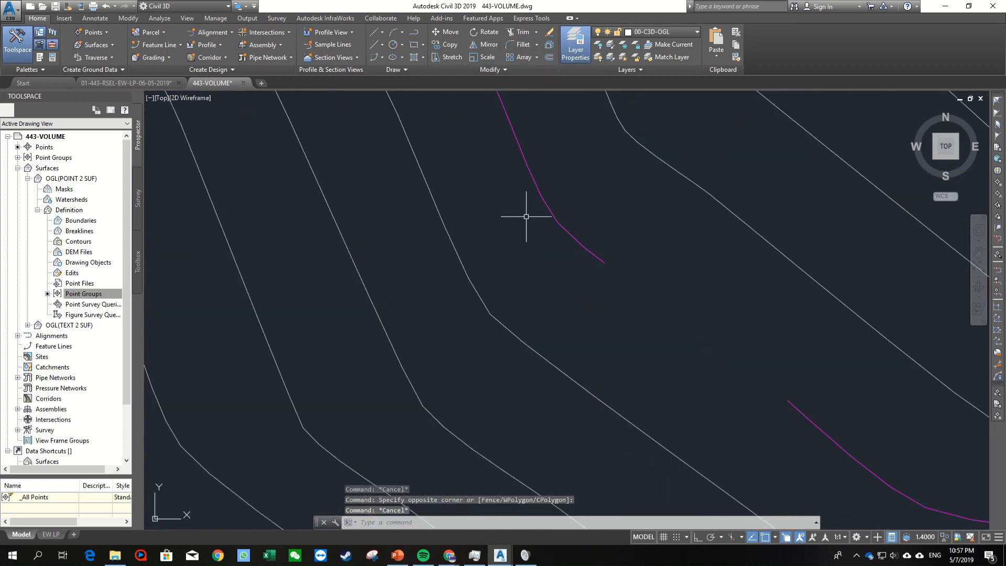
{"action": "left_click", "coordinate": [559, 221]}
{"action": "scroll", "coordinate": [560, 252], "scroll_direction": "down", "scroll_amount": 4}
{"action": "key", "text": "Escape"}
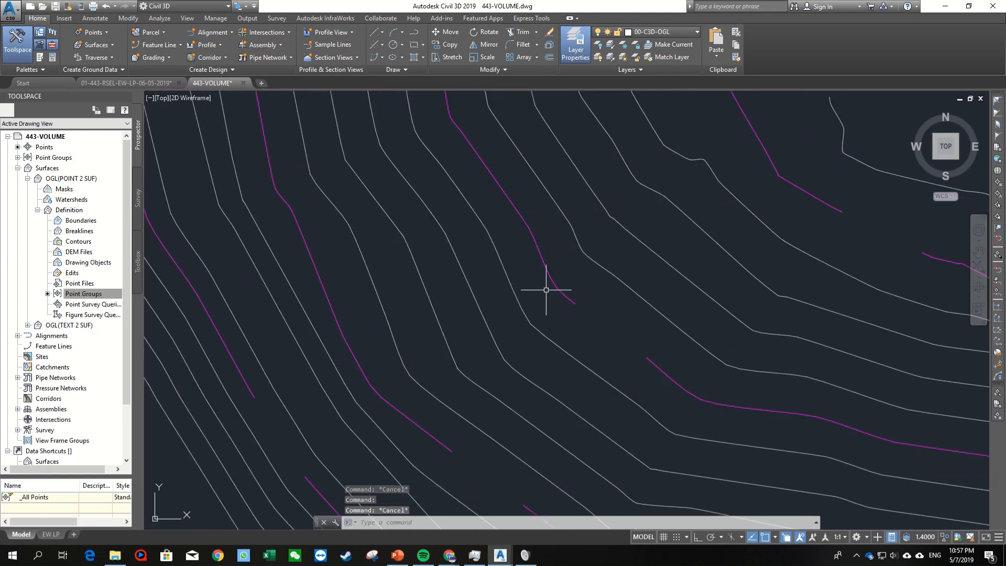
{"action": "scroll", "coordinate": [566, 303], "scroll_direction": "up", "scroll_amount": 2}
{"action": "left_click", "coordinate": [578, 299]}
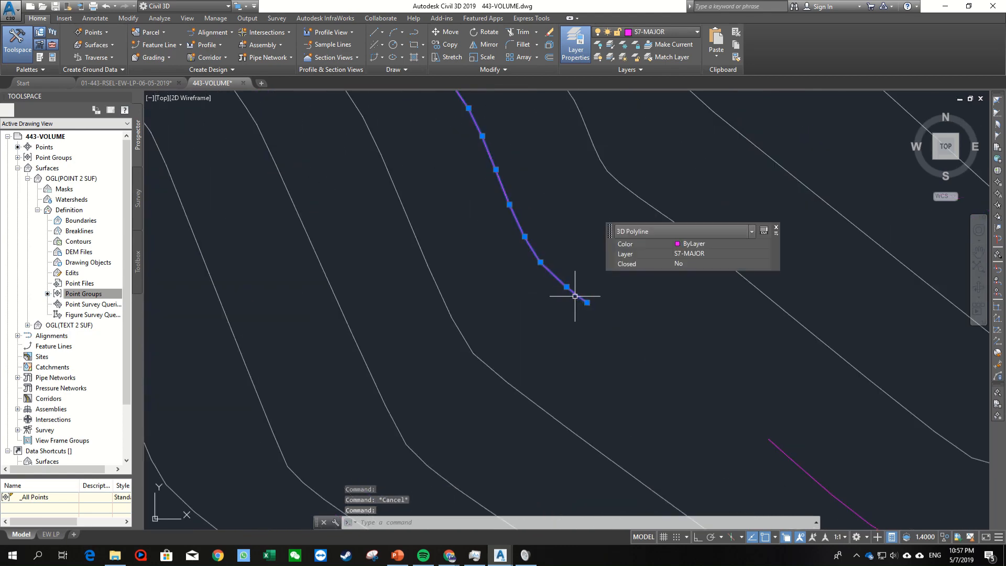
{"action": "scroll", "coordinate": [543, 304], "scroll_direction": "down", "scroll_amount": 5}
{"action": "key", "text": "Escape"}
Step: Reselect the central major contour, clear it, and follow its course northward among the neighbouring contours
{"action": "scroll", "coordinate": [526, 318], "scroll_direction": "up", "scroll_amount": 6}
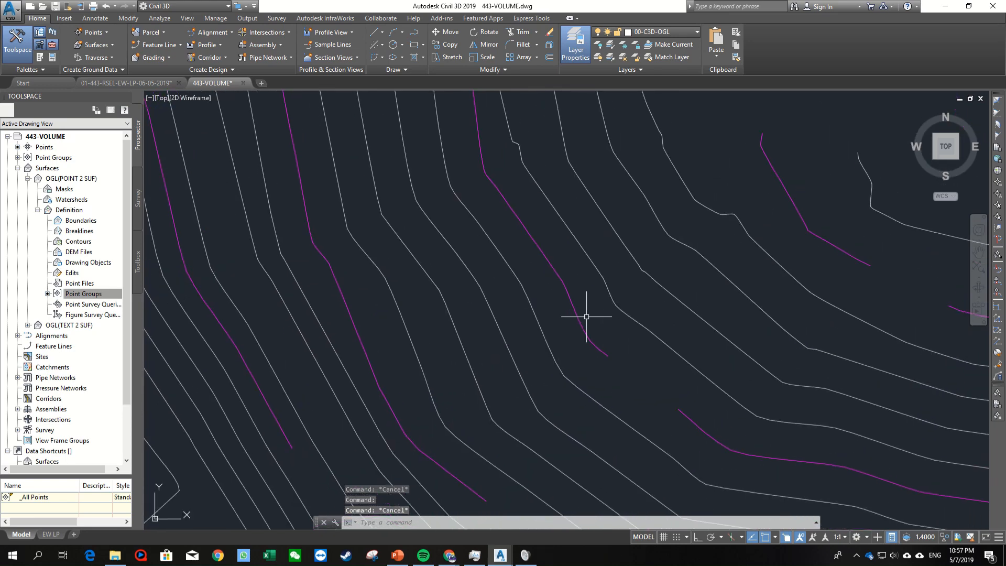
{"action": "scroll", "coordinate": [586, 317], "scroll_direction": "up", "scroll_amount": 4}
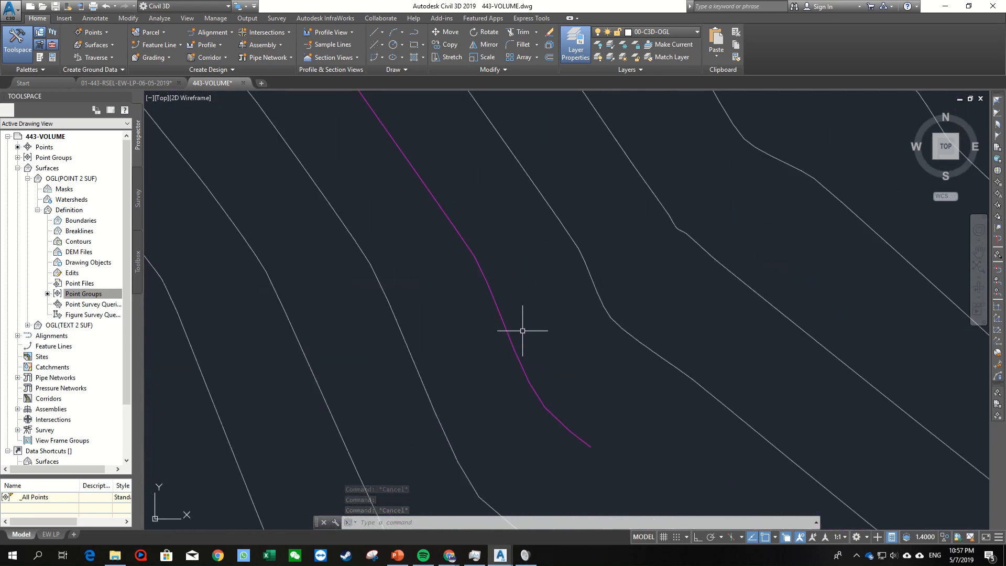
{"action": "left_click", "coordinate": [513, 331]}
{"action": "scroll", "coordinate": [497, 331], "scroll_direction": "down", "scroll_amount": 5}
{"action": "key", "text": "Escape"}
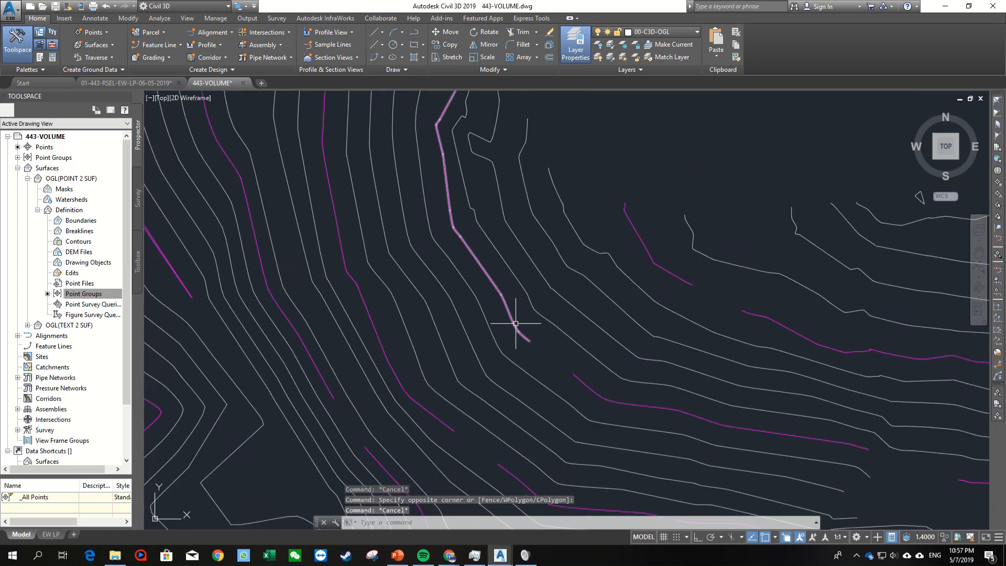
{"action": "middle_click_drag", "start_coordinate": [515, 323], "coordinate": [546, 381]}
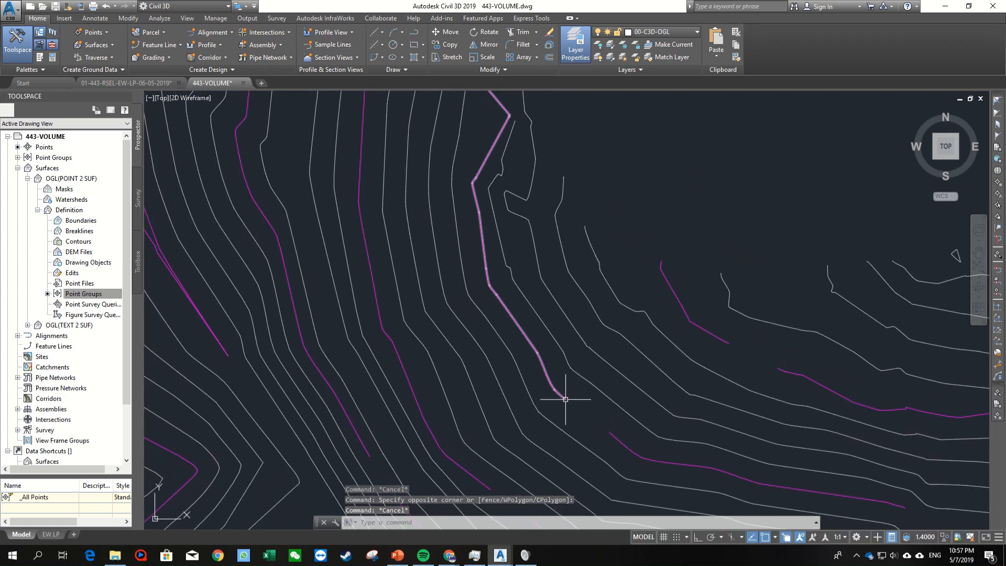
{"action": "middle_click_drag", "start_coordinate": [470, 156], "coordinate": [491, 228]}
{"action": "middle_click_drag", "start_coordinate": [515, 385], "coordinate": [503, 332]}
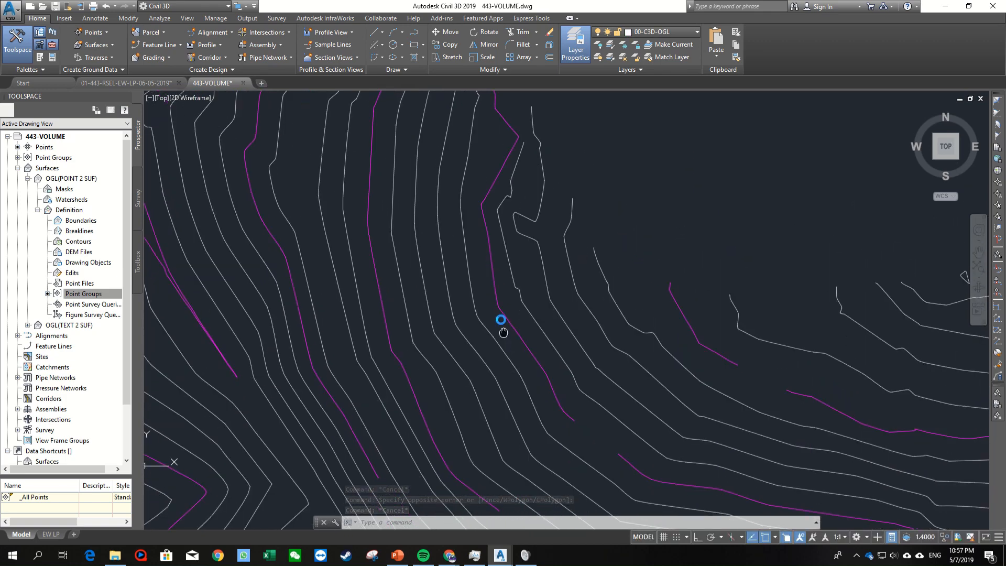
Step: Place a single point on the central major contour with the POINT command, just above its southern bend
{"action": "scroll", "coordinate": [501, 319], "scroll_direction": "up", "scroll_amount": 5}
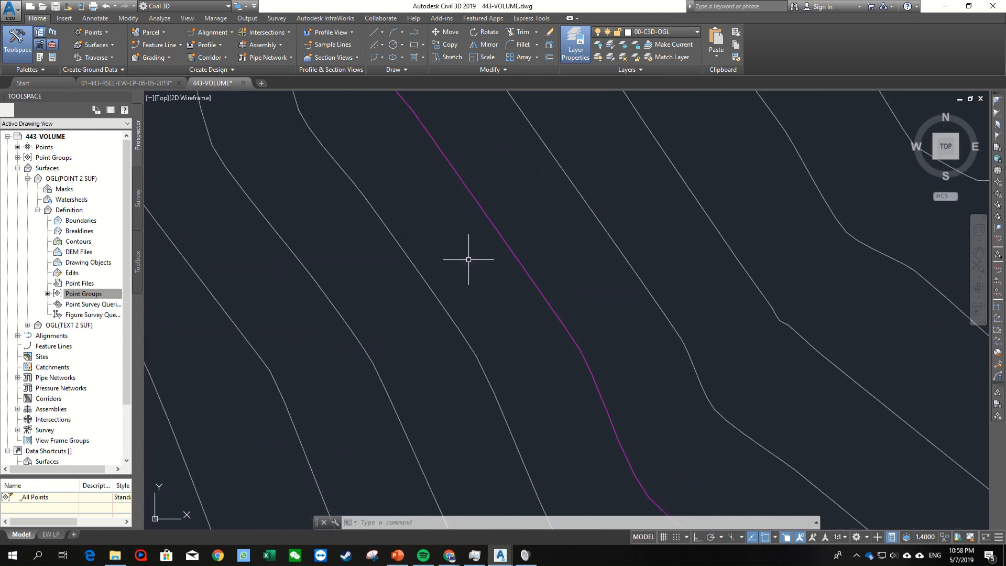
{"action": "type", "text": "T"}
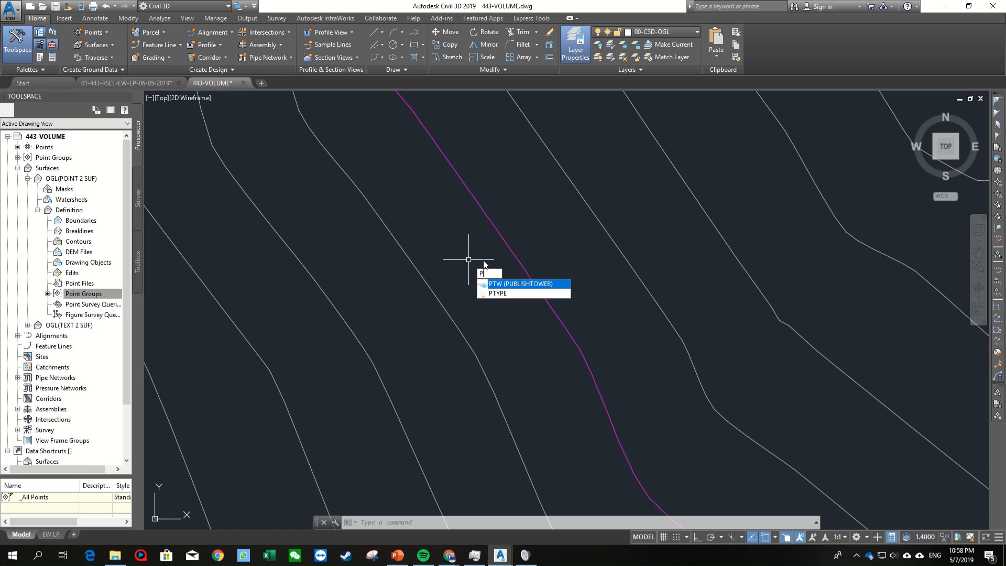
{"action": "type", "text": "OINT"}
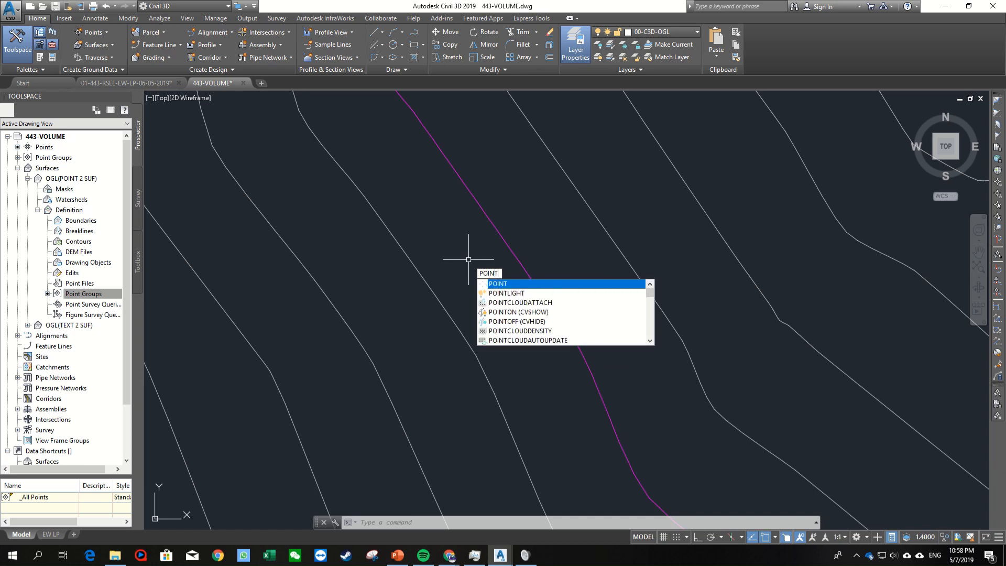
{"action": "key", "text": "Return"}
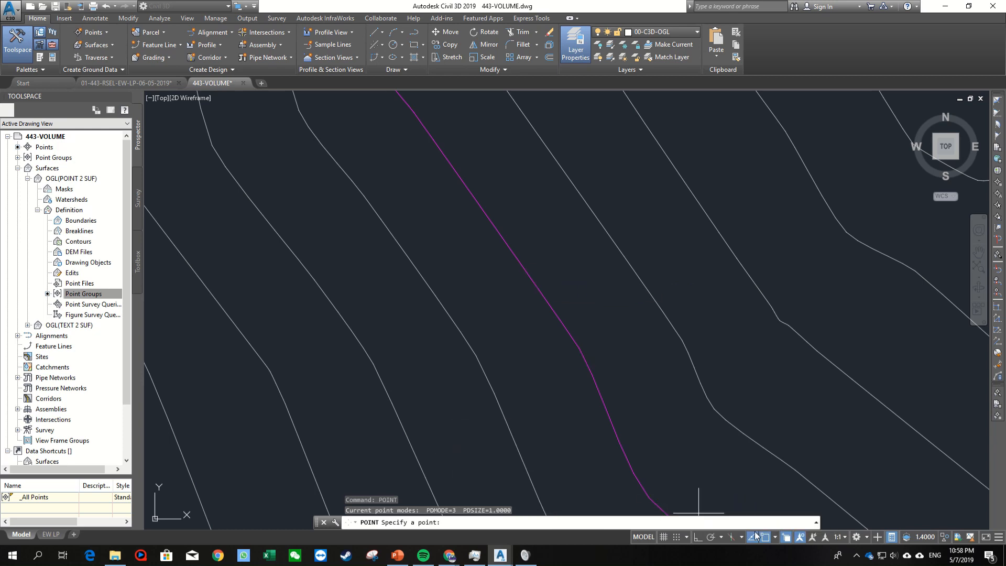
{"action": "left_click", "coordinate": [560, 320]}
{"action": "key", "text": "Escape"}
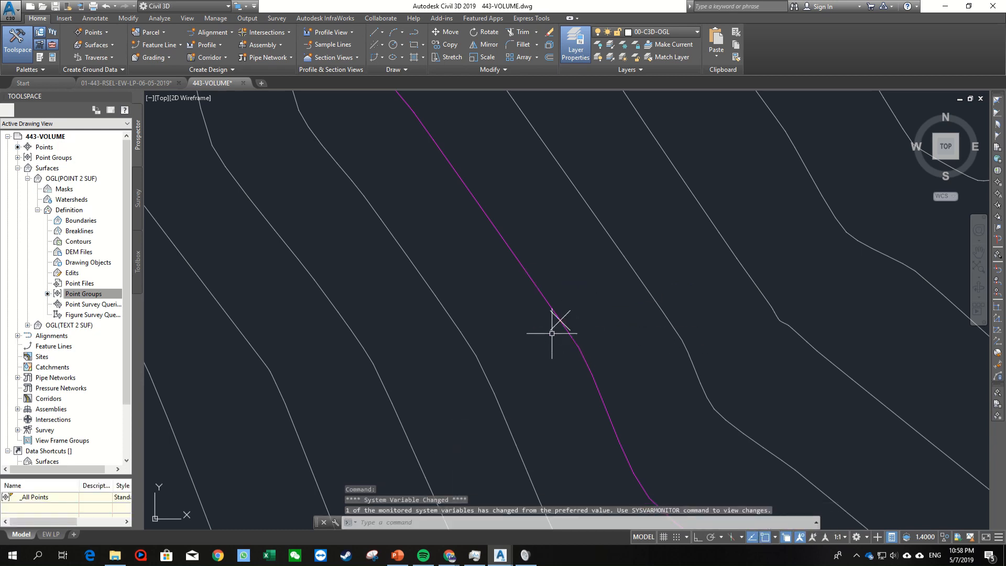
Step: Select the new point on the major contour to read its Z position and compare it with the surrounding contours
{"action": "left_click", "coordinate": [524, 304]}
{"action": "left_click", "coordinate": [598, 347]}
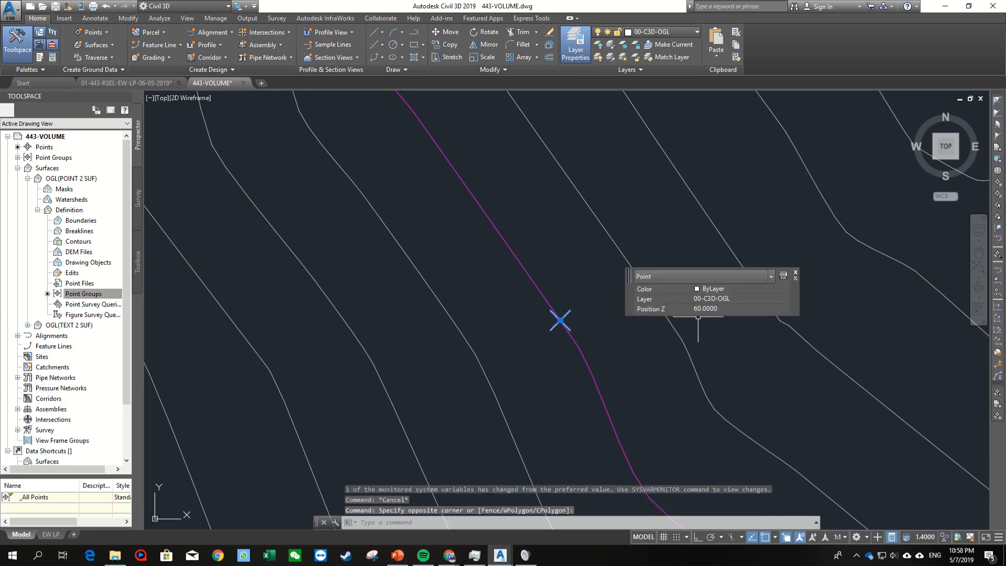
{"action": "scroll", "coordinate": [576, 372], "scroll_direction": "down", "scroll_amount": 5}
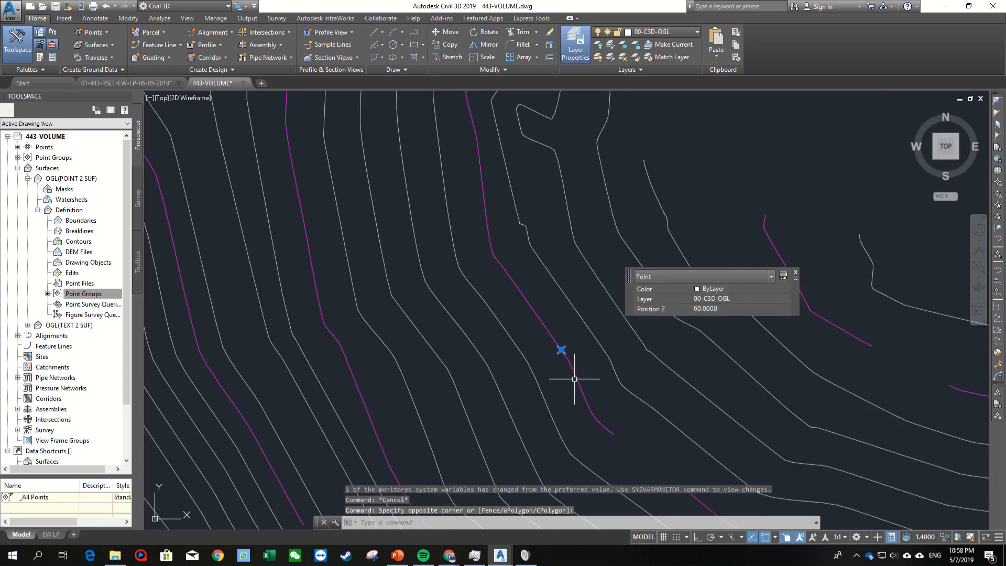
{"action": "middle_click_drag", "start_coordinate": [515, 332], "coordinate": [557, 363]}
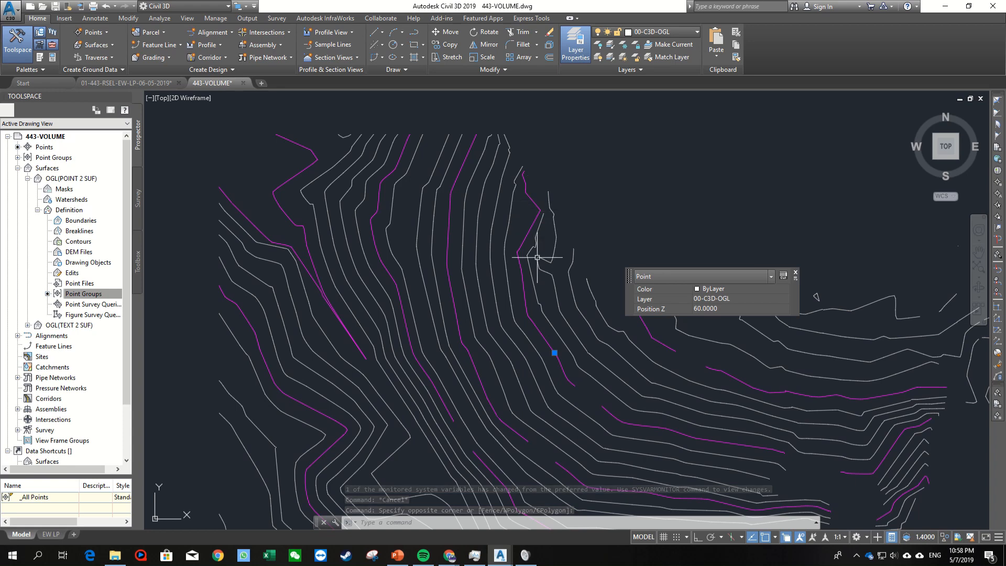
{"action": "scroll", "coordinate": [502, 307], "scroll_direction": "up", "scroll_amount": 5}
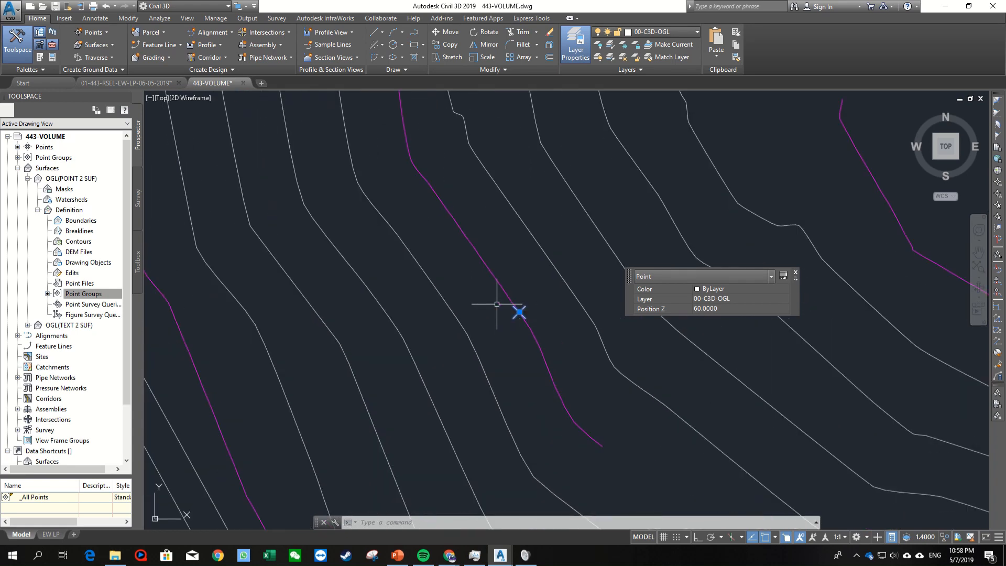
Step: Place a point on the minor contour just west of the central major contour and select it to read its Z position
{"action": "left_click", "coordinate": [497, 304]}
{"action": "left_click", "coordinate": [488, 319]}
{"action": "left_click", "coordinate": [479, 319]}
{"action": "key", "text": "Escape"}
{"action": "key", "text": "space"}
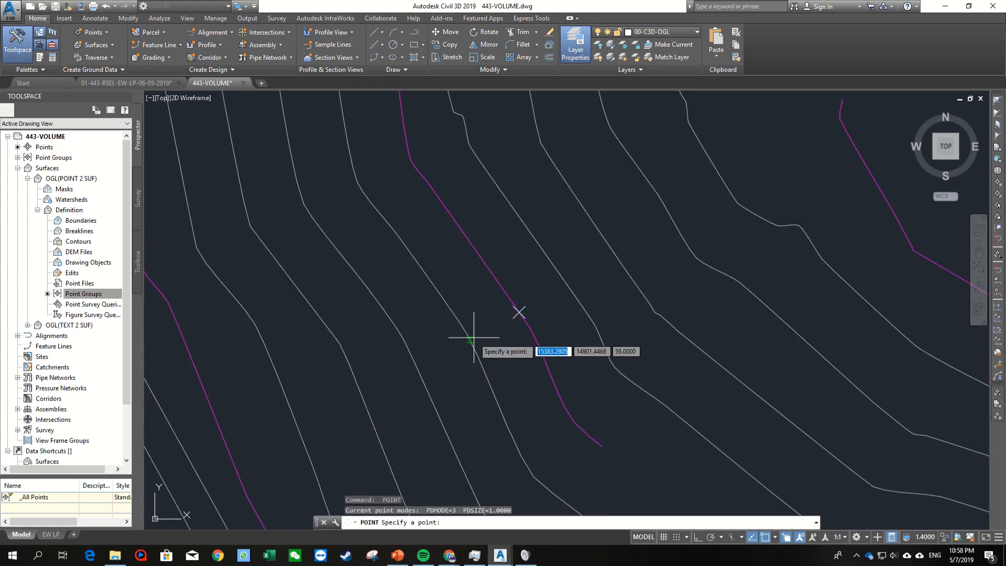
{"action": "left_click", "coordinate": [473, 339]}
{"action": "key", "text": "Escape"}
{"action": "left_click", "coordinate": [445, 321]}
{"action": "left_click", "coordinate": [485, 345]}
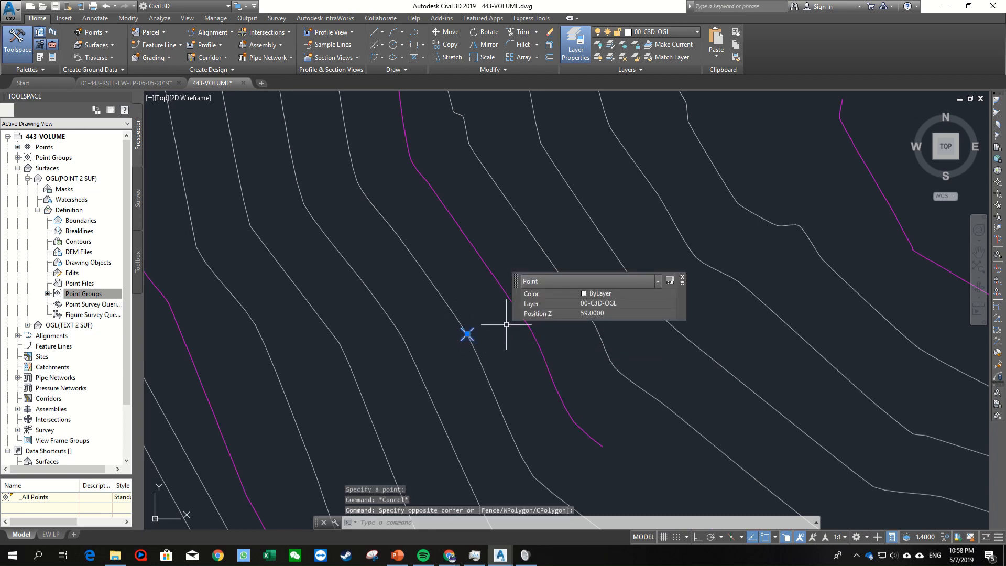
{"action": "key", "text": "Escape"}
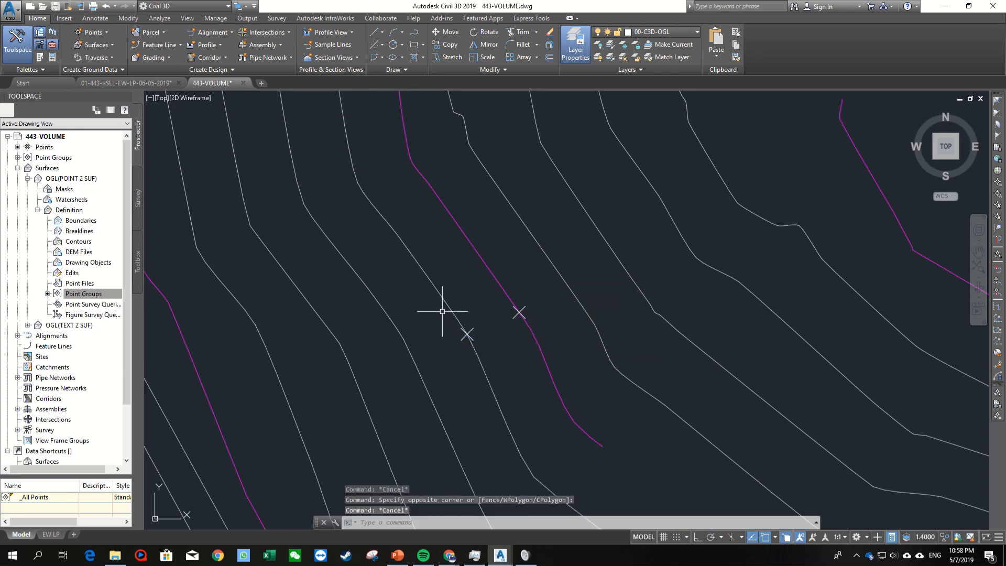
Step: Place a second point farther north on the same minor contour and select it to check its elevation
{"action": "key", "text": "space"}
{"action": "left_click", "coordinate": [433, 286]}
{"action": "left_click", "coordinate": [403, 270]}
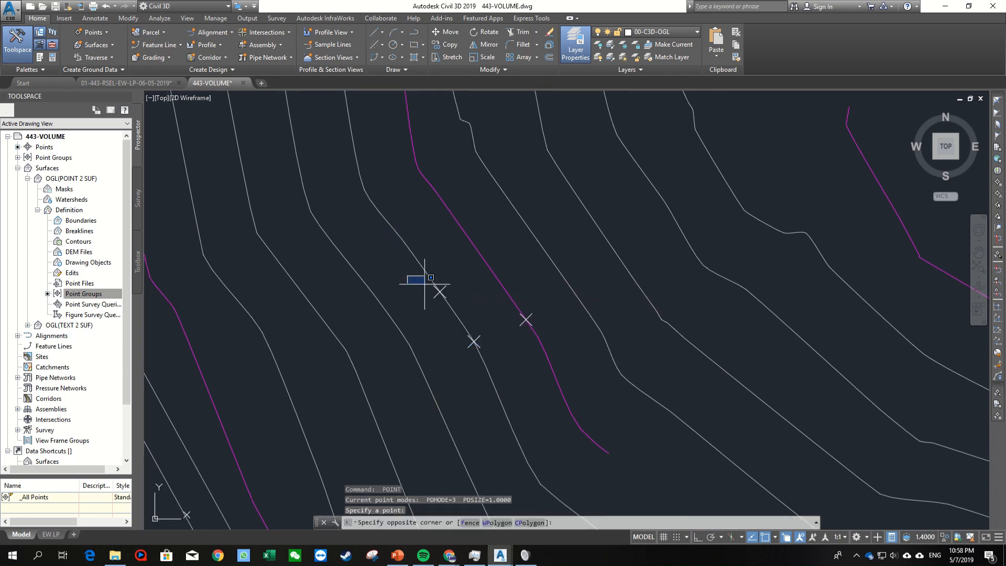
{"action": "left_click", "coordinate": [460, 306]}
{"action": "key", "text": "Escape"}
Step: Place a third point at the northern bend of the same minor contour and select it to check its elevation
{"action": "middle_click_drag", "start_coordinate": [433, 272], "coordinate": [476, 356]}
{"action": "key", "text": "space"}
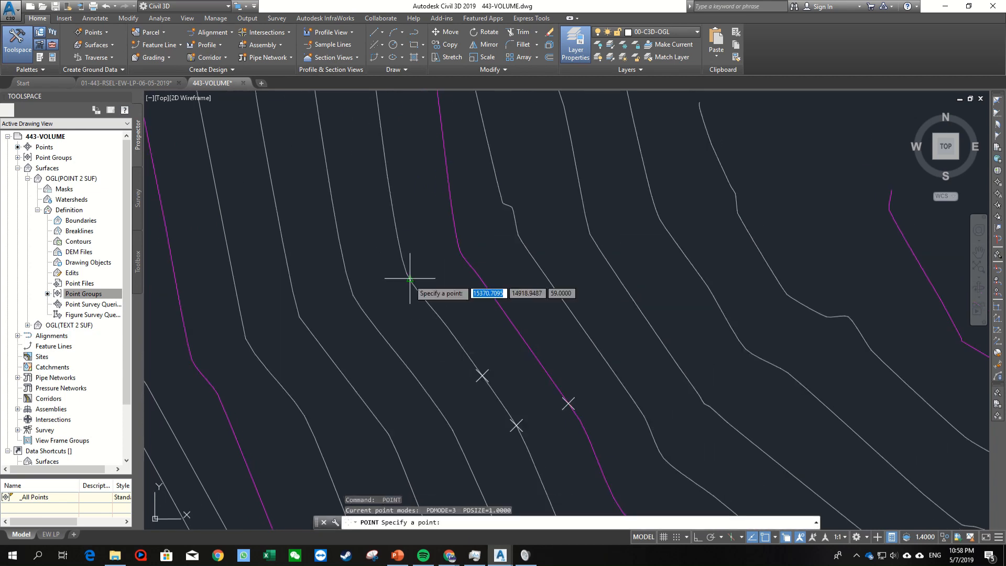
{"action": "left_click", "coordinate": [409, 278]}
{"action": "left_click", "coordinate": [382, 258]}
{"action": "left_click", "coordinate": [435, 293]}
{"action": "key", "text": "Escape"}
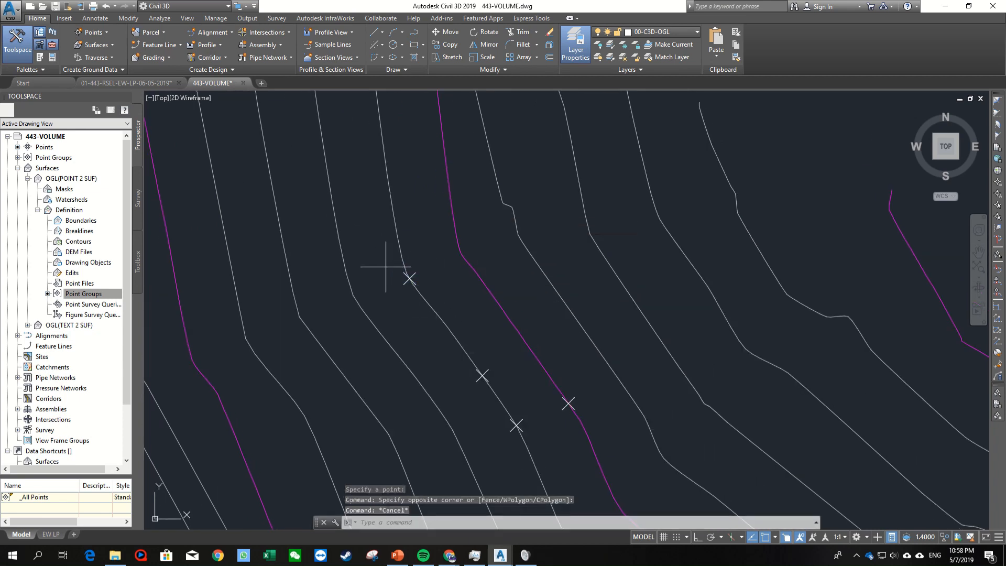
Step: Erase all four test points from the major and minor contours
{"action": "left_click", "coordinate": [385, 268]}
{"action": "left_click", "coordinate": [590, 445]}
{"action": "key", "text": "Delete"}
{"action": "scroll", "coordinate": [567, 419], "scroll_direction": "down", "scroll_amount": 5}
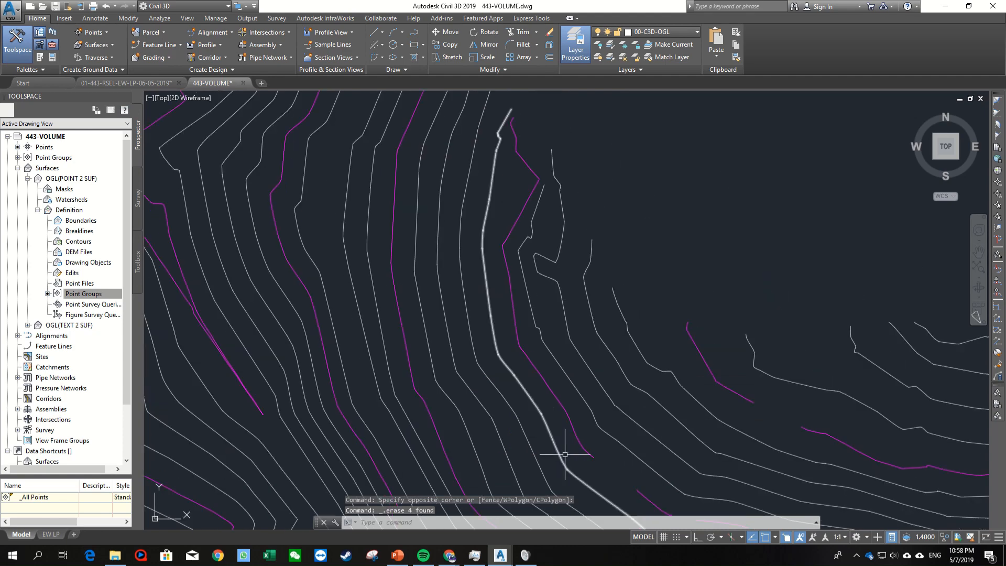
{"action": "mouse_move", "coordinate": [561, 454]}
{"action": "middle_mouse_down"}
{"action": "mouse_move", "coordinate": [414, 409]}
{"action": "mouse_move", "coordinate": [497, 329]}
{"action": "middle_mouse_up"}
{"action": "scroll", "coordinate": [497, 329], "scroll_direction": "up", "scroll_amount": 2}
{"action": "key", "text": "space"}
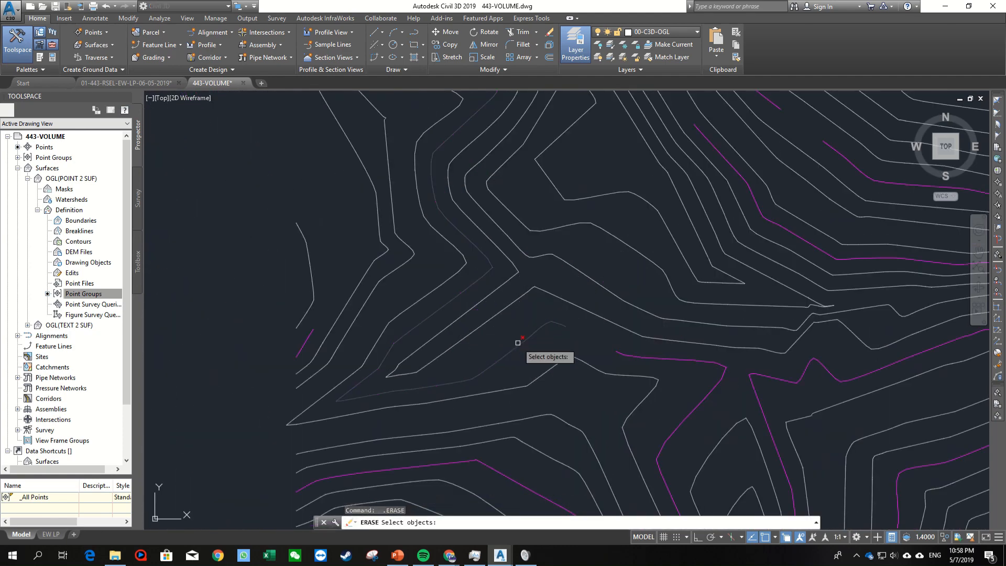
{"action": "key", "text": "Escape"}
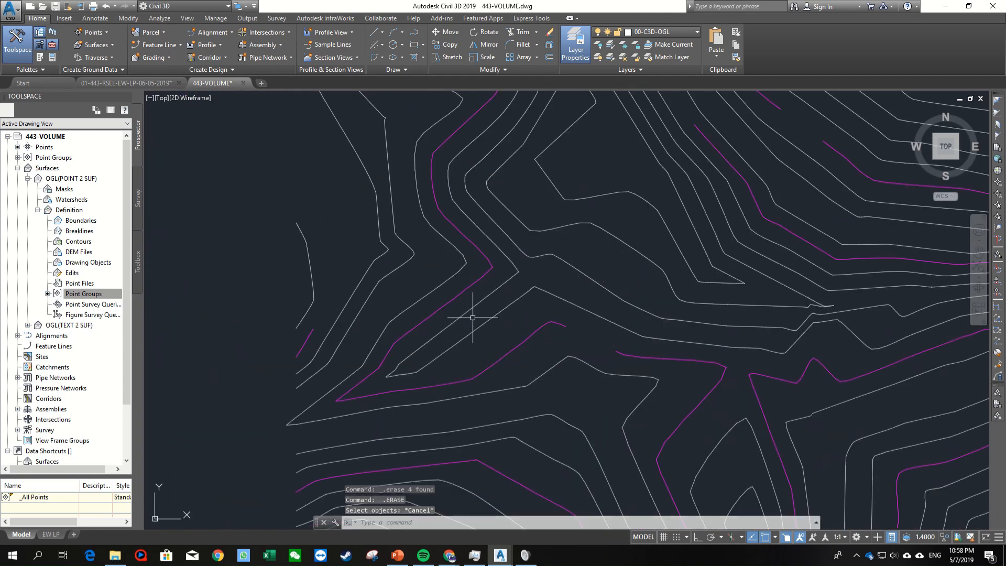
Step: Create a TIN surface named OGL(CONTOUR 2 SUF) on the layer 00-C3D-OGL
{"action": "scroll", "coordinate": [472, 317], "scroll_direction": "down", "scroll_amount": 9}
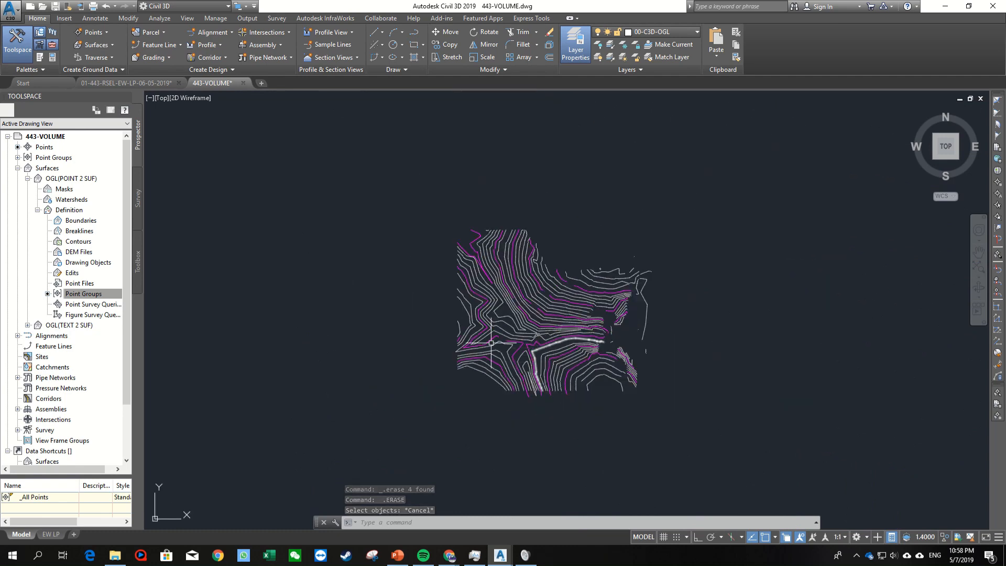
{"action": "left_click", "coordinate": [37, 210]}
{"action": "left_click", "coordinate": [28, 179]}
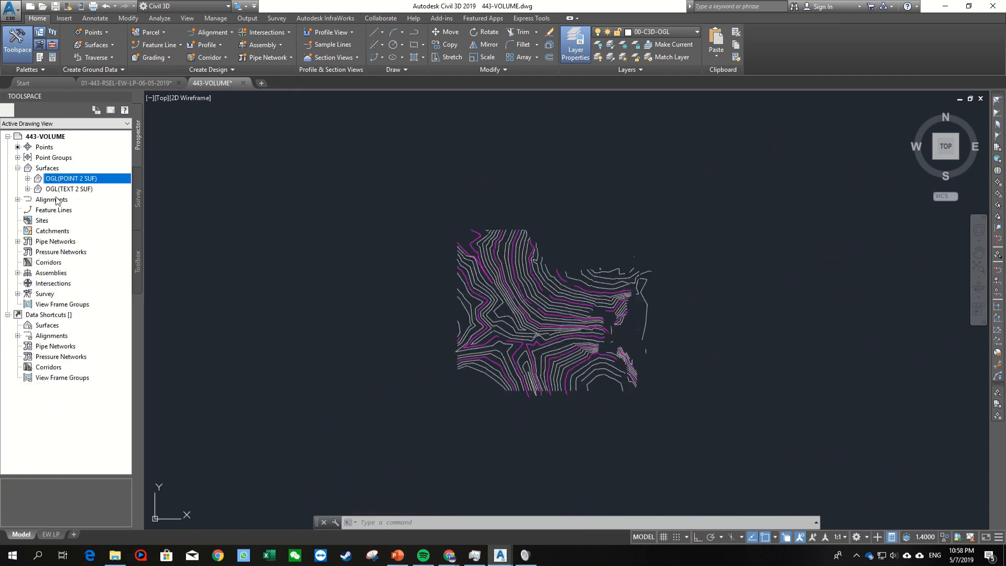
{"action": "right_click", "coordinate": [45, 171]}
{"action": "left_click", "coordinate": [56, 177]}
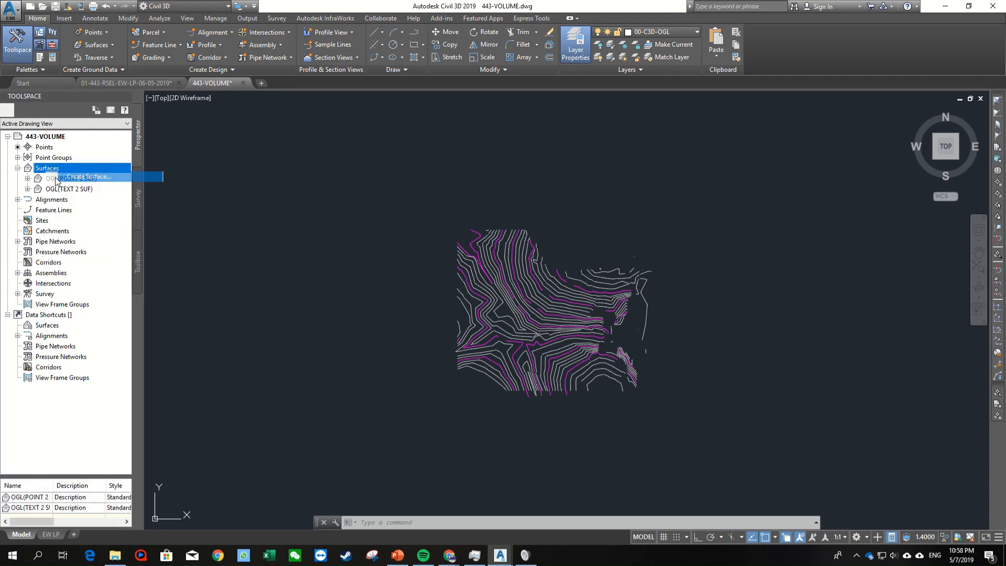
{"action": "left_click", "coordinate": [574, 195]}
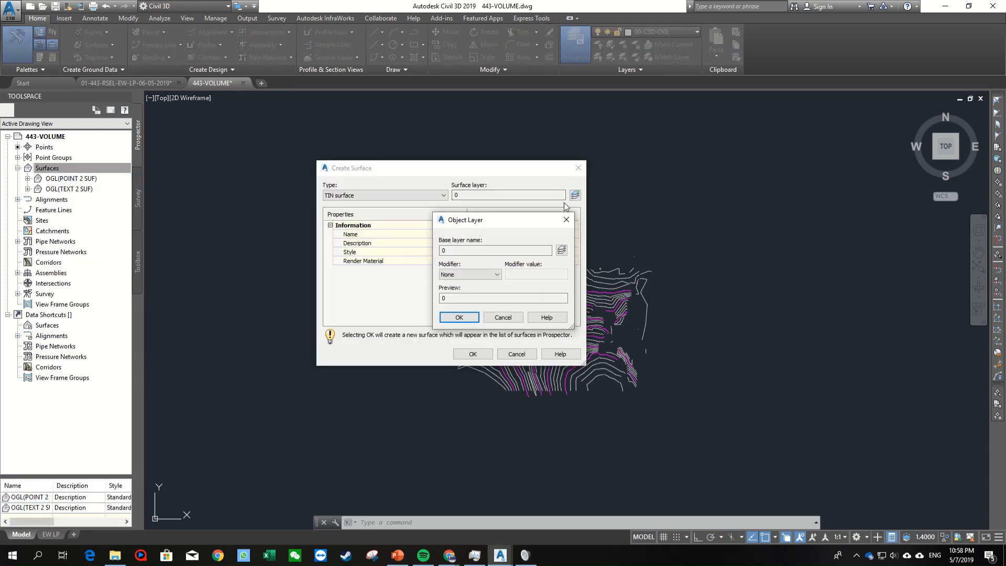
{"action": "left_click", "coordinate": [561, 251]}
{"action": "left_click", "coordinate": [76, 279]}
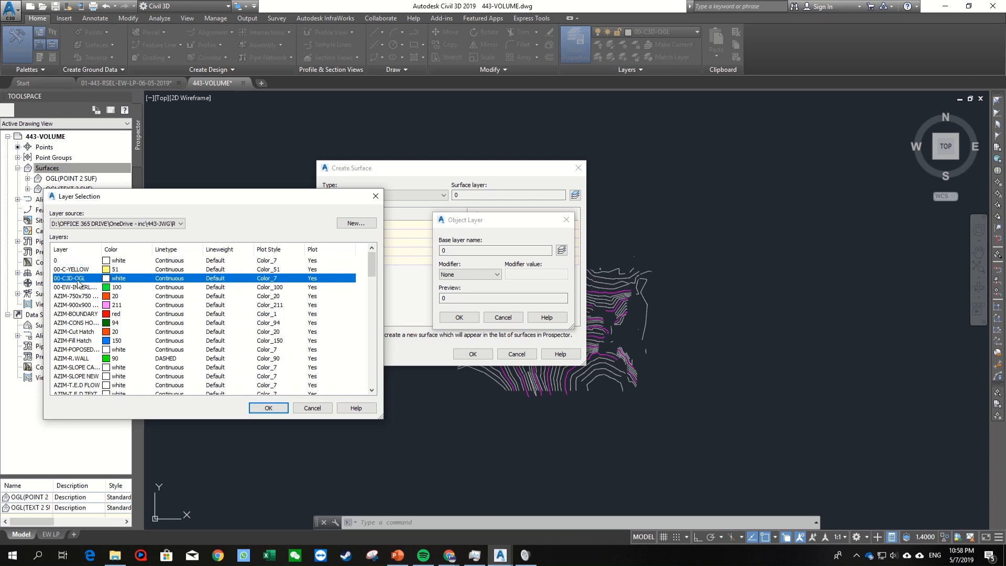
{"action": "left_click", "coordinate": [267, 408]}
{"action": "left_click", "coordinate": [459, 318]}
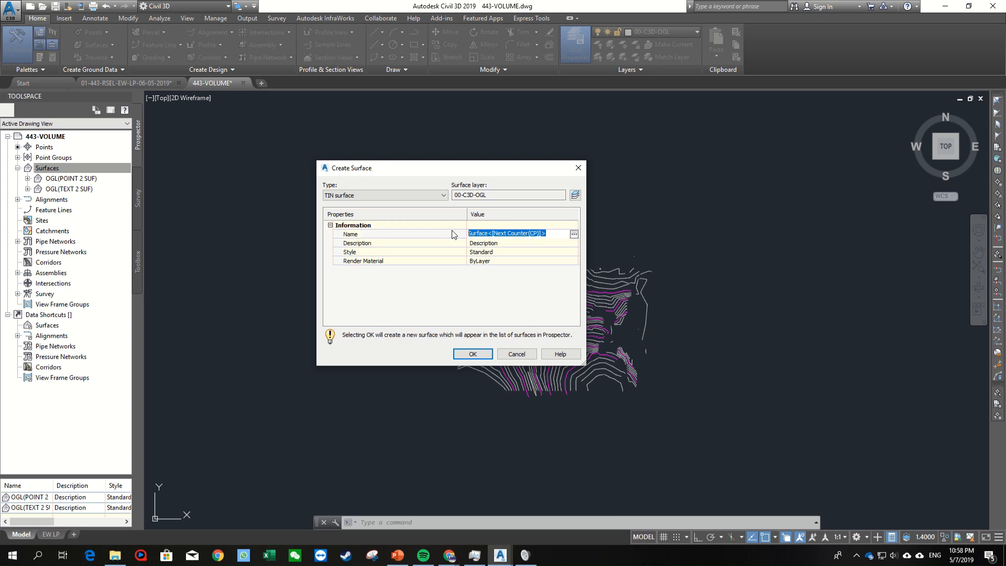
{"action": "type", "text": "OGL(CONTOUR 2 SUF"}
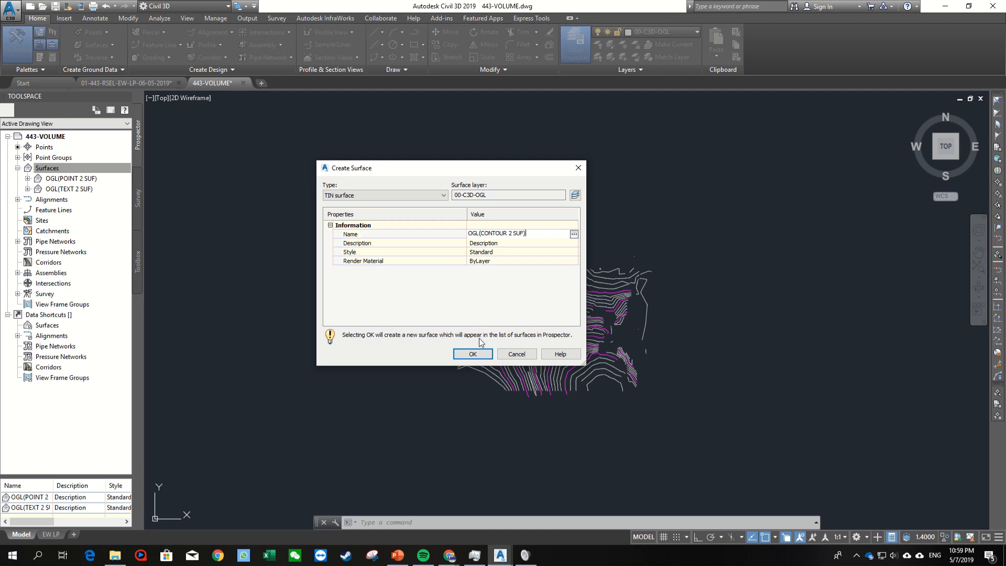
{"action": "left_click", "coordinate": [481, 354]}
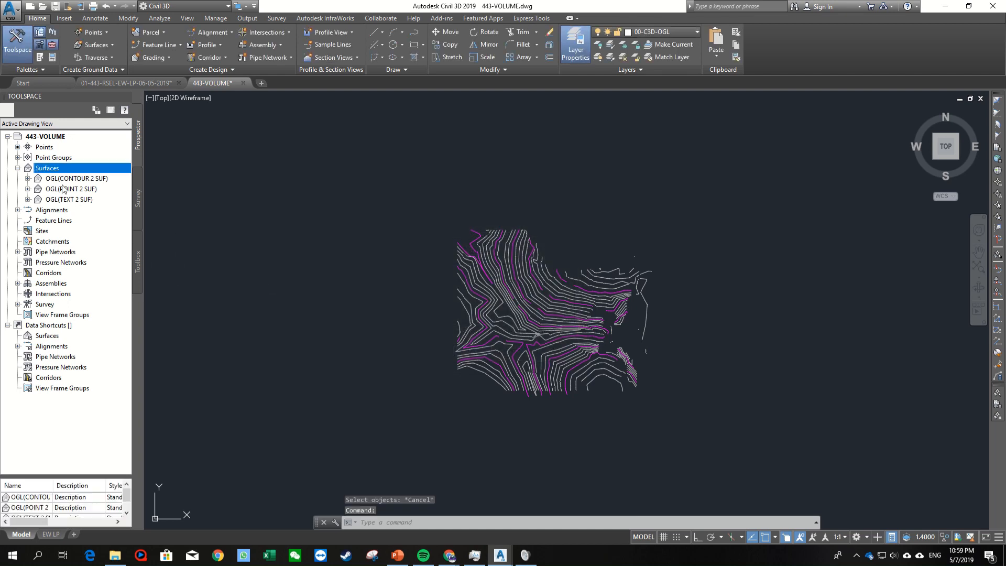
Step: Add all the contour polylines as contour data to the OGL(CONTOUR 2 SUF) definition, keeping the default weeding and supplementing factors
{"action": "left_click", "coordinate": [44, 179]}
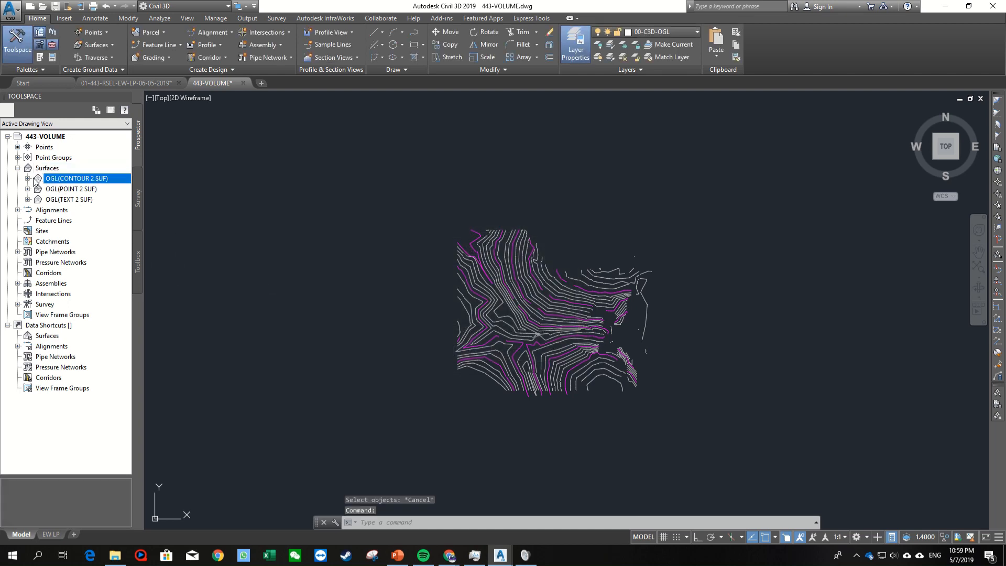
{"action": "left_click", "coordinate": [28, 178]}
{"action": "left_click", "coordinate": [38, 210]}
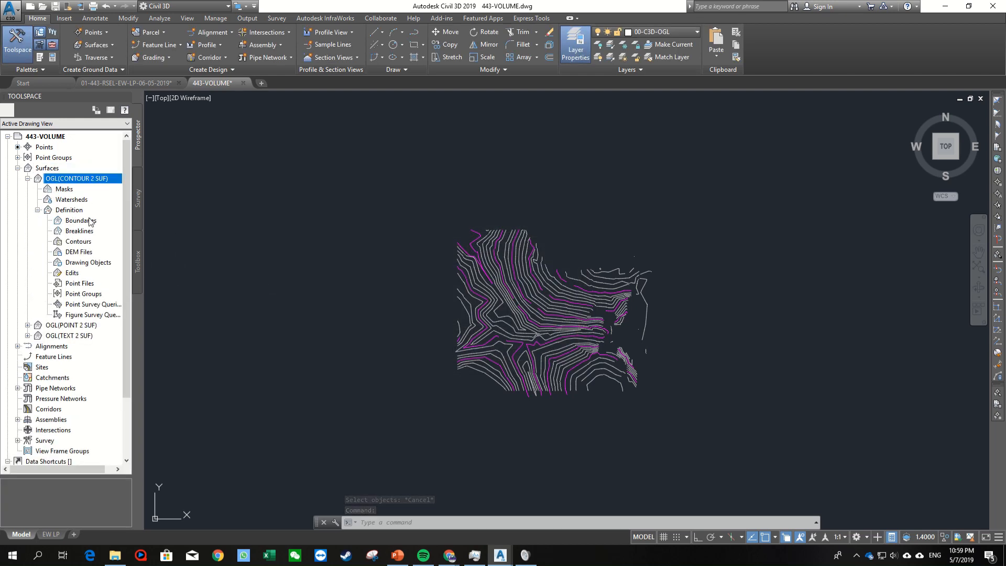
{"action": "left_click", "coordinate": [75, 242]}
{"action": "right_click", "coordinate": [74, 248]}
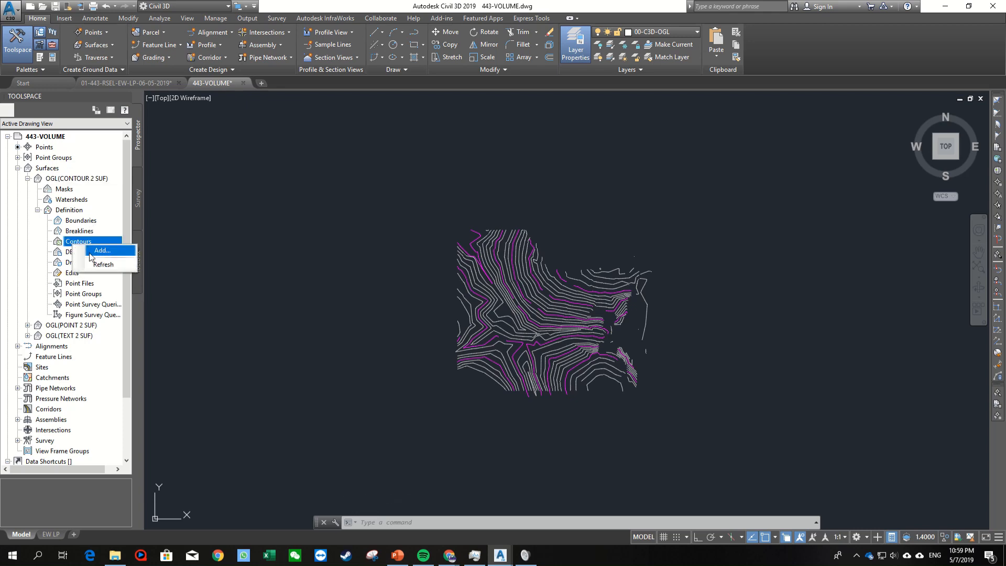
{"action": "left_click", "coordinate": [100, 251]}
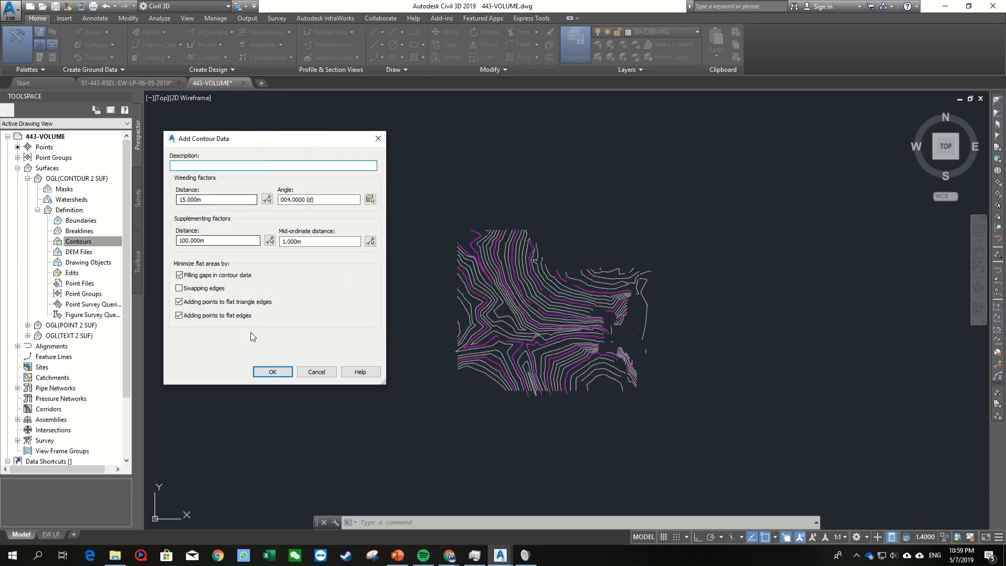
{"action": "left_click", "coordinate": [272, 371]}
{"action": "left_click", "coordinate": [386, 187]}
{"action": "left_click", "coordinate": [693, 431]}
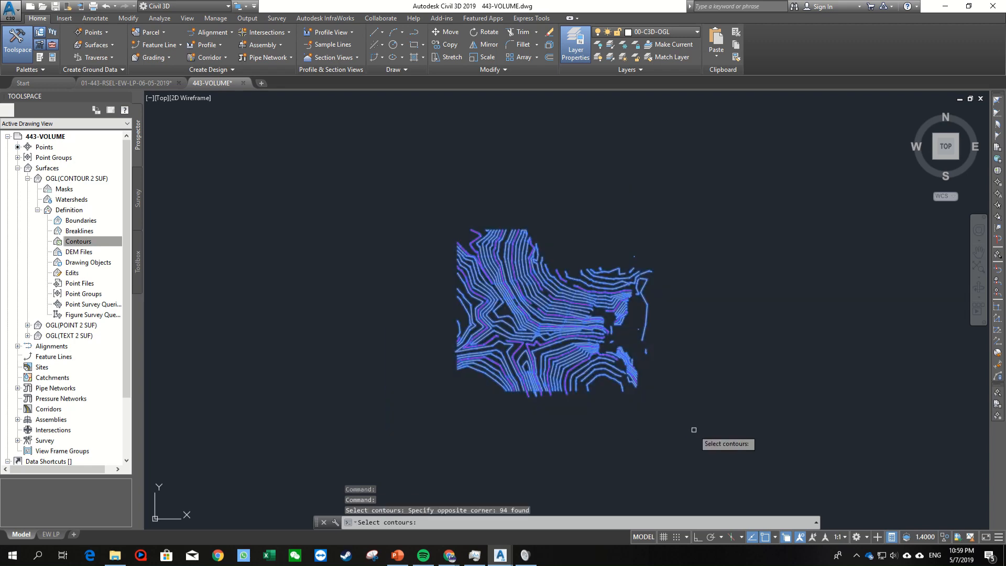
{"action": "key", "text": "Return"}
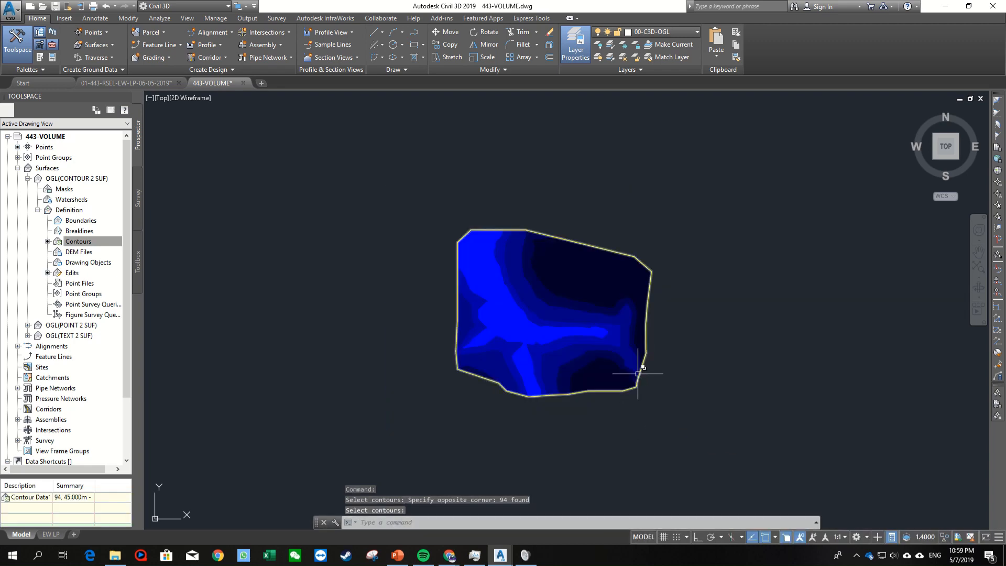
Step: Inspect the OGL(CONTOUR 2 SUF) surface in the Object Viewer, orbiting it to examine its 3D relief
{"action": "scroll", "coordinate": [642, 370], "scroll_direction": "up", "scroll_amount": 6}
{"action": "left_click", "coordinate": [656, 292]}
{"action": "scroll", "coordinate": [651, 292], "scroll_direction": "down", "scroll_amount": 5}
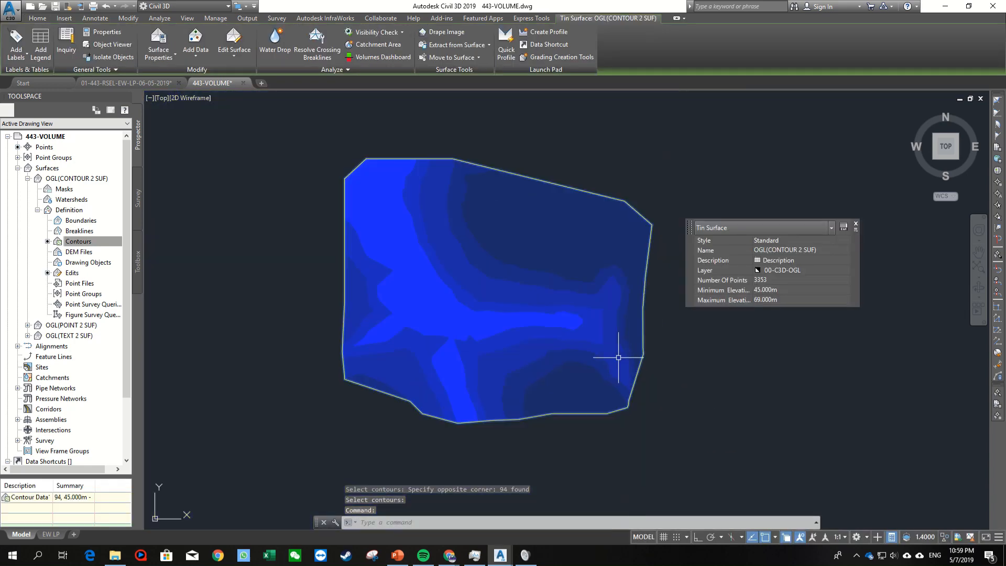
{"action": "right_click", "coordinate": [619, 359]}
{"action": "left_click", "coordinate": [655, 503]}
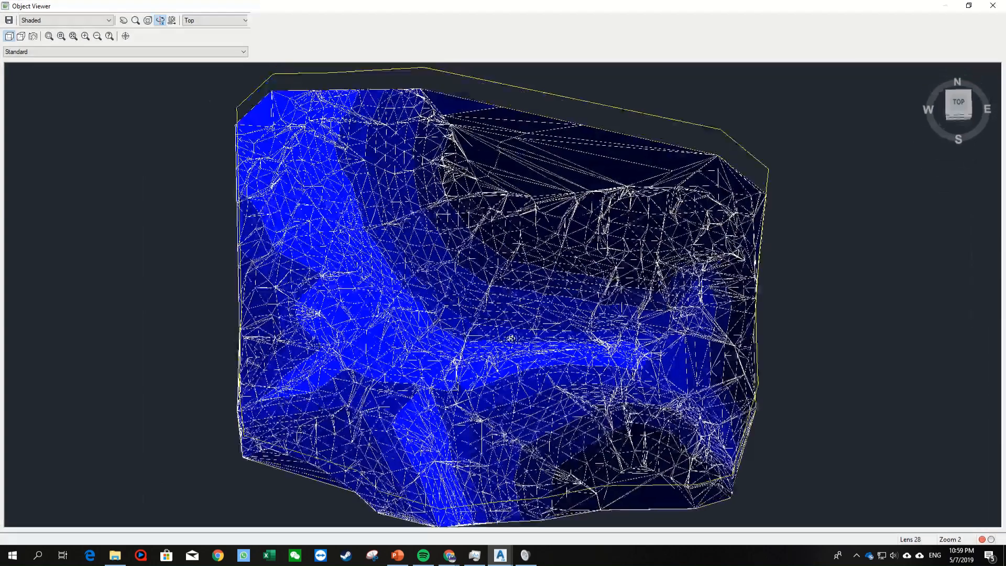
{"action": "mouse_move", "coordinate": [502, 293]}
{"action": "left_mouse_down"}
{"action": "mouse_move", "coordinate": [539, 276]}
{"action": "mouse_move", "coordinate": [530, 274]}
{"action": "mouse_move", "coordinate": [588, 283]}
{"action": "mouse_move", "coordinate": [621, 175]}
{"action": "mouse_move", "coordinate": [527, 326]}
{"action": "mouse_move", "coordinate": [411, 337]}
{"action": "mouse_move", "coordinate": [525, 373]}
{"action": "mouse_move", "coordinate": [419, 337]}
{"action": "mouse_move", "coordinate": [532, 349]}
{"action": "left_mouse_up"}
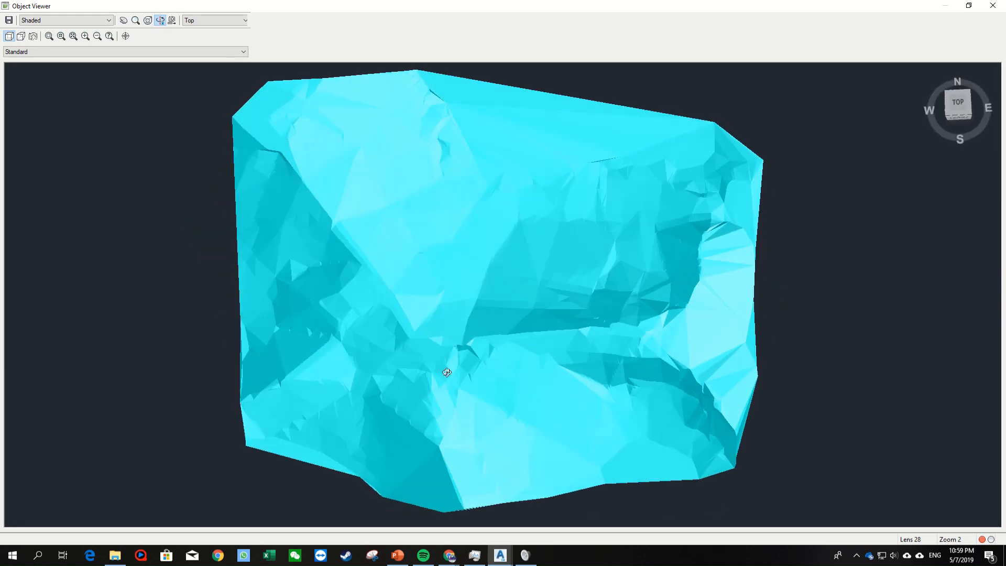
{"action": "mouse_move", "coordinate": [447, 369]}
{"action": "left_mouse_down"}
{"action": "mouse_move", "coordinate": [516, 240]}
{"action": "mouse_move", "coordinate": [458, 231]}
{"action": "mouse_move", "coordinate": [449, 336]}
{"action": "mouse_move", "coordinate": [563, 321]}
{"action": "mouse_move", "coordinate": [438, 319]}
{"action": "mouse_move", "coordinate": [399, 278]}
{"action": "mouse_move", "coordinate": [546, 269]}
{"action": "mouse_move", "coordinate": [558, 351]}
{"action": "left_mouse_up"}
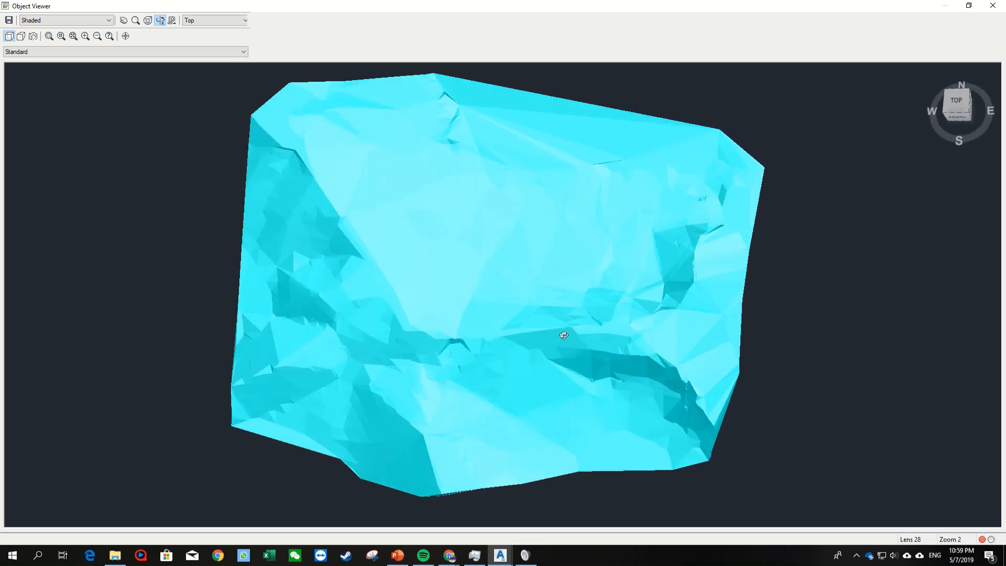
{"action": "scroll", "coordinate": [563, 336], "scroll_direction": "down", "scroll_amount": 3}
{"action": "left_click", "coordinate": [992, 6]}
Step: End object isolation so that all hidden drawing objects are displayed again
{"action": "scroll", "coordinate": [678, 262], "scroll_direction": "up", "scroll_amount": 2}
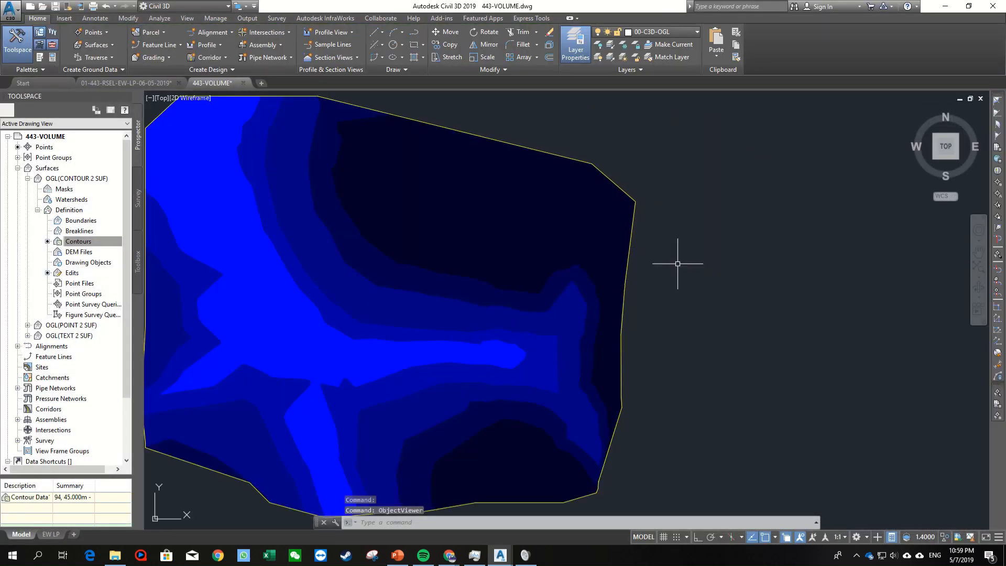
{"action": "scroll", "coordinate": [669, 272], "scroll_direction": "down", "scroll_amount": 4}
{"action": "right_click", "coordinate": [670, 270]}
{"action": "mouse_move", "coordinate": [751, 305]}
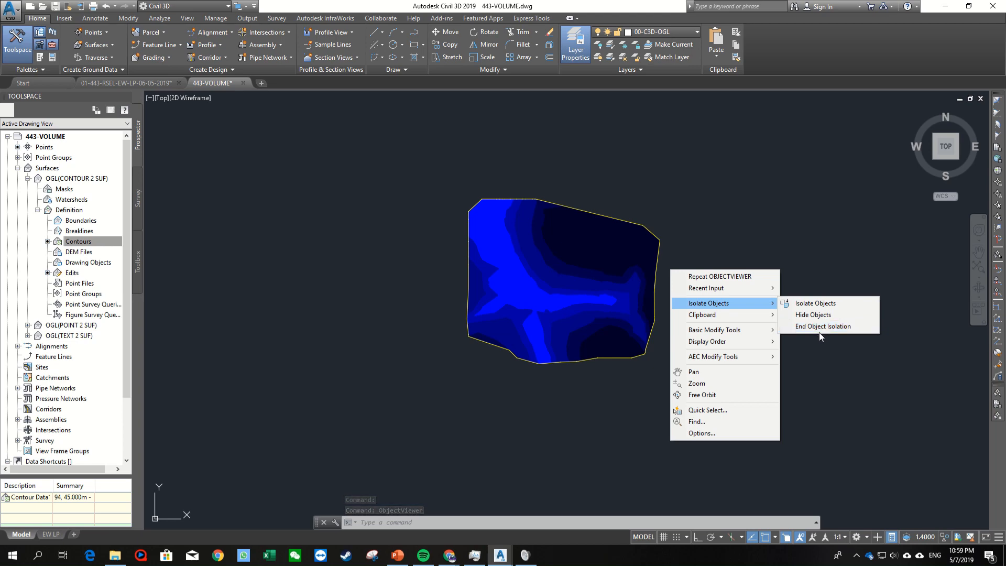
{"action": "left_click", "coordinate": [821, 329]}
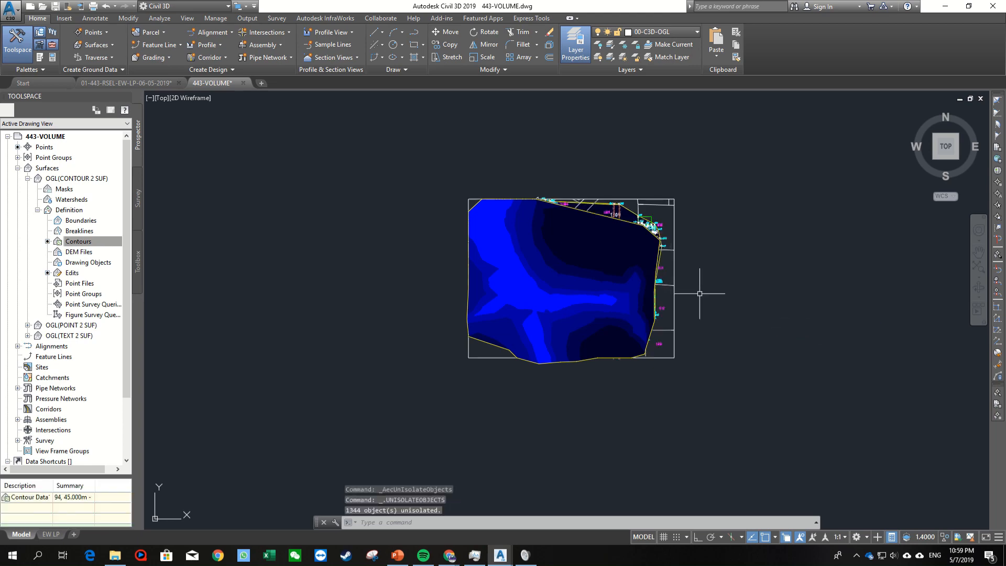
Step: Select the overlapping surface borders along the northern edge to identify which TIN surface each belongs to
{"action": "scroll", "coordinate": [702, 288], "scroll_direction": "up", "scroll_amount": 5}
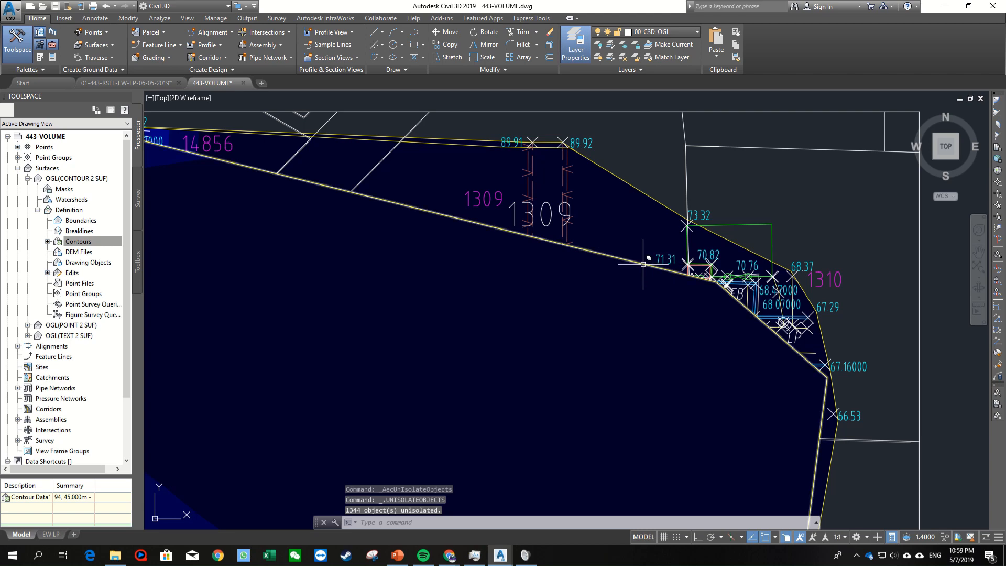
{"action": "left_click", "coordinate": [649, 258]}
{"action": "scroll", "coordinate": [649, 258], "scroll_direction": "down", "scroll_amount": 3}
{"action": "key", "text": "Escape"}
{"action": "left_click", "coordinate": [644, 237]}
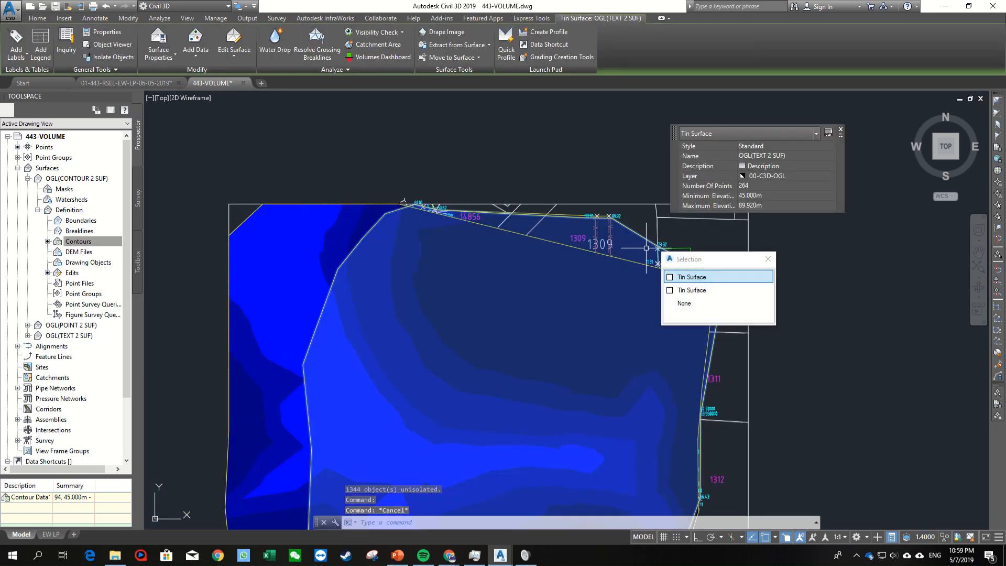
{"action": "key", "text": "Escape"}
Step: Select the OGL(CONTOUR 2 SUF) surface again and view its terrain from a low angle in the Object Viewer
{"action": "scroll", "coordinate": [639, 254], "scroll_direction": "down", "scroll_amount": 2}
{"action": "middle_click_drag", "start_coordinate": [643, 270], "coordinate": [653, 190]}
{"action": "scroll", "coordinate": [655, 189], "scroll_direction": "up", "scroll_amount": 2}
{"action": "left_click", "coordinate": [637, 170]}
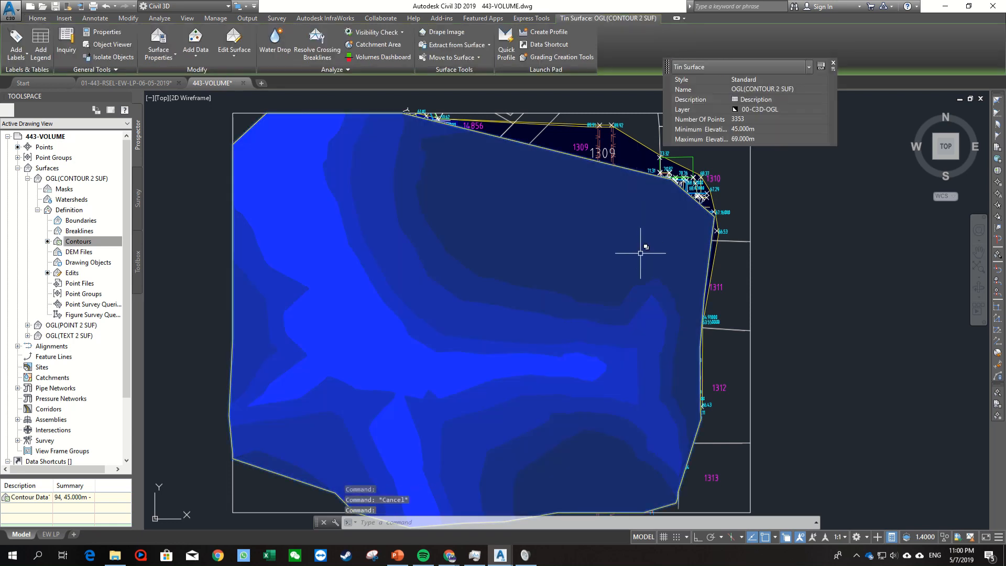
{"action": "right_click", "coordinate": [642, 249]}
{"action": "left_click", "coordinate": [707, 399]}
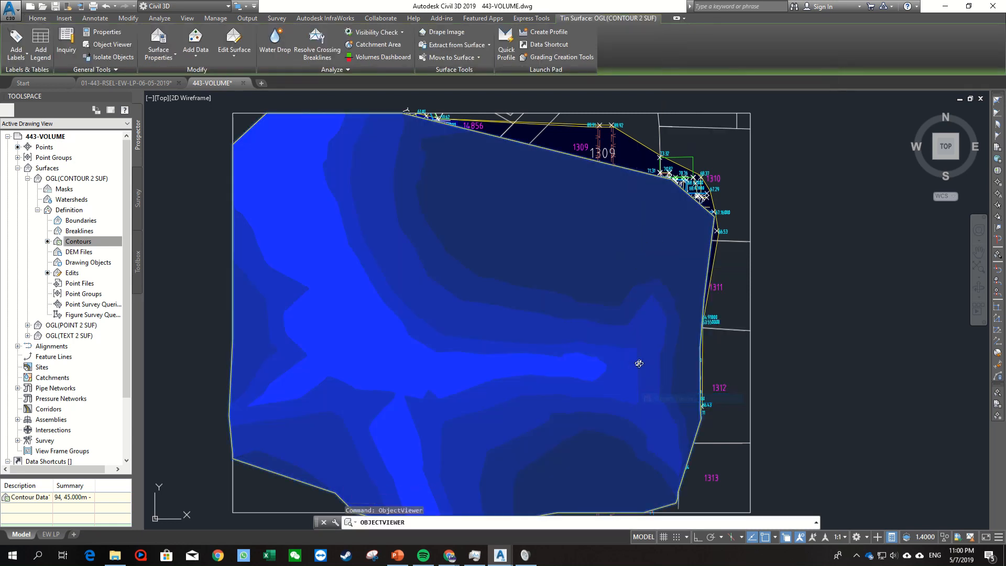
{"action": "left_click_drag", "start_coordinate": [640, 359], "coordinate": [598, 238]}
{"action": "key", "text": "Escape"}
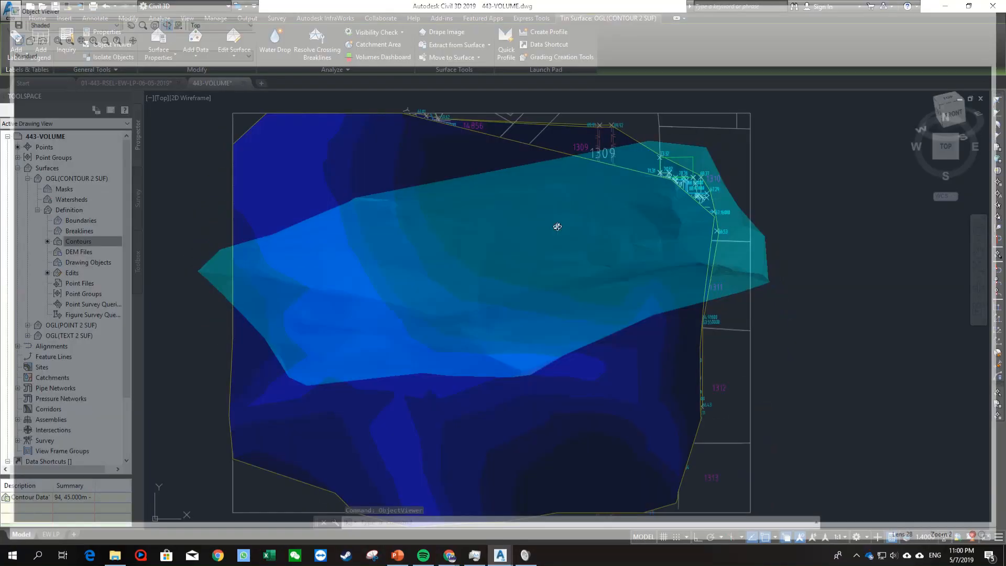
Step: Select the OGL(TEXT 2 SUF) surface and orbit its terrain in the Object Viewer to examine the relief
{"action": "left_click", "coordinate": [636, 142]}
{"action": "right_click", "coordinate": [636, 152]}
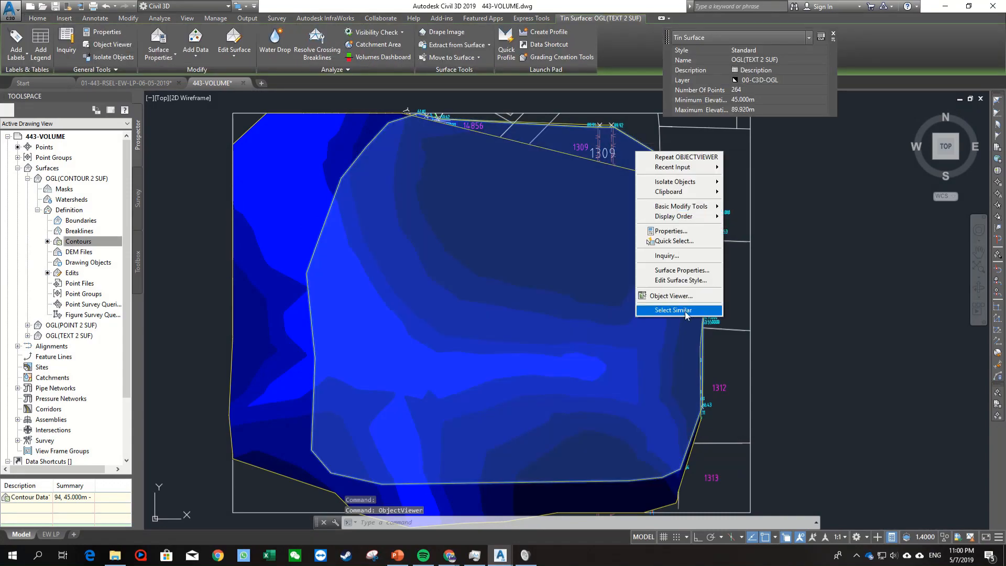
{"action": "left_click", "coordinate": [671, 296]}
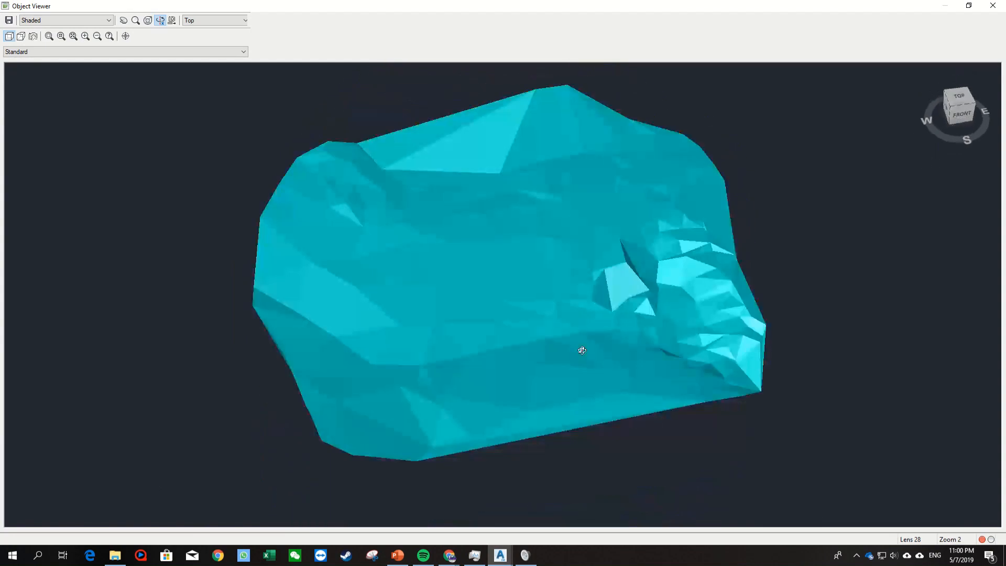
{"action": "mouse_move", "coordinate": [579, 347]}
{"action": "left_mouse_down"}
{"action": "mouse_move", "coordinate": [622, 271]}
{"action": "mouse_move", "coordinate": [568, 327]}
{"action": "mouse_move", "coordinate": [523, 337]}
{"action": "left_mouse_up"}
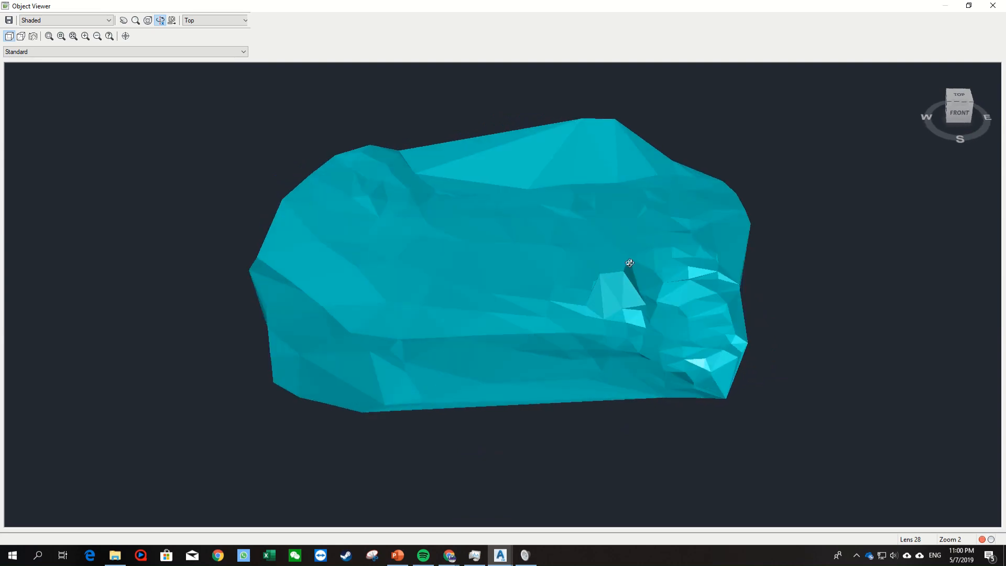
{"action": "key", "text": "Escape"}
Step: Select the 89.92 level text beside lot 1309 on the northern boundary and inspect its elevation against the surface borders
{"action": "scroll", "coordinate": [567, 183], "scroll_direction": "up", "scroll_amount": 6}
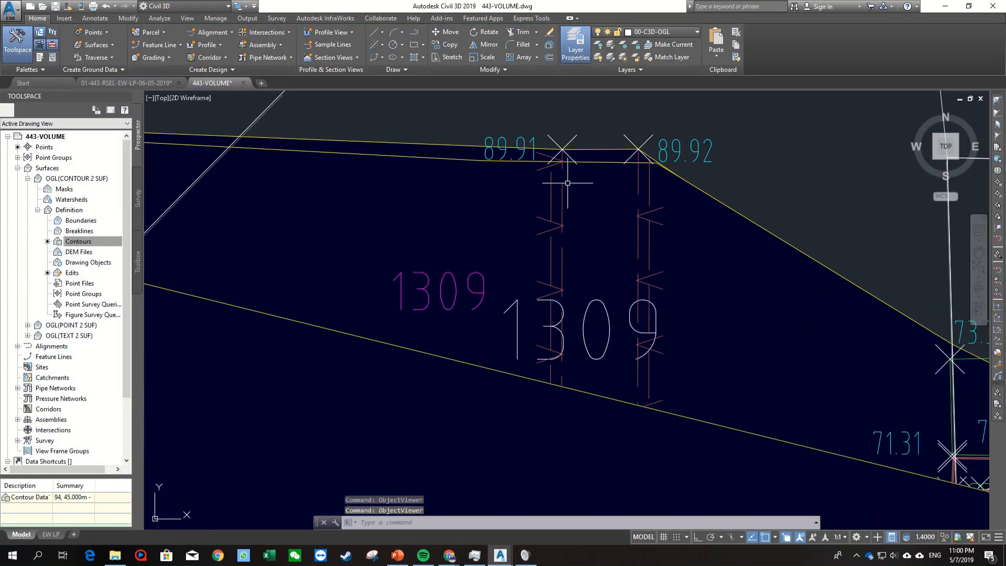
{"action": "middle_click_drag", "start_coordinate": [573, 190], "coordinate": [586, 207]}
{"action": "left_click", "coordinate": [725, 180]}
{"action": "left_click", "coordinate": [712, 174]}
{"action": "mouse_move", "coordinate": [714, 210]}
{"action": "middle_mouse_down"}
{"action": "mouse_move", "coordinate": [717, 246]}
{"action": "mouse_move", "coordinate": [626, 203]}
{"action": "middle_mouse_up"}
{"action": "scroll", "coordinate": [715, 248], "scroll_direction": "down", "scroll_amount": 4}
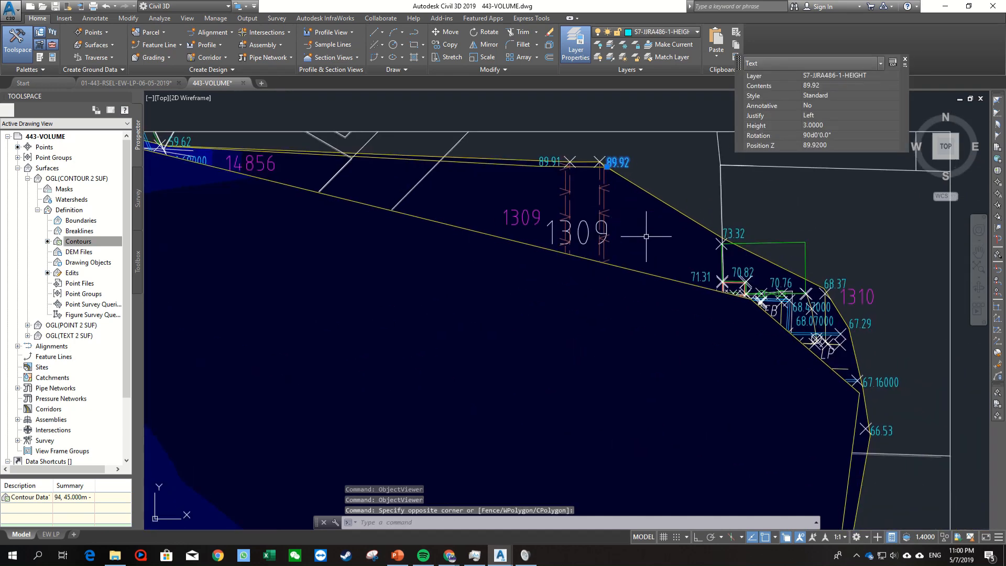
{"action": "scroll", "coordinate": [570, 170], "scroll_direction": "up", "scroll_amount": 2}
{"action": "middle_click_drag", "start_coordinate": [567, 166], "coordinate": [646, 223]}
{"action": "key", "text": "Escape"}
{"action": "scroll", "coordinate": [667, 264], "scroll_direction": "down", "scroll_amount": 4}
{"action": "middle_click_drag", "start_coordinate": [670, 269], "coordinate": [620, 236]}
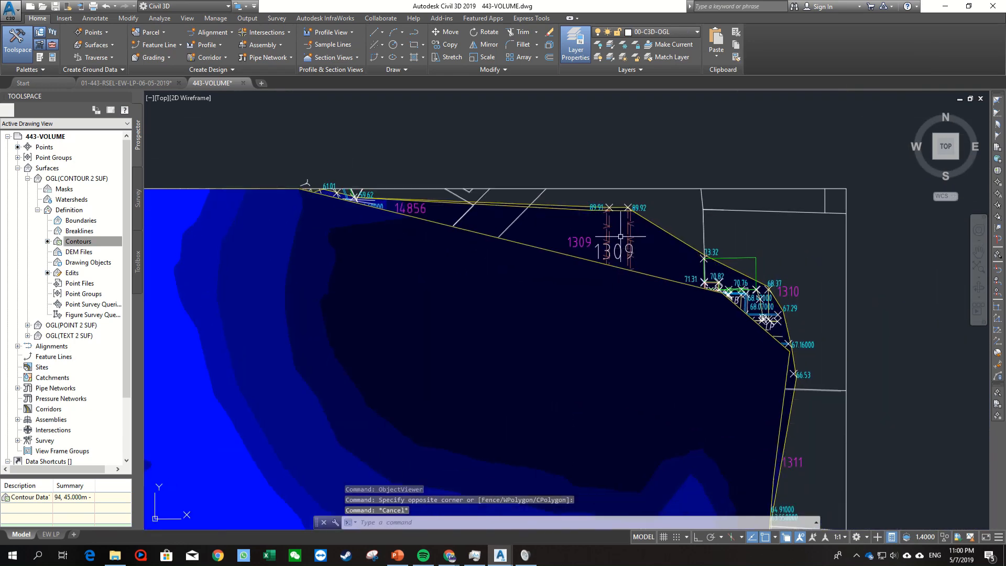
{"action": "scroll", "coordinate": [617, 223], "scroll_direction": "up", "scroll_amount": 6}
{"action": "mouse_move", "coordinate": [639, 196]}
{"action": "middle_mouse_down"}
{"action": "mouse_move", "coordinate": [644, 237]}
{"action": "mouse_move", "coordinate": [702, 227]}
{"action": "middle_mouse_up"}
{"action": "scroll", "coordinate": [714, 217], "scroll_direction": "up", "scroll_amount": 2}
{"action": "scroll", "coordinate": [704, 214], "scroll_direction": "down", "scroll_amount": 4}
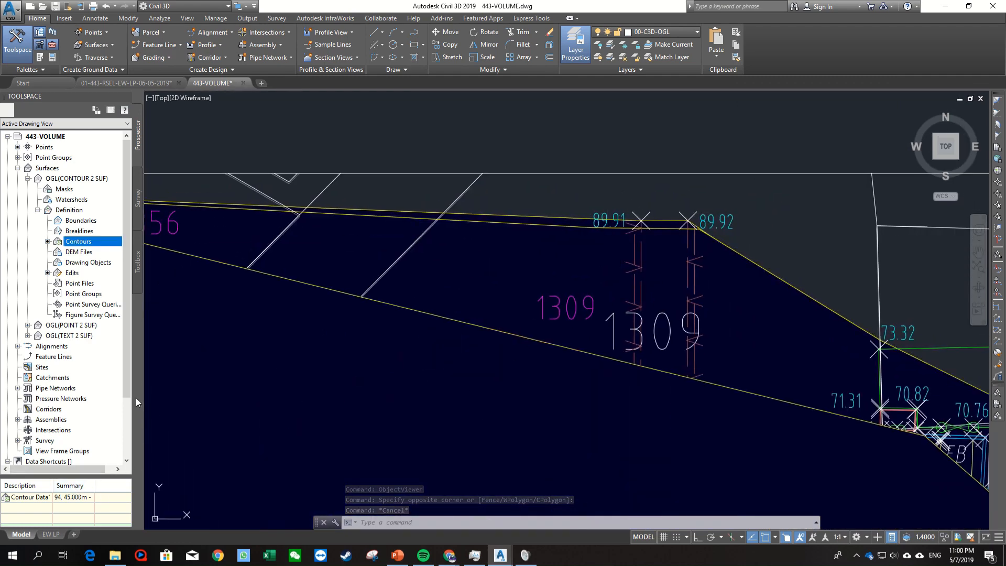
Step: Collapse the OGL(CONTOUR 2 SUF) surface's tree entries and check the surface border along the site's northern edge
{"action": "left_click", "coordinate": [38, 210]}
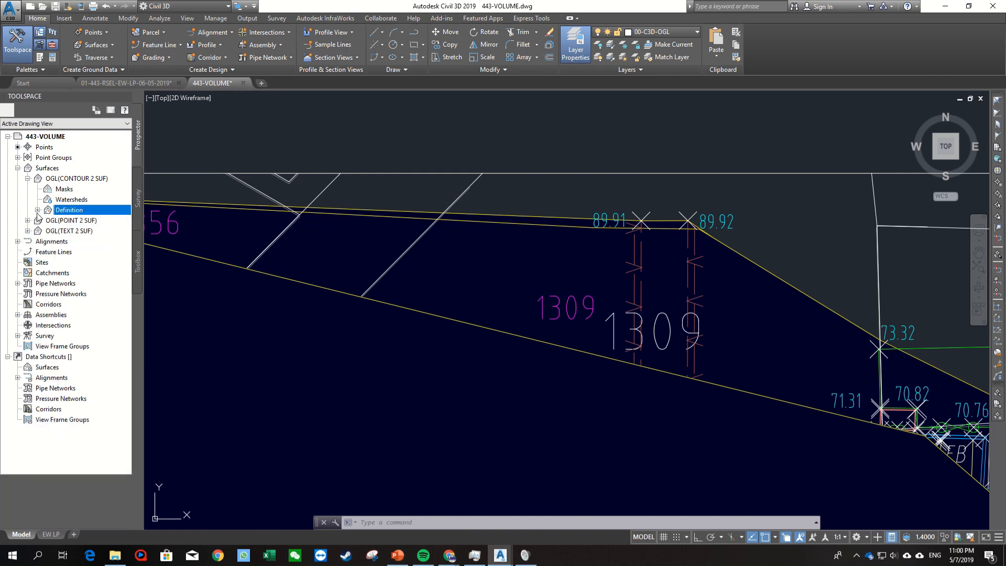
{"action": "left_click", "coordinate": [28, 178]}
{"action": "scroll", "coordinate": [549, 266], "scroll_direction": "down", "scroll_amount": 7}
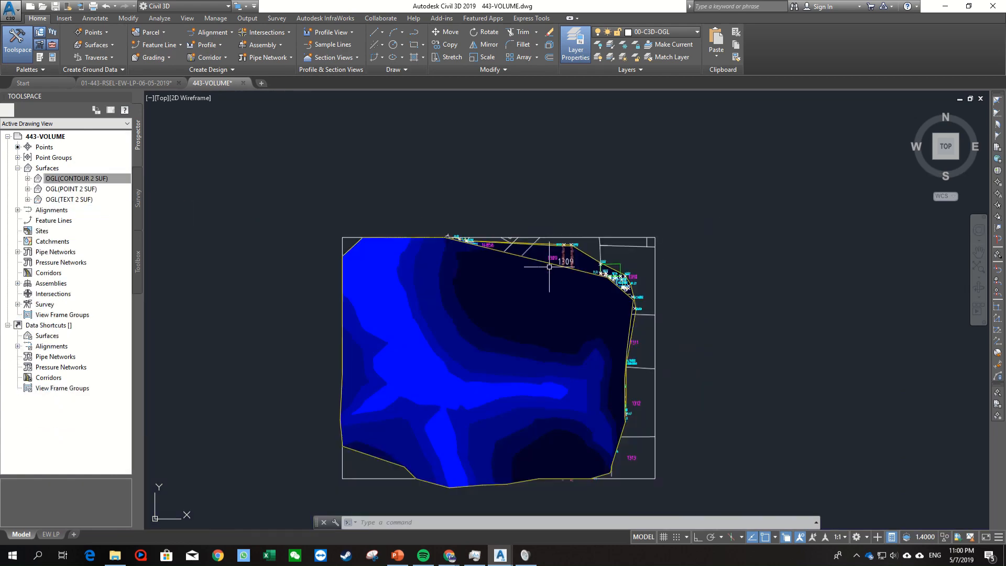
{"action": "scroll", "coordinate": [549, 267], "scroll_direction": "down", "scroll_amount": 4}
{"action": "scroll", "coordinate": [545, 254], "scroll_direction": "up", "scroll_amount": 6}
{"action": "scroll", "coordinate": [545, 222], "scroll_direction": "down", "scroll_amount": 3}
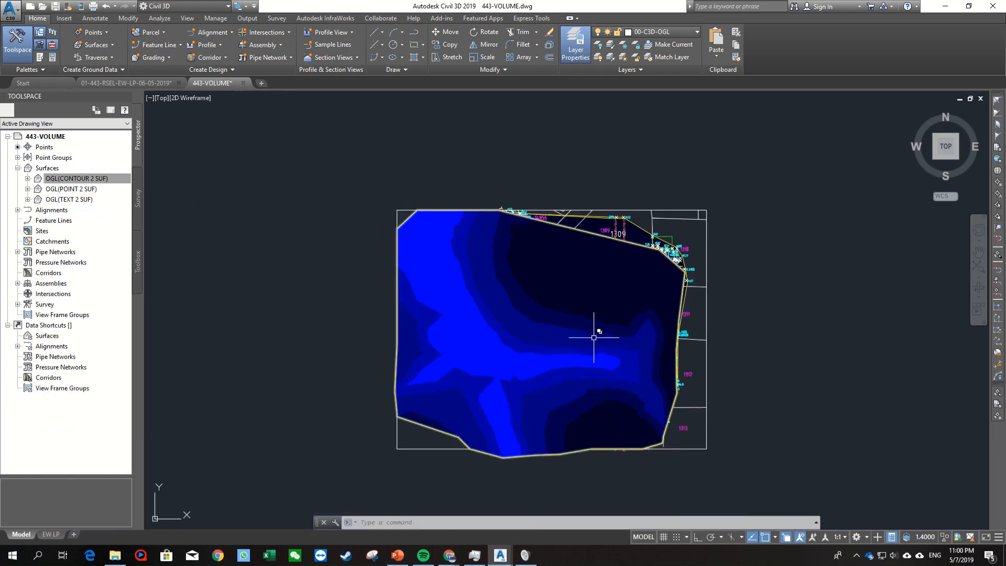
{"action": "middle_click_drag", "start_coordinate": [594, 337], "coordinate": [568, 330]}
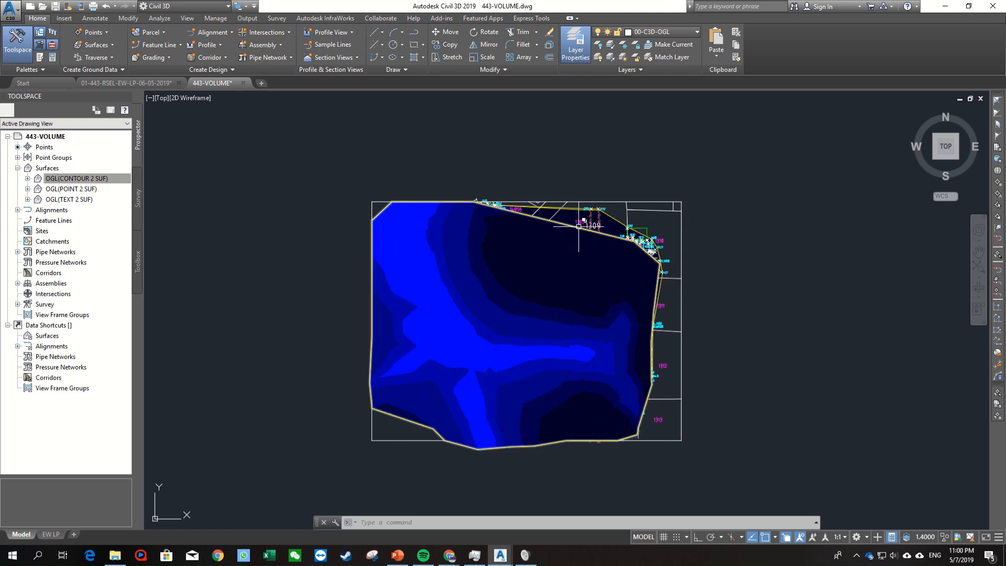
{"action": "left_click", "coordinate": [577, 228]}
{"action": "key", "text": "Escape"}
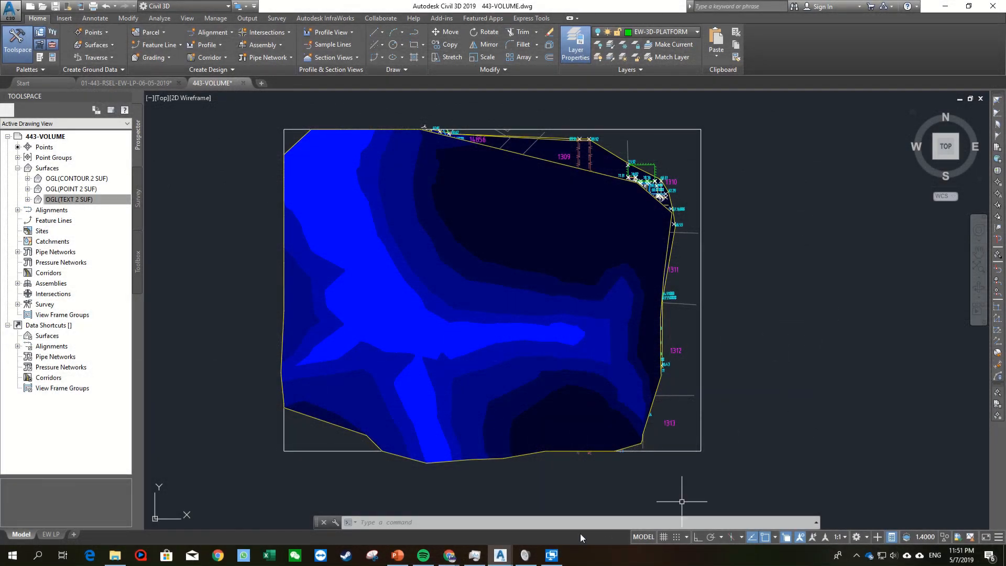
Step: Examine the surface extents and the survey plan's contours, spot levels, road and drains across the site
{"action": "middle_click_drag", "start_coordinate": [580, 164], "coordinate": [625, 166]}
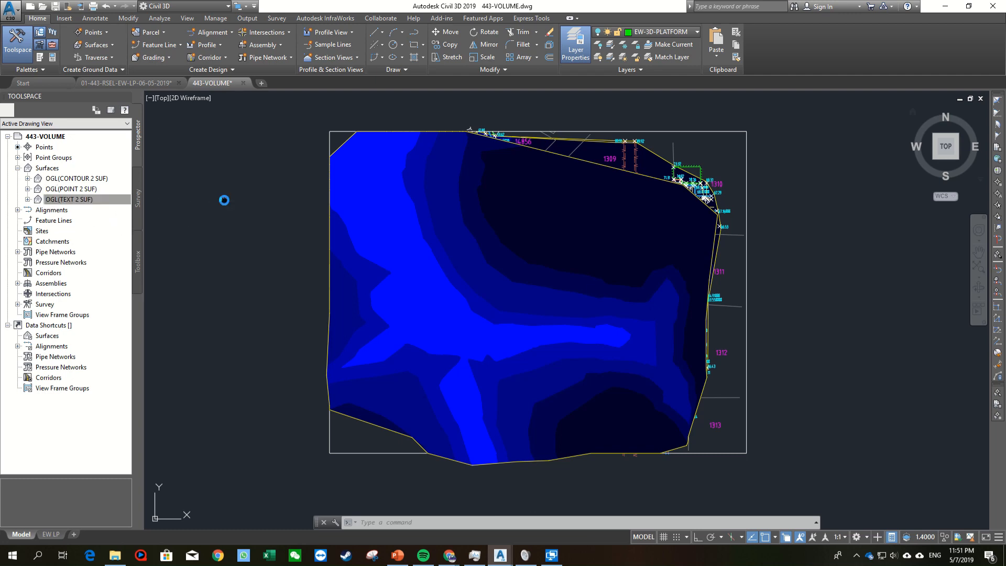
{"action": "middle_click_drag", "start_coordinate": [401, 212], "coordinate": [471, 233]}
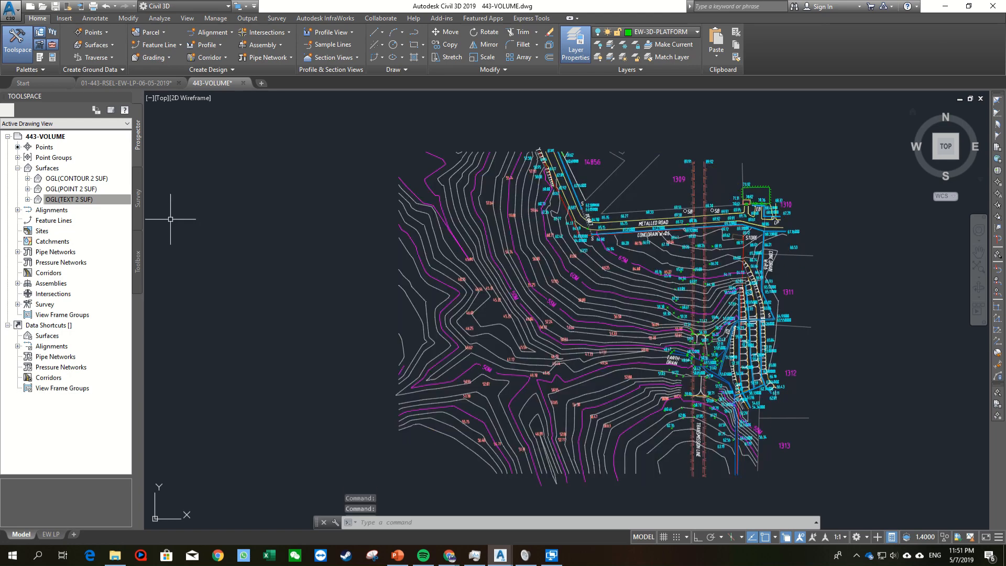
{"action": "middle_click_drag", "start_coordinate": [709, 273], "coordinate": [624, 192]}
{"action": "scroll", "coordinate": [624, 192], "scroll_direction": "up", "scroll_amount": 7}
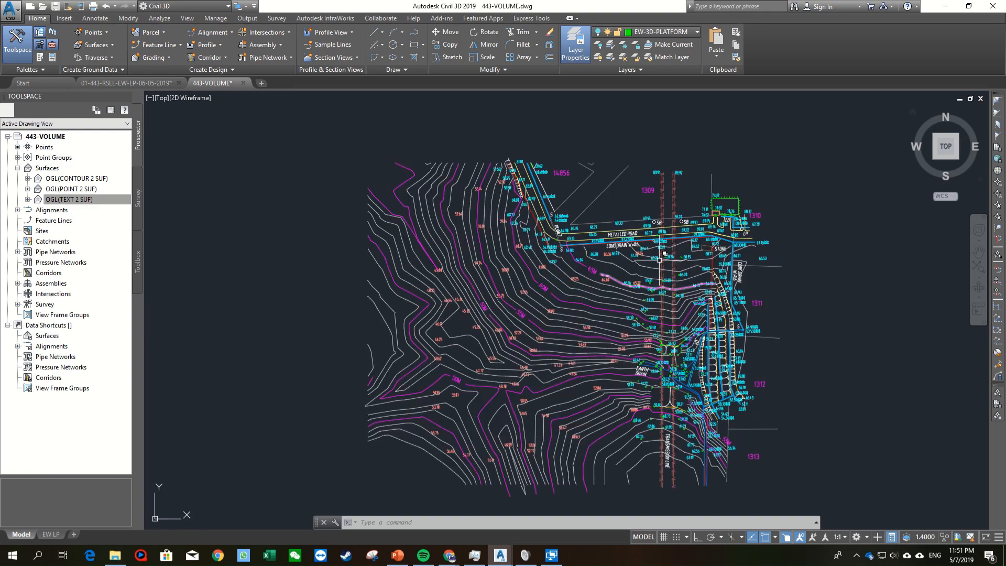
{"action": "scroll", "coordinate": [573, 235], "scroll_direction": "down", "scroll_amount": 4}
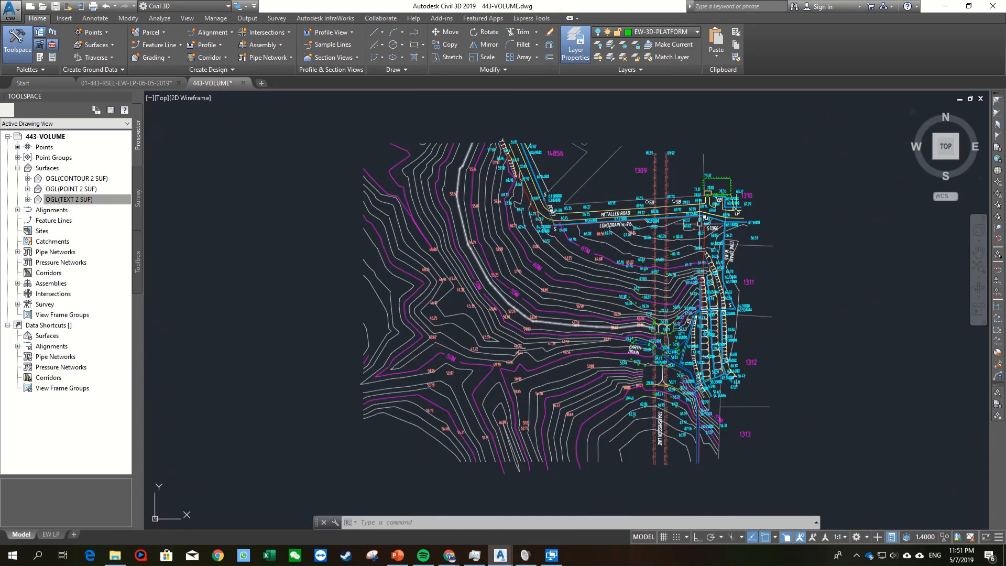
{"action": "scroll", "coordinate": [573, 281], "scroll_direction": "up", "scroll_amount": 4}
{"action": "scroll", "coordinate": [568, 279], "scroll_direction": "down", "scroll_amount": 2}
{"action": "mouse_move", "coordinate": [565, 279]}
{"action": "middle_mouse_down"}
{"action": "mouse_move", "coordinate": [535, 271]}
{"action": "mouse_move", "coordinate": [543, 277]}
{"action": "middle_mouse_up"}
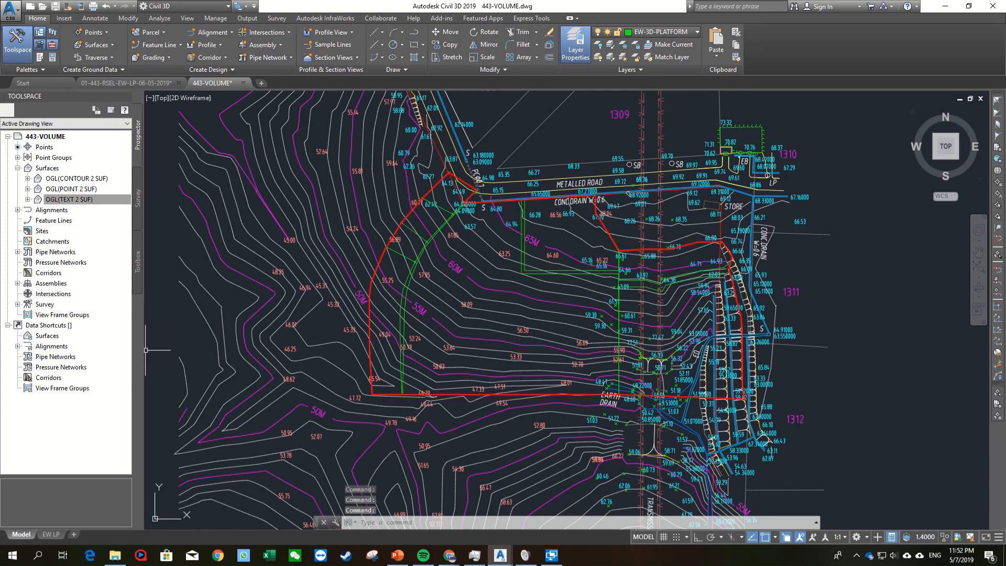
Step: Examine the red earthwork boundary and green platform outlines, both over the survey plan and on their own
{"action": "middle_click_drag", "start_coordinate": [500, 271], "coordinate": [420, 218]}
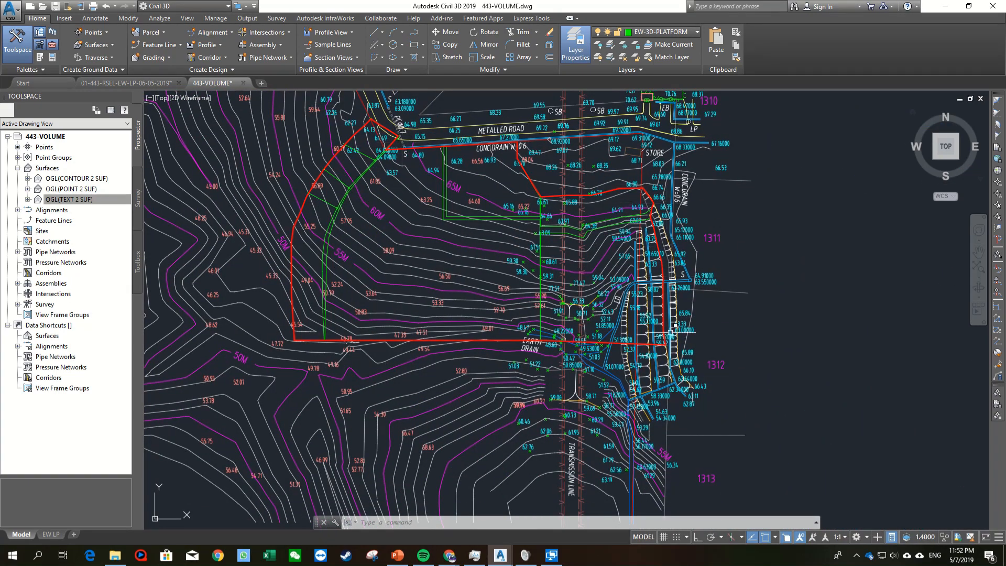
{"action": "scroll", "coordinate": [367, 230], "scroll_direction": "up", "scroll_amount": 3}
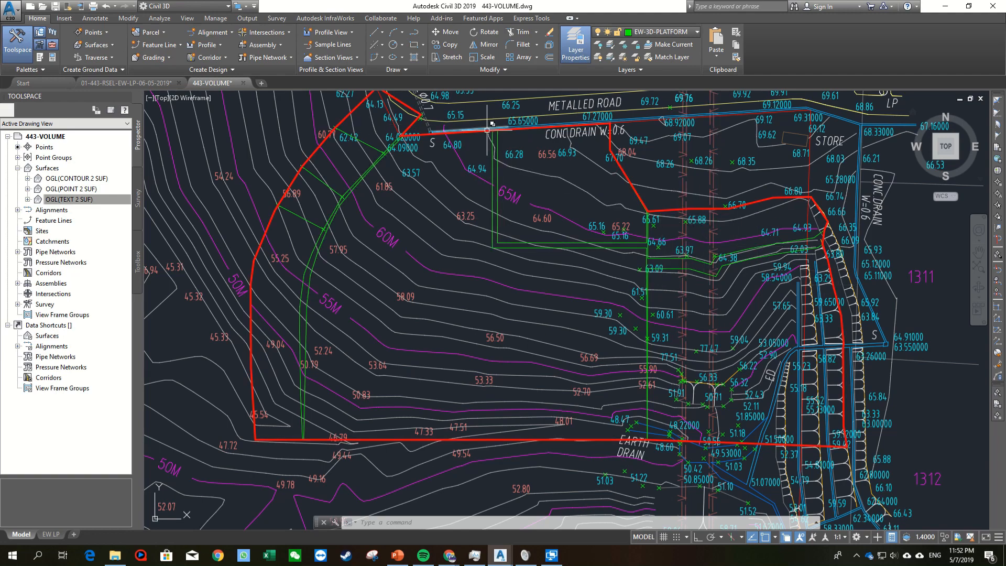
{"action": "scroll", "coordinate": [651, 194], "scroll_direction": "down", "scroll_amount": 2}
{"action": "scroll", "coordinate": [523, 296], "scroll_direction": "down", "scroll_amount": 1}
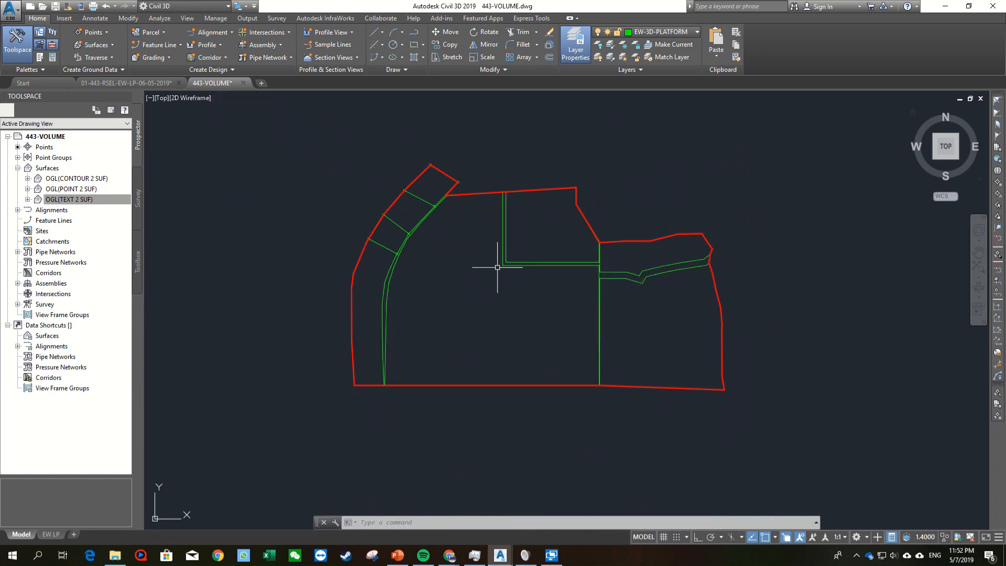
{"action": "middle_click_drag", "start_coordinate": [480, 279], "coordinate": [577, 305]}
{"action": "scroll", "coordinate": [582, 301], "scroll_direction": "up", "scroll_amount": 5}
{"action": "scroll", "coordinate": [644, 301], "scroll_direction": "down", "scroll_amount": 3}
{"action": "middle_click_drag", "start_coordinate": [696, 319], "coordinate": [560, 277]}
{"action": "scroll", "coordinate": [559, 276], "scroll_direction": "down", "scroll_amount": 2}
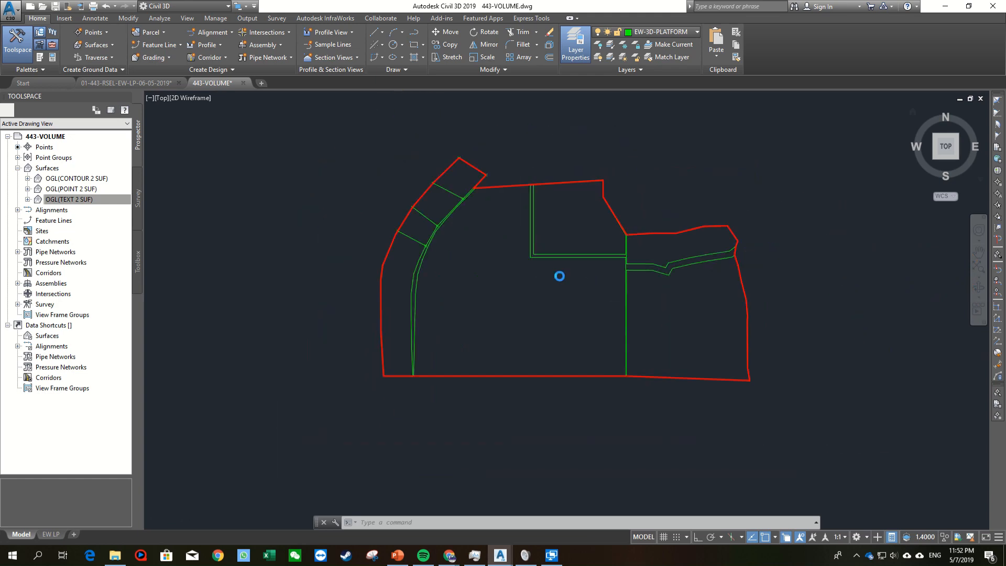
{"action": "scroll", "coordinate": [516, 265], "scroll_direction": "down", "scroll_amount": 4}
{"action": "scroll", "coordinate": [516, 263], "scroll_direction": "up", "scroll_amount": 5}
{"action": "scroll", "coordinate": [543, 273], "scroll_direction": "down", "scroll_amount": 1}
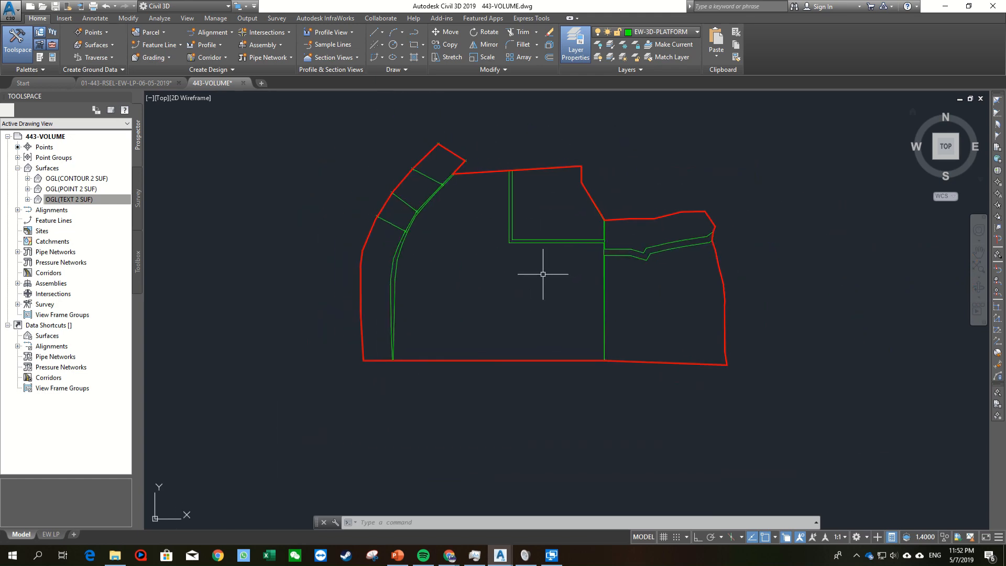
Step: Select the large central platform polyline on layer EW-3D-PLATFORM and check its elevation
{"action": "scroll", "coordinate": [543, 293], "scroll_direction": "up", "scroll_amount": 6}
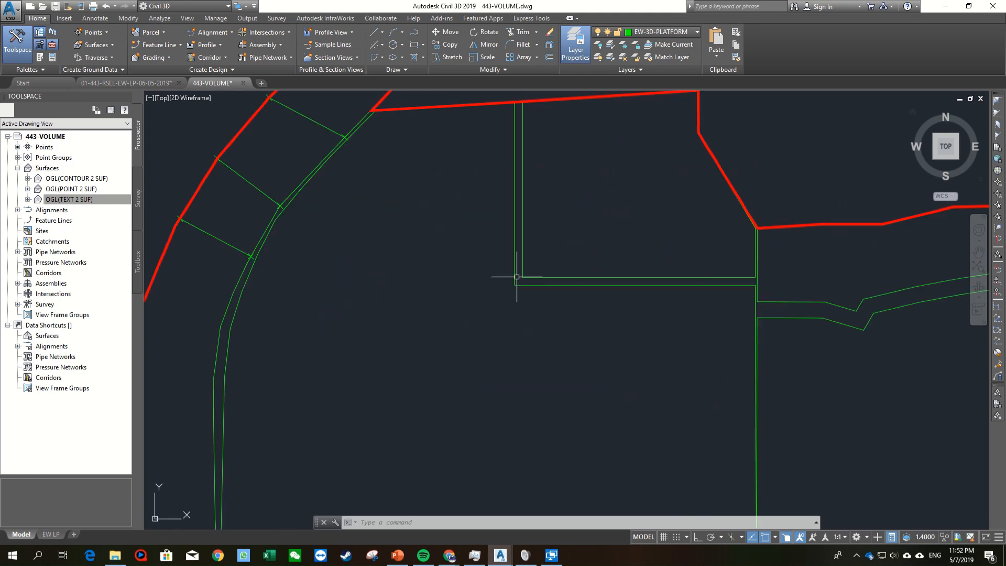
{"action": "scroll", "coordinate": [548, 332], "scroll_direction": "down", "scroll_amount": 3}
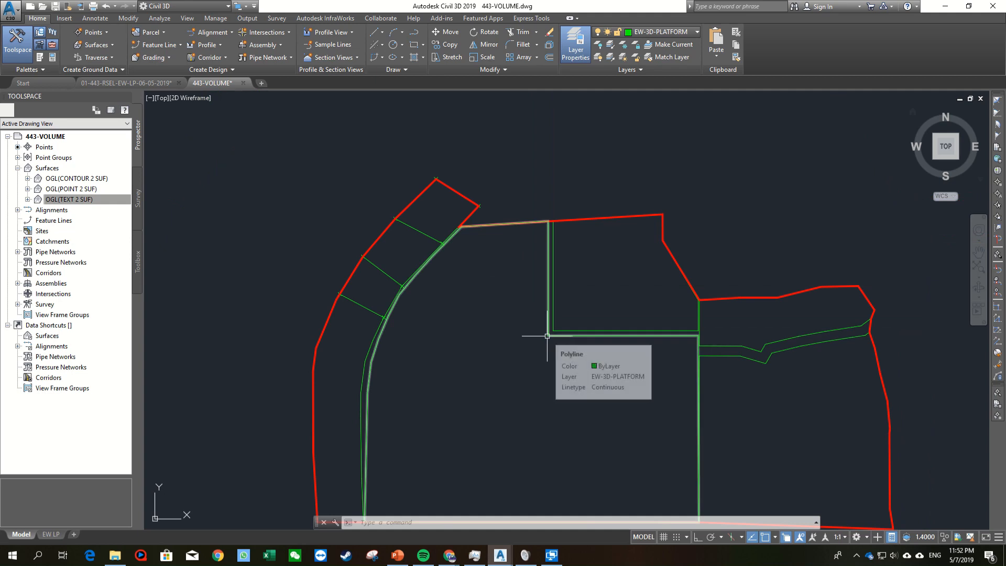
{"action": "scroll", "coordinate": [532, 353], "scroll_direction": "up", "scroll_amount": 2}
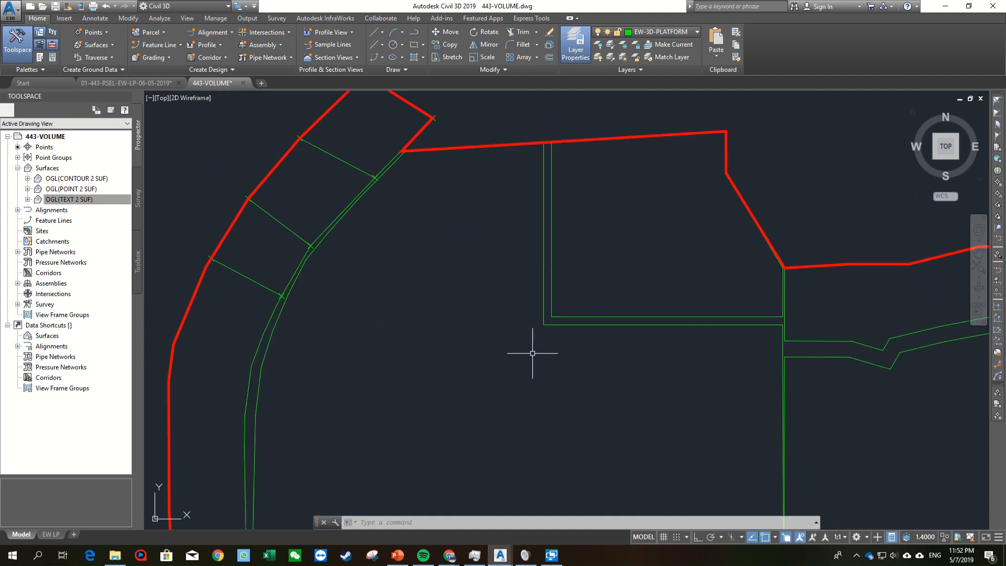
{"action": "left_click", "coordinate": [643, 325]}
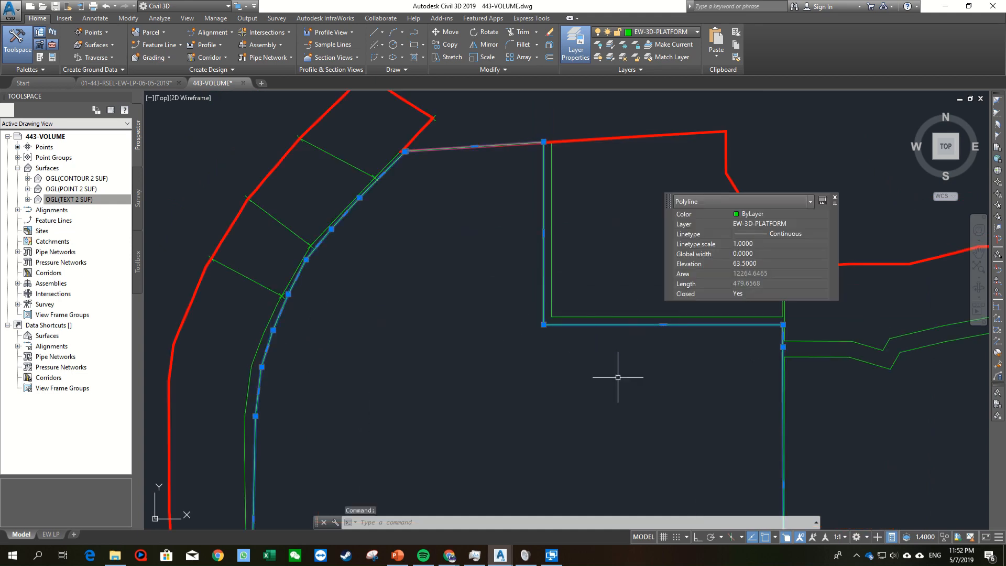
{"action": "middle_click_drag", "start_coordinate": [618, 375], "coordinate": [544, 335]}
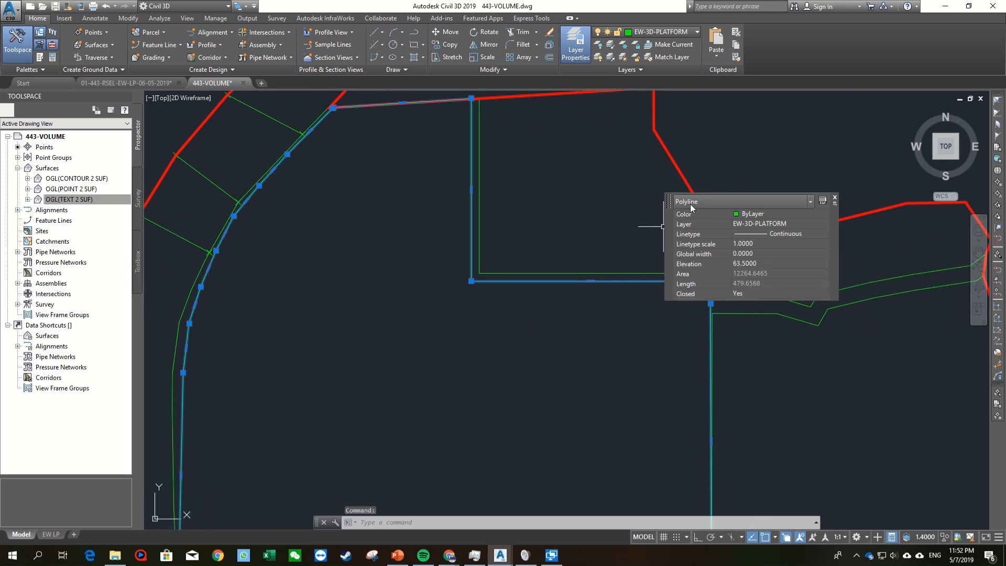
{"action": "middle_click_drag", "start_coordinate": [509, 295], "coordinate": [521, 319]}
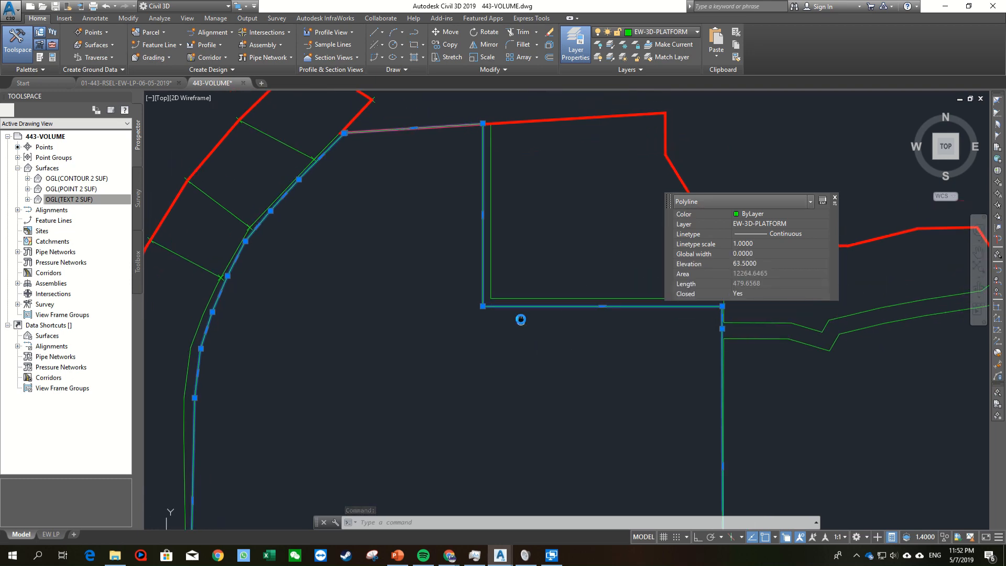
{"action": "middle_click_drag", "start_coordinate": [425, 328], "coordinate": [424, 251]}
{"action": "middle_click_drag", "start_coordinate": [425, 171], "coordinate": [449, 282]}
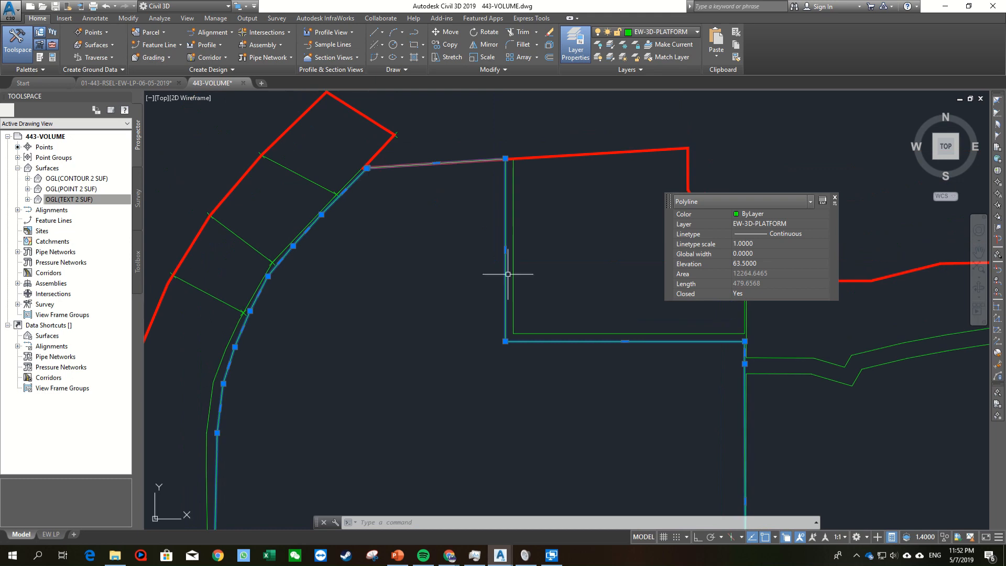
{"action": "scroll", "coordinate": [517, 302], "scroll_direction": "up", "scroll_amount": 5}
{"action": "key", "text": "Escape"}
Step: Select the smaller platform polyline north-east of the central platform and check its elevation
{"action": "left_click", "coordinate": [588, 403]}
{"action": "scroll", "coordinate": [597, 304], "scroll_direction": "down", "scroll_amount": 6}
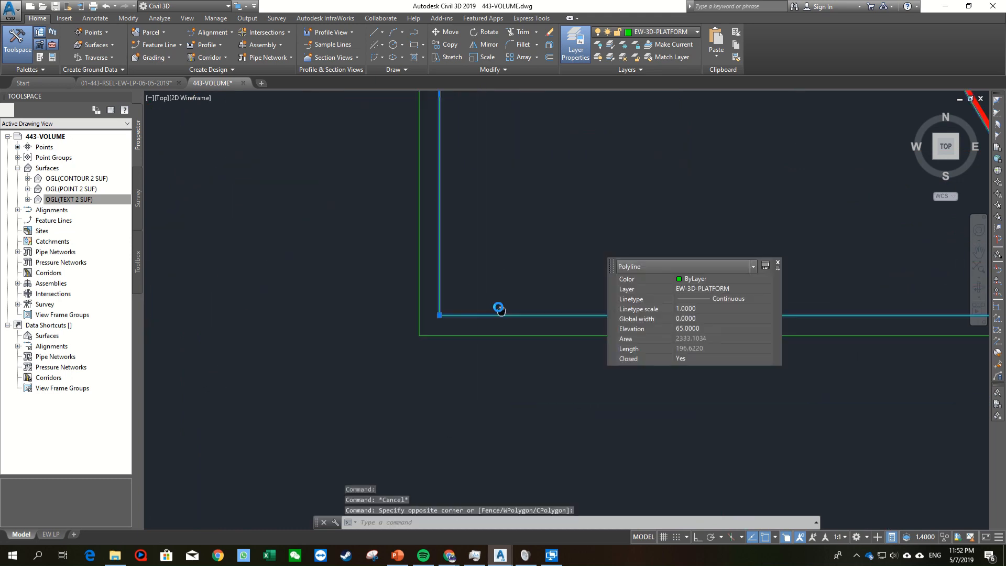
{"action": "scroll", "coordinate": [547, 274], "scroll_direction": "up", "scroll_amount": 2}
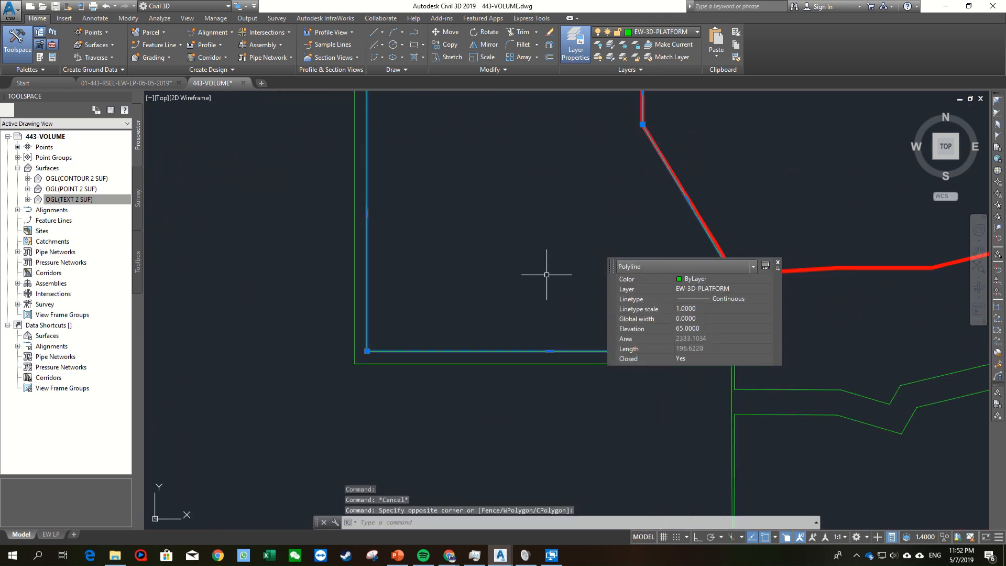
{"action": "scroll", "coordinate": [528, 313], "scroll_direction": "down", "scroll_amount": 5}
{"action": "middle_click_drag", "start_coordinate": [540, 319], "coordinate": [592, 279]}
{"action": "key", "text": "Escape"}
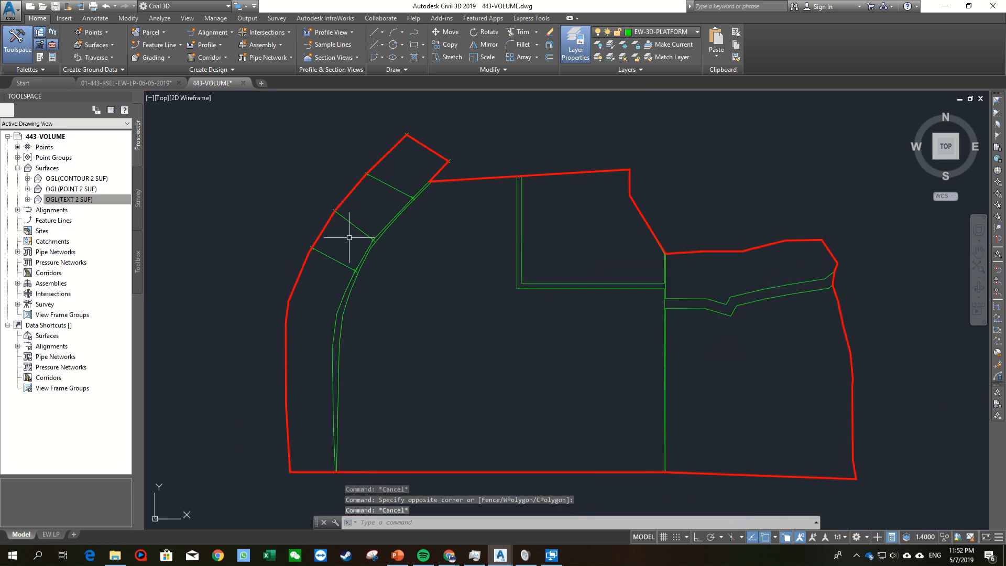
Step: Select the curved platform polyline along the western boundary and check its elevation
{"action": "scroll", "coordinate": [349, 237], "scroll_direction": "up", "scroll_amount": 5}
{"action": "middle_click_drag", "start_coordinate": [351, 264], "coordinate": [438, 307]}
{"action": "left_click", "coordinate": [406, 287]}
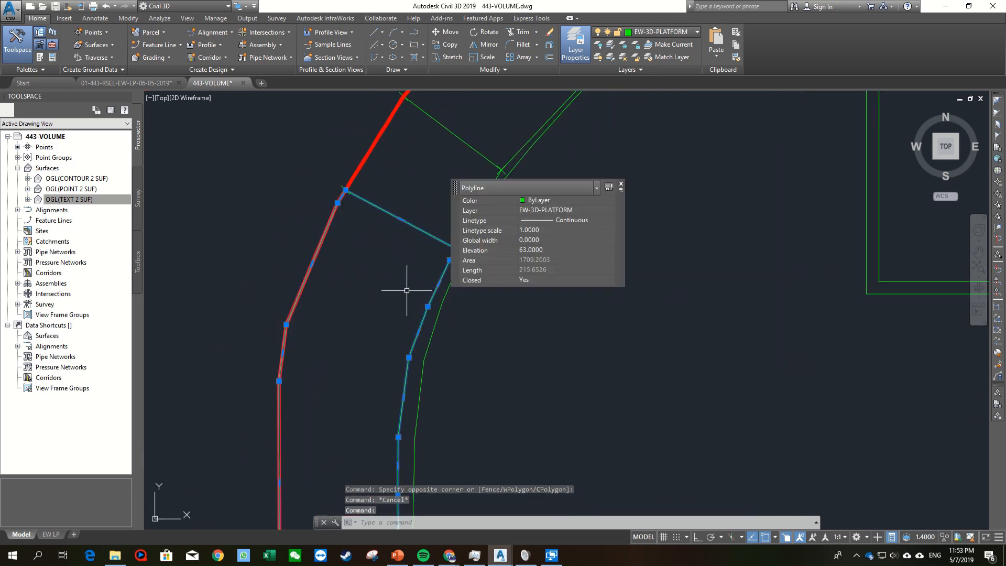
{"action": "key", "text": "Escape"}
Step: Select the 3D polyline joining the two western cross lines beside the central platform and check its properties
{"action": "scroll", "coordinate": [449, 314], "scroll_direction": "down", "scroll_amount": 2}
{"action": "scroll", "coordinate": [460, 307], "scroll_direction": "up", "scroll_amount": 5}
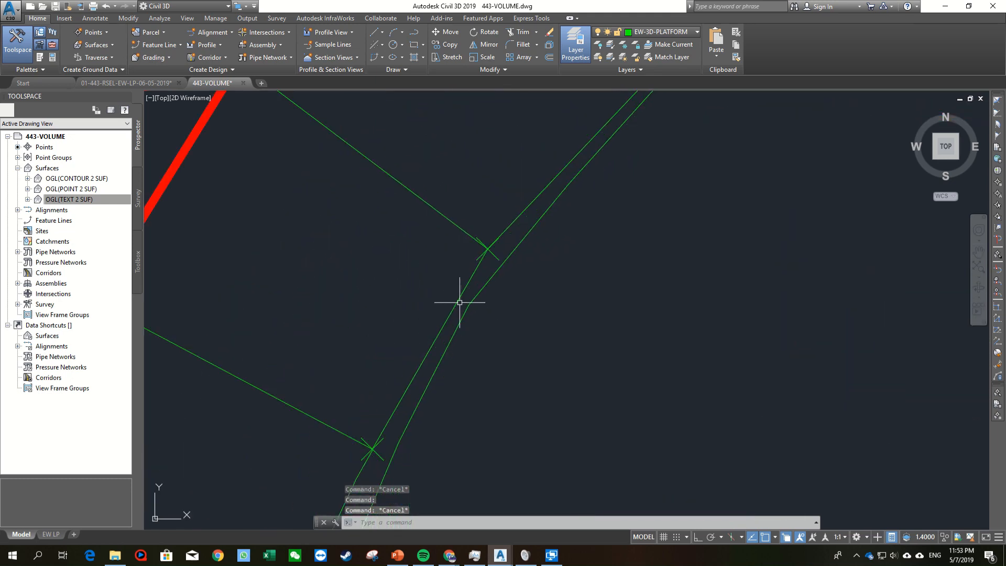
{"action": "left_click", "coordinate": [469, 290]}
{"action": "left_click", "coordinate": [452, 285]}
{"action": "middle_click_drag", "start_coordinate": [491, 287], "coordinate": [492, 307]}
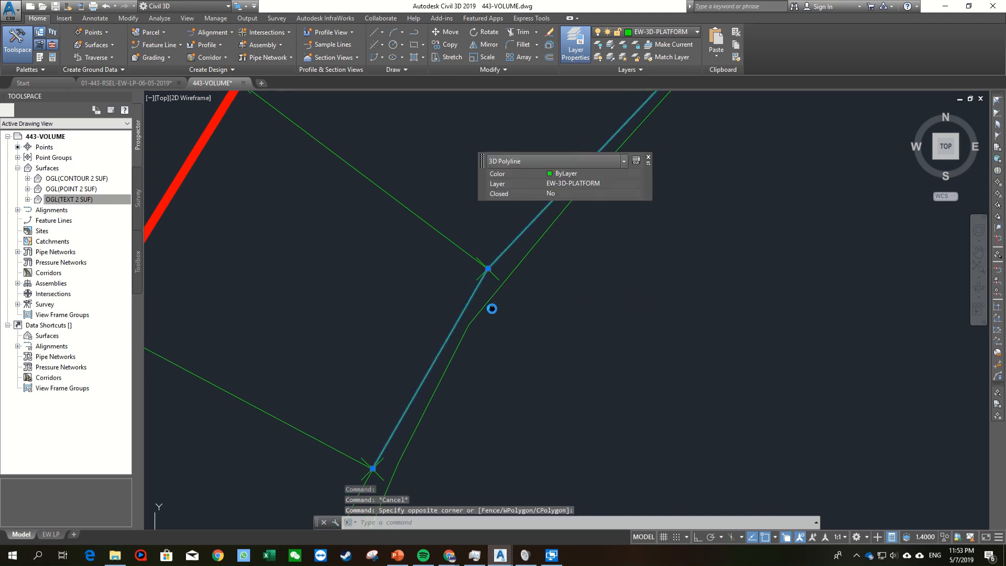
Step: Select the closed curved platform polyline at the southernmost of the three western cross lines and check its elevation
{"action": "key", "text": "Escape"}
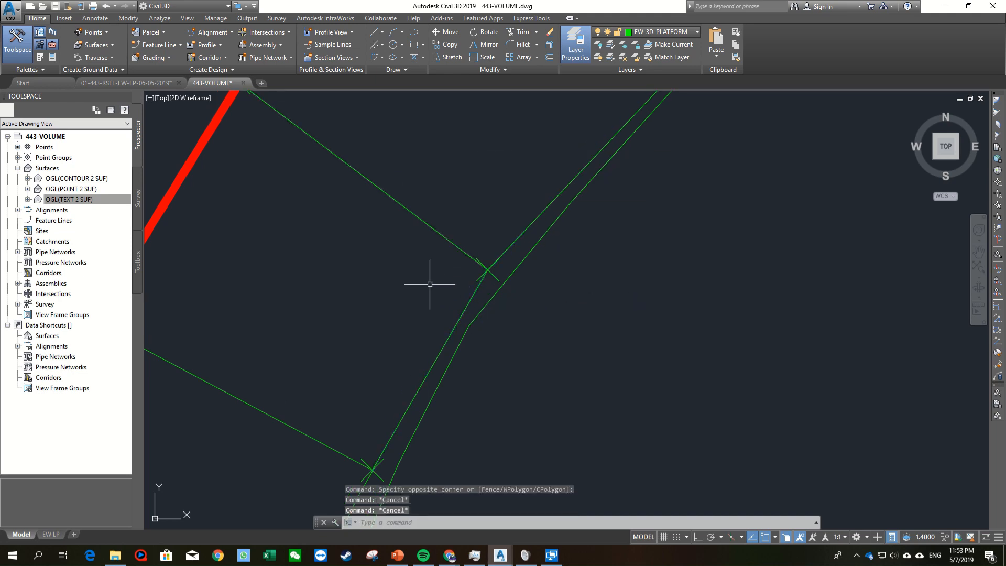
{"action": "scroll", "coordinate": [424, 307], "scroll_direction": "down", "scroll_amount": 2}
{"action": "scroll", "coordinate": [505, 231], "scroll_direction": "down", "scroll_amount": 2}
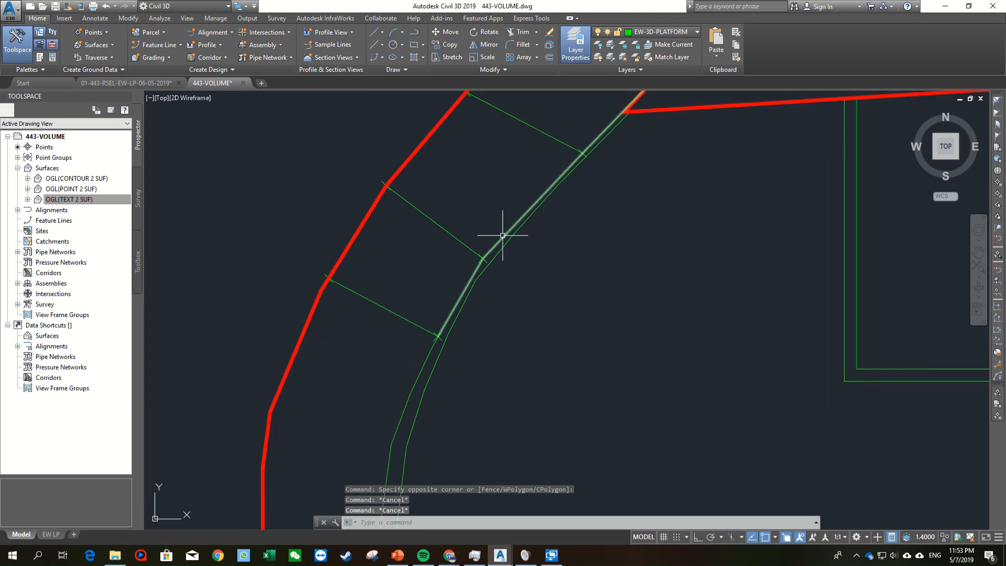
{"action": "scroll", "coordinate": [479, 310], "scroll_direction": "up", "scroll_amount": 1}
{"action": "middle_click_drag", "start_coordinate": [562, 275], "coordinate": [572, 260]}
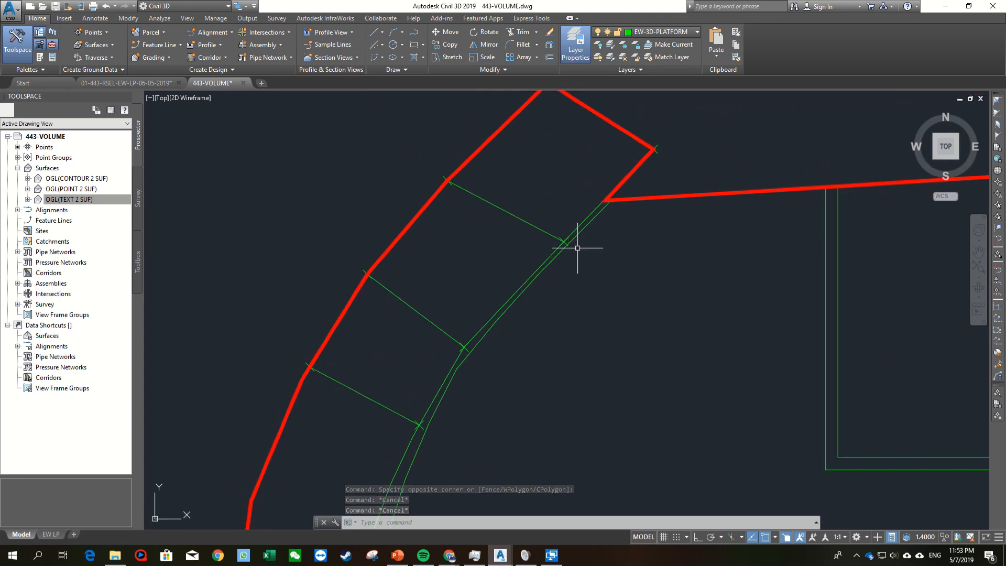
{"action": "middle_click_drag", "start_coordinate": [470, 345], "coordinate": [518, 333]}
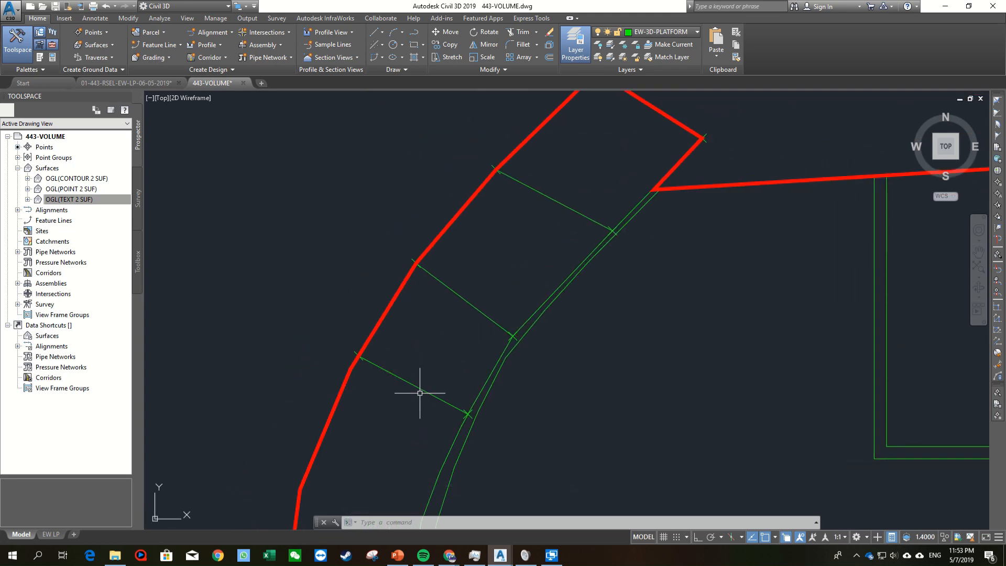
{"action": "scroll", "coordinate": [420, 392], "scroll_direction": "up", "scroll_amount": 5}
{"action": "left_click", "coordinate": [471, 418]}
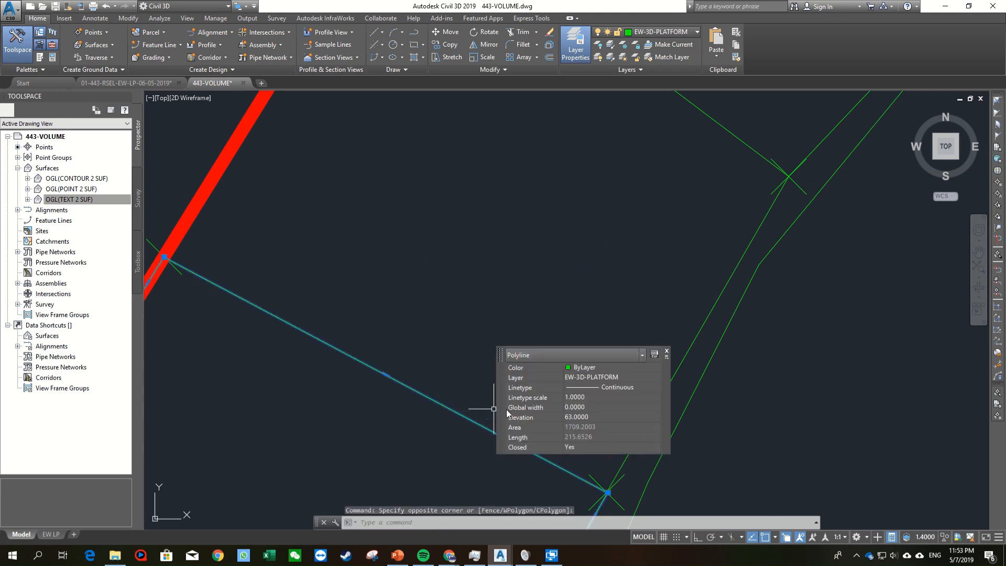
{"action": "key", "text": "Escape"}
{"action": "scroll", "coordinate": [472, 399], "scroll_direction": "down", "scroll_amount": 5}
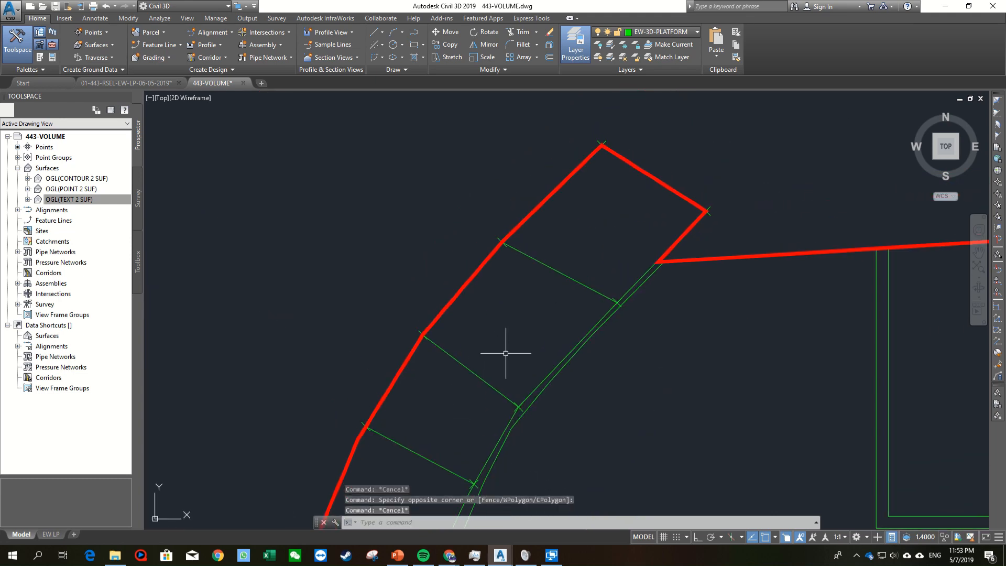
Step: Select the middle and northernmost cross lines of the western strip one at a time and check their elevations
{"action": "middle_click_drag", "start_coordinate": [526, 338], "coordinate": [517, 356]}
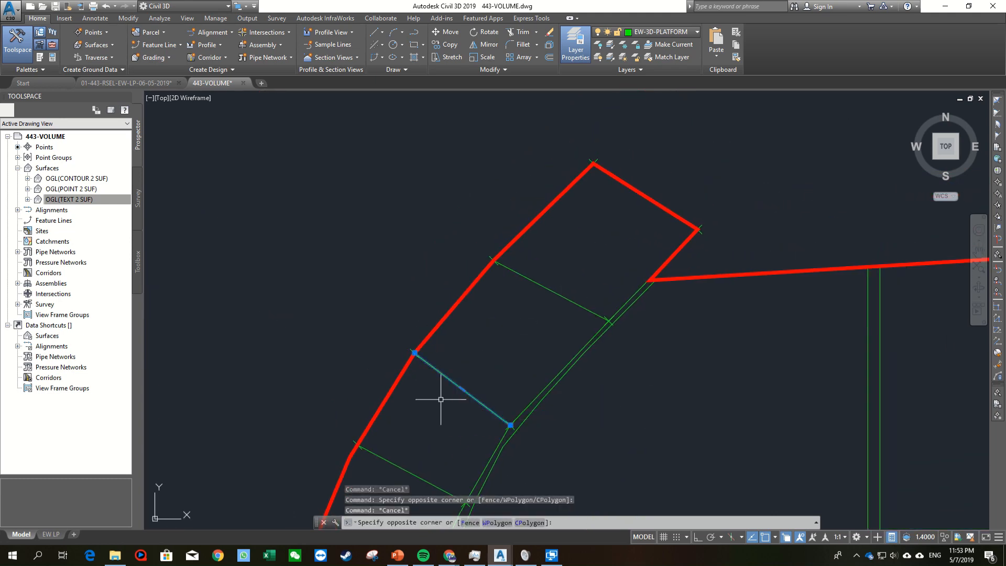
{"action": "left_click", "coordinate": [450, 381]}
{"action": "key", "text": "Escape"}
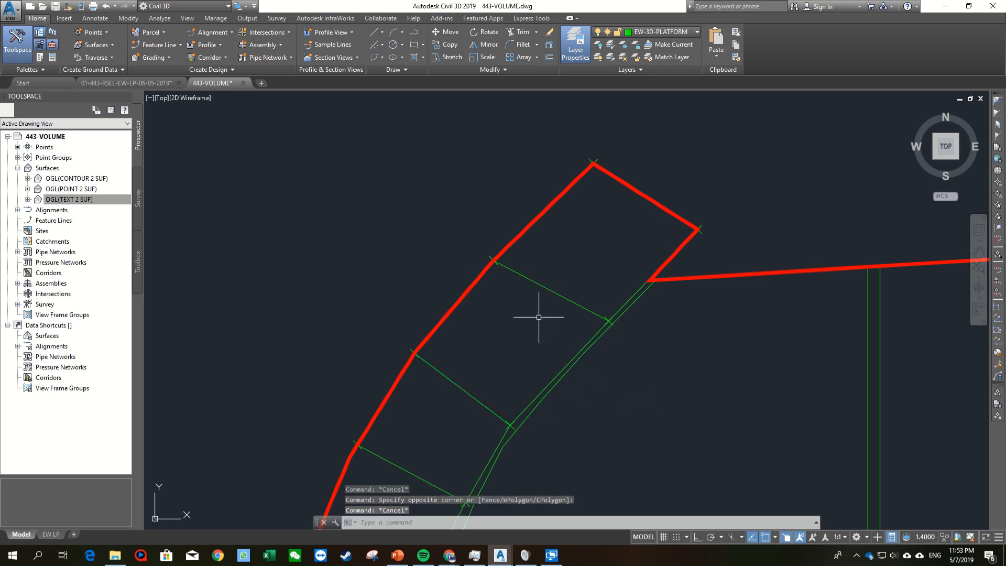
{"action": "left_click", "coordinate": [550, 291]}
{"action": "left_click", "coordinate": [541, 303]}
{"action": "middle_click_drag", "start_coordinate": [540, 302], "coordinate": [487, 341]}
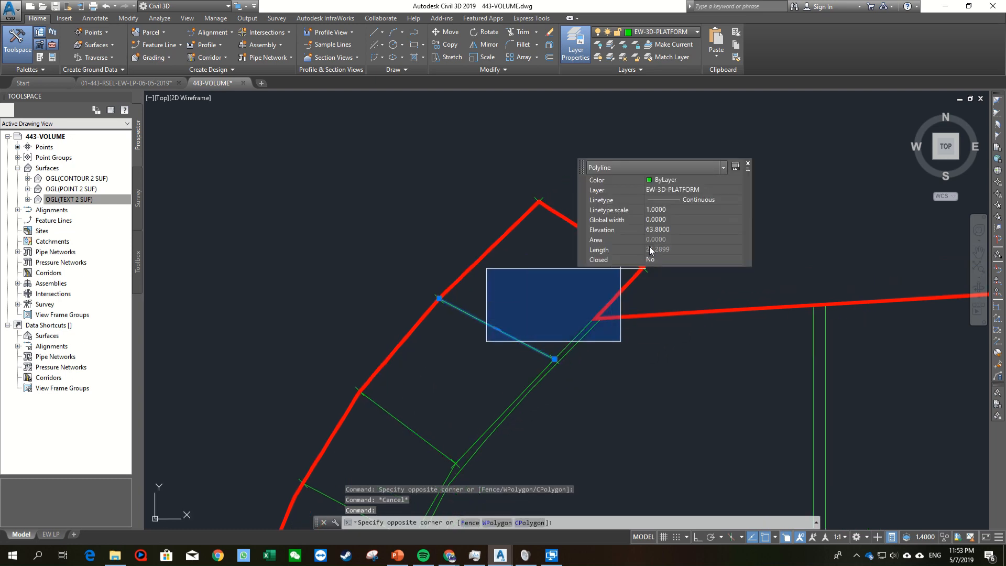
Step: Clear the current selection and hide the thick red closed boundary polyline around the platform
{"action": "key", "text": "Escape"}
{"action": "key", "text": "Escape"}
{"action": "scroll", "coordinate": [581, 225], "scroll_direction": "up", "scroll_amount": 4}
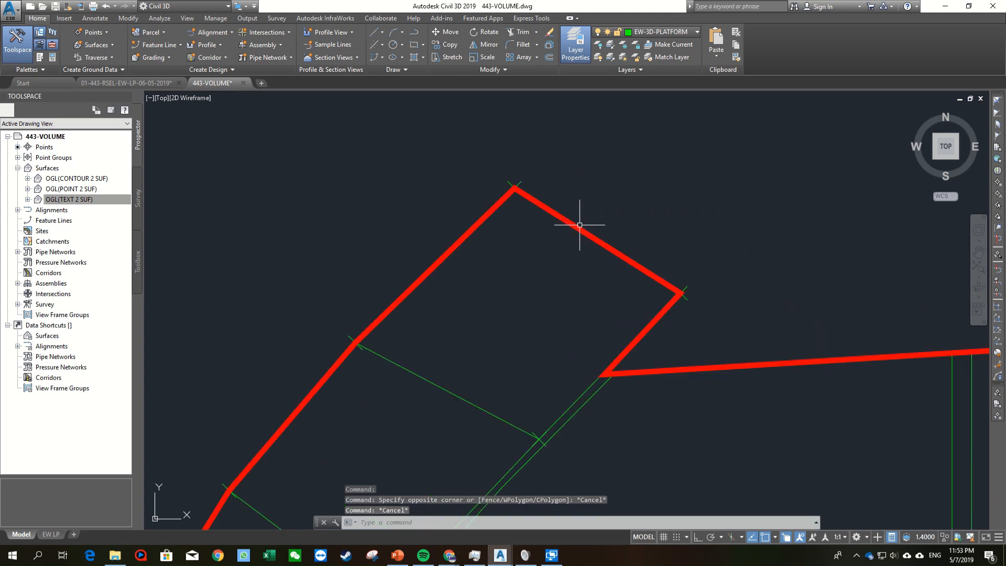
{"action": "left_click", "coordinate": [580, 231]}
{"action": "key", "text": "Escape"}
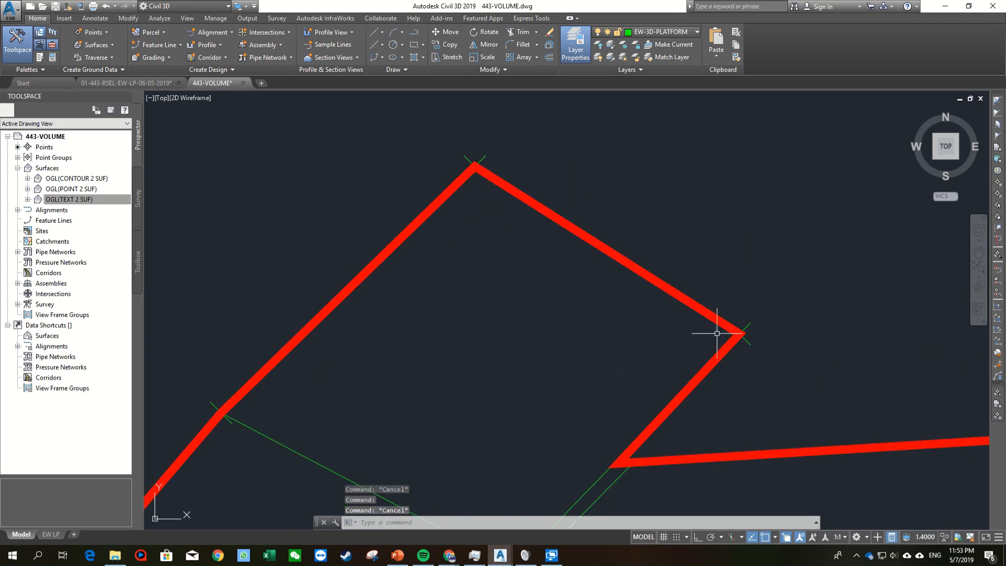
{"action": "middle_click_drag", "start_coordinate": [746, 417], "coordinate": [740, 237]}
{"action": "left_click", "coordinate": [773, 264]}
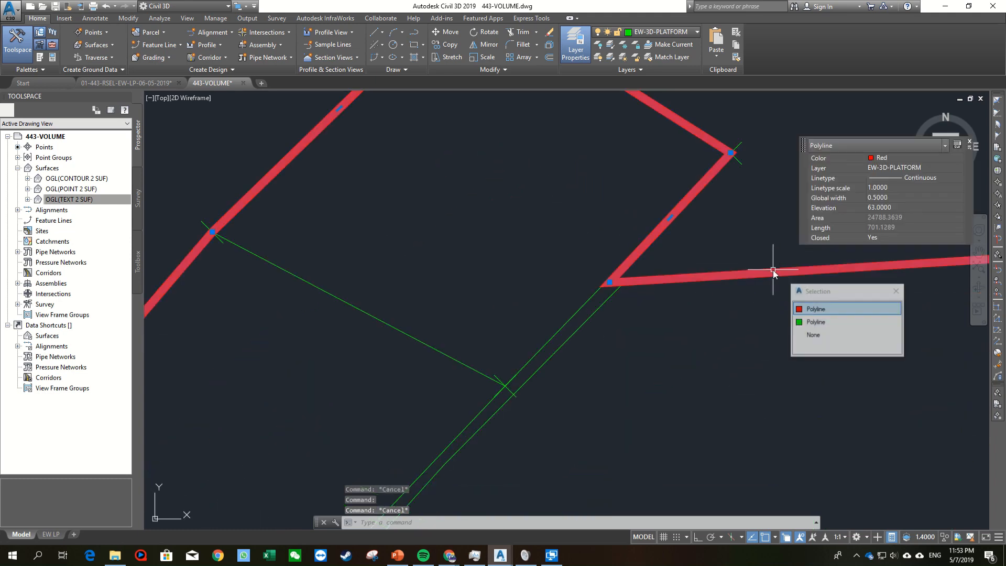
{"action": "left_click", "coordinate": [833, 310]}
{"action": "right_click", "coordinate": [714, 281]}
{"action": "mouse_move", "coordinate": [773, 313]}
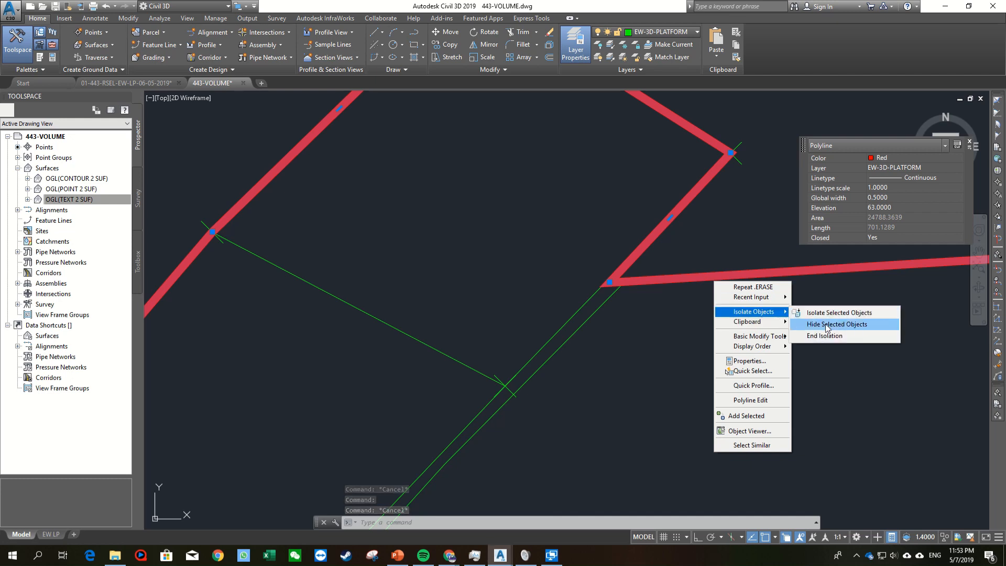
{"action": "left_click", "coordinate": [826, 325]}
{"action": "scroll", "coordinate": [654, 295], "scroll_direction": "down", "scroll_amount": 4}
{"action": "middle_click_drag", "start_coordinate": [647, 297], "coordinate": [700, 278]}
{"action": "key", "text": "Escape"}
Step: Check the Z position of the point at the lower corner of the green platform edge
{"action": "scroll", "coordinate": [636, 238], "scroll_direction": "up", "scroll_amount": 4}
{"action": "scroll", "coordinate": [601, 266], "scroll_direction": "down", "scroll_amount": 6}
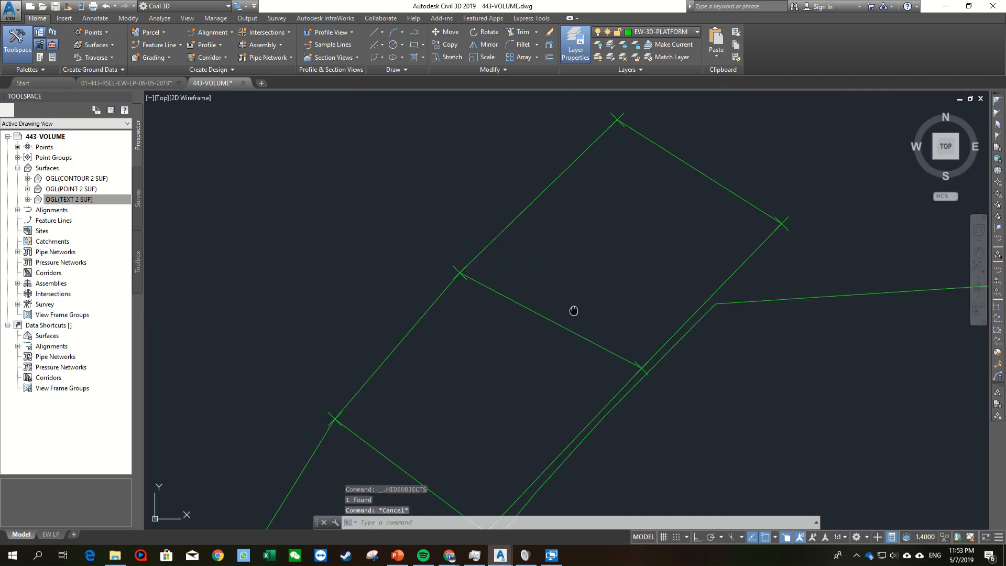
{"action": "middle_click_drag", "start_coordinate": [573, 310], "coordinate": [559, 237]}
{"action": "middle_click_drag", "start_coordinate": [514, 262], "coordinate": [560, 319]}
{"action": "scroll", "coordinate": [512, 319], "scroll_direction": "up", "scroll_amount": 2}
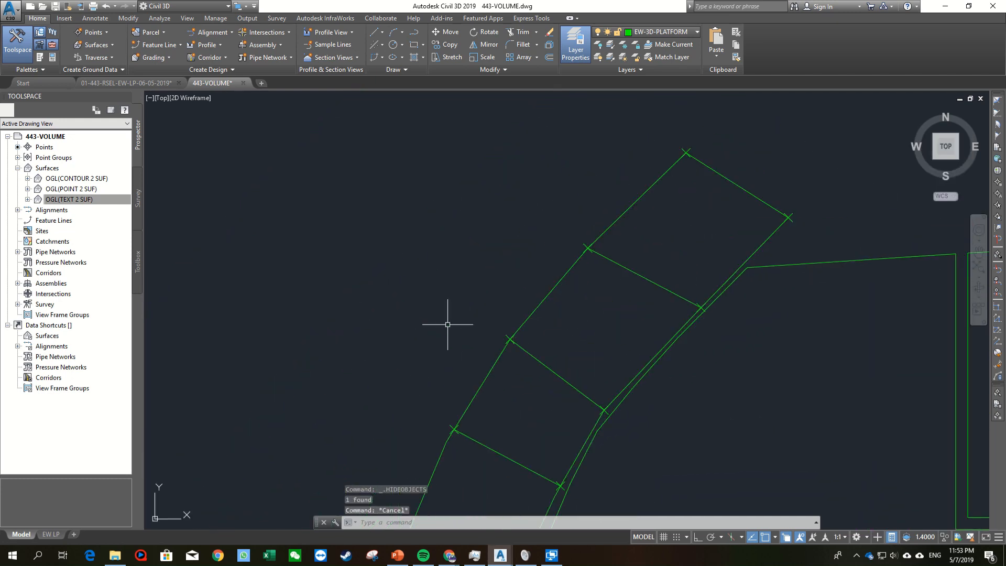
{"action": "scroll", "coordinate": [471, 324], "scroll_direction": "up", "scroll_amount": 5}
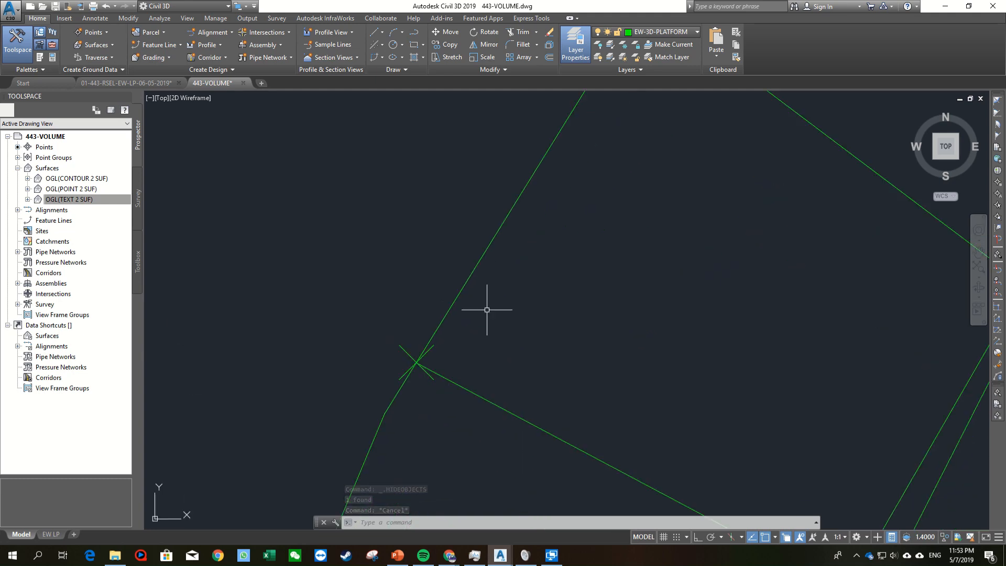
{"action": "left_click", "coordinate": [375, 322]}
{"action": "left_click", "coordinate": [459, 414]}
{"action": "scroll", "coordinate": [370, 331], "scroll_direction": "down", "scroll_amount": 6}
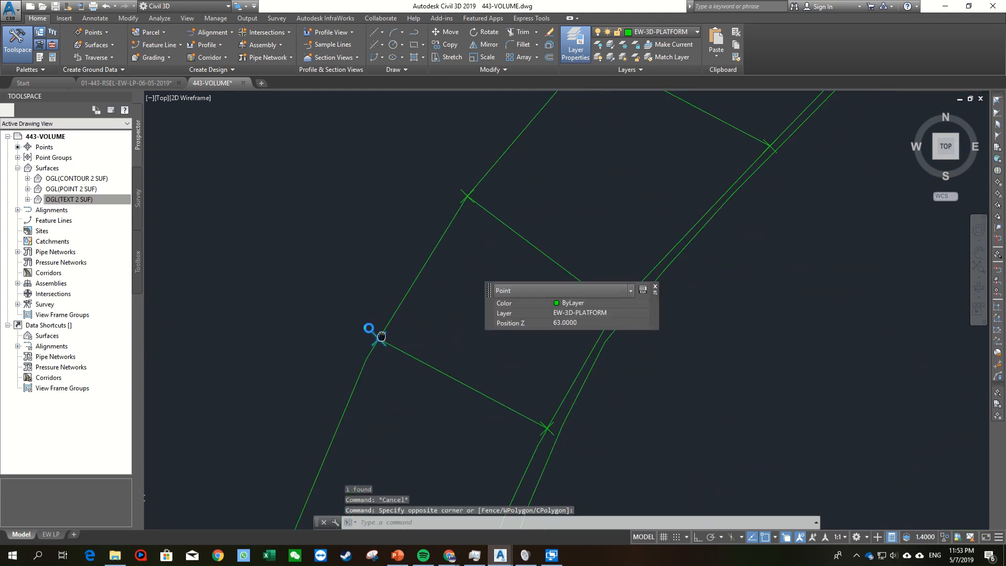
{"action": "scroll", "coordinate": [401, 269], "scroll_direction": "up", "scroll_amount": 3}
{"action": "middle_click_drag", "start_coordinate": [464, 213], "coordinate": [470, 220]}
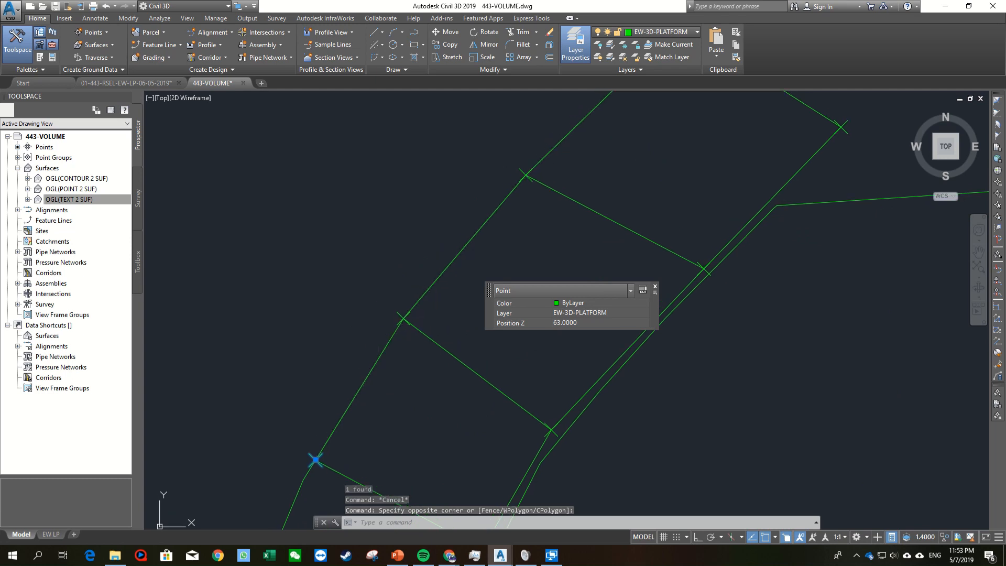
{"action": "middle_click_drag", "start_coordinate": [548, 148], "coordinate": [522, 204]}
{"action": "middle_click_drag", "start_coordinate": [636, 233], "coordinate": [737, 188]}
{"action": "scroll", "coordinate": [738, 189], "scroll_direction": "down", "scroll_amount": 2}
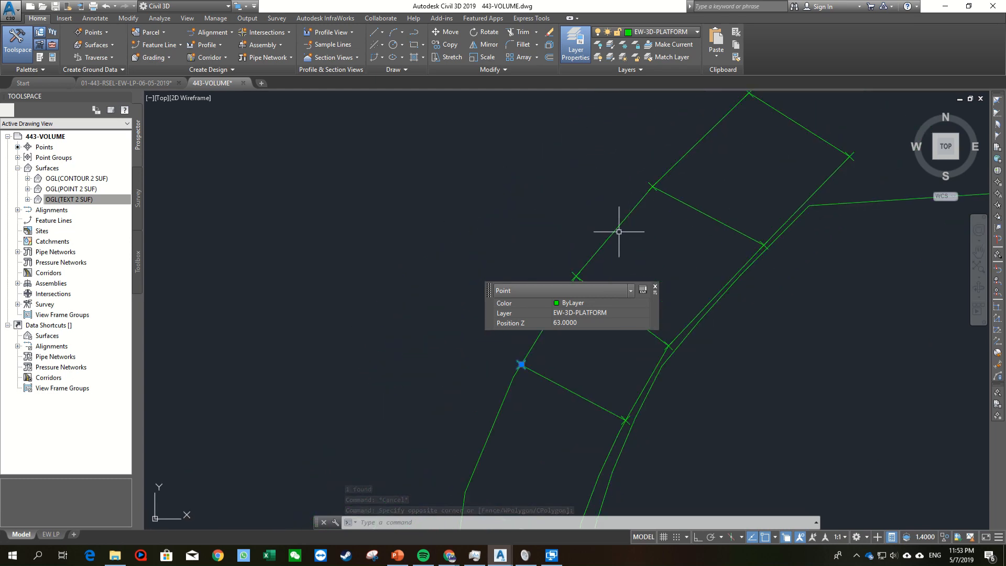
{"action": "middle_click_drag", "start_coordinate": [597, 230], "coordinate": [524, 199]}
{"action": "key", "text": "Escape"}
{"action": "middle_click_drag", "start_coordinate": [355, 239], "coordinate": [373, 281]}
{"action": "type", "text": "pl"}
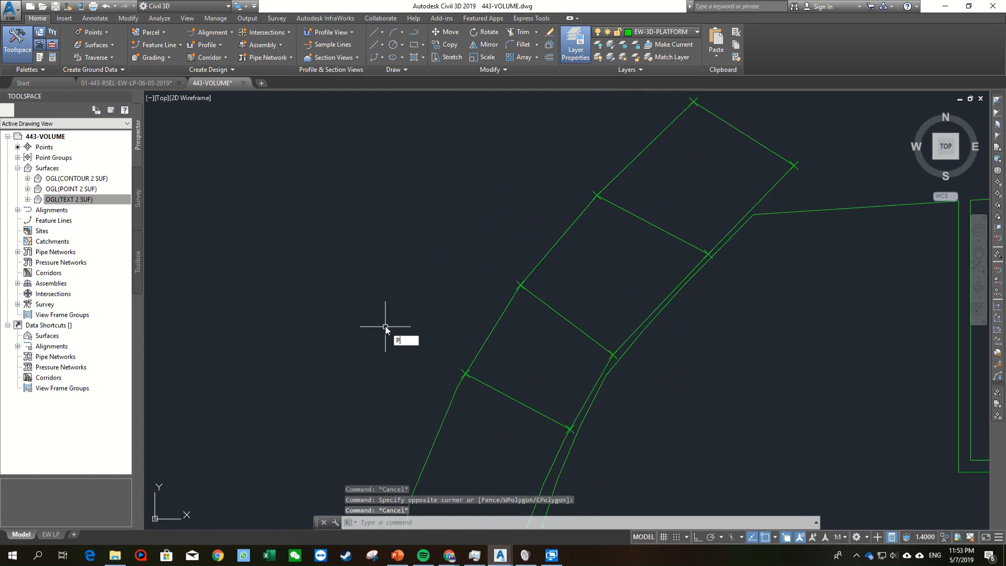
{"action": "key", "text": "Return"}
{"action": "key", "text": "Escape"}
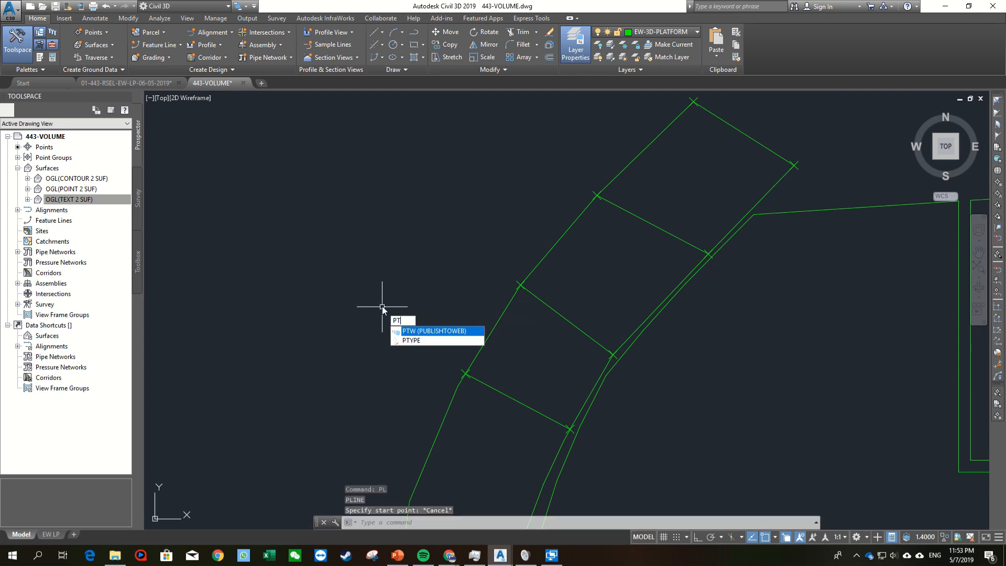
Step: Place a single point in the empty area west of the green platform outline
{"action": "type", "text": "OI"}
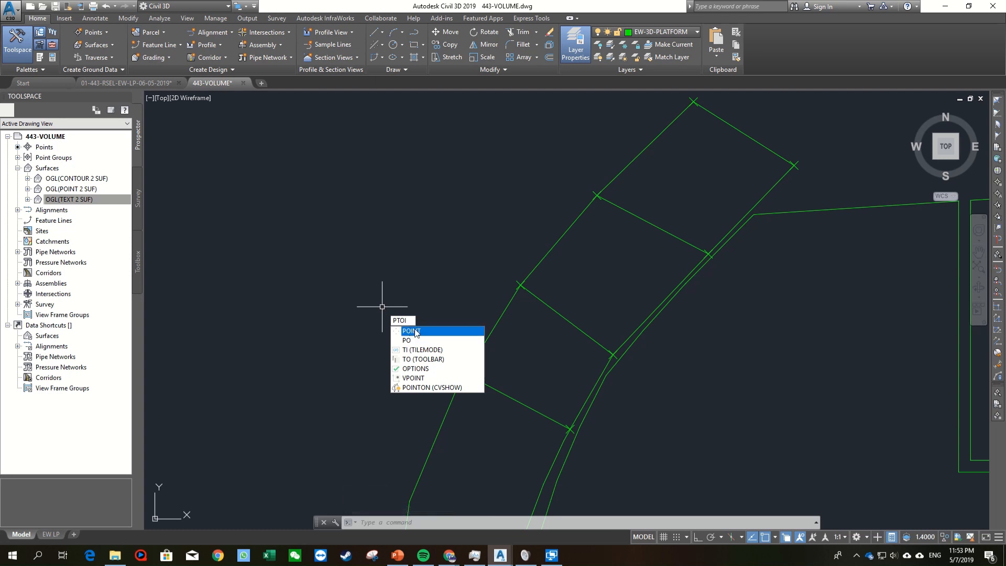
{"action": "key", "text": "Return"}
{"action": "left_click", "coordinate": [386, 325]}
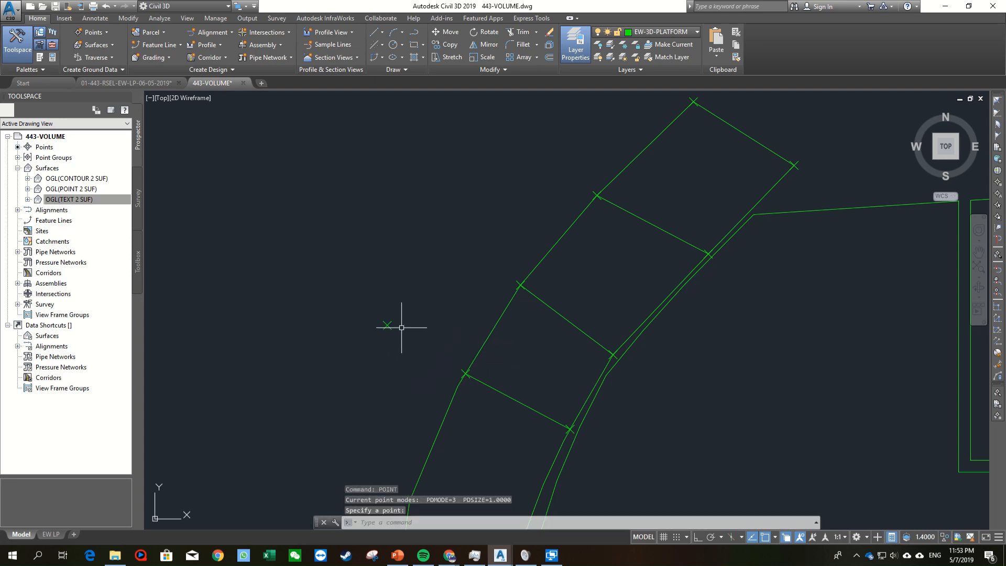
{"action": "key", "text": "Escape"}
Step: Set the new point's Z position to 63 and reselect it to check the elevation
{"action": "left_click", "coordinate": [353, 295]}
{"action": "left_click", "coordinate": [391, 331]}
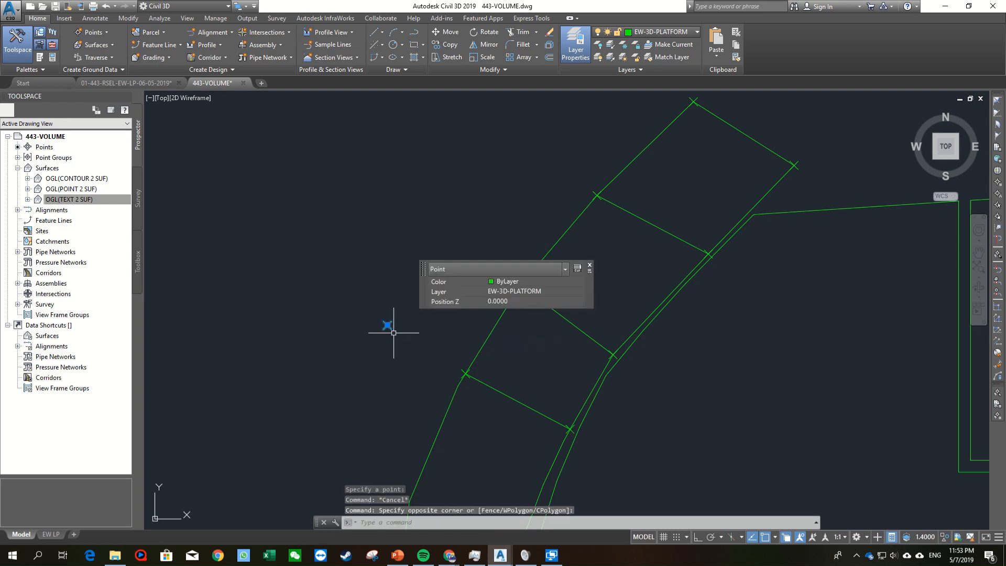
{"action": "scroll", "coordinate": [390, 330], "scroll_direction": "up", "scroll_amount": 4}
{"action": "left_click", "coordinate": [533, 300]}
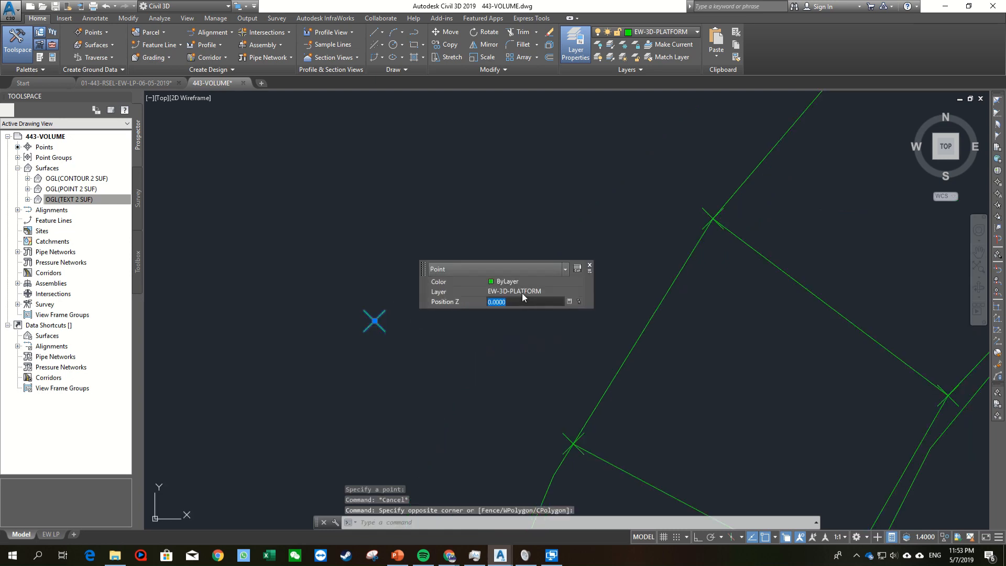
{"action": "type", "text": "10"}
{"action": "key", "text": "Return"}
{"action": "key", "text": "Escape"}
{"action": "left_click", "coordinate": [394, 333]}
{"action": "left_click", "coordinate": [351, 308]}
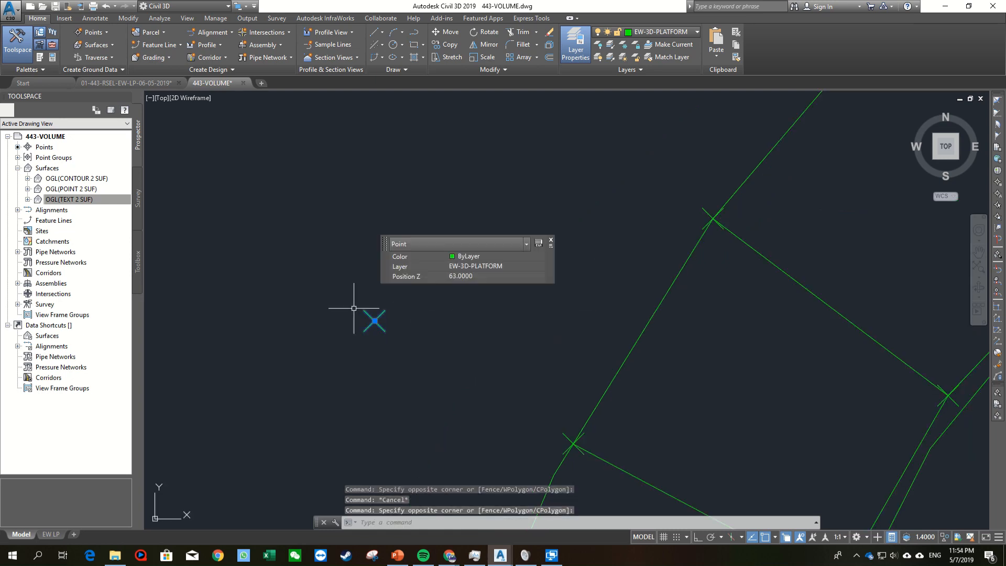
Step: Copy the 63-elevation point to a free spot northeast of it
{"action": "key", "text": "Return"}
{"action": "left_click", "coordinate": [377, 320]}
{"action": "scroll", "coordinate": [555, 179], "scroll_direction": "up", "scroll_amount": 2}
{"action": "middle_click_drag", "start_coordinate": [555, 179], "coordinate": [550, 281]}
{"action": "scroll", "coordinate": [507, 218], "scroll_direction": "down", "scroll_amount": 2}
{"action": "left_click", "coordinate": [504, 221]}
{"action": "key", "text": "Escape"}
Step: Set the second point's Z position to 65
{"action": "left_click", "coordinate": [504, 220]}
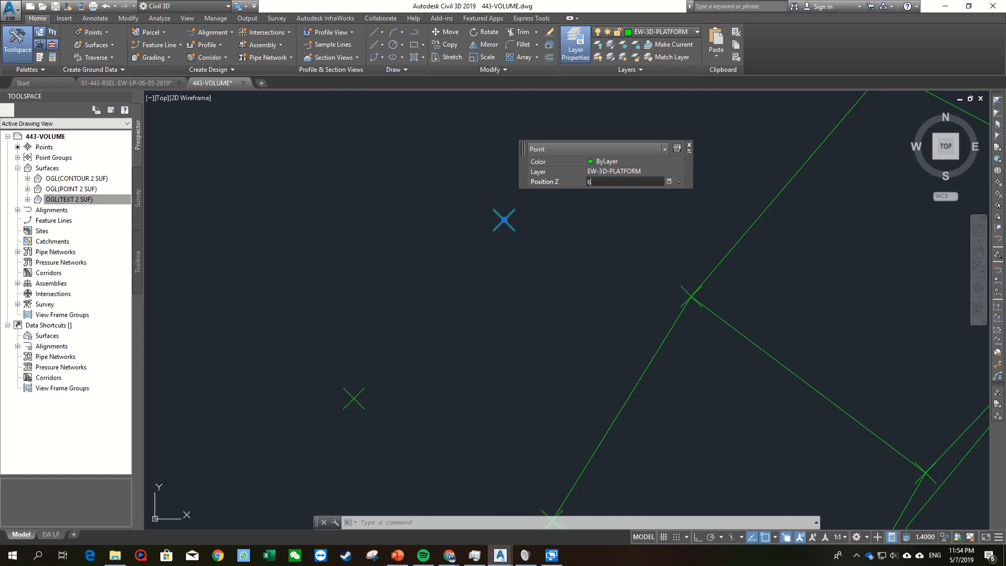
{"action": "key", "text": "Return"}
{"action": "key", "text": "Escape"}
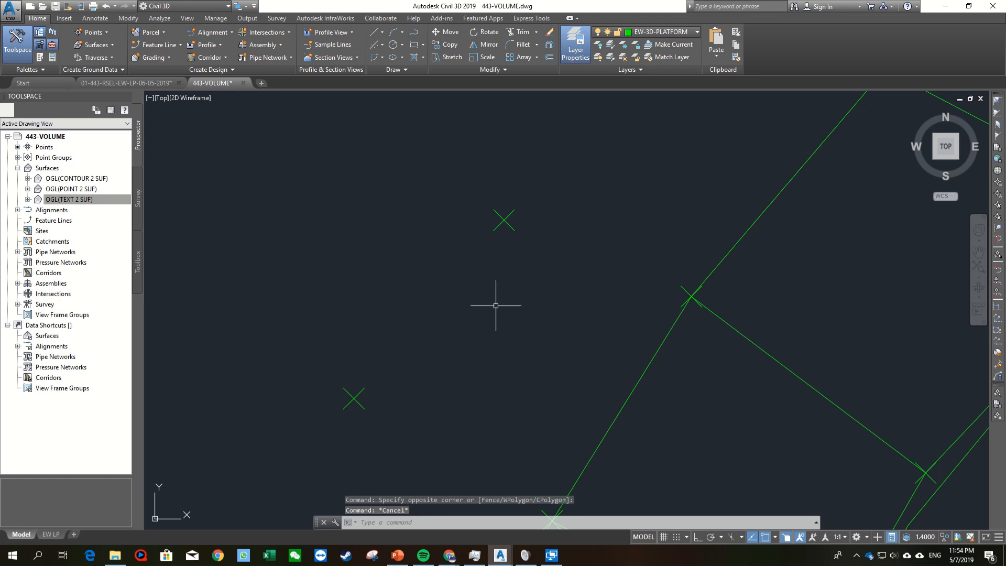
Step: Draw a line from the first point to the second point, snapping to both
{"action": "type", "text": "l"}
{"action": "key", "text": "Return"}
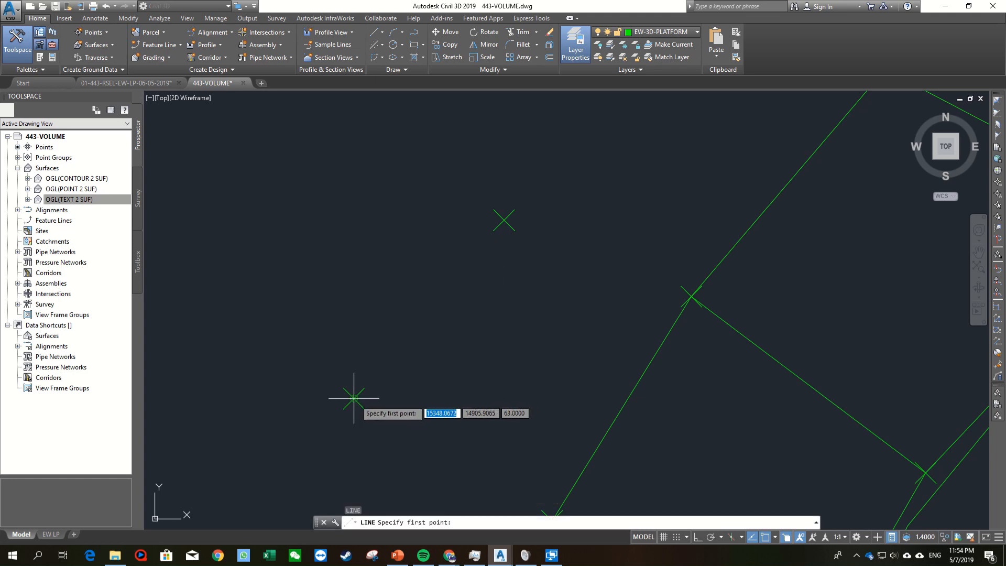
{"action": "left_click", "coordinate": [354, 398]}
{"action": "key", "text": "Escape"}
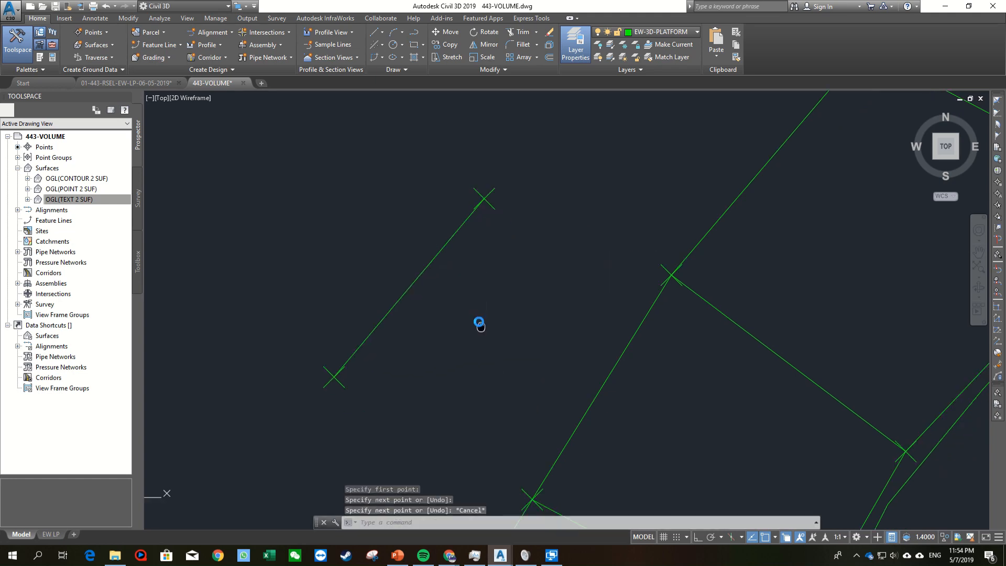
{"action": "scroll", "coordinate": [403, 337], "scroll_direction": "down", "scroll_amount": 3}
{"action": "scroll", "coordinate": [417, 303], "scroll_direction": "up", "scroll_amount": 3}
{"action": "middle_click_drag", "start_coordinate": [417, 302], "coordinate": [404, 327]}
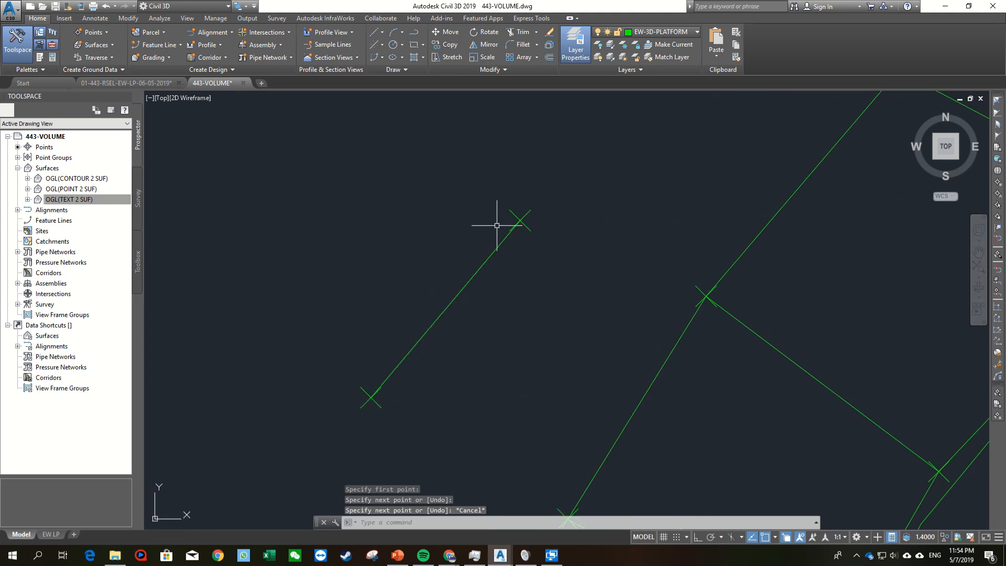
{"action": "type", "text": "p"}
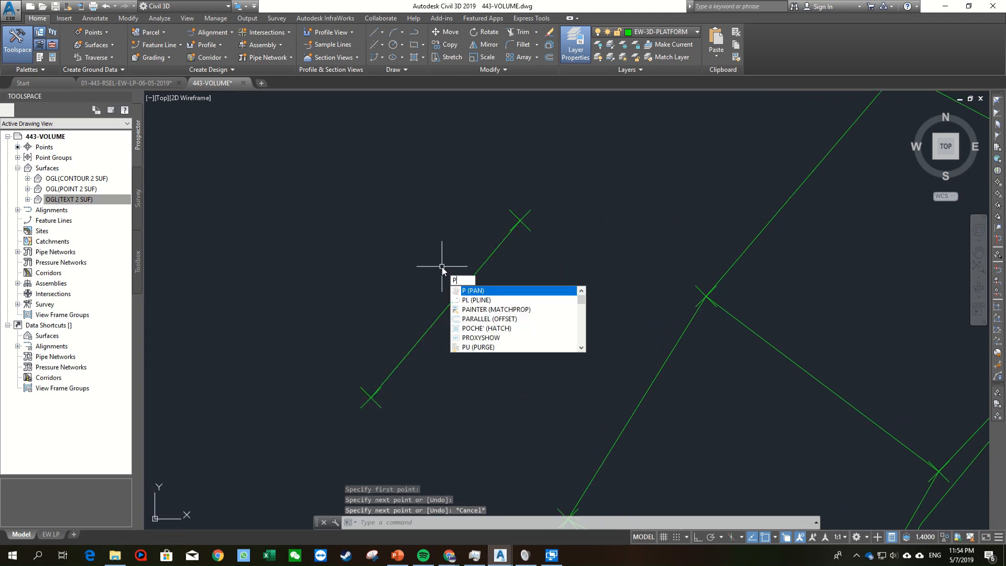
{"action": "key", "text": "Down"}
{"action": "key", "text": "Down"}
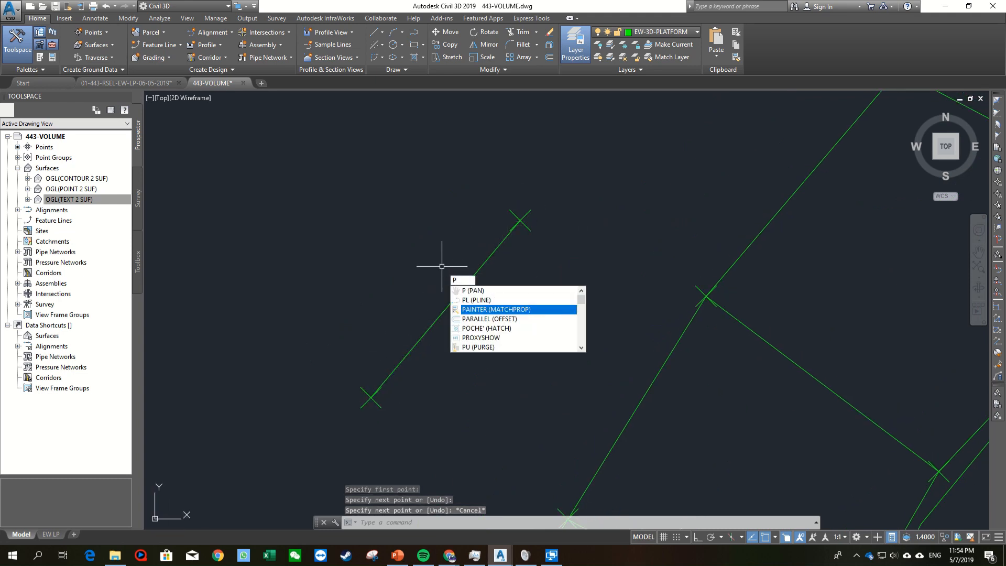
{"action": "key", "text": "Escape"}
{"action": "key", "text": "Escape"}
{"action": "middle_click_drag", "start_coordinate": [501, 291], "coordinate": [428, 340]}
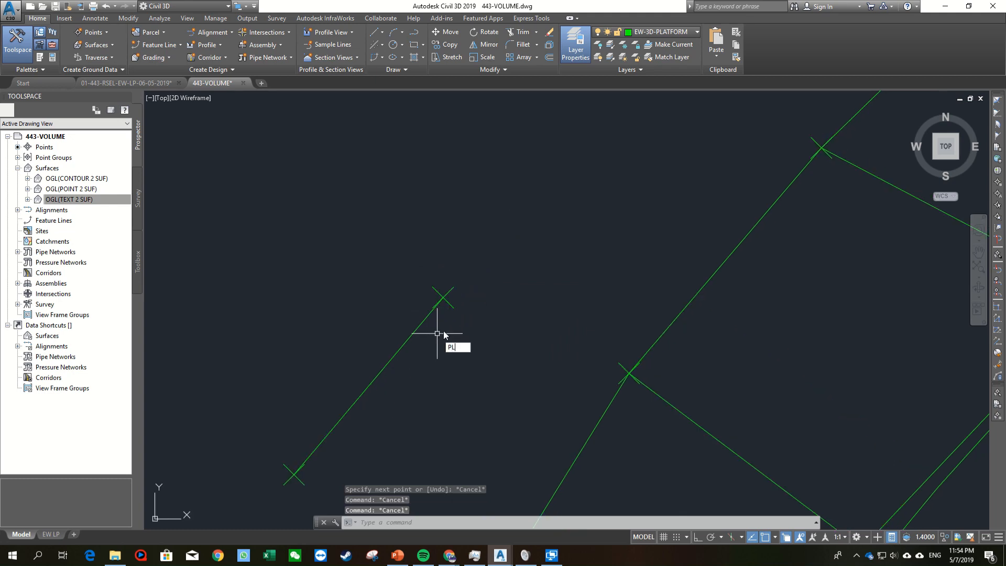
{"action": "key", "text": "Return"}
{"action": "middle_click_drag", "start_coordinate": [561, 198], "coordinate": [534, 246]}
{"action": "key", "text": "Escape"}
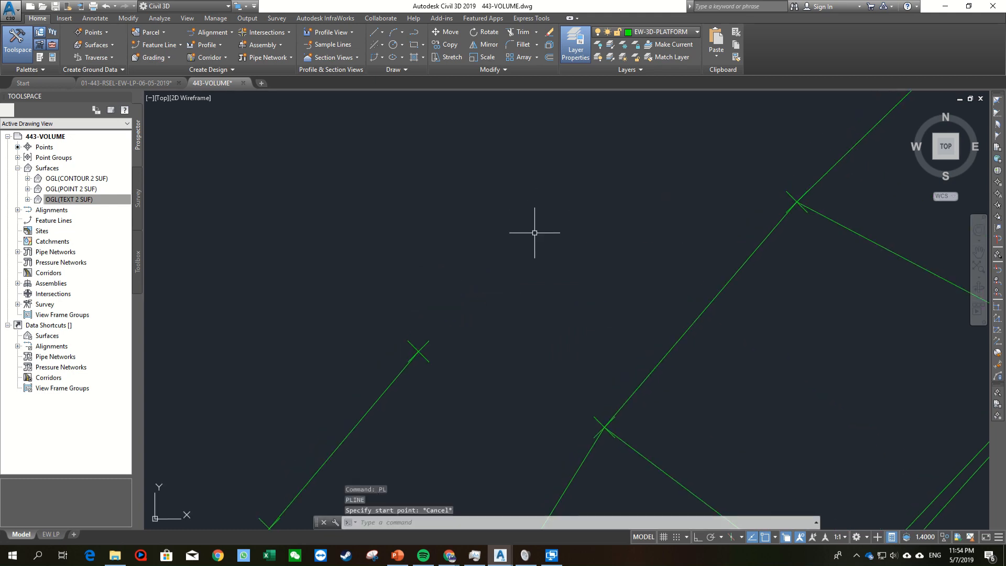
Step: Place a third point northeast of the second one and set its Z position to 67
{"action": "key", "text": "Return"}
{"action": "left_click", "coordinate": [572, 199]}
{"action": "key", "text": "Escape"}
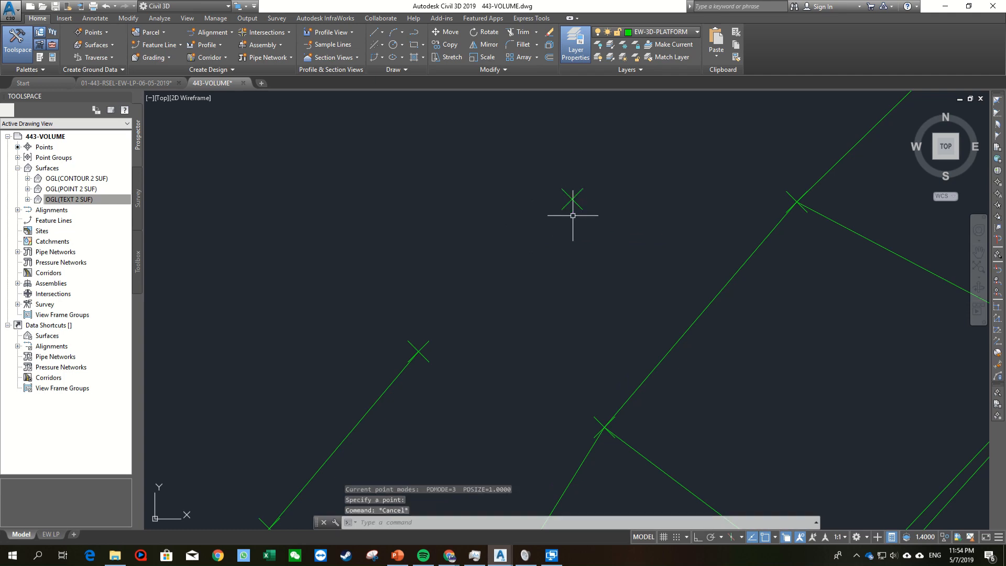
{"action": "left_click", "coordinate": [588, 210]}
{"action": "left_click", "coordinate": [563, 176]}
{"action": "left_click", "coordinate": [696, 139]}
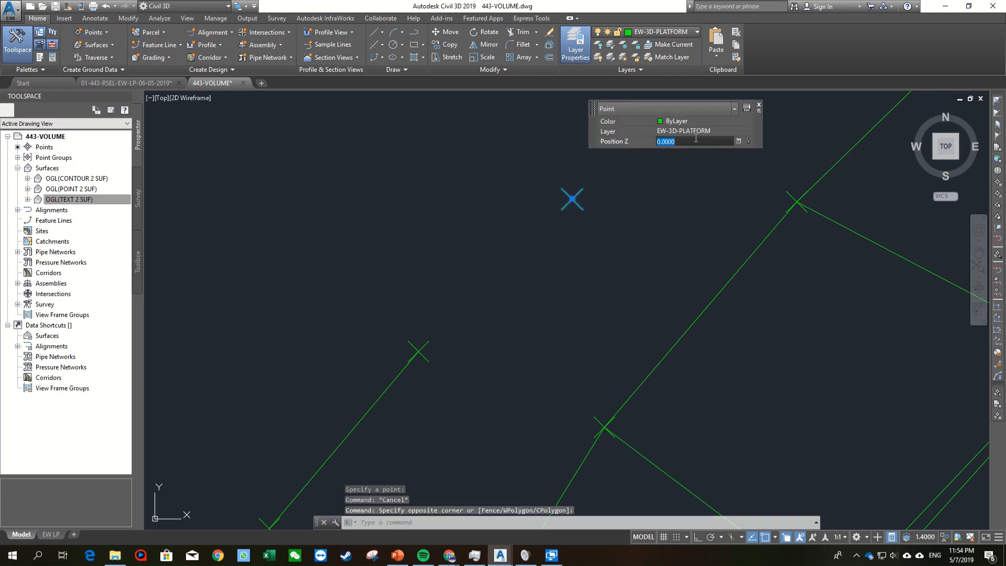
{"action": "key", "text": "Escape"}
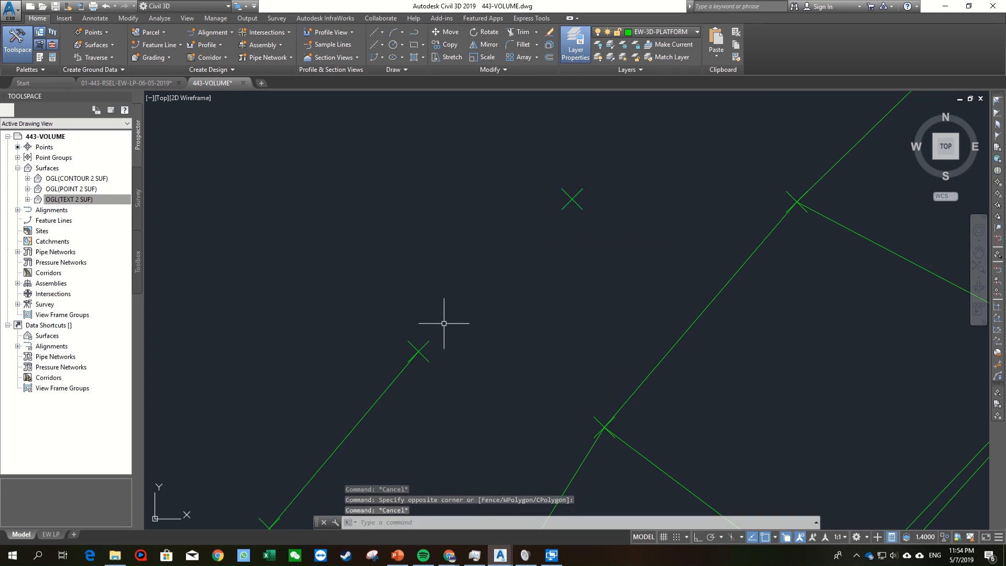
Step: Draw a line from the second point to the third point, snapping to both
{"action": "type", "text": "l"}
{"action": "key", "text": "Return"}
{"action": "left_click", "coordinate": [417, 351]}
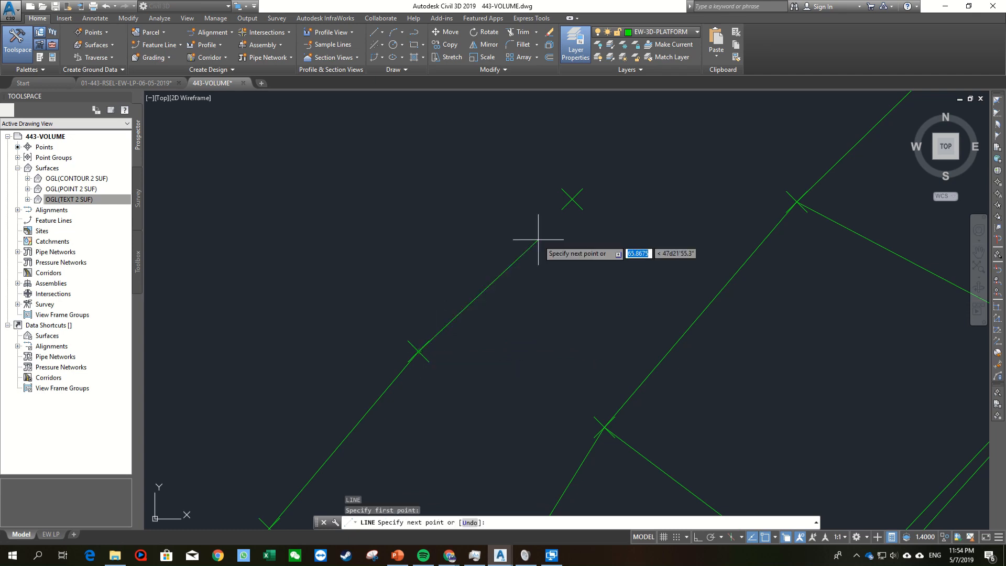
{"action": "left_click", "coordinate": [572, 199]}
{"action": "key", "text": "Escape"}
Step: Examine the start and end Z values of the first line, followed by those of the second line
{"action": "middle_click_drag", "start_coordinate": [475, 341], "coordinate": [536, 241]}
{"action": "scroll", "coordinate": [537, 240], "scroll_direction": "down", "scroll_amount": 2}
{"action": "scroll", "coordinate": [459, 287], "scroll_direction": "up", "scroll_amount": 4}
{"action": "left_click", "coordinate": [527, 357]}
{"action": "left_click", "coordinate": [439, 304]}
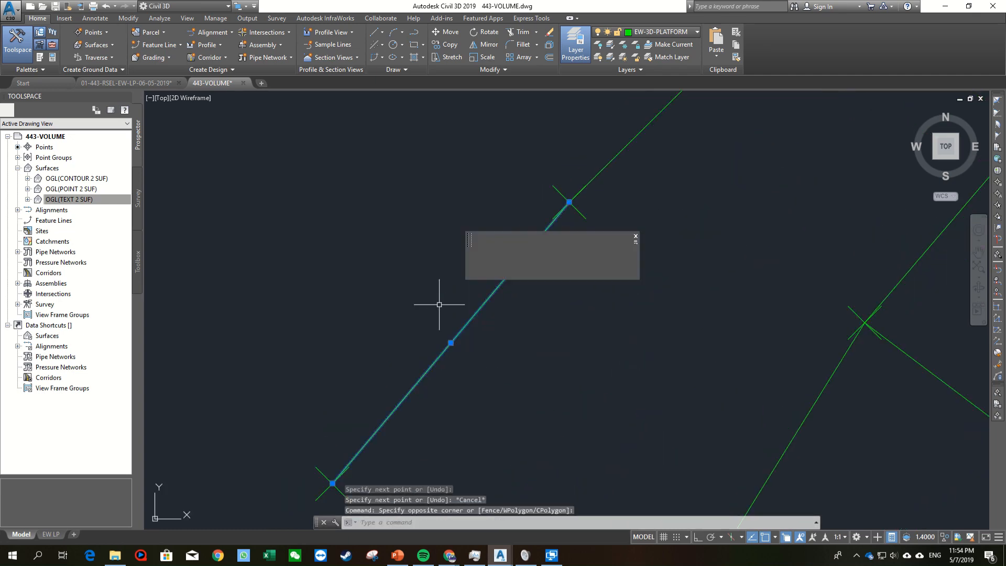
{"action": "scroll", "coordinate": [439, 305], "scroll_direction": "down", "scroll_amount": 2}
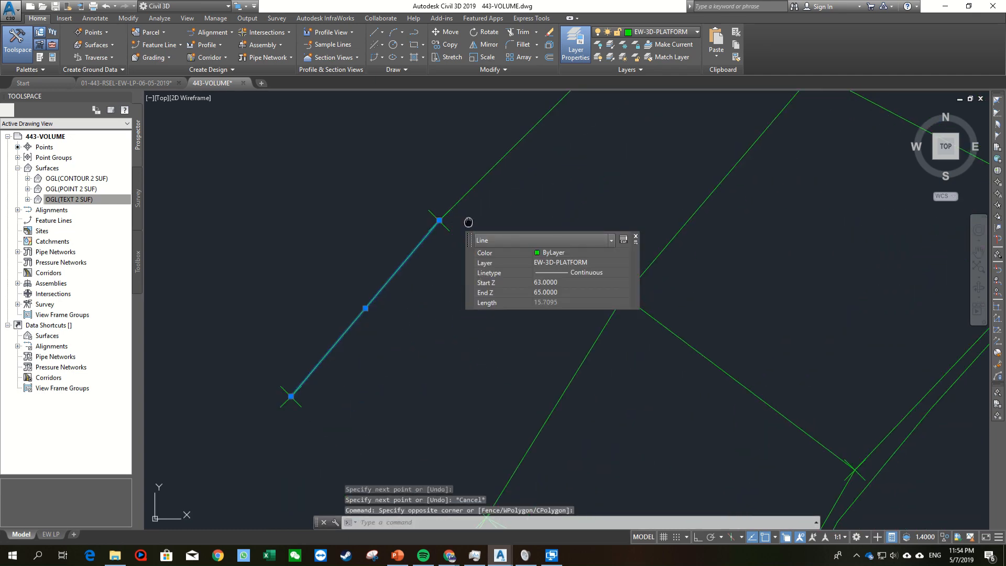
{"action": "middle_click_drag", "start_coordinate": [468, 222], "coordinate": [417, 281]}
{"action": "middle_click_drag", "start_coordinate": [360, 344], "coordinate": [373, 291]}
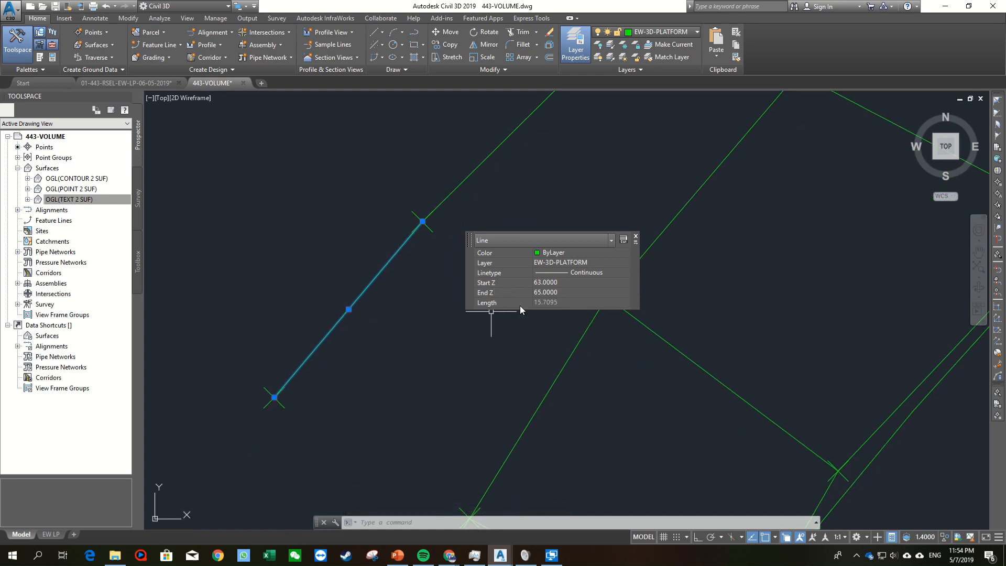
{"action": "middle_click_drag", "start_coordinate": [428, 273], "coordinate": [407, 350]}
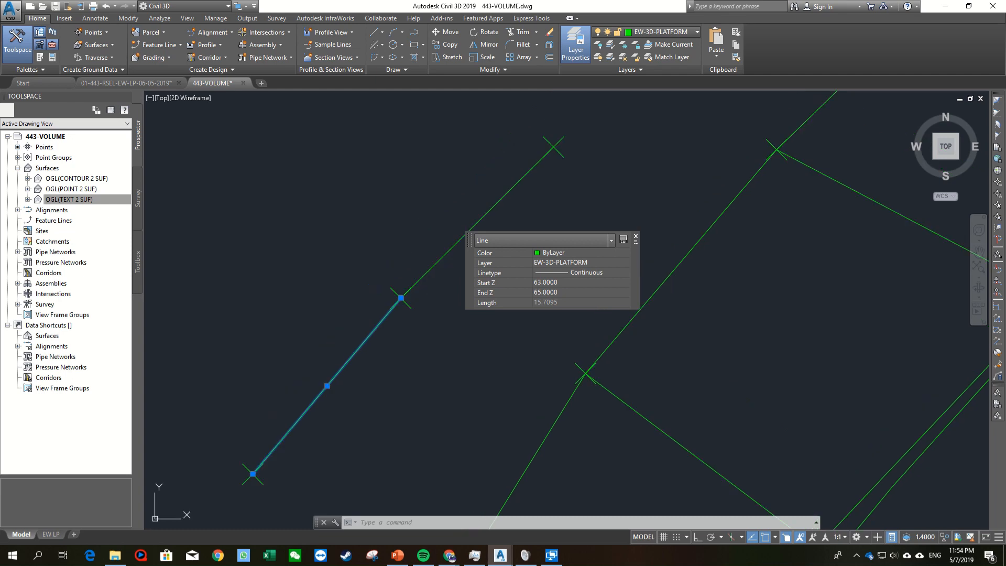
{"action": "key", "text": "Escape"}
{"action": "left_click", "coordinate": [483, 243]}
{"action": "left_click", "coordinate": [450, 222]}
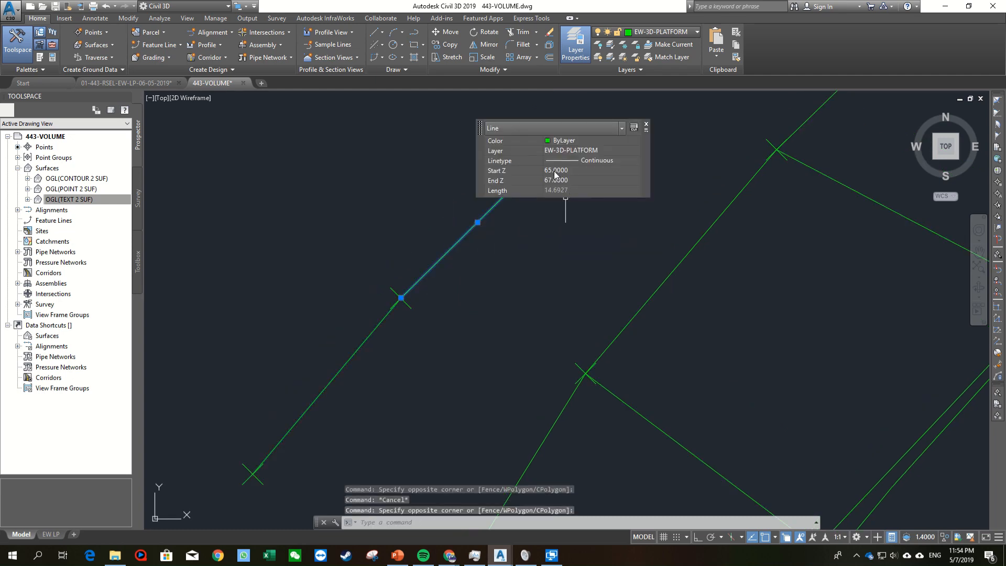
Step: Compare the properties of the second sample line with those of the existing 3D polyline along the platform strip
{"action": "middle_click_drag", "start_coordinate": [441, 271], "coordinate": [523, 246]}
{"action": "key", "text": "Escape"}
{"action": "scroll", "coordinate": [474, 291], "scroll_direction": "down", "scroll_amount": 2}
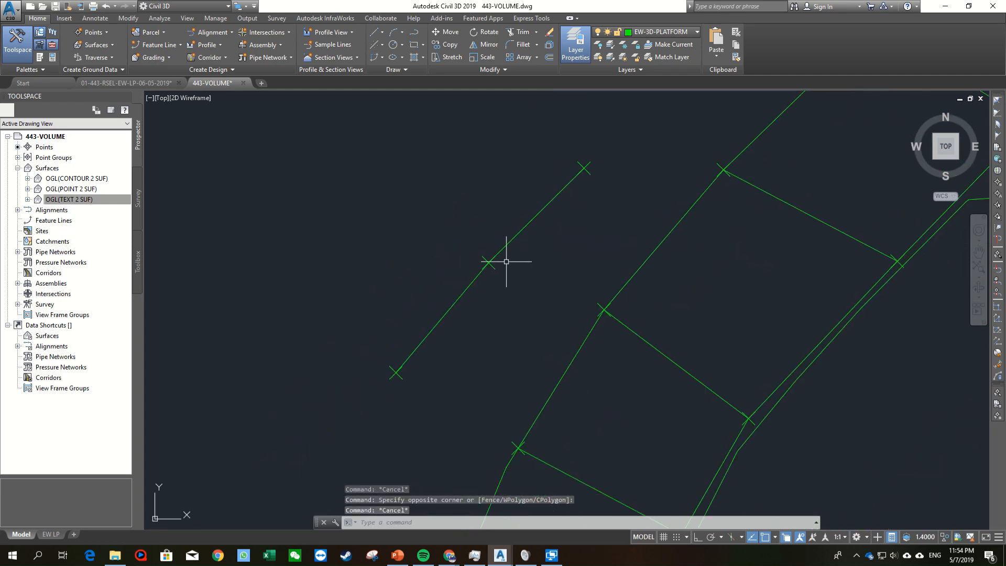
{"action": "scroll", "coordinate": [485, 279], "scroll_direction": "up", "scroll_amount": 2}
{"action": "scroll", "coordinate": [495, 271], "scroll_direction": "down", "scroll_amount": 2}
{"action": "middle_click_drag", "start_coordinate": [464, 292], "coordinate": [503, 209]}
{"action": "left_click", "coordinate": [502, 209]}
{"action": "left_click", "coordinate": [480, 190]}
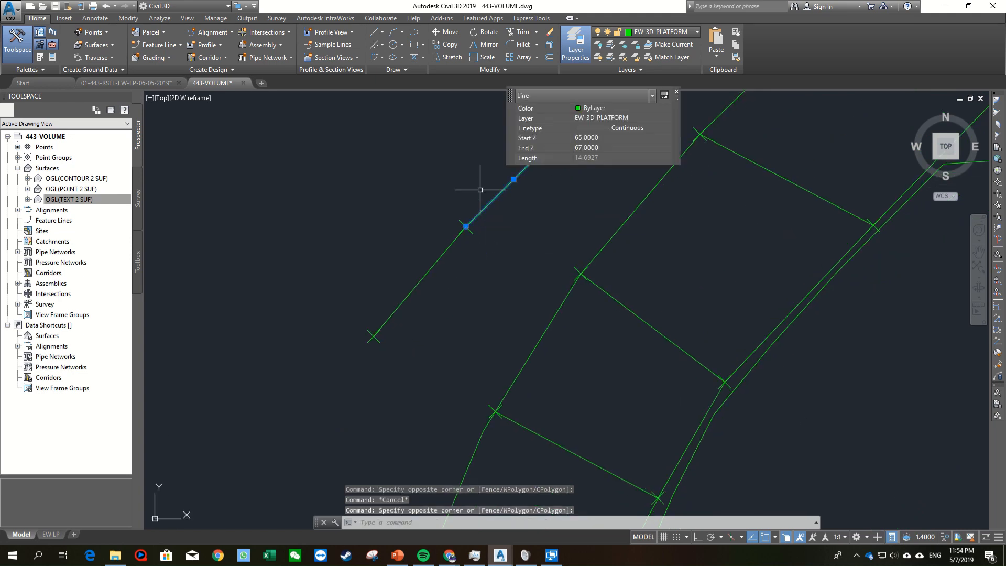
{"action": "middle_click_drag", "start_coordinate": [569, 253], "coordinate": [517, 277]}
{"action": "key", "text": "Escape"}
{"action": "left_click", "coordinate": [580, 220]}
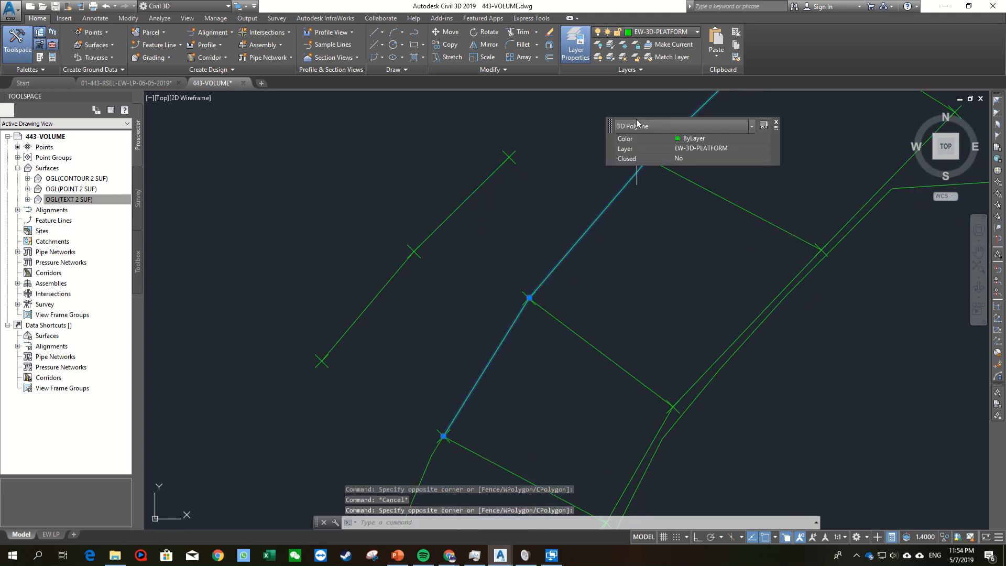
{"action": "middle_click_drag", "start_coordinate": [470, 218], "coordinate": [490, 226]}
{"action": "key", "text": "Escape"}
Step: Join the two sample lines into a single 3D polyline and inspect the joined object
{"action": "left_click", "coordinate": [420, 297]}
{"action": "left_click", "coordinate": [396, 291]}
{"action": "middle_click_drag", "start_coordinate": [411, 288], "coordinate": [382, 357]}
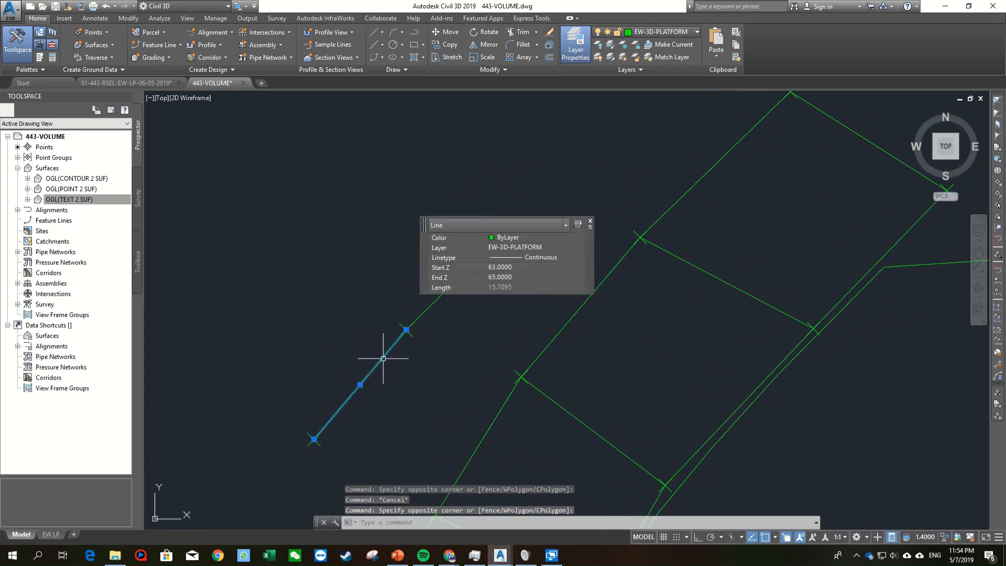
{"action": "middle_click_drag", "start_coordinate": [441, 330], "coordinate": [435, 366]}
{"action": "left_click", "coordinate": [416, 336]}
{"action": "left_click", "coordinate": [426, 326]}
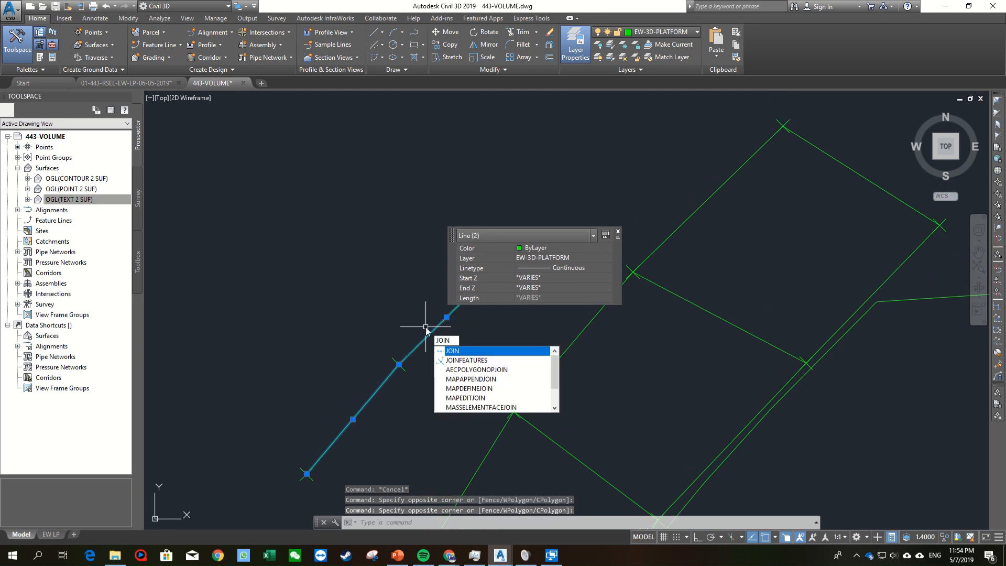
{"action": "key", "text": "Return"}
{"action": "left_click", "coordinate": [431, 325]}
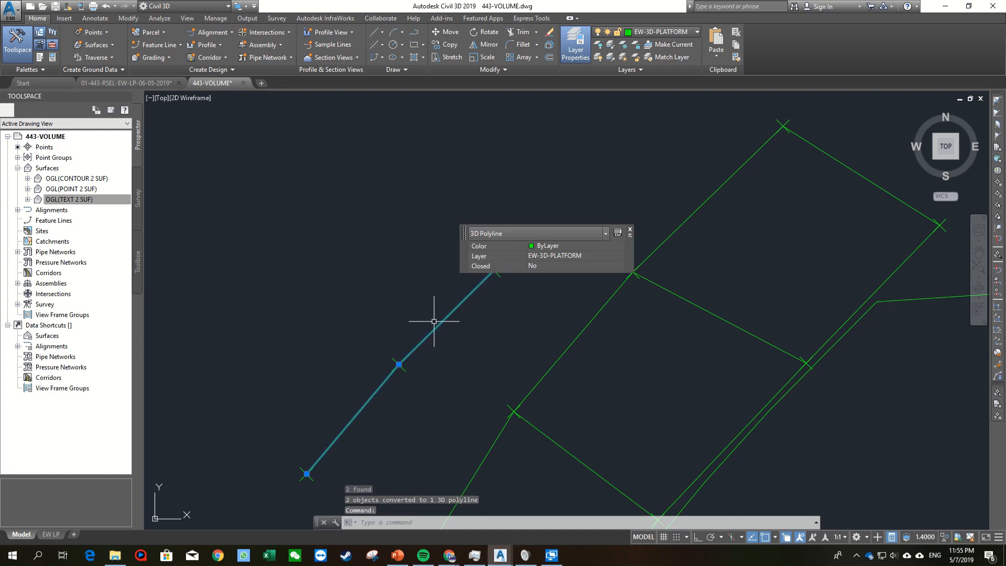
{"action": "scroll", "coordinate": [434, 327], "scroll_direction": "up", "scroll_amount": 4}
{"action": "middle_click_drag", "start_coordinate": [414, 327], "coordinate": [385, 264]}
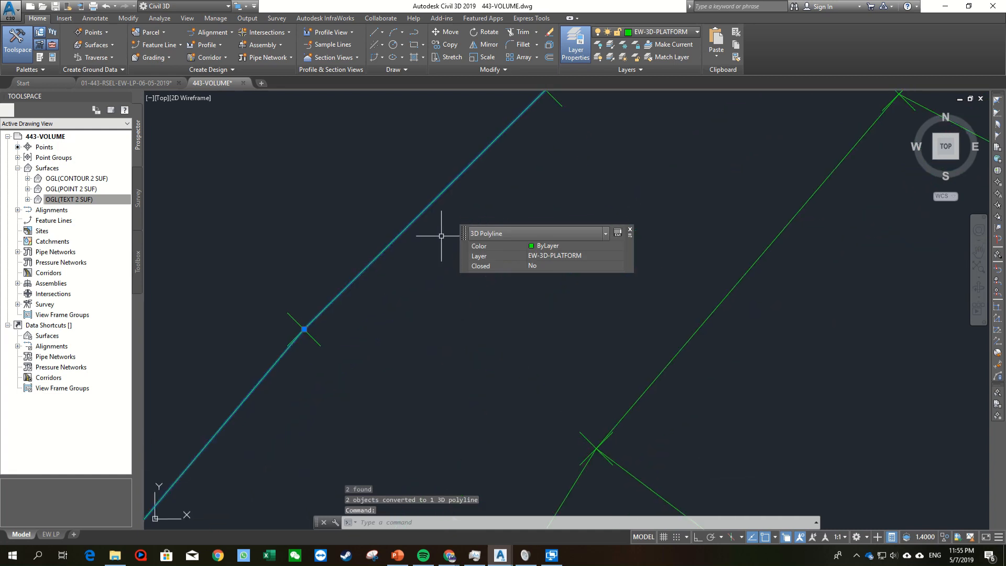
{"action": "key", "text": "Escape"}
{"action": "key", "text": "Escape"}
{"action": "scroll", "coordinate": [514, 355], "scroll_direction": "down", "scroll_amount": 4}
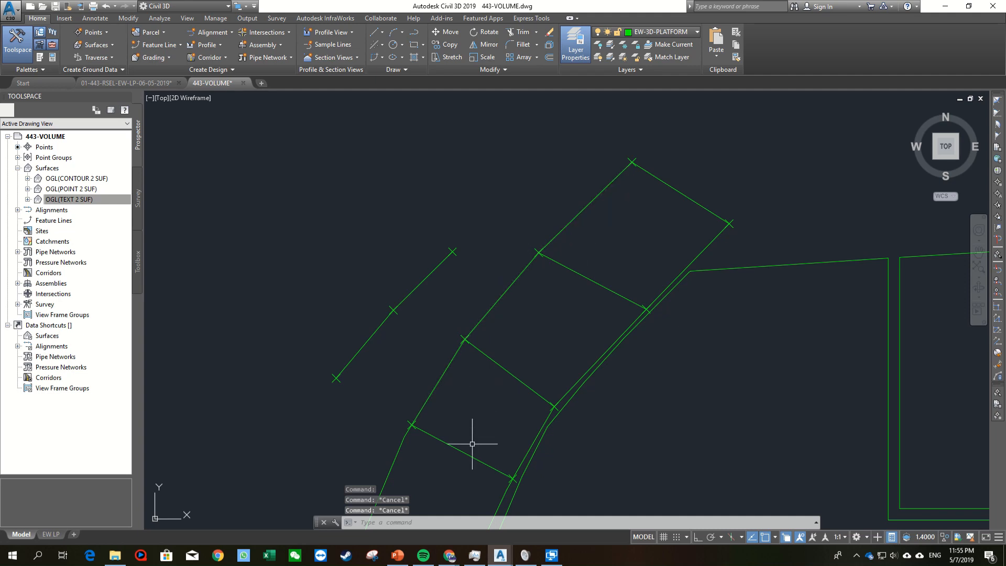
Step: Look over the cross-lined platform strip and check the elevation of its northernmost point
{"action": "middle_click_drag", "start_coordinate": [550, 437], "coordinate": [553, 418]}
{"action": "mouse_move", "coordinate": [481, 395]}
{"action": "middle_mouse_down"}
{"action": "mouse_move", "coordinate": [557, 394]}
{"action": "mouse_move", "coordinate": [477, 430]}
{"action": "mouse_move", "coordinate": [456, 465]}
{"action": "middle_mouse_up"}
{"action": "scroll", "coordinate": [553, 387], "scroll_direction": "up", "scroll_amount": 2}
{"action": "middle_click_drag", "start_coordinate": [561, 307], "coordinate": [521, 353]}
{"action": "middle_click_drag", "start_coordinate": [366, 511], "coordinate": [386, 439]}
{"action": "middle_click_drag", "start_coordinate": [456, 355], "coordinate": [429, 423]}
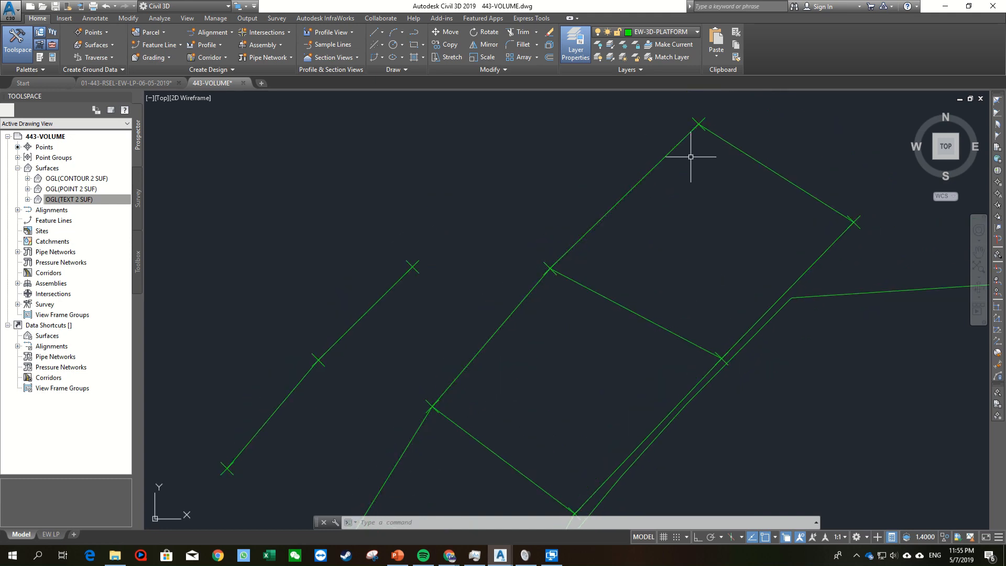
{"action": "left_click", "coordinate": [693, 121]}
{"action": "key", "text": "Escape"}
Step: Examine the Position Z of the points along the strip's northwestern edge, working from its lowest cross line up to the northern corner
{"action": "middle_click_drag", "start_coordinate": [413, 429], "coordinate": [506, 269]}
{"action": "scroll", "coordinate": [412, 398], "scroll_direction": "up", "scroll_amount": 2}
{"action": "left_click", "coordinate": [447, 370]}
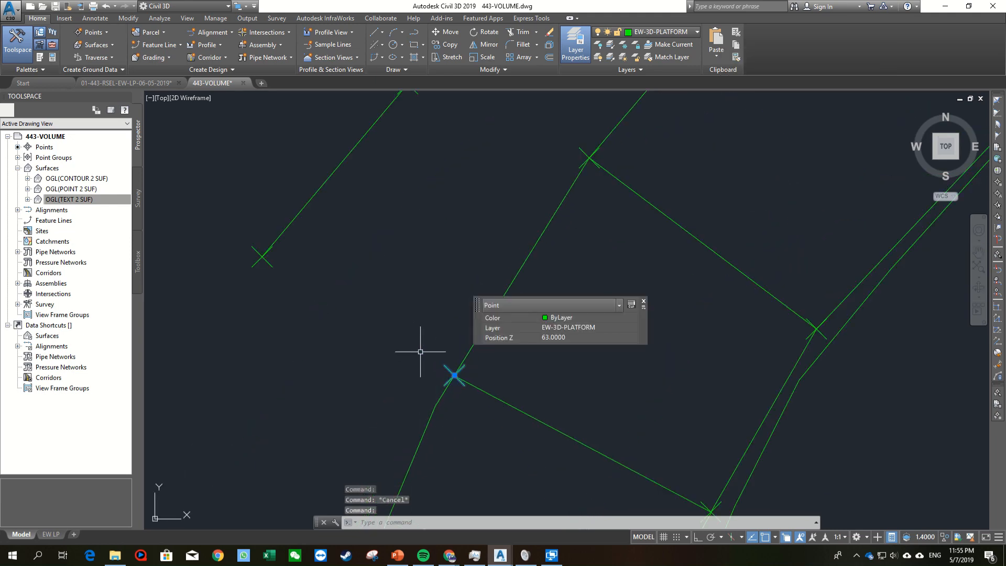
{"action": "scroll", "coordinate": [580, 167], "scroll_direction": "down", "scroll_amount": 2}
{"action": "mouse_move", "coordinate": [579, 167]}
{"action": "middle_mouse_down"}
{"action": "mouse_move", "coordinate": [552, 274]}
{"action": "mouse_move", "coordinate": [409, 376]}
{"action": "mouse_move", "coordinate": [371, 417]}
{"action": "middle_mouse_up"}
{"action": "scroll", "coordinate": [553, 274], "scroll_direction": "up", "scroll_amount": 2}
{"action": "key", "text": "Escape"}
{"action": "left_click", "coordinate": [556, 261]}
{"action": "key", "text": "Escape"}
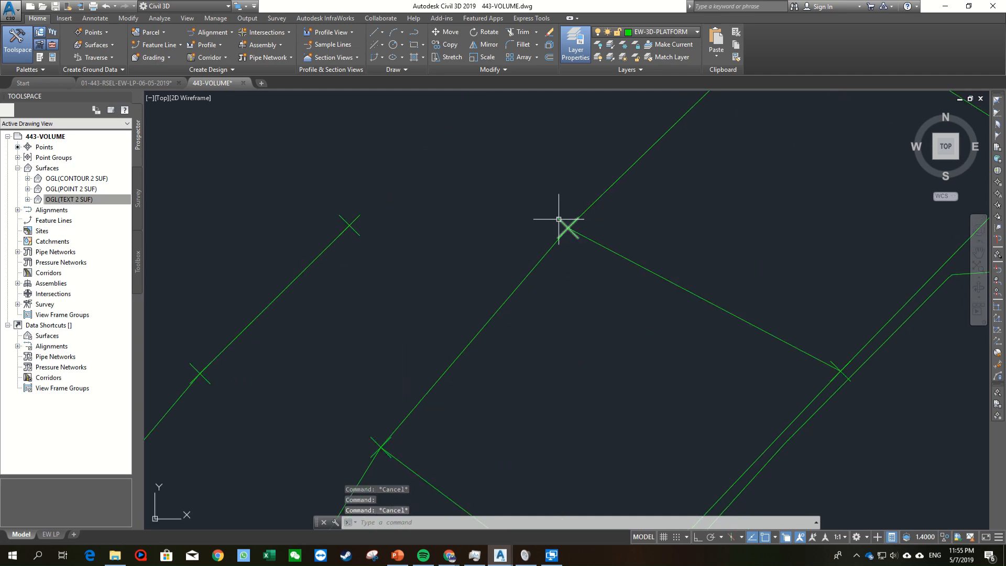
{"action": "left_click", "coordinate": [559, 220]}
{"action": "scroll", "coordinate": [555, 209], "scroll_direction": "down", "scroll_amount": 2}
{"action": "middle_click_drag", "start_coordinate": [552, 198], "coordinate": [432, 326]}
{"action": "key", "text": "Escape"}
{"action": "scroll", "coordinate": [582, 204], "scroll_direction": "up", "scroll_amount": 2}
{"action": "left_click", "coordinate": [580, 222]}
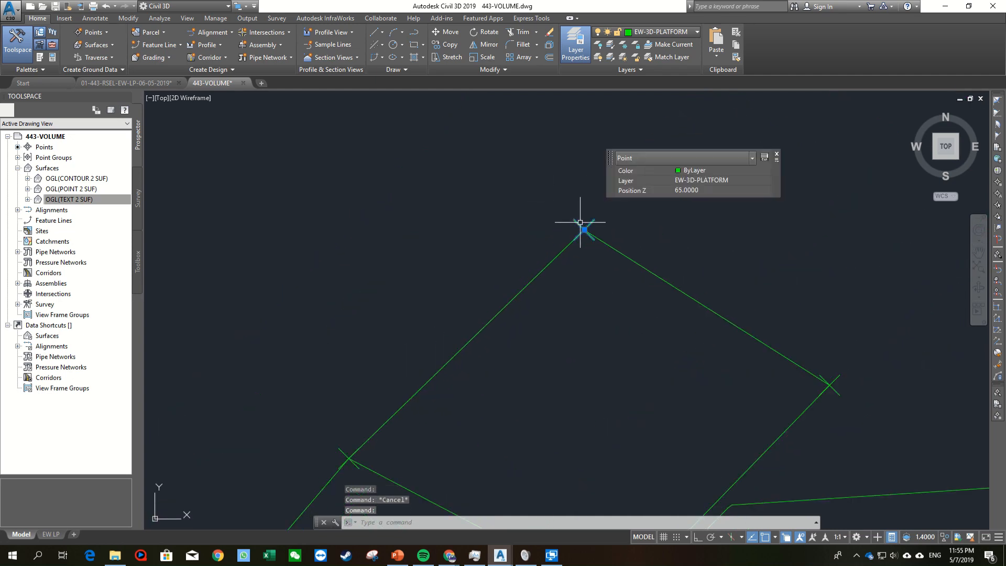
{"action": "key", "text": "Escape"}
{"action": "scroll", "coordinate": [657, 208], "scroll_direction": "down", "scroll_amount": 4}
{"action": "mouse_move", "coordinate": [679, 327]}
{"action": "middle_mouse_down"}
{"action": "mouse_move", "coordinate": [691, 294]}
{"action": "mouse_move", "coordinate": [731, 255]}
{"action": "middle_mouse_up"}
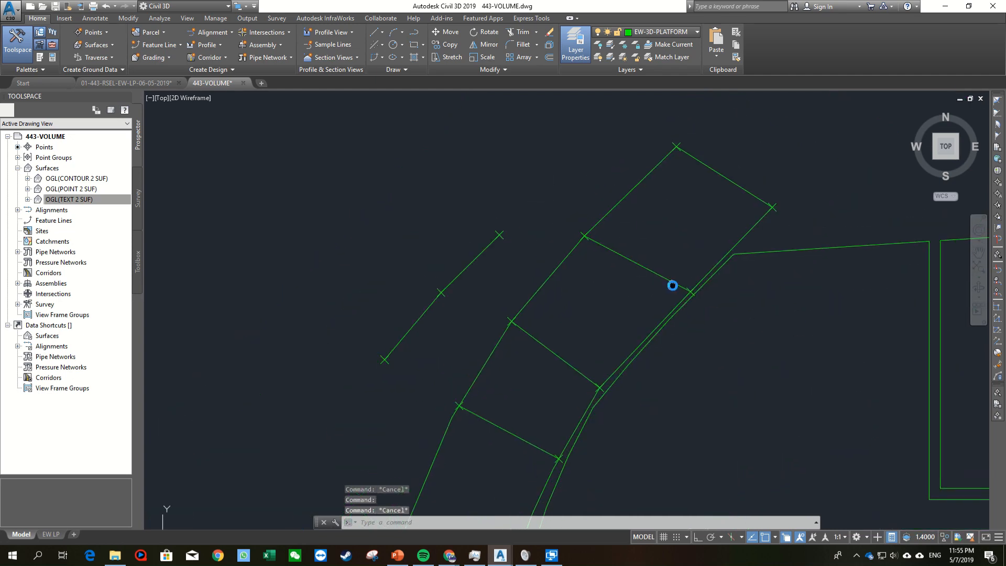
Step: Examine the elevations of the uppermost interior cross line and of the strip's northern end line
{"action": "scroll", "coordinate": [644, 283], "scroll_direction": "up", "scroll_amount": 2}
{"action": "left_click", "coordinate": [643, 282]}
{"action": "left_click", "coordinate": [622, 247]}
{"action": "middle_click_drag", "start_coordinate": [619, 270], "coordinate": [530, 292]}
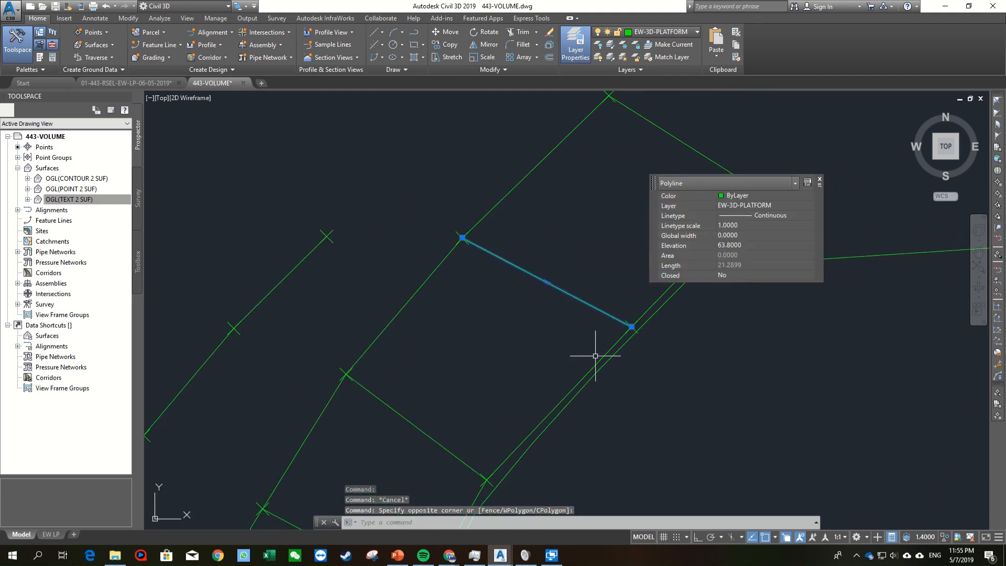
{"action": "middle_click_drag", "start_coordinate": [595, 354], "coordinate": [547, 355]}
{"action": "scroll", "coordinate": [546, 355], "scroll_direction": "up", "scroll_amount": 2}
{"action": "scroll", "coordinate": [589, 305], "scroll_direction": "down", "scroll_amount": 2}
{"action": "middle_click_drag", "start_coordinate": [588, 306], "coordinate": [550, 367]}
{"action": "key", "text": "Escape"}
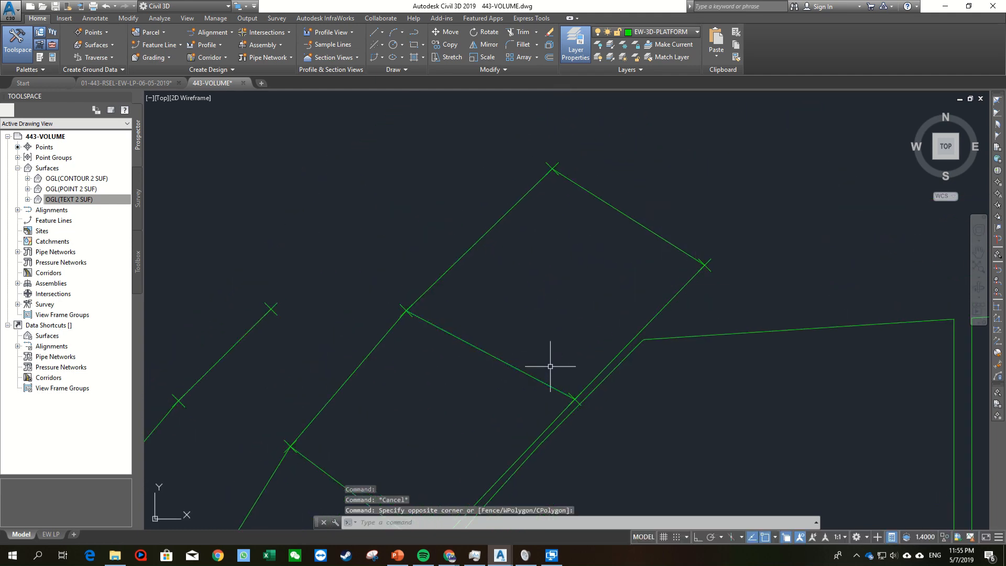
{"action": "left_click", "coordinate": [646, 231]}
{"action": "left_click", "coordinate": [634, 234]}
{"action": "key", "text": "Escape"}
{"action": "key", "text": "Escape"}
{"action": "scroll", "coordinate": [622, 256], "scroll_direction": "down", "scroll_amount": 2}
{"action": "middle_click_drag", "start_coordinate": [566, 327], "coordinate": [664, 218]}
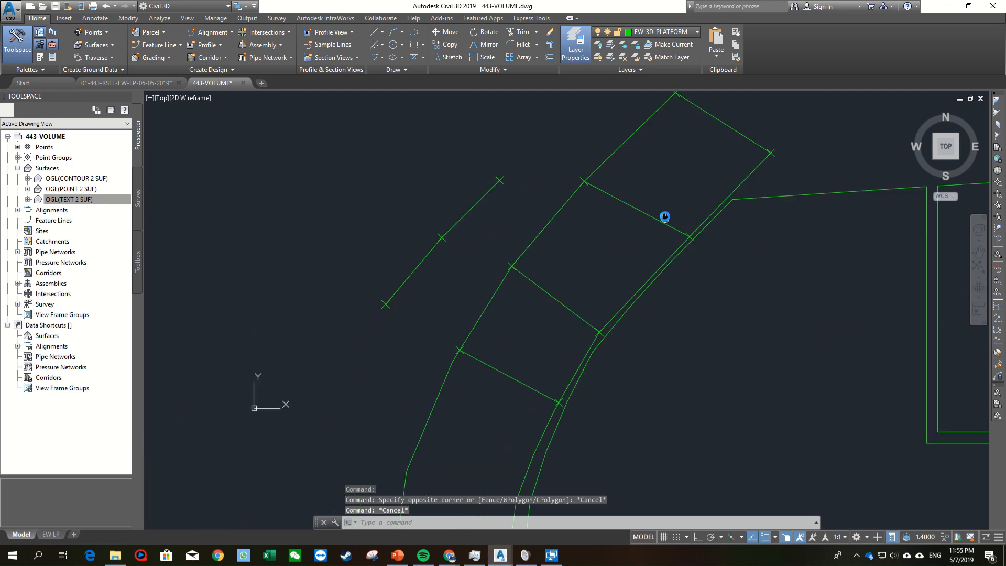
Step: Erase the sample 3D polyline and its three points beside the platform strip
{"action": "left_click", "coordinate": [304, 135]}
{"action": "left_click", "coordinate": [442, 286]}
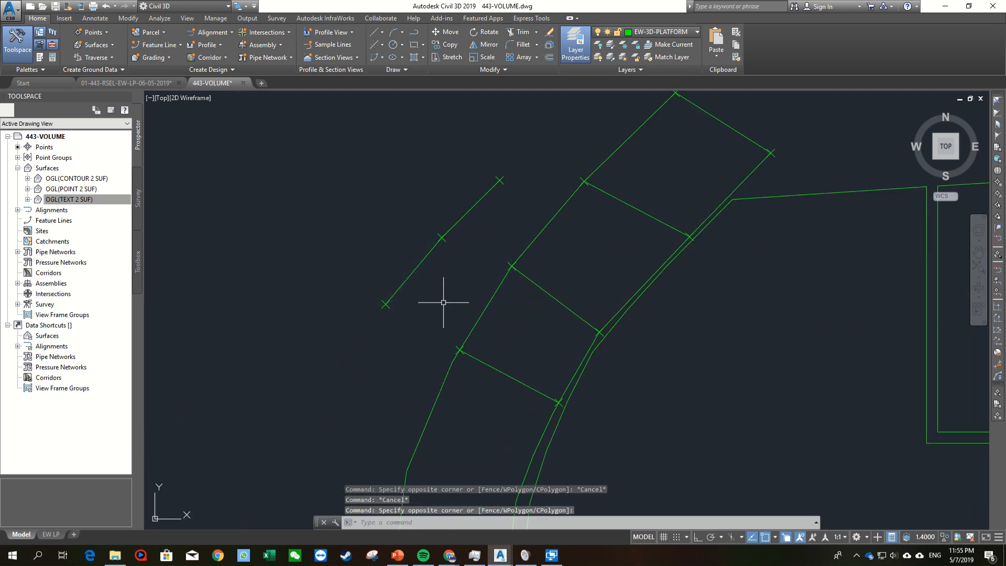
{"action": "left_click", "coordinate": [472, 224]}
{"action": "left_click", "coordinate": [417, 182]}
{"action": "key", "text": "Delete"}
{"action": "left_click", "coordinate": [518, 171]}
{"action": "left_click", "coordinate": [474, 190]}
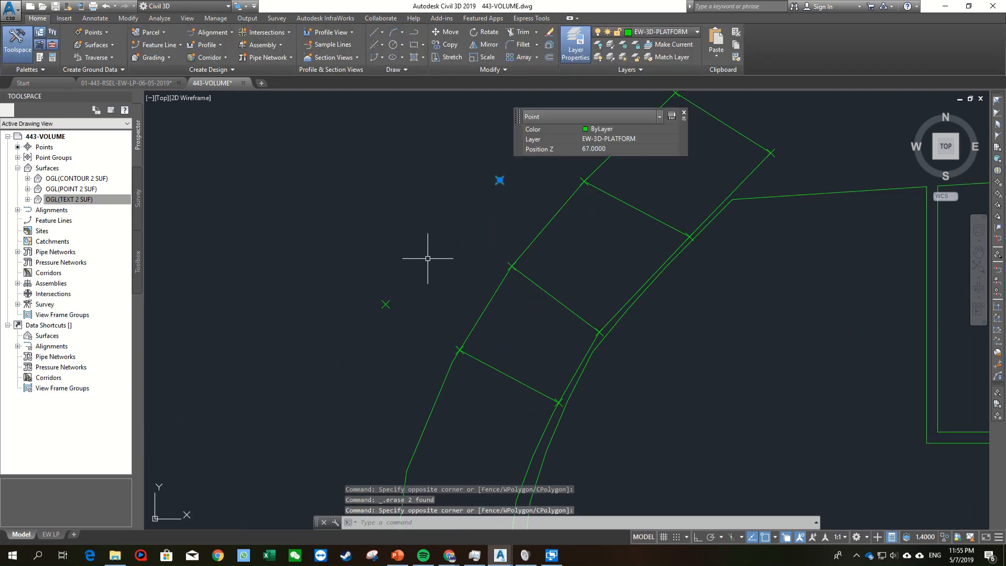
{"action": "left_click", "coordinate": [408, 298]}
{"action": "key", "text": "Escape"}
Step: Look over the whole platform layout and the boundaries between the curved strip and the neighbouring platforms
{"action": "scroll", "coordinate": [418, 283], "scroll_direction": "down", "scroll_amount": 3}
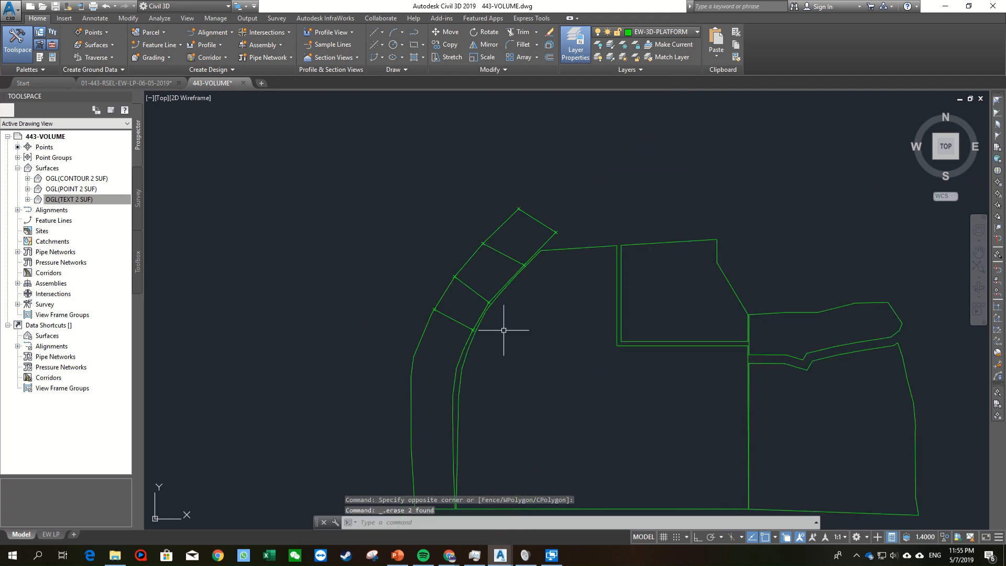
{"action": "mouse_move", "coordinate": [561, 346]}
{"action": "middle_mouse_down"}
{"action": "mouse_move", "coordinate": [502, 251]}
{"action": "mouse_move", "coordinate": [489, 259]}
{"action": "middle_mouse_up"}
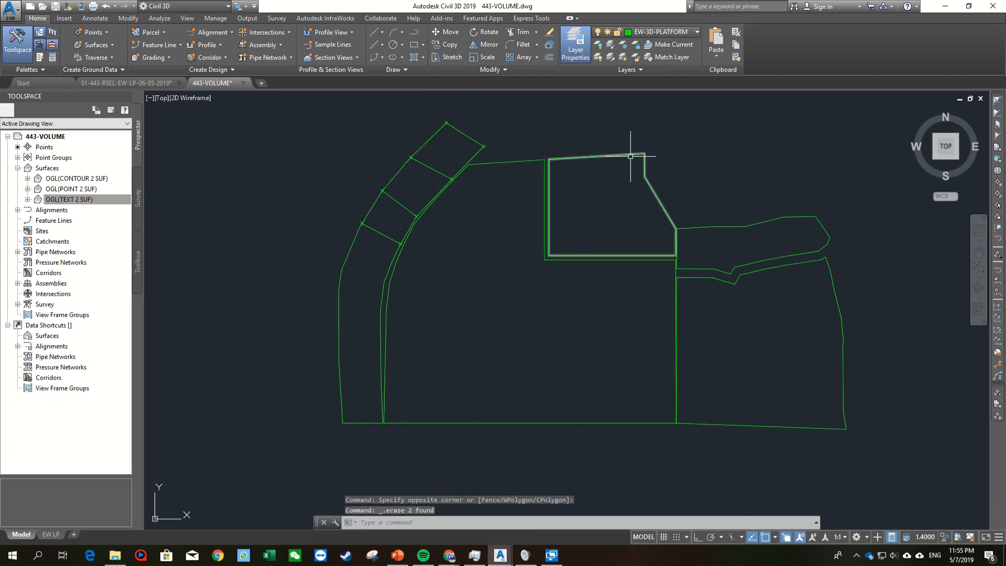
{"action": "scroll", "coordinate": [651, 285], "scroll_direction": "up", "scroll_amount": 5}
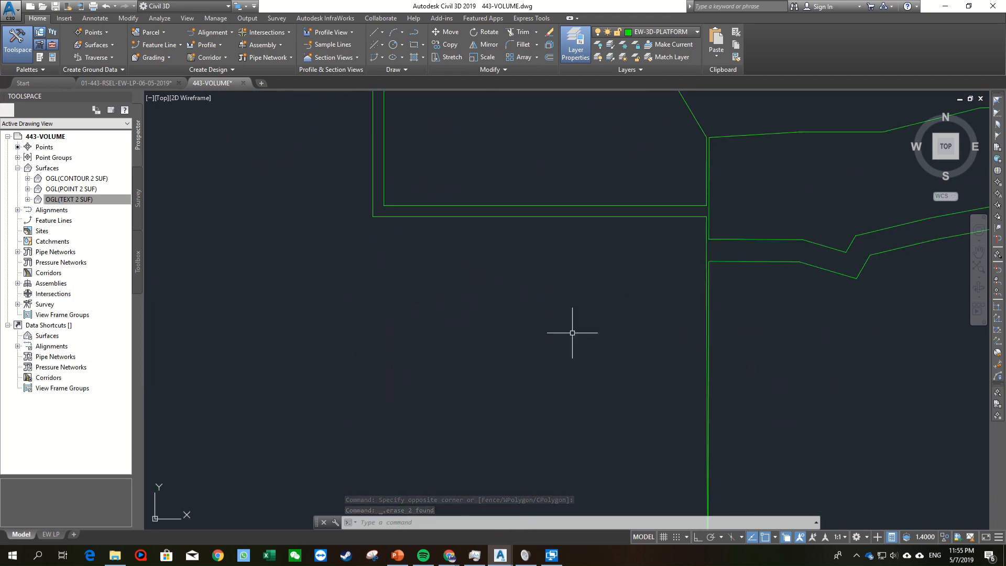
{"action": "scroll", "coordinate": [696, 442], "scroll_direction": "down", "scroll_amount": 4}
{"action": "scroll", "coordinate": [548, 318], "scroll_direction": "up", "scroll_amount": 4}
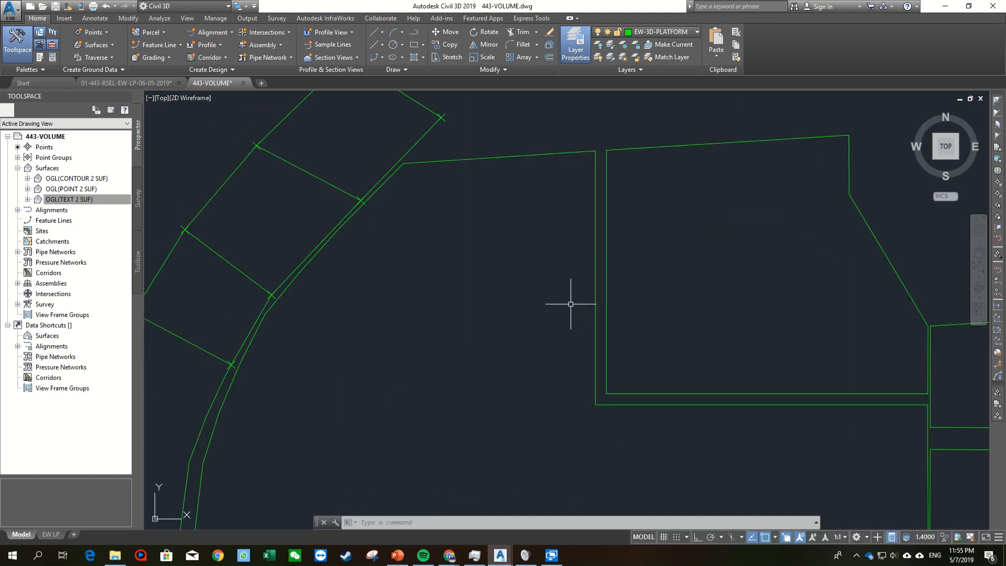
{"action": "middle_click_drag", "start_coordinate": [571, 304], "coordinate": [597, 343]}
{"action": "scroll", "coordinate": [638, 234], "scroll_direction": "up", "scroll_amount": 2}
{"action": "mouse_move", "coordinate": [480, 261]}
{"action": "middle_mouse_down"}
{"action": "mouse_move", "coordinate": [630, 297]}
{"action": "mouse_move", "coordinate": [807, 322]}
{"action": "middle_mouse_up"}
{"action": "middle_click_drag", "start_coordinate": [621, 443], "coordinate": [515, 334]}
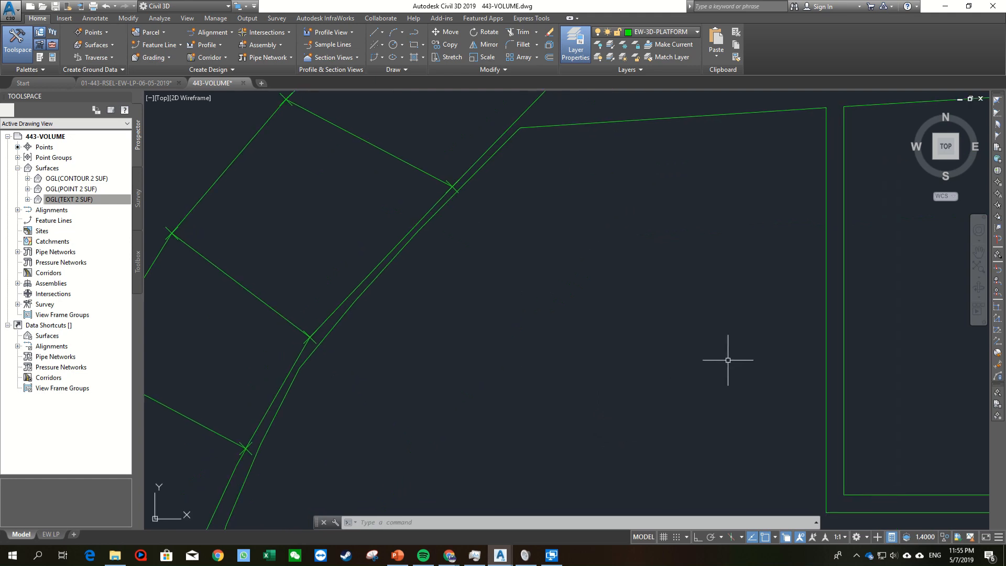
{"action": "scroll", "coordinate": [807, 346], "scroll_direction": "up", "scroll_amount": 1}
Step: Examine the elevations of the two parallel vertical polylines separating the large central platform from the smaller platform northeast of it
{"action": "mouse_move", "coordinate": [807, 346]}
{"action": "middle_mouse_down"}
{"action": "mouse_move", "coordinate": [593, 296]}
{"action": "mouse_move", "coordinate": [517, 301]}
{"action": "middle_mouse_up"}
{"action": "scroll", "coordinate": [570, 323], "scroll_direction": "up", "scroll_amount": 2}
{"action": "mouse_move", "coordinate": [537, 341]}
{"action": "middle_mouse_down"}
{"action": "mouse_move", "coordinate": [529, 355]}
{"action": "mouse_move", "coordinate": [505, 359]}
{"action": "middle_mouse_up"}
{"action": "scroll", "coordinate": [529, 355], "scroll_direction": "down", "scroll_amount": 2}
{"action": "scroll", "coordinate": [496, 355], "scroll_direction": "up", "scroll_amount": 1}
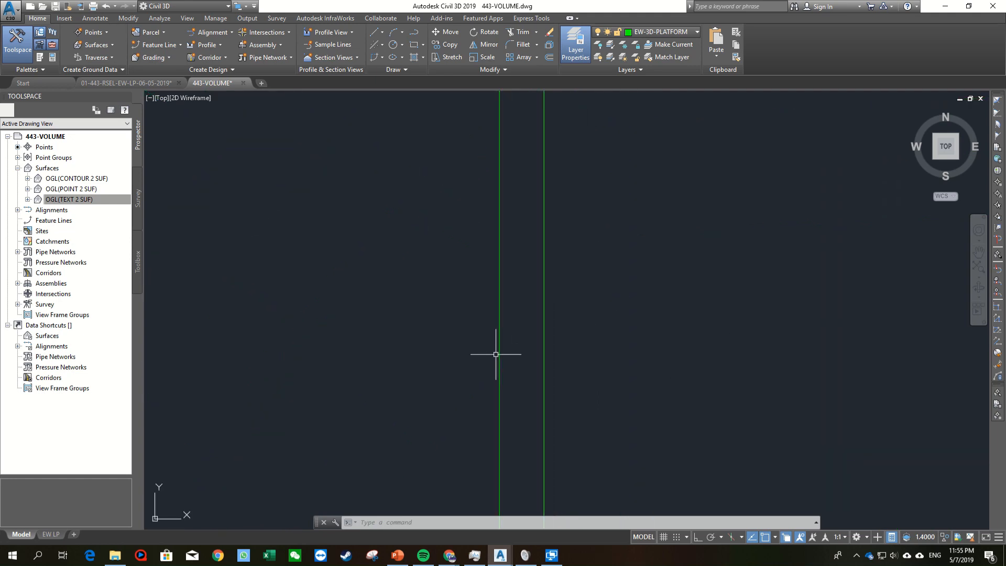
{"action": "scroll", "coordinate": [496, 354], "scroll_direction": "down", "scroll_amount": 2}
{"action": "scroll", "coordinate": [497, 355], "scroll_direction": "up", "scroll_amount": 2}
{"action": "scroll", "coordinate": [529, 350], "scroll_direction": "up", "scroll_amount": 1}
{"action": "scroll", "coordinate": [479, 355], "scroll_direction": "down", "scroll_amount": 1}
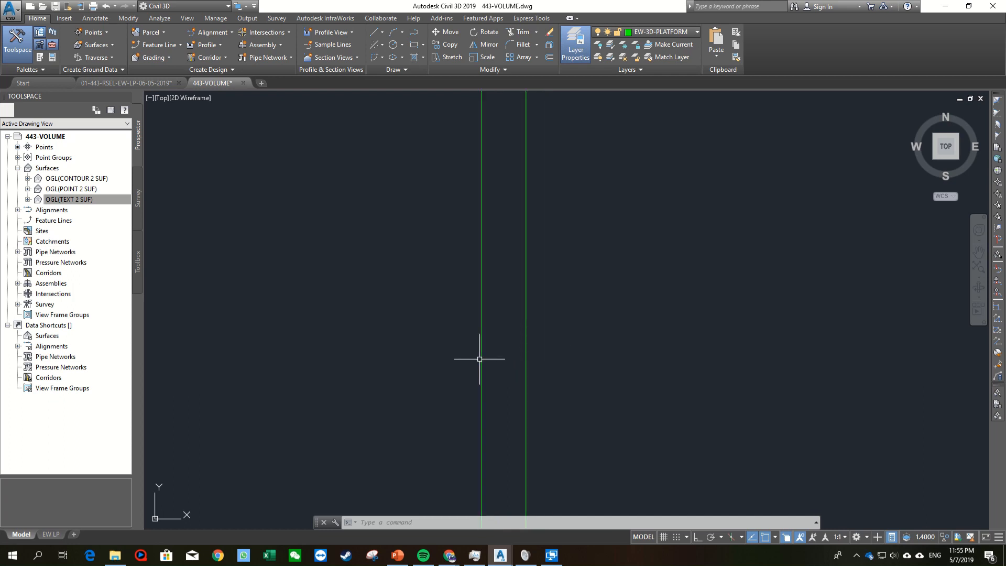
{"action": "middle_click_drag", "start_coordinate": [527, 361], "coordinate": [568, 371]}
{"action": "scroll", "coordinate": [532, 371], "scroll_direction": "down", "scroll_amount": 1}
{"action": "left_click", "coordinate": [552, 366]}
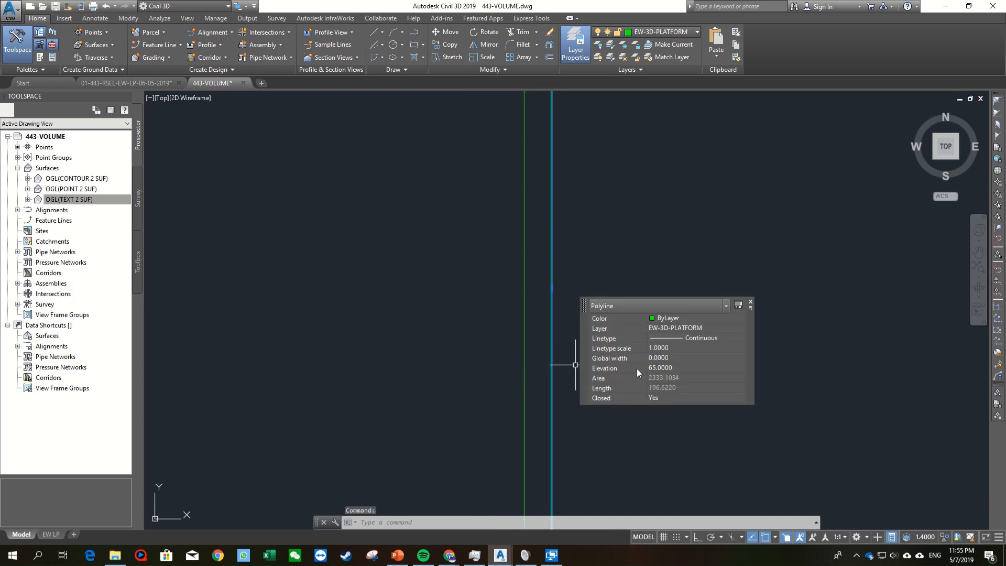
{"action": "key", "text": "Escape"}
{"action": "left_click", "coordinate": [532, 354]}
{"action": "left_click", "coordinate": [514, 355]}
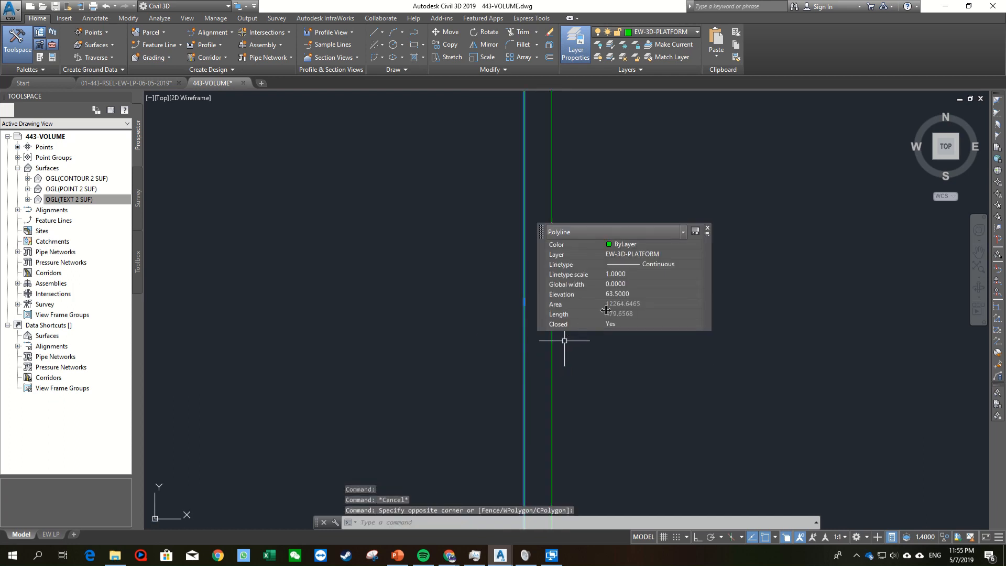
{"action": "key", "text": "Escape"}
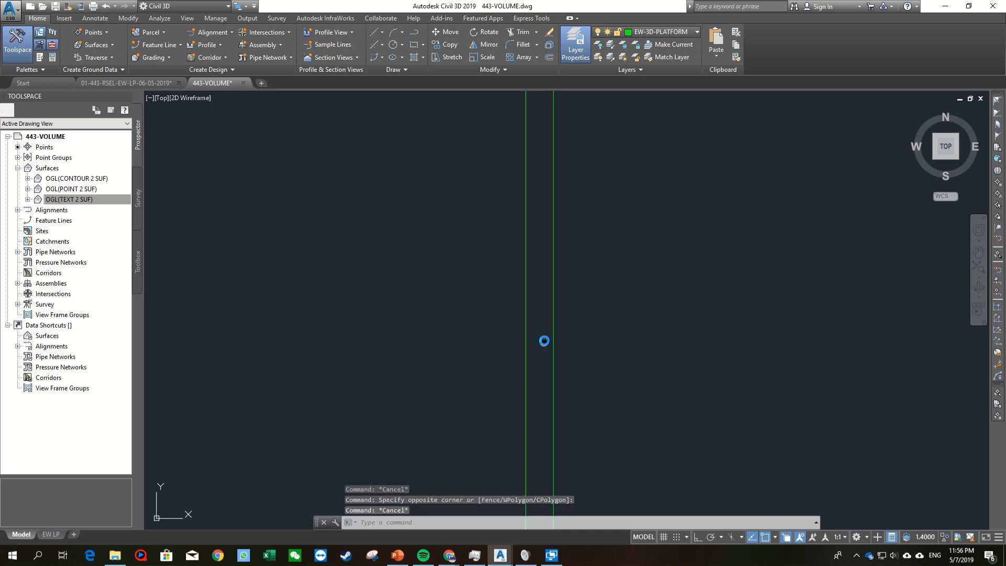
Step: Examine the gap between the two platform boundaries down to their corner, then review the complete platform layout
{"action": "mouse_move", "coordinate": [515, 348]}
{"action": "middle_mouse_down"}
{"action": "mouse_move", "coordinate": [529, 348]}
{"action": "mouse_move", "coordinate": [513, 365]}
{"action": "mouse_move", "coordinate": [543, 364]}
{"action": "middle_mouse_up"}
{"action": "scroll", "coordinate": [531, 346], "scroll_direction": "down", "scroll_amount": 5}
{"action": "scroll", "coordinate": [527, 351], "scroll_direction": "up", "scroll_amount": 6}
{"action": "scroll", "coordinate": [538, 361], "scroll_direction": "down", "scroll_amount": 2}
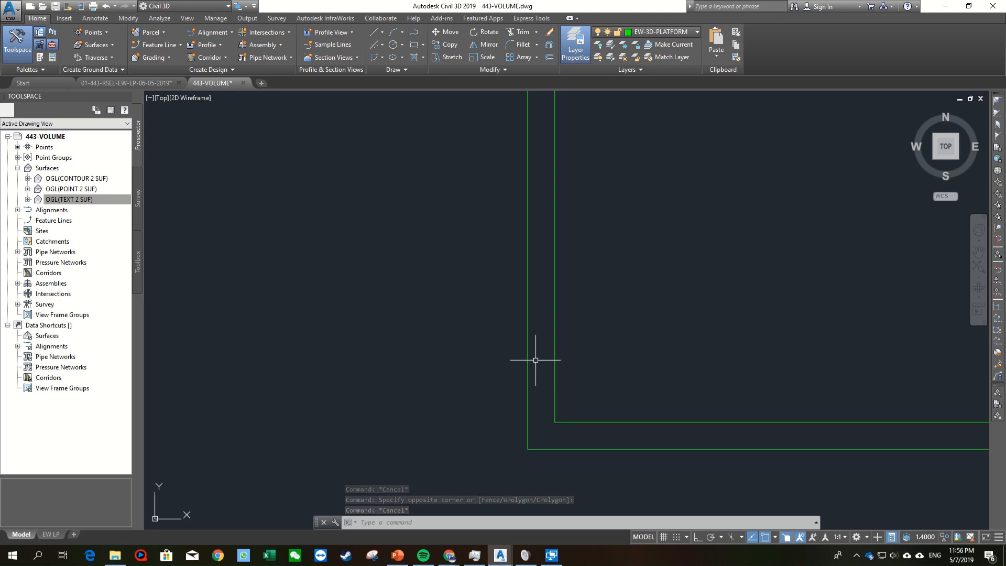
{"action": "scroll", "coordinate": [535, 358], "scroll_direction": "up", "scroll_amount": 2}
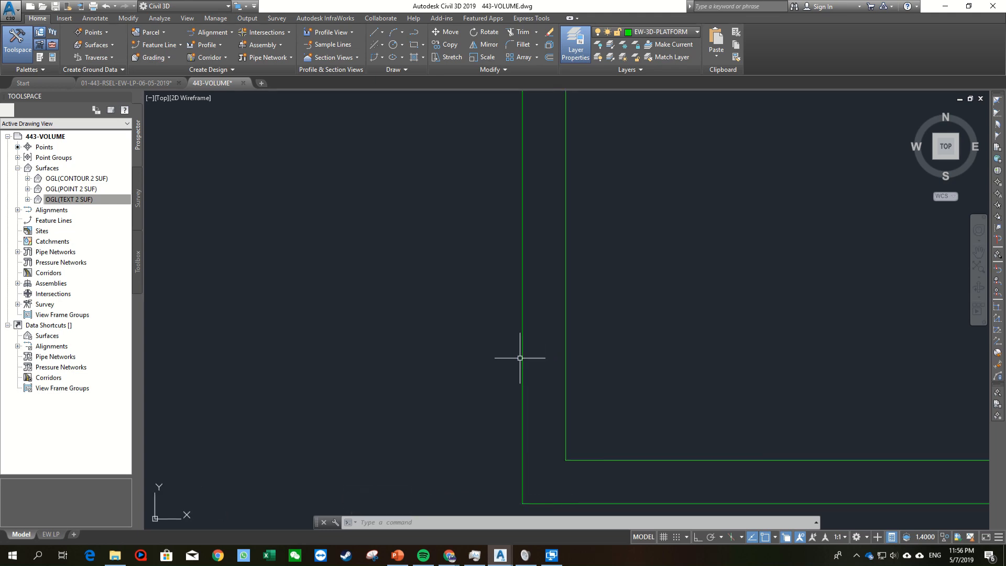
{"action": "scroll", "coordinate": [535, 358], "scroll_direction": "down", "scroll_amount": 5}
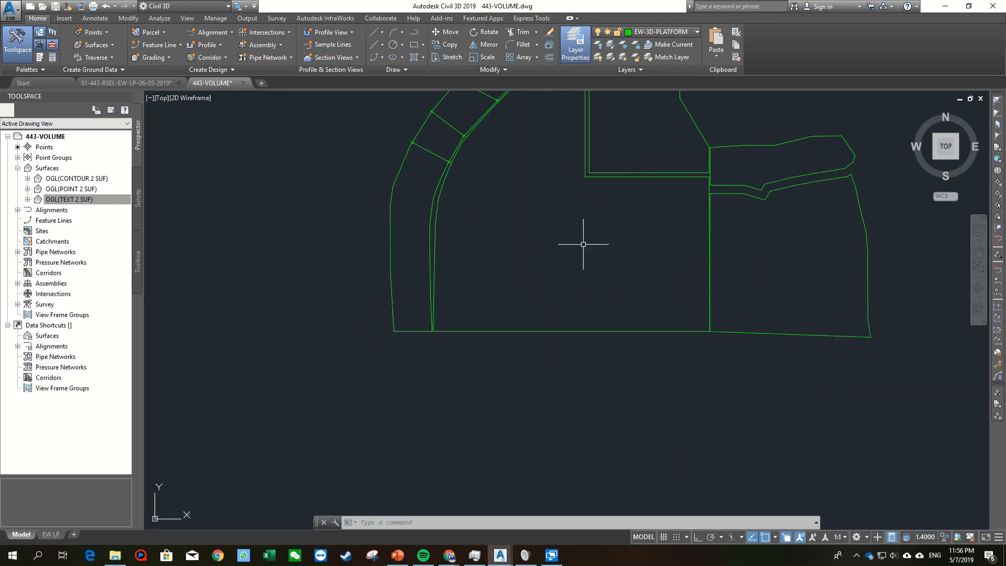
{"action": "mouse_move", "coordinate": [584, 241]}
{"action": "middle_mouse_down"}
{"action": "mouse_move", "coordinate": [463, 319]}
{"action": "mouse_move", "coordinate": [470, 342]}
{"action": "middle_mouse_up"}
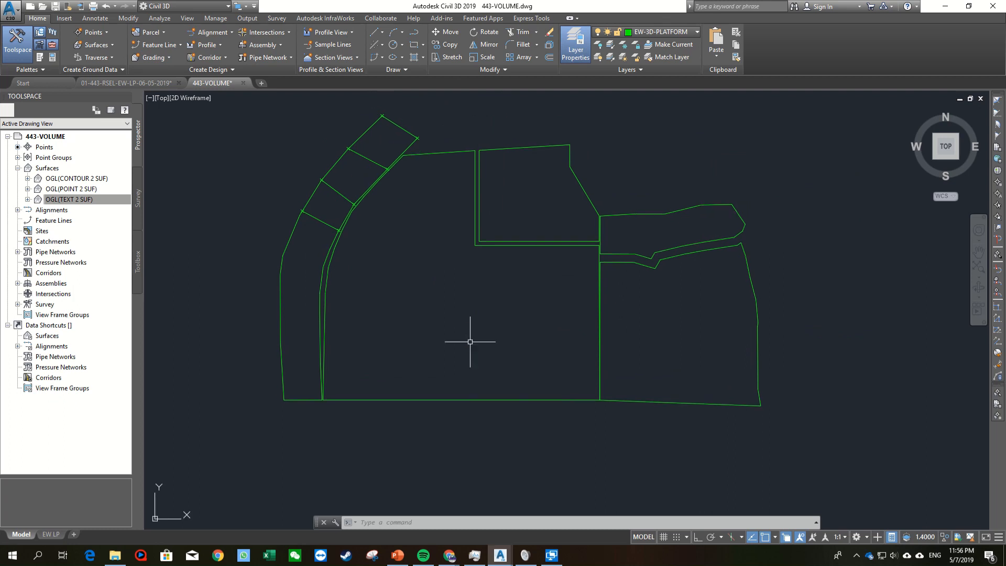
Step: Create a TIN surface named PROPOSED on layer 00-C3D-PL
{"action": "right_click", "coordinate": [53, 168]}
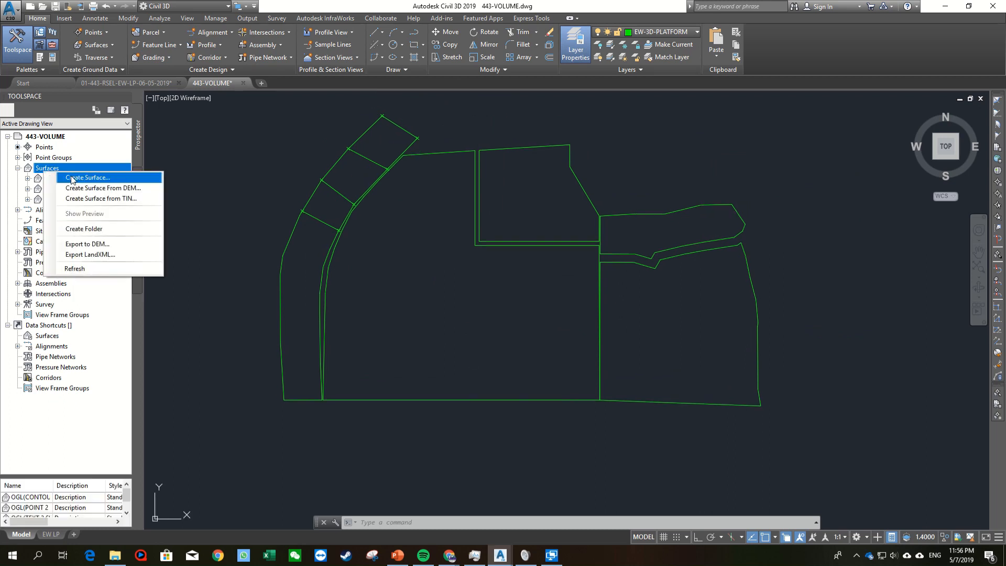
{"action": "left_click", "coordinate": [74, 180]}
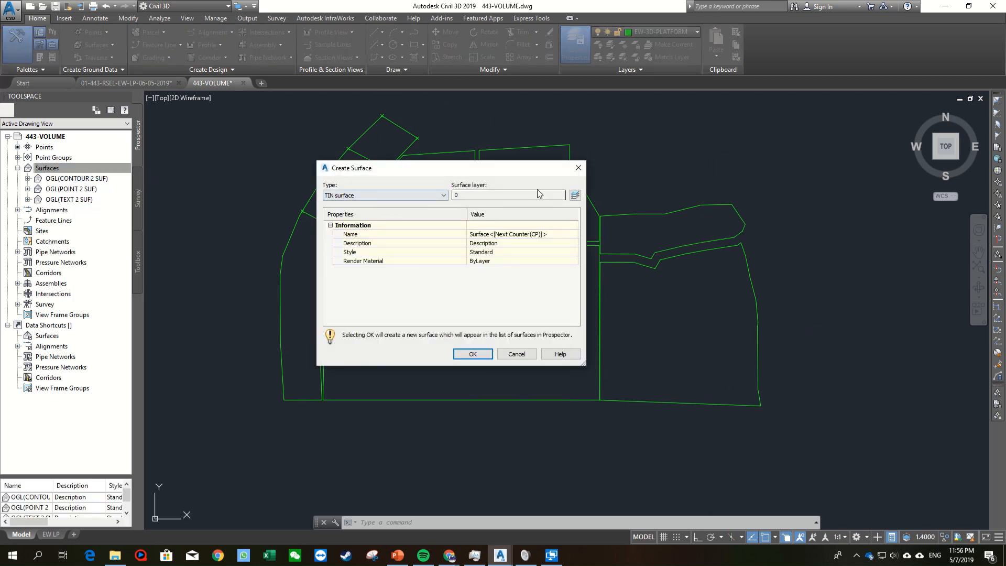
{"action": "left_click", "coordinate": [575, 196]}
{"action": "left_click", "coordinate": [561, 251]}
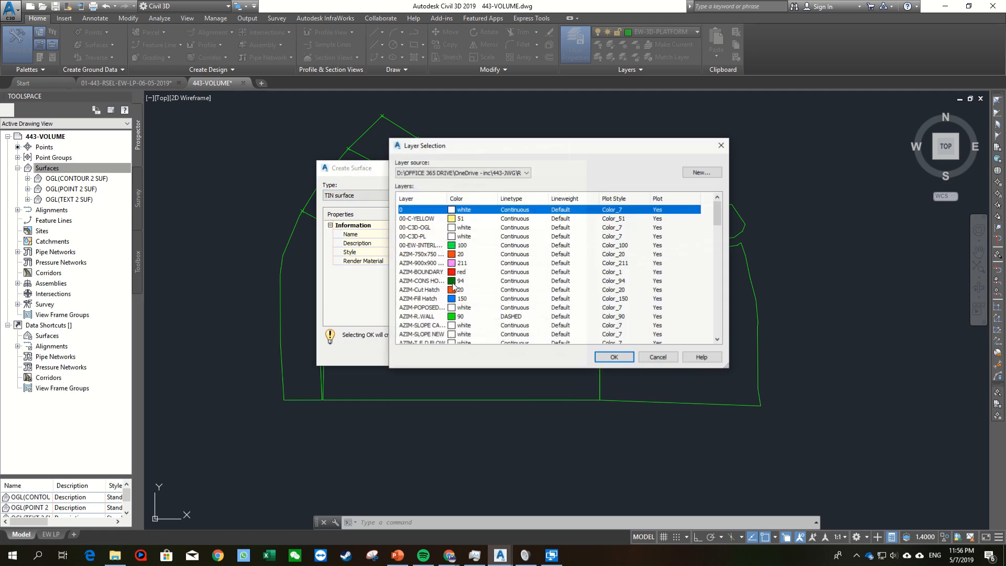
{"action": "left_click", "coordinate": [416, 236]}
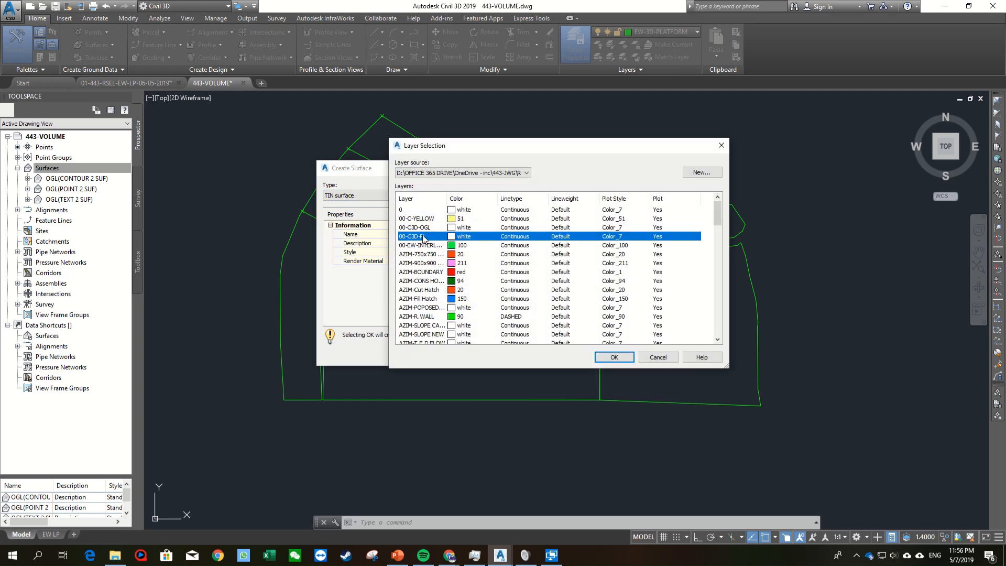
{"action": "left_click", "coordinate": [612, 356]}
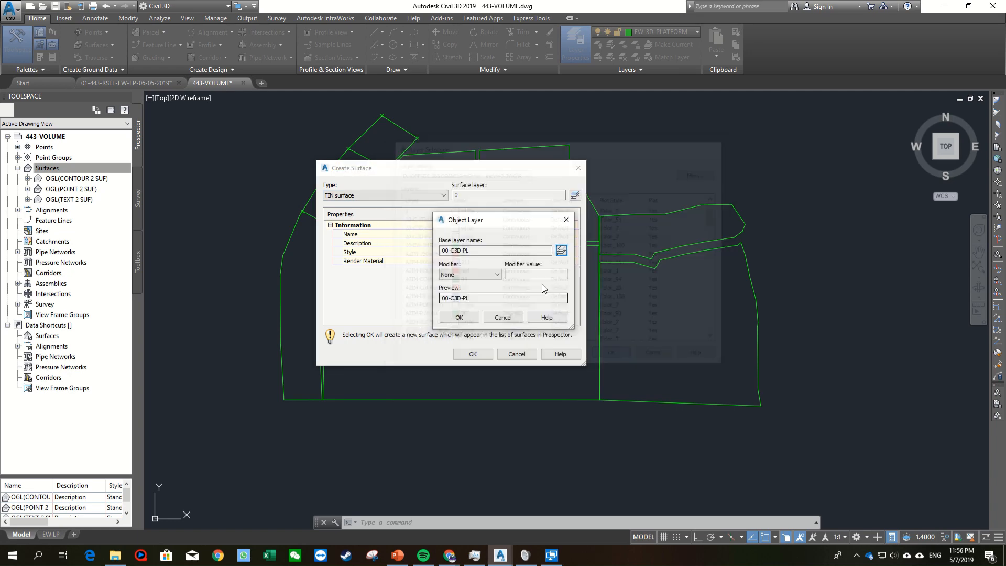
{"action": "left_click", "coordinate": [467, 321]}
{"action": "left_click", "coordinate": [559, 236]}
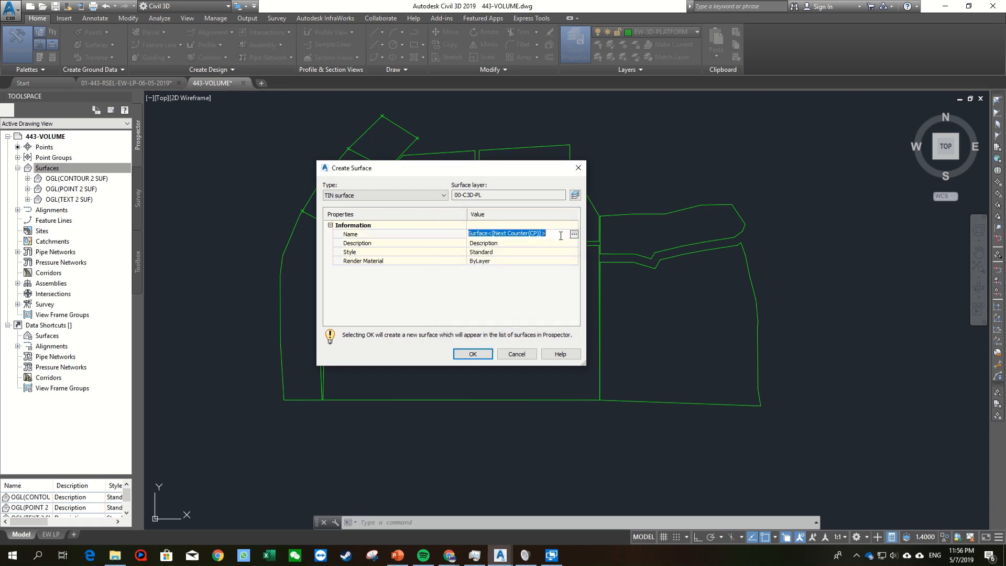
{"action": "type", "text": "PROPOSED"}
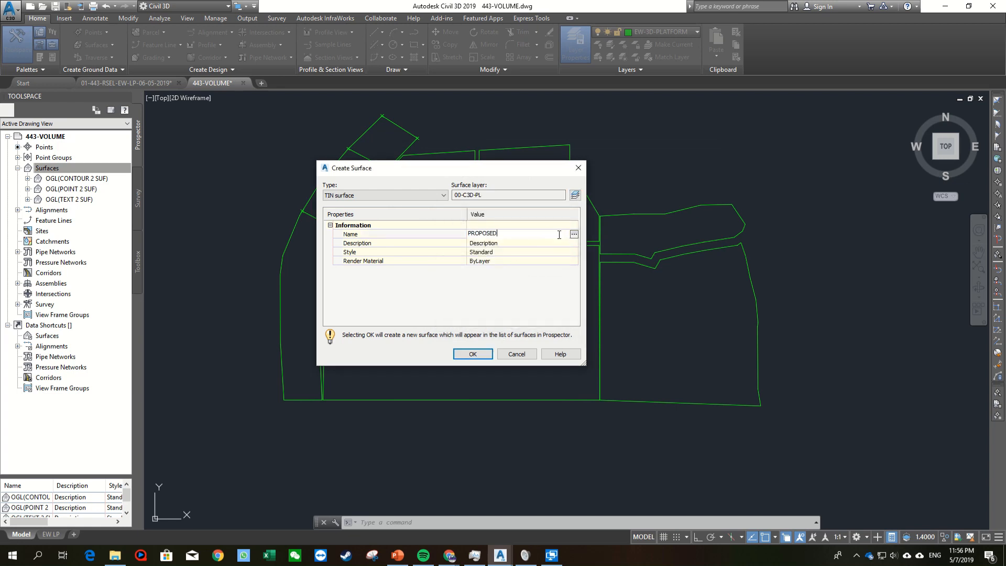
{"action": "left_click", "coordinate": [473, 353]}
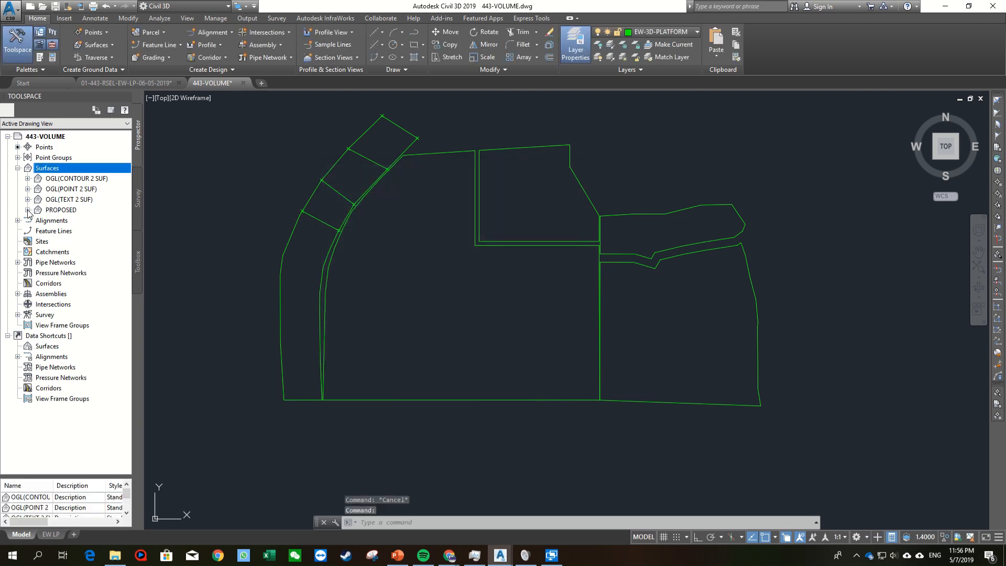
Step: Open the definition of the PROPOSED surface down to its contour data
{"action": "left_click", "coordinate": [27, 211]}
{"action": "left_click", "coordinate": [37, 241]}
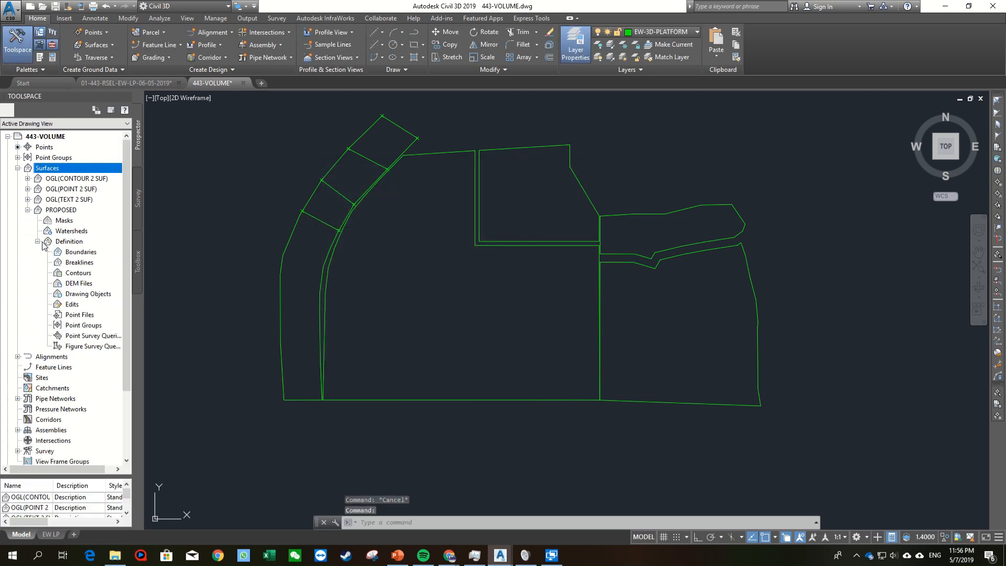
{"action": "left_click", "coordinate": [77, 273]}
Step: Select all the 3D platform linework, inspect the strip's northeast corner point, and erase the selection
{"action": "middle_click_drag", "start_coordinate": [274, 267], "coordinate": [299, 273]}
{"action": "left_click", "coordinate": [256, 108]}
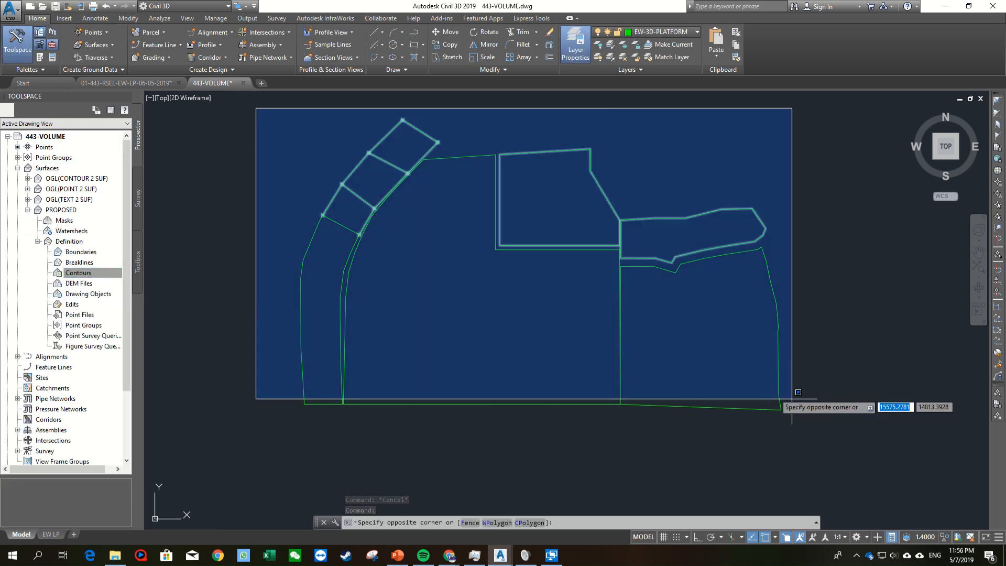
{"action": "left_click", "coordinate": [791, 398]}
{"action": "scroll", "coordinate": [395, 179], "scroll_direction": "up", "scroll_amount": 4}
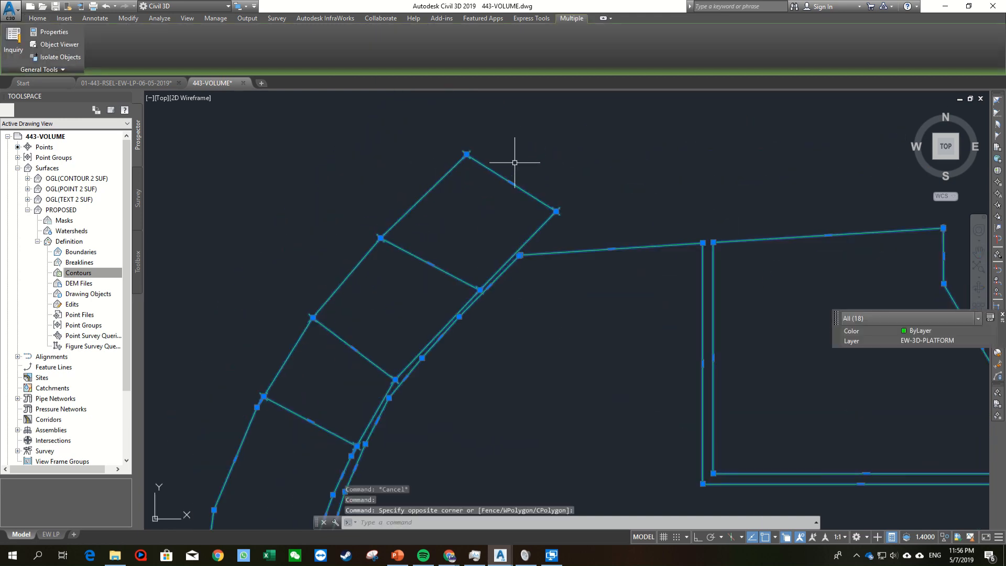
{"action": "scroll", "coordinate": [561, 212], "scroll_direction": "up", "scroll_amount": 6}
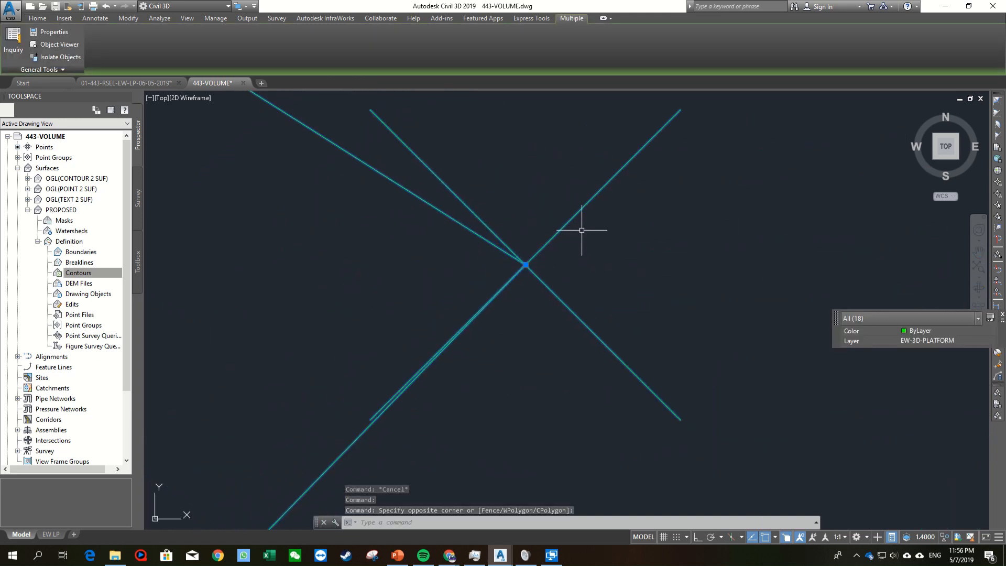
{"action": "scroll", "coordinate": [579, 231], "scroll_direction": "down", "scroll_amount": 6}
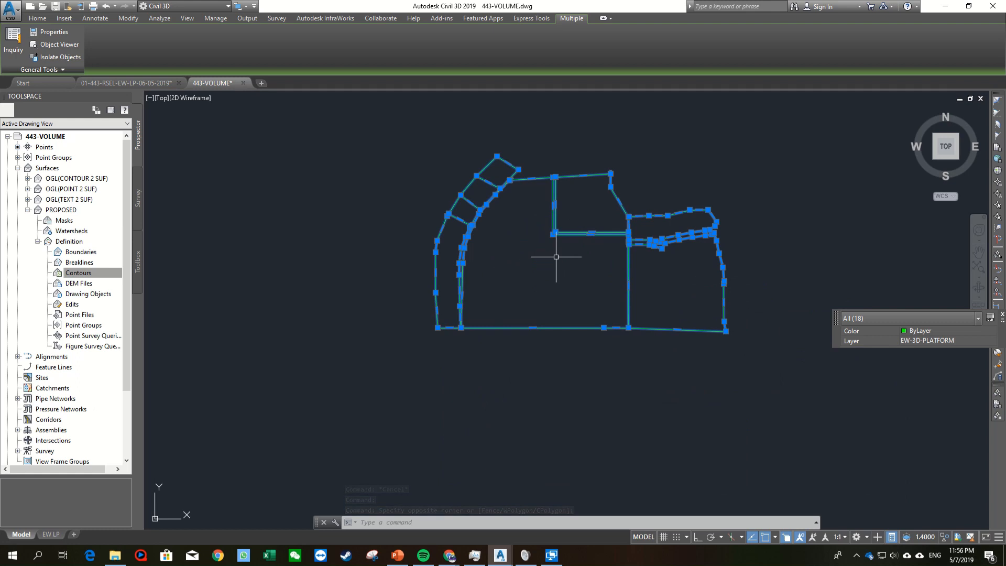
{"action": "scroll", "coordinate": [557, 279], "scroll_direction": "up", "scroll_amount": 2}
{"action": "middle_click_drag", "start_coordinate": [557, 280], "coordinate": [549, 324]}
{"action": "key", "text": "Delete"}
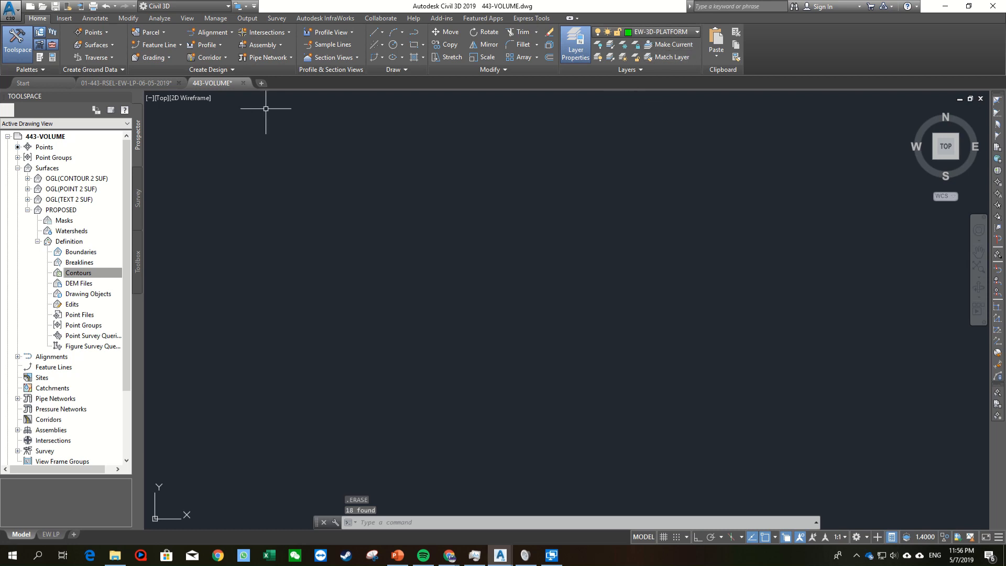
Step: End the object isolation and bring the whole site outline into view
{"action": "middle_click_drag", "start_coordinate": [372, 285], "coordinate": [383, 290]}
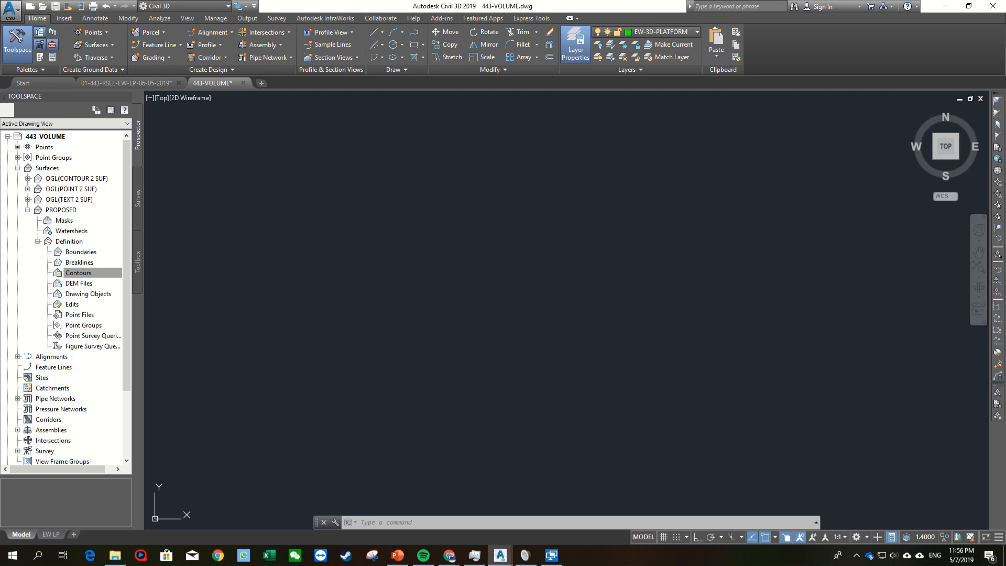
{"action": "scroll", "coordinate": [673, 232], "scroll_direction": "up", "scroll_amount": 5}
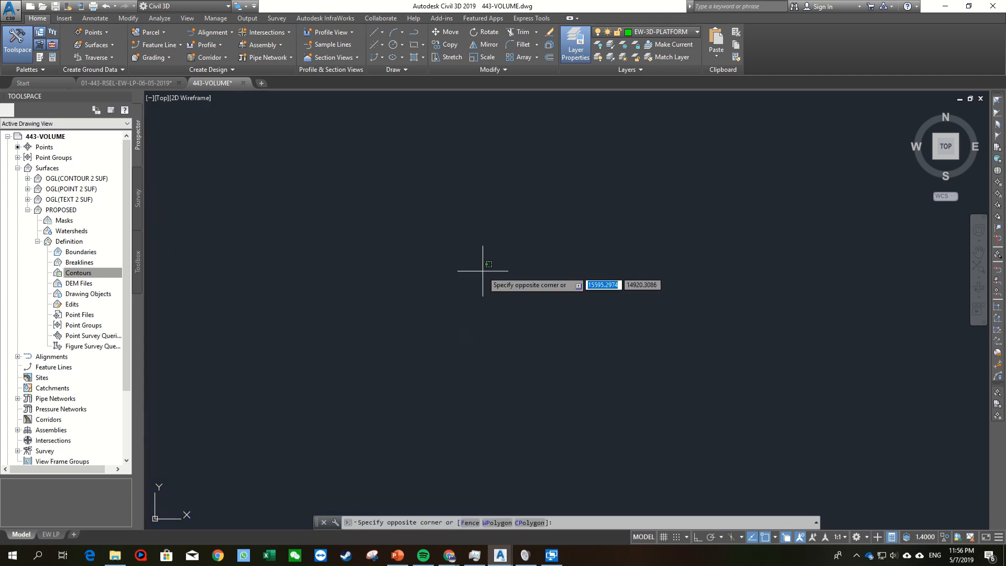
{"action": "right_click", "coordinate": [423, 239]}
{"action": "mouse_move", "coordinate": [503, 277]}
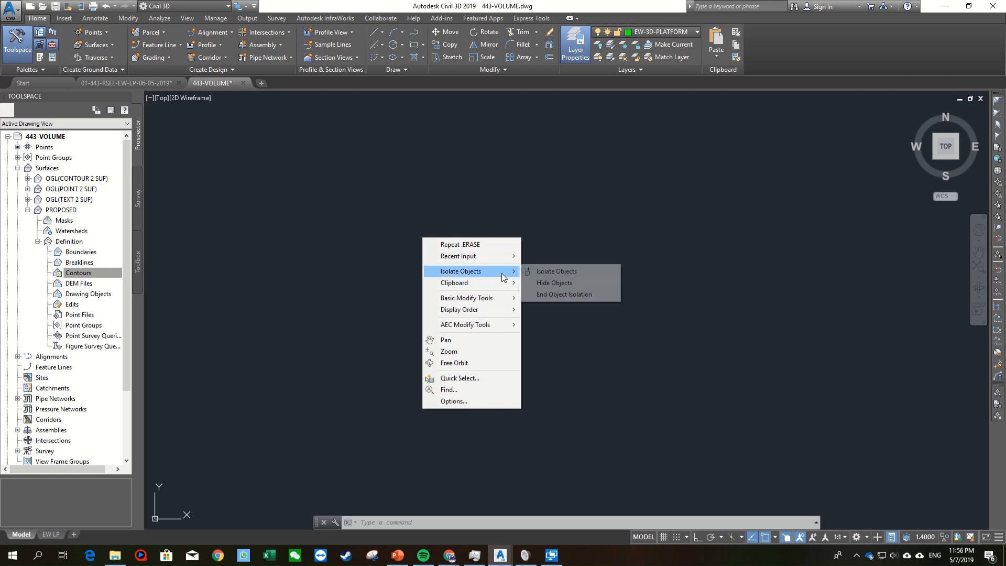
{"action": "left_click", "coordinate": [564, 294]}
{"action": "scroll", "coordinate": [487, 296], "scroll_direction": "down", "scroll_amount": 5}
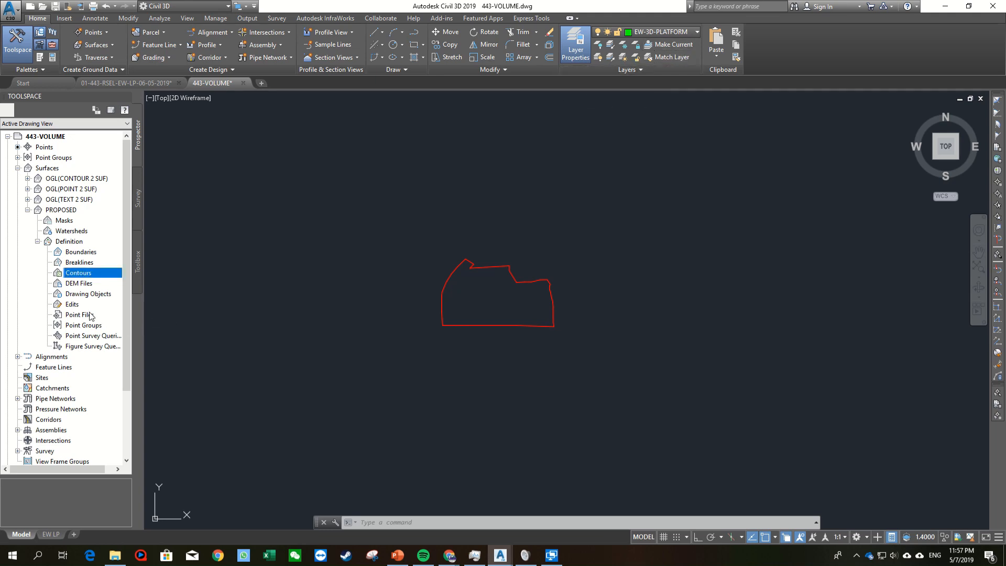
{"action": "right_click", "coordinate": [83, 276]}
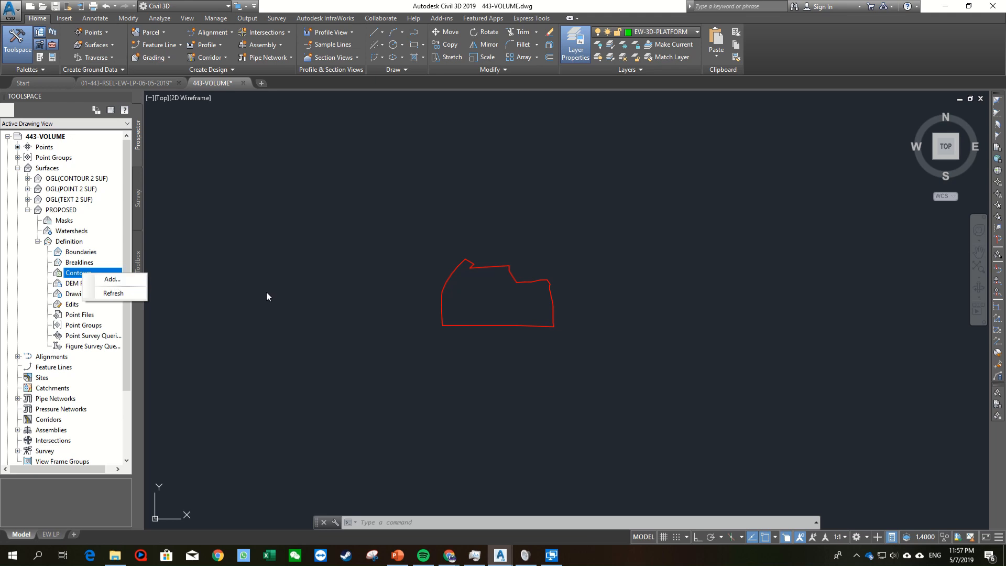
{"action": "left_click", "coordinate": [403, 283]}
{"action": "scroll", "coordinate": [407, 284], "scroll_direction": "up", "scroll_amount": 4}
{"action": "middle_click_drag", "start_coordinate": [356, 298], "coordinate": [422, 292]}
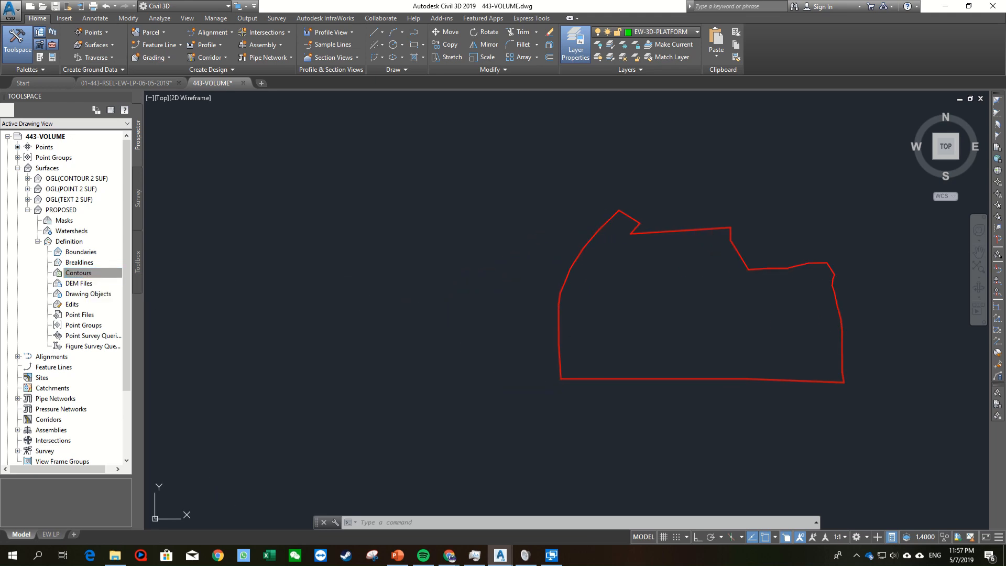
{"action": "type", "text": "EEE"}
{"action": "key", "text": "Escape"}
{"action": "right_click", "coordinate": [476, 362]}
{"action": "key", "text": "Escape"}
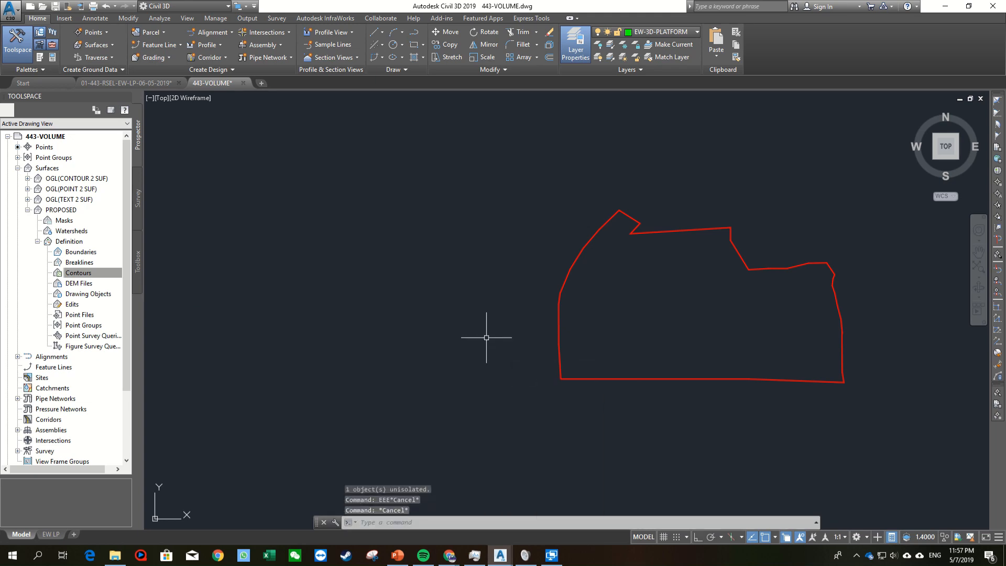
Step: Regenerate the drawing and look over the area around the red site outline
{"action": "type", "text": "REGEN"}
{"action": "key", "text": "Return"}
{"action": "scroll", "coordinate": [458, 336], "scroll_direction": "down", "scroll_amount": 5}
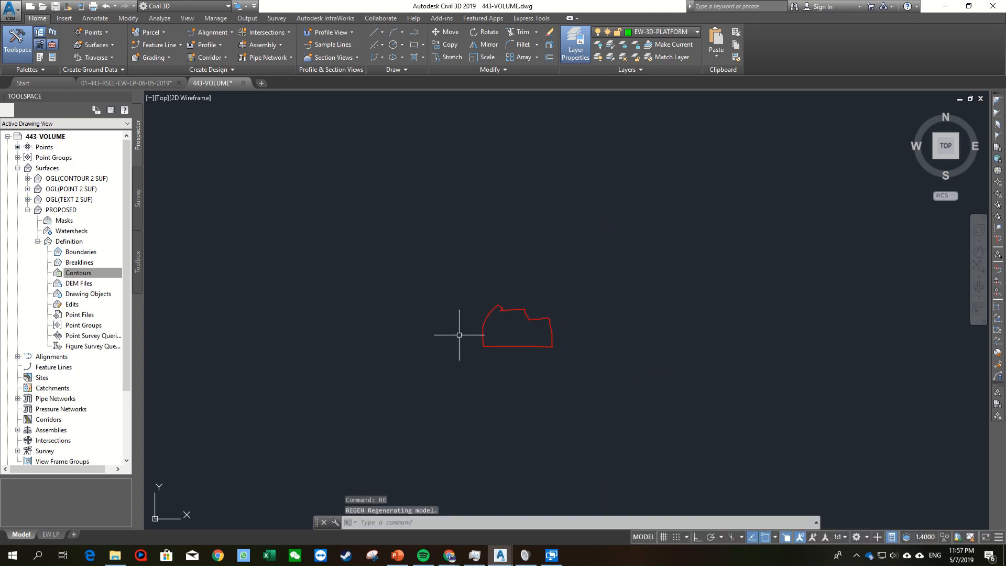
{"action": "scroll", "coordinate": [495, 340], "scroll_direction": "up", "scroll_amount": 3}
{"action": "middle_click_drag", "start_coordinate": [480, 386], "coordinate": [419, 337]}
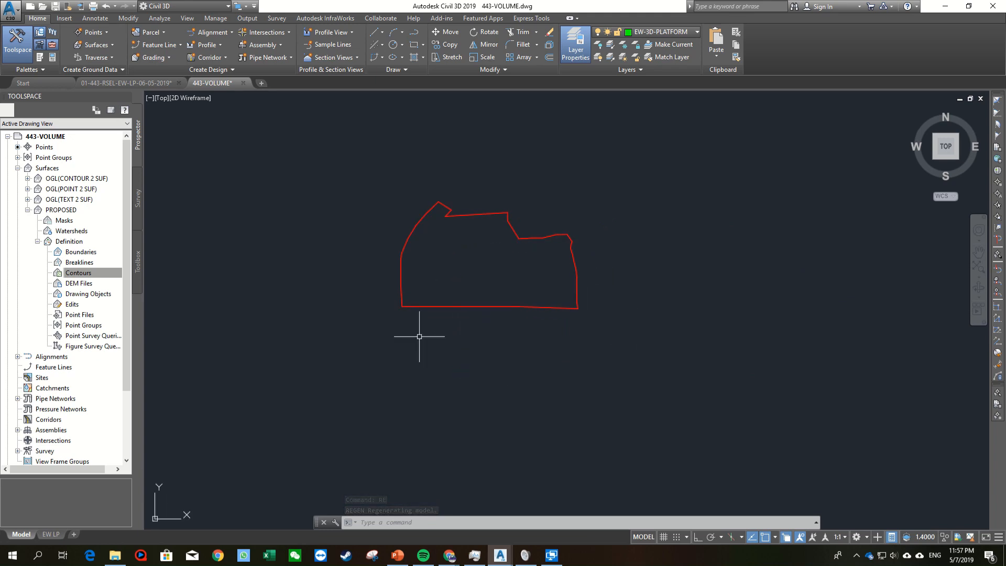
Step: Undo the recent commands back through the erasure of the 3D platform linework
{"action": "key", "text": "ctrl+z"}
{"action": "key", "text": "ctrl+z"}
{"action": "key", "text": "ctrl+z"}
{"action": "key", "text": "ctrl+z"}
{"action": "key", "text": "ctrl+z"}
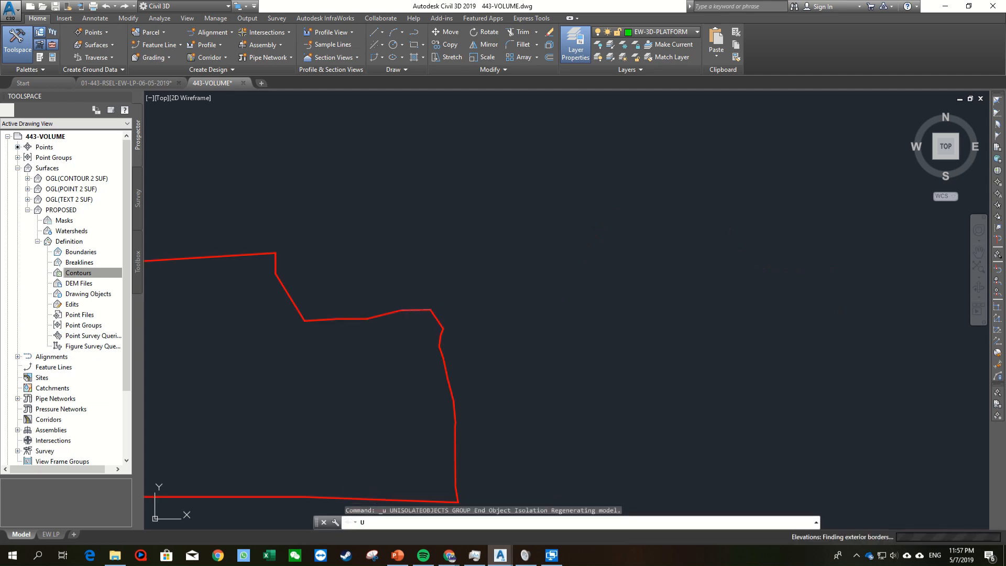
{"action": "key", "text": "ctrl+z"}
{"action": "key", "text": "ctrl+z"}
{"action": "scroll", "coordinate": [409, 307], "scroll_direction": "down", "scroll_amount": 5}
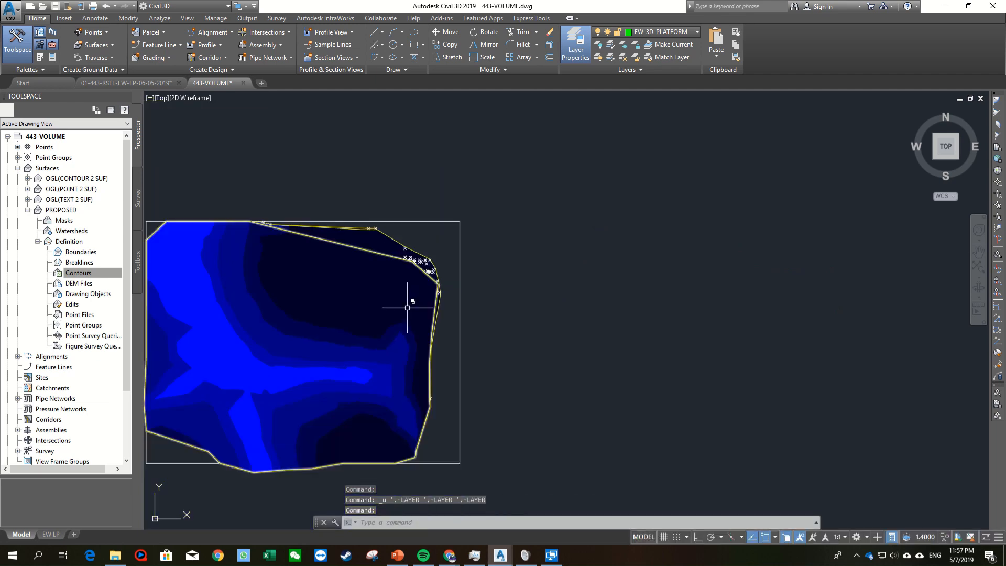
{"action": "middle_click_drag", "start_coordinate": [409, 308], "coordinate": [583, 292]}
{"action": "key", "text": "ctrl+z"}
{"action": "key", "text": "ctrl+z"}
{"action": "key", "text": "ctrl+z"}
{"action": "key", "text": "ctrl+z"}
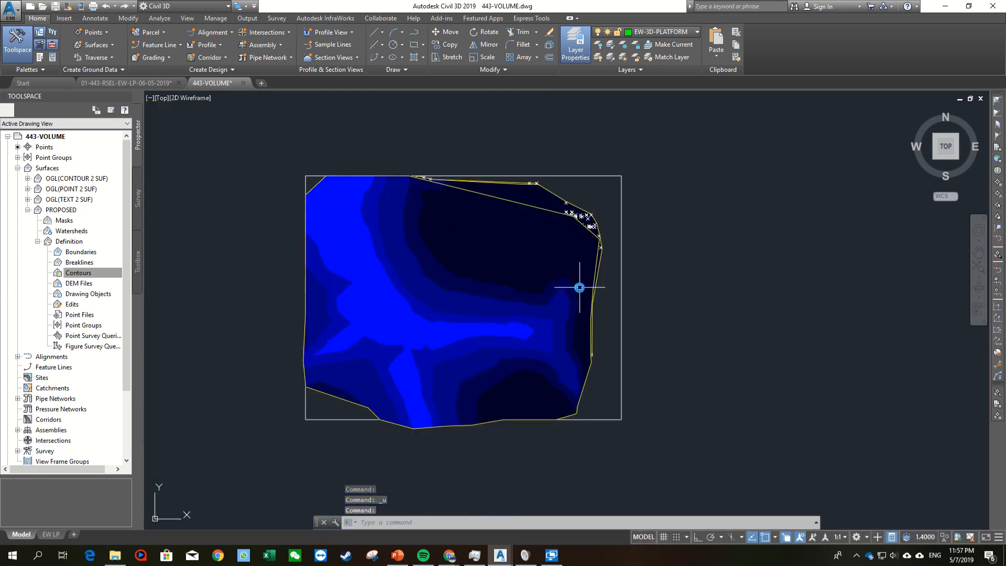
{"action": "key", "text": "ctrl+z"}
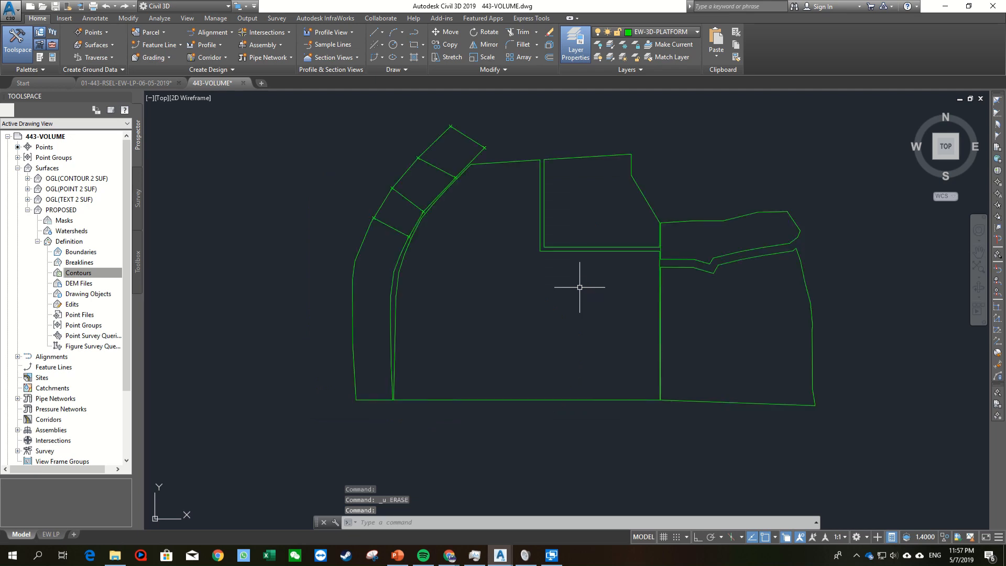
Step: Add all the 3D platform linework to the PROPOSED surface as contour data with the default weeding and supplementing factors
{"action": "left_click", "coordinate": [79, 273]}
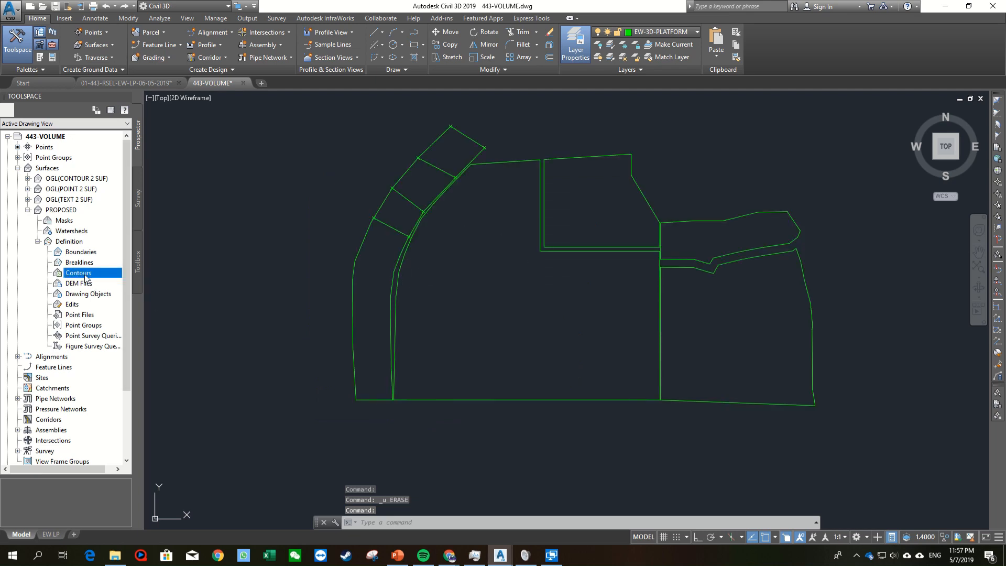
{"action": "right_click", "coordinate": [88, 275]}
{"action": "left_click", "coordinate": [115, 281]}
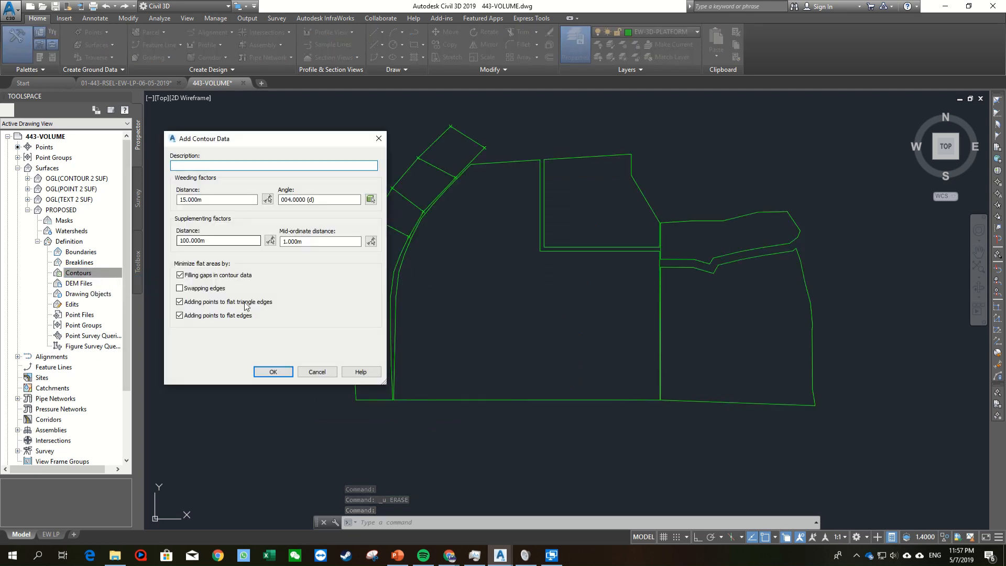
{"action": "left_click", "coordinate": [278, 372]}
{"action": "left_click", "coordinate": [297, 111]}
{"action": "left_click", "coordinate": [914, 485]}
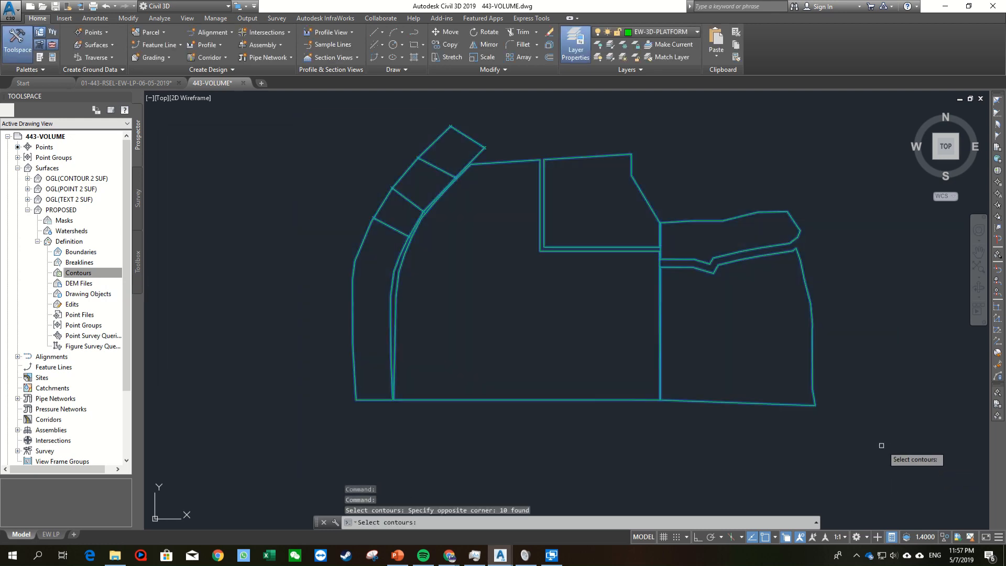
{"action": "key", "text": "Return"}
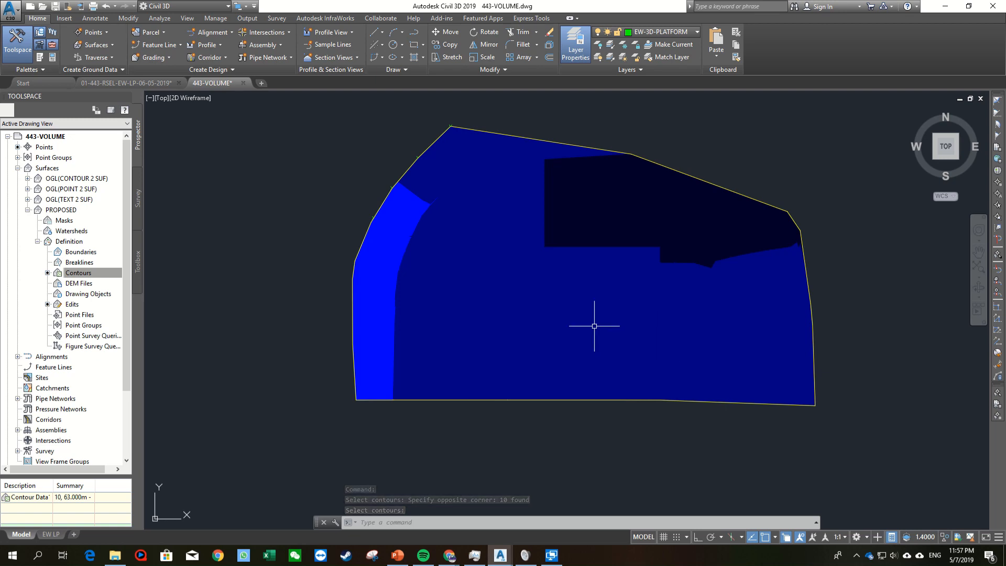
Step: Inspect the PROPOSED surface as a shaded 3D model from several tilted angles, checking the level changes between platforms
{"action": "left_click", "coordinate": [668, 169]}
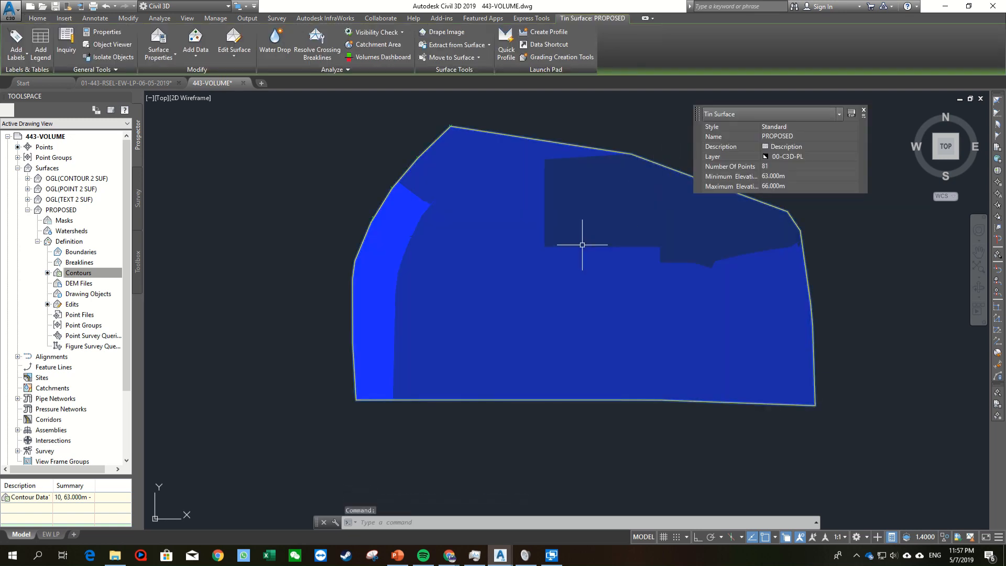
{"action": "right_click", "coordinate": [591, 322]}
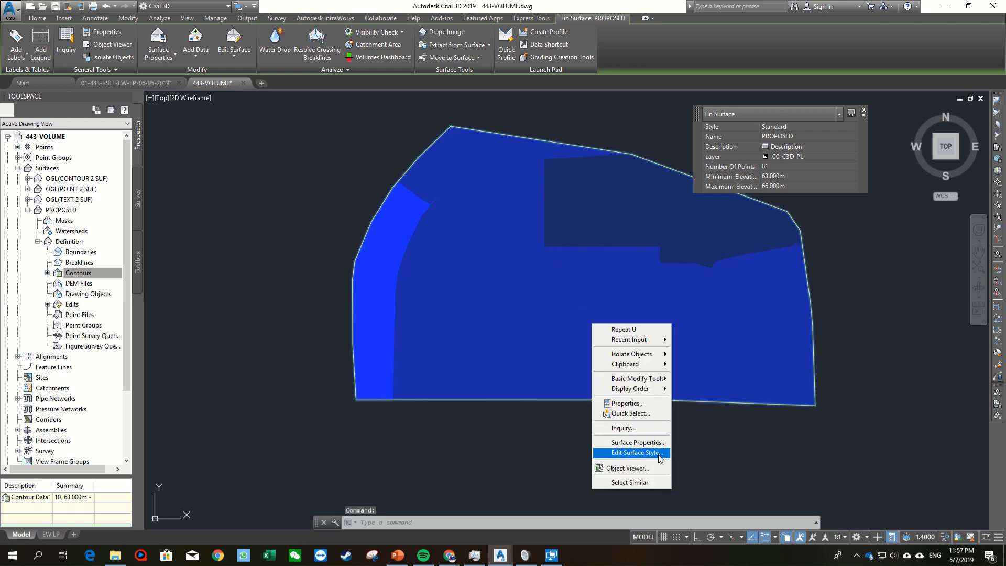
{"action": "left_click", "coordinate": [645, 466]}
{"action": "mouse_move", "coordinate": [582, 415]}
{"action": "left_mouse_down"}
{"action": "mouse_move", "coordinate": [555, 307]}
{"action": "mouse_move", "coordinate": [395, 347]}
{"action": "mouse_move", "coordinate": [375, 312]}
{"action": "mouse_move", "coordinate": [442, 246]}
{"action": "mouse_move", "coordinate": [469, 262]}
{"action": "mouse_move", "coordinate": [507, 148]}
{"action": "mouse_move", "coordinate": [499, 209]}
{"action": "mouse_move", "coordinate": [527, 184]}
{"action": "mouse_move", "coordinate": [418, 218]}
{"action": "mouse_move", "coordinate": [291, 229]}
{"action": "left_mouse_up"}
{"action": "mouse_move", "coordinate": [255, 181]}
{"action": "left_mouse_down"}
{"action": "mouse_move", "coordinate": [285, 304]}
{"action": "mouse_move", "coordinate": [285, 276]}
{"action": "mouse_move", "coordinate": [212, 307]}
{"action": "left_mouse_up"}
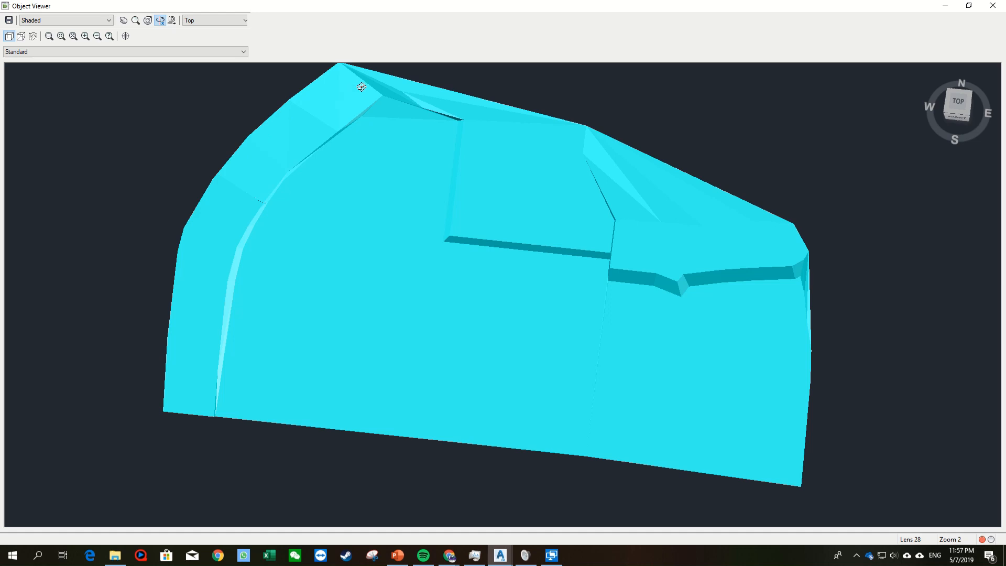
{"action": "mouse_move", "coordinate": [361, 87]}
{"action": "left_mouse_down"}
{"action": "mouse_move", "coordinate": [341, 203]}
{"action": "mouse_move", "coordinate": [619, 190]}
{"action": "mouse_move", "coordinate": [602, 237]}
{"action": "mouse_move", "coordinate": [512, 221]}
{"action": "left_mouse_up"}
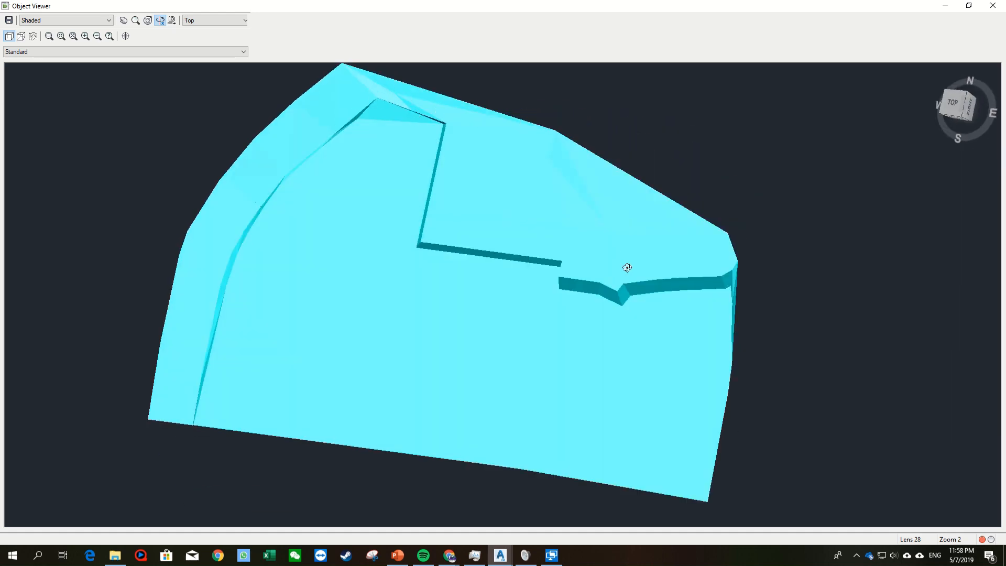
Step: View the shaded PROPOSED surface from one more tilted angle and close its 3D view
{"action": "mouse_move", "coordinate": [688, 229]}
{"action": "left_mouse_down"}
{"action": "mouse_move", "coordinate": [535, 184]}
{"action": "mouse_move", "coordinate": [573, 164]}
{"action": "left_mouse_up"}
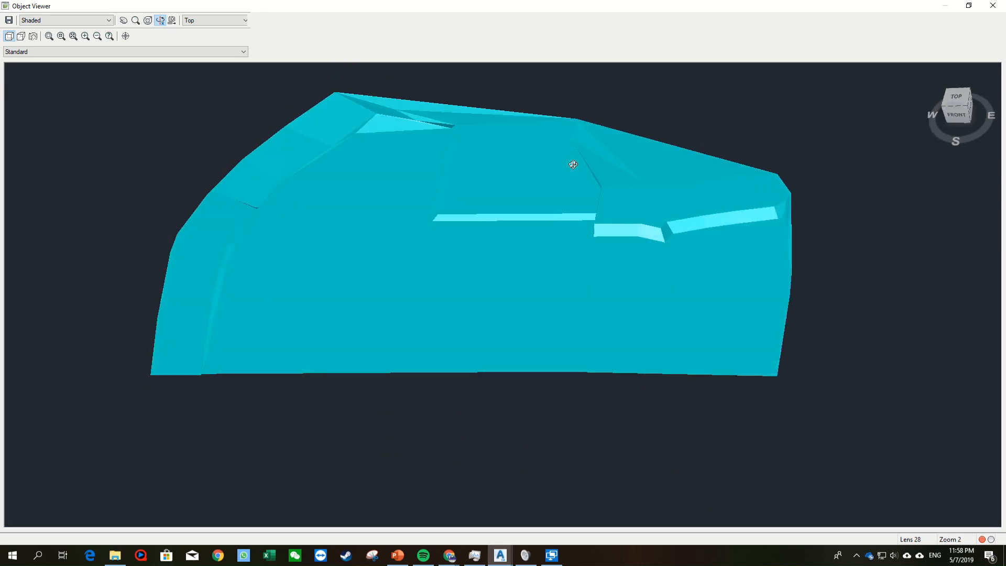
{"action": "right_click", "coordinate": [574, 207]}
{"action": "left_click", "coordinate": [637, 216]}
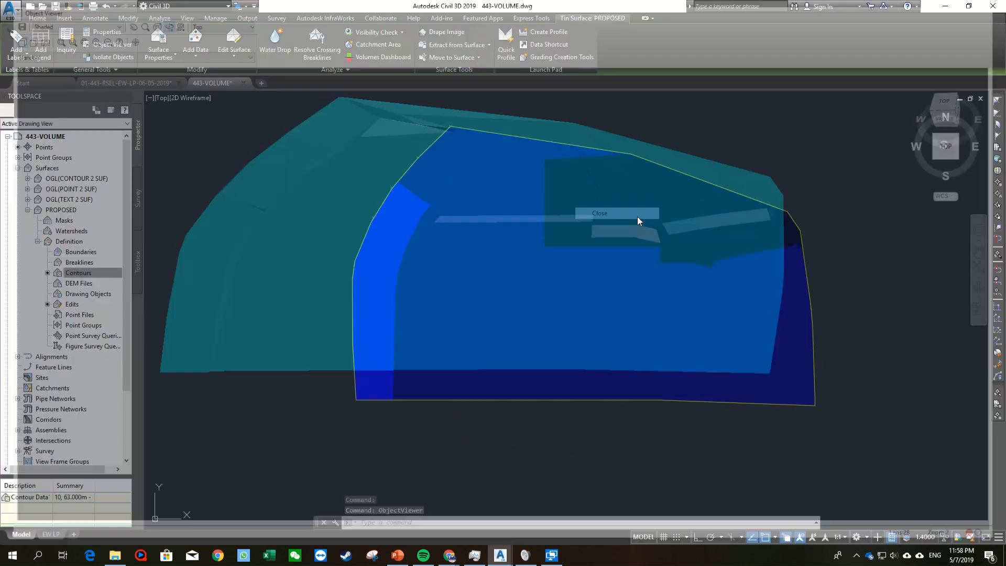
Step: End the object isolation in the drawing to bring back the platform linework
{"action": "scroll", "coordinate": [604, 228], "scroll_direction": "down", "scroll_amount": 1}
{"action": "scroll", "coordinate": [545, 241], "scroll_direction": "down", "scroll_amount": 1}
{"action": "scroll", "coordinate": [548, 236], "scroll_direction": "up", "scroll_amount": 1}
{"action": "right_click", "coordinate": [604, 172]}
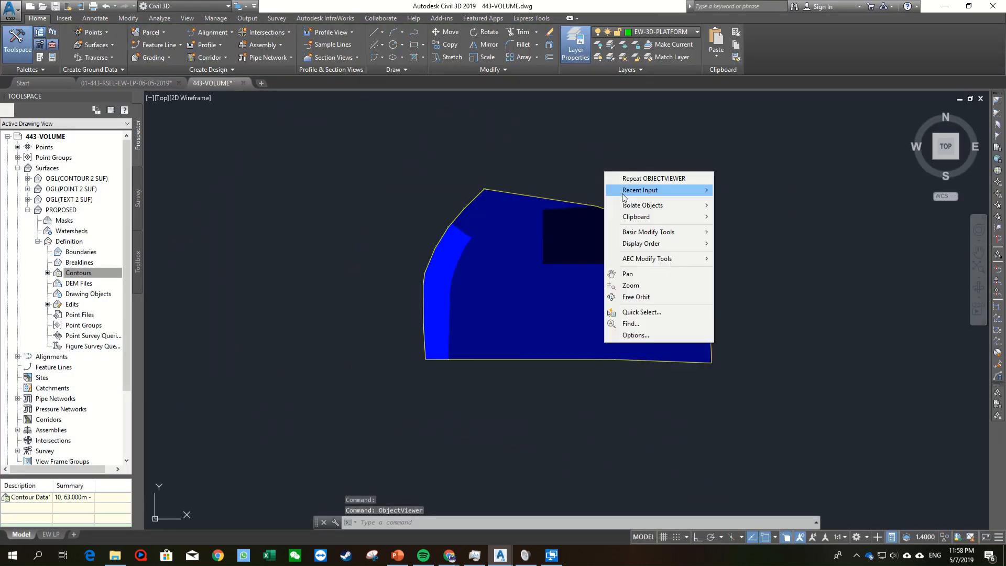
{"action": "mouse_move", "coordinate": [657, 209]}
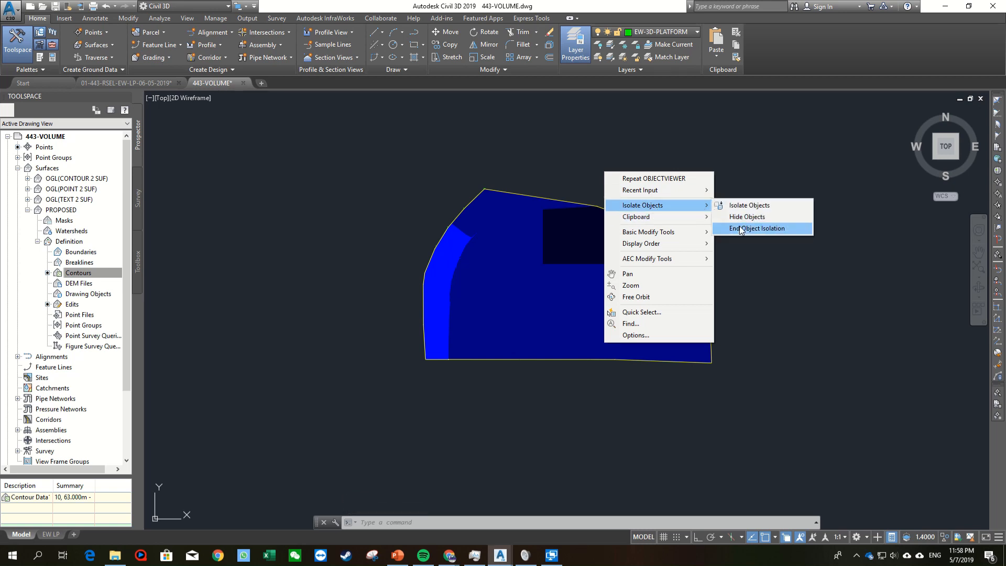
{"action": "left_click", "coordinate": [757, 229]}
Step: Send the PROPOSED surface to the back of the display order, behind the platform linework
{"action": "left_click", "coordinate": [618, 213]}
{"action": "right_click", "coordinate": [618, 215]}
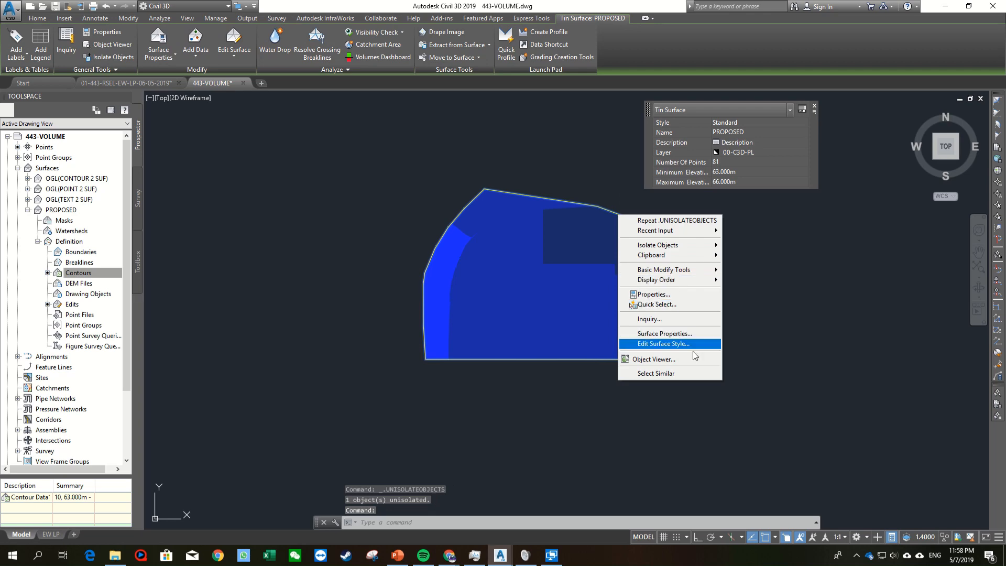
{"action": "mouse_move", "coordinate": [704, 280]}
{"action": "left_click", "coordinate": [754, 292]}
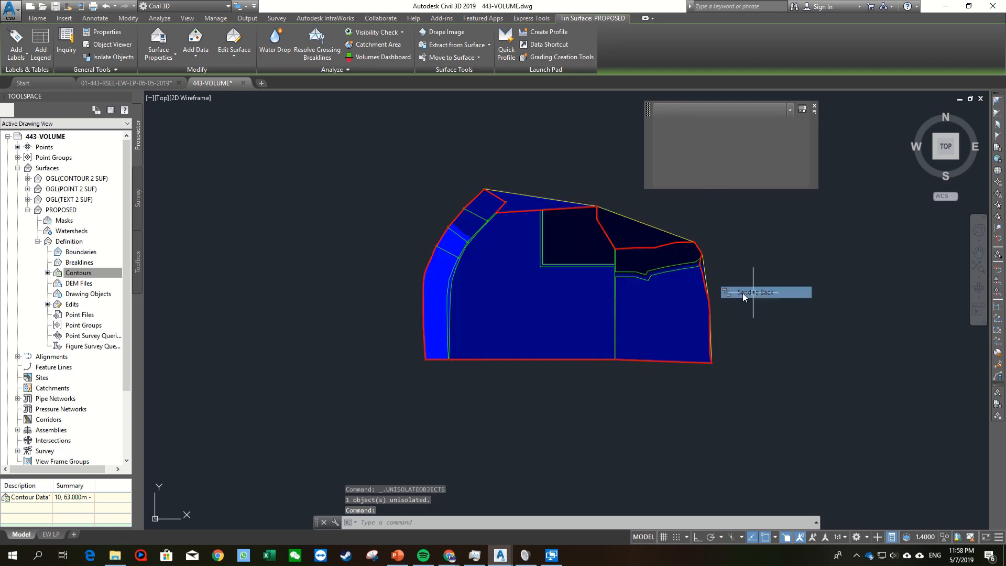
Step: Add the closed red platform outline to the PROPOSED surface as an unnamed Outer boundary with non-destructive breakline and 1.000m mid-ordinate distance
{"action": "scroll", "coordinate": [573, 213], "scroll_direction": "up", "scroll_amount": 5}
{"action": "left_click", "coordinate": [604, 215]}
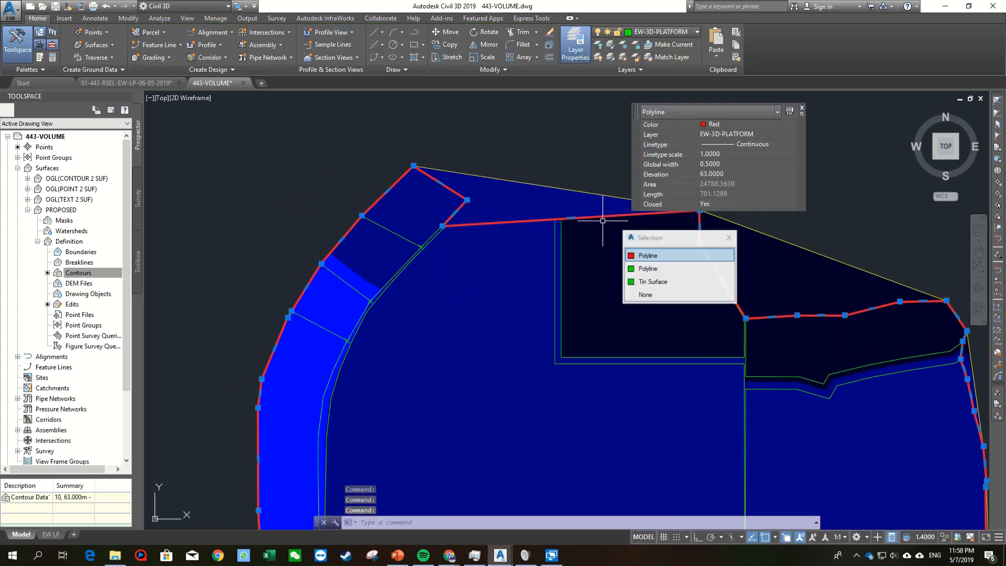
{"action": "scroll", "coordinate": [602, 230], "scroll_direction": "down", "scroll_amount": 4}
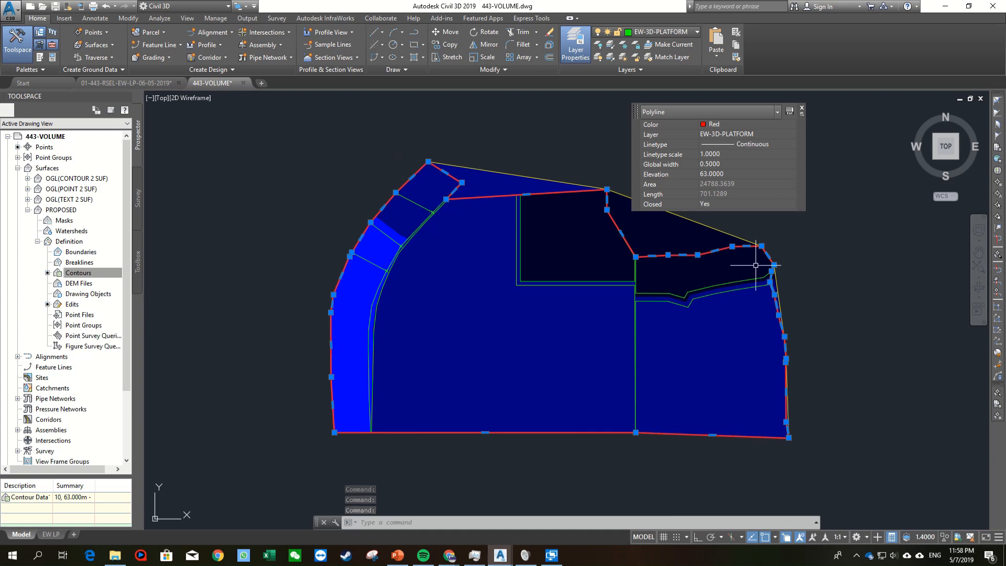
{"action": "scroll", "coordinate": [853, 255], "scroll_direction": "up", "scroll_amount": 4}
{"action": "middle_click_drag", "start_coordinate": [623, 324], "coordinate": [790, 311]}
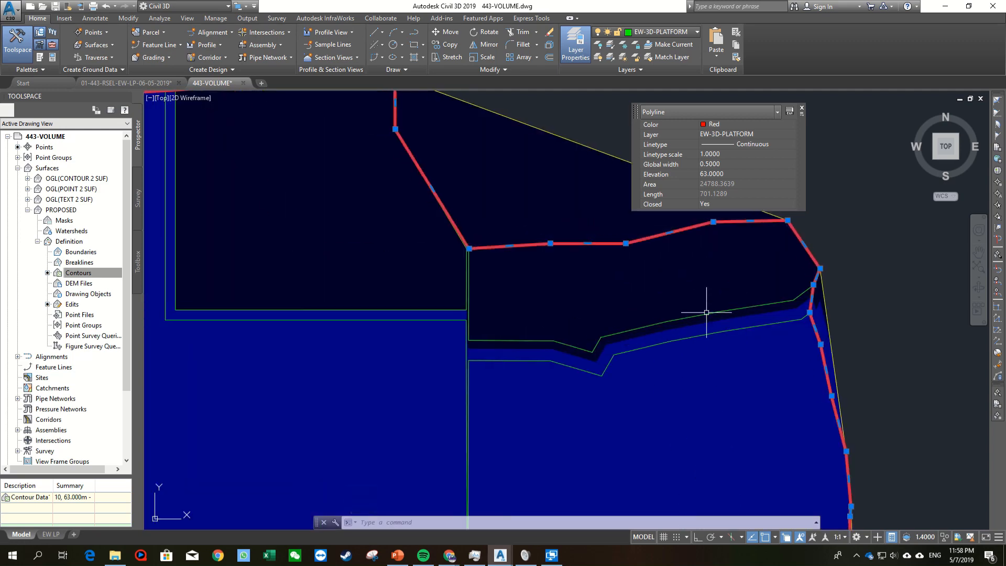
{"action": "middle_click_drag", "start_coordinate": [457, 192], "coordinate": [570, 319]}
{"action": "scroll", "coordinate": [570, 319], "scroll_direction": "down", "scroll_amount": 4}
{"action": "middle_click_drag", "start_coordinate": [347, 280], "coordinate": [386, 231]}
{"action": "scroll", "coordinate": [443, 217], "scroll_direction": "up", "scroll_amount": 2}
{"action": "scroll", "coordinate": [443, 217], "scroll_direction": "up", "scroll_amount": 2}
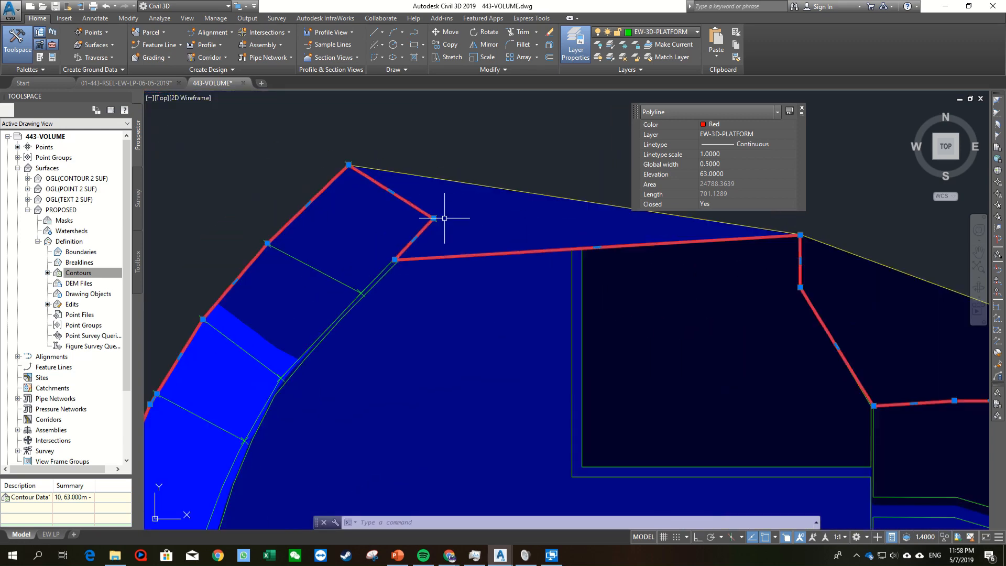
{"action": "left_click", "coordinate": [97, 272]}
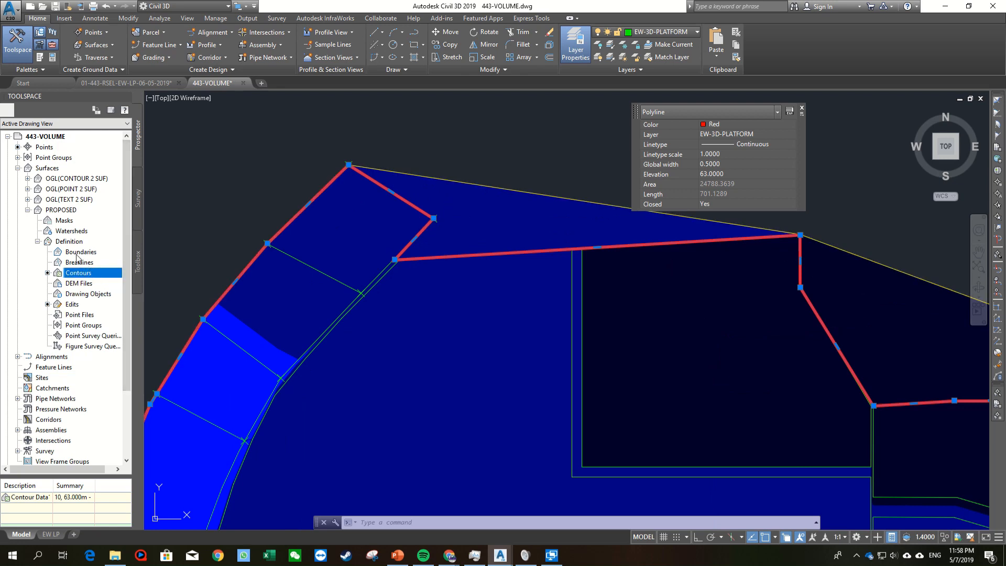
{"action": "left_click", "coordinate": [79, 252]}
{"action": "right_click", "coordinate": [79, 252]}
{"action": "left_click", "coordinate": [90, 263]}
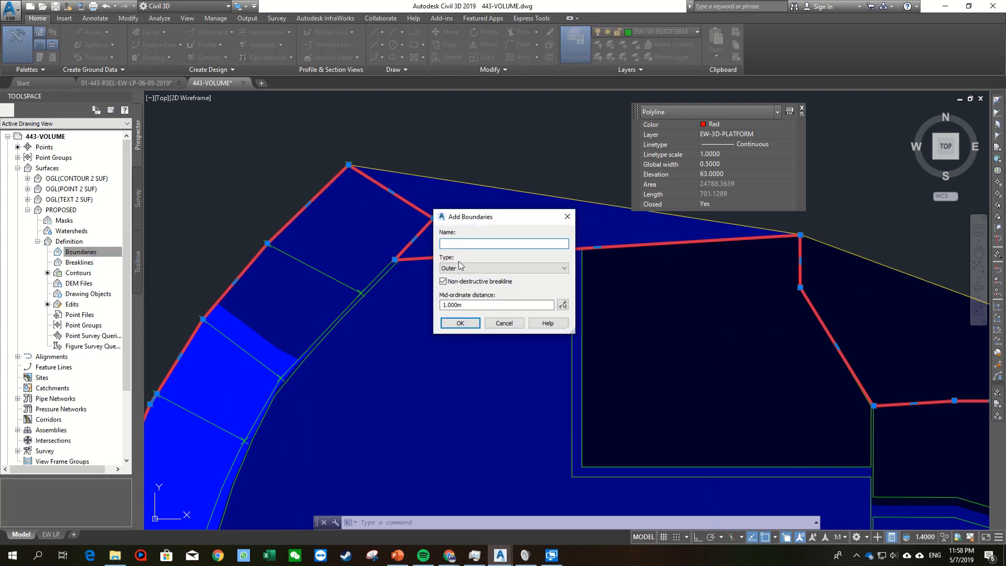
{"action": "left_click", "coordinate": [460, 323]}
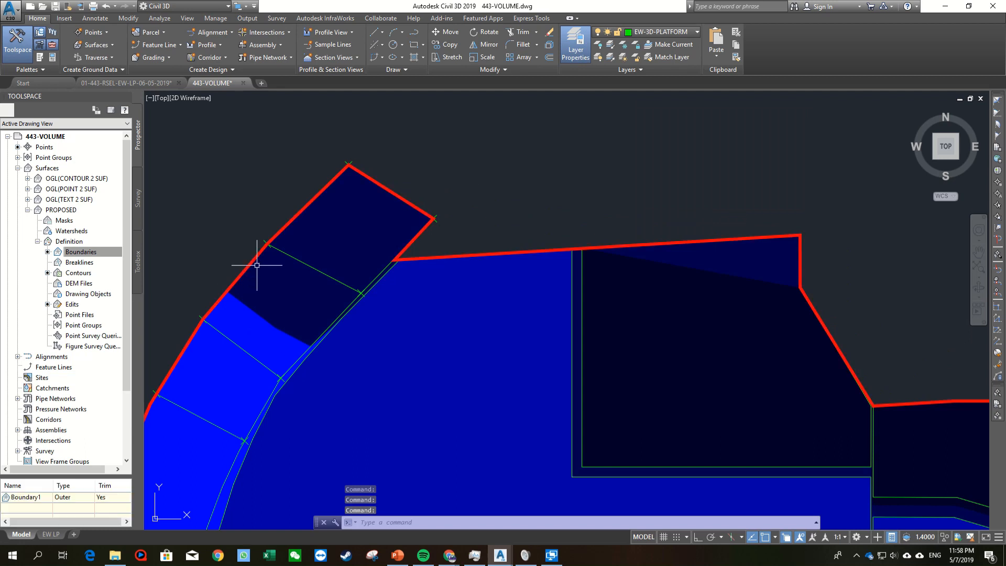
Step: Inspect the boundary-trimmed PROPOSED surface in plan and as a shaded 3D model from tilted angles
{"action": "scroll", "coordinate": [256, 265], "scroll_direction": "down", "scroll_amount": 5}
{"action": "middle_click_drag", "start_coordinate": [263, 280], "coordinate": [412, 274]}
{"action": "scroll", "coordinate": [437, 258], "scroll_direction": "up", "scroll_amount": 2}
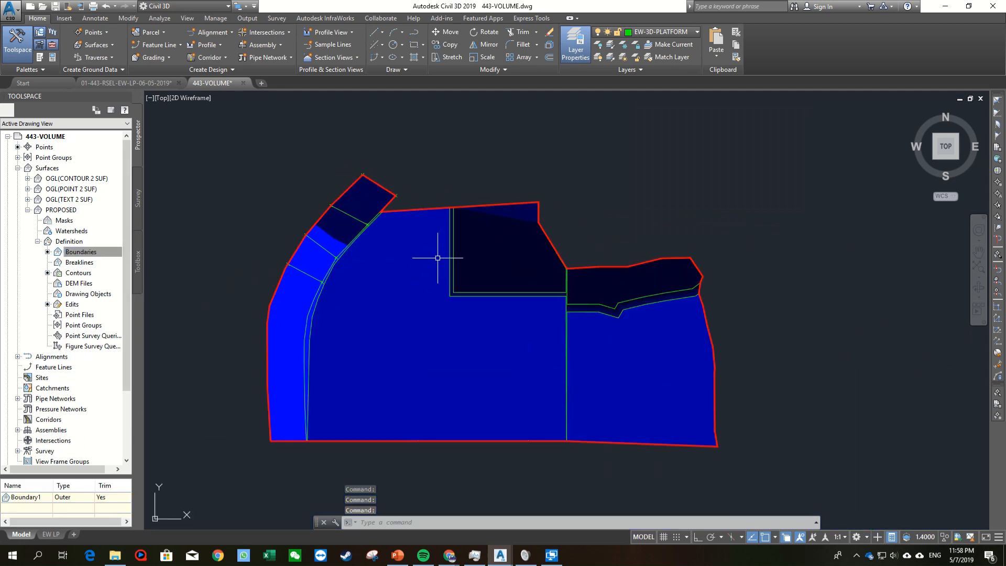
{"action": "scroll", "coordinate": [426, 208], "scroll_direction": "up", "scroll_amount": 2}
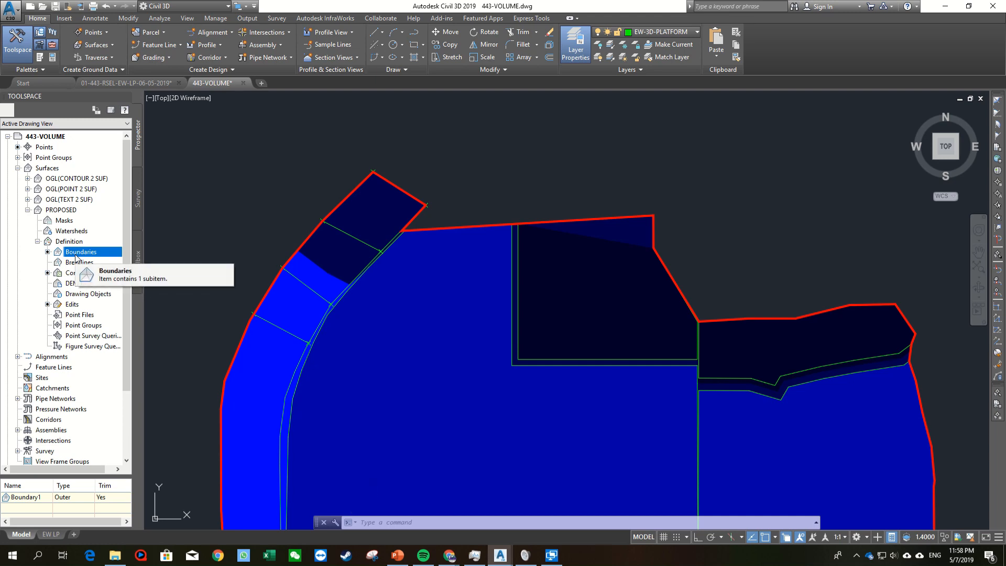
{"action": "middle_click_drag", "start_coordinate": [442, 232], "coordinate": [407, 107]}
{"action": "scroll", "coordinate": [408, 131], "scroll_direction": "down", "scroll_amount": 2}
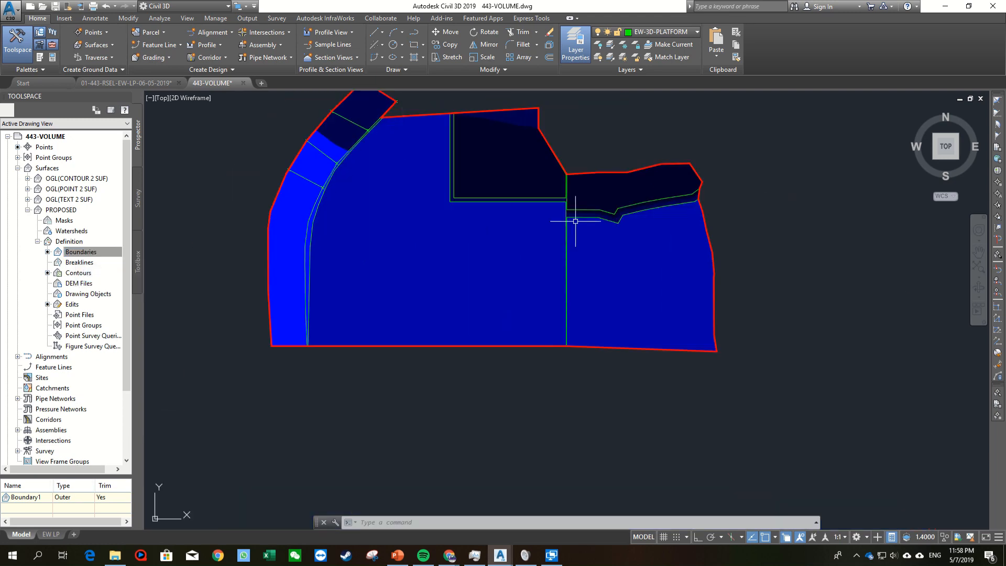
{"action": "left_click", "coordinate": [561, 164]}
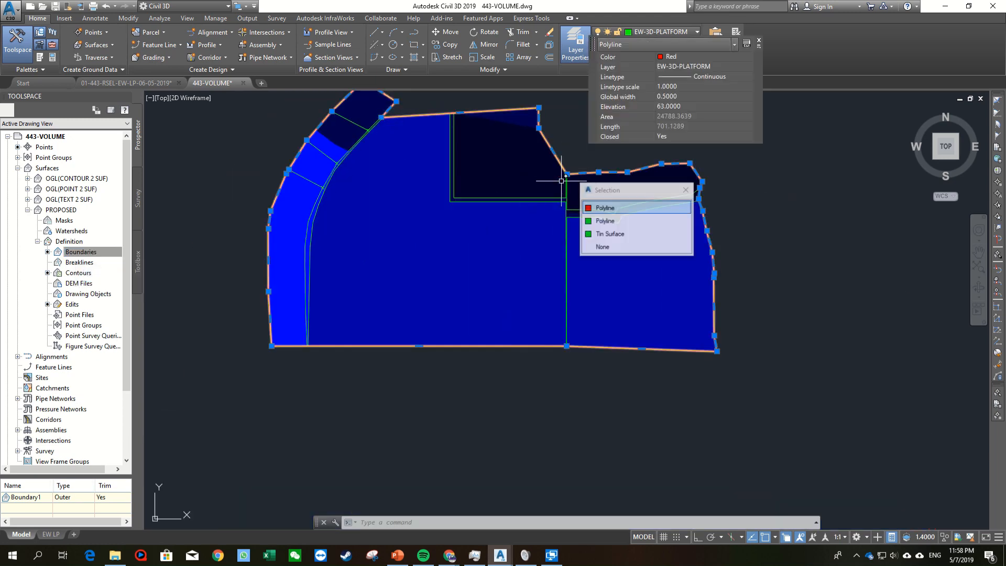
{"action": "left_click", "coordinate": [621, 233]}
{"action": "right_click", "coordinate": [611, 249]}
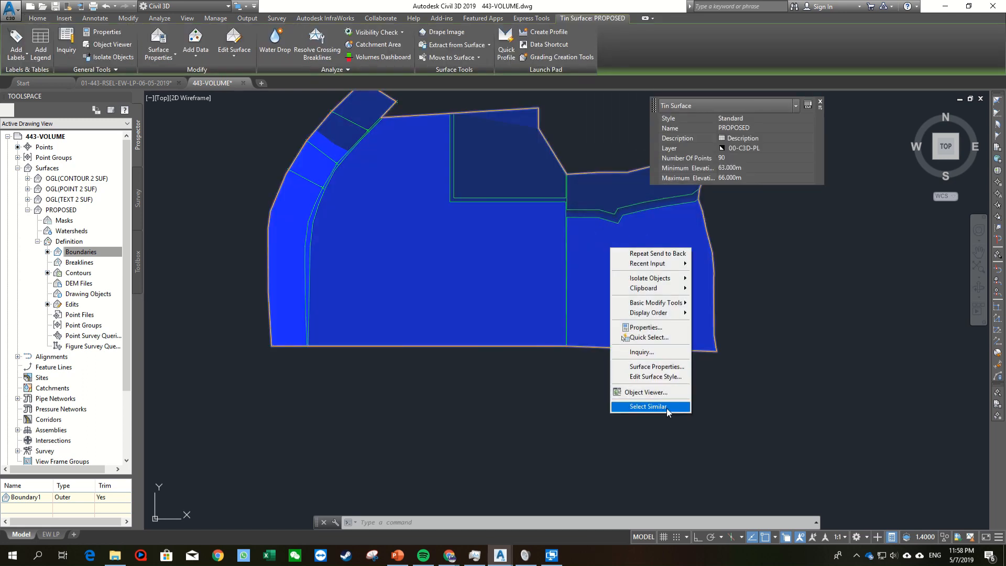
{"action": "left_click", "coordinate": [665, 392]}
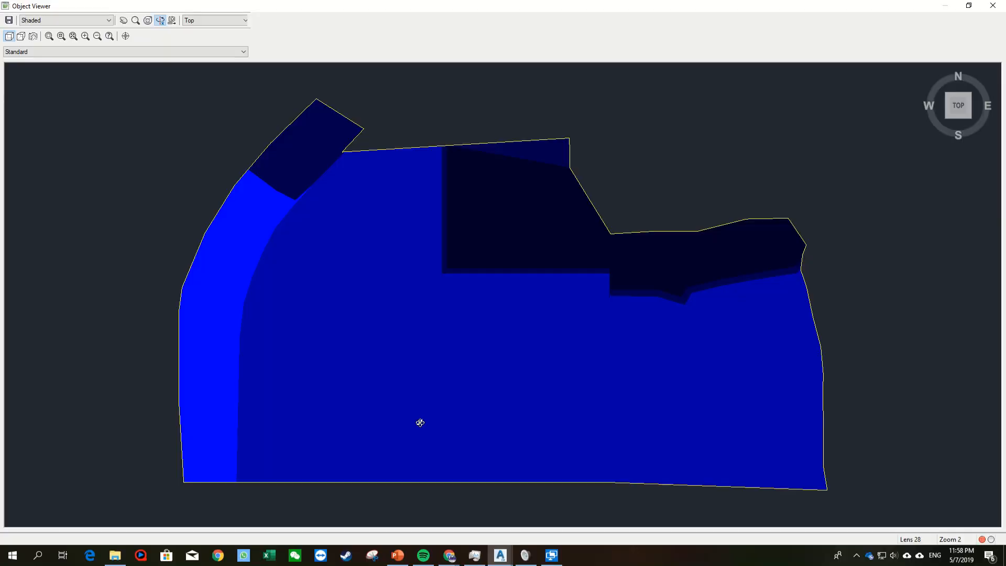
{"action": "mouse_move", "coordinate": [420, 422]}
{"action": "left_mouse_down"}
{"action": "mouse_move", "coordinate": [440, 310]}
{"action": "mouse_move", "coordinate": [416, 196]}
{"action": "mouse_move", "coordinate": [371, 264]}
{"action": "mouse_move", "coordinate": [481, 325]}
{"action": "mouse_move", "coordinate": [422, 256]}
{"action": "mouse_move", "coordinate": [362, 218]}
{"action": "mouse_move", "coordinate": [372, 222]}
{"action": "left_mouse_up"}
{"action": "mouse_move", "coordinate": [567, 268]}
{"action": "left_mouse_down"}
{"action": "mouse_move", "coordinate": [496, 314]}
{"action": "mouse_move", "coordinate": [583, 341]}
{"action": "mouse_move", "coordinate": [631, 330]}
{"action": "mouse_move", "coordinate": [522, 353]}
{"action": "mouse_move", "coordinate": [489, 228]}
{"action": "mouse_move", "coordinate": [423, 175]}
{"action": "mouse_move", "coordinate": [504, 308]}
{"action": "mouse_move", "coordinate": [554, 274]}
{"action": "left_mouse_up"}
{"action": "left_click_drag", "start_coordinate": [413, 250], "coordinate": [398, 267]}
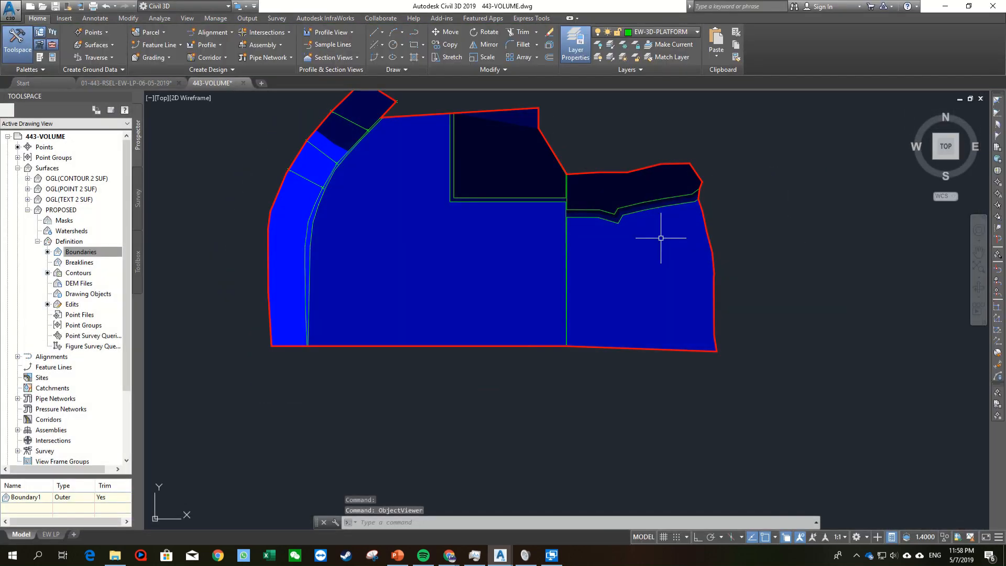
{"action": "left_click", "coordinate": [992, 6]}
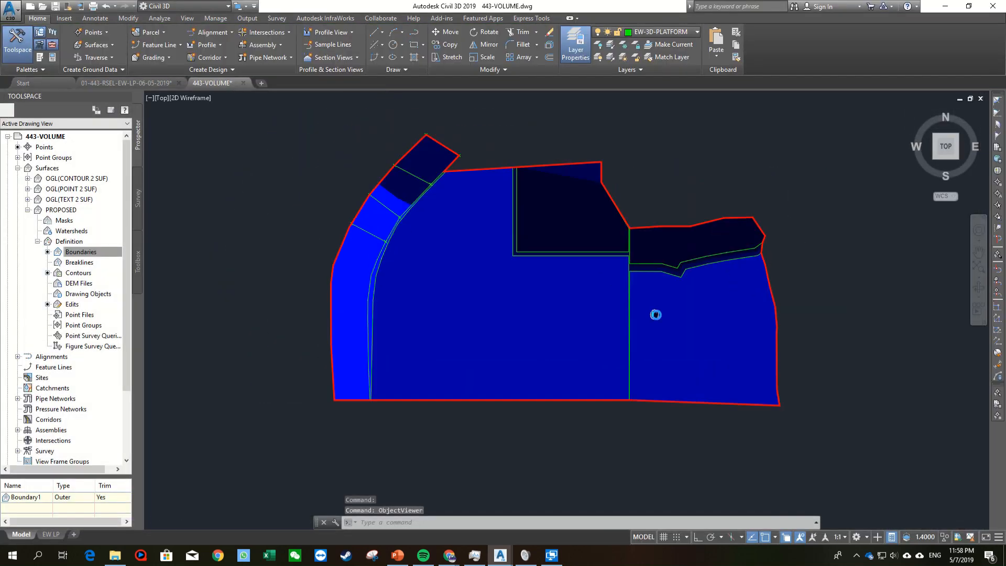
{"action": "middle_click_drag", "start_coordinate": [554, 189], "coordinate": [560, 227]}
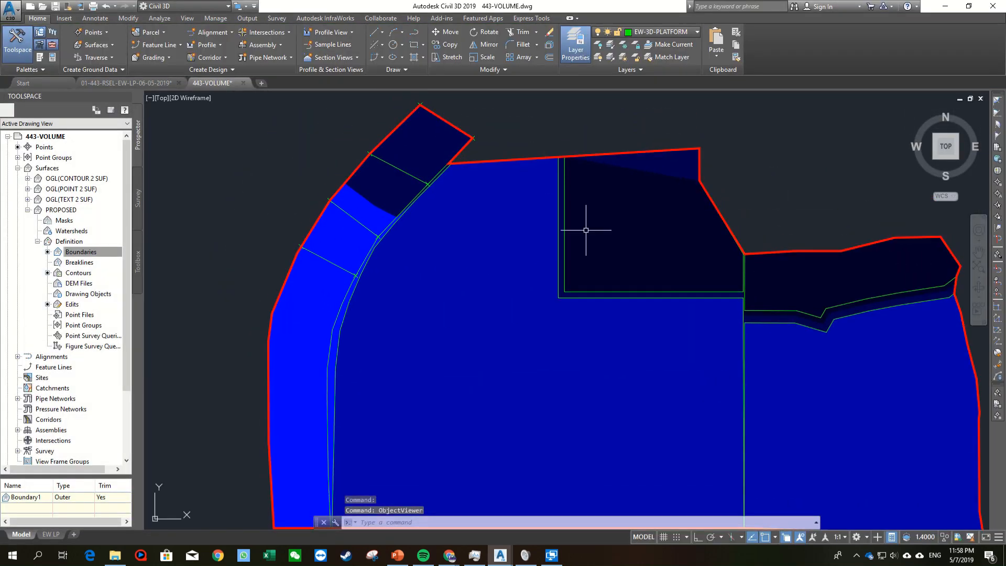
{"action": "scroll", "coordinate": [602, 294], "scroll_direction": "down", "scroll_amount": 2}
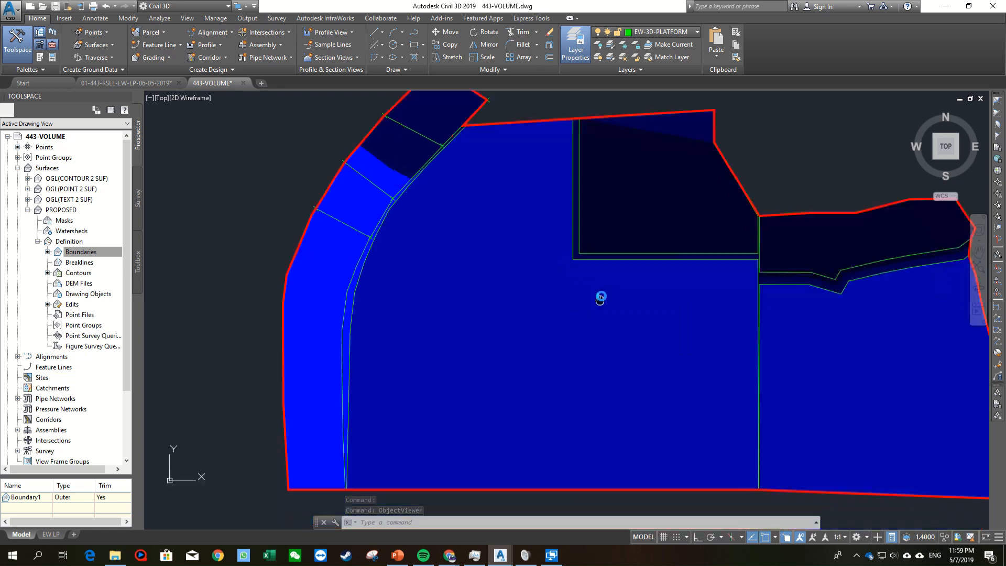
{"action": "scroll", "coordinate": [521, 314], "scroll_direction": "up", "scroll_amount": 2}
{"action": "scroll", "coordinate": [485, 298], "scroll_direction": "down", "scroll_amount": 2}
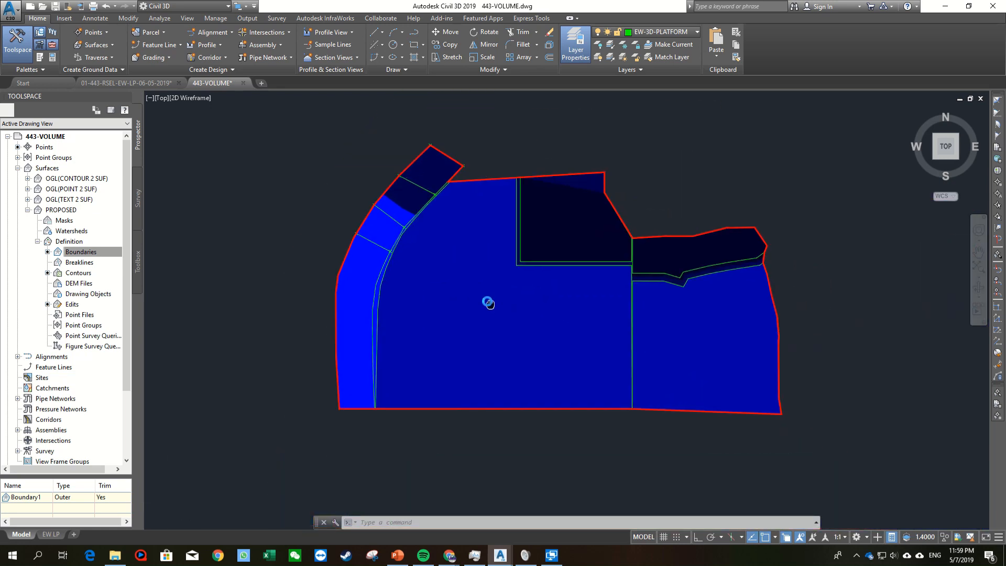
{"action": "right_click", "coordinate": [495, 299]}
{"action": "left_click", "coordinate": [318, 209]}
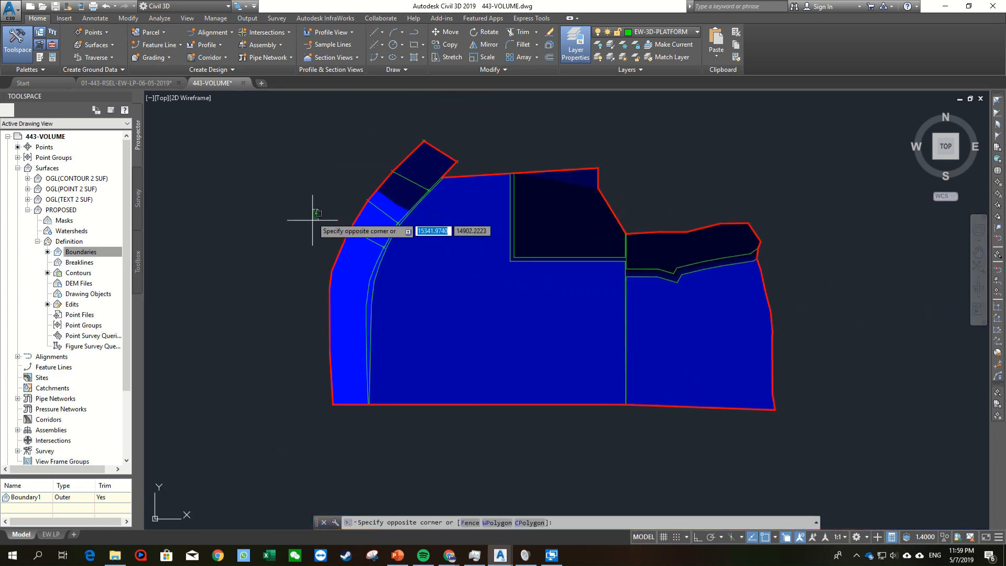
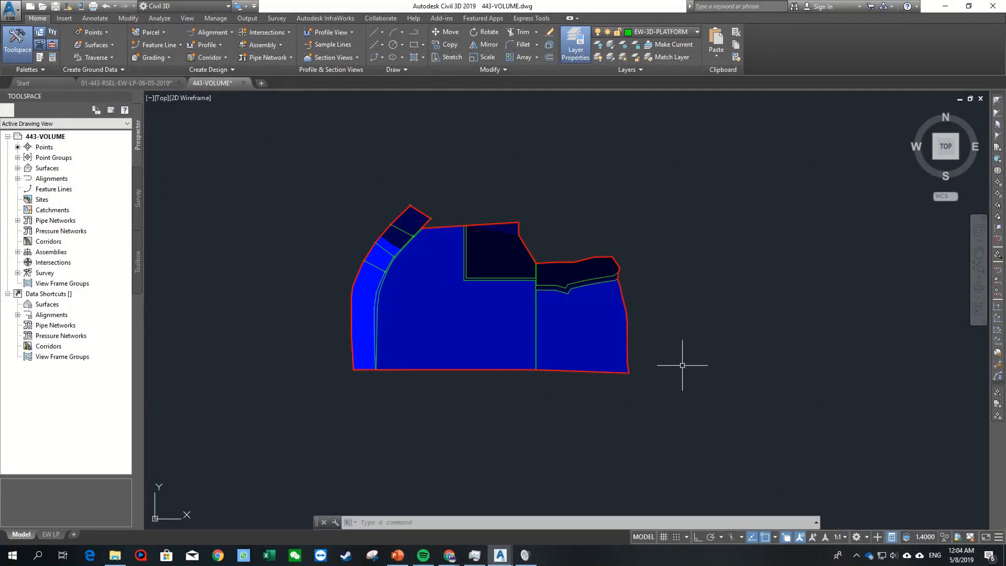
Step: Draw a large, nearly square rectangle in the empty space east of the platform surface
{"action": "middle_click_drag", "start_coordinate": [712, 341], "coordinate": [646, 332]}
{"action": "middle_click_drag", "start_coordinate": [652, 232], "coordinate": [613, 229]}
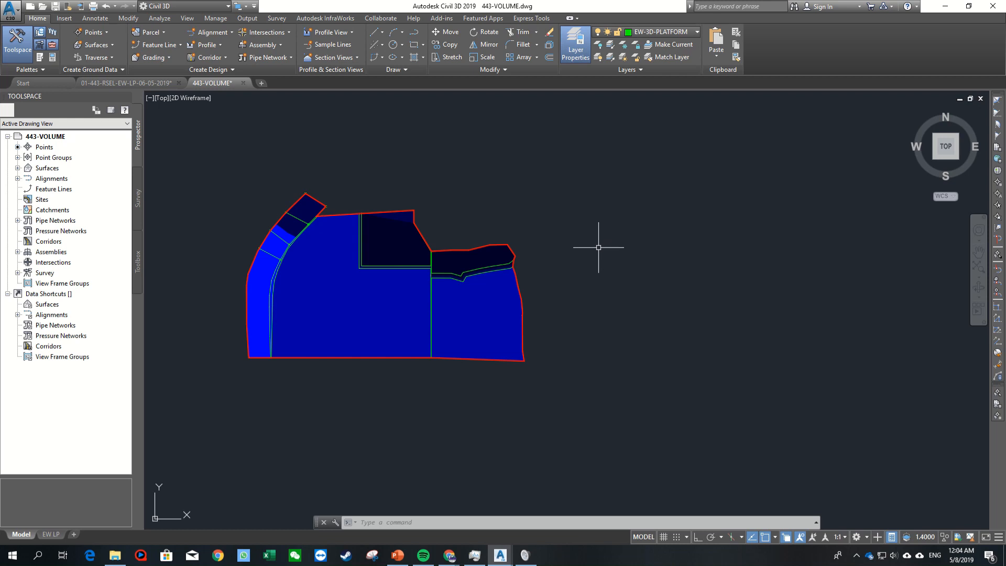
{"action": "middle_click_drag", "start_coordinate": [585, 254], "coordinate": [611, 271]}
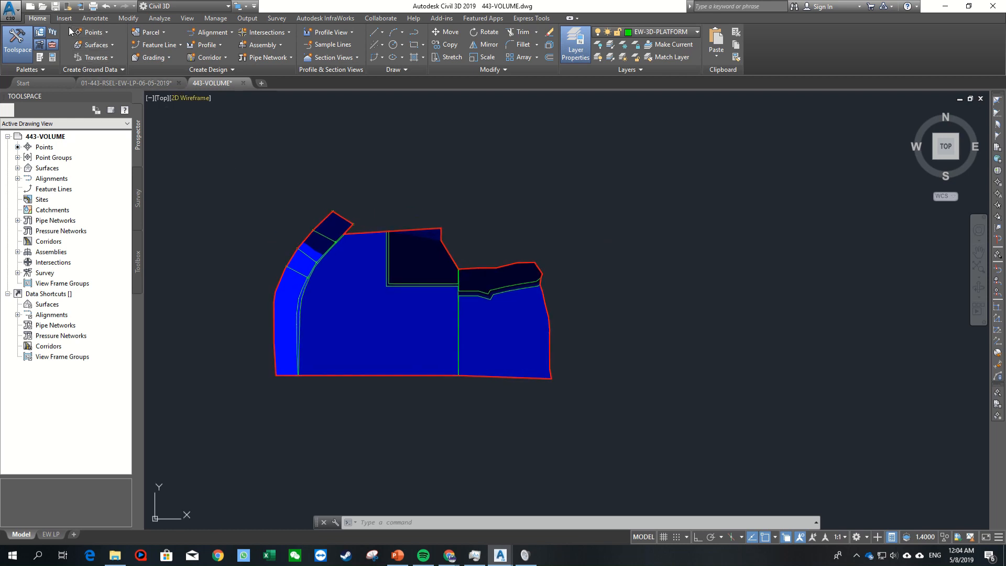
{"action": "mouse_move", "coordinate": [672, 331]}
{"action": "middle_mouse_down"}
{"action": "mouse_move", "coordinate": [618, 303]}
{"action": "mouse_move", "coordinate": [641, 322]}
{"action": "middle_mouse_up"}
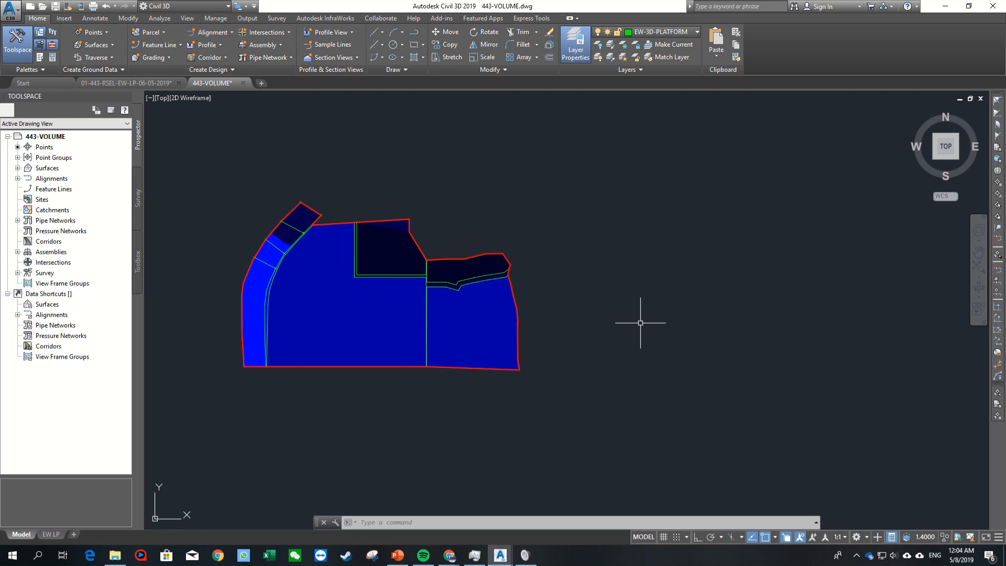
{"action": "type", "text": "C"}
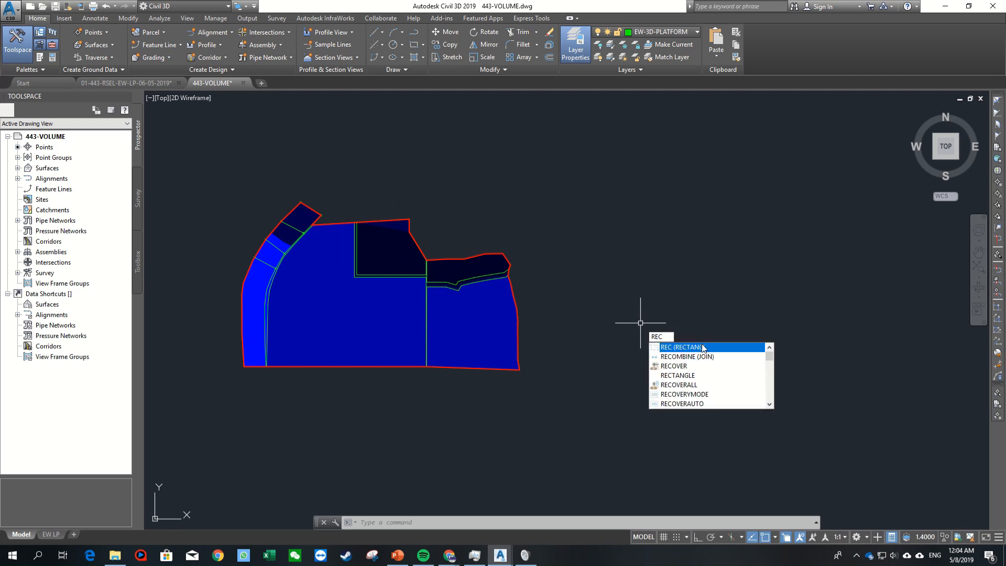
{"action": "key", "text": "Return"}
{"action": "left_click", "coordinate": [617, 206]}
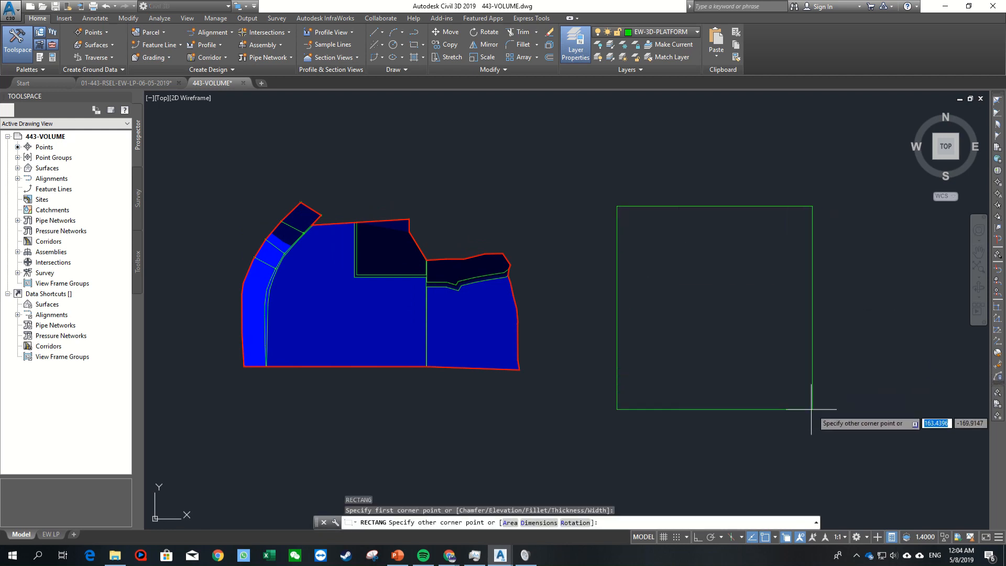
{"action": "left_click", "coordinate": [778, 353]}
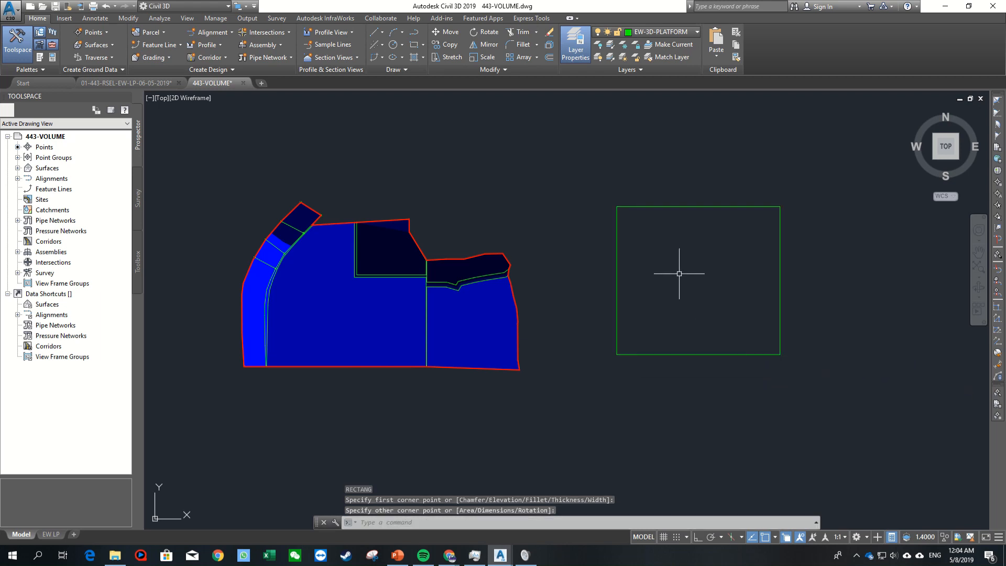
Step: Draw a 10 by 10 square by dimensions inside the large rectangle, in its upper-left part
{"action": "scroll", "coordinate": [676, 265], "scroll_direction": "up", "scroll_amount": 2}
{"action": "type", "text": "REC"}
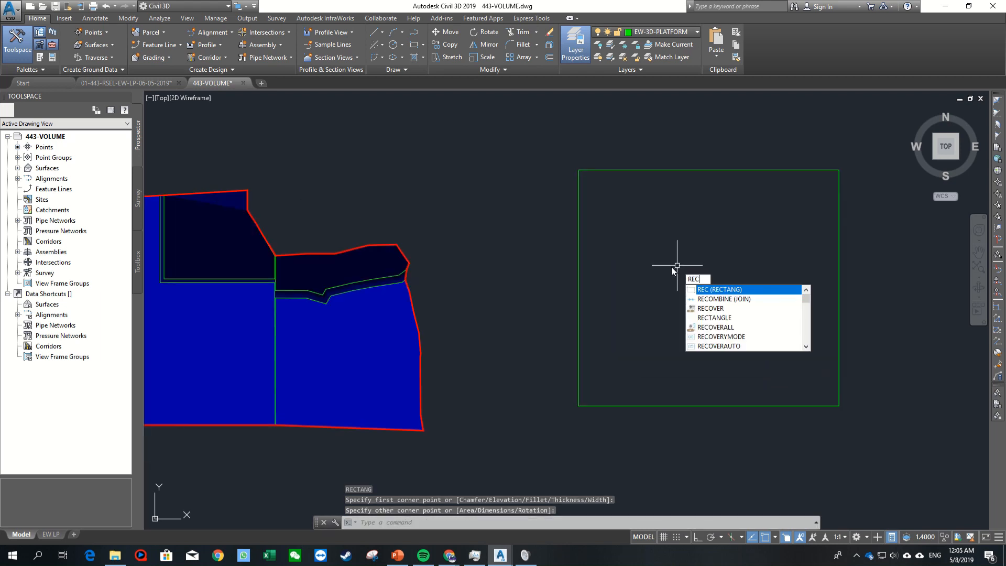
{"action": "key", "text": "Return"}
{"action": "left_click", "coordinate": [649, 244]}
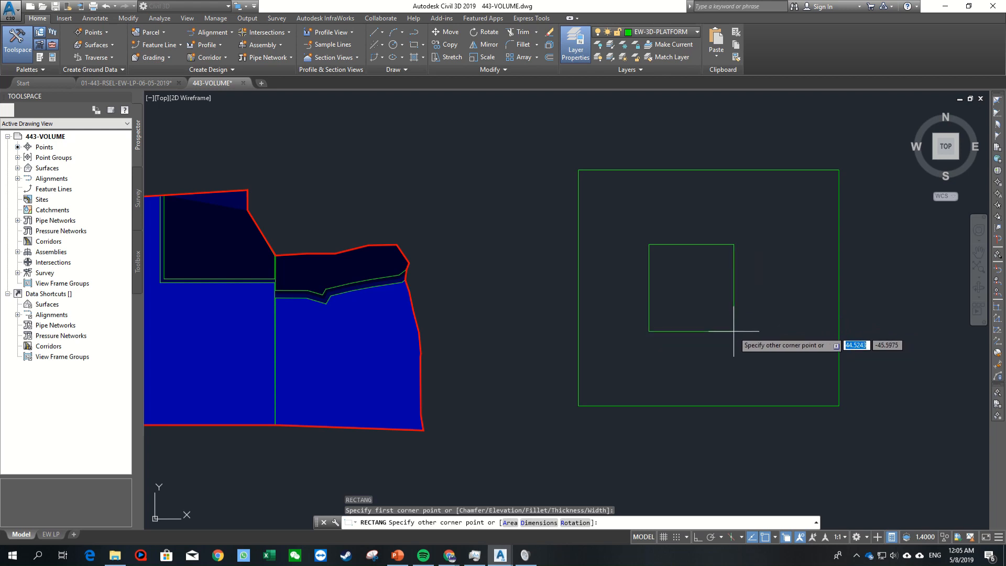
{"action": "type", "text": "D"}
{"action": "key", "text": "Return"}
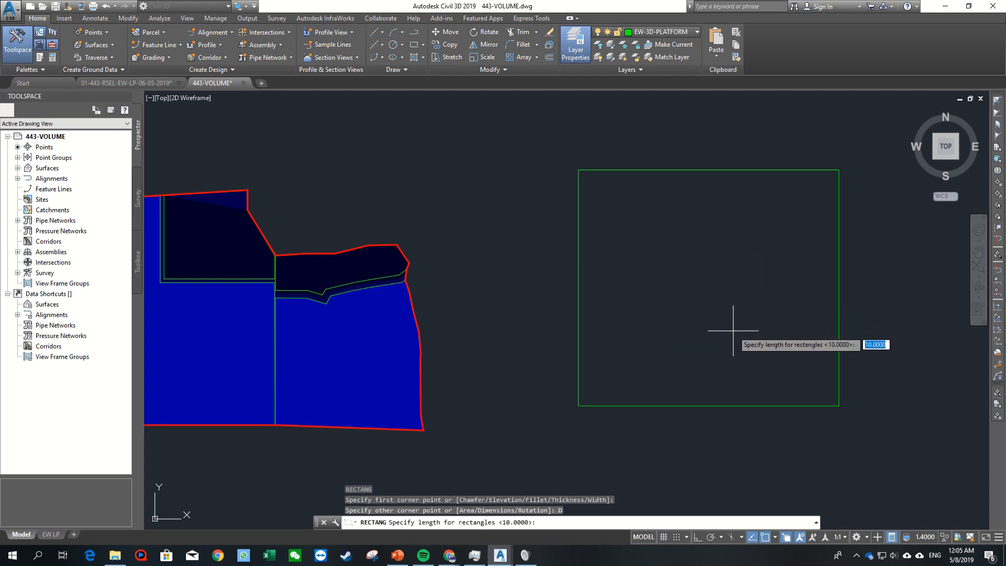
{"action": "key", "text": "Return"}
{"action": "key", "text": "Return"}
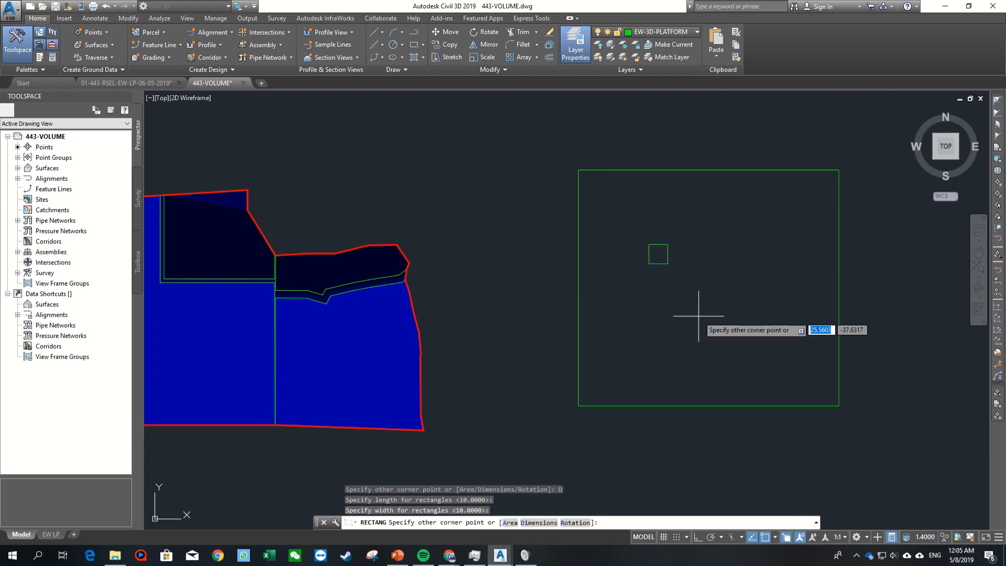
{"action": "scroll", "coordinate": [644, 288], "scroll_direction": "up", "scroll_amount": 2}
{"action": "key", "text": "Escape"}
{"action": "middle_click_drag", "start_coordinate": [658, 237], "coordinate": [607, 283]}
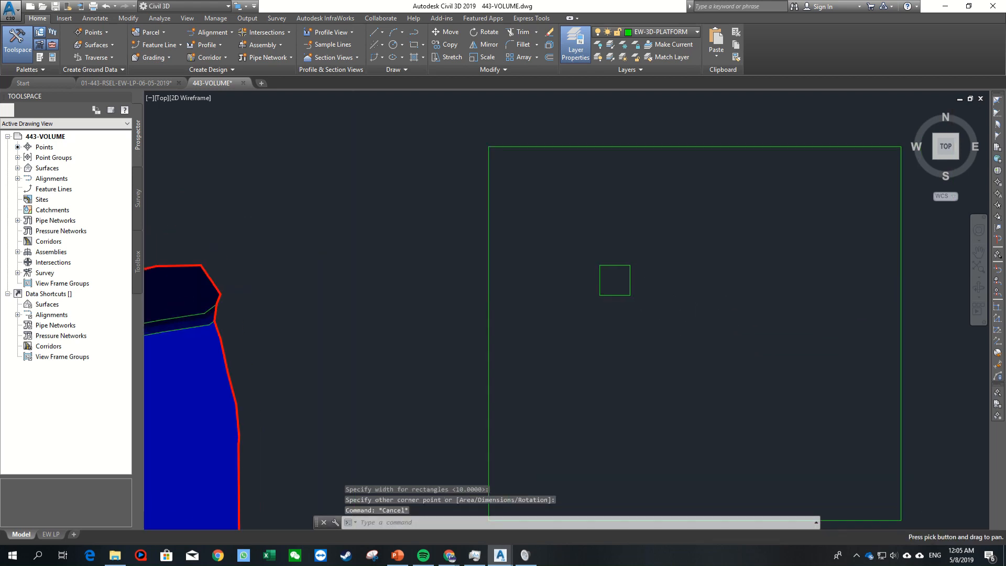
Step: Check the large rectangle's elevation and set the small square's elevation to 10
{"action": "left_click", "coordinate": [658, 147]}
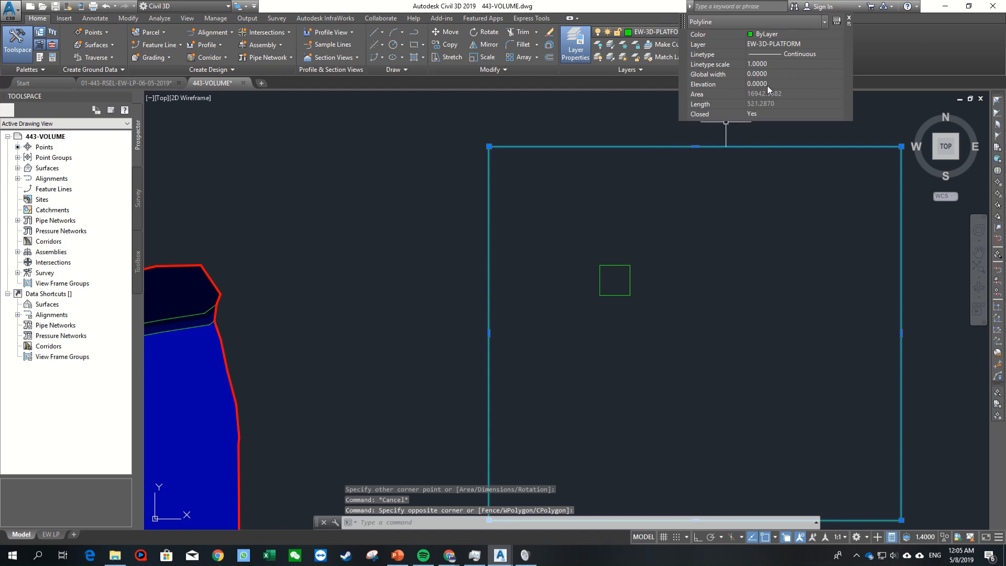
{"action": "key", "text": "Escape"}
{"action": "left_click", "coordinate": [662, 350]}
{"action": "left_click", "coordinate": [597, 260]}
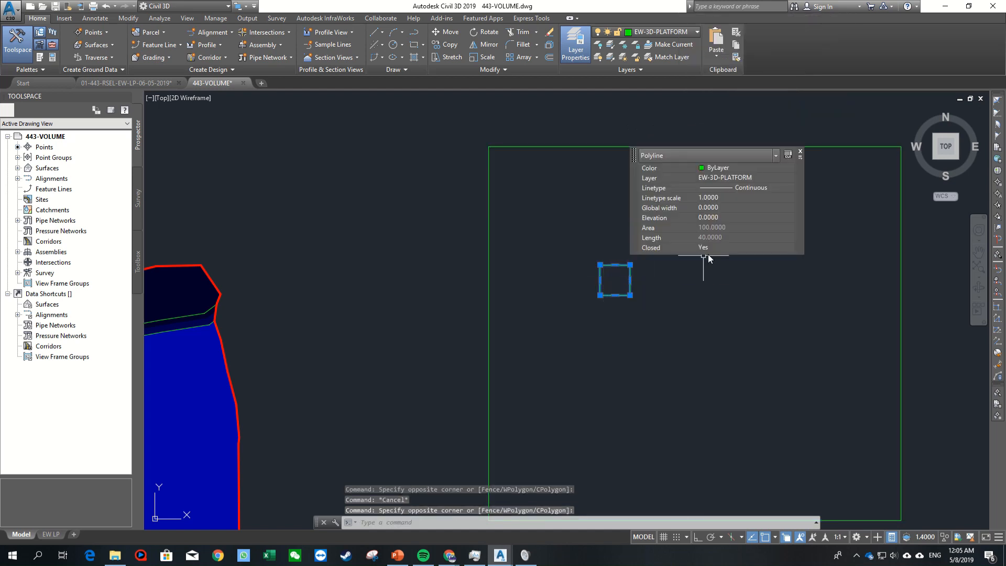
{"action": "left_click", "coordinate": [731, 218]}
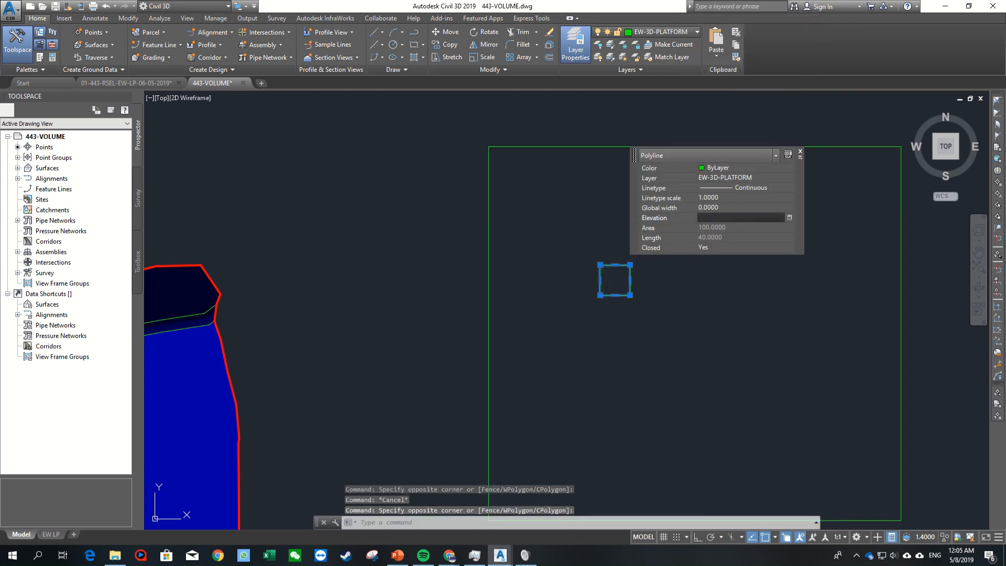
{"action": "type", "text": "10"}
{"action": "key", "text": "Return"}
{"action": "key", "text": "Escape"}
Step: Add the single-line text "10 X 10 X 10= 1000m3" just below the small square, keeping the default height and rotation
{"action": "scroll", "coordinate": [602, 296], "scroll_direction": "up", "scroll_amount": 4}
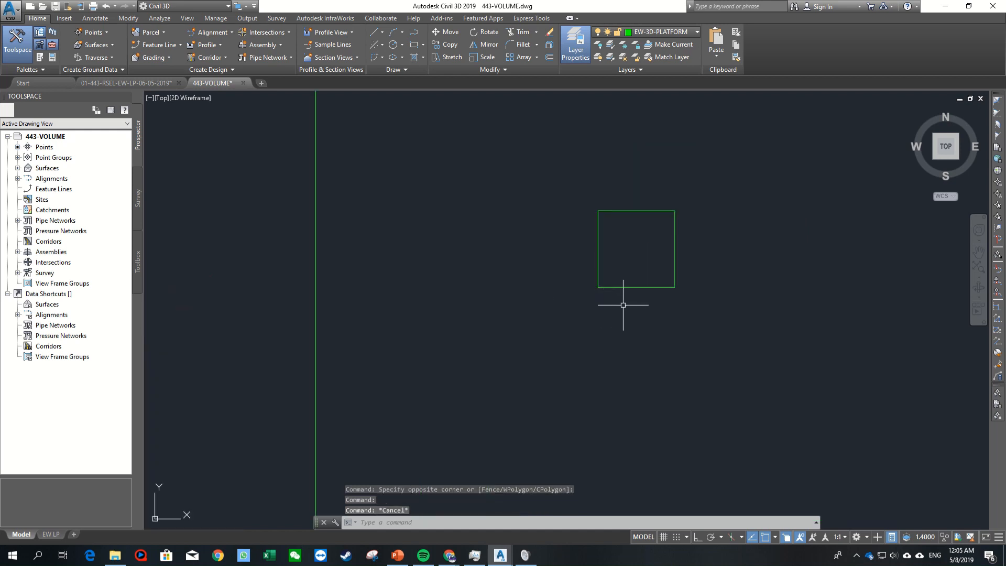
{"action": "key", "text": "Return"}
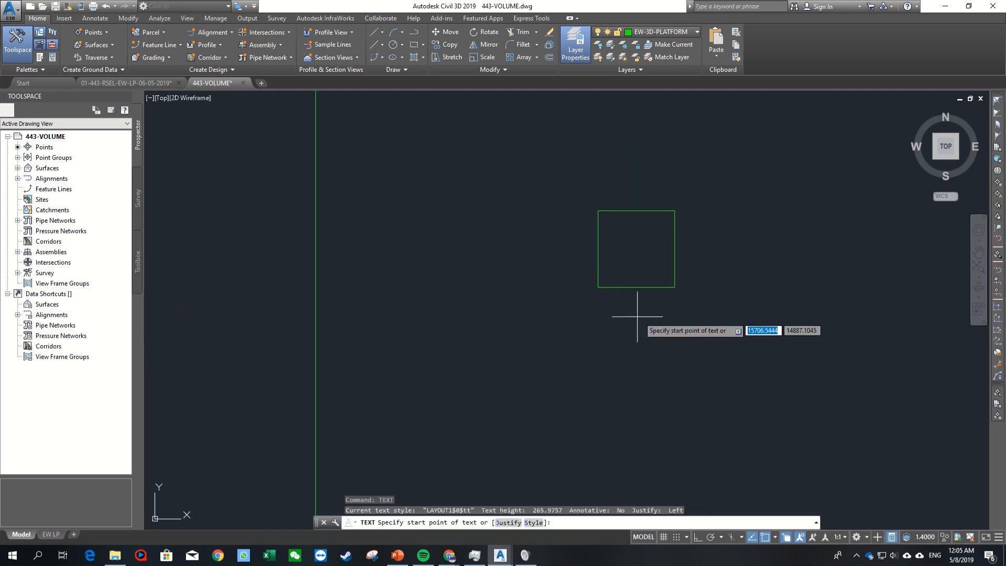
{"action": "left_click", "coordinate": [514, 367]}
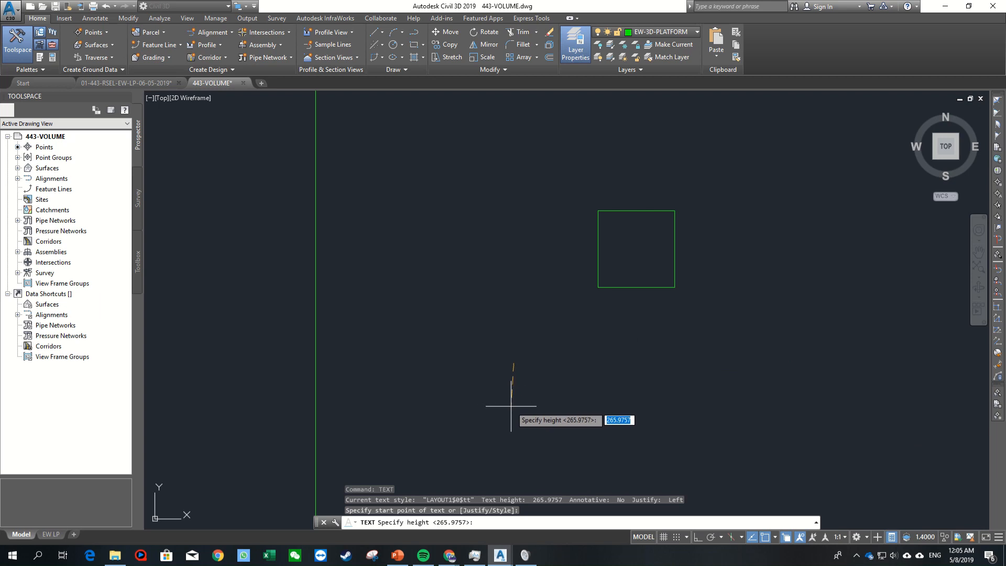
{"action": "key", "text": "Return"}
{"action": "key", "text": "Return"}
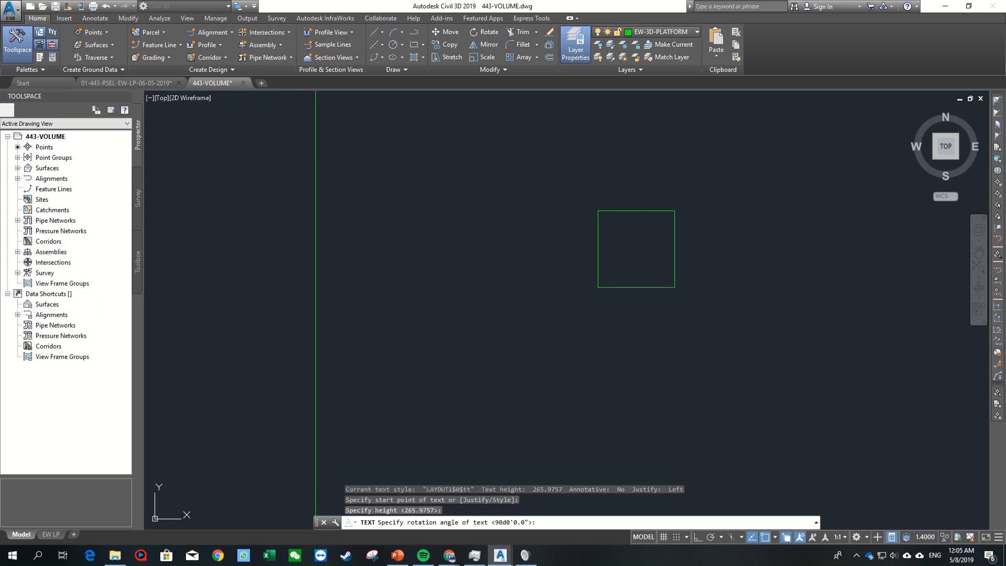
{"action": "type", "text": "10 X"}
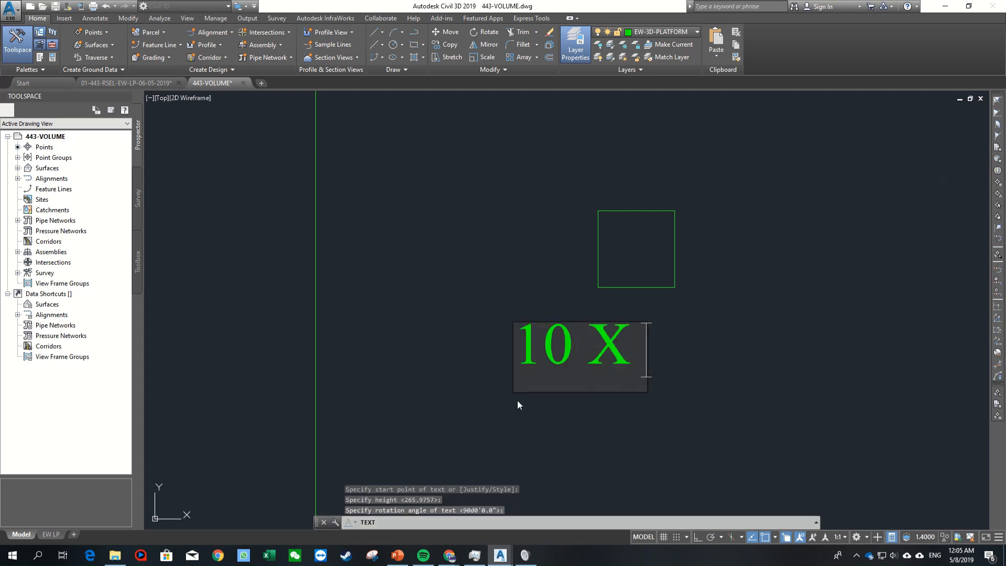
{"action": "type", "text": " 10 X 10="}
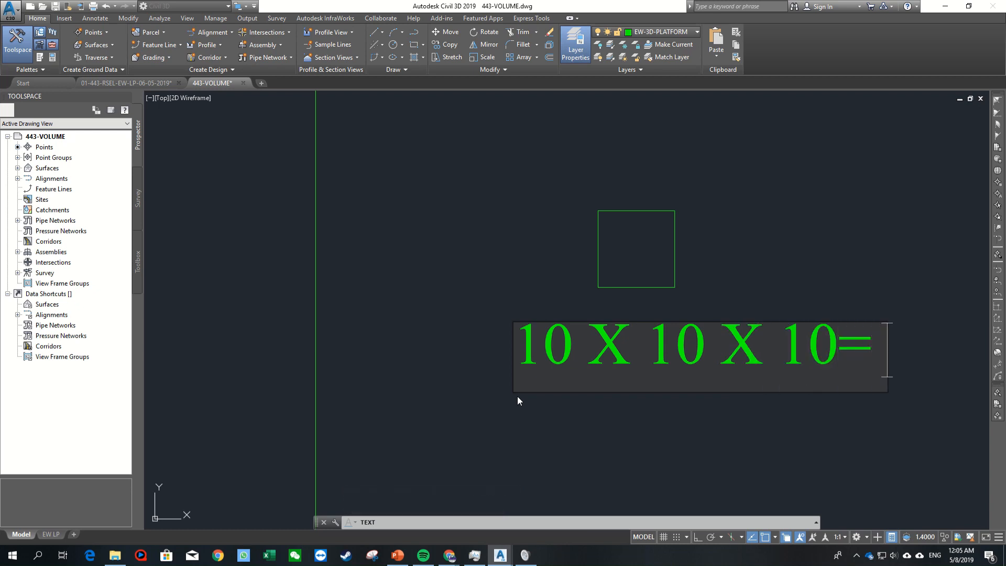
{"action": "type", "text": " 1000"}
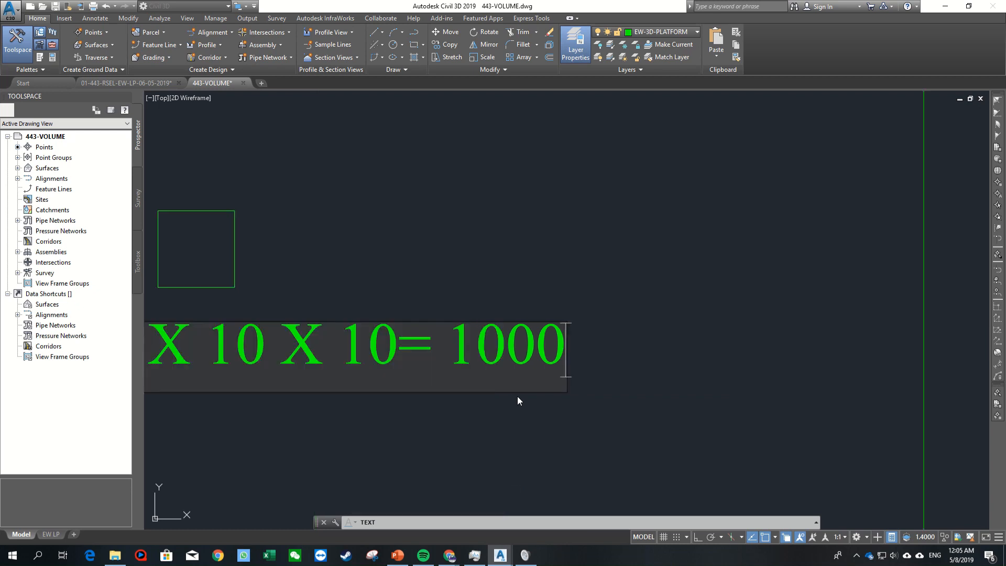
{"action": "type", "text": "m3"}
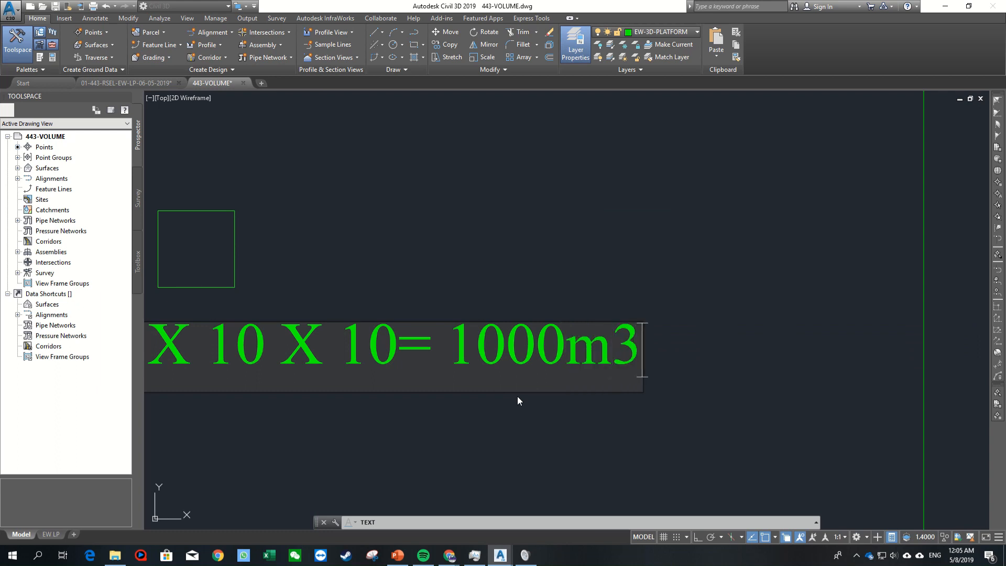
{"action": "type", "text": "@"}
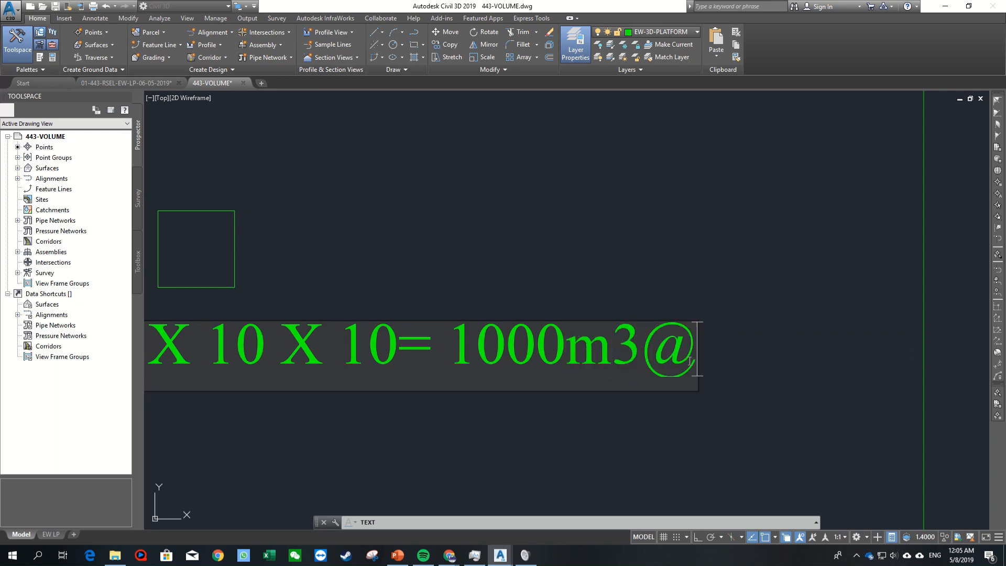
{"action": "key", "text": "BackSpace"}
{"action": "left_click", "coordinate": [672, 295]}
{"action": "key", "text": "Escape"}
{"action": "scroll", "coordinate": [658, 291], "scroll_direction": "down", "scroll_amount": 4}
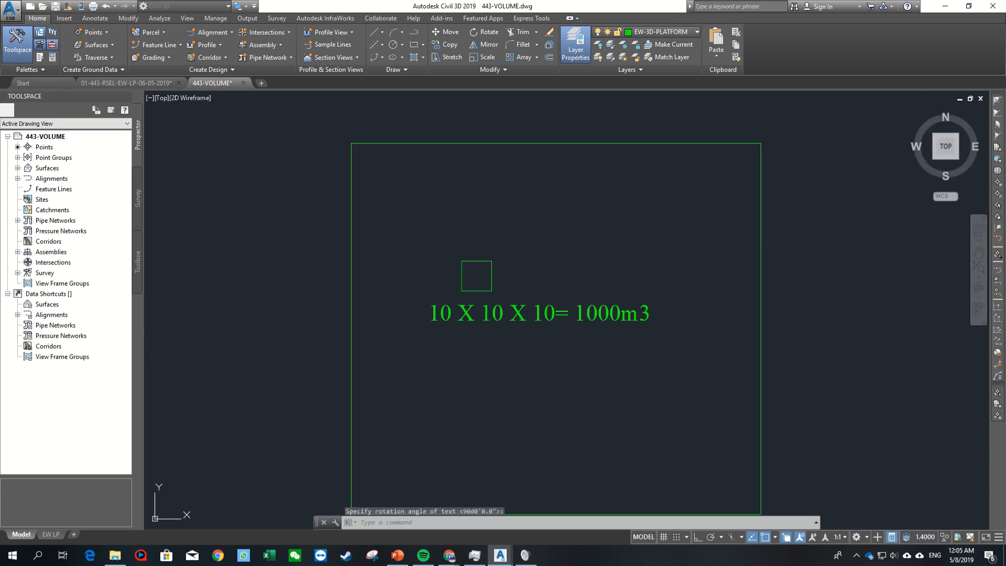
Step: Check the elevation of the large outer rectangle in its properties
{"action": "middle_click_drag", "start_coordinate": [520, 334], "coordinate": [547, 349]}
{"action": "scroll", "coordinate": [527, 326], "scroll_direction": "up", "scroll_amount": 2}
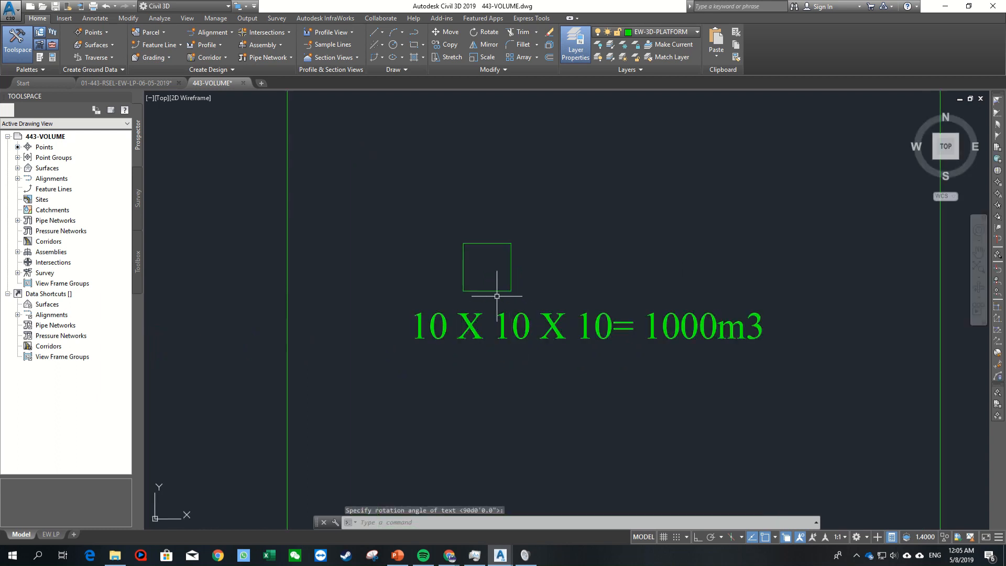
{"action": "middle_click_drag", "start_coordinate": [516, 287], "coordinate": [557, 314]}
{"action": "left_click", "coordinate": [557, 314]}
{"action": "left_click", "coordinate": [517, 295]}
{"action": "key", "text": "Escape"}
{"action": "left_click", "coordinate": [357, 255]}
{"action": "left_click", "coordinate": [274, 227]}
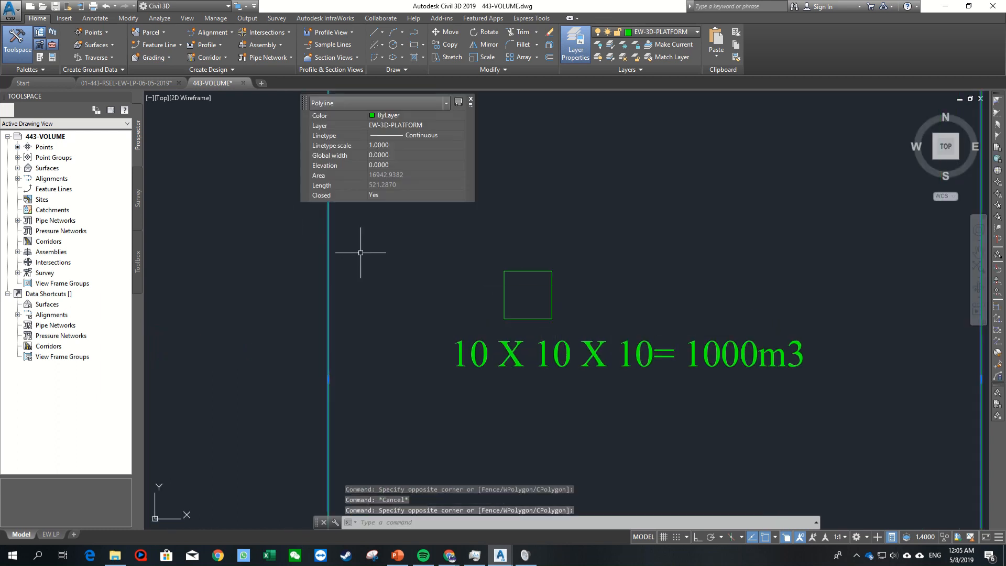
{"action": "scroll", "coordinate": [606, 271], "scroll_direction": "down", "scroll_amount": 2}
{"action": "key", "text": "Escape"}
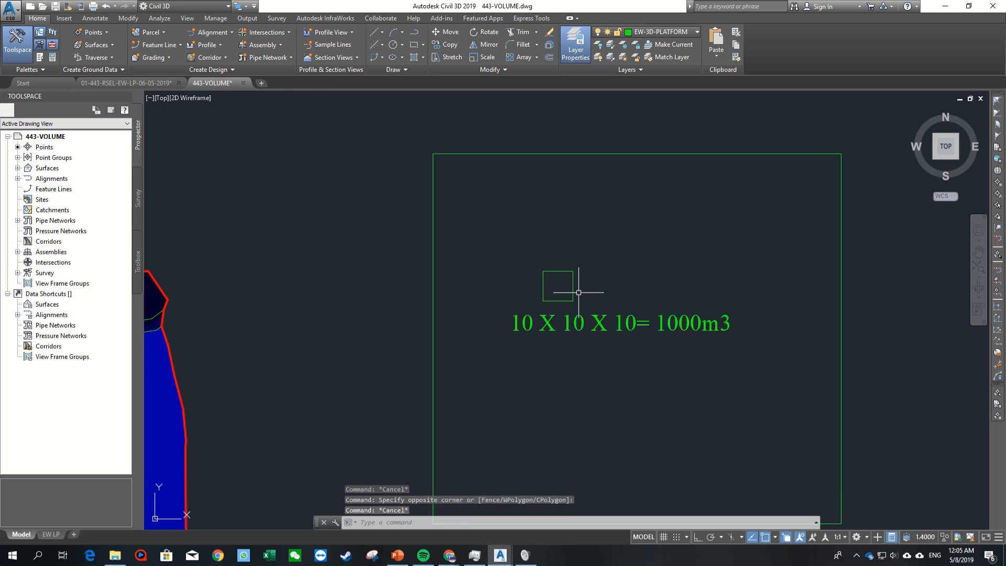
Step: Check the elevation and area of the small square above the volume text
{"action": "scroll", "coordinate": [585, 297], "scroll_direction": "down", "scroll_amount": 2}
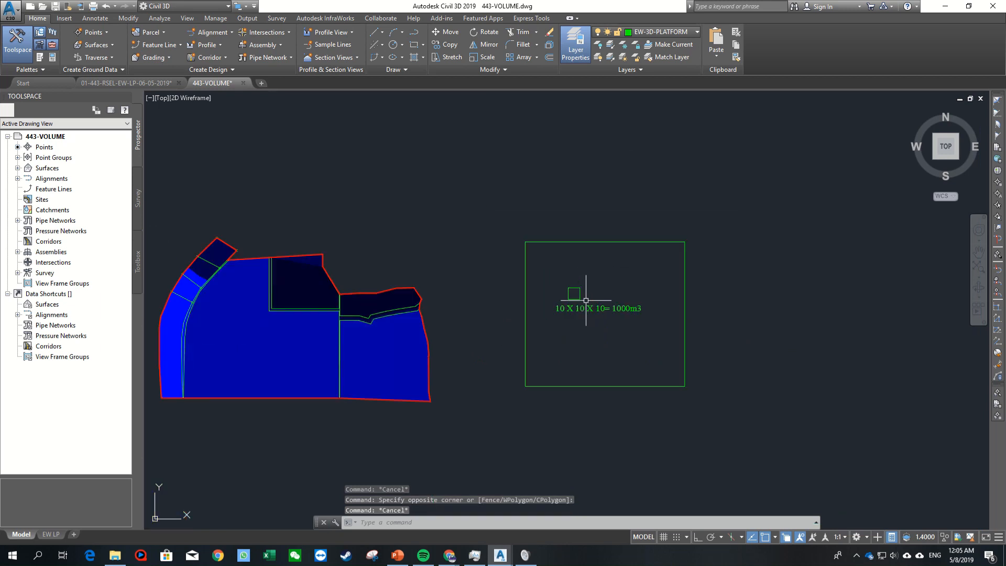
{"action": "middle_click_drag", "start_coordinate": [597, 303], "coordinate": [631, 306]}
{"action": "scroll", "coordinate": [616, 288], "scroll_direction": "up", "scroll_amount": 1}
{"action": "left_click", "coordinate": [615, 307]}
{"action": "left_click", "coordinate": [592, 290]}
{"action": "scroll", "coordinate": [592, 289], "scroll_direction": "up", "scroll_amount": 4}
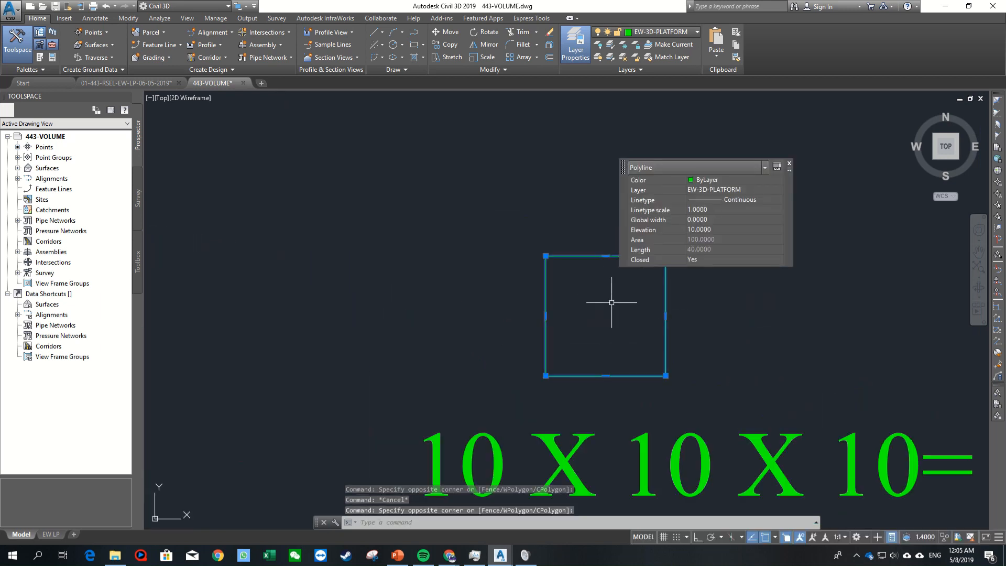
{"action": "scroll", "coordinate": [577, 322], "scroll_direction": "down", "scroll_amount": 2}
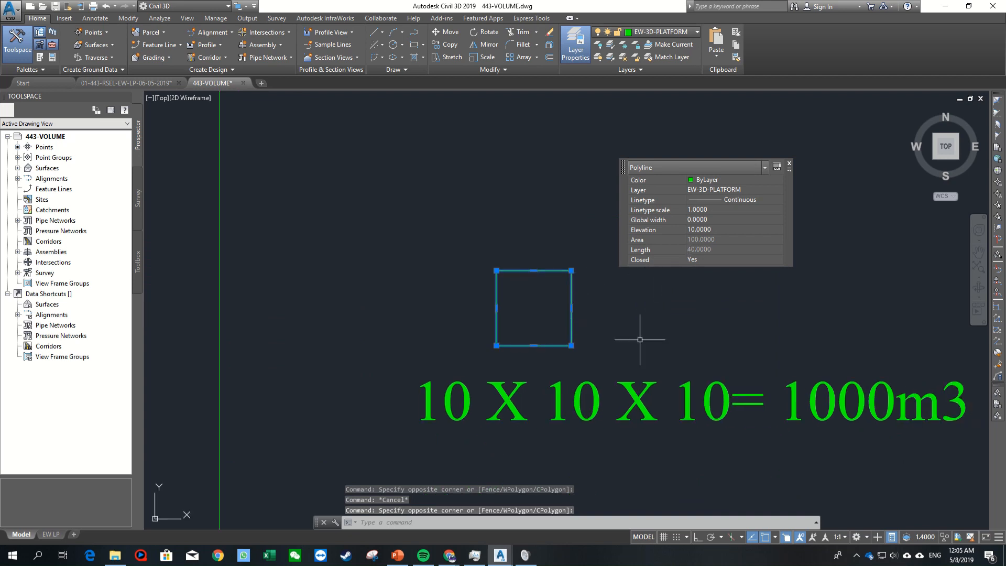
{"action": "key", "text": "Escape"}
{"action": "middle_click_drag", "start_coordinate": [585, 403], "coordinate": [512, 348]}
{"action": "scroll", "coordinate": [838, 362], "scroll_direction": "down", "scroll_amount": 3}
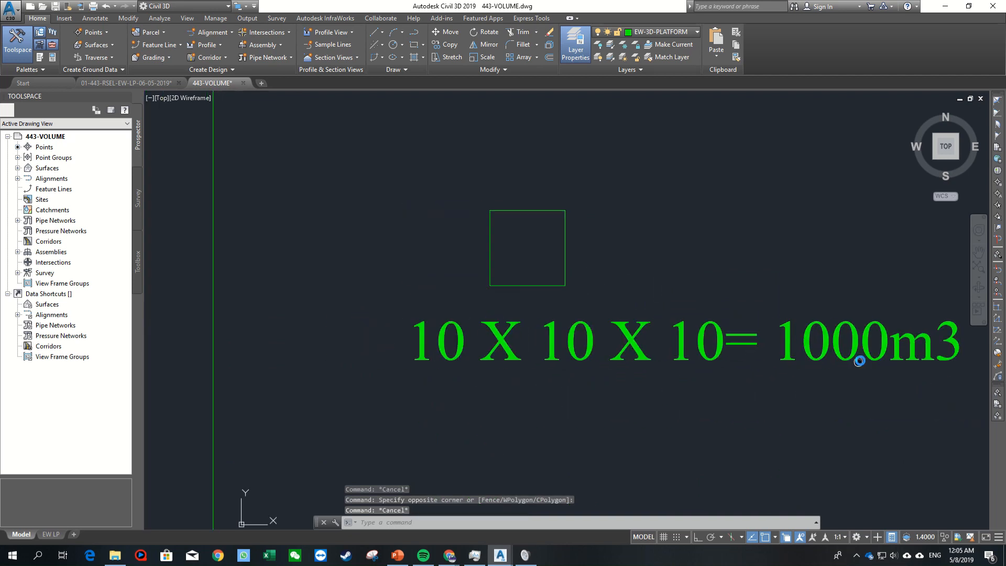
{"action": "scroll", "coordinate": [847, 349], "scroll_direction": "down", "scroll_amount": 4}
{"action": "middle_click_drag", "start_coordinate": [817, 385], "coordinate": [802, 349]}
{"action": "key", "text": "Escape"}
{"action": "middle_click_drag", "start_coordinate": [521, 386], "coordinate": [564, 377]}
{"action": "scroll", "coordinate": [567, 366], "scroll_direction": "down", "scroll_amount": 2}
{"action": "middle_click_drag", "start_coordinate": [686, 328], "coordinate": [567, 313]}
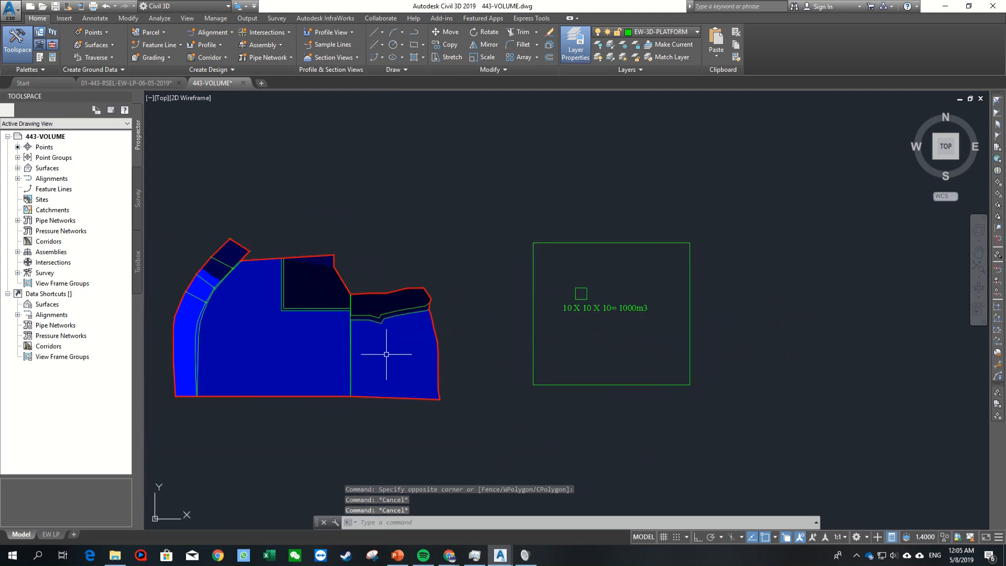
{"action": "middle_click_drag", "start_coordinate": [393, 352], "coordinate": [422, 334]}
Step: Start a new TIN surface and assign it to a newly created layer named test
{"action": "left_click", "coordinate": [17, 168]}
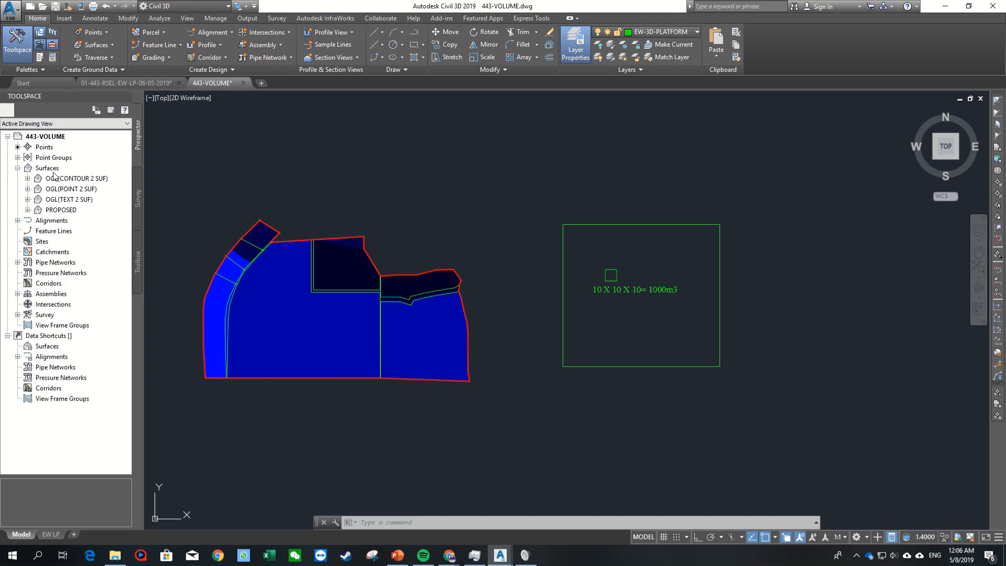
{"action": "right_click", "coordinate": [47, 169]}
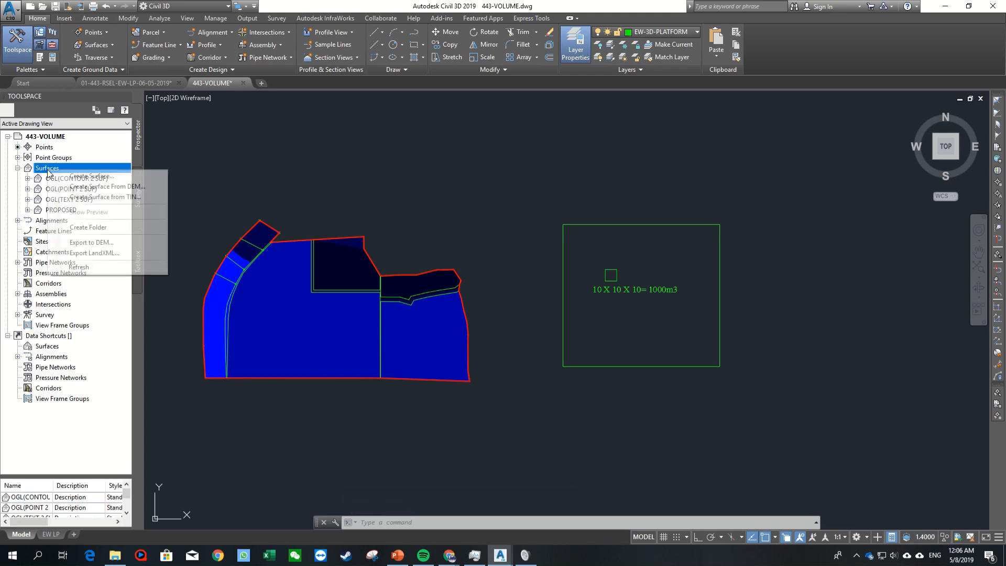
{"action": "left_click", "coordinate": [79, 178]}
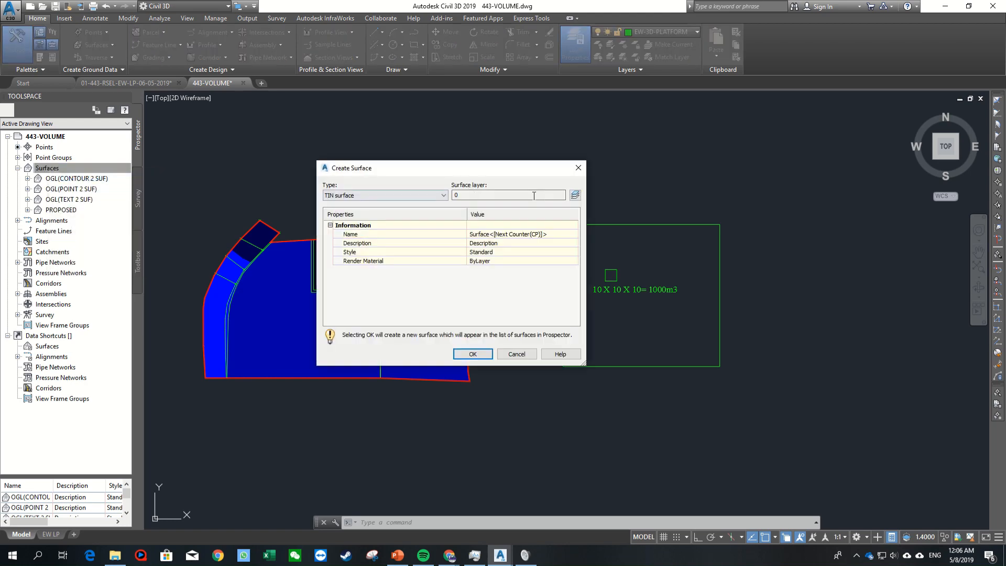
{"action": "left_click", "coordinate": [574, 195]}
{"action": "left_click", "coordinate": [557, 247]}
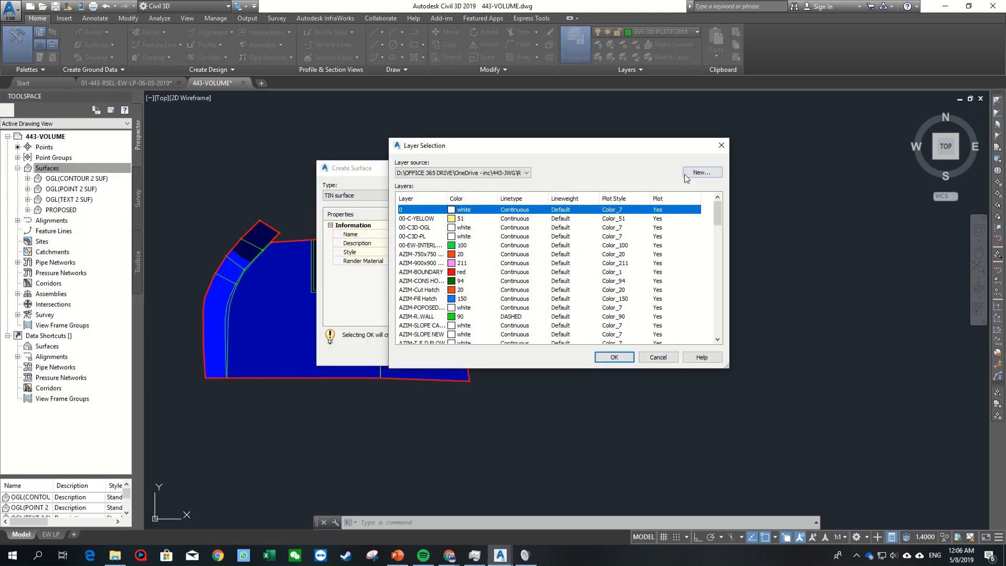
{"action": "left_click", "coordinate": [685, 174]}
{"action": "left_click", "coordinate": [254, 267]}
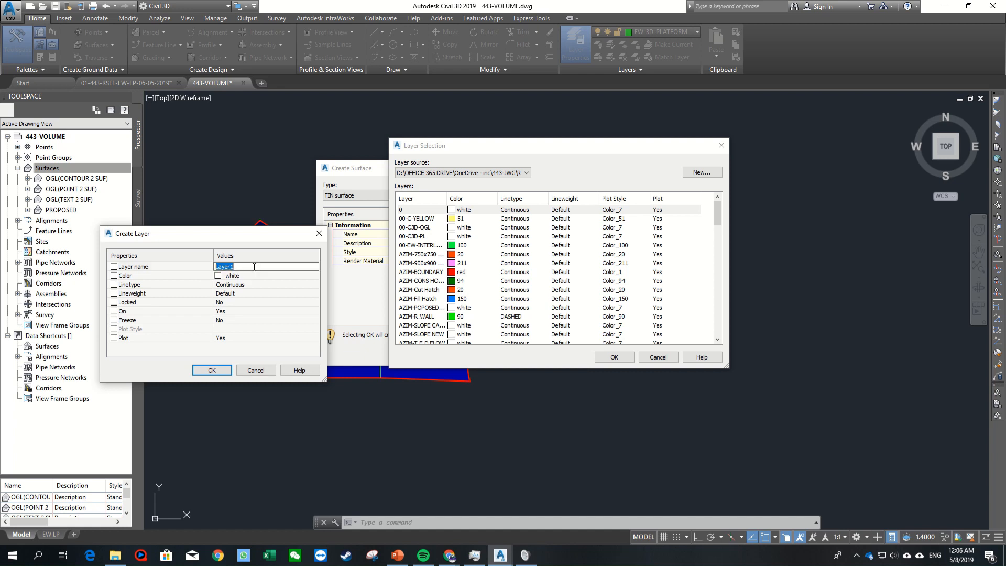
{"action": "type", "text": "test"}
{"action": "left_click", "coordinate": [206, 372]}
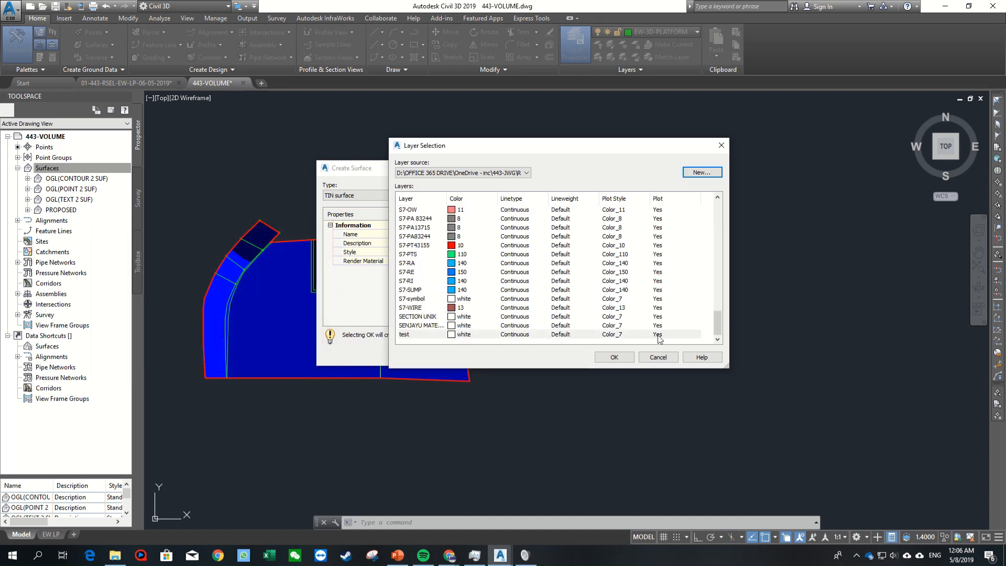
{"action": "left_click", "coordinate": [614, 357]}
{"action": "left_click", "coordinate": [478, 316]}
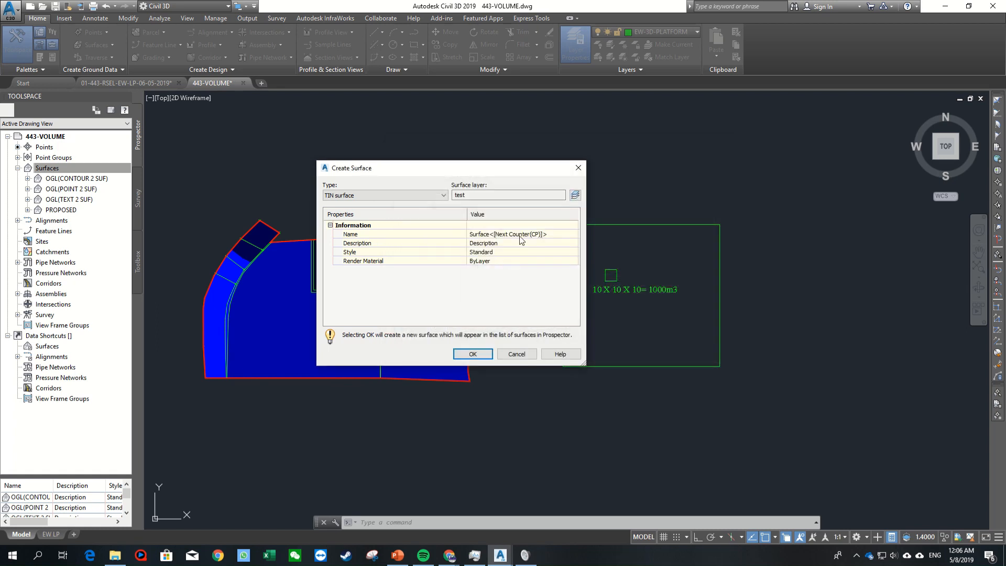
Step: Name the new surface TEST OGL and create it
{"action": "left_click", "coordinate": [557, 236]}
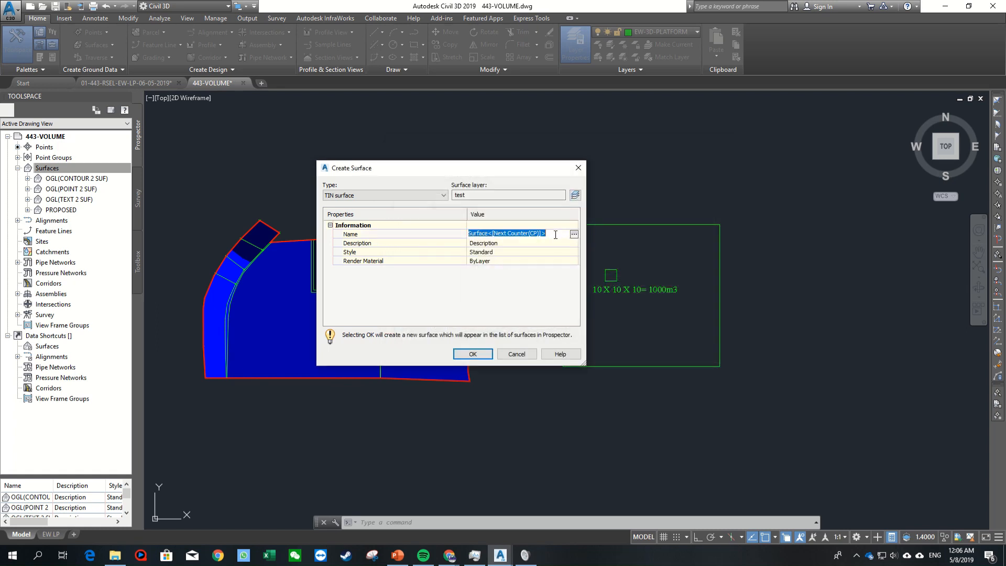
{"action": "type", "text": "test"}
{"action": "type", "text": "TEST OGL"}
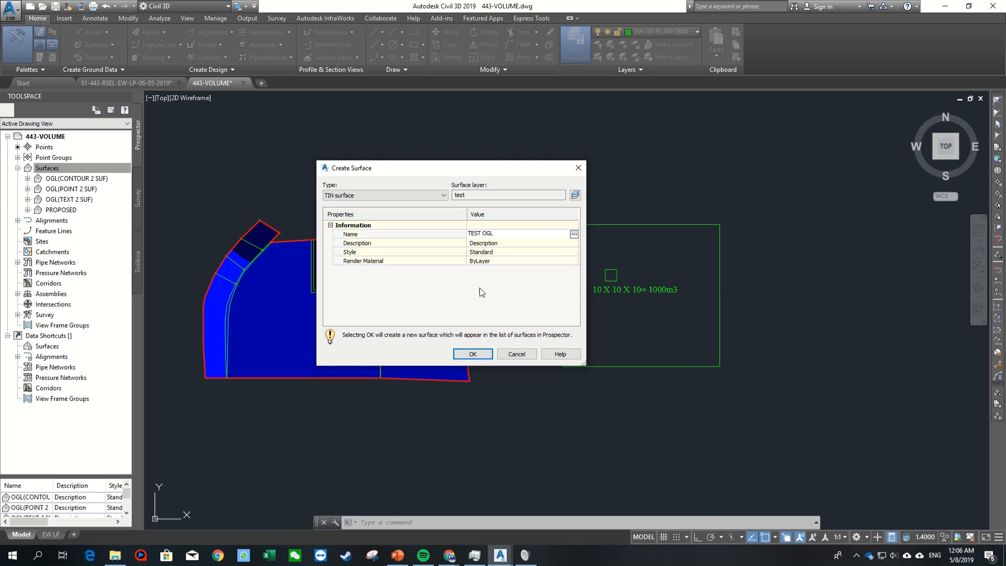
{"action": "left_click", "coordinate": [473, 354]}
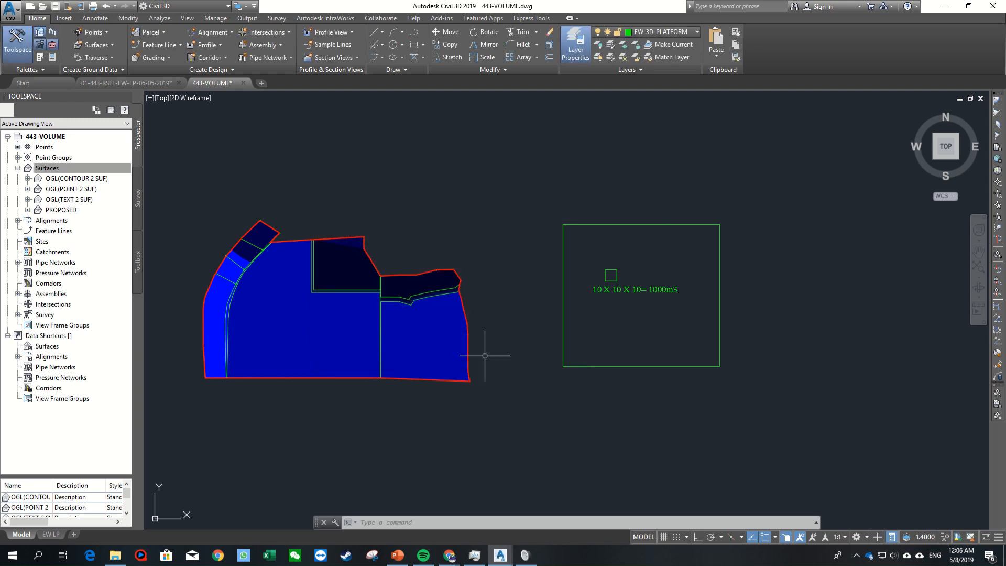
Step: Start another TIN surface and assign it to the existing layer test
{"action": "right_click", "coordinate": [45, 170]}
{"action": "left_click", "coordinate": [59, 176]}
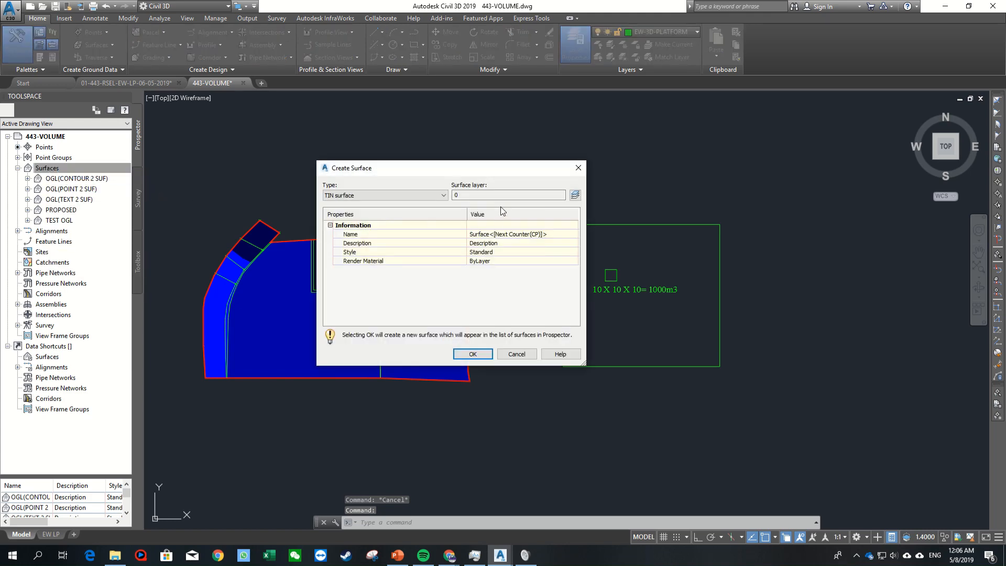
{"action": "left_click", "coordinate": [574, 195]}
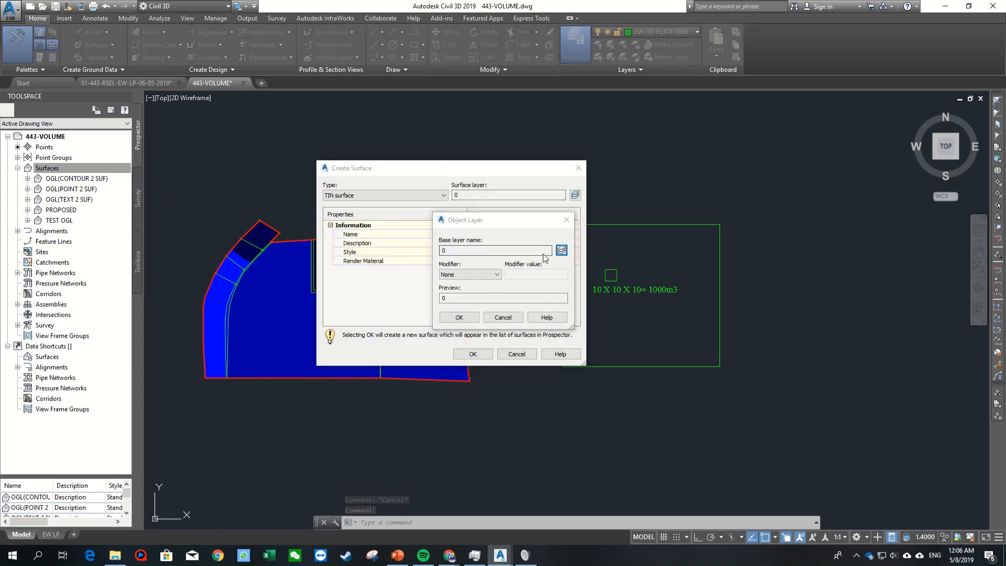
{"action": "left_click", "coordinate": [561, 252]}
{"action": "left_click", "coordinate": [421, 288]}
{"action": "key", "text": "t"}
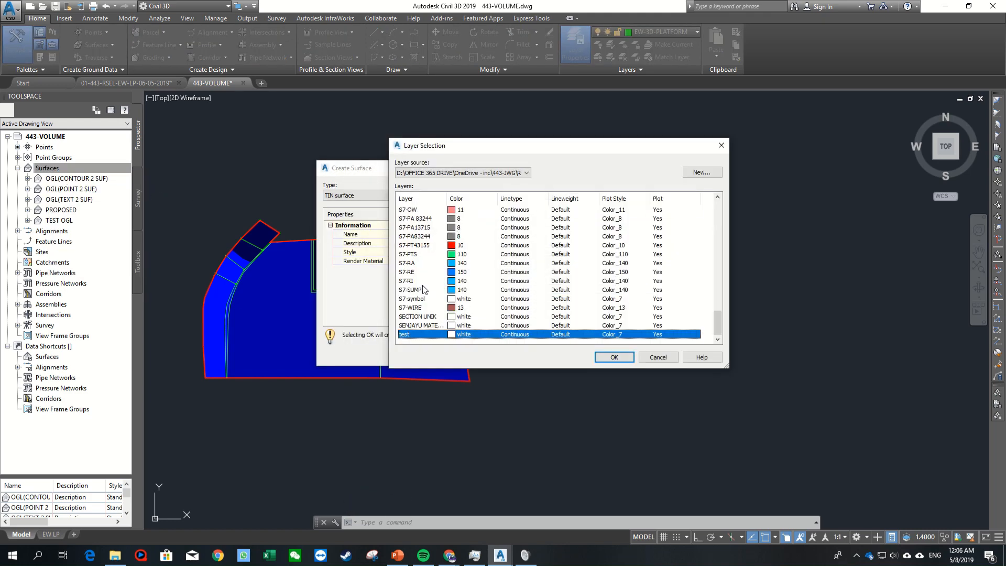
{"action": "left_click", "coordinate": [614, 357]}
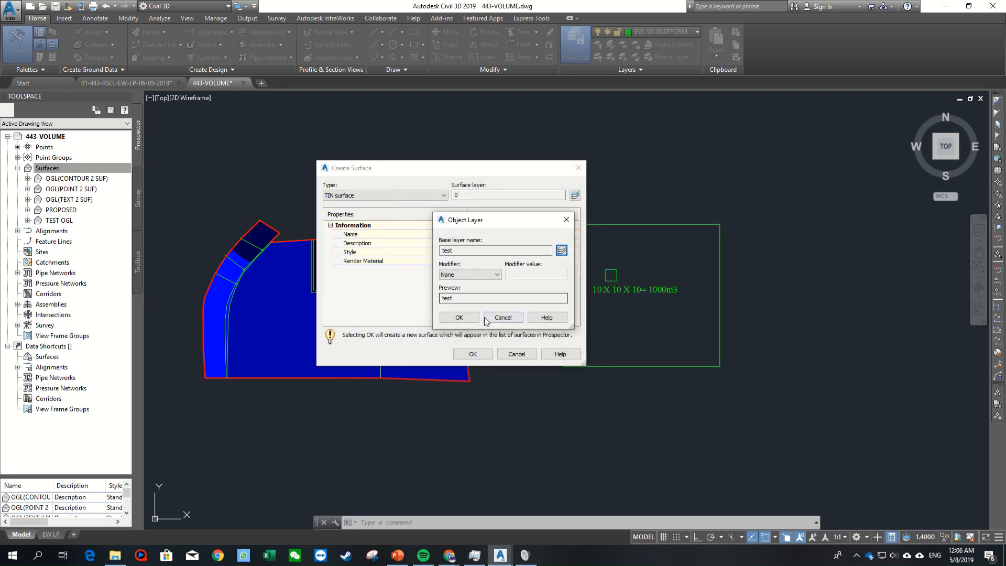
{"action": "left_click", "coordinate": [461, 318]}
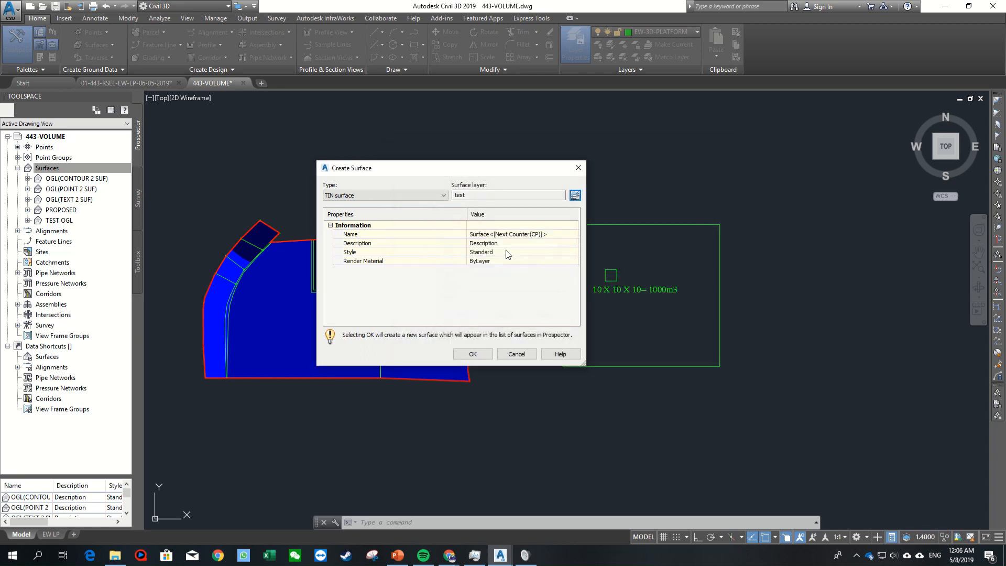
Step: Name this second surface TEST PROPSOED and create it
{"action": "left_click", "coordinate": [556, 237]}
{"action": "type", "text": "TEST PROPSOED"}
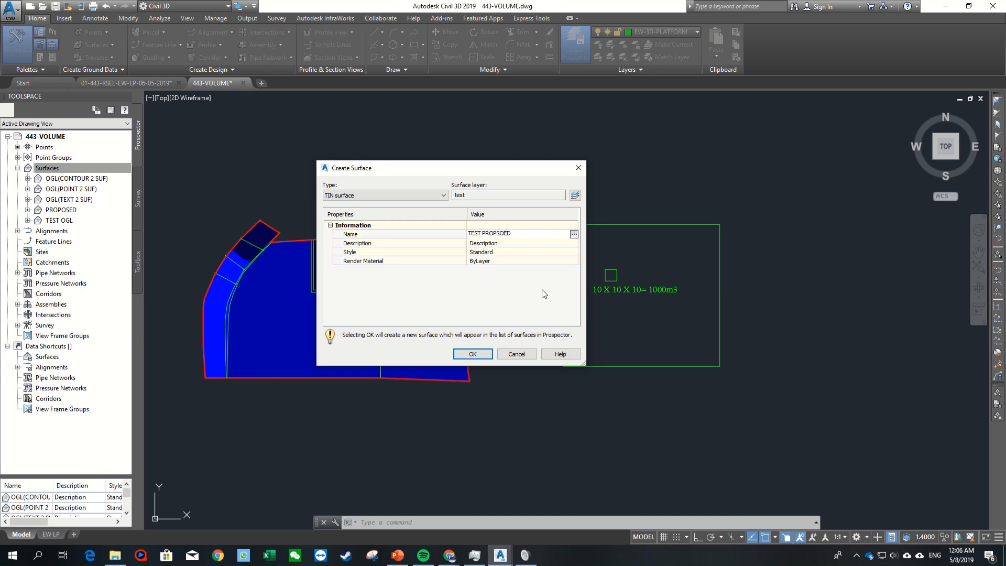
{"action": "left_click", "coordinate": [473, 354]}
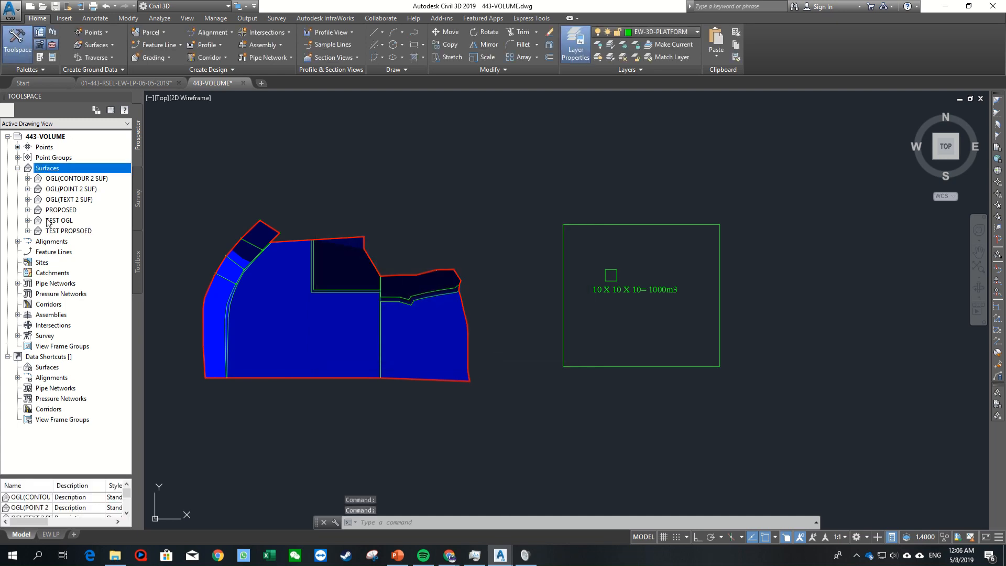
Step: Add the large outer rectangle as contour data to the TEST OGL surface, keeping the default weeding and supplementing factors
{"action": "left_click", "coordinate": [28, 221]}
{"action": "left_click", "coordinate": [38, 252]}
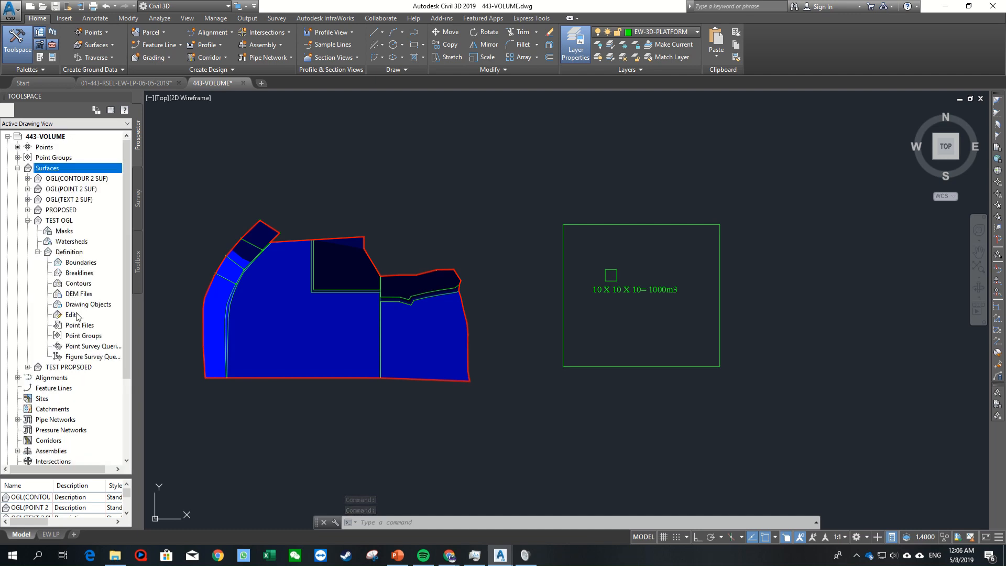
{"action": "right_click", "coordinate": [77, 284]}
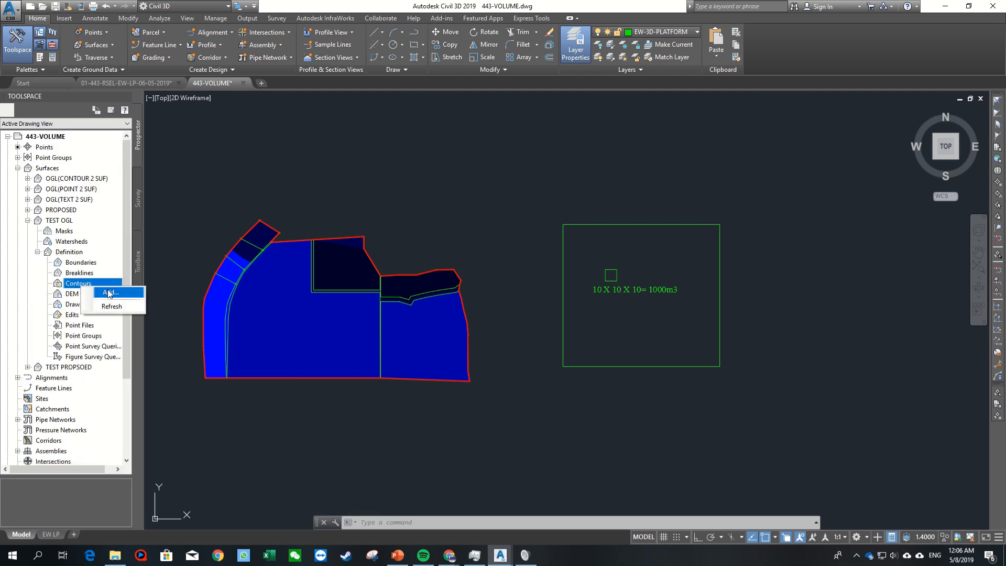
{"action": "left_click", "coordinate": [107, 291]}
{"action": "left_click", "coordinate": [273, 372]}
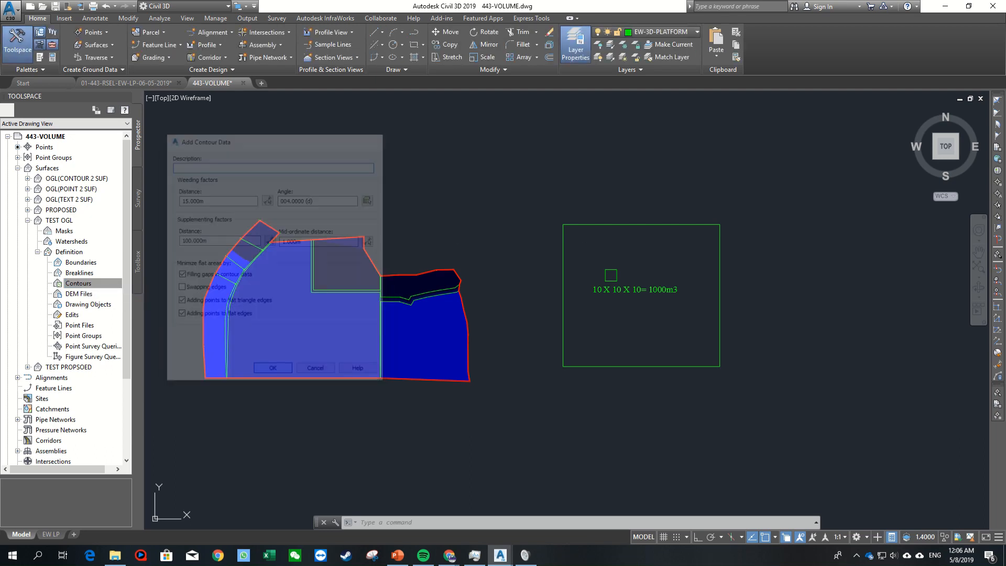
{"action": "left_click", "coordinate": [633, 223]}
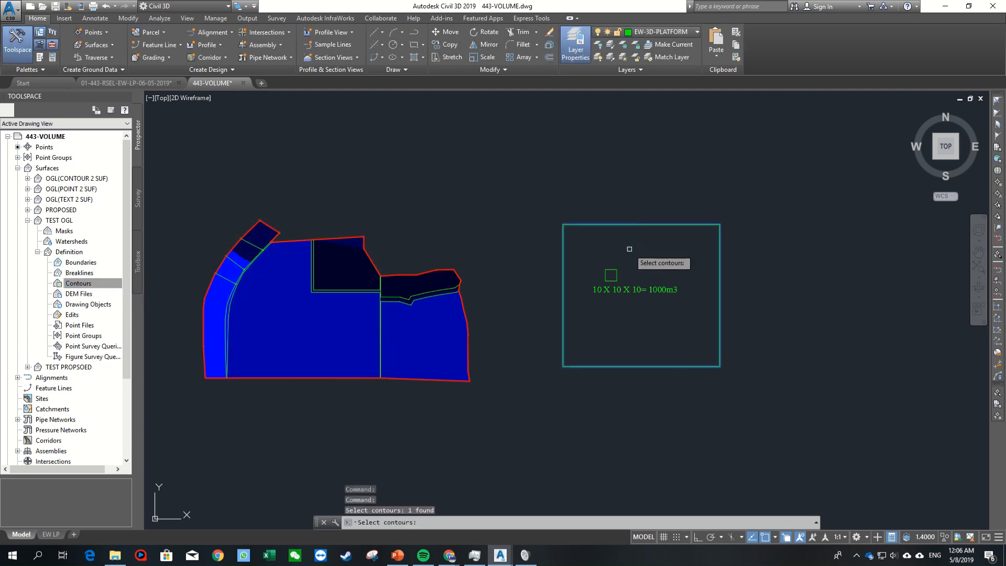
{"action": "key", "text": "Return"}
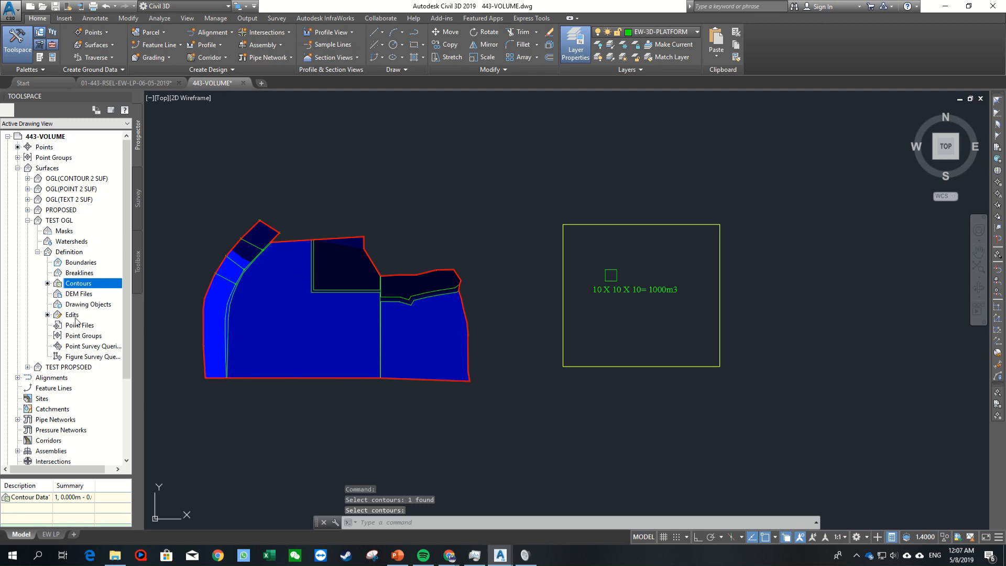
Step: Add the small square above the volume text as contour data to the TEST PROPSOED surface, keeping the default factors
{"action": "left_click", "coordinate": [28, 220]}
{"action": "left_click", "coordinate": [42, 232]}
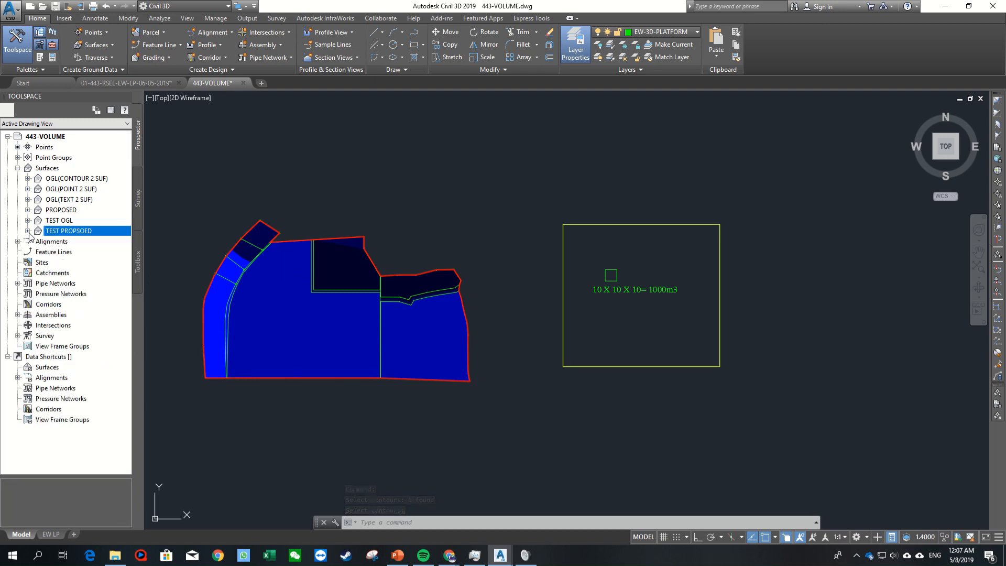
{"action": "left_click", "coordinate": [28, 231]}
{"action": "left_click", "coordinate": [37, 262]}
{"action": "right_click", "coordinate": [78, 294]}
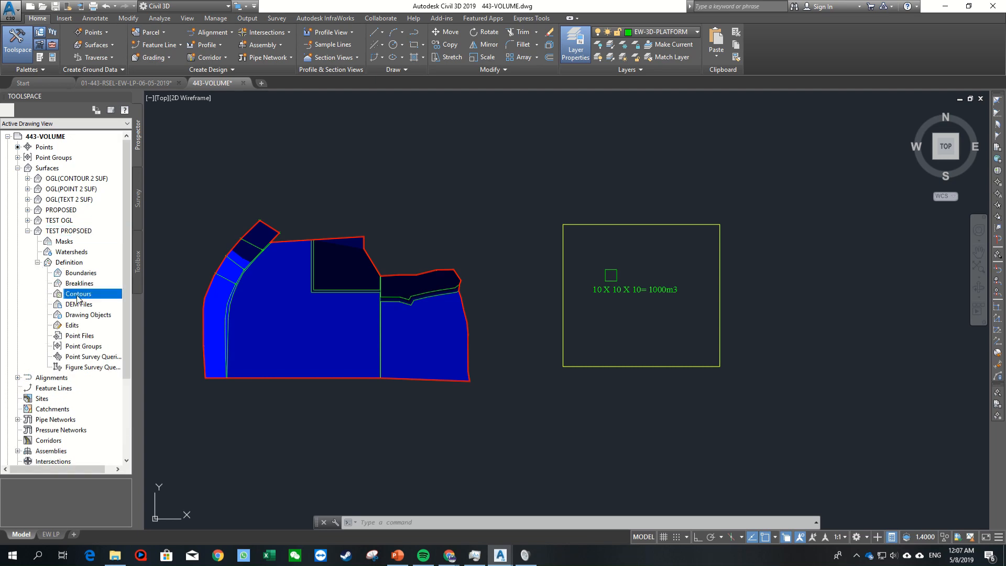
{"action": "left_click", "coordinate": [105, 303]}
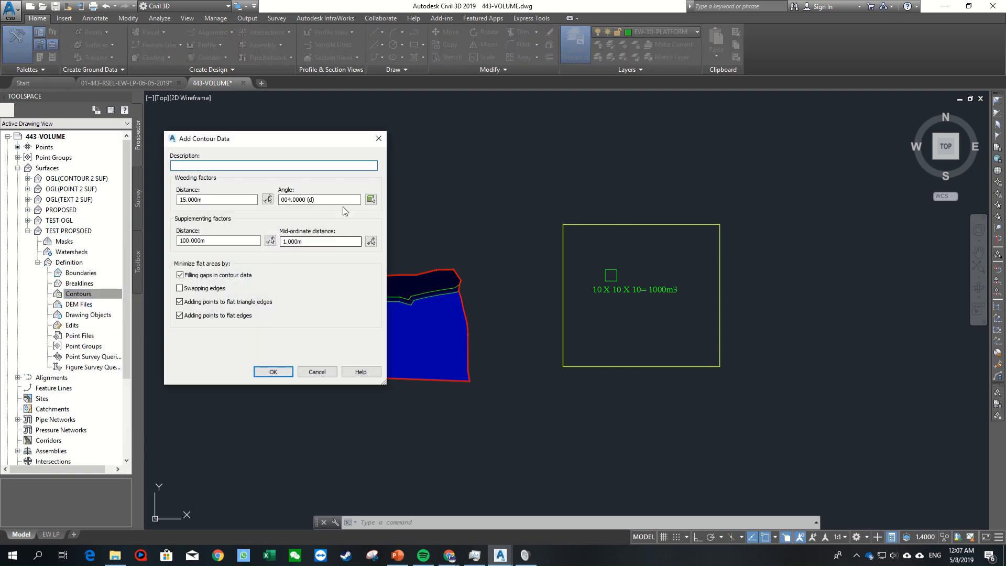
{"action": "left_click", "coordinate": [273, 372]}
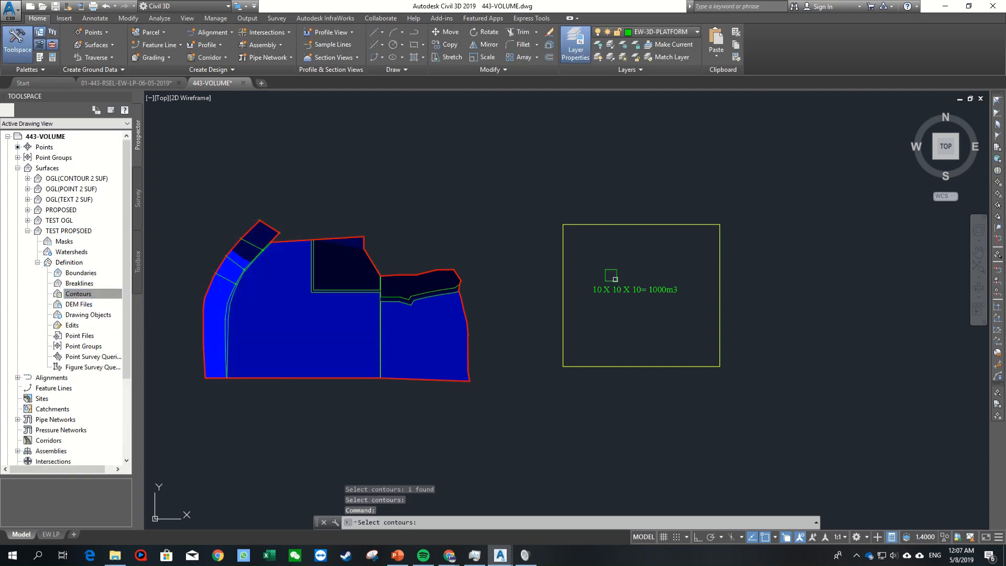
{"action": "key", "text": "Return"}
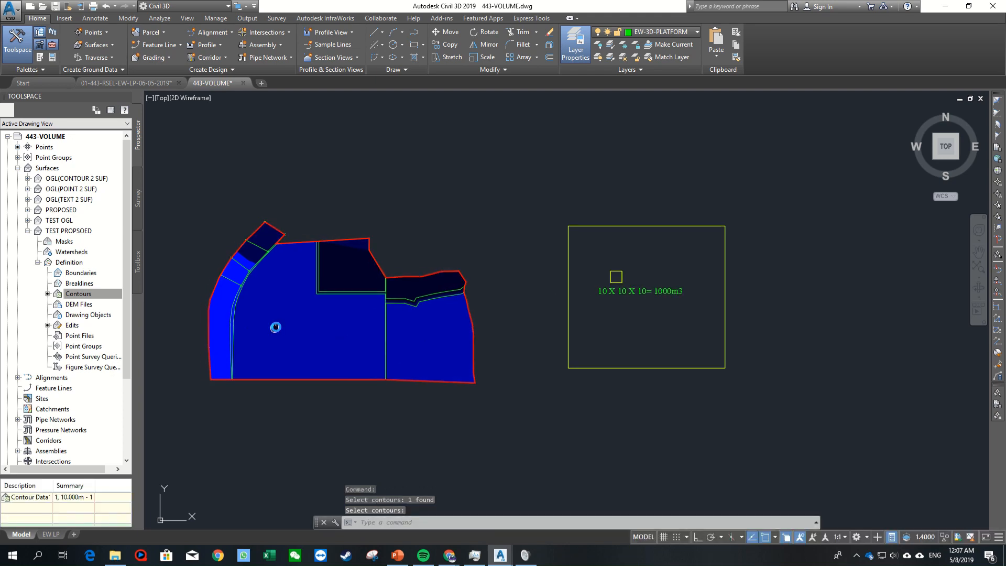
Step: Check the state of the test layer in the layer list without changing it
{"action": "scroll", "coordinate": [601, 278], "scroll_direction": "up", "scroll_amount": 4}
{"action": "scroll", "coordinate": [579, 285], "scroll_direction": "down", "scroll_amount": 2}
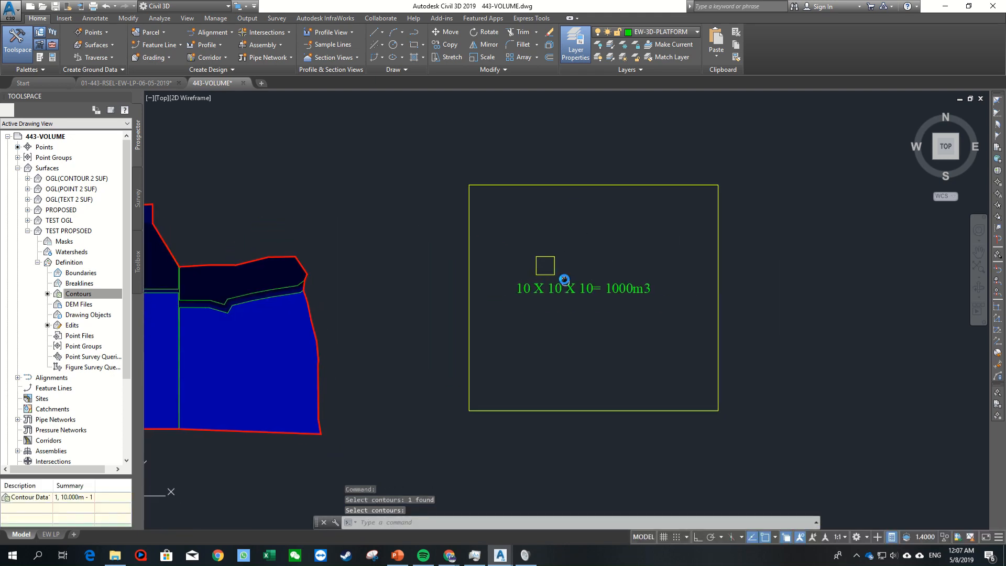
{"action": "middle_click_drag", "start_coordinate": [564, 278], "coordinate": [557, 273]}
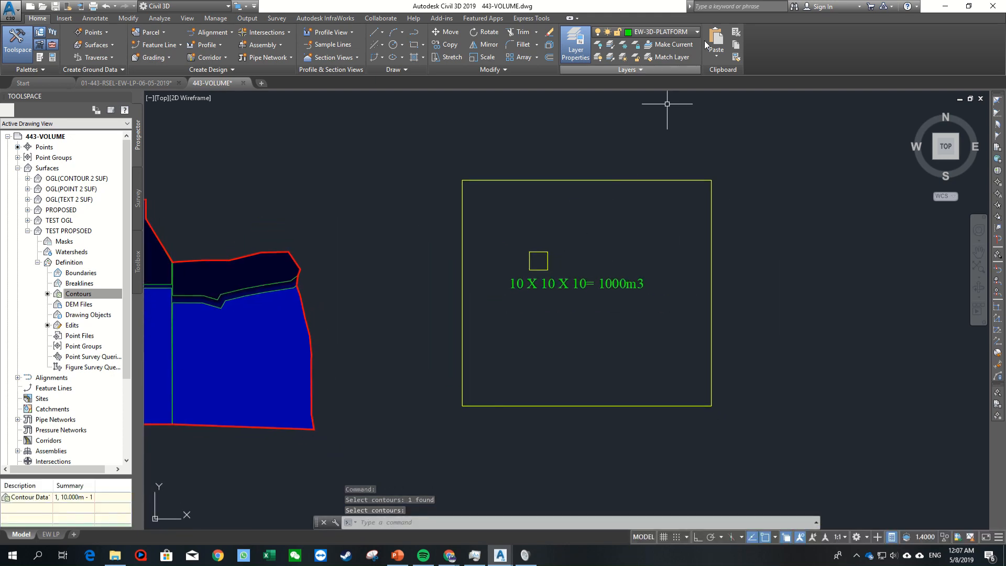
{"action": "left_click", "coordinate": [656, 31]}
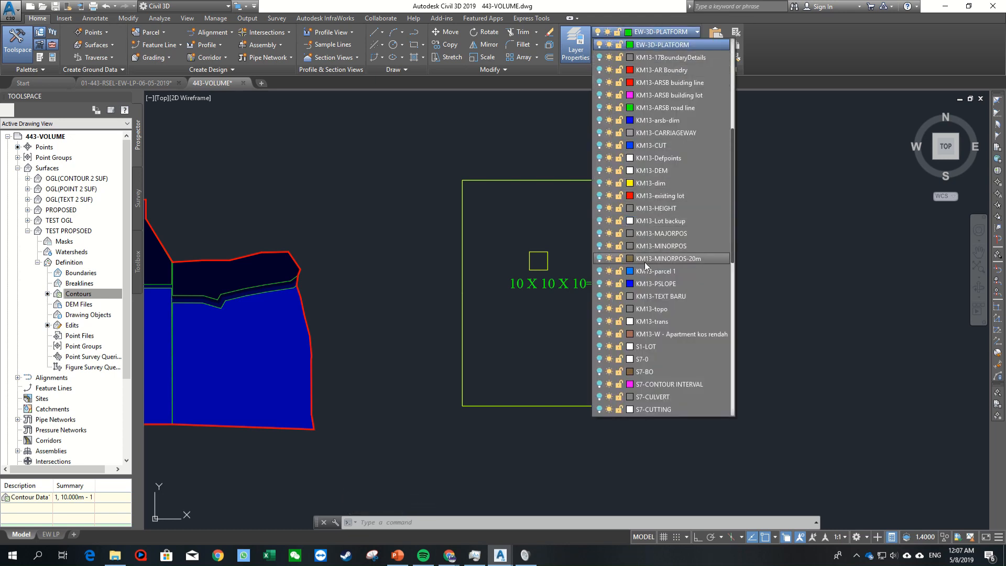
{"action": "scroll", "coordinate": [647, 262], "scroll_direction": "down", "scroll_amount": 10}
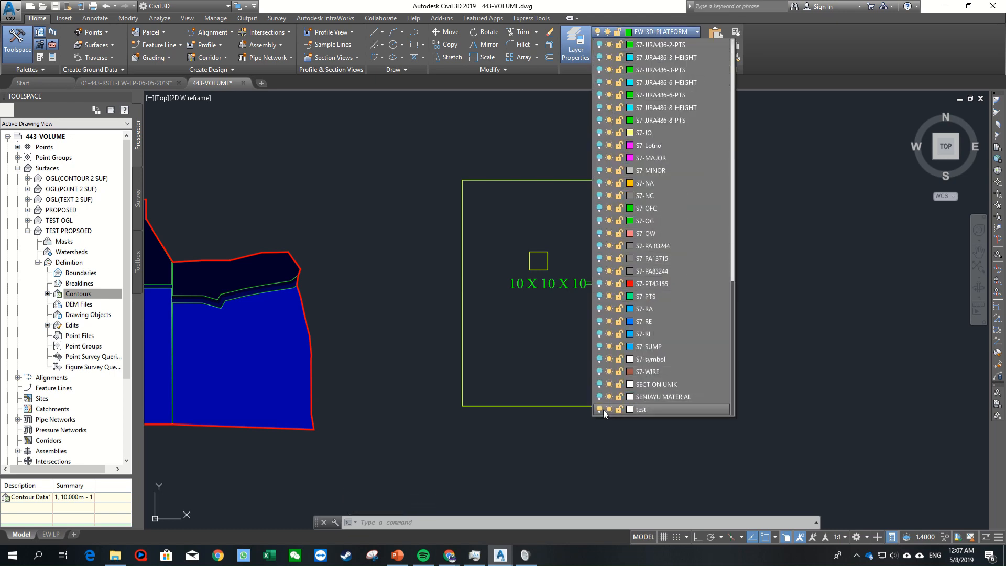
{"action": "left_click", "coordinate": [511, 286]}
{"action": "key", "text": "Escape"}
Step: Inspect the objects overlapping on the large rectangle's outline and check the TEST OGL surface's quick properties
{"action": "scroll", "coordinate": [519, 242], "scroll_direction": "down", "scroll_amount": 4}
{"action": "mouse_move", "coordinate": [507, 254]}
{"action": "middle_mouse_down"}
{"action": "mouse_move", "coordinate": [517, 254]}
{"action": "mouse_move", "coordinate": [473, 262]}
{"action": "middle_mouse_up"}
{"action": "scroll", "coordinate": [486, 257], "scroll_direction": "up", "scroll_amount": 8}
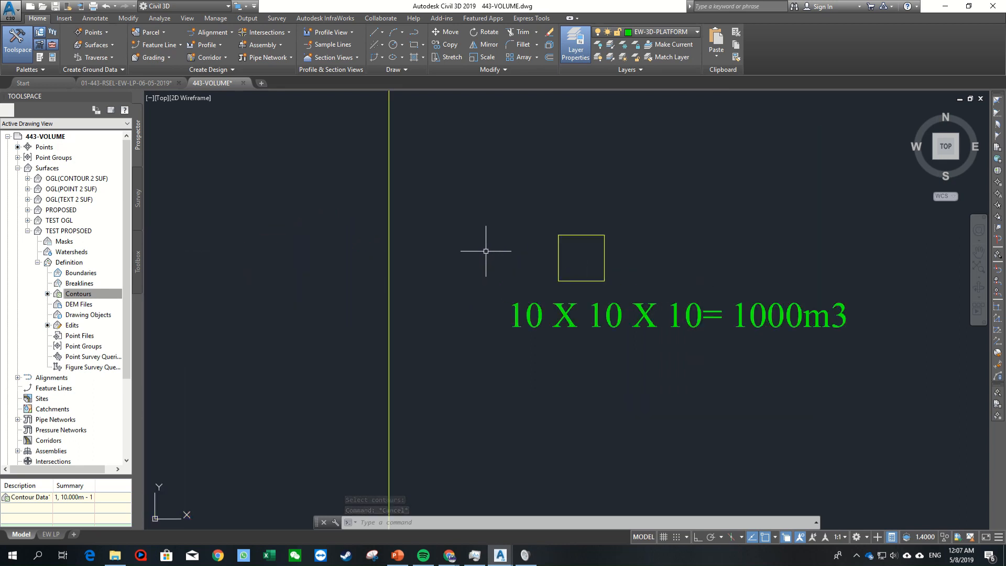
{"action": "scroll", "coordinate": [511, 254], "scroll_direction": "down", "scroll_amount": 7}
{"action": "scroll", "coordinate": [534, 240], "scroll_direction": "up", "scroll_amount": 3}
{"action": "left_click", "coordinate": [557, 239]}
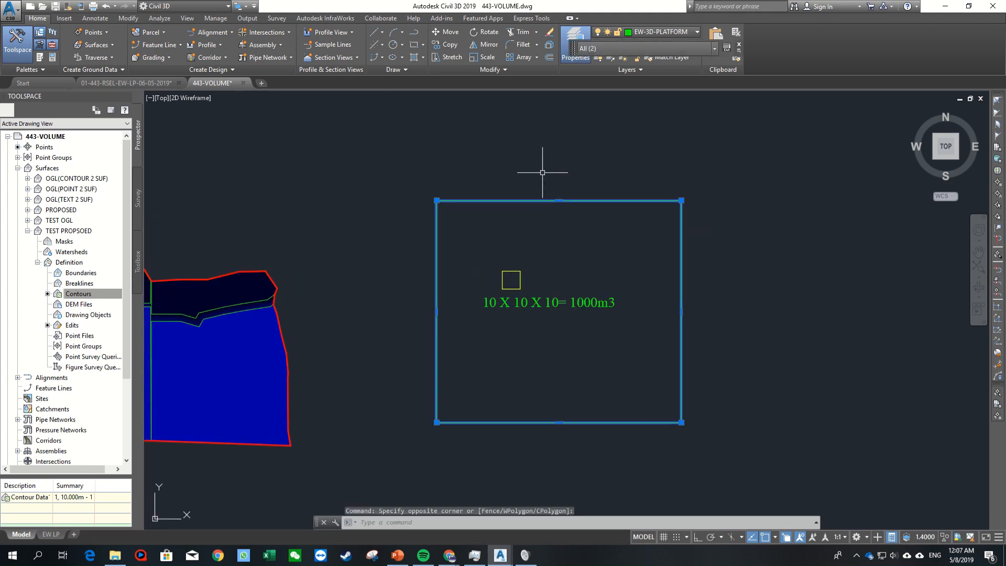
{"action": "left_click", "coordinate": [542, 185]}
{"action": "key", "text": "Escape"}
{"action": "left_click", "coordinate": [548, 201]}
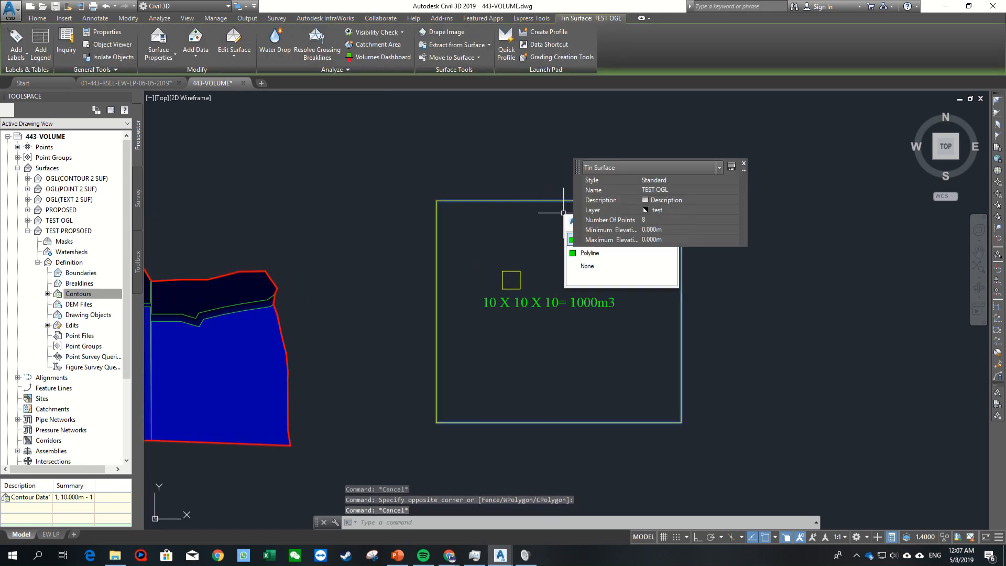
{"action": "left_click", "coordinate": [618, 241]}
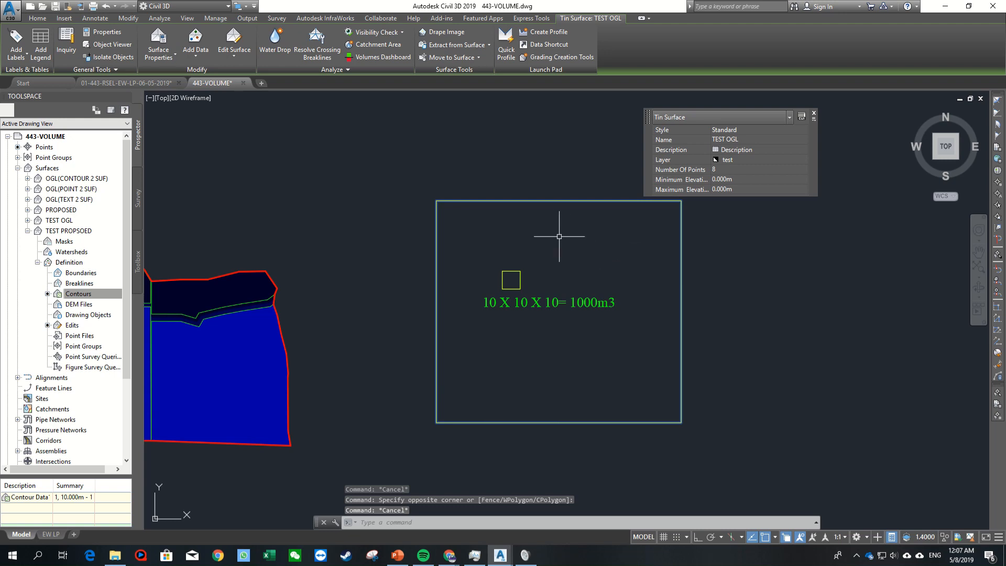
{"action": "middle_click_drag", "start_coordinate": [559, 236], "coordinate": [574, 245]}
{"action": "key", "text": "Escape"}
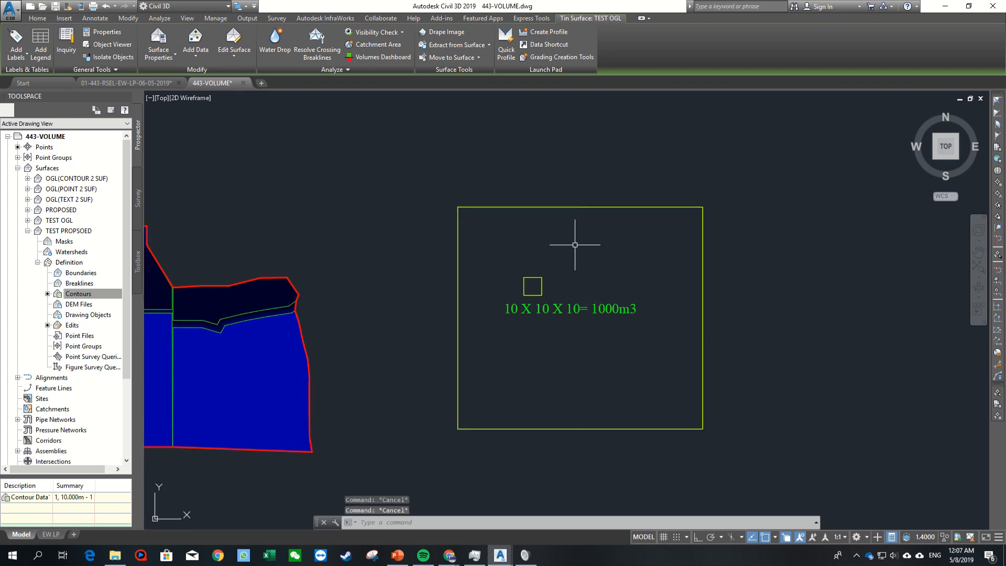
{"action": "left_click", "coordinate": [589, 209]}
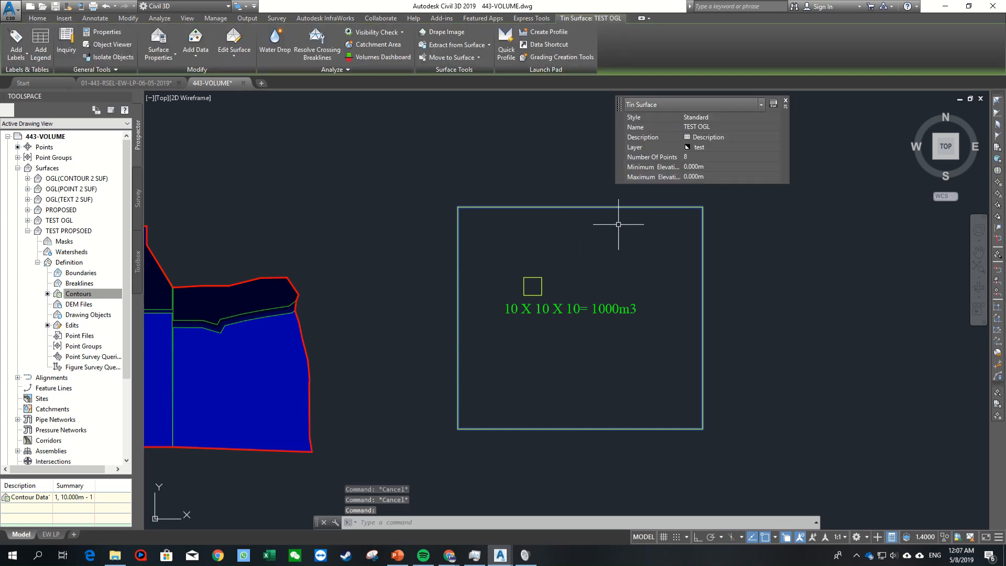
{"action": "middle_click_drag", "start_coordinate": [527, 267], "coordinate": [548, 285]}
{"action": "key", "text": "Escape"}
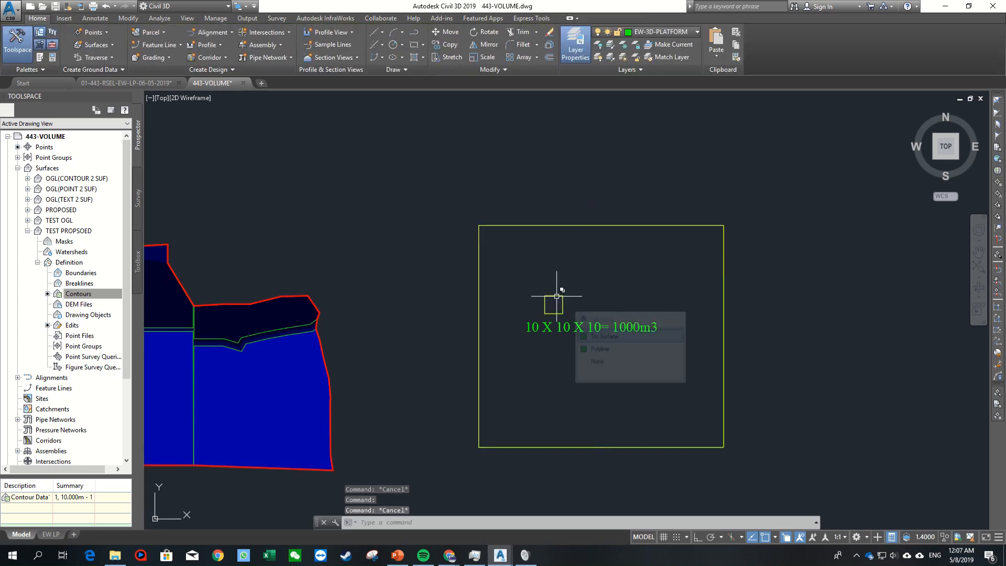
{"action": "mouse_move", "coordinate": [523, 251]}
{"action": "middle_mouse_down"}
{"action": "mouse_move", "coordinate": [588, 240]}
{"action": "mouse_move", "coordinate": [567, 279]}
{"action": "middle_mouse_up"}
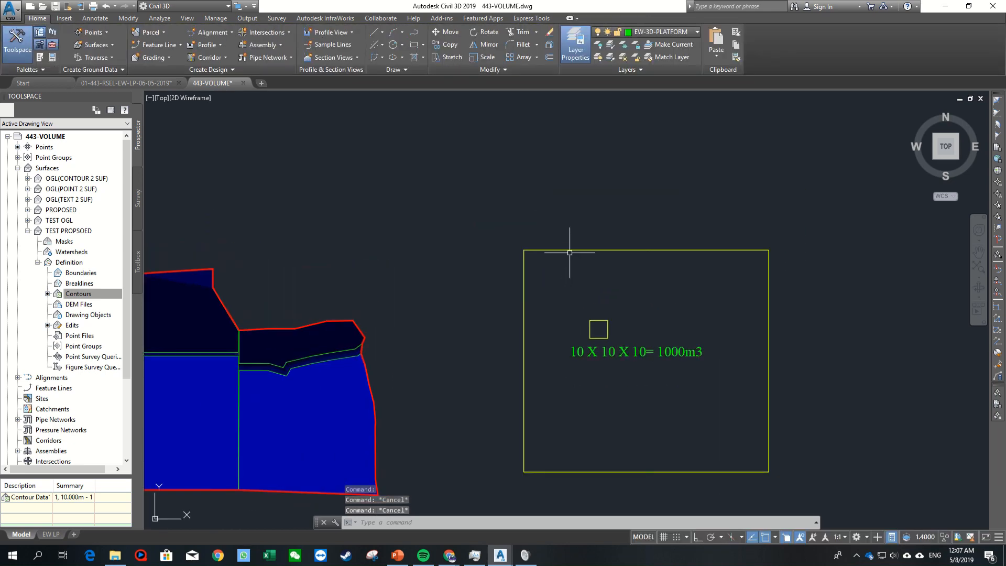
{"action": "left_click", "coordinate": [570, 252]}
{"action": "key", "text": "Escape"}
Step: Review the display components of the TEST PROPSOED surface's style without changing them
{"action": "left_click", "coordinate": [38, 262]}
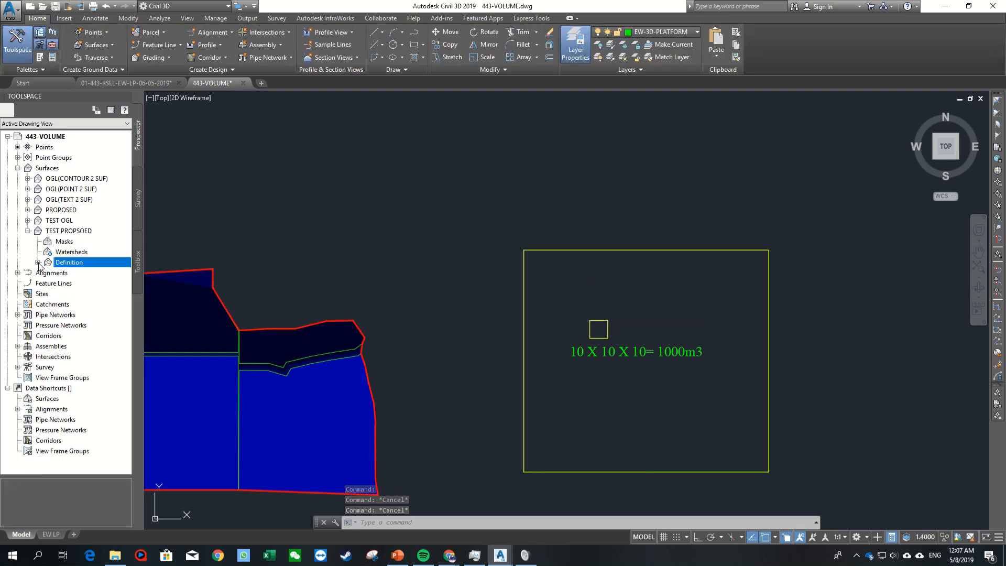
{"action": "left_click", "coordinate": [28, 231]}
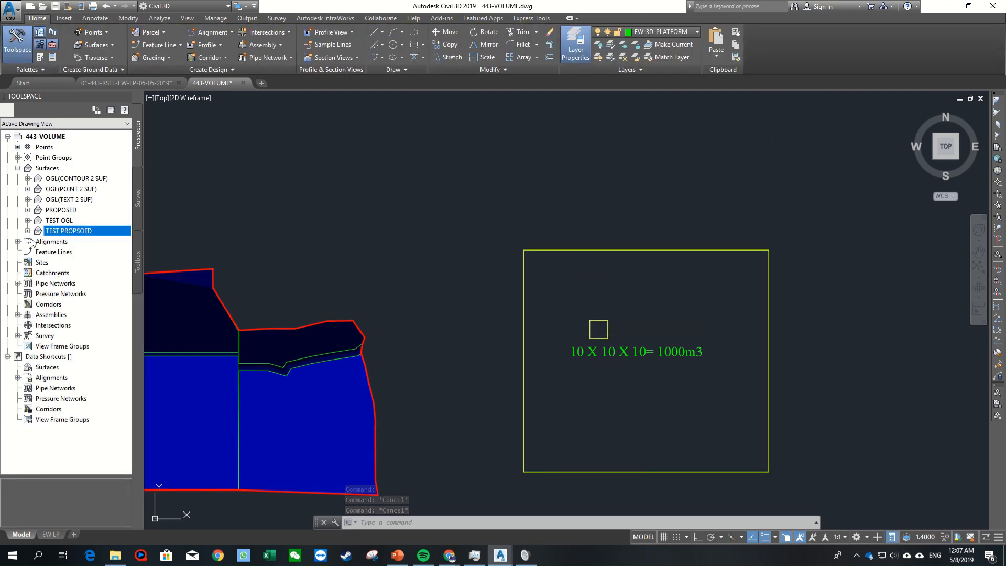
{"action": "right_click", "coordinate": [58, 234]}
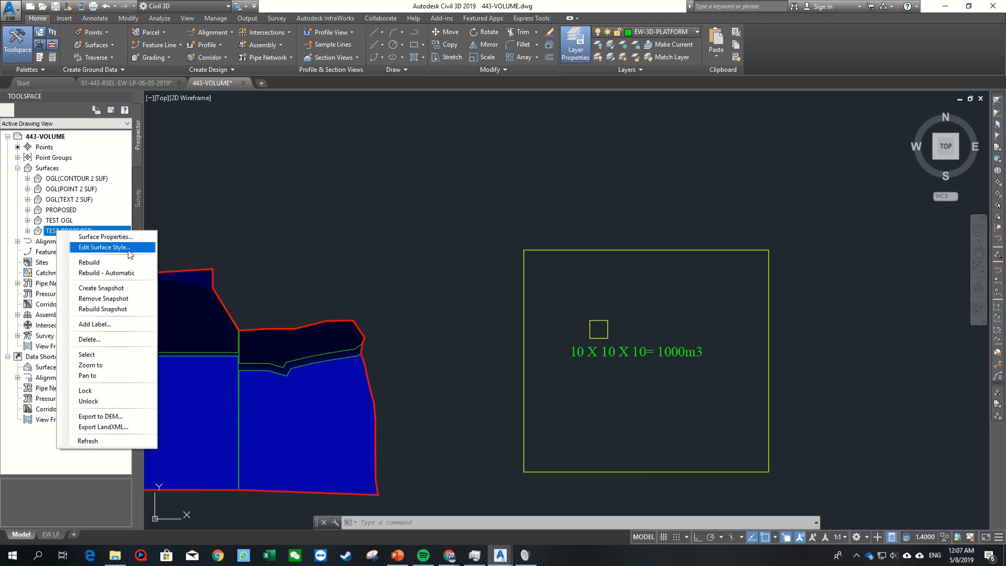
{"action": "left_click", "coordinate": [128, 247]}
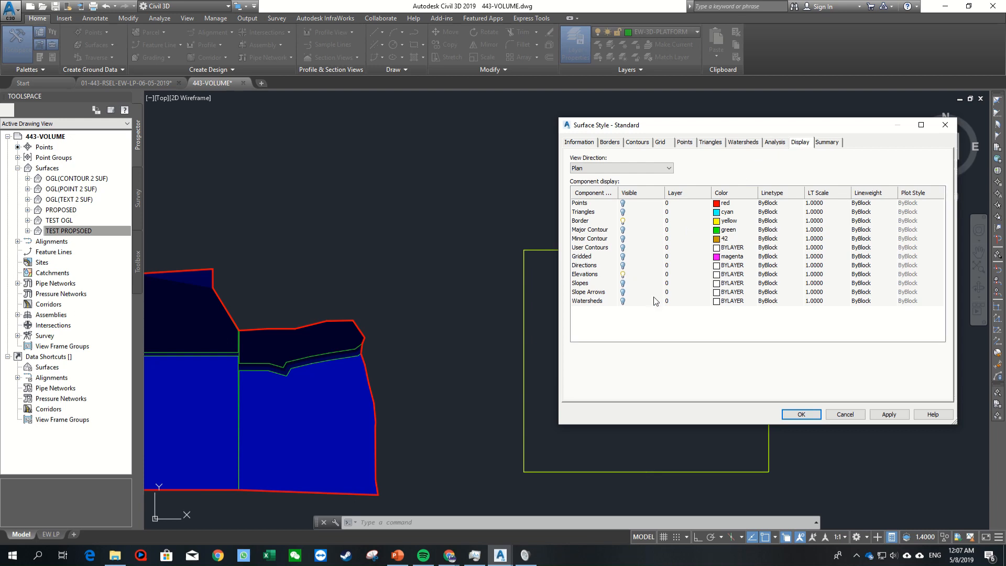
{"action": "key", "text": "Escape"}
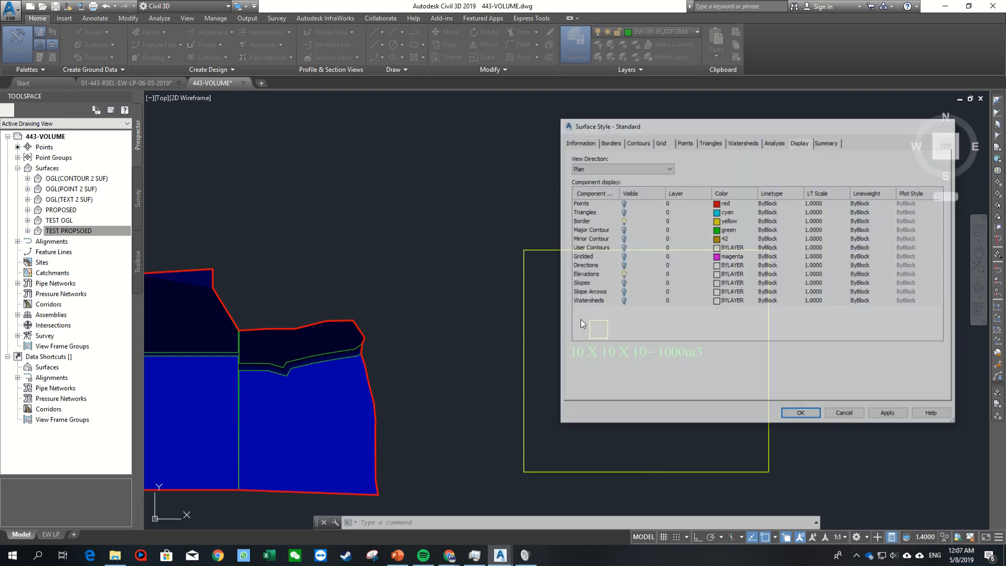
{"action": "mouse_move", "coordinate": [582, 306]}
{"action": "middle_mouse_down"}
{"action": "mouse_move", "coordinate": [653, 254]}
{"action": "mouse_move", "coordinate": [657, 265]}
{"action": "middle_mouse_up"}
{"action": "scroll", "coordinate": [678, 276], "scroll_direction": "down", "scroll_amount": 2}
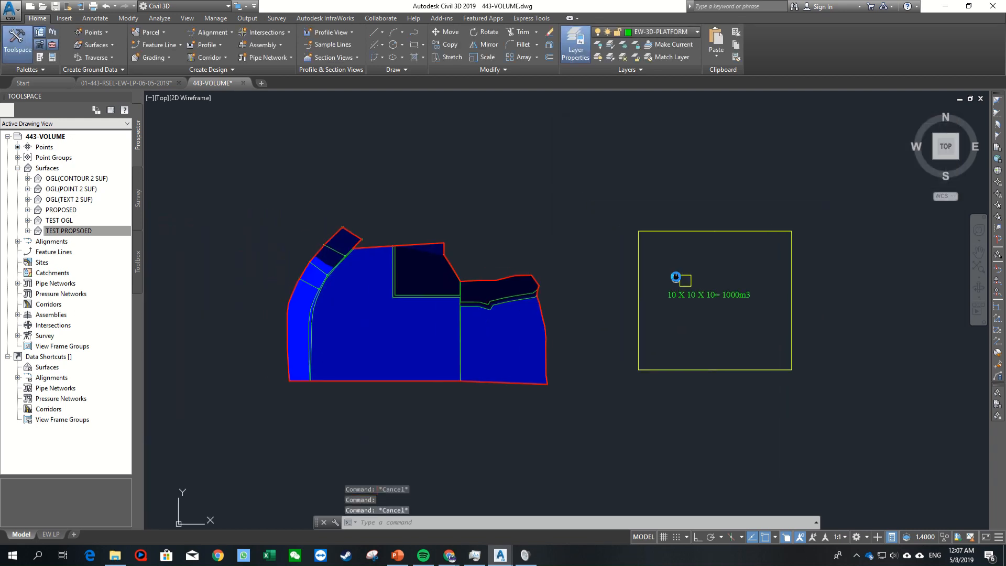
{"action": "scroll", "coordinate": [681, 275], "scroll_direction": "up", "scroll_amount": 2}
{"action": "scroll", "coordinate": [681, 276], "scroll_direction": "up", "scroll_amount": 2}
{"action": "scroll", "coordinate": [588, 247], "scroll_direction": "down", "scroll_amount": 2}
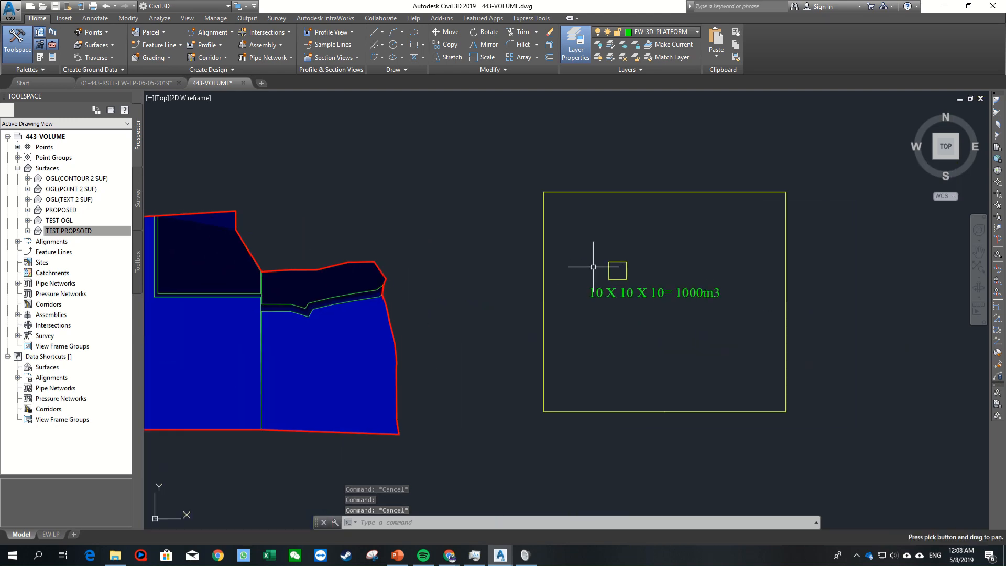
{"action": "left_click", "coordinate": [624, 265]}
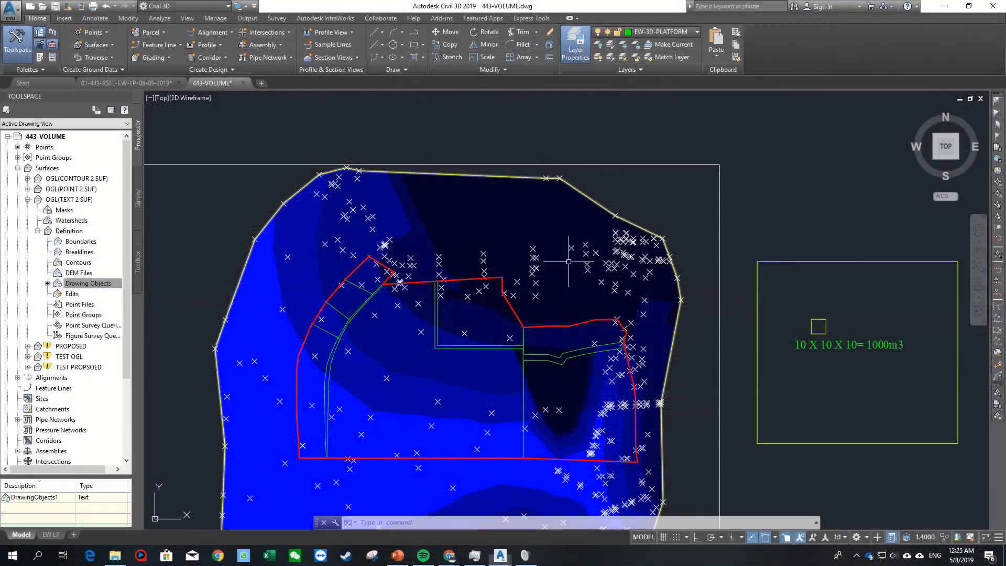
Step: Open the OGL(POINT 2 SUF) surface in the Object Viewer
{"action": "scroll", "coordinate": [485, 211], "scroll_direction": "down", "scroll_amount": 2}
{"action": "mouse_move", "coordinate": [479, 216]}
{"action": "middle_mouse_down"}
{"action": "mouse_move", "coordinate": [494, 227]}
{"action": "mouse_move", "coordinate": [464, 156]}
{"action": "middle_mouse_up"}
{"action": "scroll", "coordinate": [552, 207], "scroll_direction": "up", "scroll_amount": 4}
{"action": "middle_click_drag", "start_coordinate": [552, 207], "coordinate": [554, 226]}
{"action": "scroll", "coordinate": [554, 227], "scroll_direction": "down", "scroll_amount": 2}
{"action": "middle_click_drag", "start_coordinate": [511, 161], "coordinate": [552, 218]}
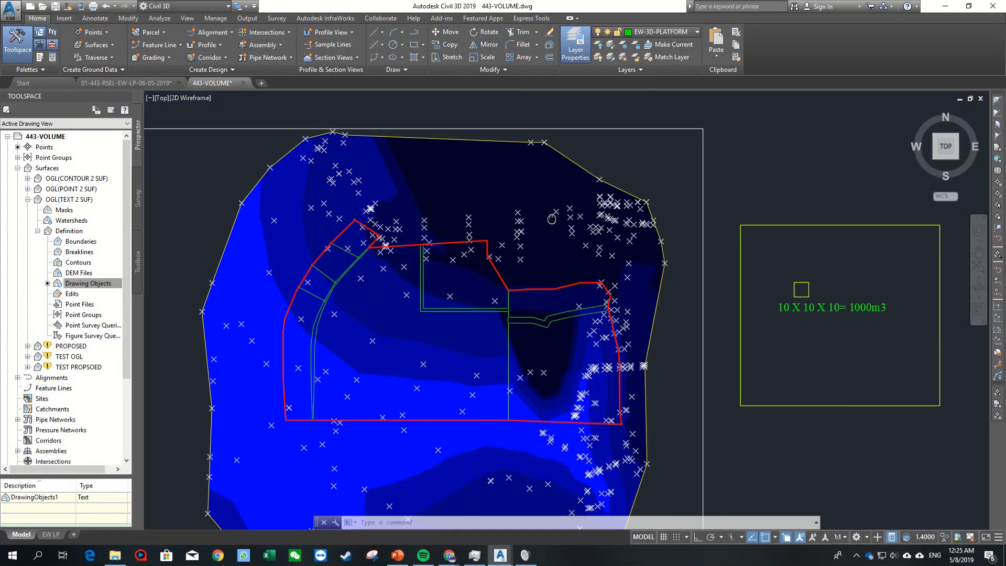
{"action": "scroll", "coordinate": [485, 167], "scroll_direction": "up", "scroll_amount": 2}
{"action": "scroll", "coordinate": [520, 186], "scroll_direction": "down", "scroll_amount": 2}
{"action": "middle_click_drag", "start_coordinate": [521, 186], "coordinate": [562, 208]}
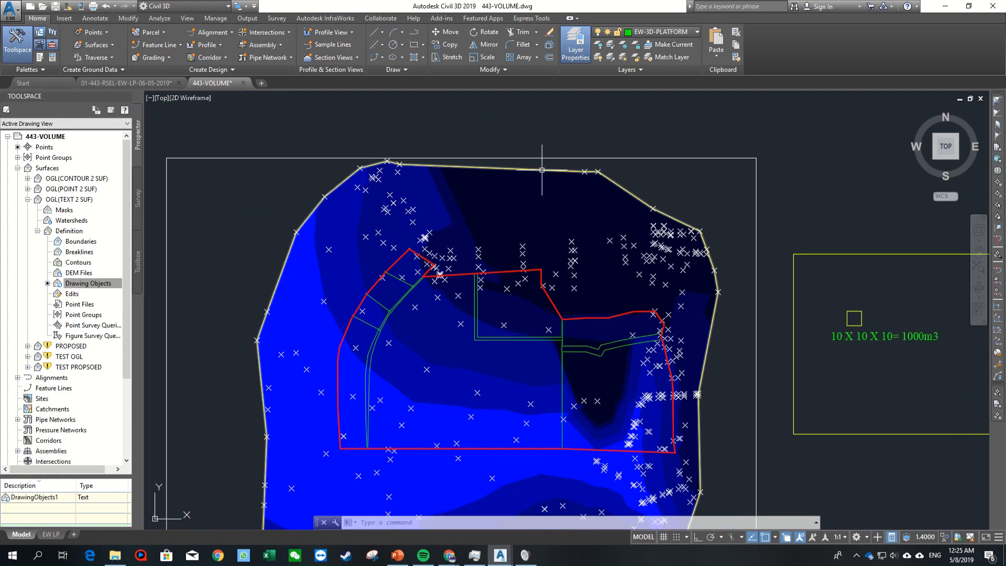
{"action": "left_click", "coordinate": [543, 183]}
{"action": "right_click", "coordinate": [543, 183]}
{"action": "left_click", "coordinate": [578, 326]}
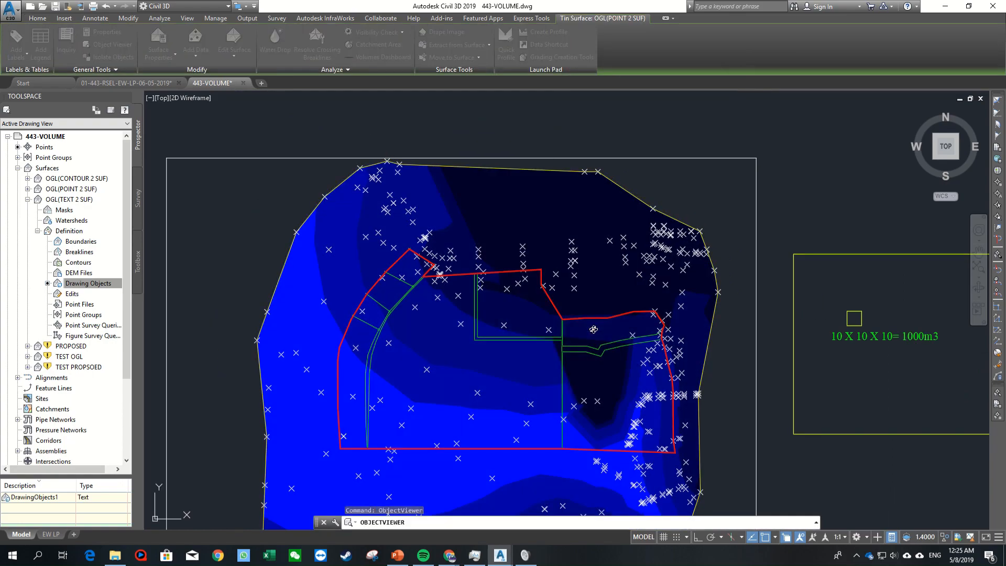
Step: Examine the shaded 3D surface from several angles for abnormal peaks and pits, then close the viewer
{"action": "left_click_drag", "start_coordinate": [557, 375], "coordinate": [620, 223]}
{"action": "left_click_drag", "start_coordinate": [564, 295], "coordinate": [617, 294]}
{"action": "scroll", "coordinate": [617, 282], "scroll_direction": "up", "scroll_amount": 2}
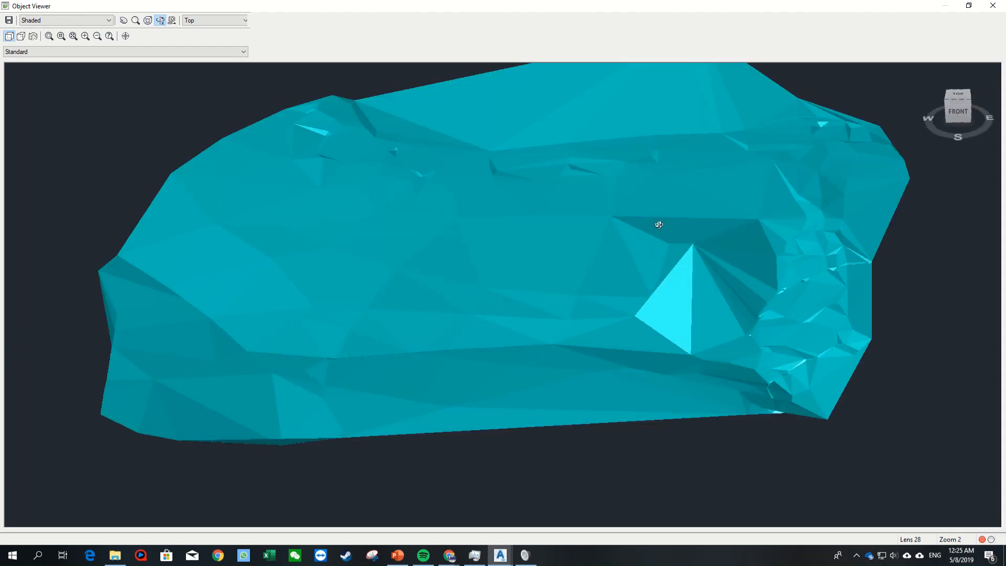
{"action": "left_click_drag", "start_coordinate": [659, 224], "coordinate": [547, 354]}
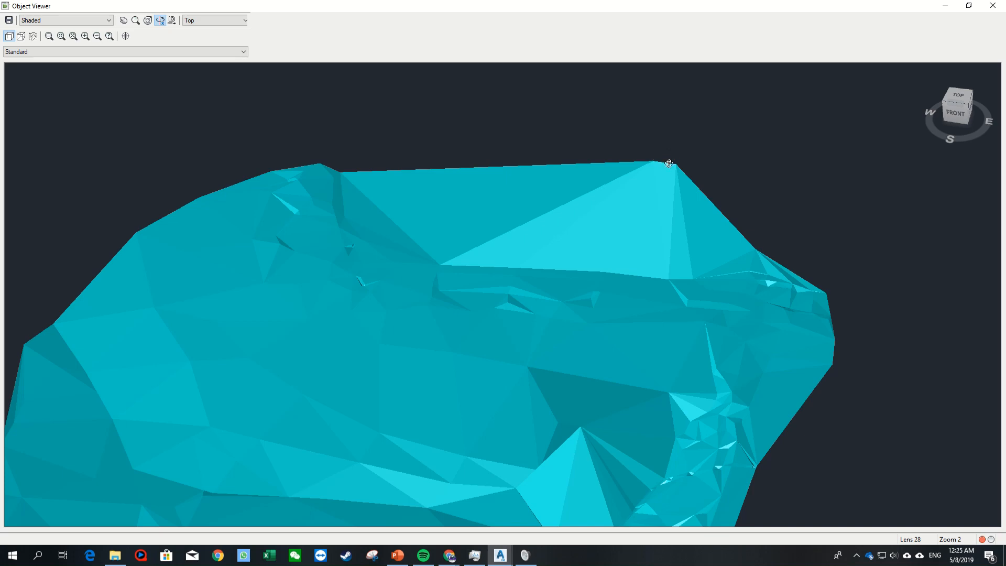
{"action": "left_click_drag", "start_coordinate": [669, 163], "coordinate": [678, 155]}
{"action": "mouse_move", "coordinate": [583, 222]}
{"action": "left_mouse_down"}
{"action": "mouse_move", "coordinate": [573, 301]}
{"action": "mouse_move", "coordinate": [681, 228]}
{"action": "left_mouse_up"}
{"action": "left_click_drag", "start_coordinate": [581, 291], "coordinate": [674, 358]}
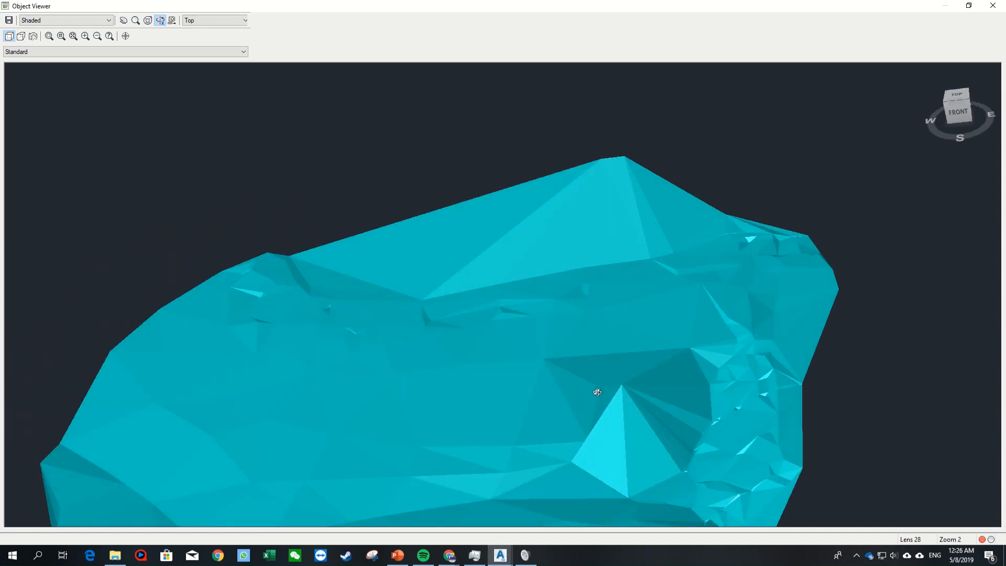
{"action": "left_click_drag", "start_coordinate": [597, 391], "coordinate": [558, 175]}
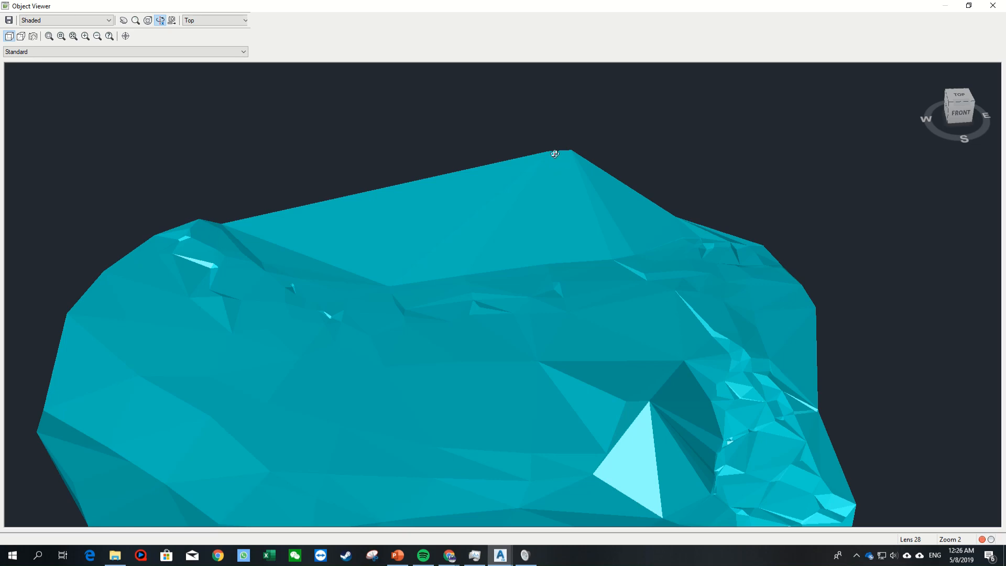
{"action": "left_click_drag", "start_coordinate": [589, 372], "coordinate": [325, 229]}
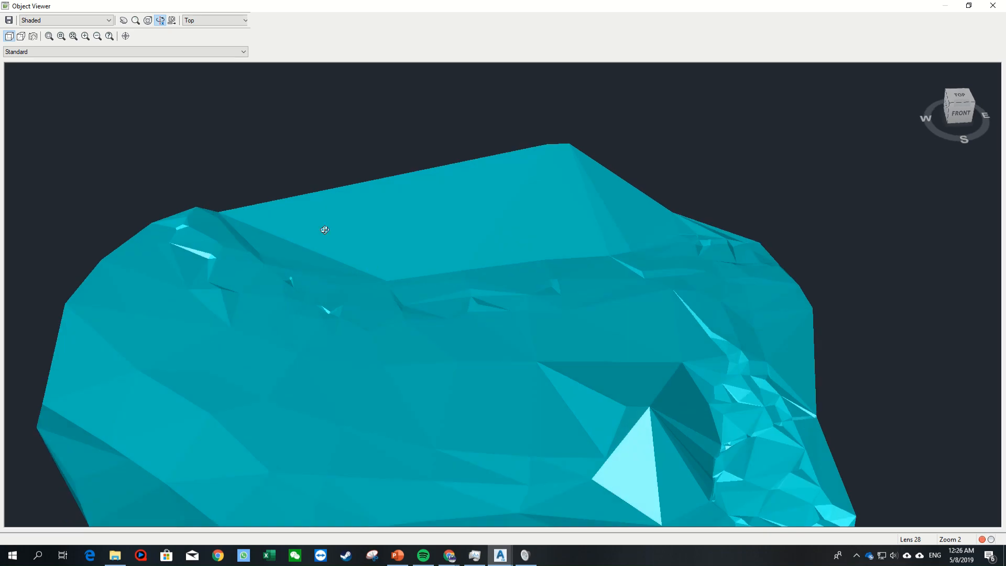
{"action": "left_click_drag", "start_coordinate": [540, 224], "coordinate": [744, 389]}
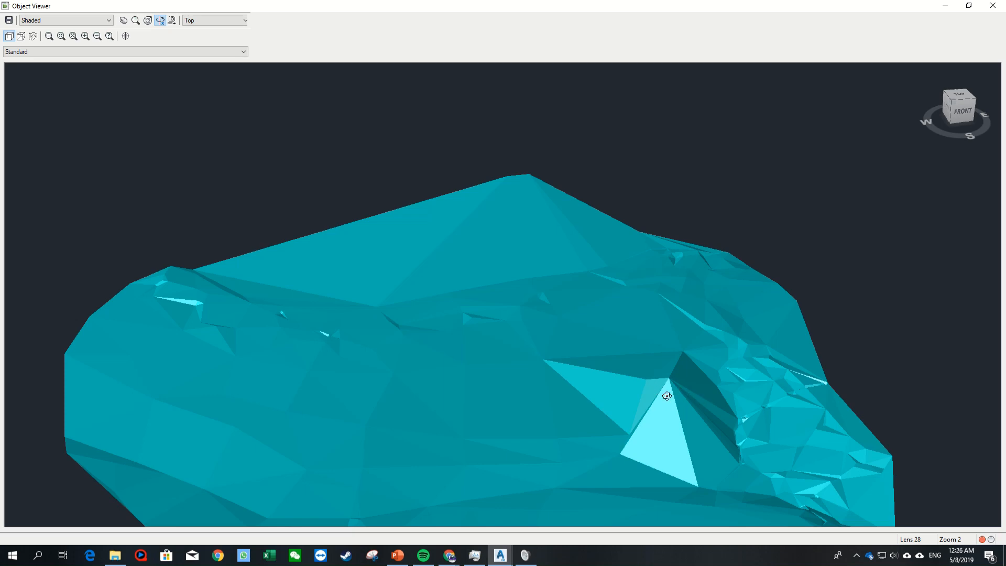
{"action": "left_click_drag", "start_coordinate": [665, 391], "coordinate": [639, 411]}
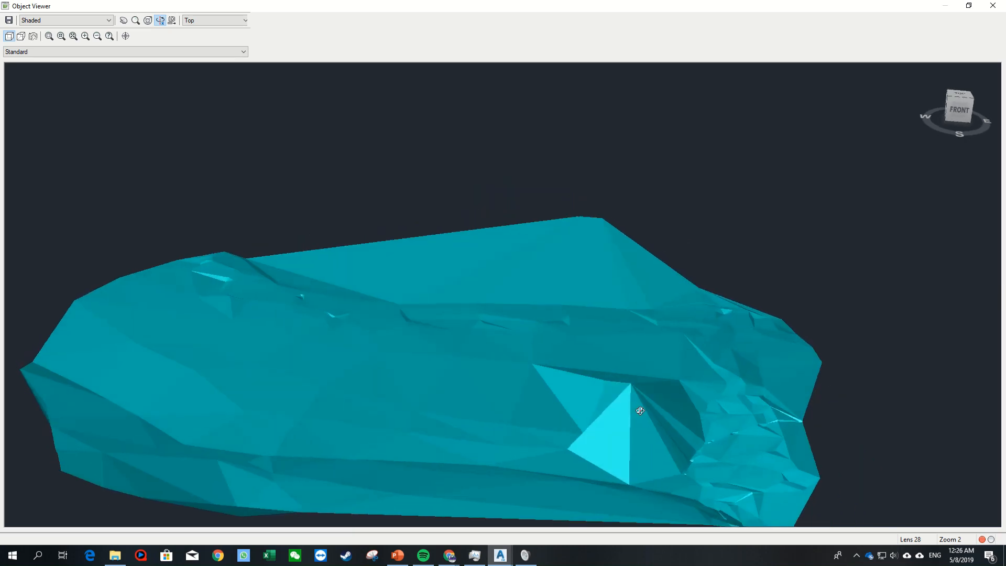
{"action": "key", "text": "Escape"}
Step: Delete the two COGO points at the northern corner of the existing ground surface's boundary
{"action": "middle_click_drag", "start_coordinate": [618, 389], "coordinate": [651, 325]}
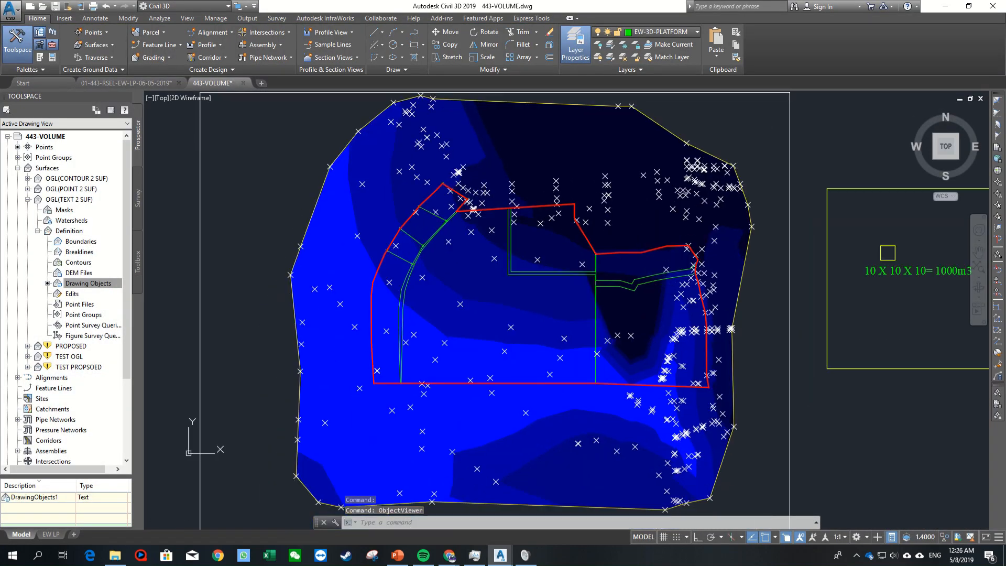
{"action": "middle_click_drag", "start_coordinate": [634, 184], "coordinate": [641, 189]}
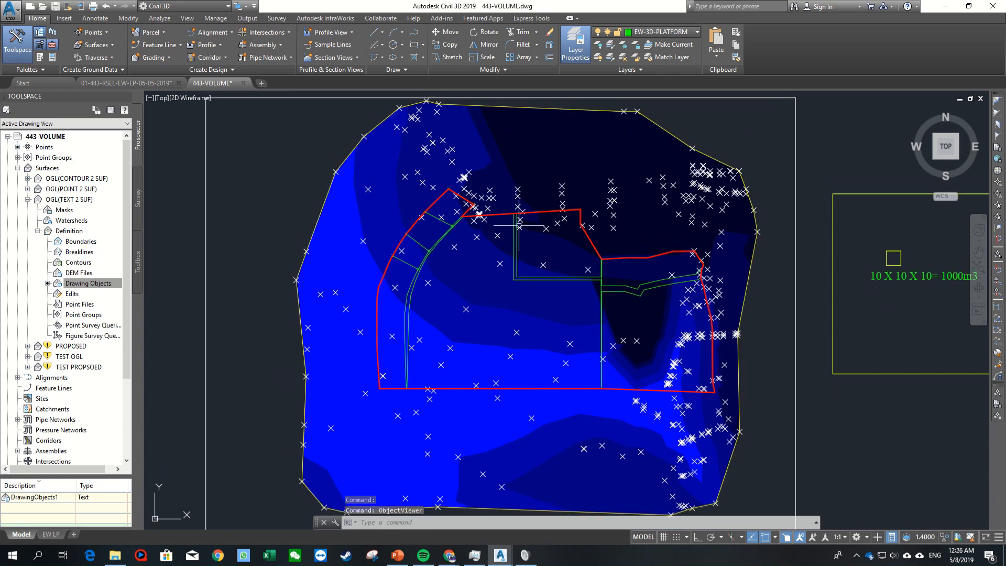
{"action": "scroll", "coordinate": [651, 168], "scroll_direction": "up", "scroll_amount": 8}
{"action": "scroll", "coordinate": [566, 207], "scroll_direction": "down", "scroll_amount": 6}
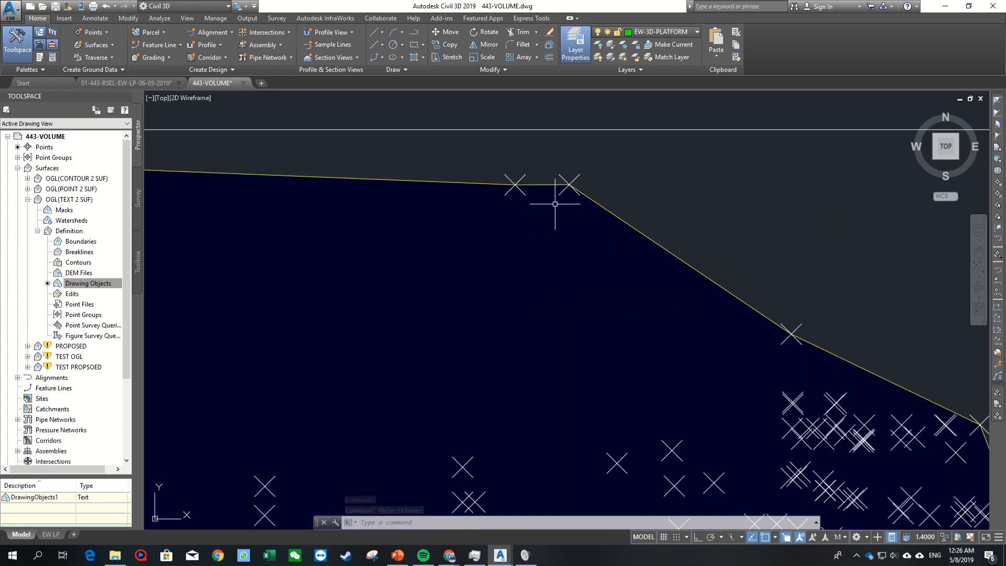
{"action": "scroll", "coordinate": [583, 181], "scroll_direction": "up", "scroll_amount": 5}
{"action": "left_click", "coordinate": [582, 181]}
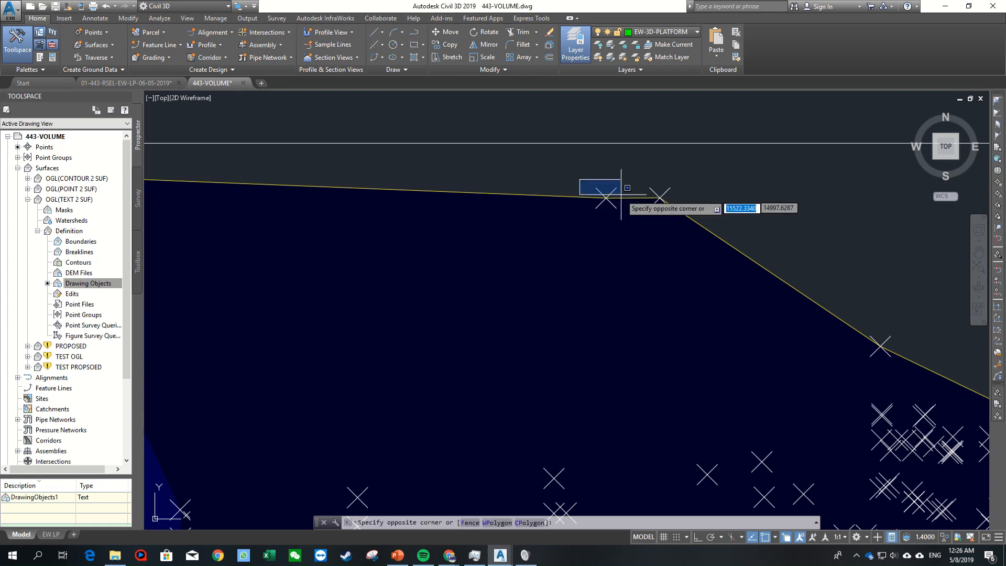
{"action": "left_click", "coordinate": [686, 220]}
{"action": "key", "text": "Delete"}
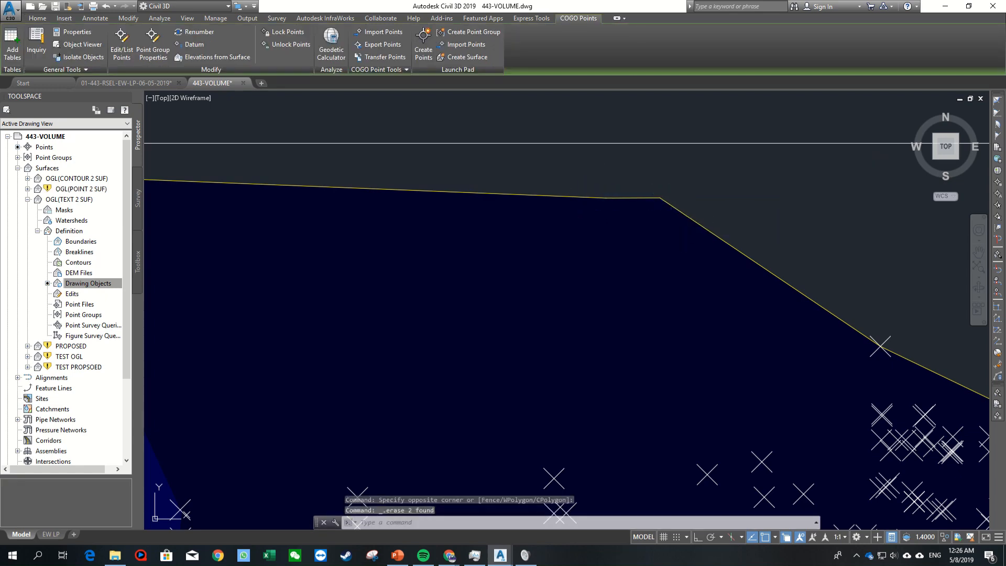
Step: Check the point elevations of the COGO points in and beside the dark low area east of the vertical green line
{"action": "scroll", "coordinate": [678, 215], "scroll_direction": "down", "scroll_amount": 5}
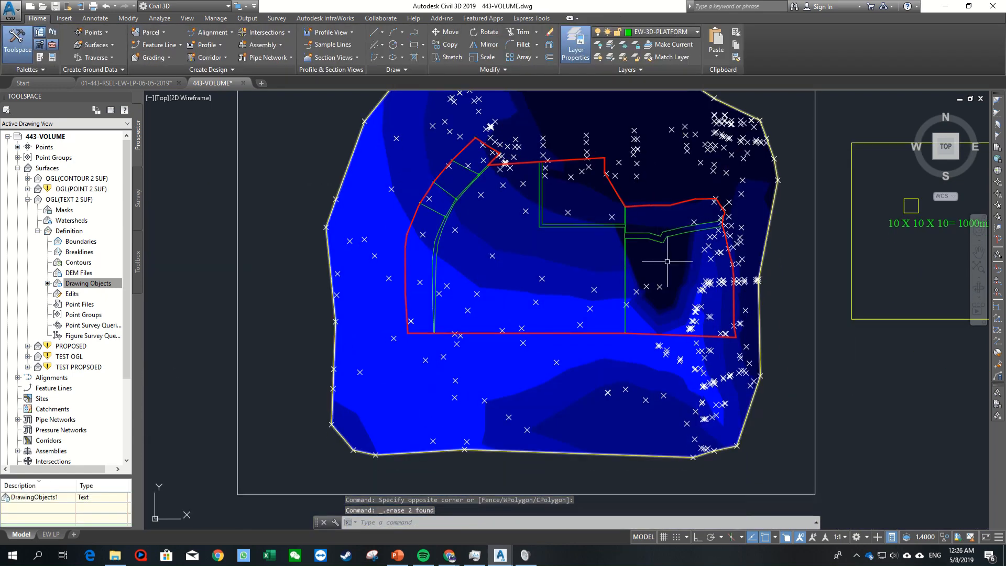
{"action": "scroll", "coordinate": [649, 281], "scroll_direction": "up", "scroll_amount": 6}
{"action": "left_click", "coordinate": [637, 289]}
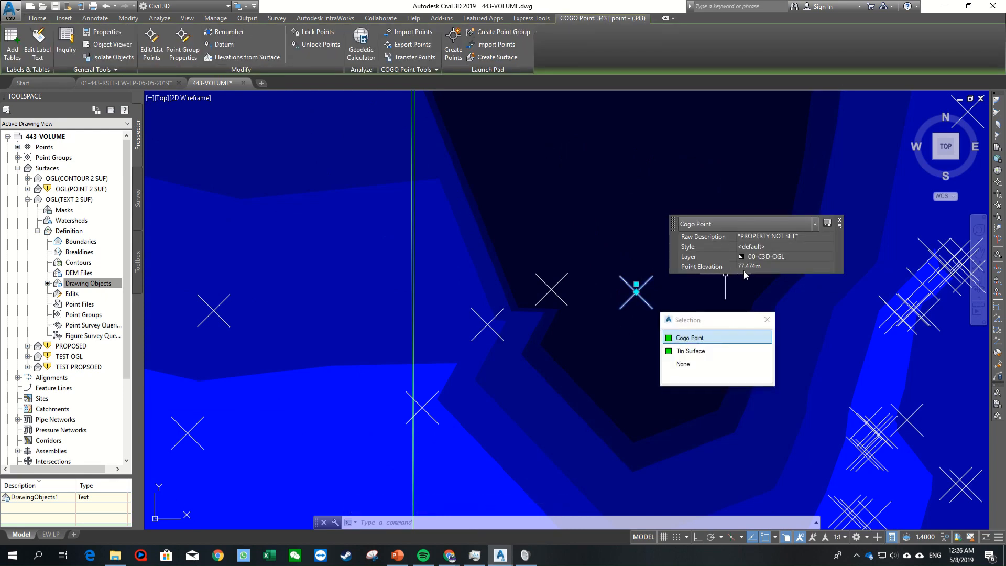
{"action": "key", "text": "Escape"}
{"action": "middle_click_drag", "start_coordinate": [425, 418], "coordinate": [464, 406]}
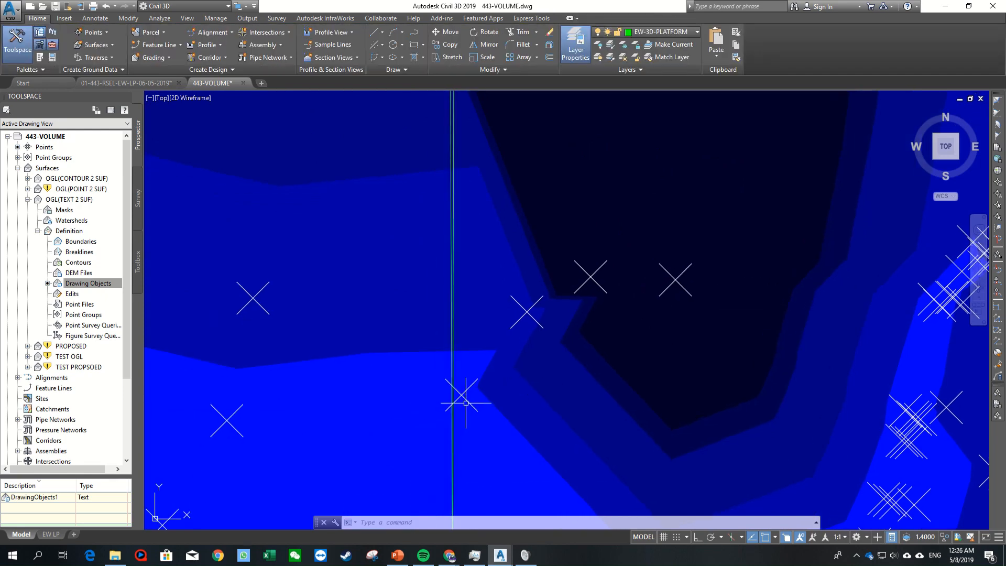
{"action": "left_click", "coordinate": [462, 395]}
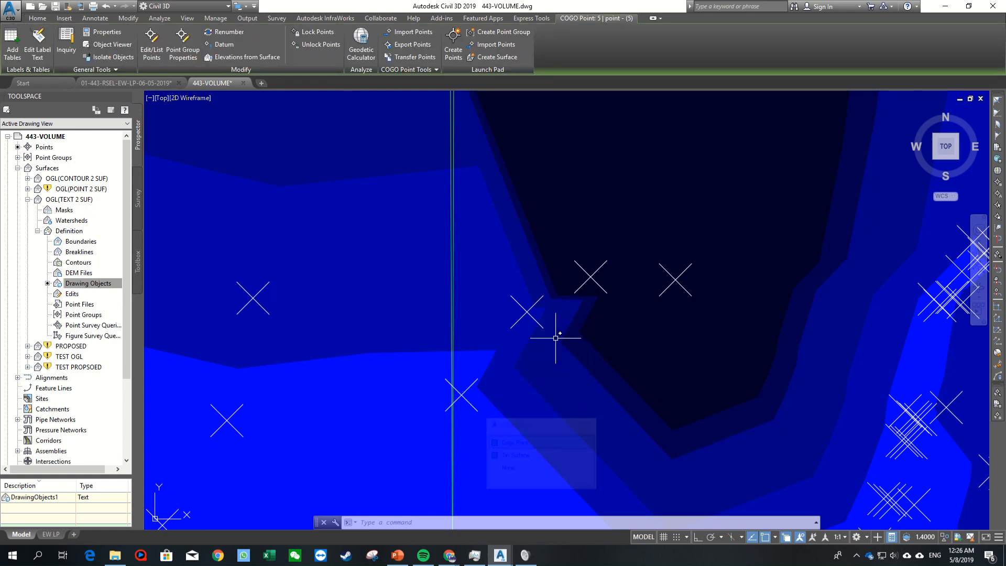
{"action": "left_click", "coordinate": [526, 312]}
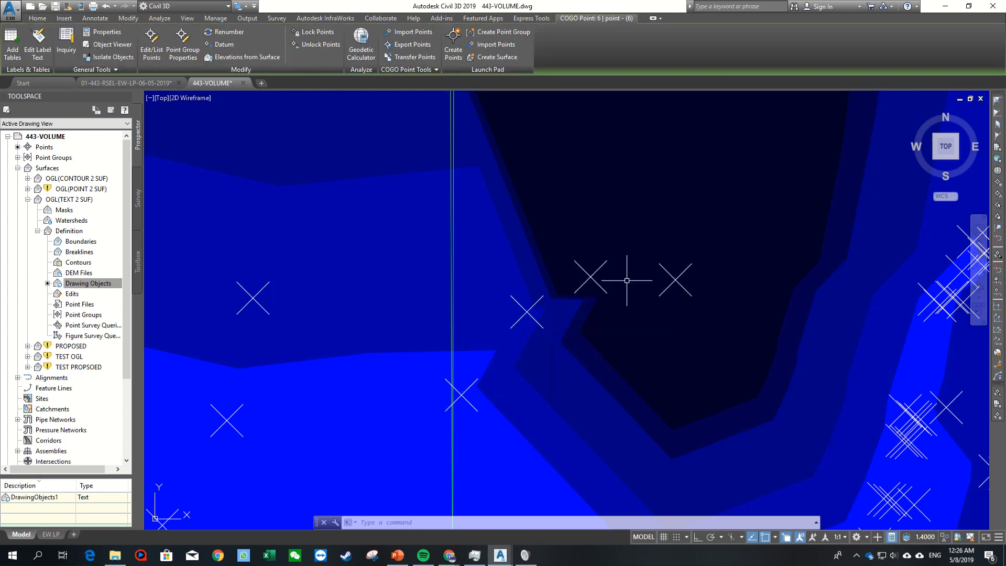
Step: Delete the two COGO points inside the dark low area east of the vertical green line
{"action": "left_click", "coordinate": [590, 275]}
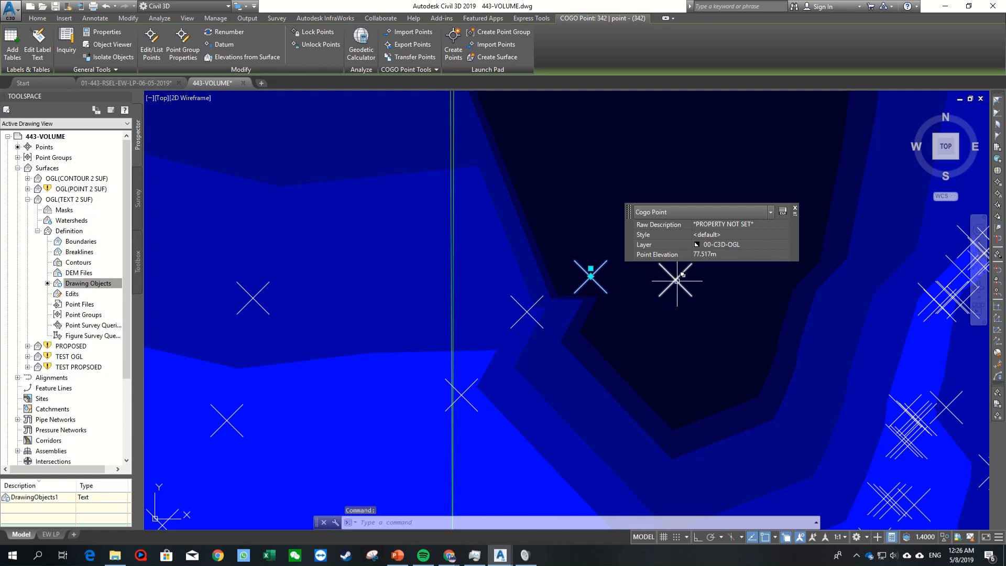
{"action": "left_click", "coordinate": [676, 280]}
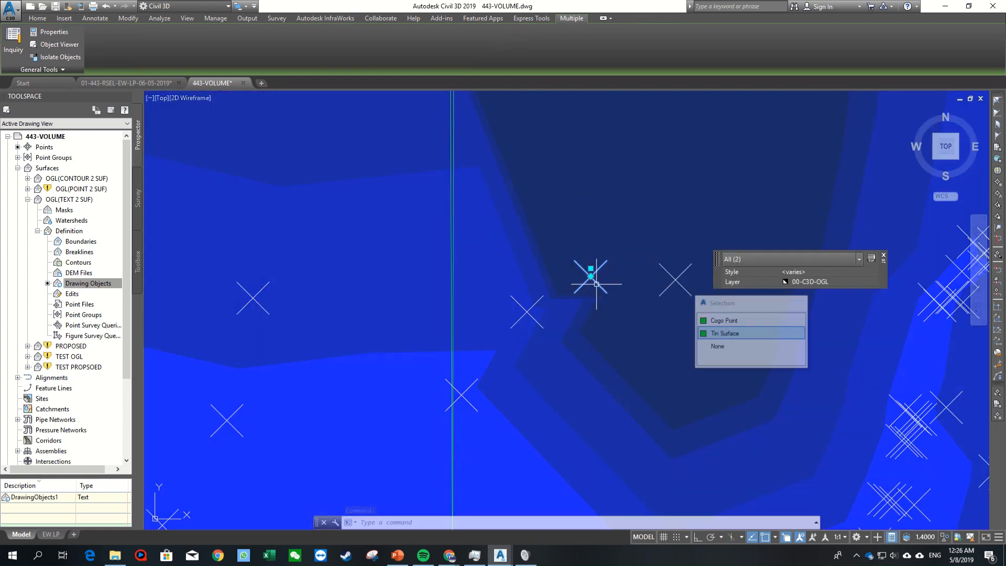
{"action": "key", "text": "Escape"}
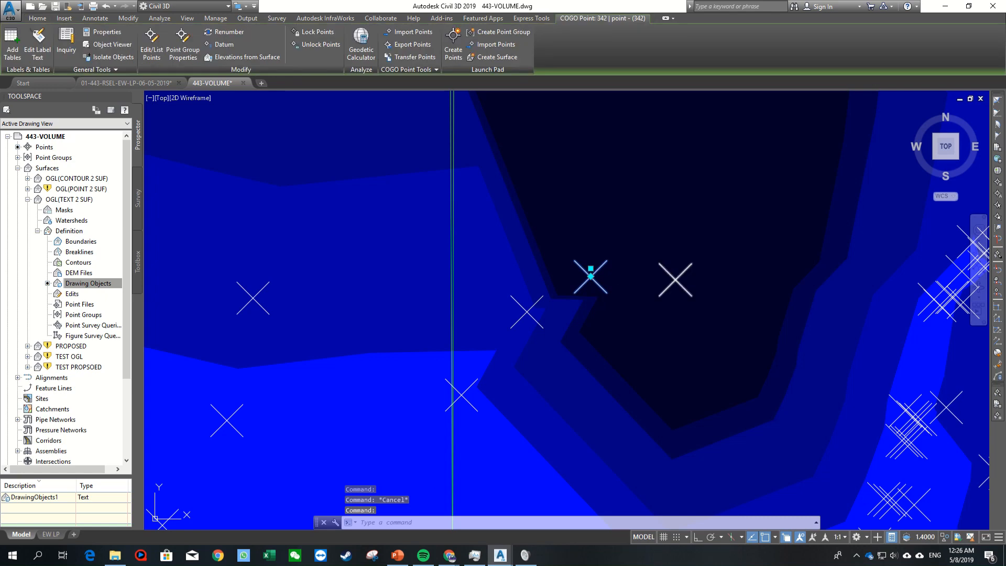
{"action": "key", "text": "Delete"}
{"action": "scroll", "coordinate": [634, 291], "scroll_direction": "down", "scroll_amount": 3}
{"action": "scroll", "coordinate": [633, 291], "scroll_direction": "down", "scroll_amount": 6}
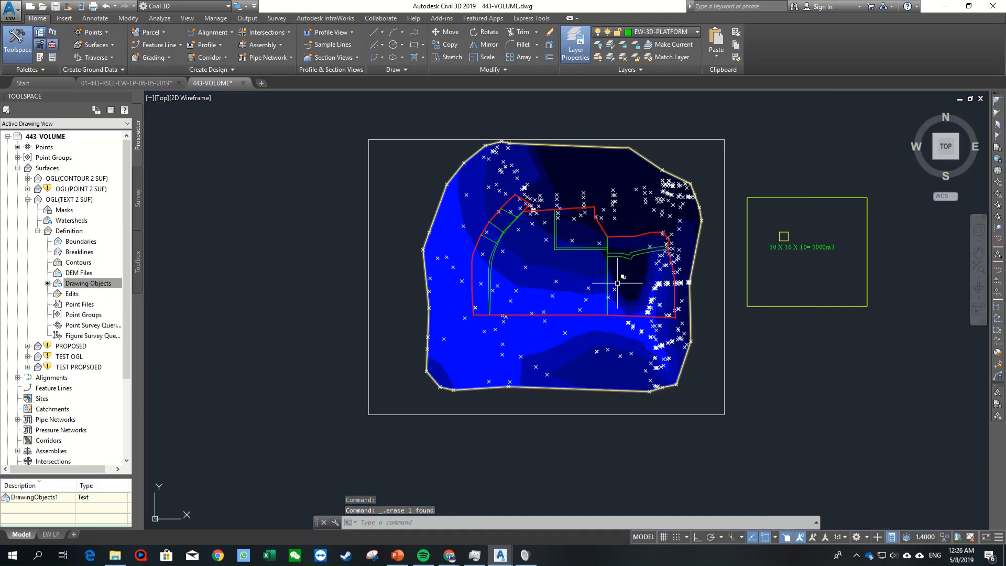
{"action": "middle_click_drag", "start_coordinate": [634, 291], "coordinate": [630, 303]}
{"action": "key", "text": "Escape"}
{"action": "key", "text": "Escape"}
Step: Set the OGL(POINT 2 SUF) surface to rebuild automatically so that it reflects the deleted points
{"action": "scroll", "coordinate": [593, 252], "scroll_direction": "up", "scroll_amount": 4}
{"action": "mouse_move", "coordinate": [593, 251]}
{"action": "middle_mouse_down"}
{"action": "mouse_move", "coordinate": [580, 265]}
{"action": "mouse_move", "coordinate": [571, 322]}
{"action": "middle_mouse_up"}
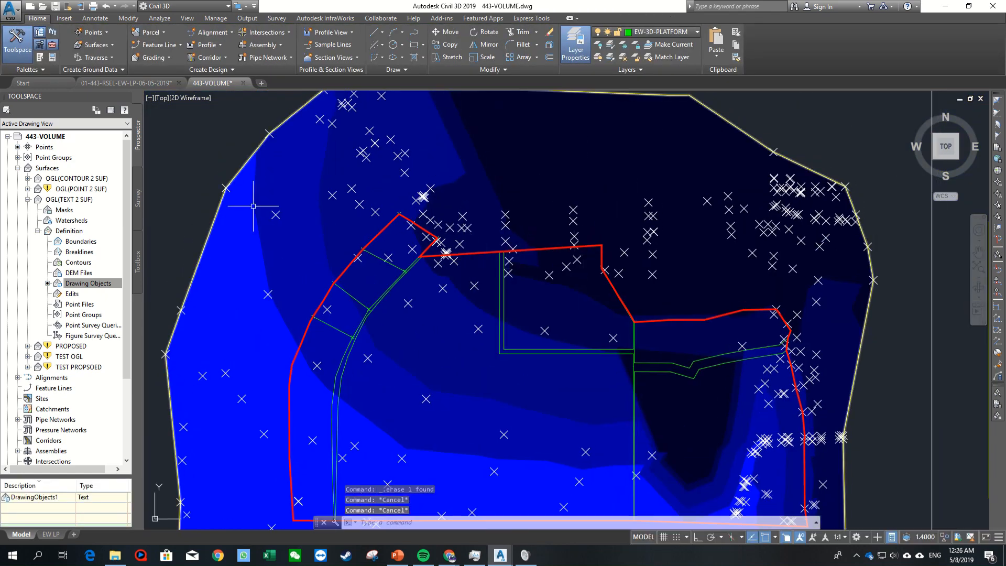
{"action": "middle_click_drag", "start_coordinate": [600, 140], "coordinate": [601, 164]}
{"action": "scroll", "coordinate": [654, 227], "scroll_direction": "down", "scroll_amount": 5}
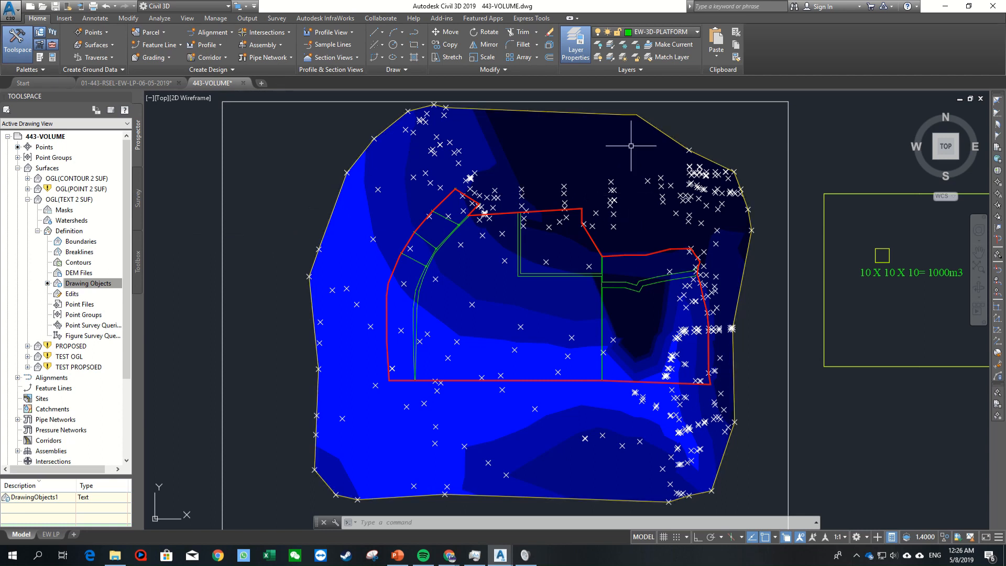
{"action": "left_click", "coordinate": [64, 189]}
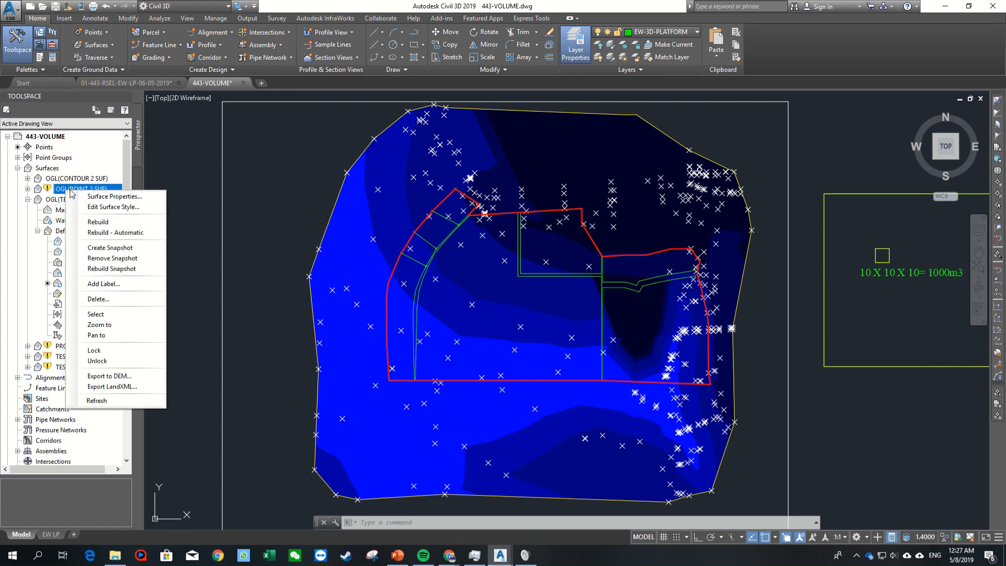
{"action": "left_click", "coordinate": [105, 222]}
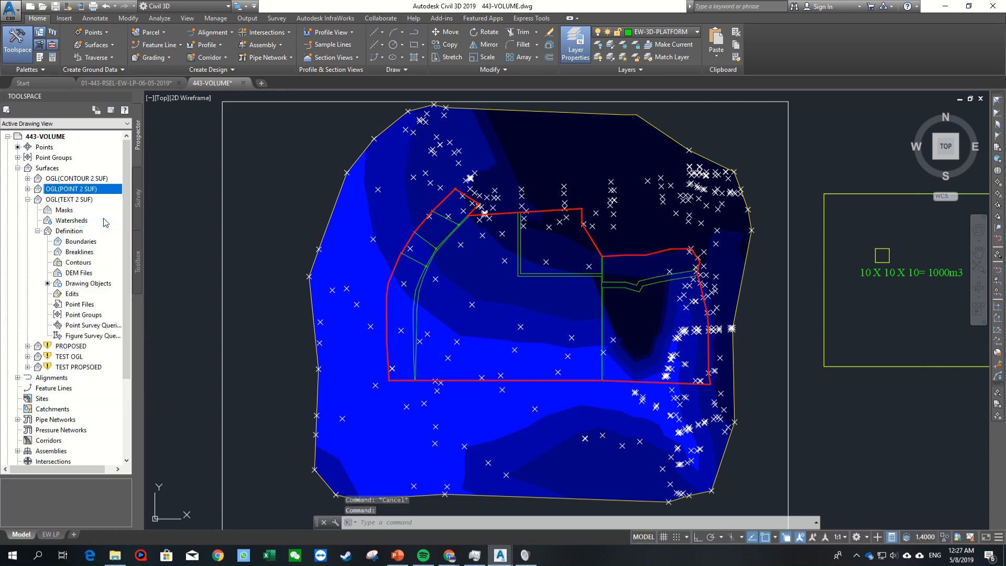
{"action": "left_click", "coordinate": [27, 189]}
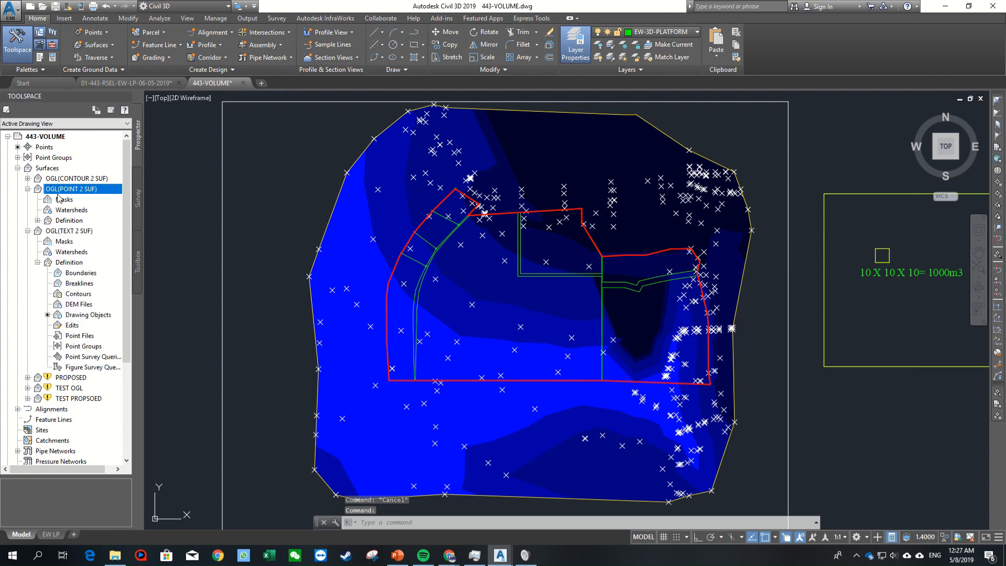
{"action": "right_click", "coordinate": [51, 190]}
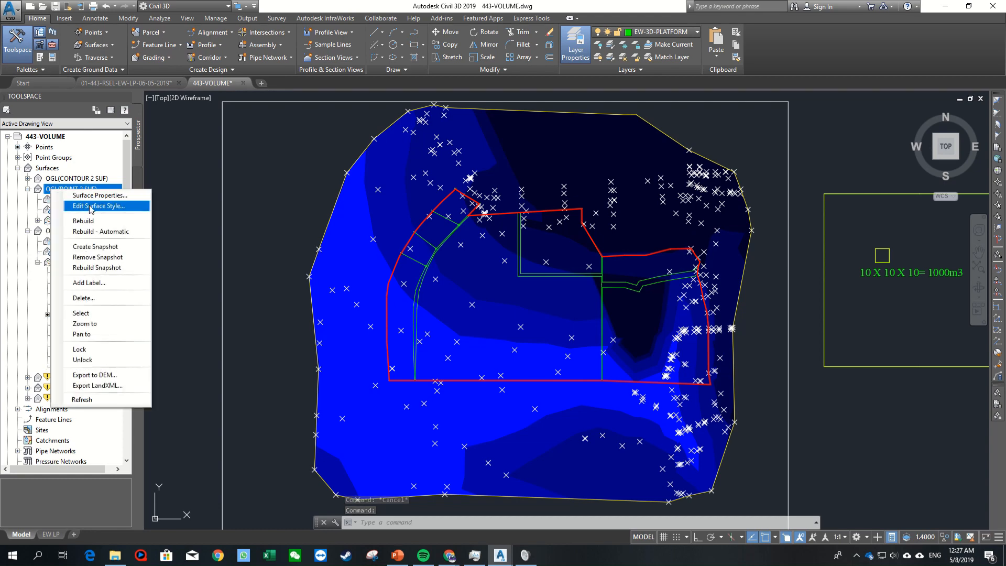
{"action": "left_click", "coordinate": [96, 231]}
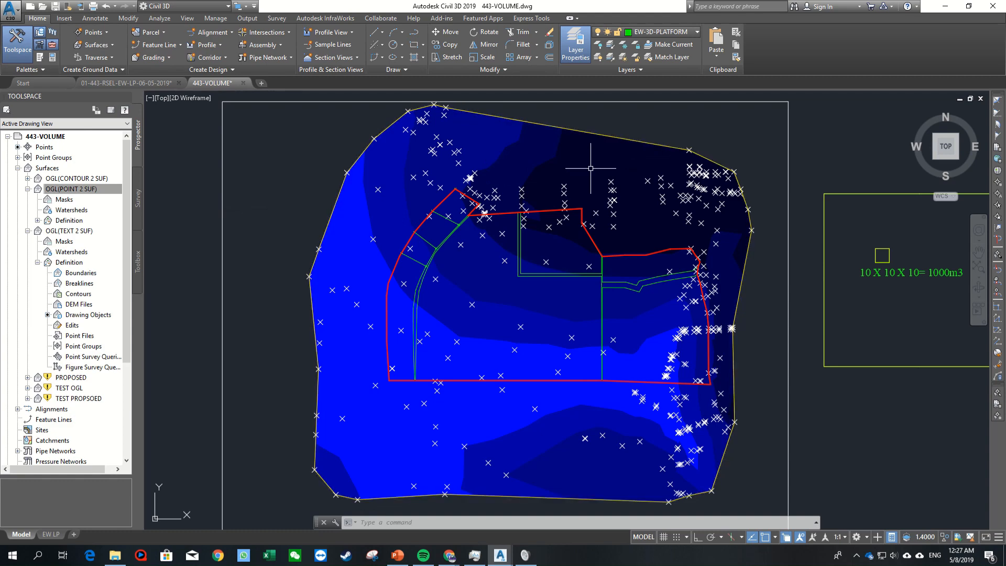
Step: Examine the rebuilt OGL(POINT 2 SUF) surface in the Object Viewer by orbiting it in 3D
{"action": "middle_click_drag", "start_coordinate": [588, 168], "coordinate": [587, 201]}
{"action": "middle_click_drag", "start_coordinate": [656, 289], "coordinate": [648, 263]}
{"action": "left_click", "coordinate": [655, 154]}
{"action": "right_click", "coordinate": [649, 151]}
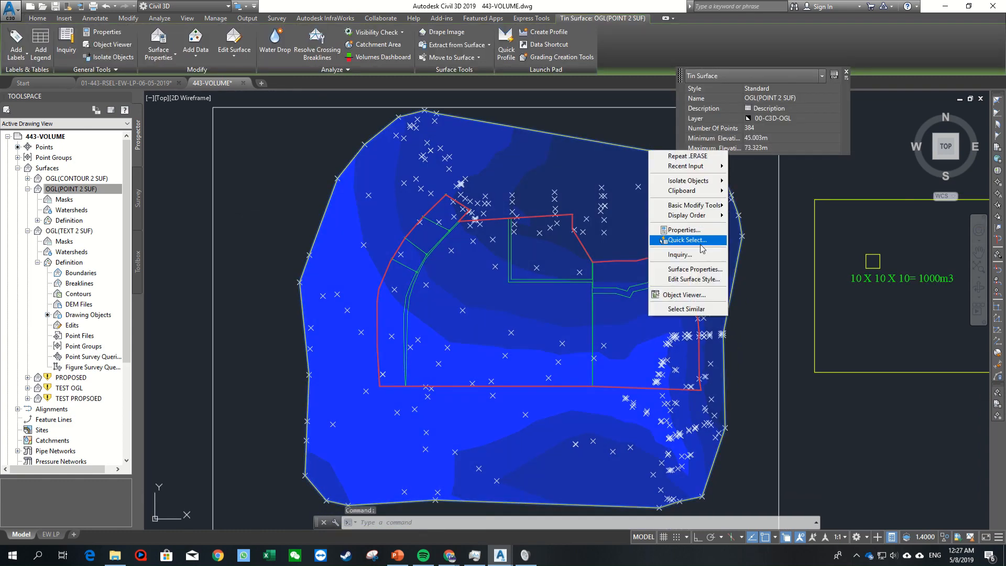
{"action": "left_click", "coordinate": [682, 295]}
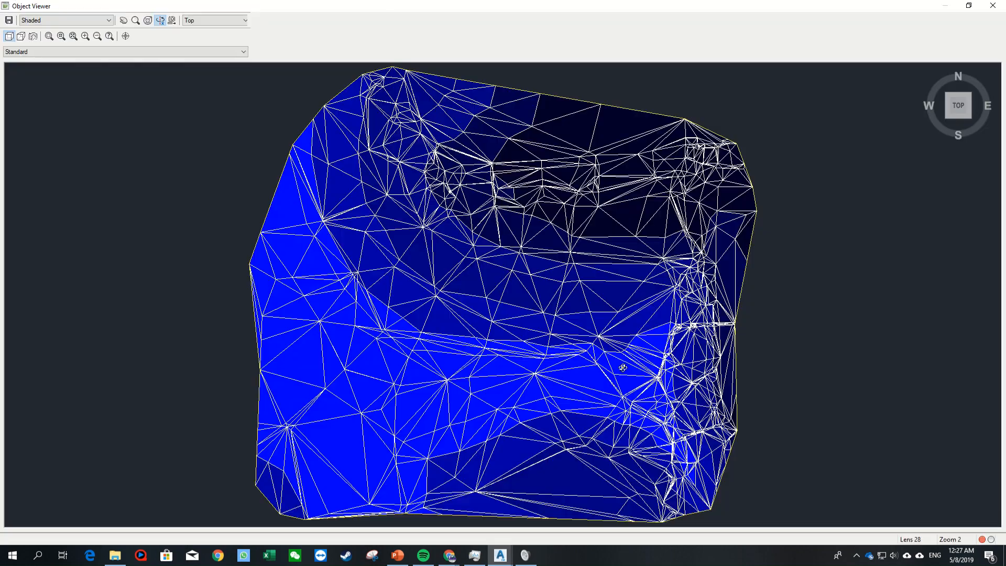
{"action": "mouse_move", "coordinate": [603, 394]}
{"action": "left_mouse_down"}
{"action": "mouse_move", "coordinate": [618, 335]}
{"action": "mouse_move", "coordinate": [512, 382]}
{"action": "mouse_move", "coordinate": [534, 278]}
{"action": "mouse_move", "coordinate": [604, 204]}
{"action": "mouse_move", "coordinate": [507, 272]}
{"action": "mouse_move", "coordinate": [564, 300]}
{"action": "mouse_move", "coordinate": [518, 369]}
{"action": "mouse_move", "coordinate": [465, 312]}
{"action": "mouse_move", "coordinate": [527, 271]}
{"action": "mouse_move", "coordinate": [514, 139]}
{"action": "left_mouse_up"}
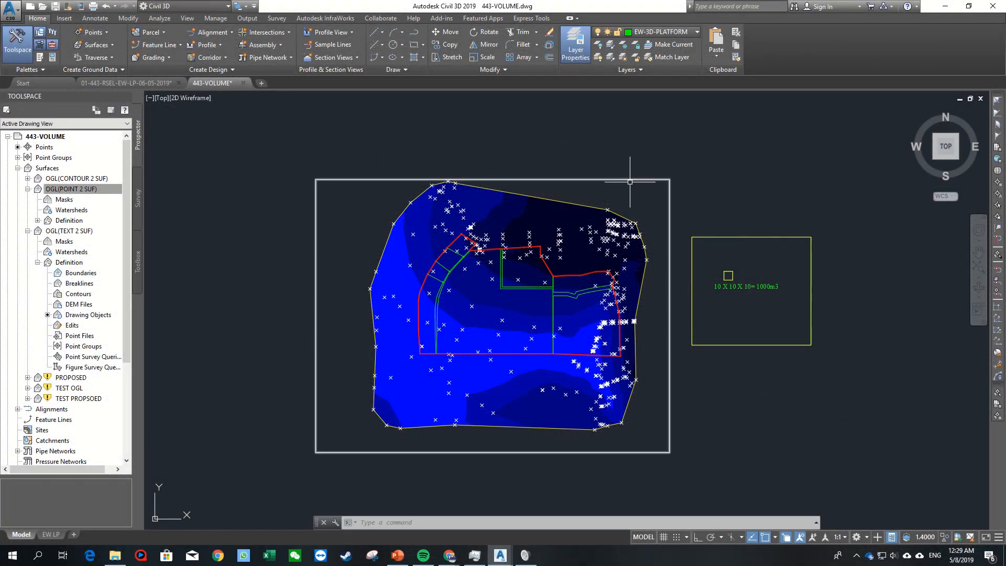
Step: Open the Volumes Dashboard for the earthwork volume calculation
{"action": "scroll", "coordinate": [486, 213], "scroll_direction": "down", "scroll_amount": 3}
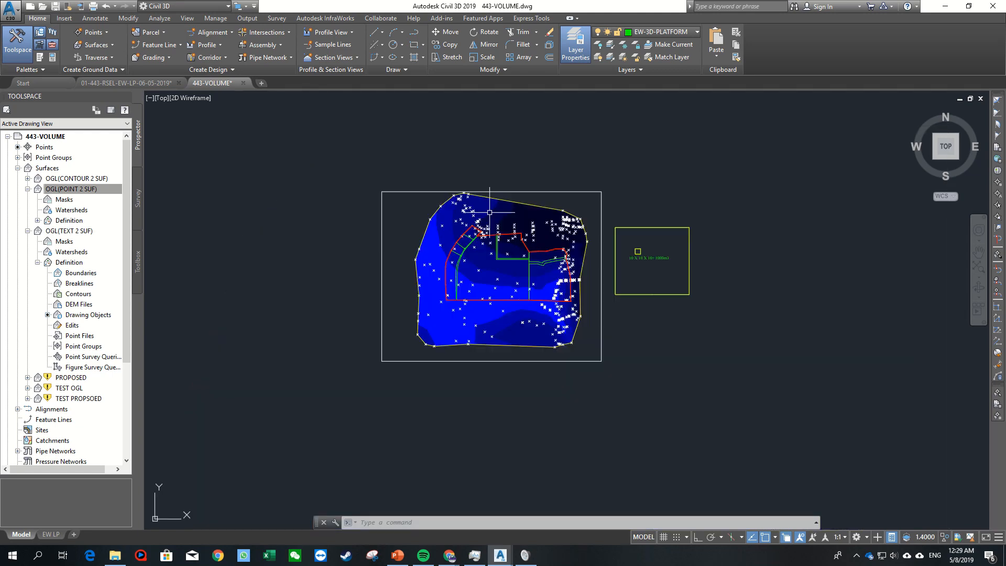
{"action": "scroll", "coordinate": [473, 229], "scroll_direction": "up", "scroll_amount": 3}
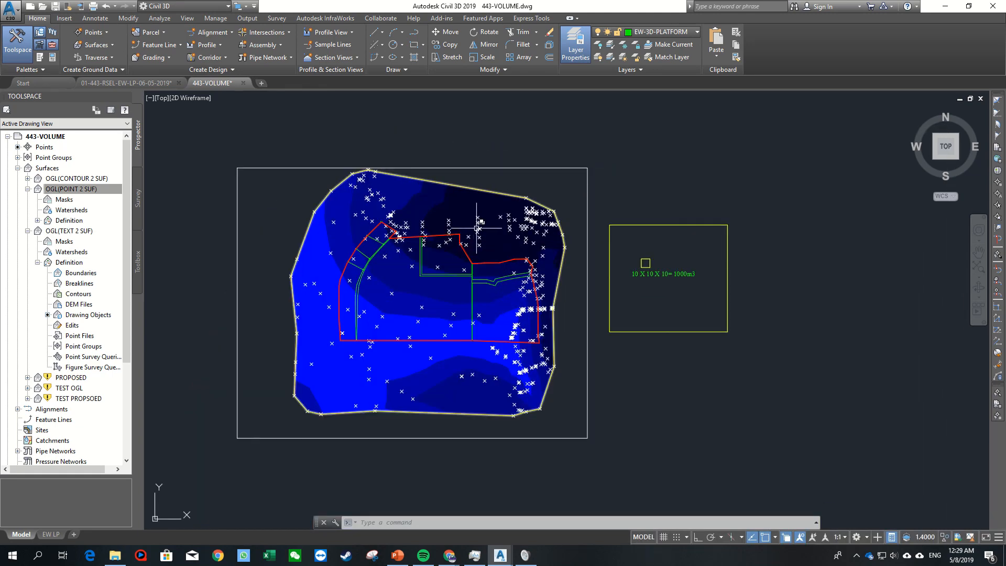
{"action": "middle_click_drag", "start_coordinate": [376, 153], "coordinate": [453, 152]}
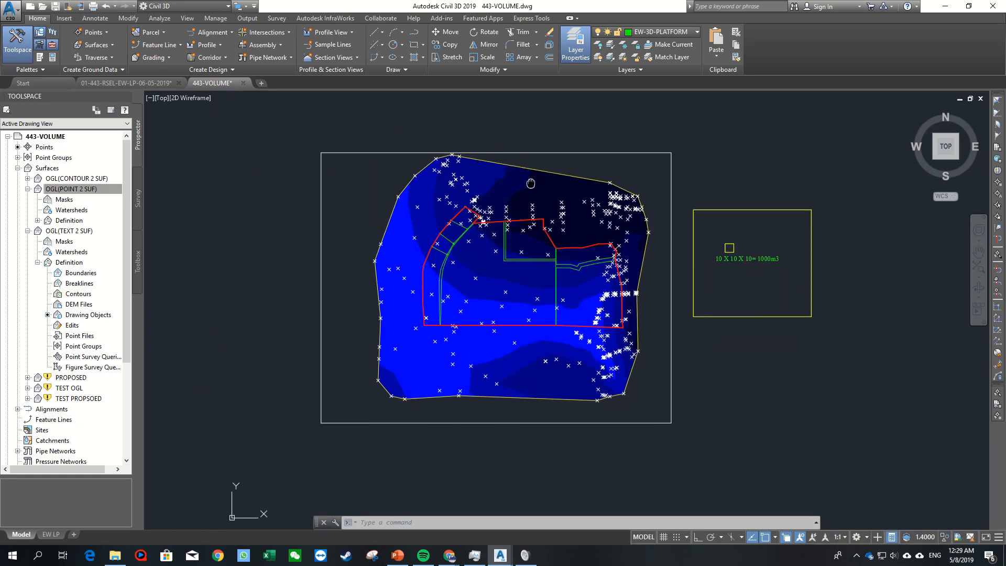
{"action": "left_click", "coordinate": [159, 18]}
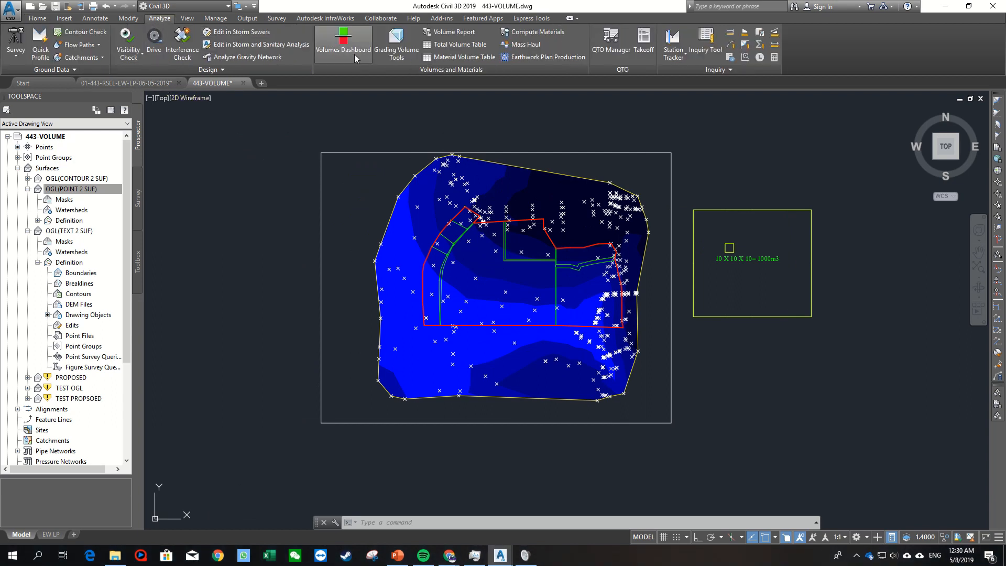
{"action": "left_click", "coordinate": [348, 56]}
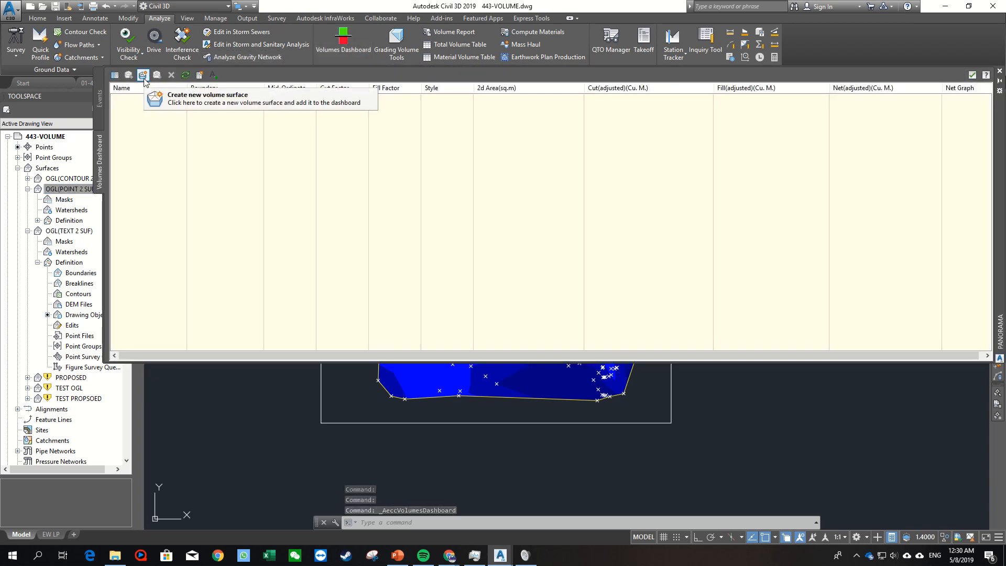
Step: Start a new TIN volume surface and assign it to a newly created layer named 00-C3D-VOLUME
{"action": "left_click", "coordinate": [143, 75]}
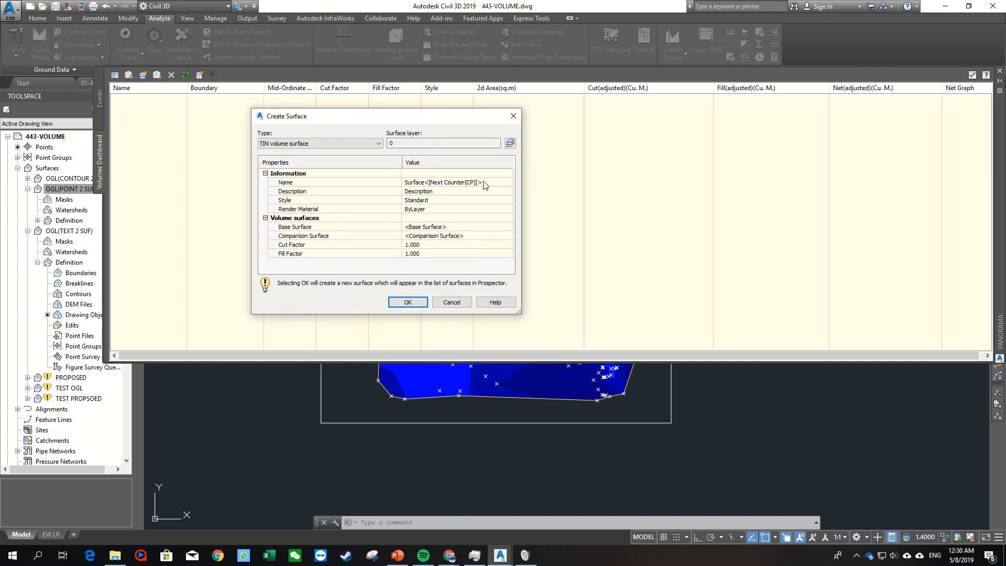
{"action": "left_click", "coordinate": [486, 182]}
{"action": "left_click", "coordinate": [510, 144]}
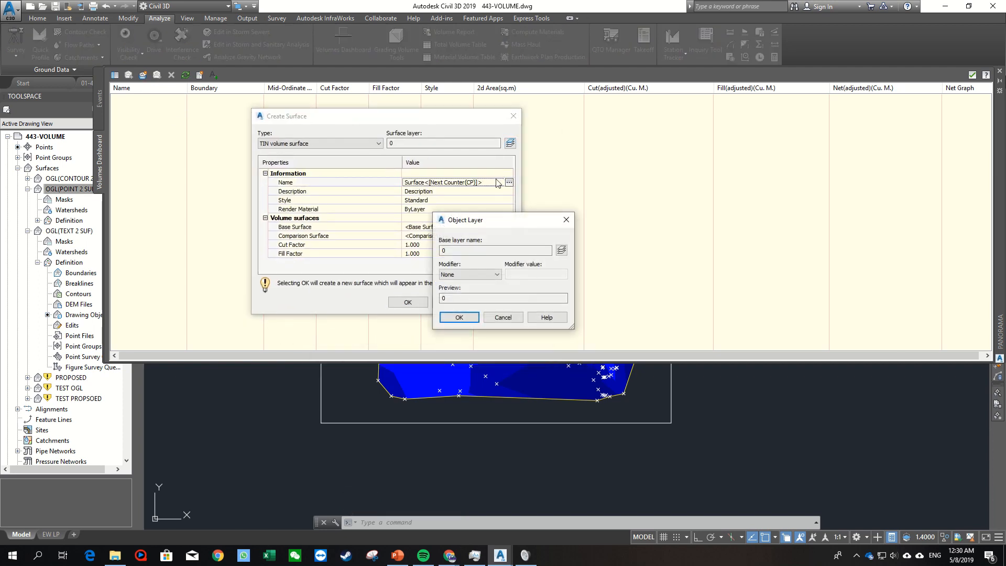
{"action": "left_click", "coordinate": [561, 251]}
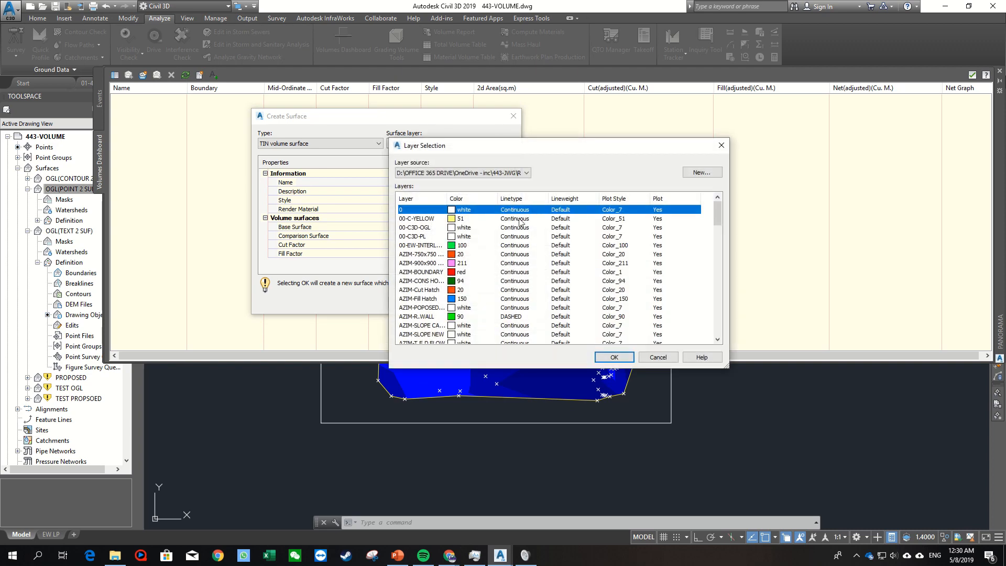
{"action": "left_click", "coordinate": [696, 173]}
{"action": "left_click", "coordinate": [255, 266]}
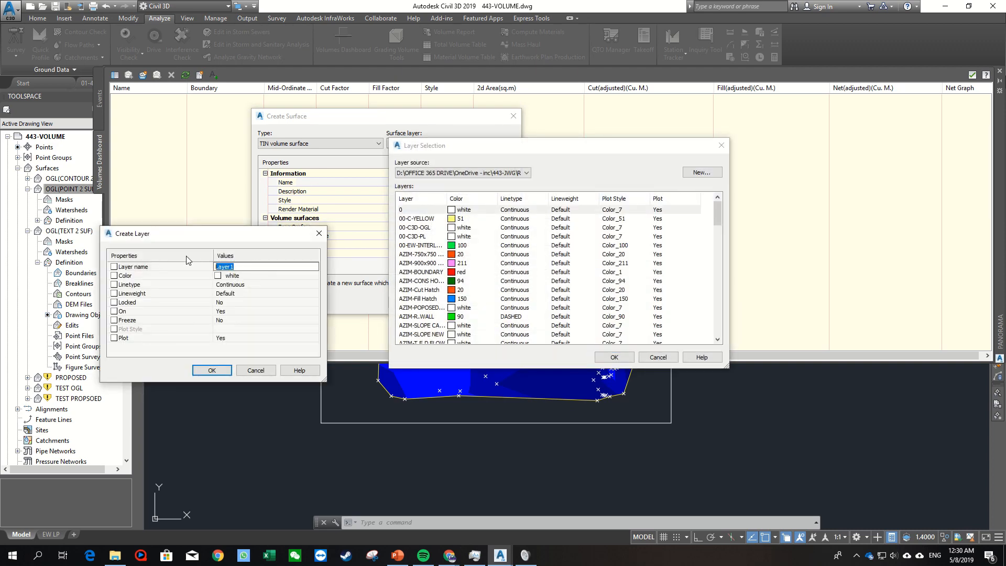
{"action": "type", "text": "00-+"}
{"action": "left_click", "coordinate": [226, 374]}
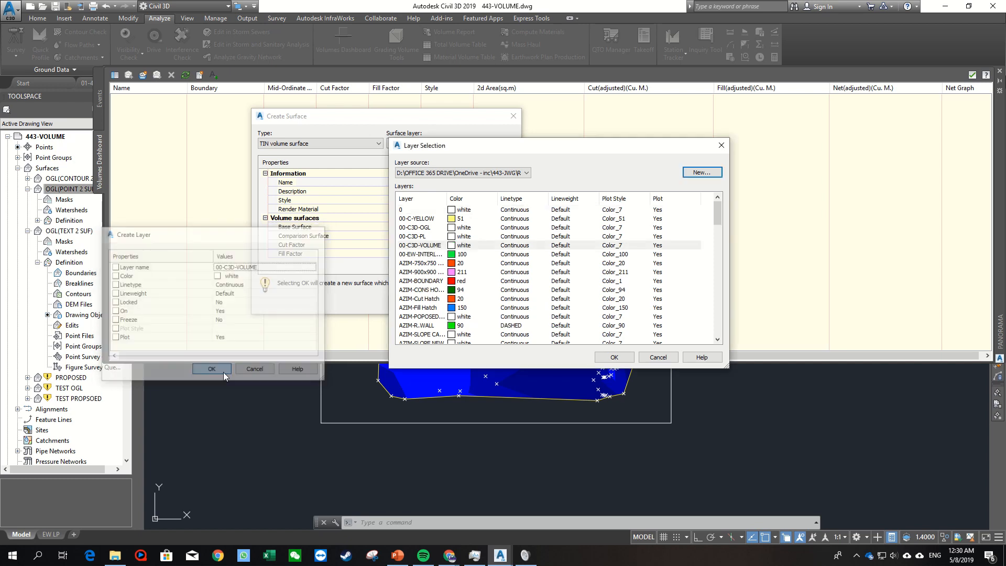
{"action": "left_click", "coordinate": [437, 246]}
{"action": "left_click", "coordinate": [608, 357]}
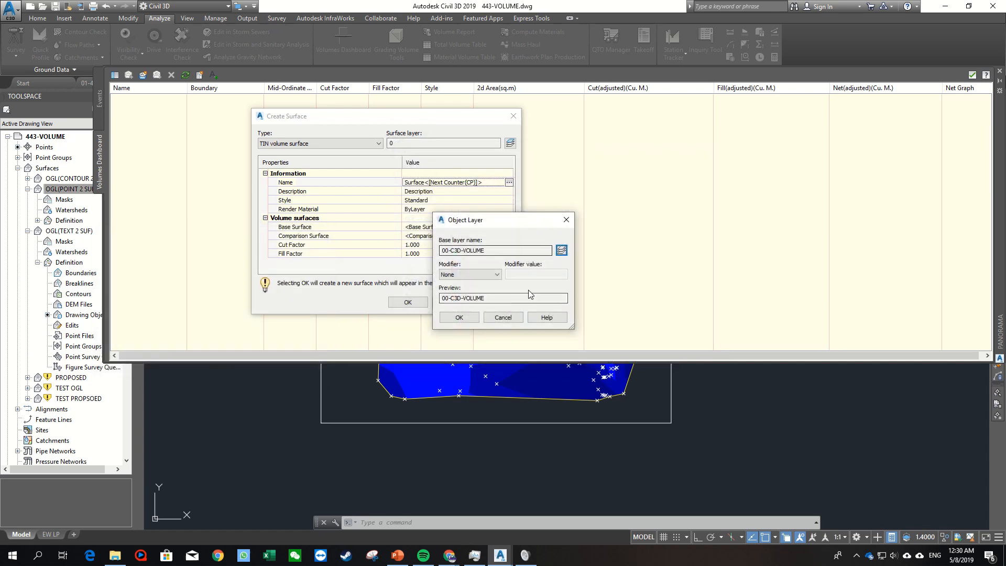
{"action": "left_click", "coordinate": [469, 316]}
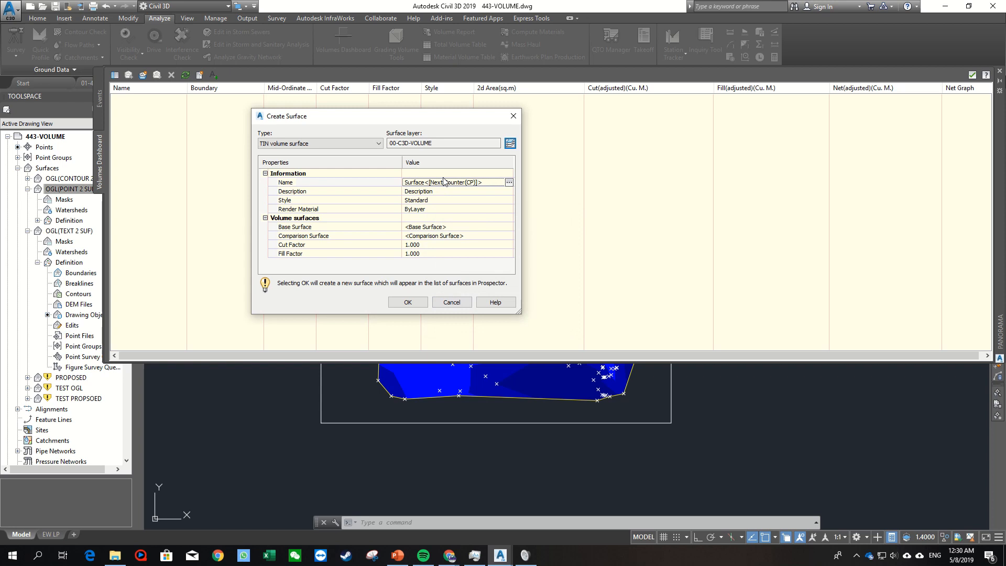
Step: Name the volume surface TEST VOLUME and set its base surface to TEST OGL
{"action": "left_click", "coordinate": [483, 183]}
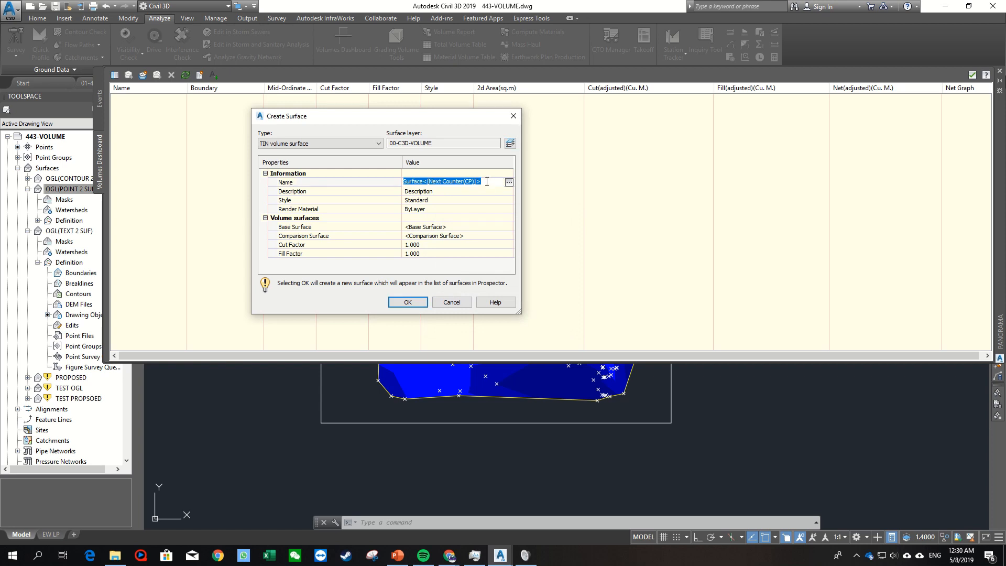
{"action": "type", "text": "TEST VOLUME"}
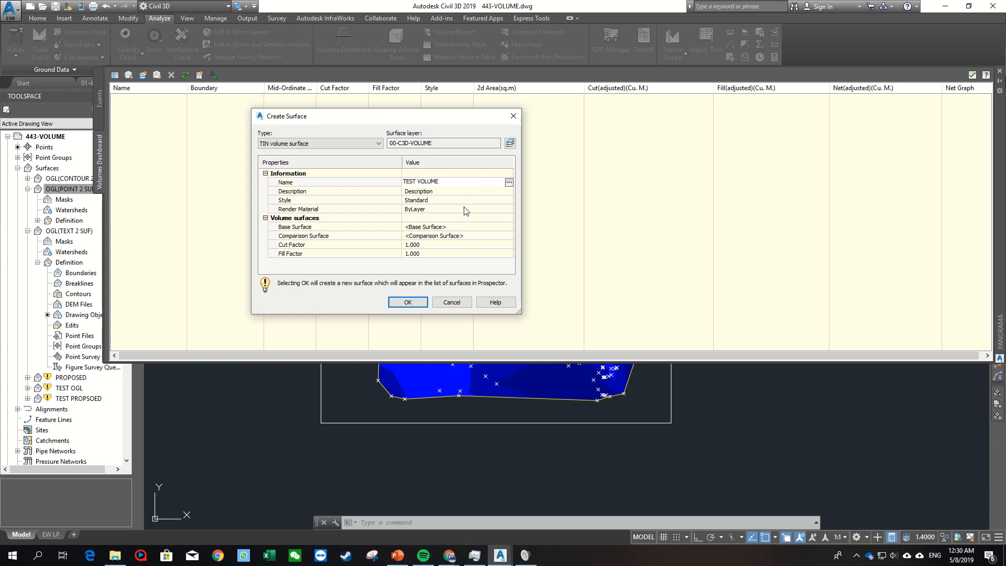
{"action": "key", "text": "Return"}
{"action": "left_click", "coordinate": [460, 226]}
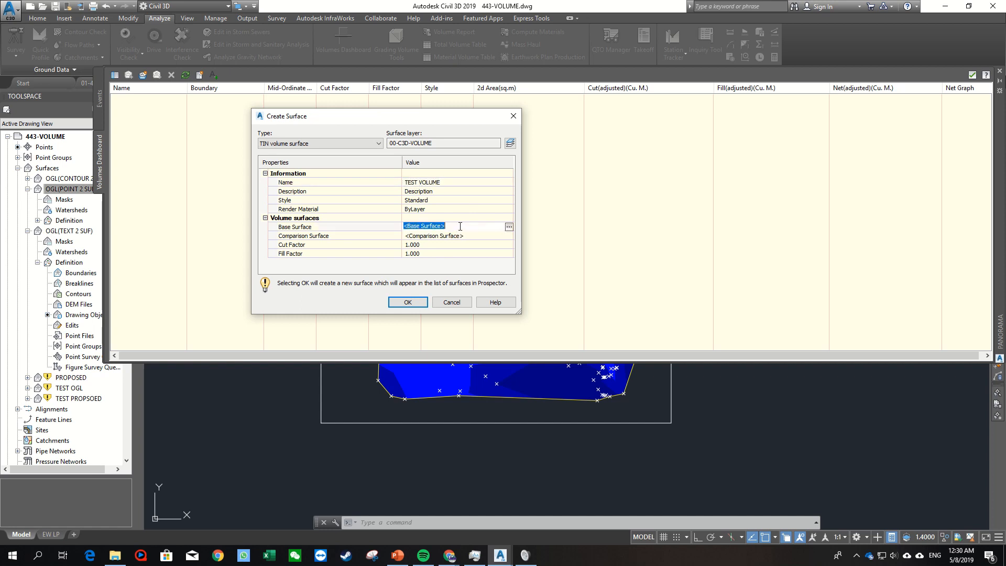
{"action": "left_click", "coordinate": [508, 227]}
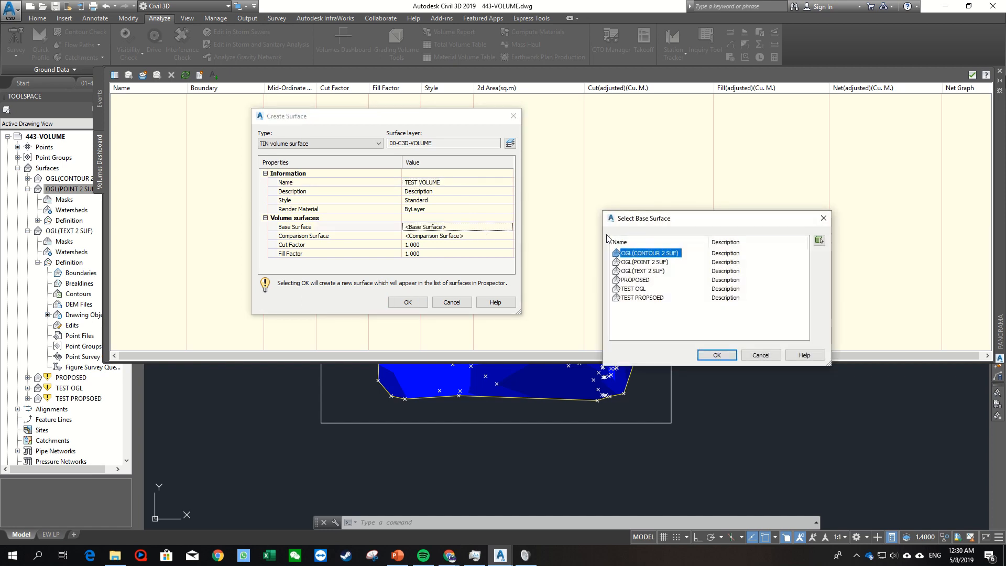
{"action": "left_click", "coordinate": [635, 288]}
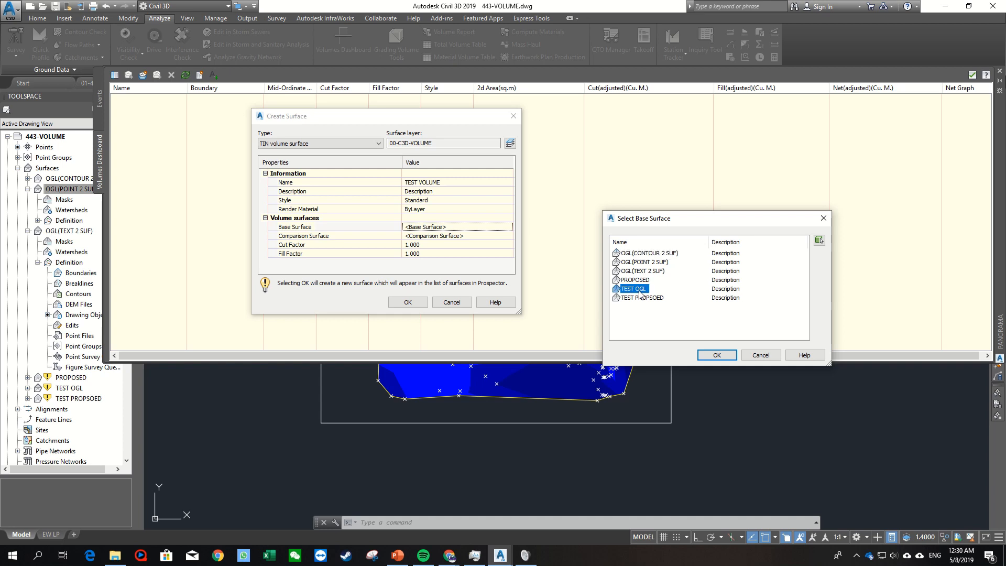
{"action": "left_click", "coordinate": [717, 355]}
Step: Set the comparison surface to TEST PROPSOED and create the volume surface
{"action": "left_click", "coordinate": [471, 237]}
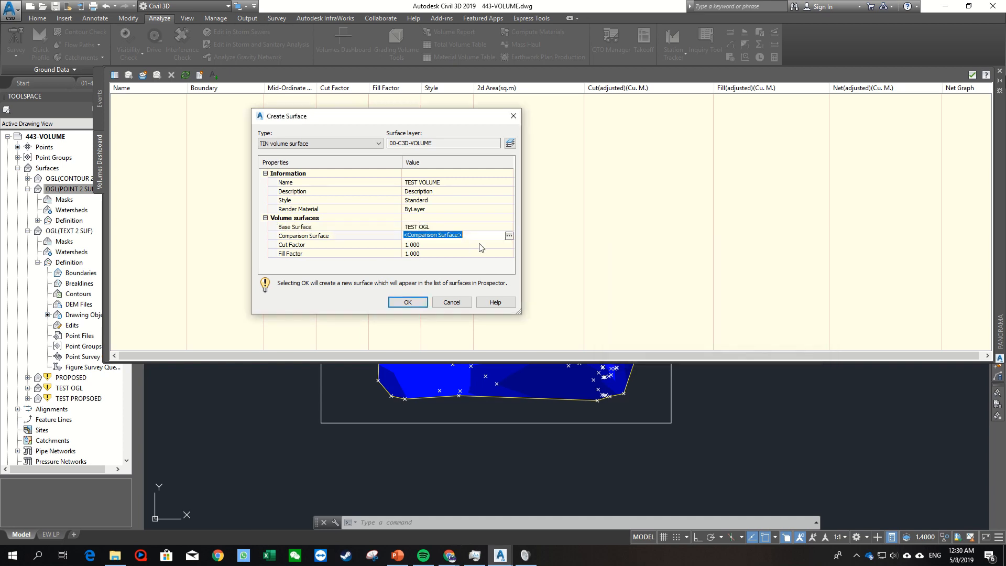
{"action": "left_click", "coordinate": [509, 236]}
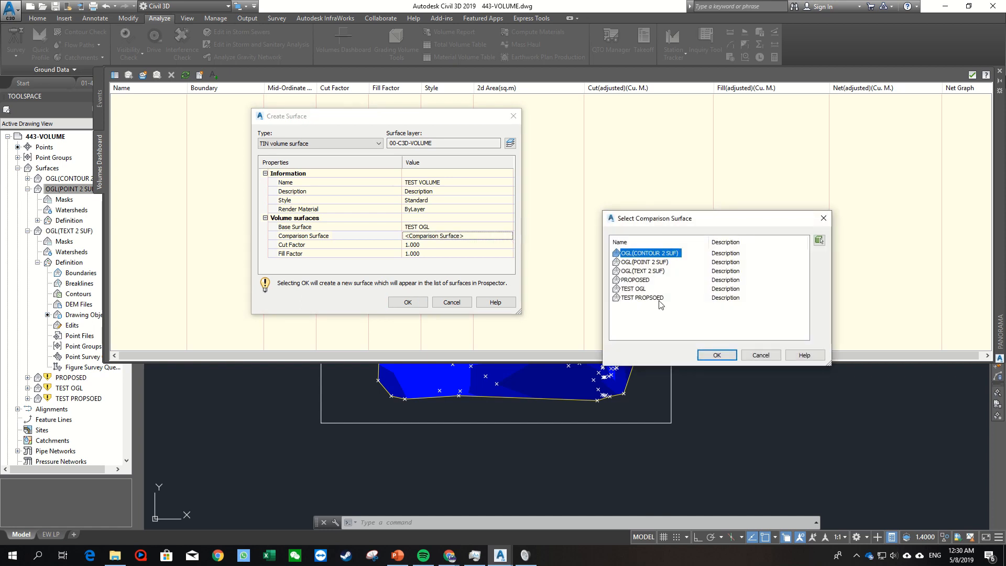
{"action": "left_click", "coordinate": [657, 299]}
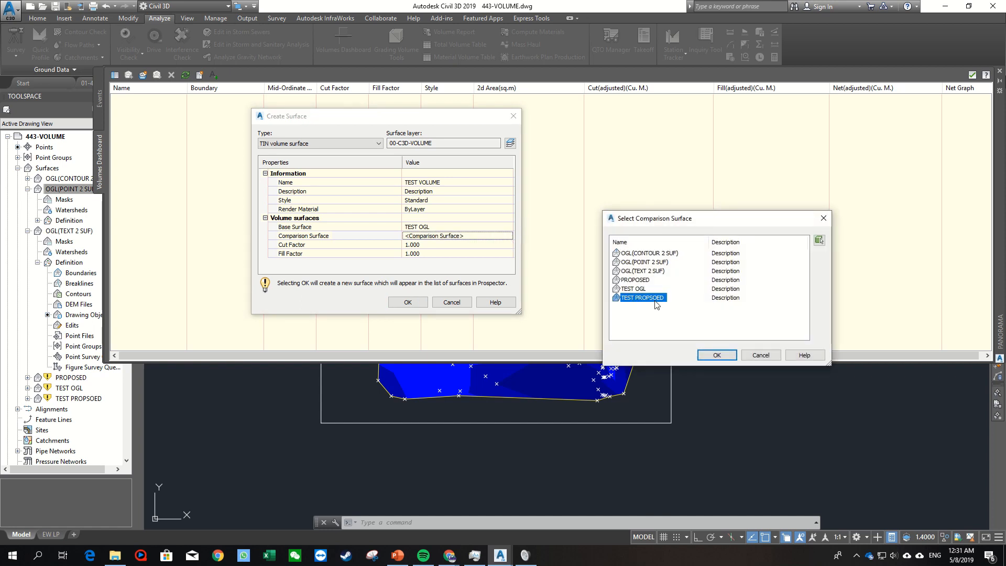
{"action": "left_click", "coordinate": [717, 355]}
{"action": "left_click", "coordinate": [408, 303]}
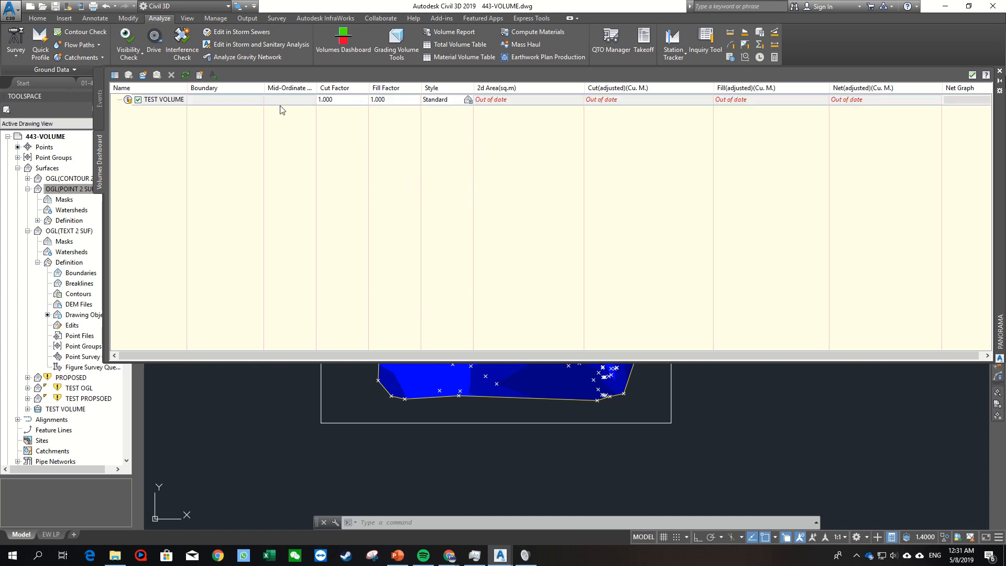
Step: Check the TEST VOLUME entry in the dashboard and locate the 10 X 10 X 10 test square in the drawing
{"action": "left_click", "coordinate": [496, 102]}
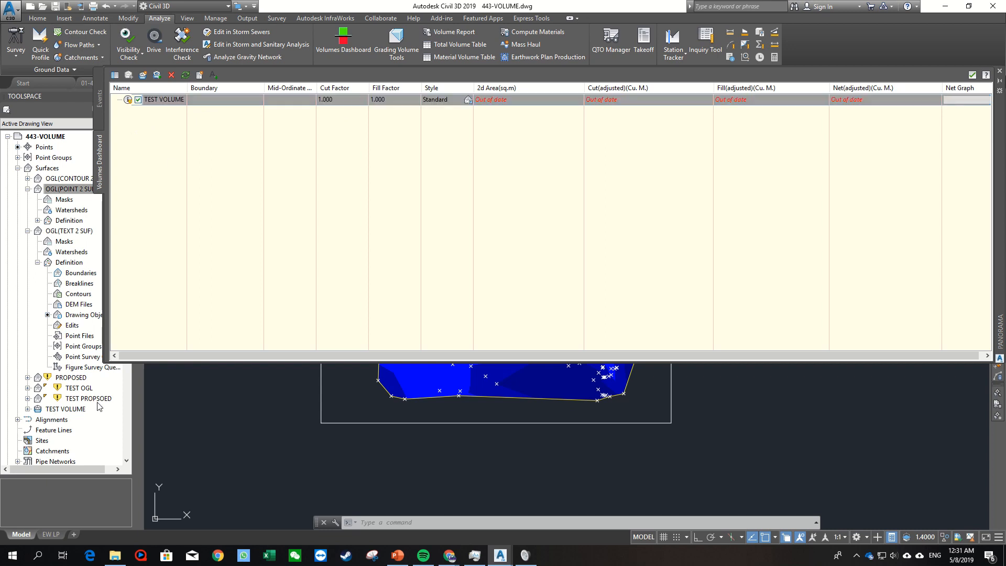
{"action": "left_click", "coordinate": [79, 399]}
{"action": "left_click", "coordinate": [259, 403]}
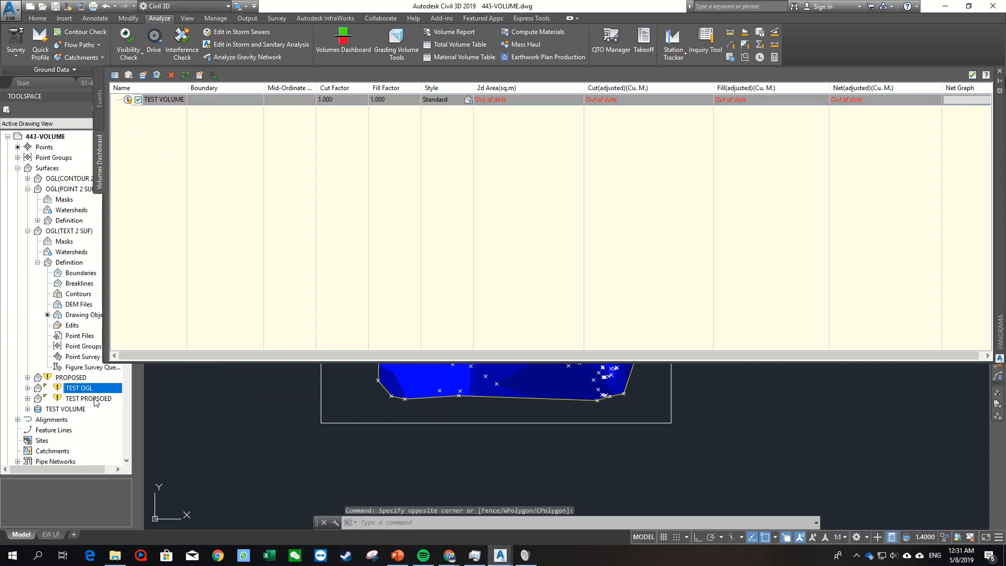
{"action": "scroll", "coordinate": [305, 412], "scroll_direction": "down", "scroll_amount": 5}
{"action": "scroll", "coordinate": [374, 385], "scroll_direction": "up", "scroll_amount": 10}
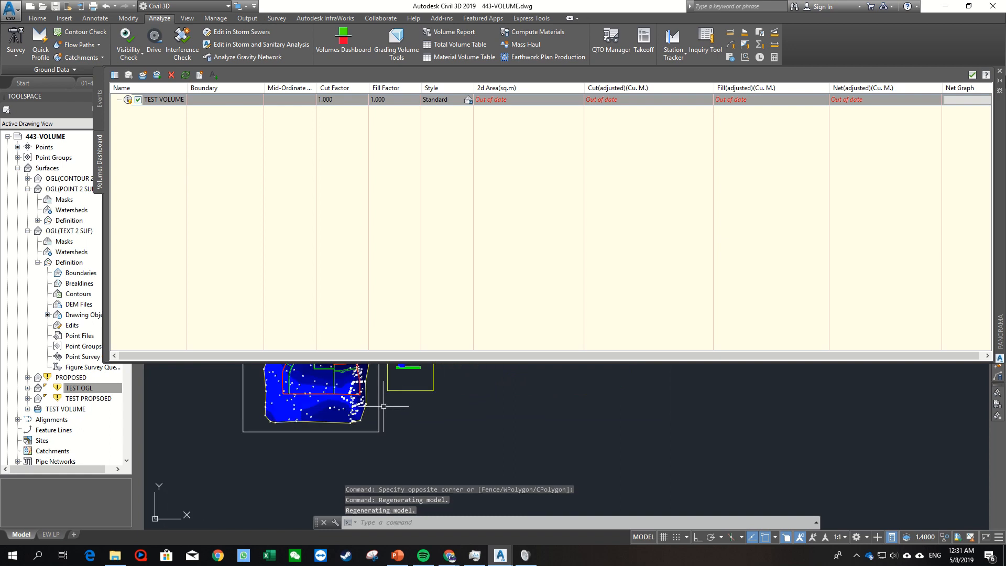
{"action": "scroll", "coordinate": [448, 399], "scroll_direction": "down", "scroll_amount": 3}
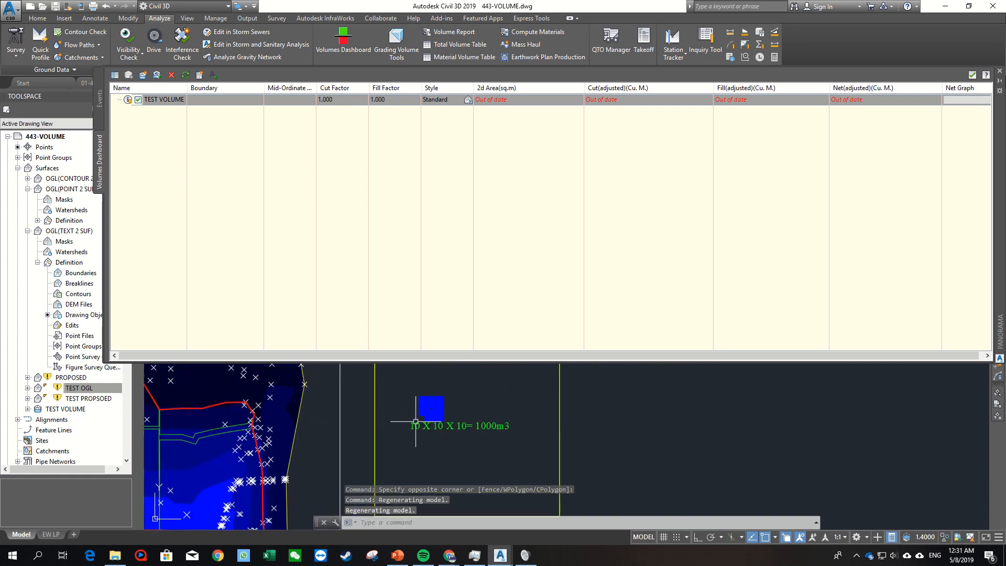
{"action": "scroll", "coordinate": [442, 403], "scroll_direction": "up", "scroll_amount": 4}
{"action": "left_click", "coordinate": [442, 399]}
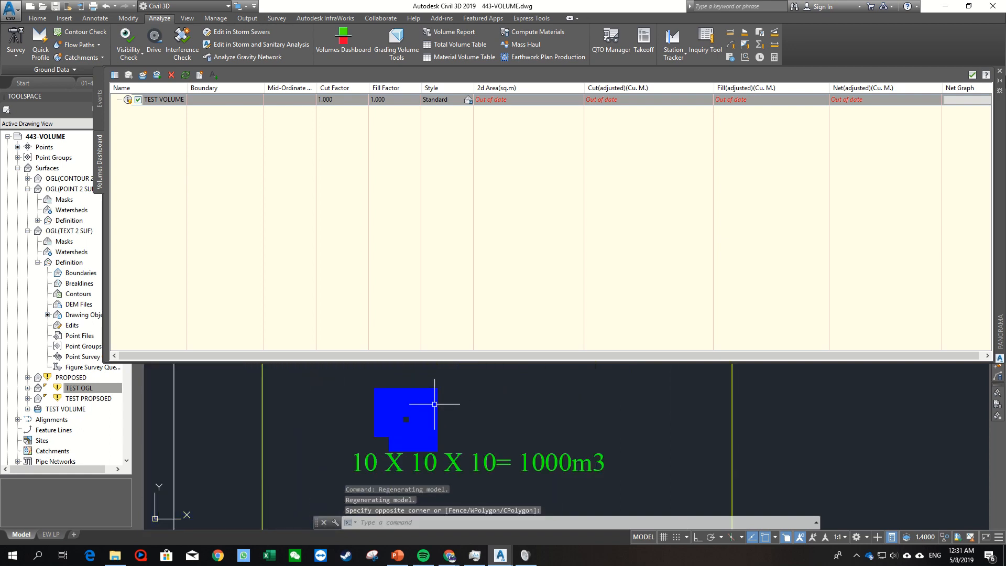
{"action": "left_click", "coordinate": [78, 133]}
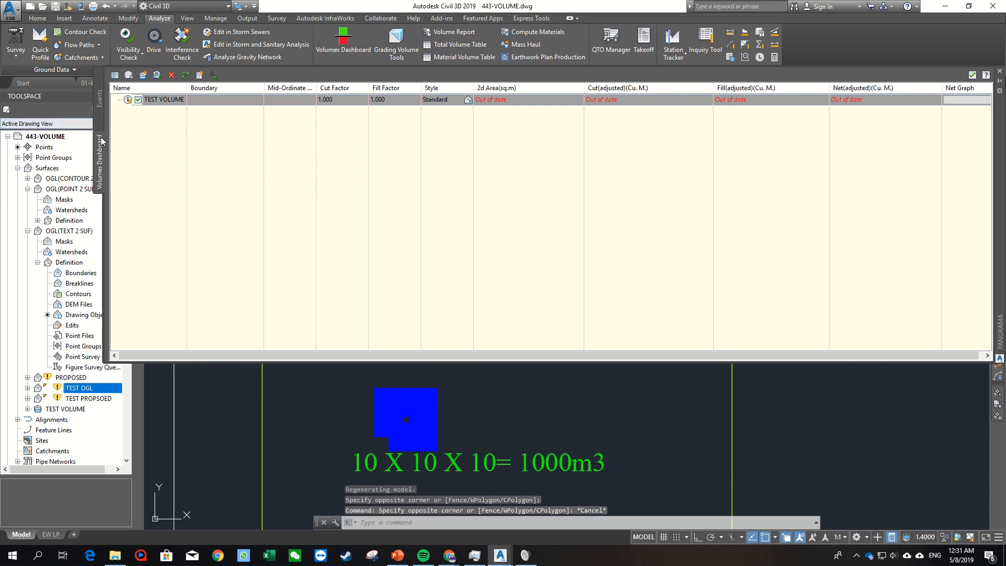
{"action": "left_click", "coordinate": [100, 145]}
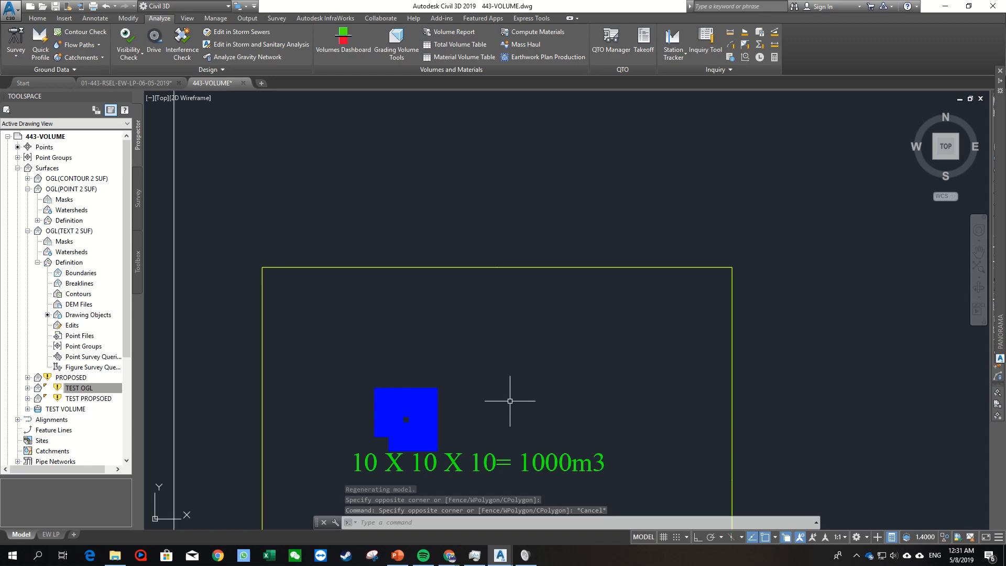
Step: Examine the overlapping surfaces and polyline that make up the 10 X 10 X 10 test square
{"action": "middle_click_drag", "start_coordinate": [510, 401], "coordinate": [487, 253]}
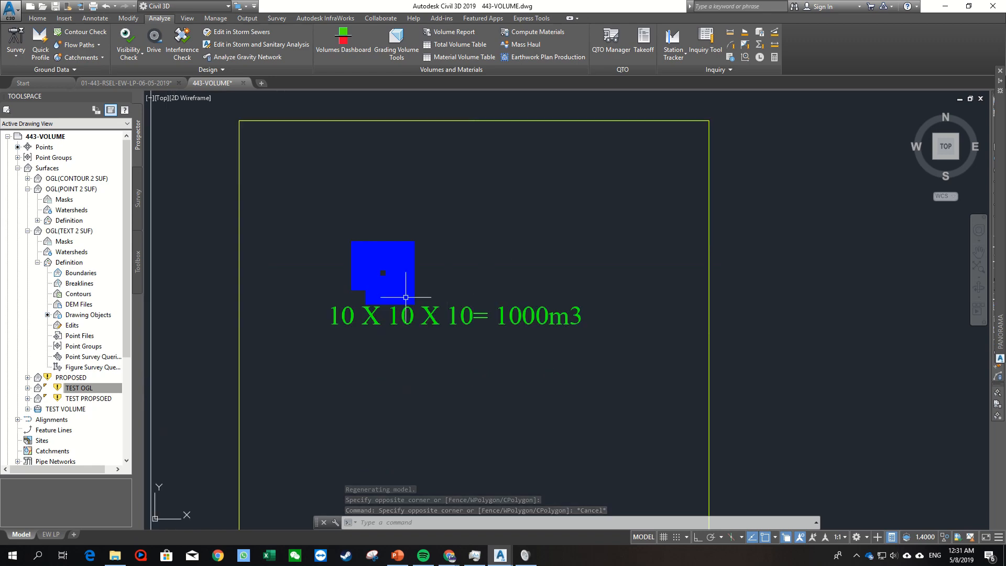
{"action": "scroll", "coordinate": [367, 258], "scroll_direction": "up", "scroll_amount": 5}
{"action": "scroll", "coordinate": [387, 281], "scroll_direction": "down", "scroll_amount": 5}
{"action": "scroll", "coordinate": [388, 281], "scroll_direction": "up", "scroll_amount": 2}
{"action": "left_click", "coordinate": [496, 303]}
{"action": "left_click", "coordinate": [496, 303]}
{"action": "key", "text": "Escape"}
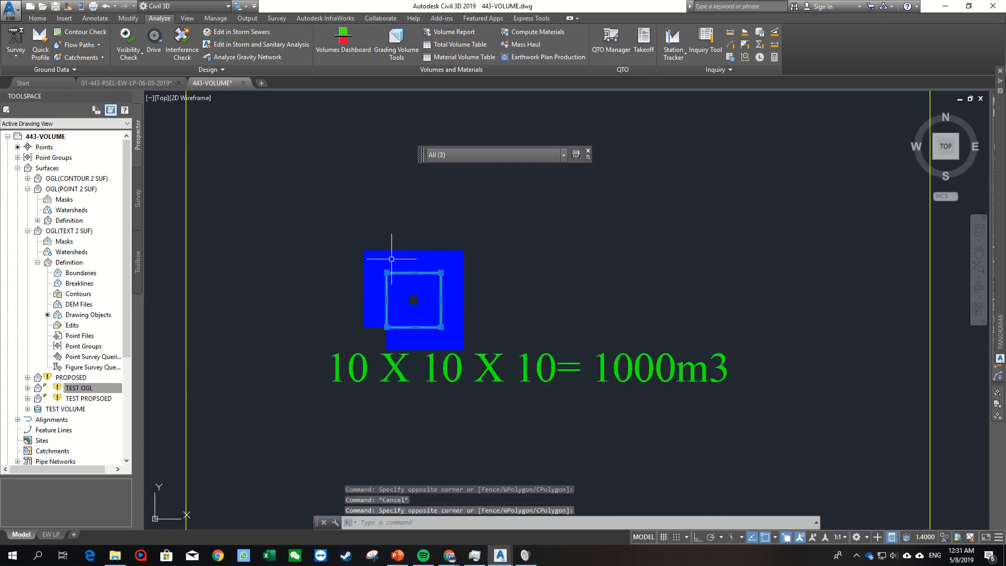
{"action": "scroll", "coordinate": [405, 299], "scroll_direction": "down", "scroll_amount": 6}
{"action": "scroll", "coordinate": [388, 279], "scroll_direction": "up", "scroll_amount": 4}
{"action": "left_click", "coordinate": [415, 279]}
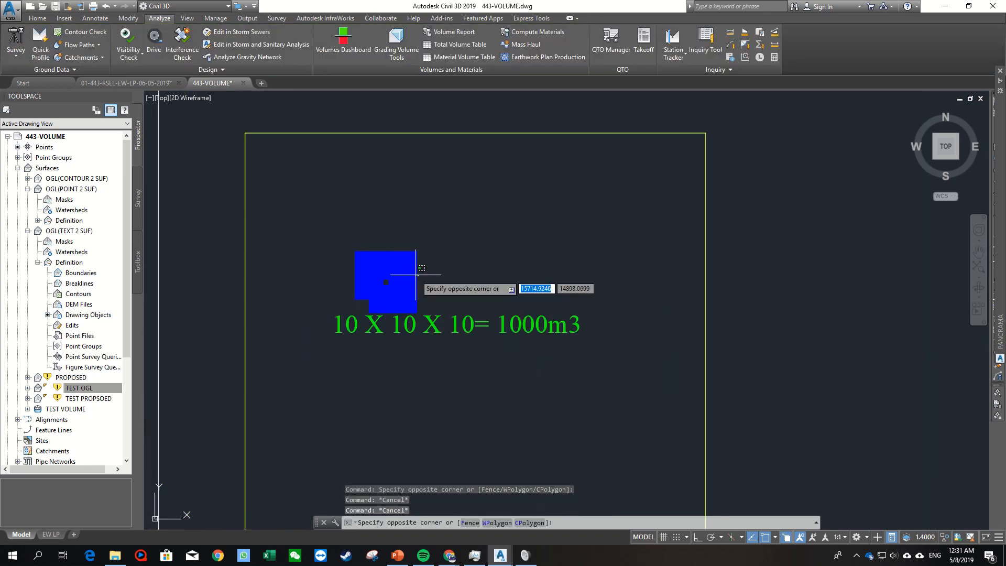
{"action": "key", "text": "Escape"}
{"action": "left_click", "coordinate": [404, 281]}
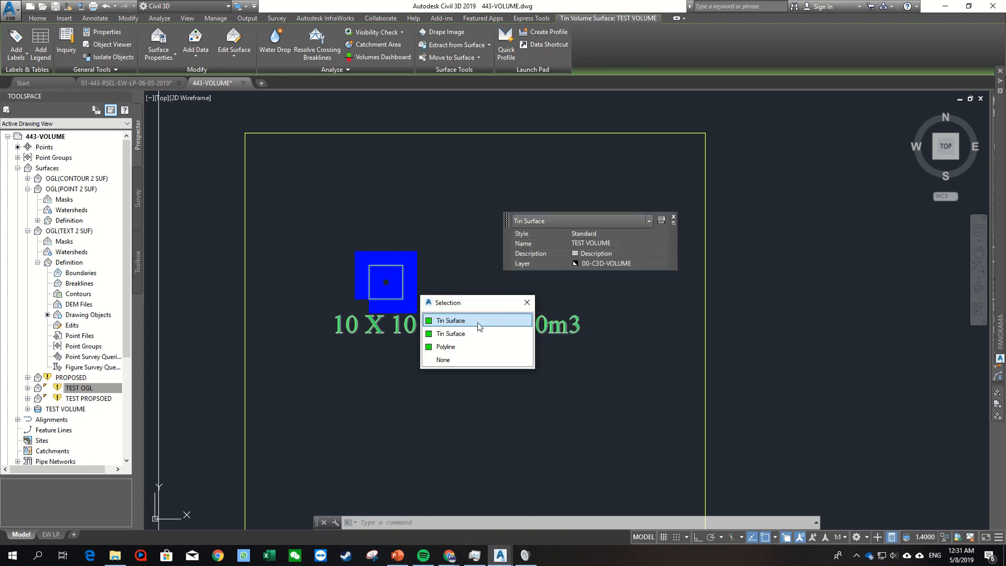
{"action": "key", "text": "Escape"}
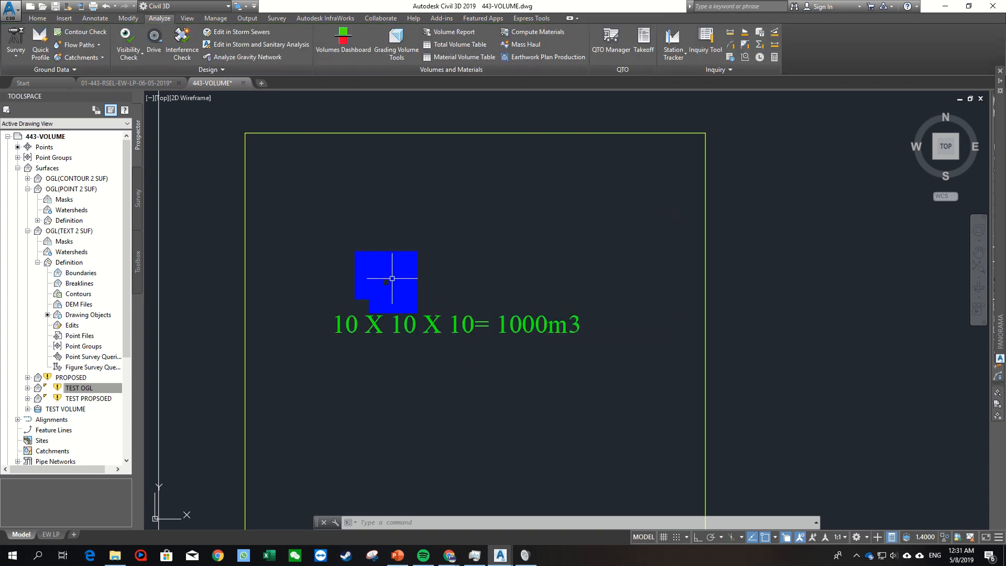
{"action": "middle_click_drag", "start_coordinate": [390, 278], "coordinate": [437, 225]}
{"action": "left_click", "coordinate": [477, 293]}
{"action": "left_click", "coordinate": [459, 282]}
{"action": "key", "text": "Escape"}
{"action": "left_click", "coordinate": [541, 180]}
{"action": "left_click", "coordinate": [506, 129]}
{"action": "key", "text": "Escape"}
Step: Rebuild the TEST OGL, PROPOSED, TEST PROPSOED and TEST VOLUME surfaces
{"action": "right_click", "coordinate": [76, 388]}
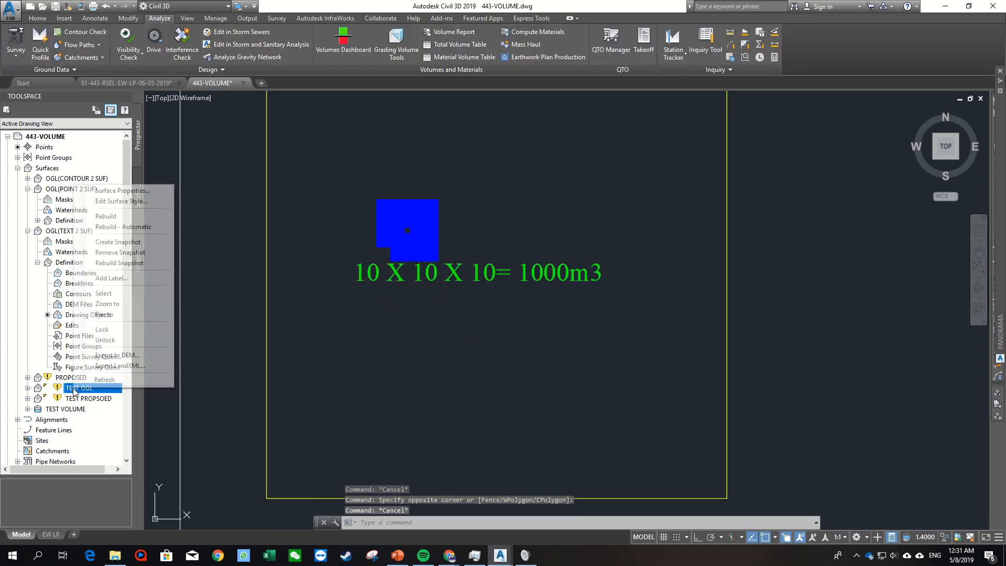
{"action": "left_click", "coordinate": [107, 216]}
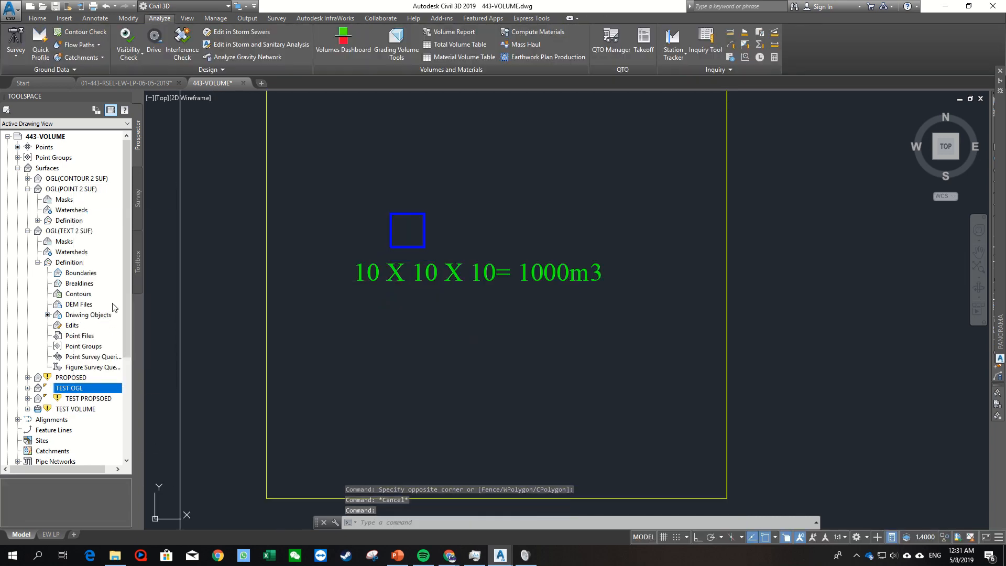
{"action": "right_click", "coordinate": [73, 378]}
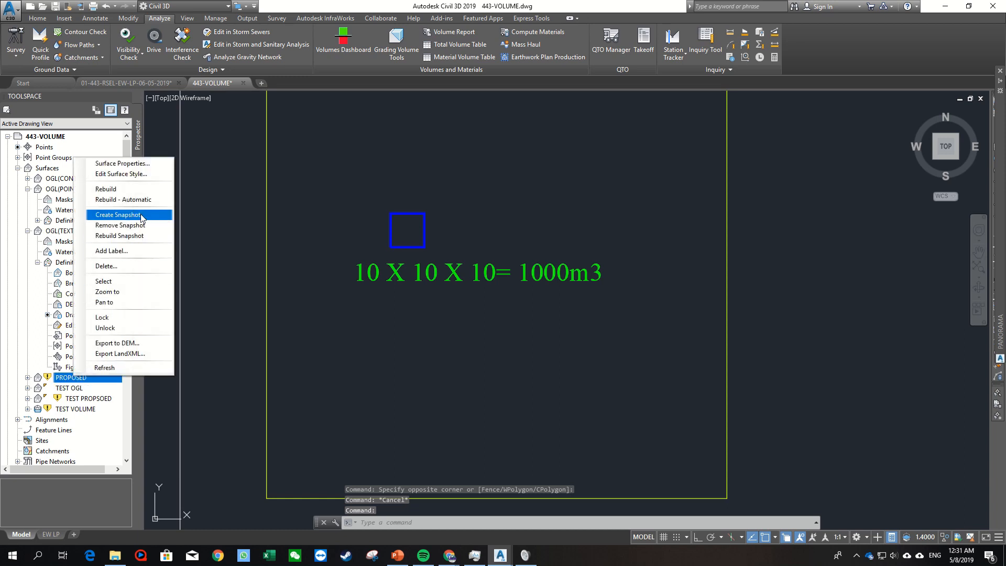
{"action": "left_click", "coordinate": [143, 192]}
{"action": "right_click", "coordinate": [77, 398]}
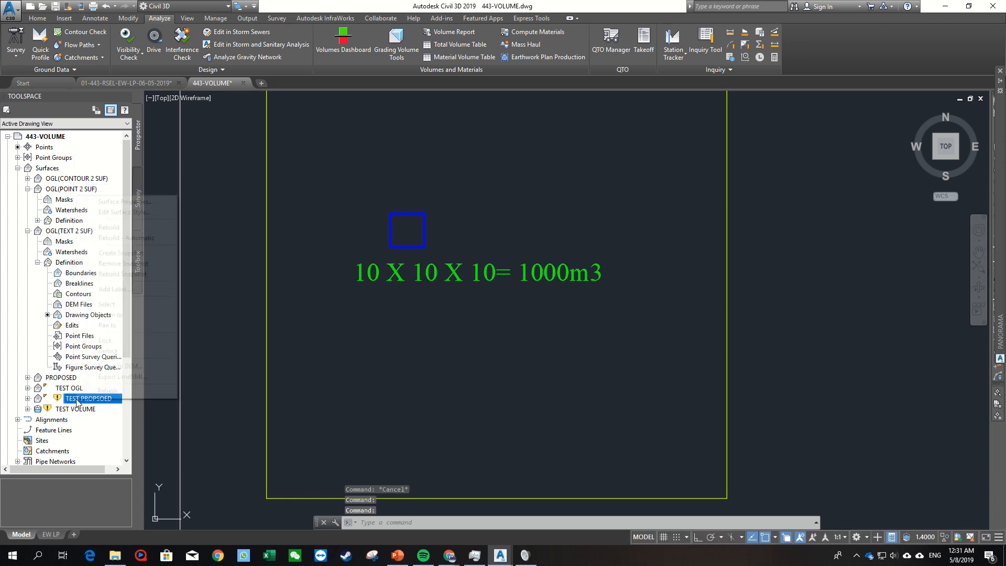
{"action": "left_click", "coordinate": [109, 227]}
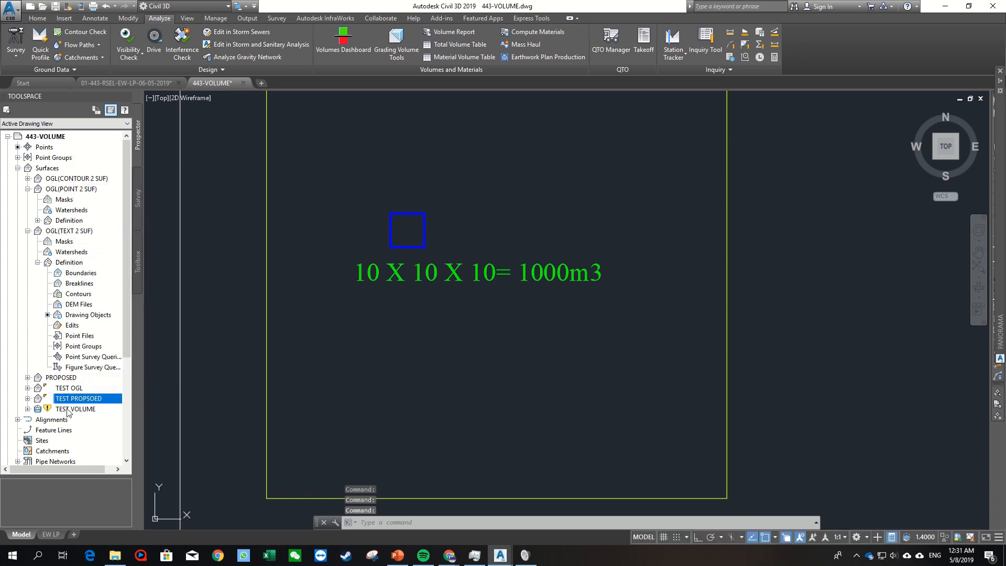
{"action": "right_click", "coordinate": [68, 411]}
{"action": "left_click", "coordinate": [120, 208]}
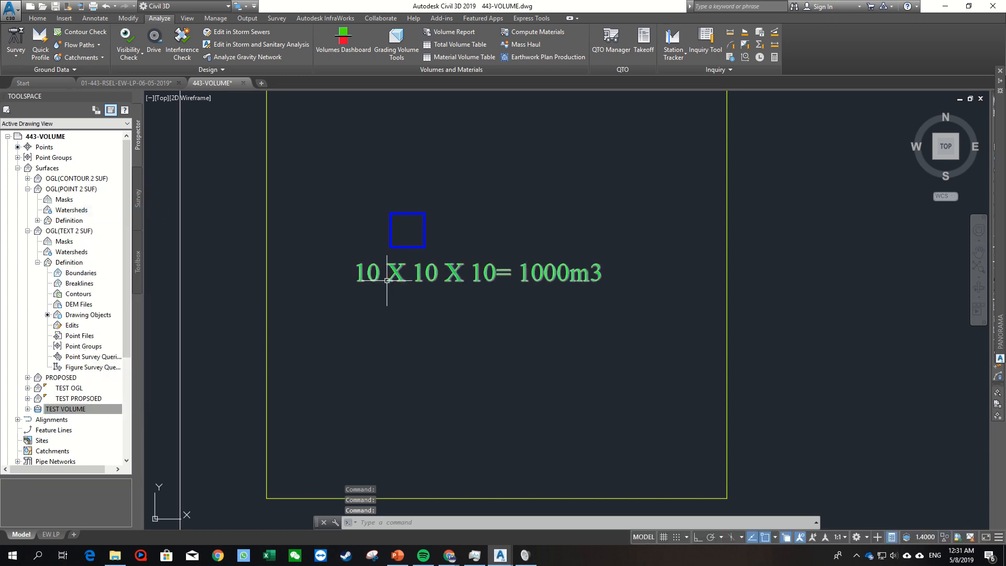
Step: Check TEST VOLUME's area, cut, fill and net volumes in the Volumes Dashboard and move the dashboard lower over the drawing
{"action": "key", "text": "Escape"}
{"action": "scroll", "coordinate": [386, 280], "scroll_direction": "down", "scroll_amount": 5}
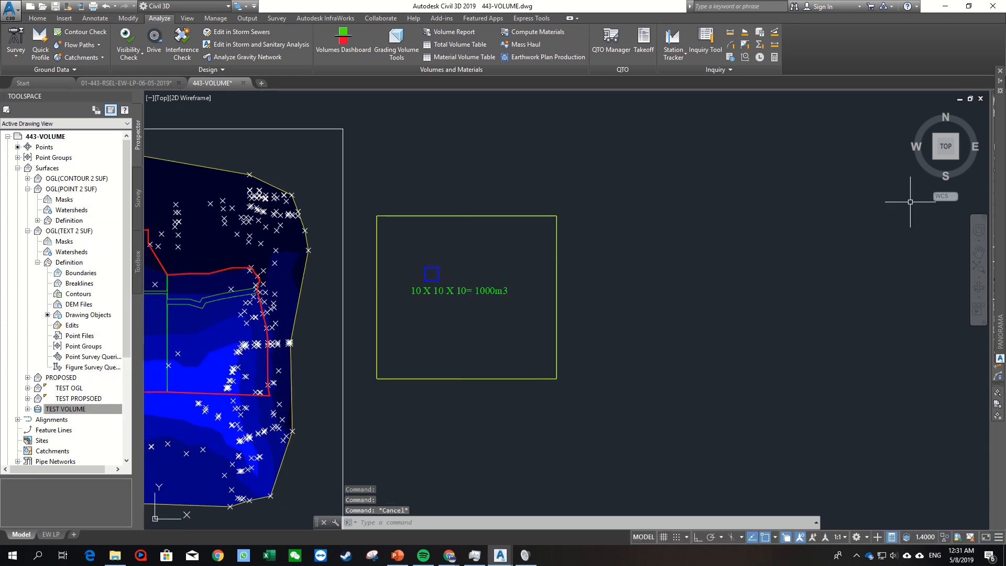
{"action": "mouse_move", "coordinate": [998, 159]}
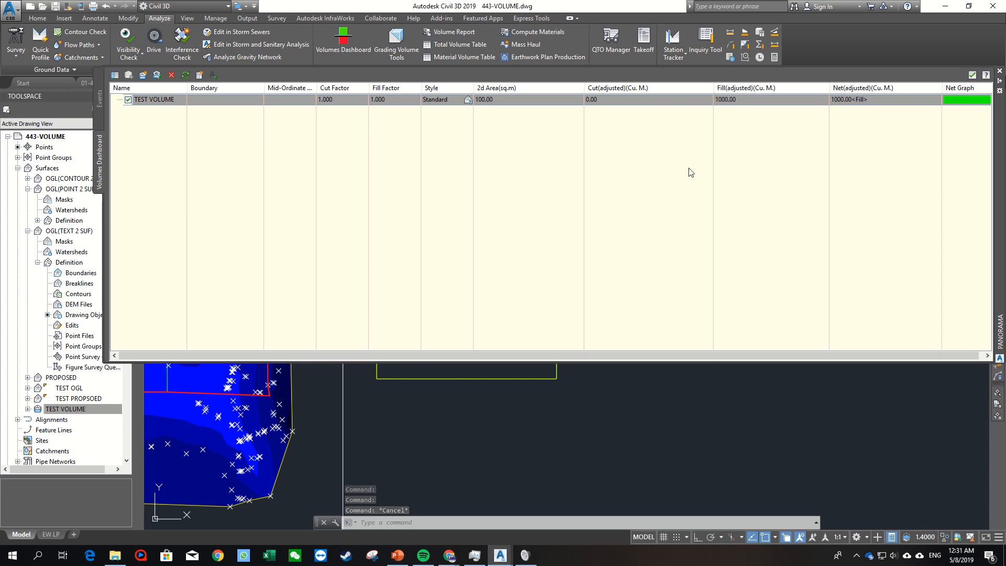
{"action": "left_click", "coordinate": [744, 102]}
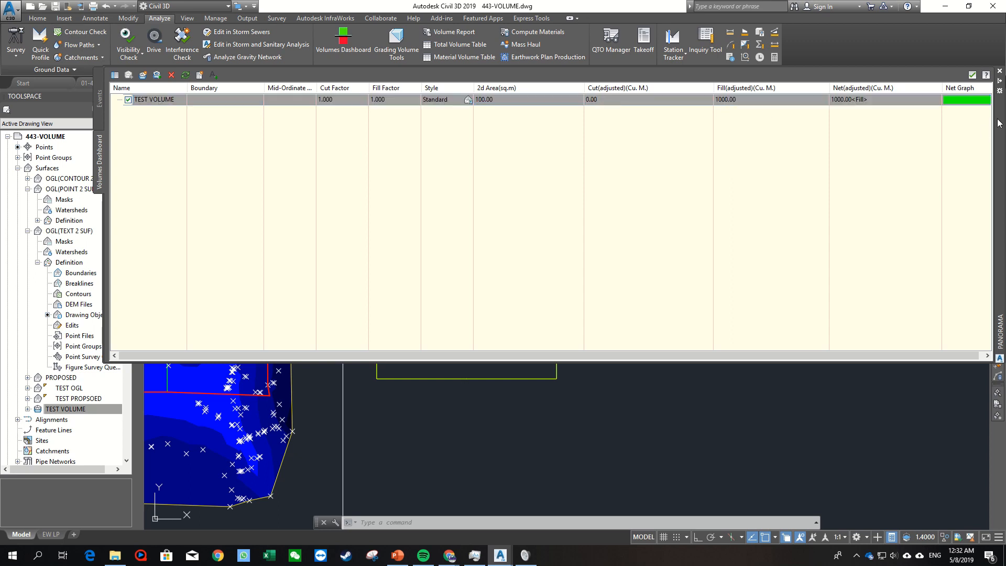
{"action": "mouse_move", "coordinate": [999, 125]}
{"action": "left_mouse_down"}
{"action": "mouse_move", "coordinate": [948, 177]}
{"action": "mouse_move", "coordinate": [942, 248]}
{"action": "left_mouse_up"}
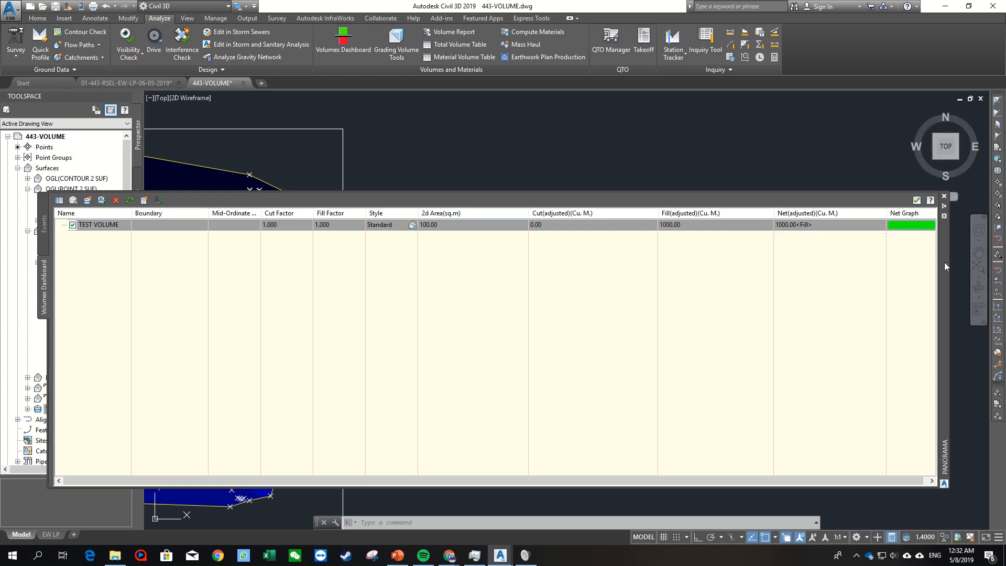
{"action": "left_click_drag", "start_coordinate": [944, 262], "coordinate": [974, 329]}
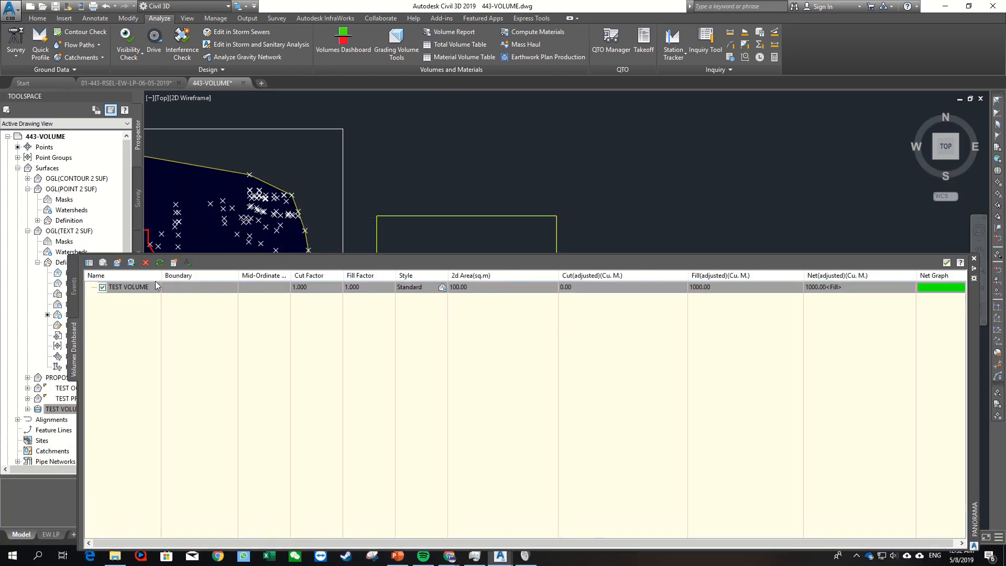
Step: Start another TIN volume surface and assign it to the existing layer 00-C3D-VOLUME
{"action": "left_click", "coordinate": [118, 265]}
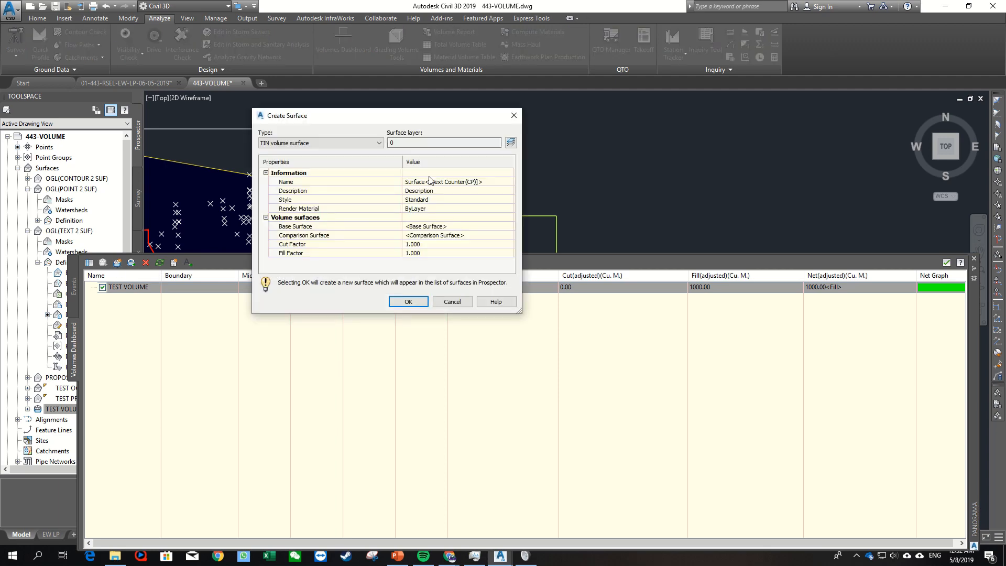
{"action": "left_click", "coordinate": [509, 145]}
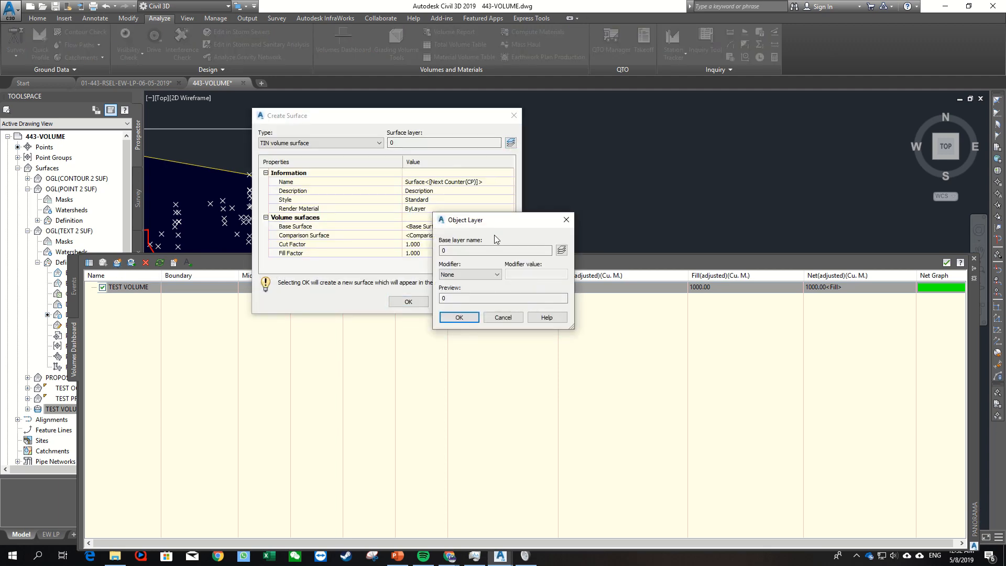
{"action": "left_click", "coordinate": [561, 251]}
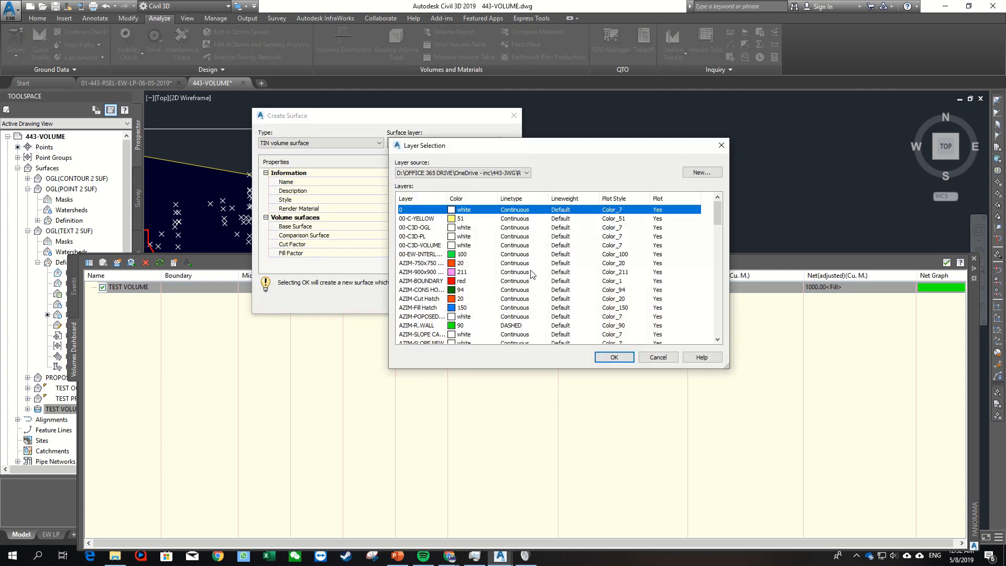
{"action": "left_click", "coordinate": [428, 245]}
{"action": "left_click", "coordinate": [613, 357]}
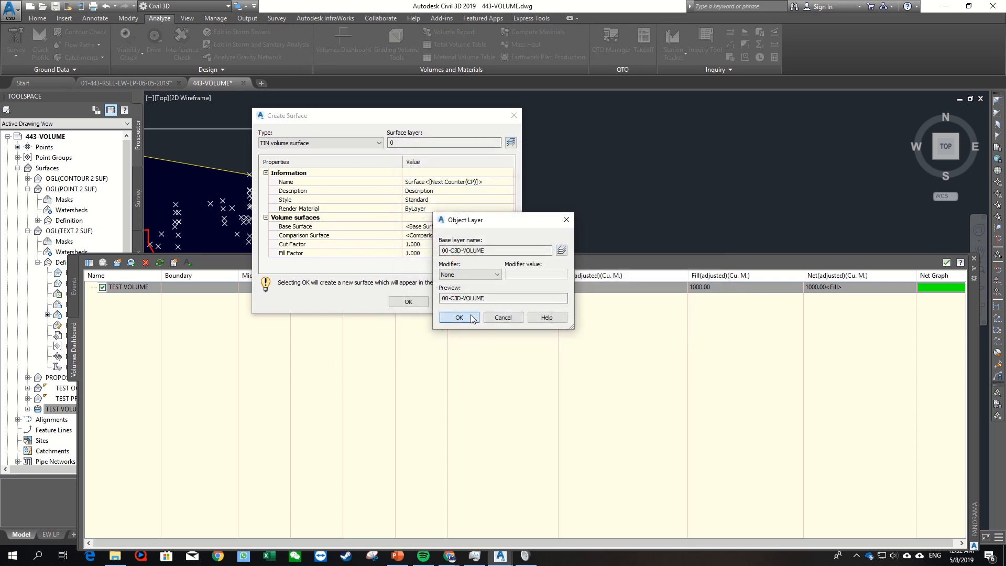
{"action": "left_click", "coordinate": [458, 318]}
Step: Name the new volume surface CUT & FILL VOLUME and set its base surface to OGL(POINT 2 SUF)
{"action": "left_click", "coordinate": [483, 181]}
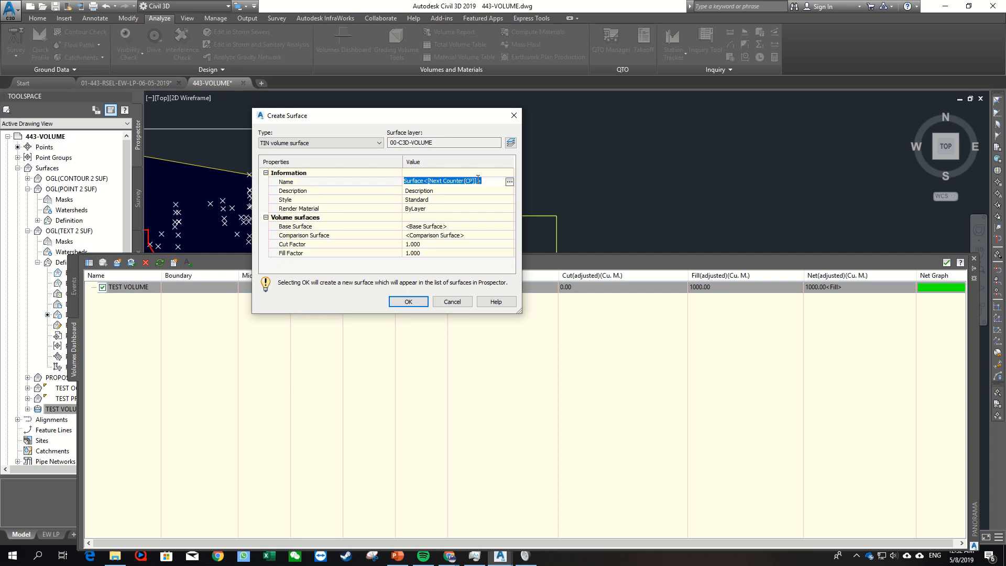
{"action": "type", "text": "CUT & FILL VOLUME"}
{"action": "left_click", "coordinate": [468, 226]}
{"action": "left_click", "coordinate": [510, 227]}
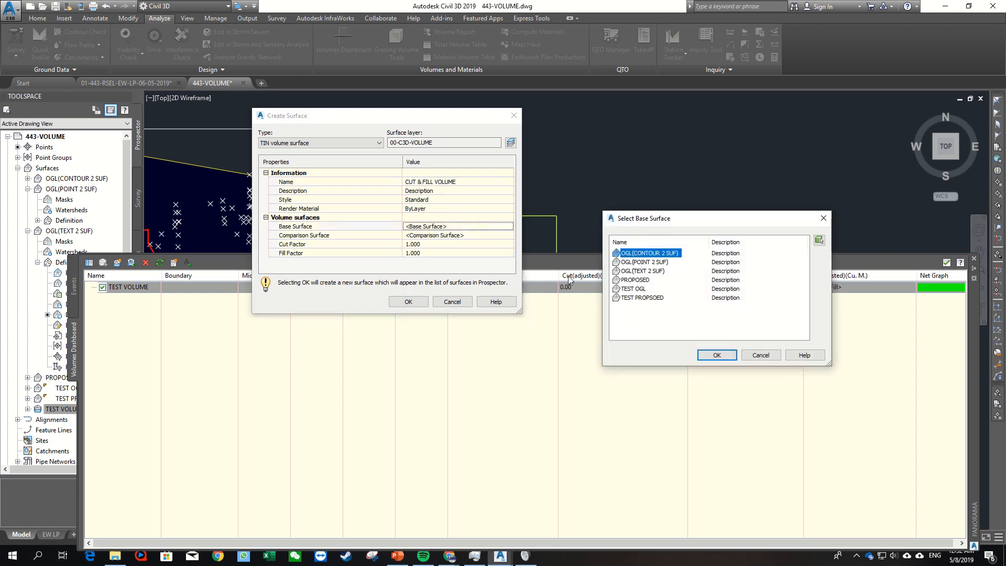
{"action": "left_click", "coordinate": [645, 262]}
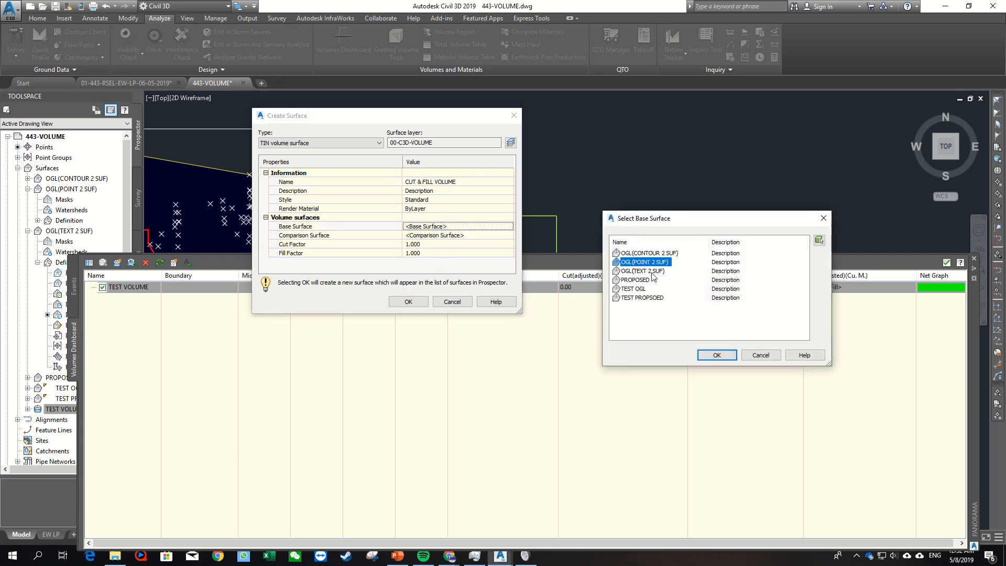
{"action": "left_click", "coordinate": [717, 355]}
Step: Set the comparison surface to PROPOSED and create the volume surface
{"action": "left_click", "coordinate": [471, 235]}
{"action": "left_click", "coordinate": [509, 236]}
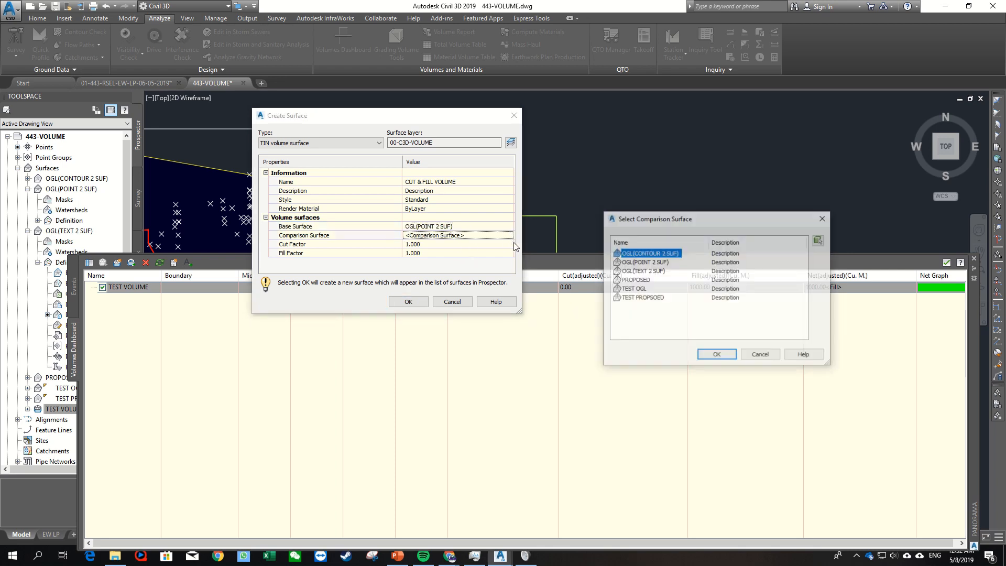
{"action": "left_click", "coordinate": [635, 279]}
{"action": "left_click", "coordinate": [715, 355]}
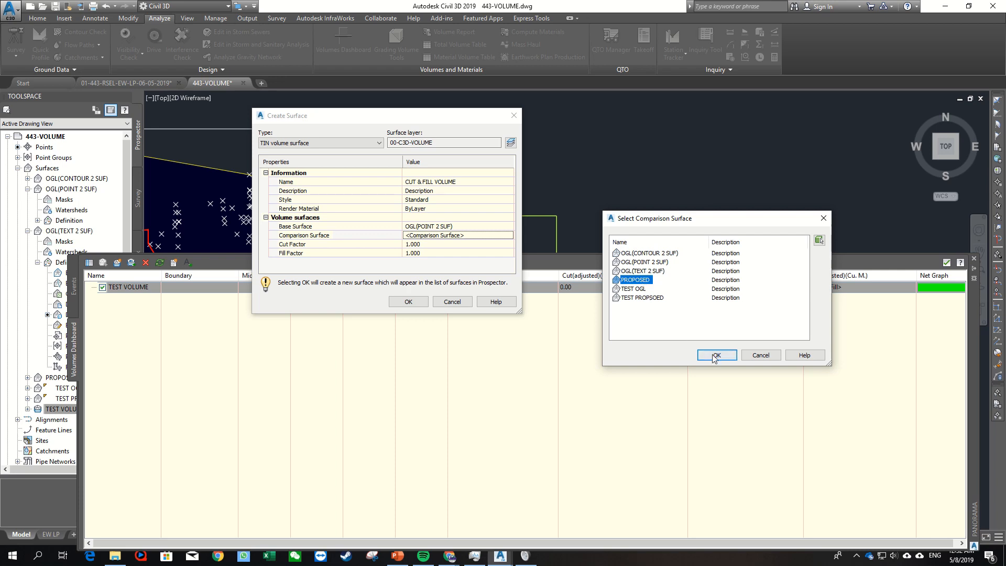
{"action": "left_click", "coordinate": [416, 299]}
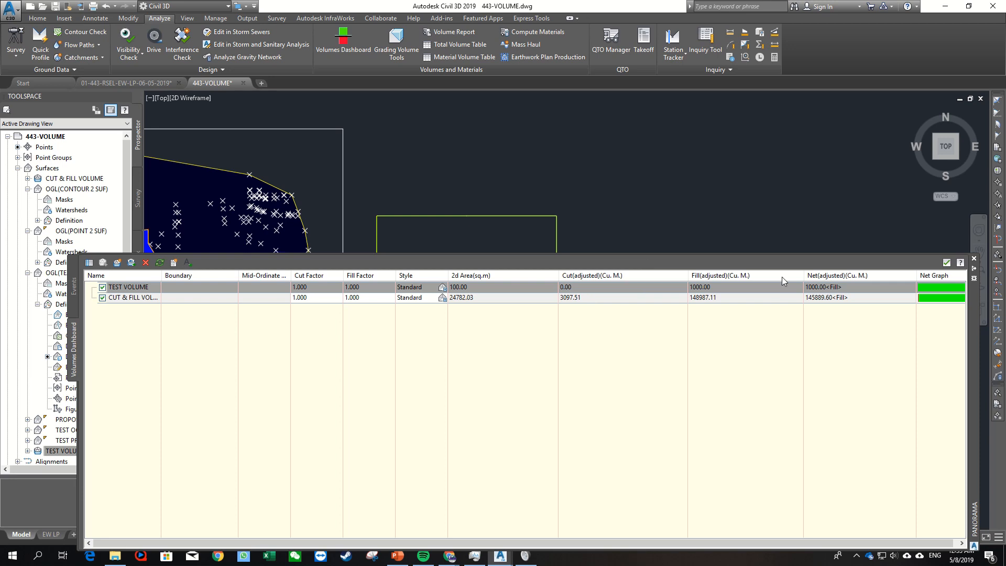
Step: Check the cut, fill and net volumes of CUT & FILL VOLUME in the Volumes Dashboard
{"action": "mouse_move", "coordinate": [972, 305]}
{"action": "left_mouse_down"}
{"action": "mouse_move", "coordinate": [873, 156]}
{"action": "mouse_move", "coordinate": [888, 158]}
{"action": "left_mouse_up"}
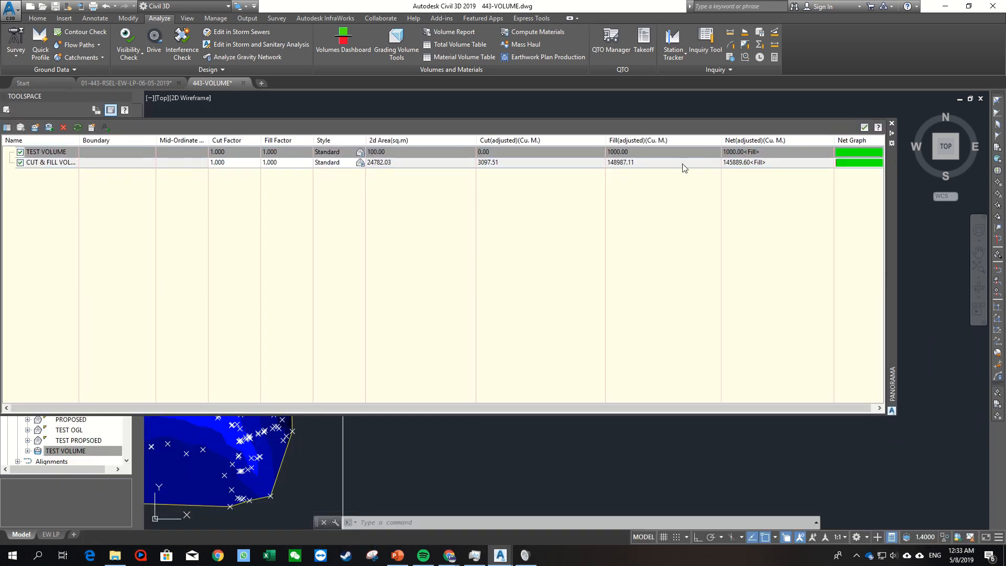
{"action": "left_click", "coordinate": [661, 163]}
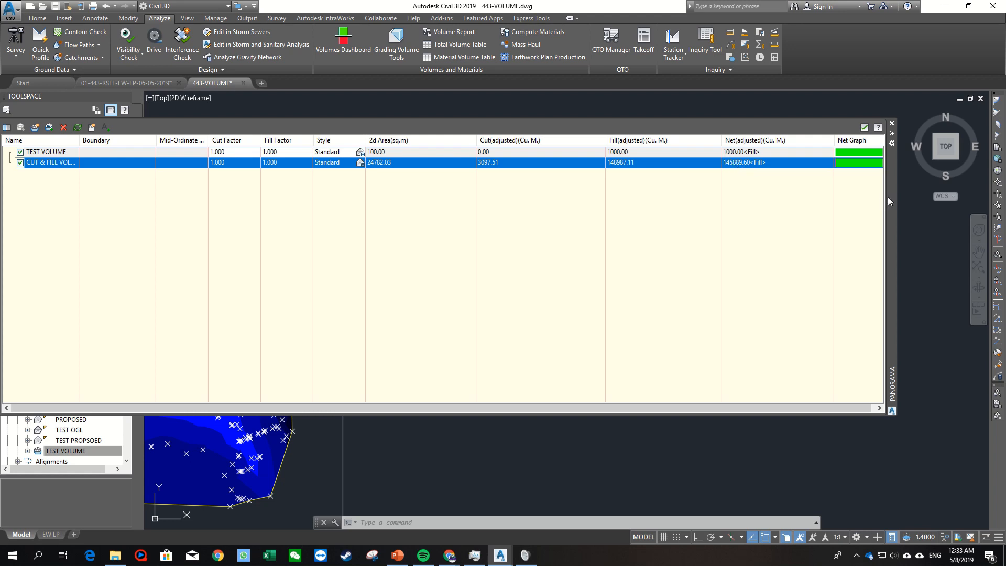
Step: Generate a cut/fill report from the Volumes Dashboard and postpone the Internet Explorer 11 setup
{"action": "left_click_drag", "start_coordinate": [888, 196], "coordinate": [944, 199]}
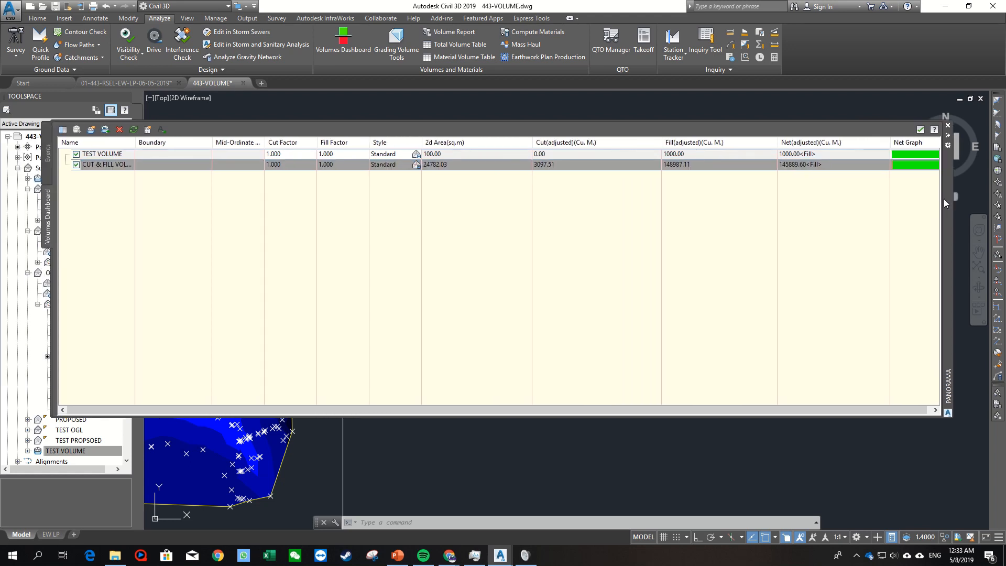
{"action": "left_click", "coordinate": [147, 130]}
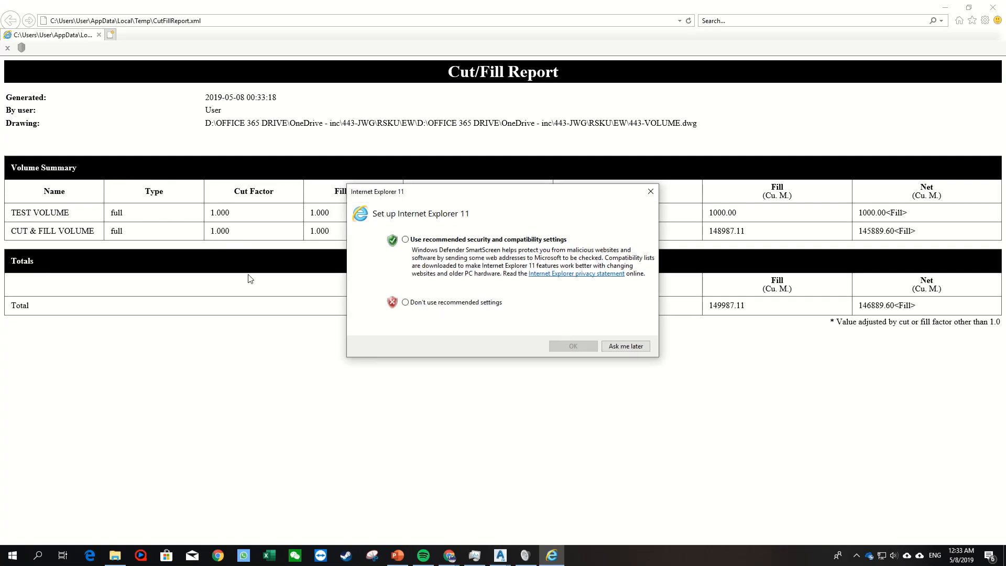
{"action": "left_click", "coordinate": [626, 347]}
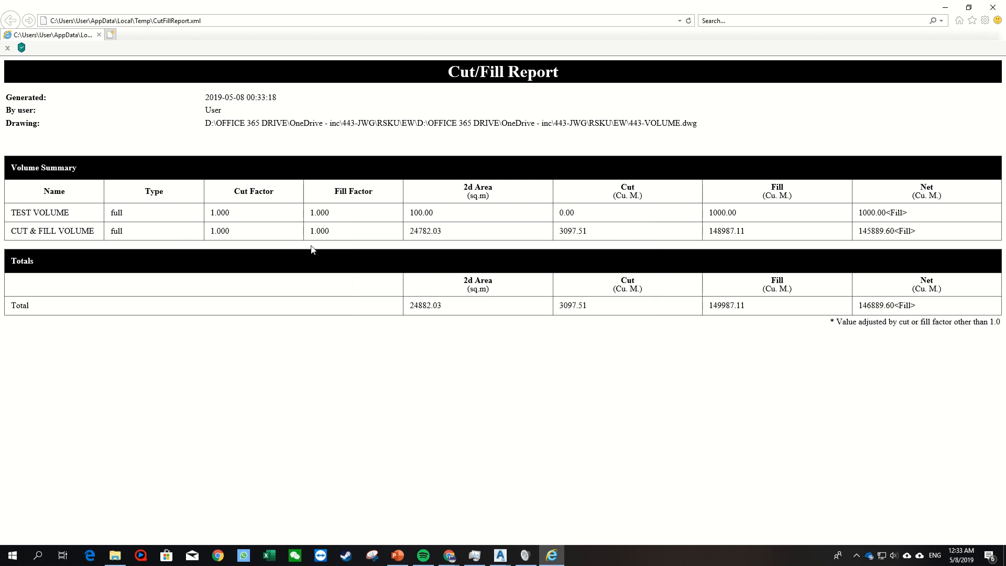
Step: Examine the cut, fill and net volumes of CUT & FILL VOLUME in the cut/fill report
{"action": "double_click", "coordinate": [600, 232]}
{"action": "double_click", "coordinate": [755, 233]}
{"action": "left_click_drag", "start_coordinate": [935, 233], "coordinate": [899, 232]}
{"action": "left_click", "coordinate": [872, 231]}
{"action": "left_click_drag", "start_coordinate": [869, 232], "coordinate": [858, 232]}
{"action": "left_click", "coordinate": [770, 234]}
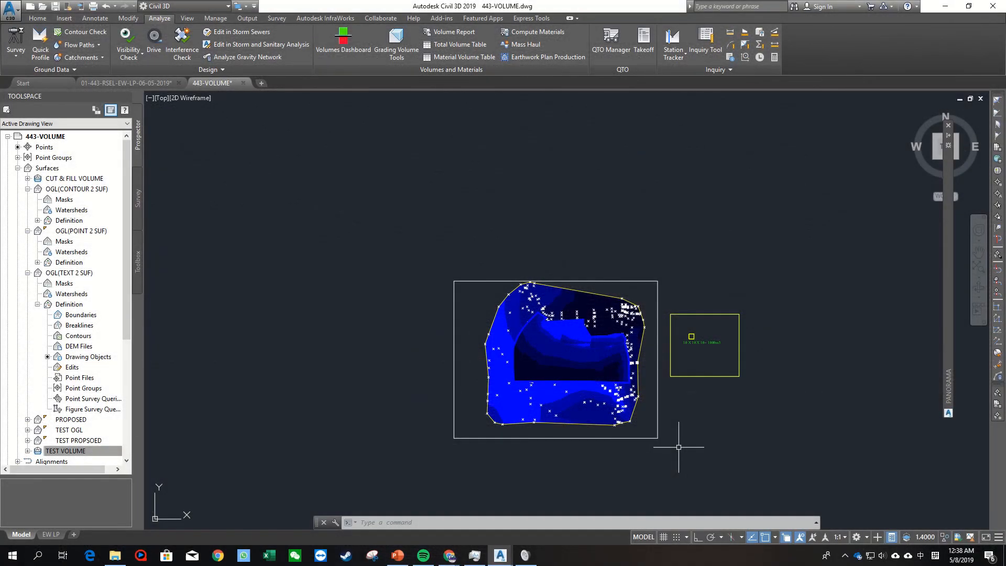
Step: Select the CUT & FILL VOLUME surface in the 443-VOLUME drawing and isolate it from the other objects
{"action": "scroll", "coordinate": [571, 335], "scroll_direction": "up", "scroll_amount": 4}
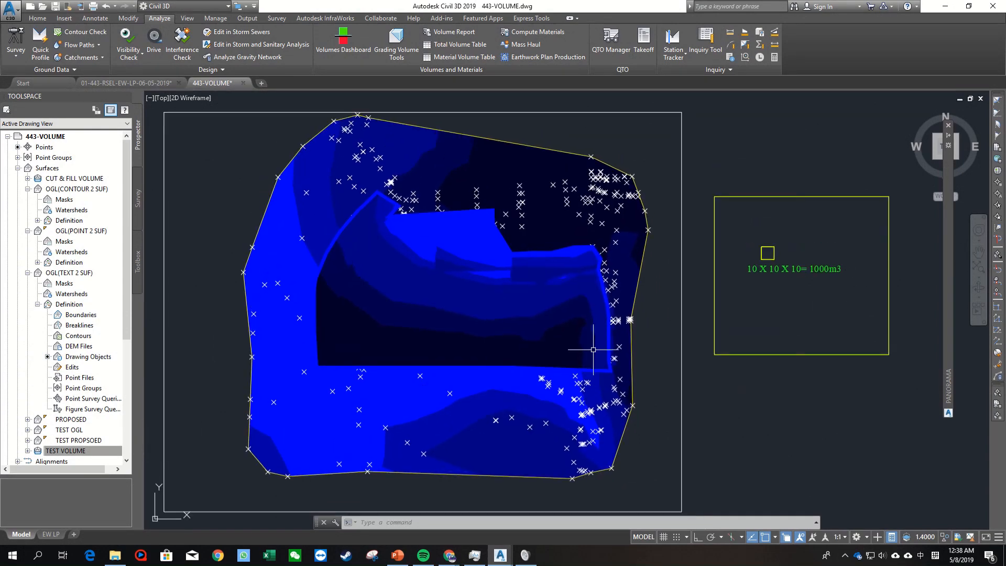
{"action": "scroll", "coordinate": [624, 288], "scroll_direction": "up", "scroll_amount": 5}
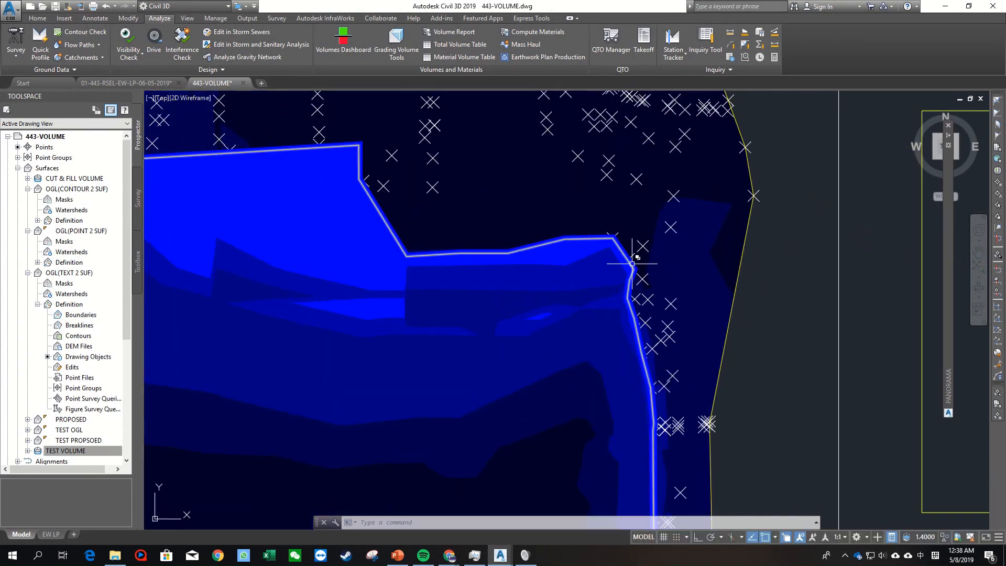
{"action": "left_click", "coordinate": [625, 279]}
{"action": "scroll", "coordinate": [634, 272], "scroll_direction": "up", "scroll_amount": 2}
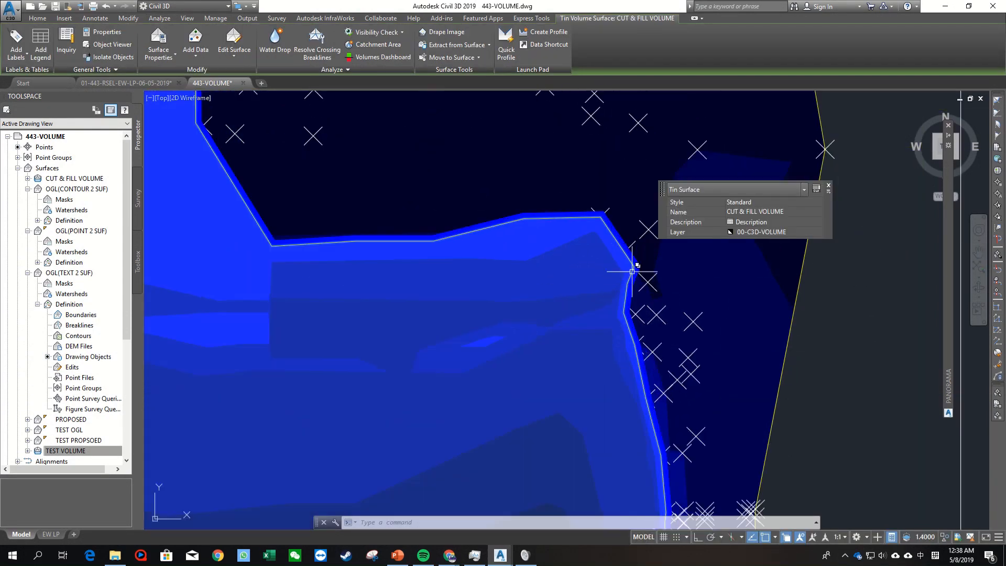
{"action": "middle_click_drag", "start_coordinate": [629, 272], "coordinate": [669, 318]}
{"action": "scroll", "coordinate": [661, 320], "scroll_direction": "down", "scroll_amount": 2}
{"action": "scroll", "coordinate": [659, 320], "scroll_direction": "down", "scroll_amount": 5}
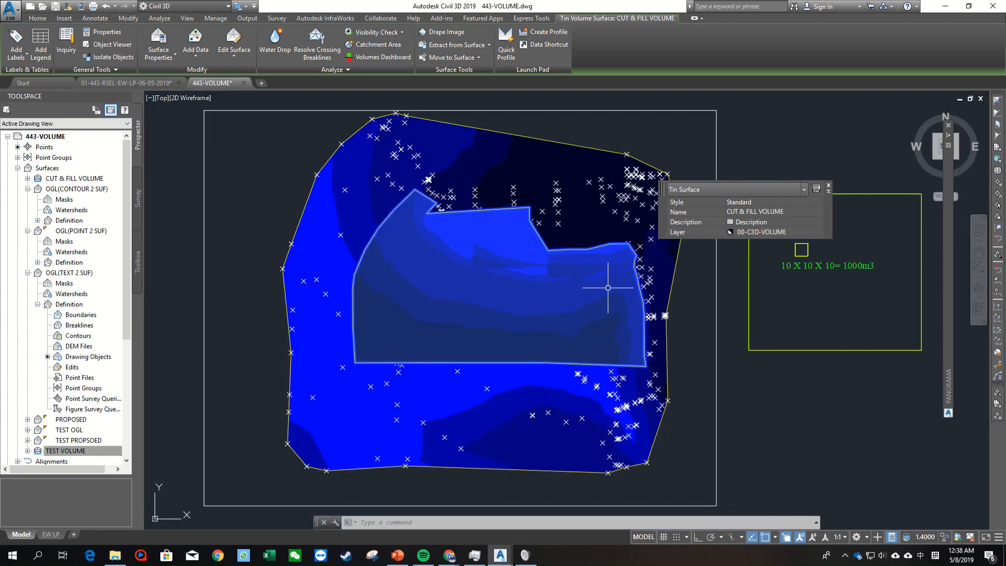
{"action": "scroll", "coordinate": [606, 285], "scroll_direction": "up", "scroll_amount": 3}
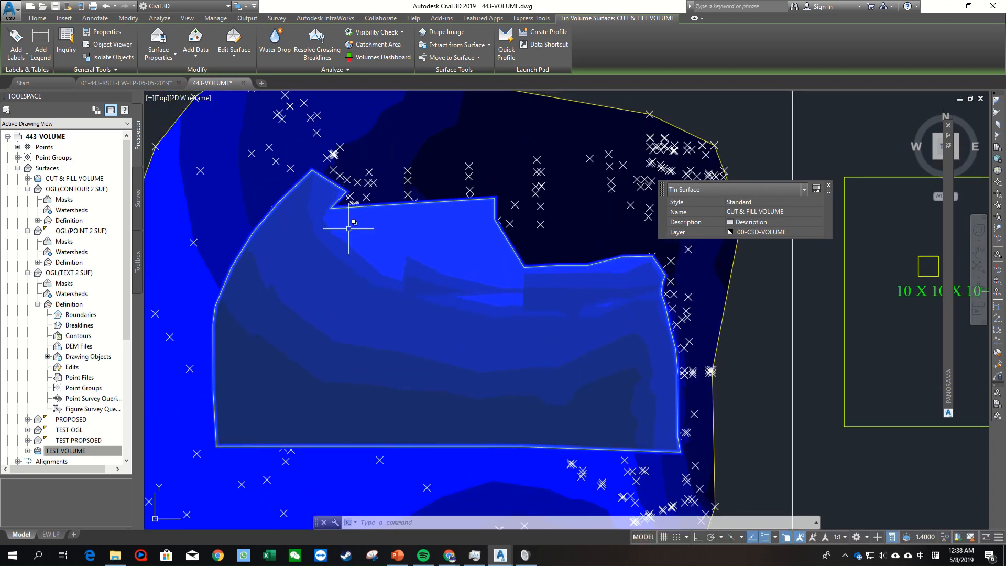
{"action": "scroll", "coordinate": [505, 310], "scroll_direction": "up", "scroll_amount": 3}
{"action": "scroll", "coordinate": [533, 217], "scroll_direction": "down", "scroll_amount": 2}
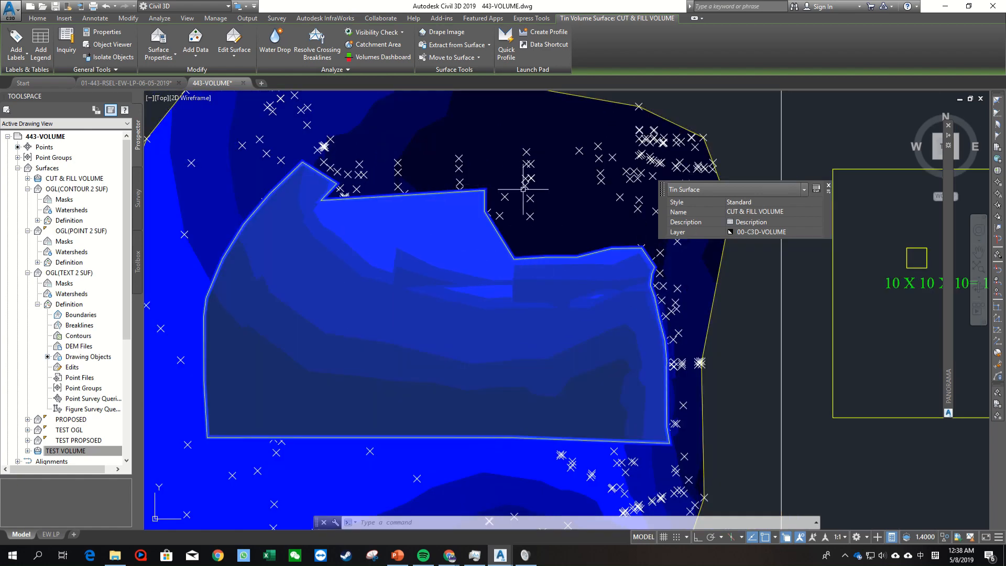
{"action": "right_click", "coordinate": [574, 317]}
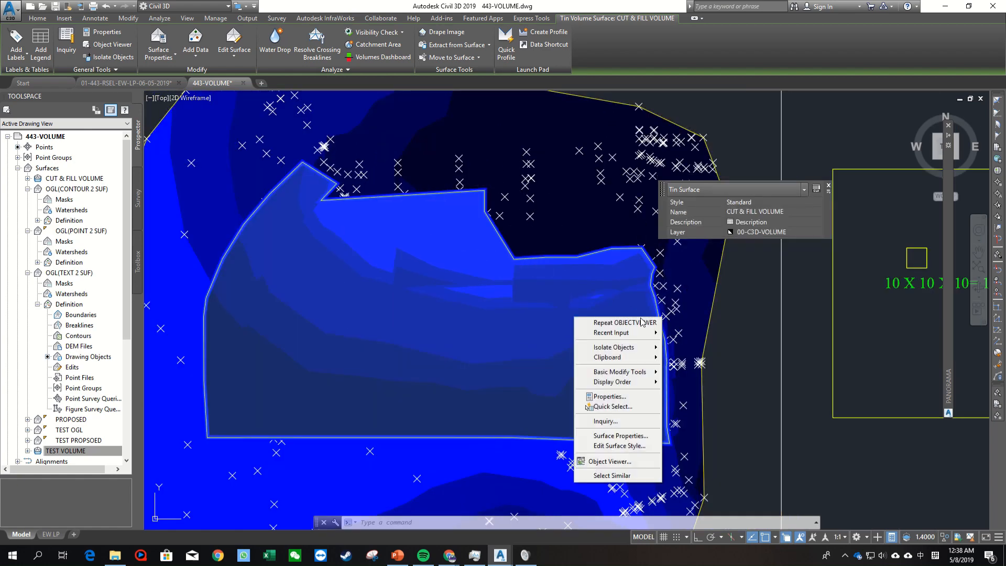
{"action": "mouse_move", "coordinate": [649, 349]}
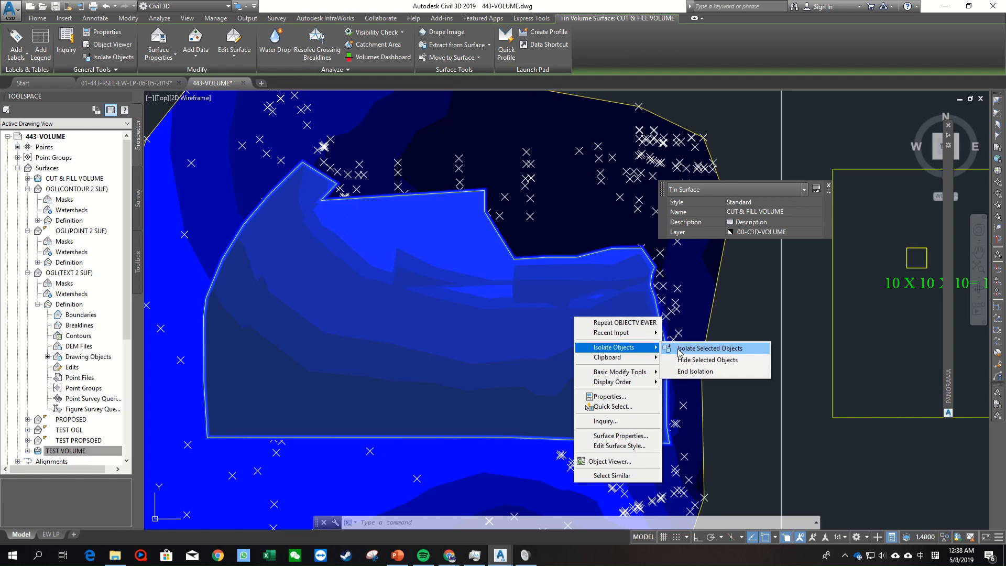
{"action": "left_click", "coordinate": [710, 349]}
Step: Reselect the isolated surface in the drawing and rebuild CUT & FILL VOLUME
{"action": "scroll", "coordinate": [606, 297], "scroll_direction": "down", "scroll_amount": 3}
{"action": "scroll", "coordinate": [643, 253], "scroll_direction": "up", "scroll_amount": 6}
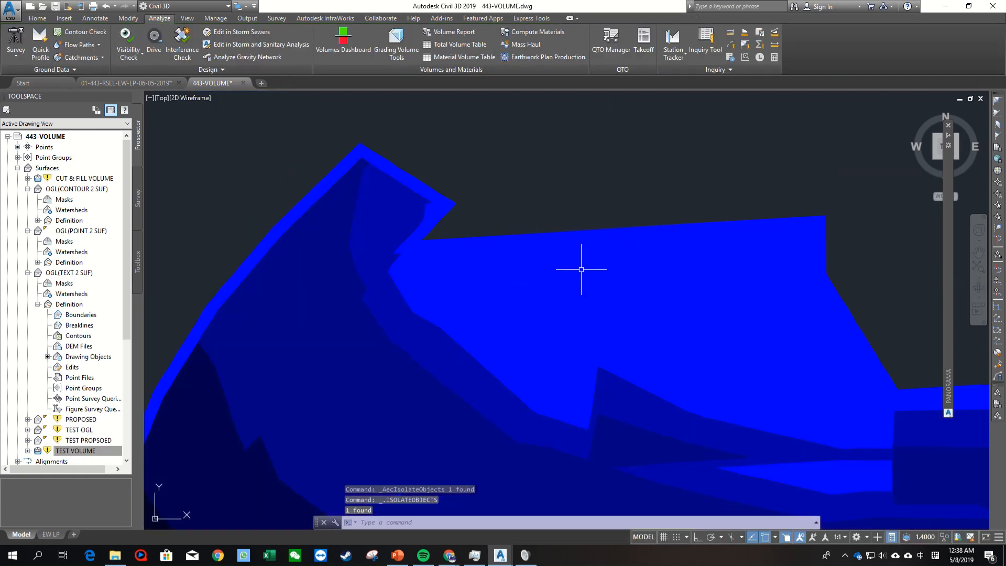
{"action": "key", "text": "Escape"}
{"action": "left_click", "coordinate": [597, 222]}
{"action": "left_click", "coordinate": [533, 264]}
{"action": "scroll", "coordinate": [519, 314], "scroll_direction": "down", "scroll_amount": 5}
{"action": "middle_click_drag", "start_coordinate": [526, 367], "coordinate": [421, 259]}
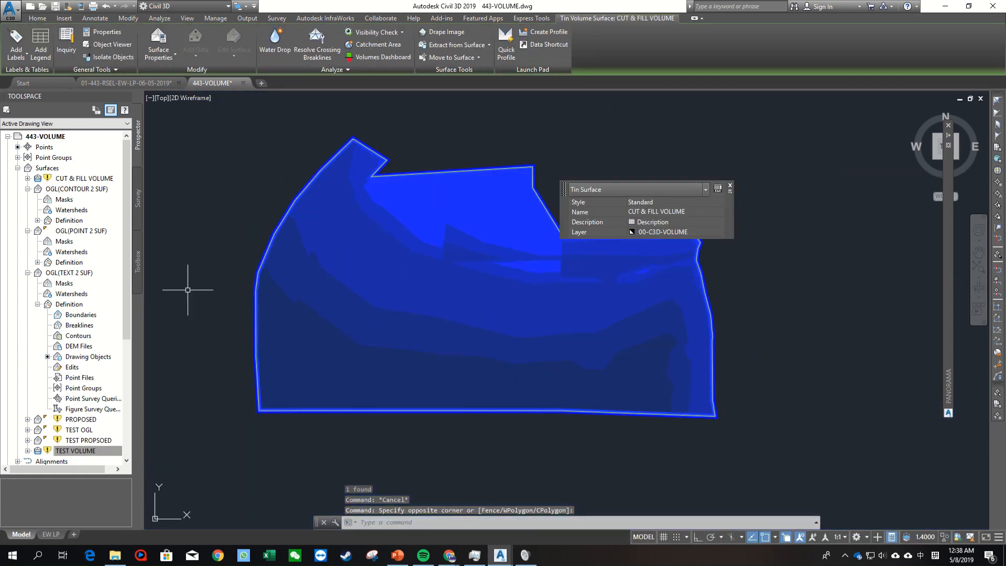
{"action": "left_click", "coordinate": [79, 179]}
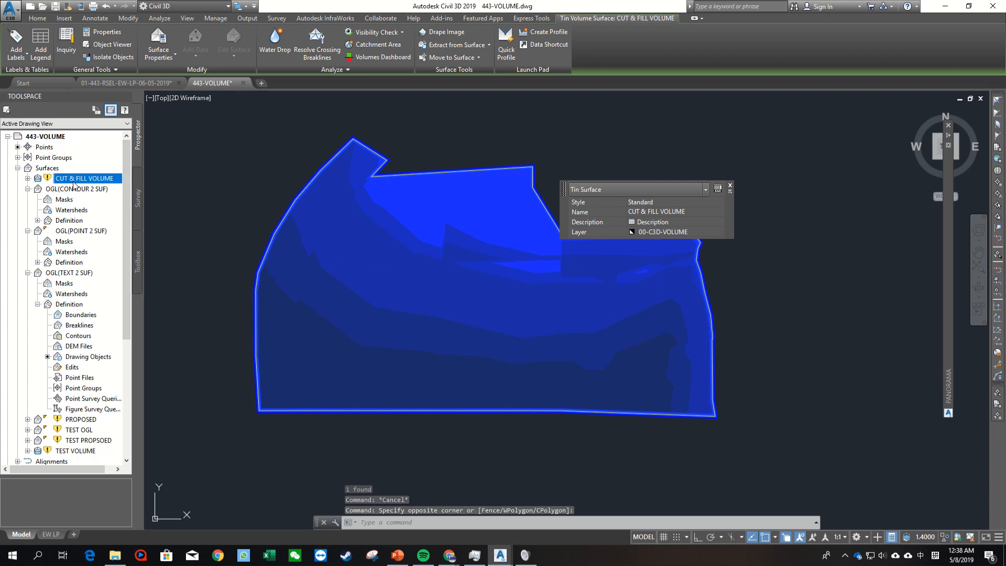
{"action": "right_click", "coordinate": [74, 180]}
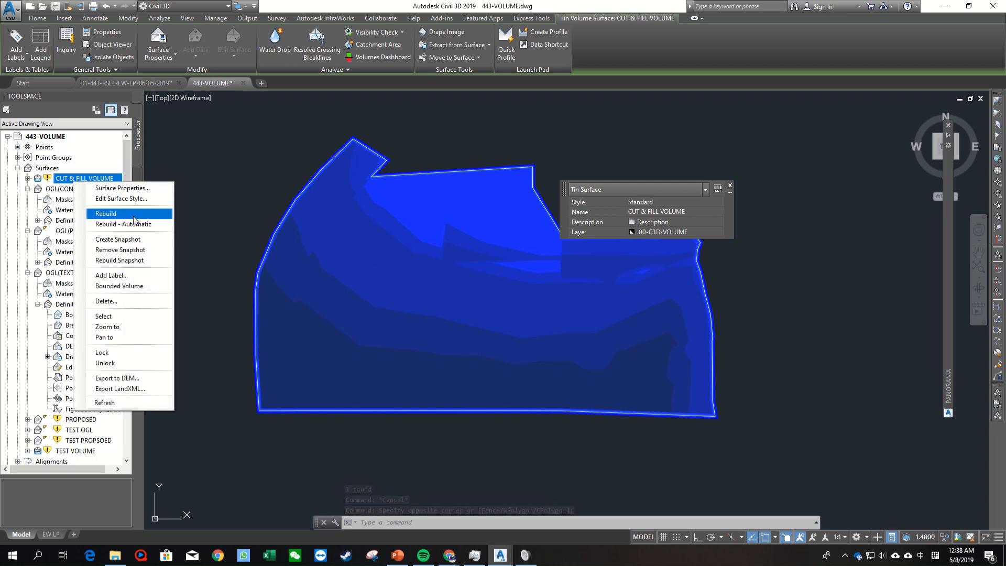
{"action": "left_click", "coordinate": [105, 214]}
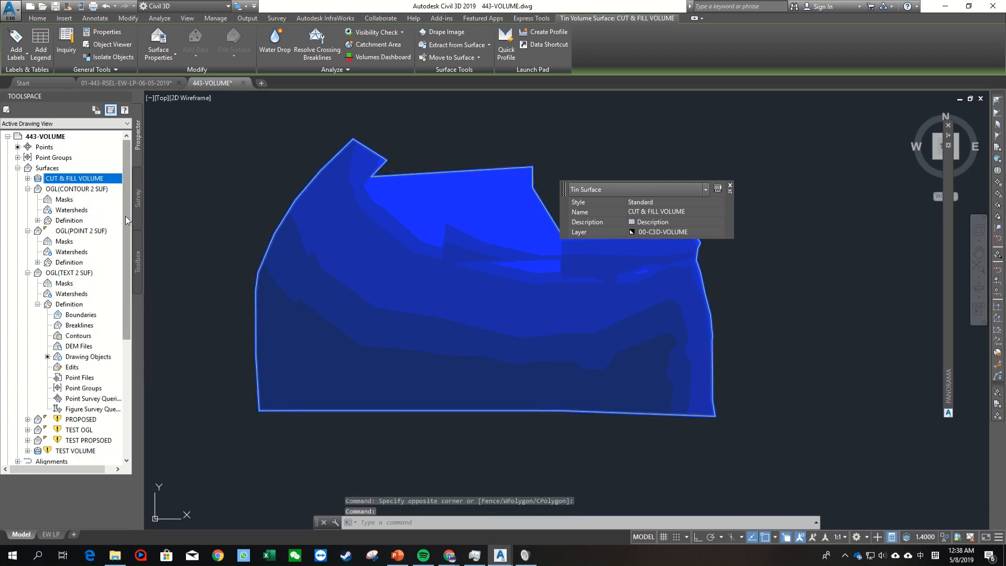
Step: Collapse the OGL(POINT 2 SUF), OGL(CONTOUR 2 SUF) and OGL(TEXT 2 SUF) entries in the surface tree
{"action": "right_click", "coordinate": [79, 170]}
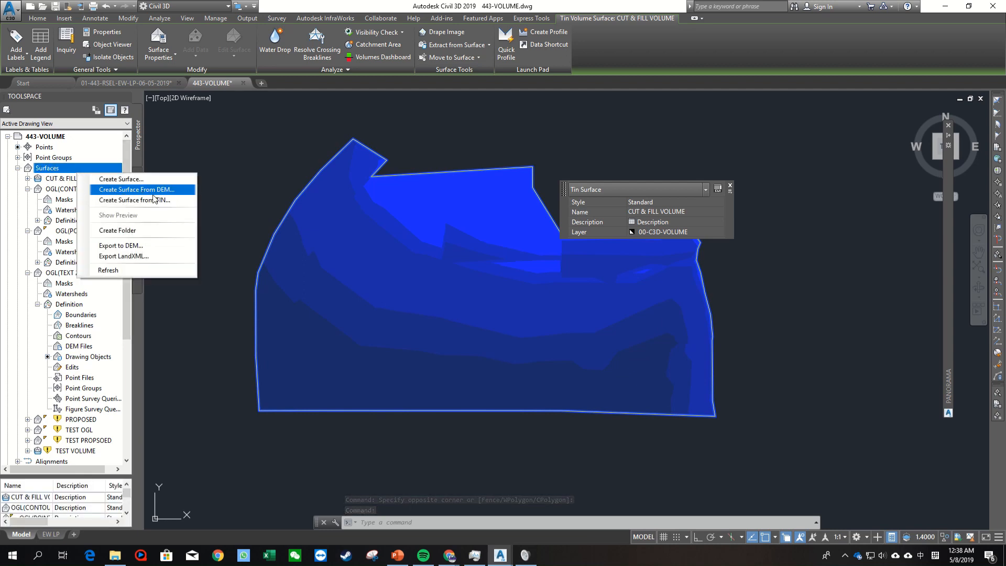
{"action": "left_click", "coordinate": [60, 171]}
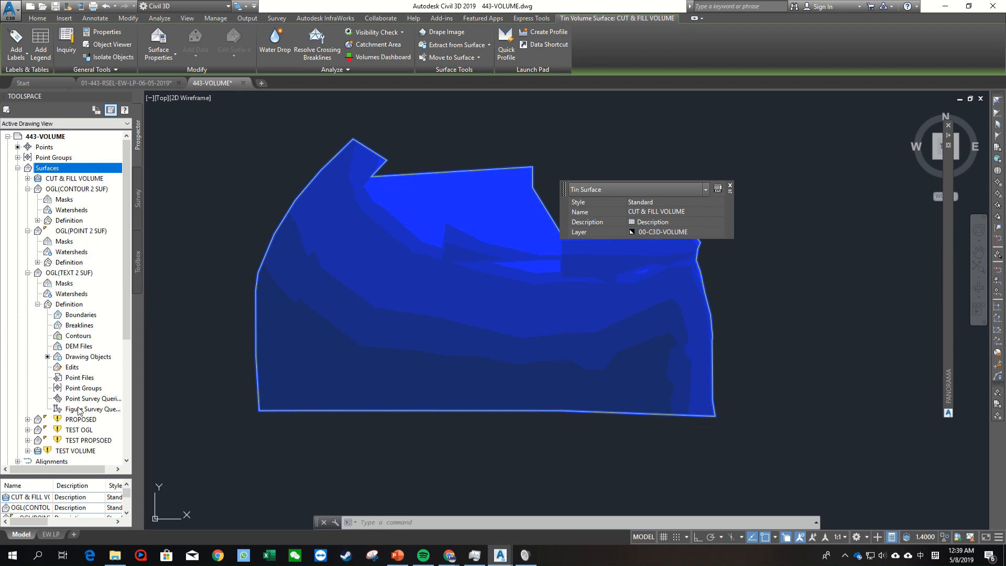
{"action": "left_click", "coordinate": [28, 230]}
{"action": "left_click", "coordinate": [27, 189]}
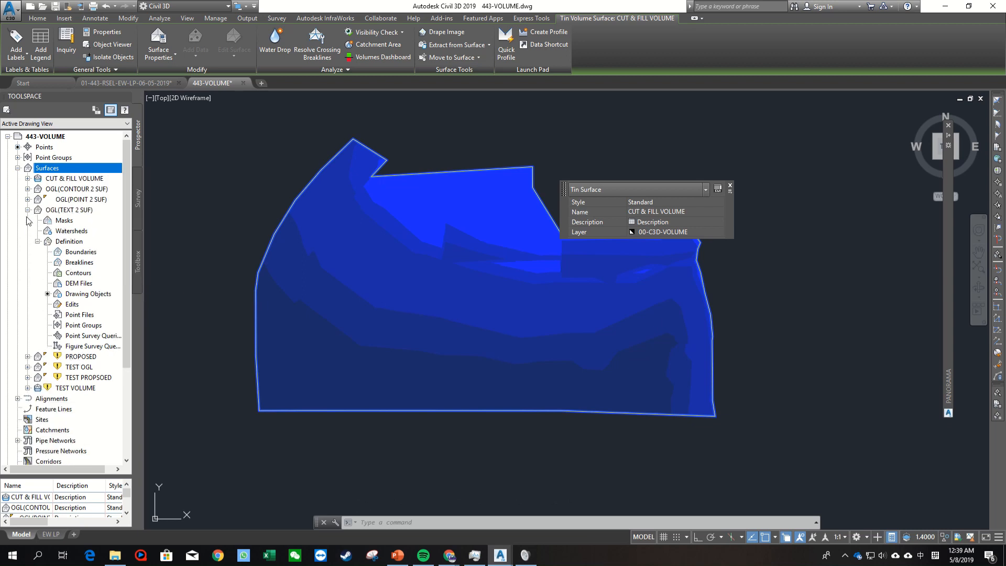
{"action": "left_click", "coordinate": [28, 210]}
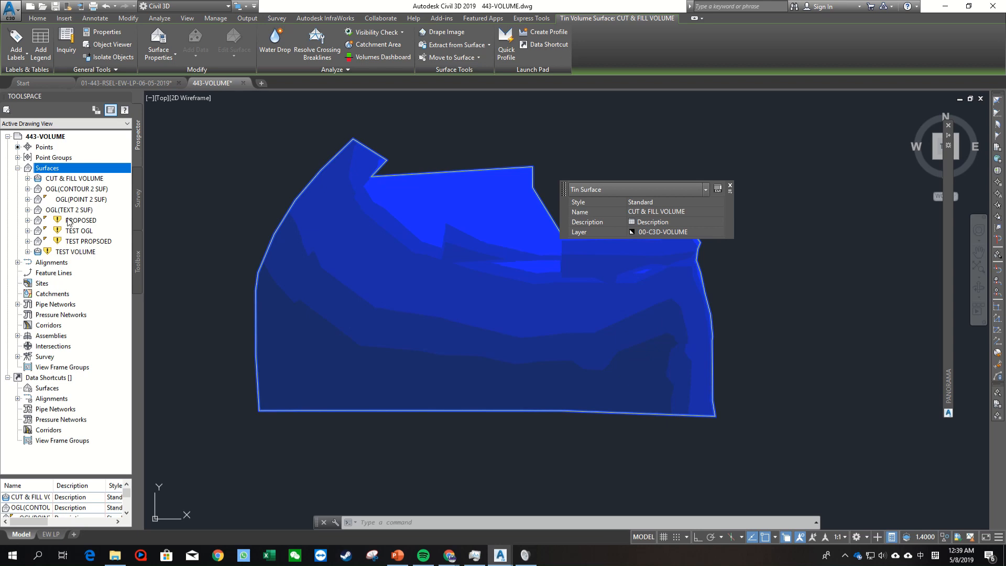
Step: In the surface properties of CUT & FILL VOLUME, run an elevation analysis with 2 ranges
{"action": "left_click", "coordinate": [57, 181]}
{"action": "right_click", "coordinate": [58, 181]}
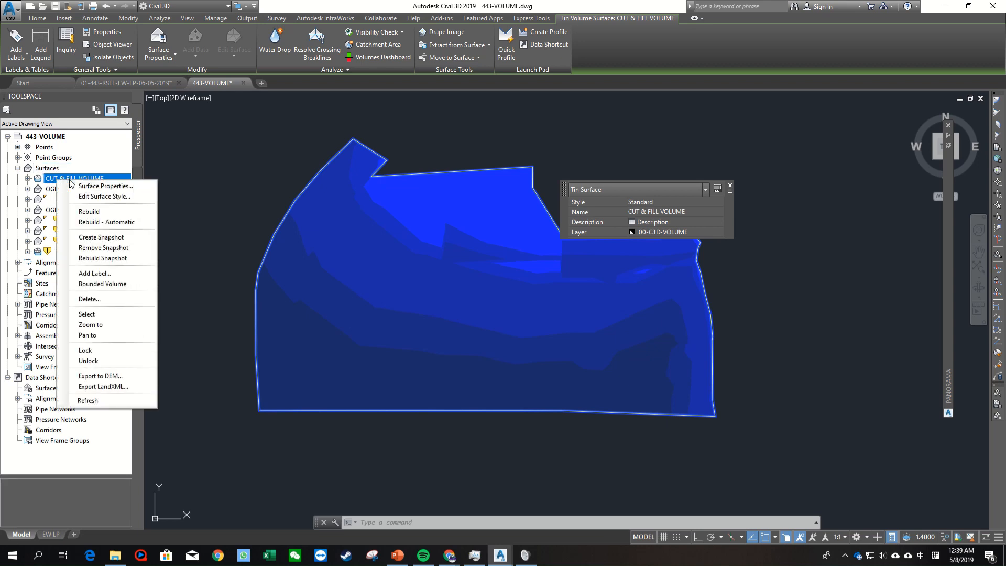
{"action": "left_click", "coordinate": [125, 187]}
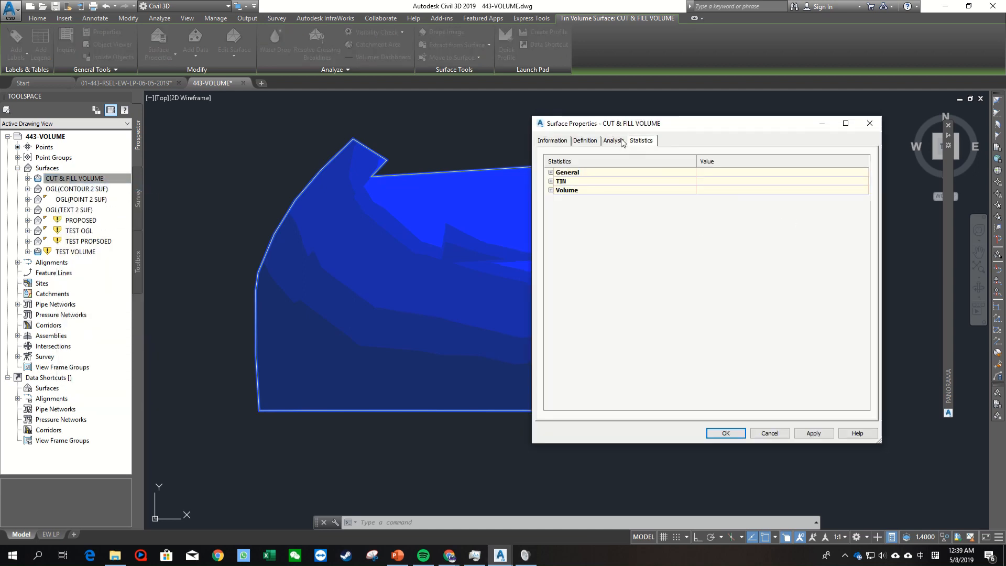
{"action": "left_click", "coordinate": [611, 140]}
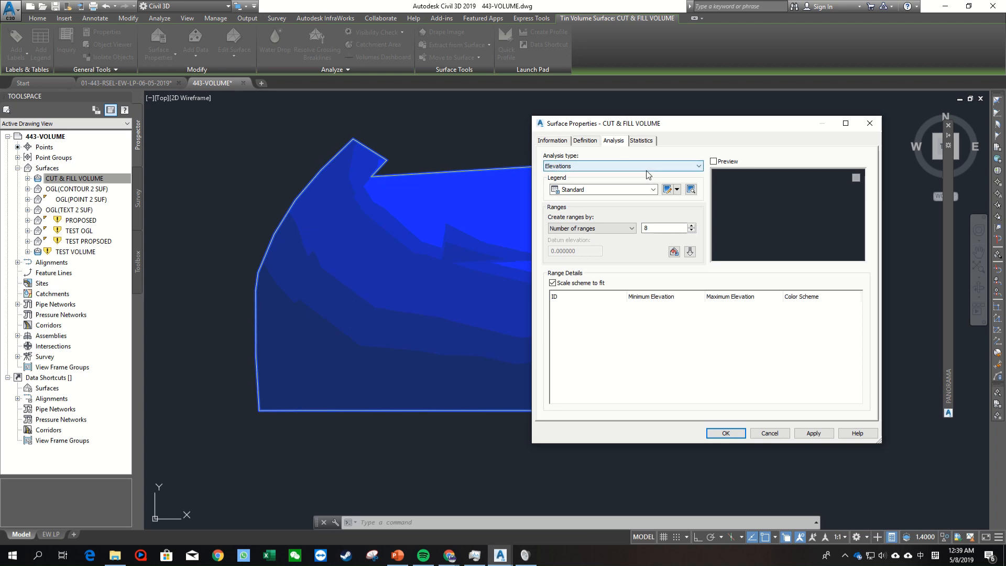
{"action": "double_click", "coordinate": [672, 230]}
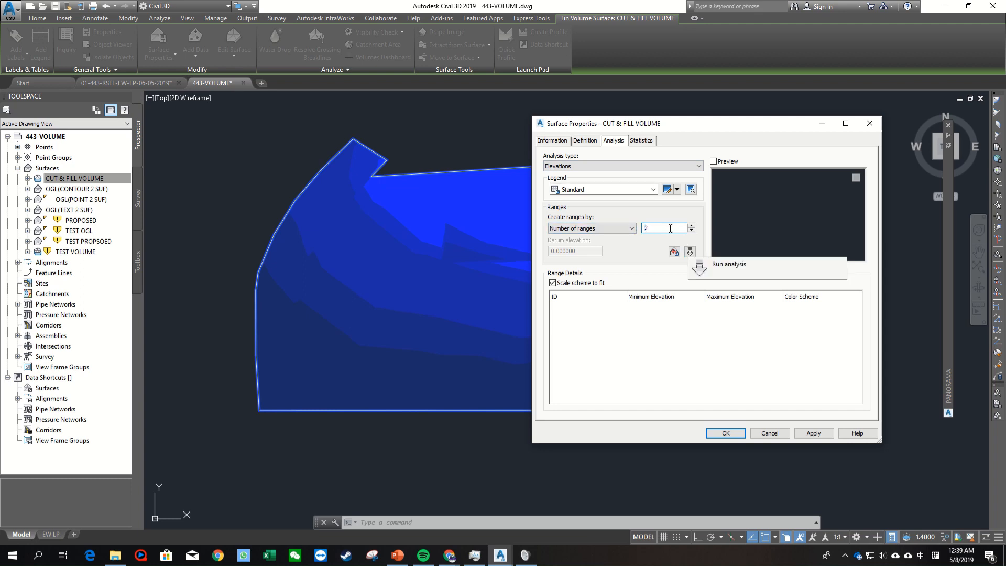
{"action": "left_click", "coordinate": [690, 251]}
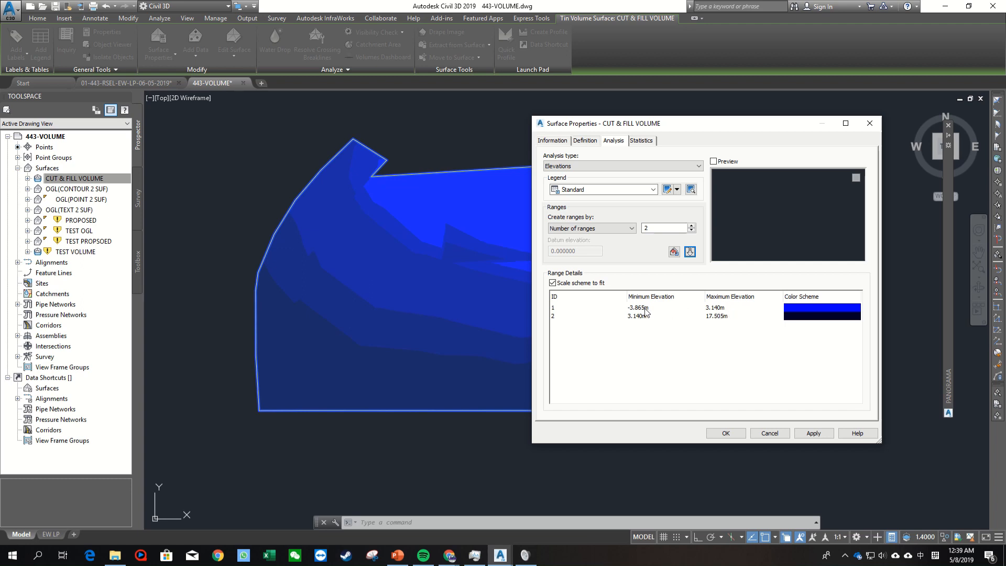
Step: Set the maximum elevation of range 1 and the minimum elevation of range 2 to 0
{"action": "double_click", "coordinate": [731, 307]}
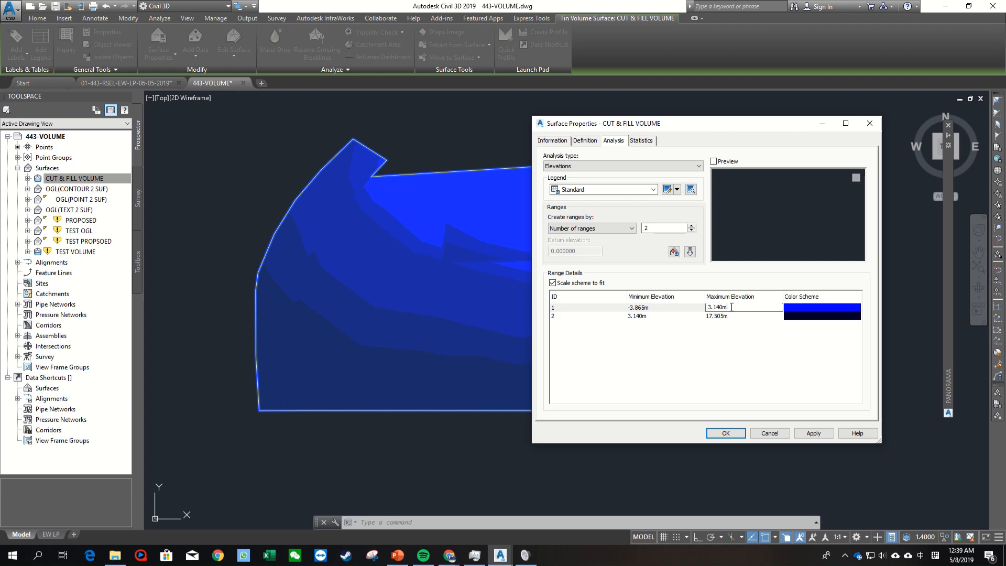
{"action": "left_click_drag", "start_coordinate": [731, 307], "coordinate": [597, 314]}
{"action": "type", "text": "0"}
{"action": "key", "text": "Return"}
{"action": "double_click", "coordinate": [679, 315]}
{"action": "type", "text": "00"}
{"action": "key", "text": "Return"}
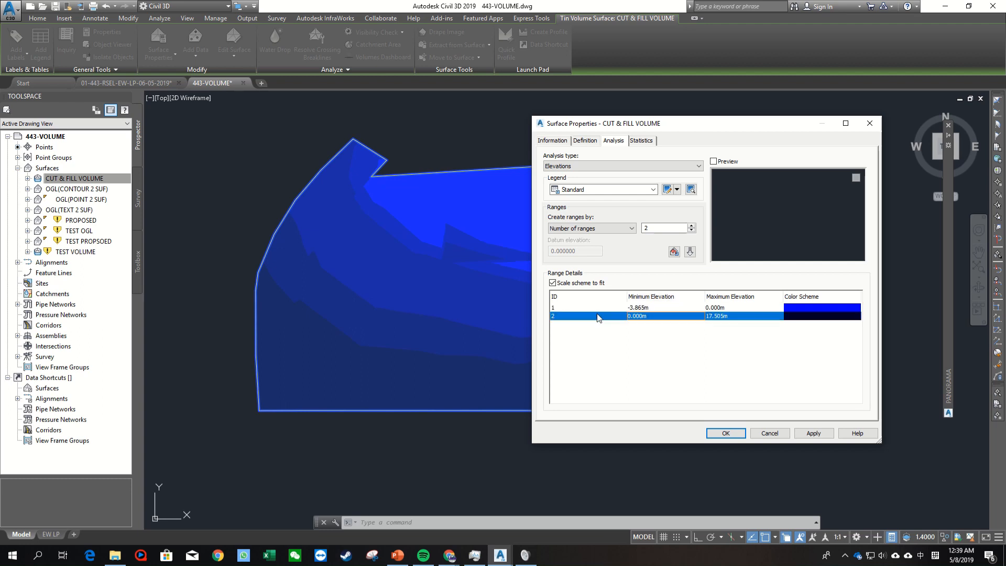
Step: Set the color scheme of elevation range 1 to red, index color 10
{"action": "left_click_drag", "start_coordinate": [709, 129], "coordinate": [800, 97]}
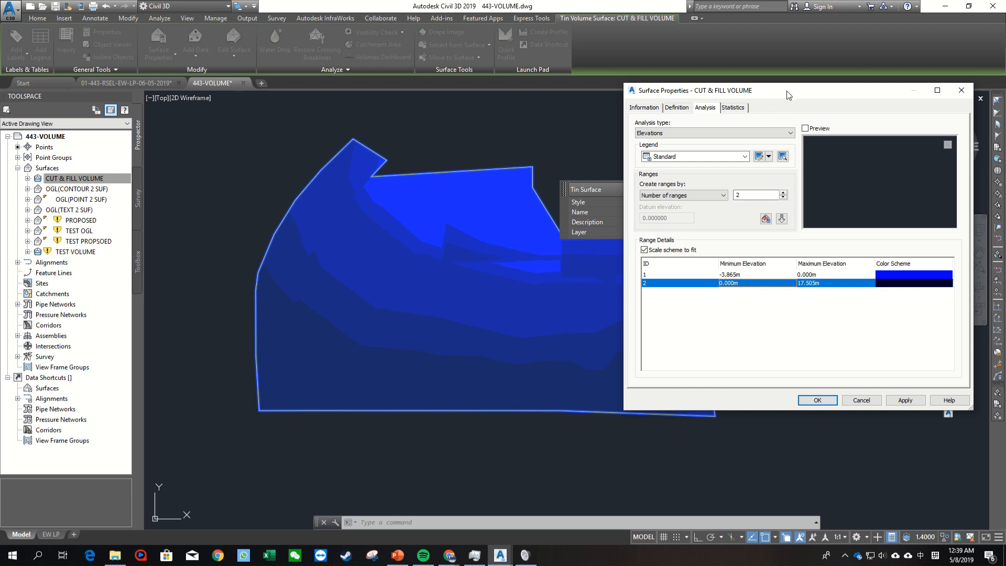
{"action": "left_click_drag", "start_coordinate": [777, 97], "coordinate": [736, 123]}
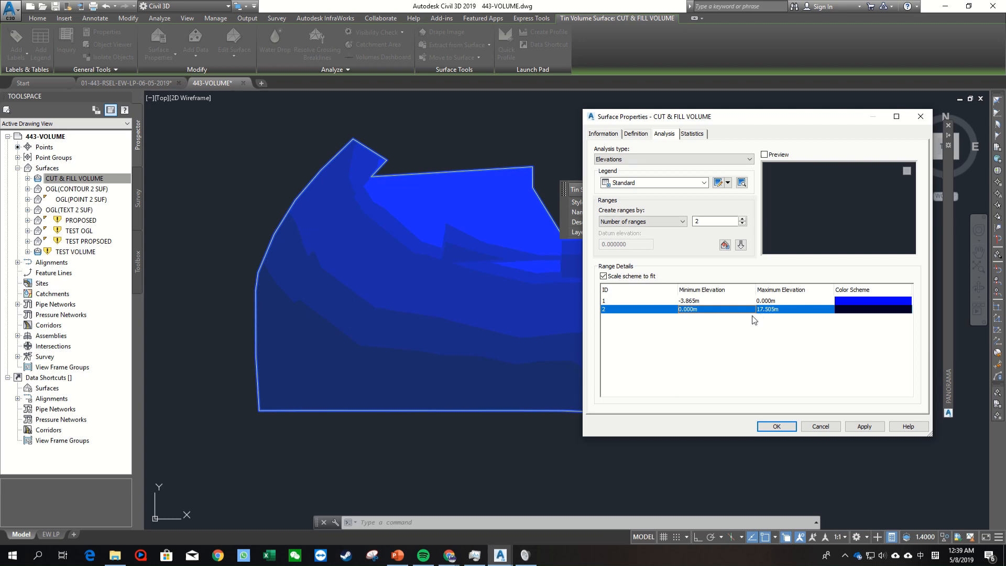
{"action": "left_click", "coordinate": [866, 305]}
{"action": "left_click", "coordinate": [866, 305]}
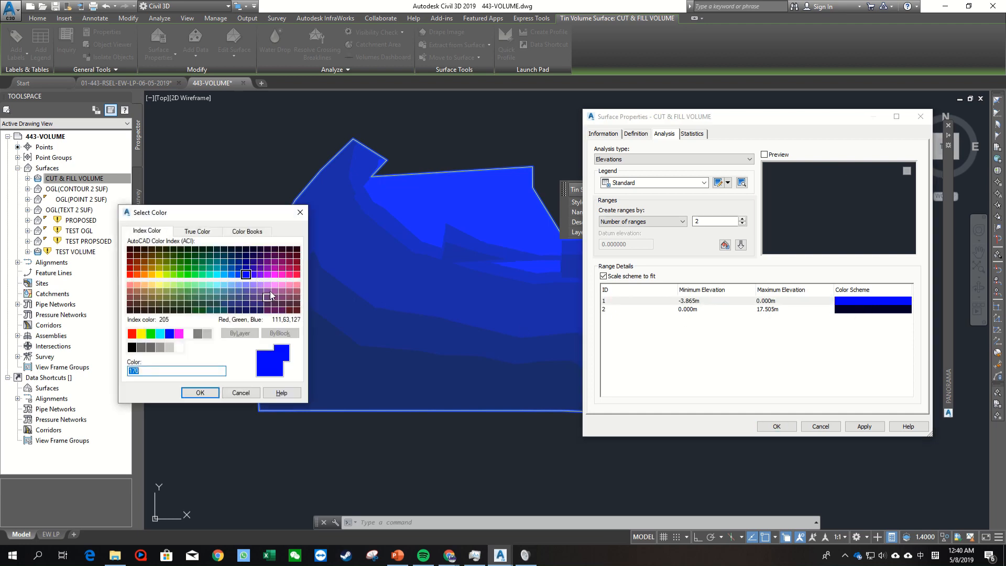
{"action": "left_click", "coordinate": [129, 274]}
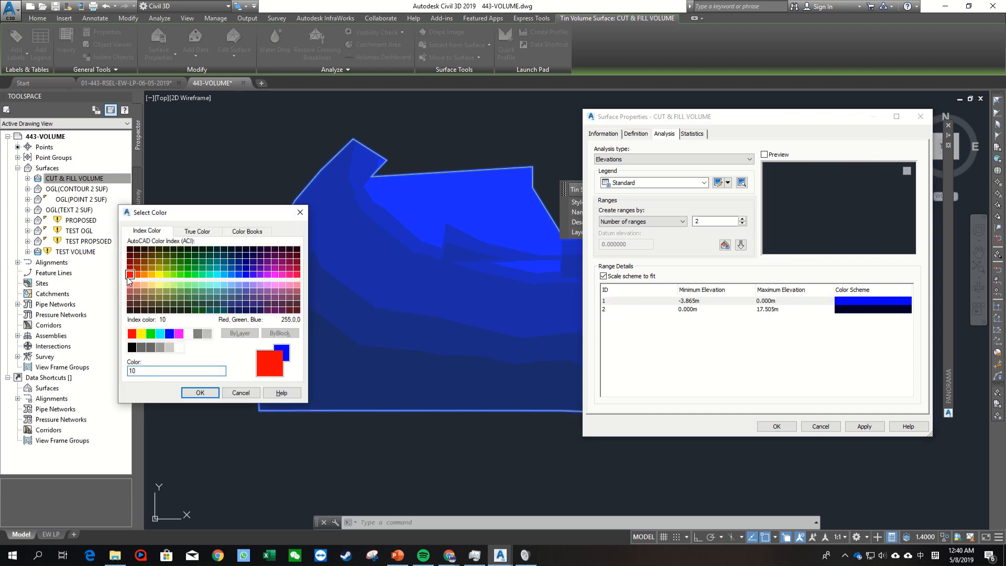
{"action": "left_click", "coordinate": [200, 392]}
Step: Set the color scheme of elevation range 2 to light blue, index color 151, and apply the surface properties
{"action": "double_click", "coordinate": [851, 308]}
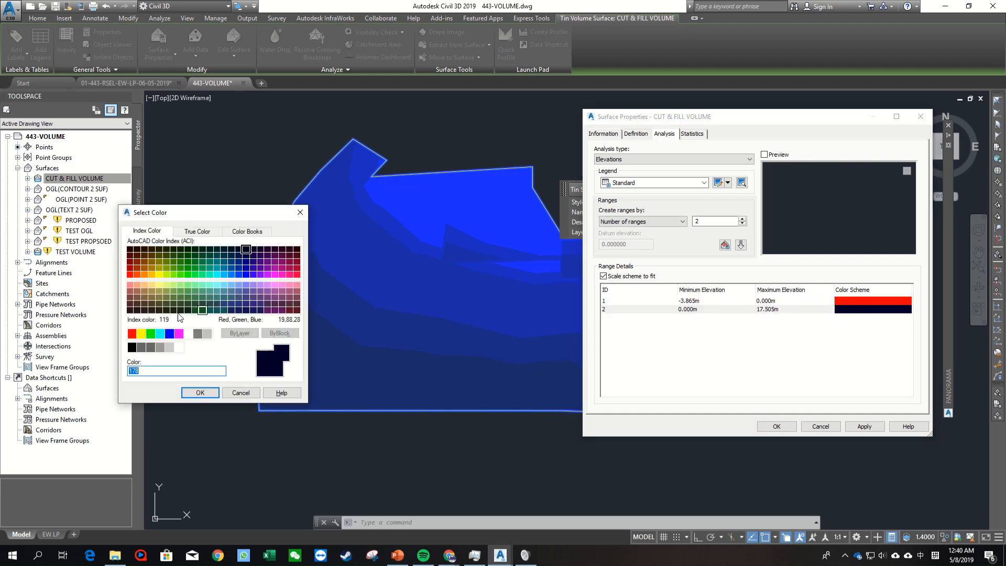
{"action": "left_click", "coordinate": [239, 274]}
{"action": "left_click", "coordinate": [231, 284]}
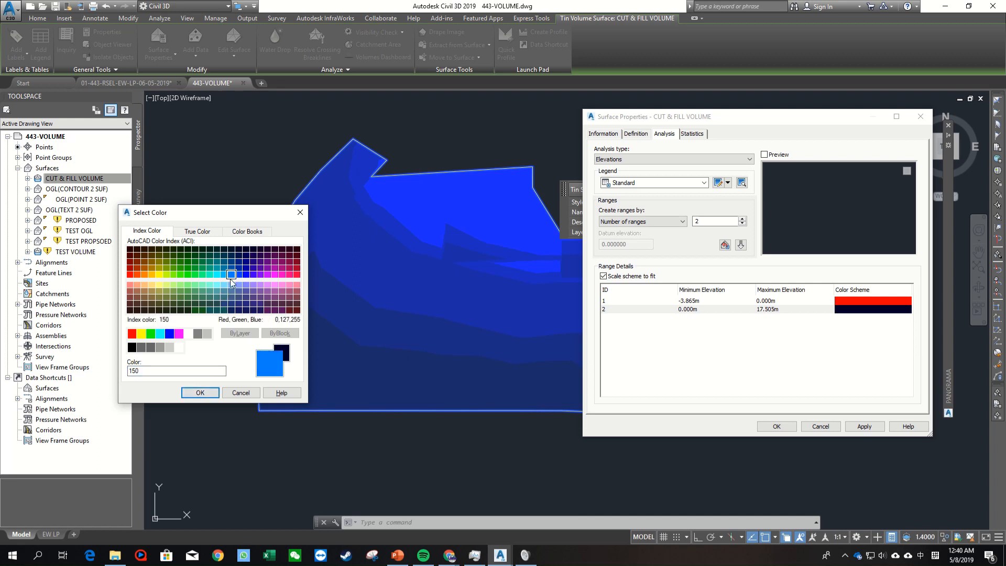
{"action": "double_click", "coordinate": [153, 371]}
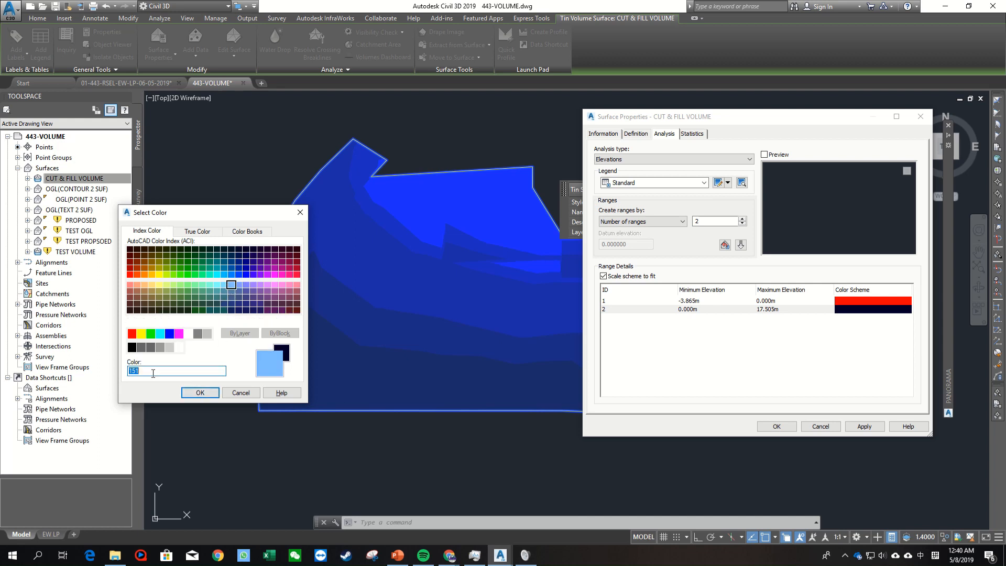
{"action": "left_click", "coordinate": [200, 392]}
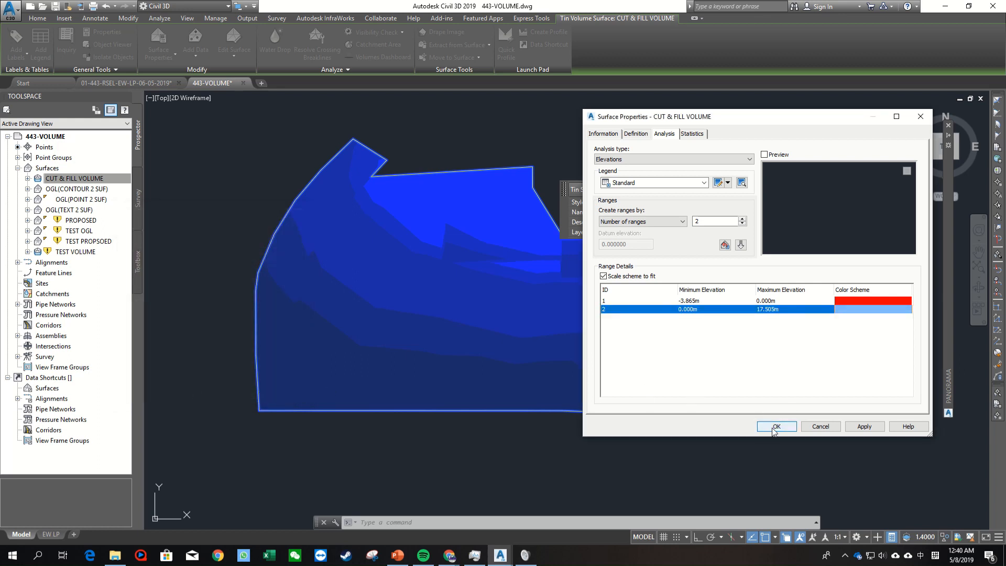
{"action": "left_click", "coordinate": [864, 426]}
{"action": "left_click", "coordinate": [777, 426]}
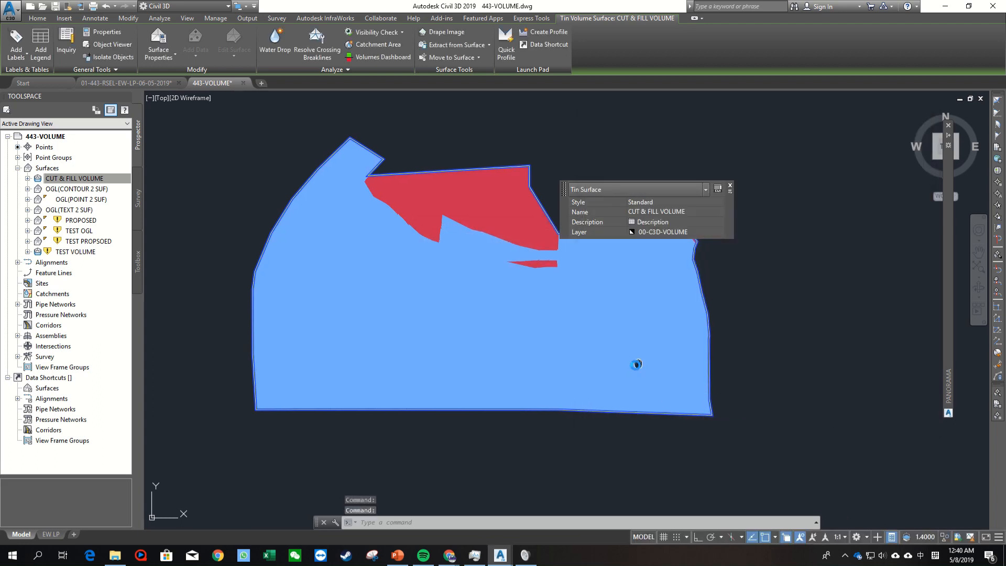
Step: Examine the extents of the red cut areas and light blue fill area on the isolated volume surface
{"action": "scroll", "coordinate": [635, 361], "scroll_direction": "down", "scroll_amount": 3}
{"action": "scroll", "coordinate": [518, 341], "scroll_direction": "up", "scroll_amount": 5}
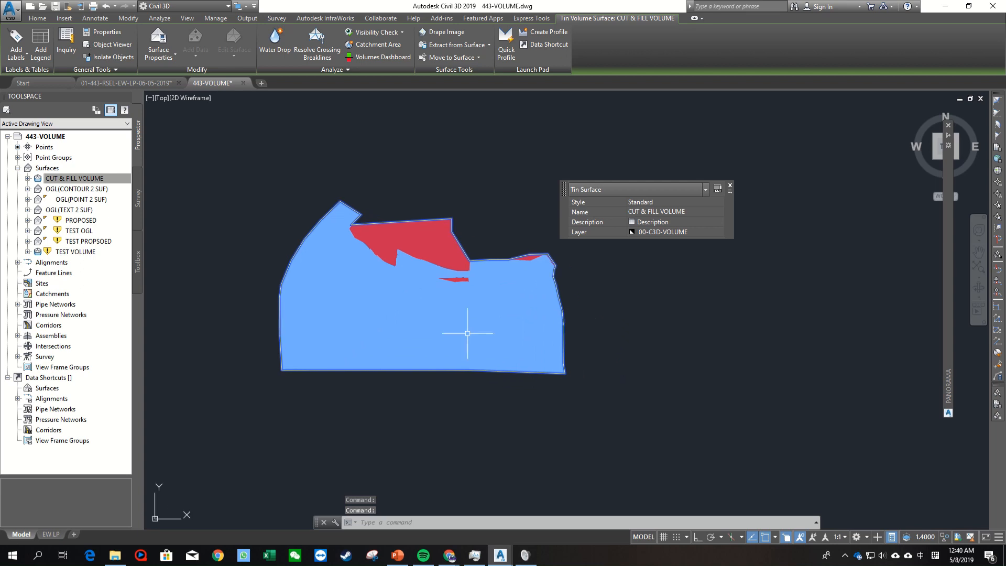
{"action": "scroll", "coordinate": [451, 328], "scroll_direction": "down", "scroll_amount": 2}
{"action": "scroll", "coordinate": [265, 178], "scroll_direction": "up", "scroll_amount": 2}
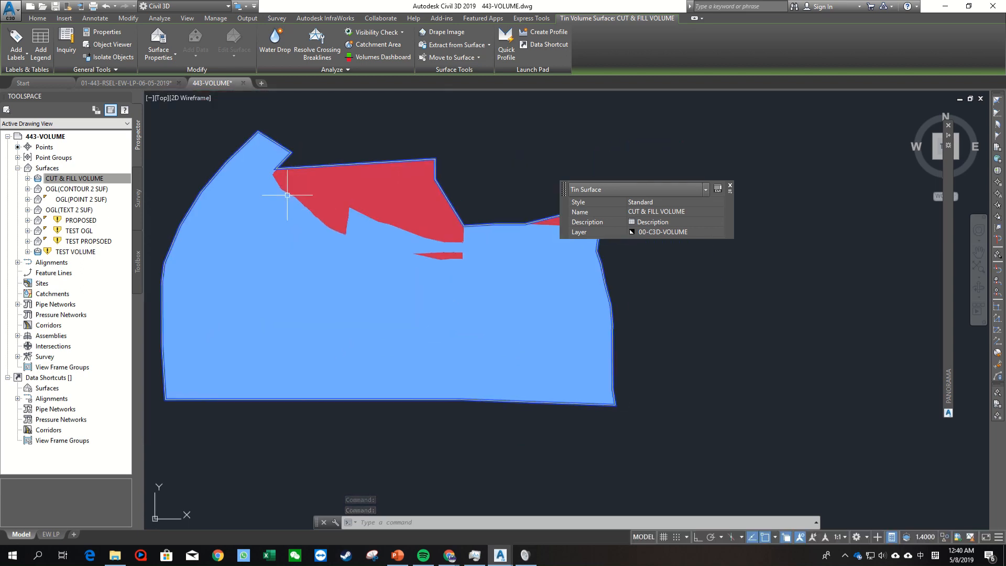
{"action": "middle_click_drag", "start_coordinate": [452, 299], "coordinate": [454, 264]}
{"action": "middle_click_drag", "start_coordinate": [260, 322], "coordinate": [277, 339]}
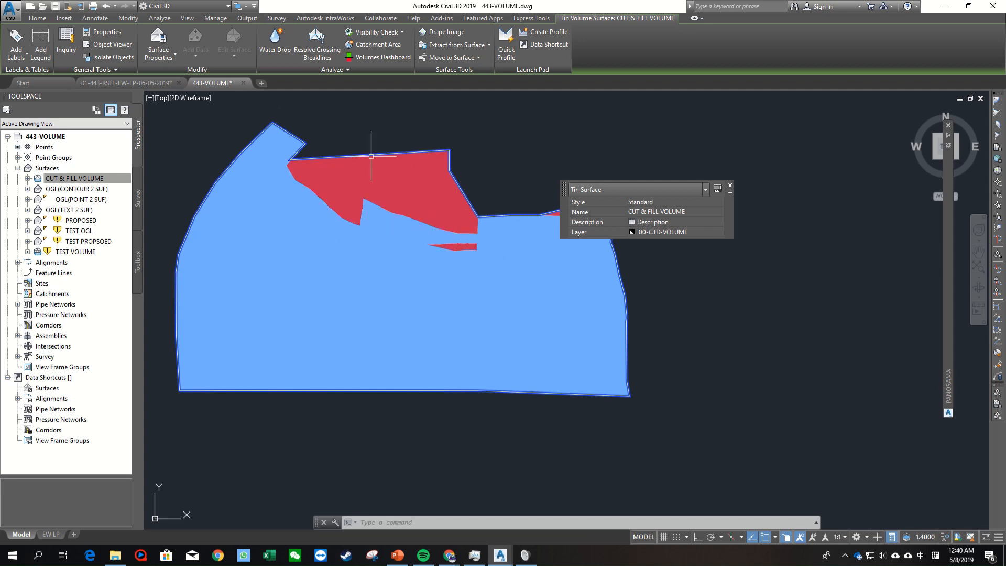
{"action": "scroll", "coordinate": [301, 285], "scroll_direction": "down", "scroll_amount": 3}
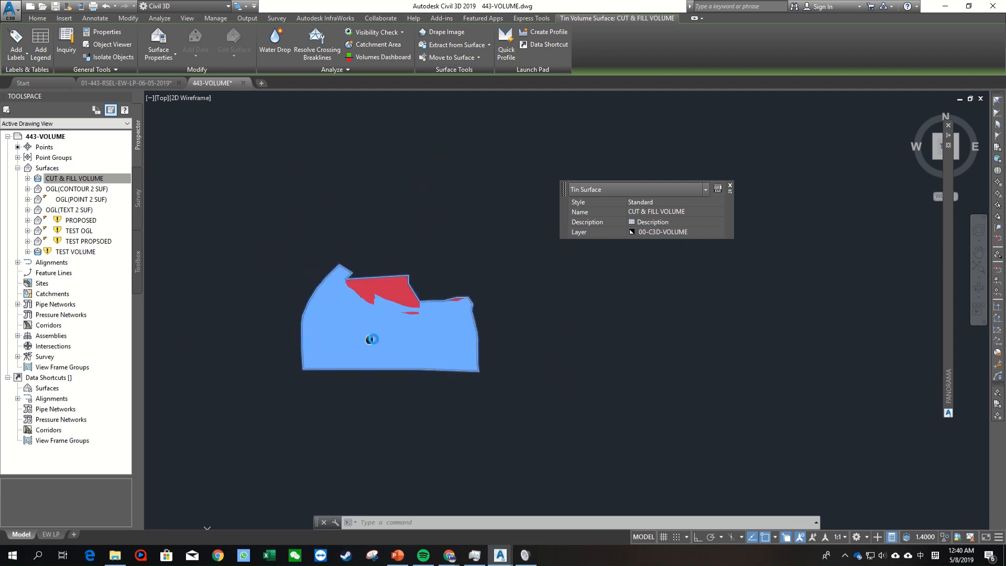
{"action": "scroll", "coordinate": [393, 337], "scroll_direction": "up", "scroll_amount": 2}
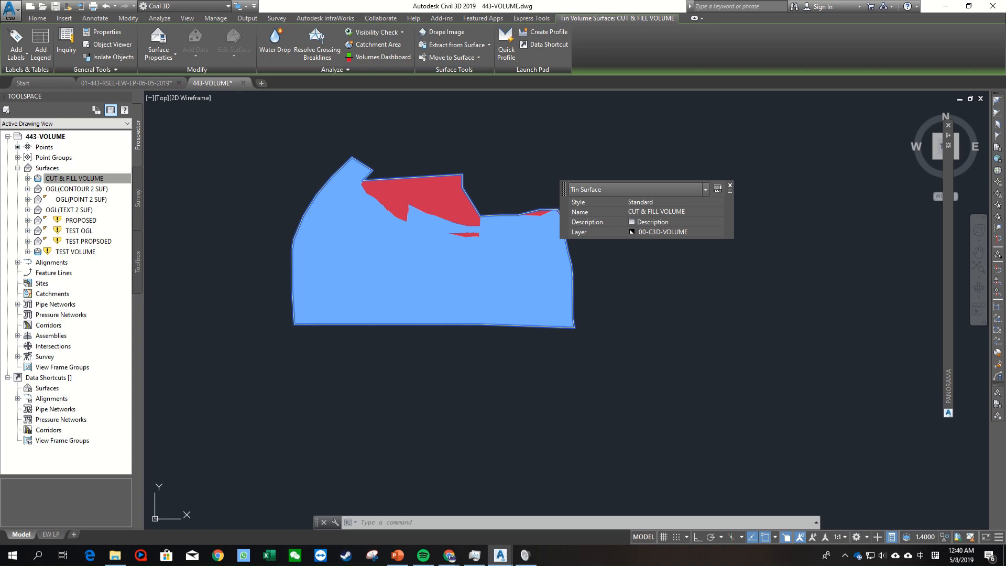
Step: Send the CUT & FILL VOLUME surface to the back of the display order, behind the site plan linework
{"action": "scroll", "coordinate": [438, 220], "scroll_direction": "up", "scroll_amount": 4}
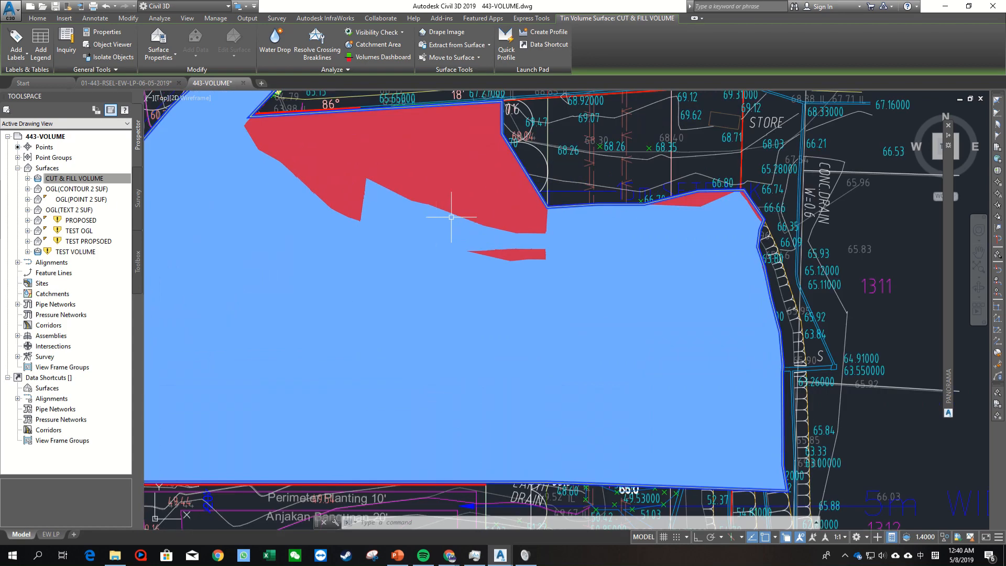
{"action": "left_click", "coordinate": [453, 213]}
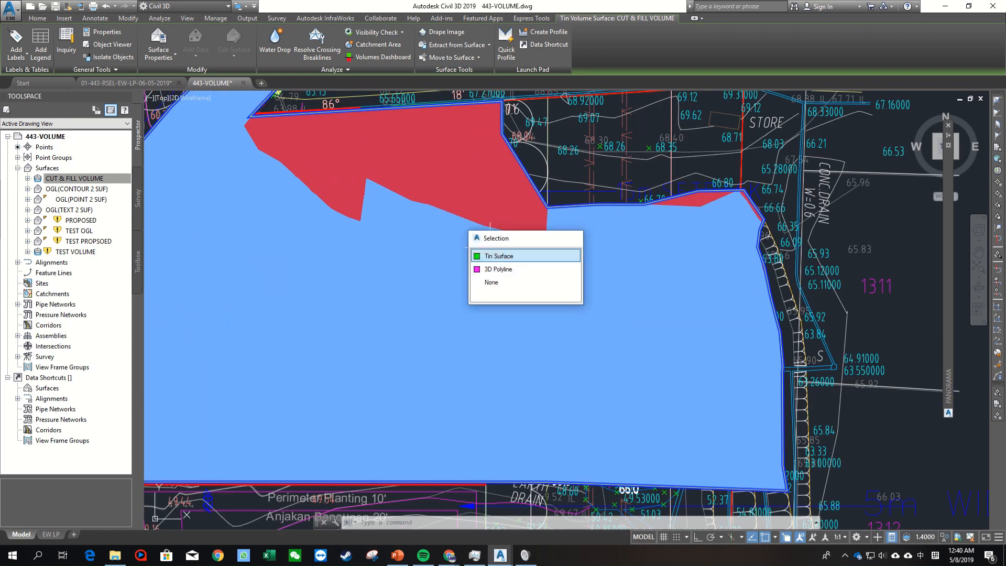
{"action": "right_click", "coordinate": [545, 218]}
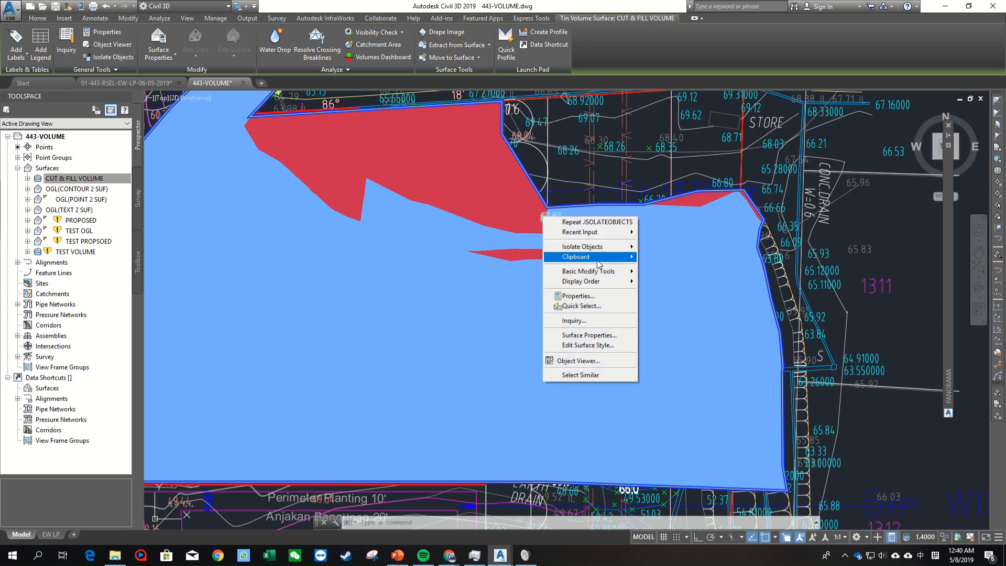
{"action": "mouse_move", "coordinate": [624, 281]}
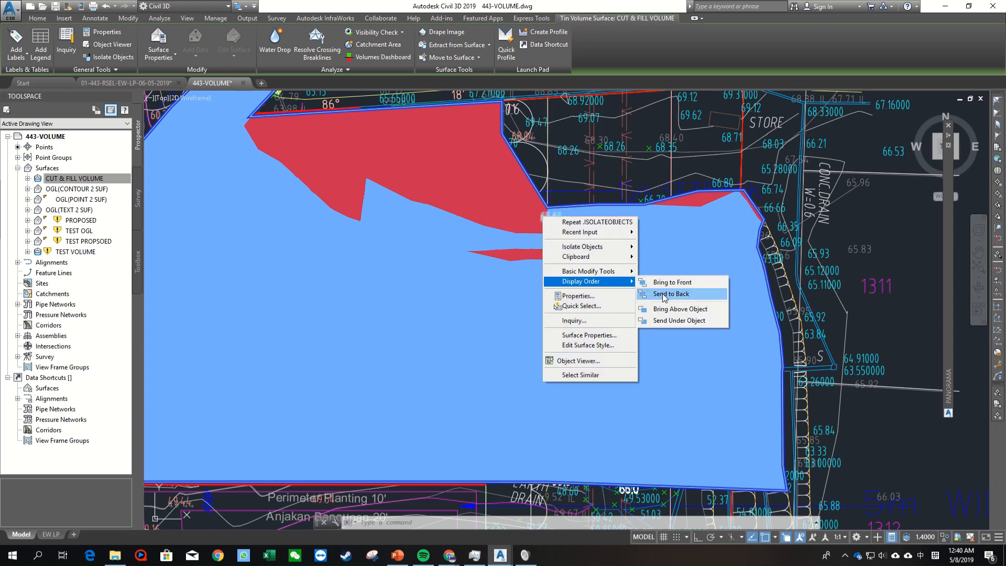
{"action": "left_click", "coordinate": [665, 294]}
Step: Delete the solid hatch covering the RUMAH SELANGORKU JENIS A plot
{"action": "left_click", "coordinate": [478, 269]}
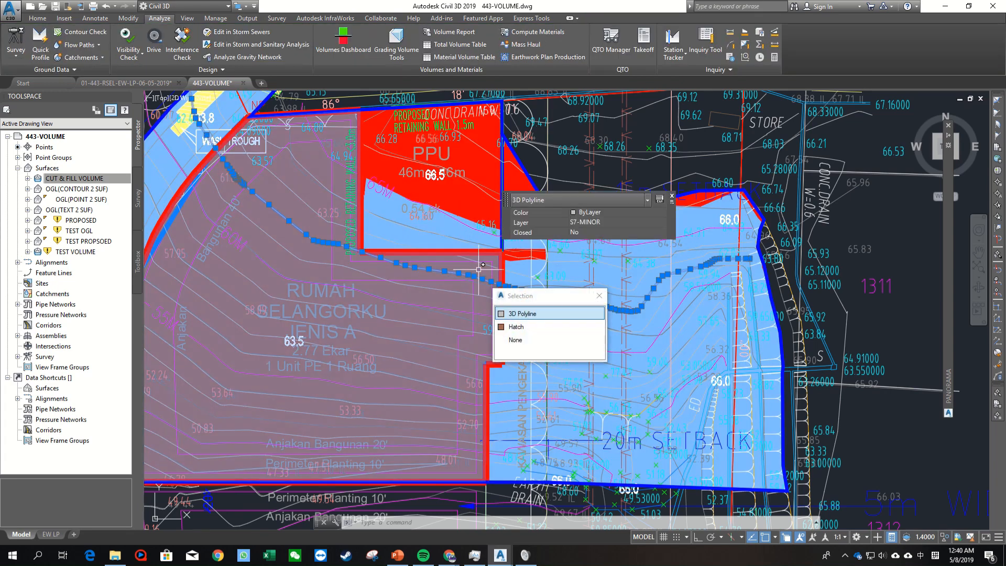
{"action": "left_click", "coordinate": [516, 326]}
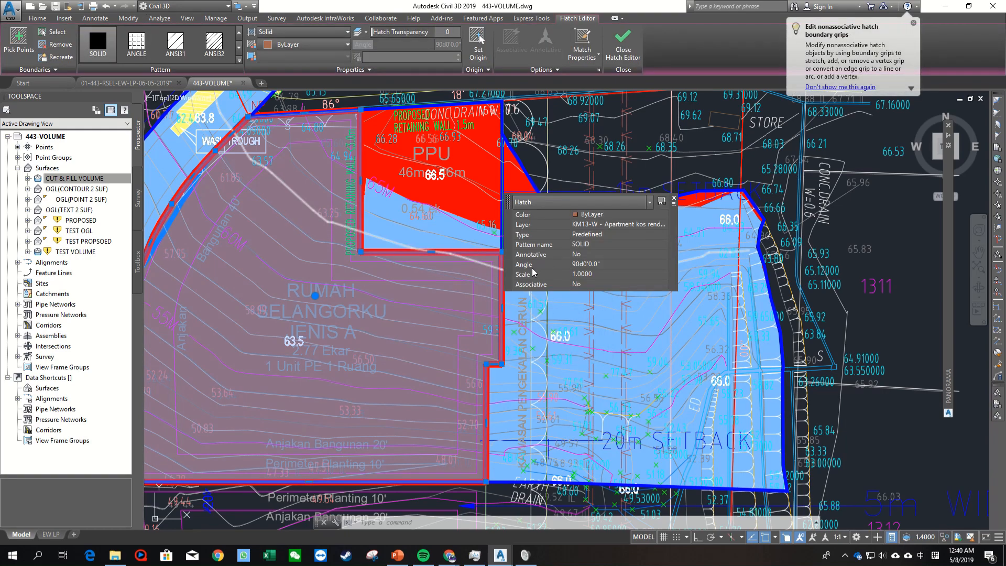
{"action": "key", "text": "Escape"}
Step: Review the colored cut and fill areas against the site plan, including the PPU plot and 20m SETBACK zone
{"action": "scroll", "coordinate": [467, 262], "scroll_direction": "down", "scroll_amount": 5}
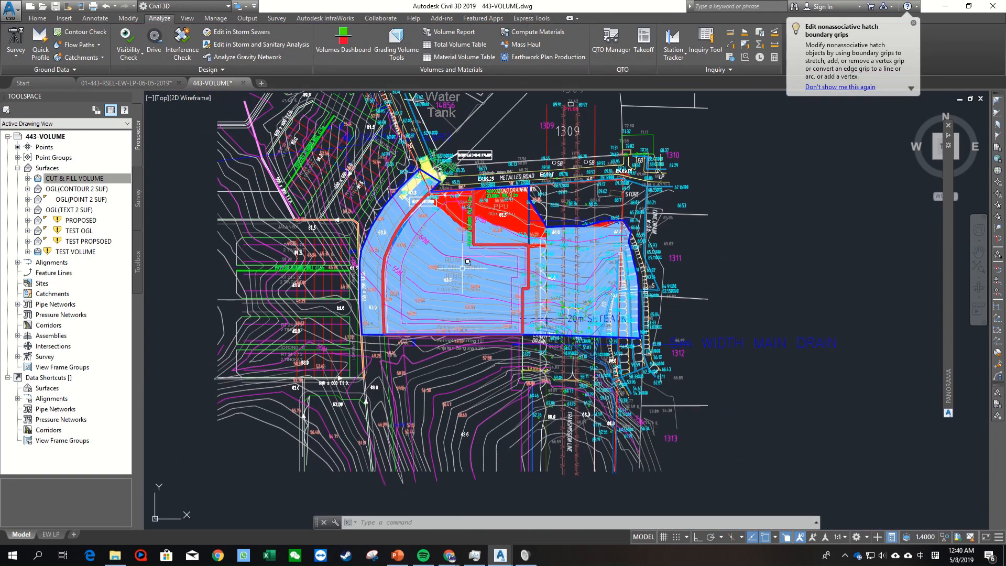
{"action": "scroll", "coordinate": [468, 262], "scroll_direction": "up", "scroll_amount": 5}
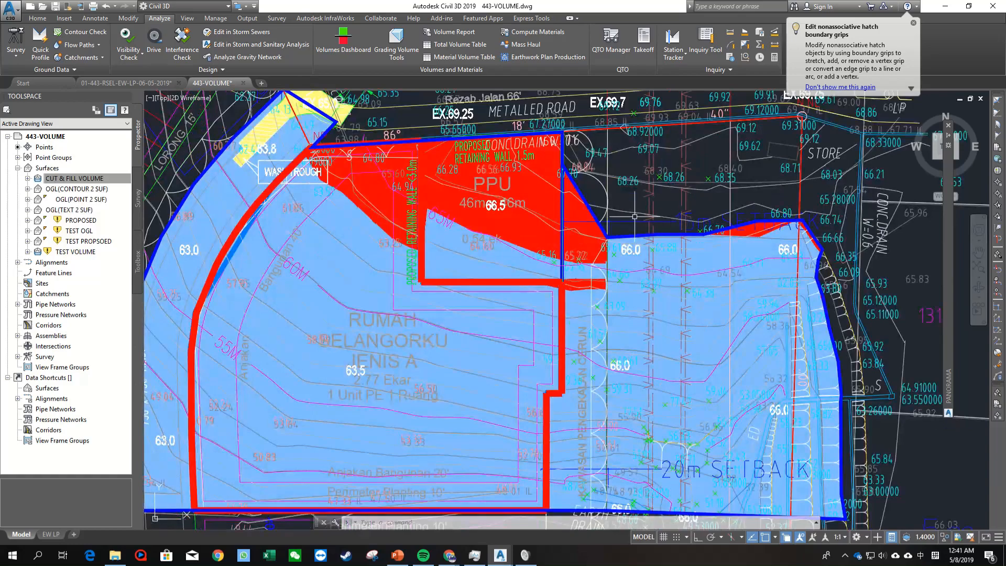
{"action": "scroll", "coordinate": [634, 216], "scroll_direction": "down", "scroll_amount": 3}
{"action": "middle_click_drag", "start_coordinate": [611, 234], "coordinate": [620, 308]}
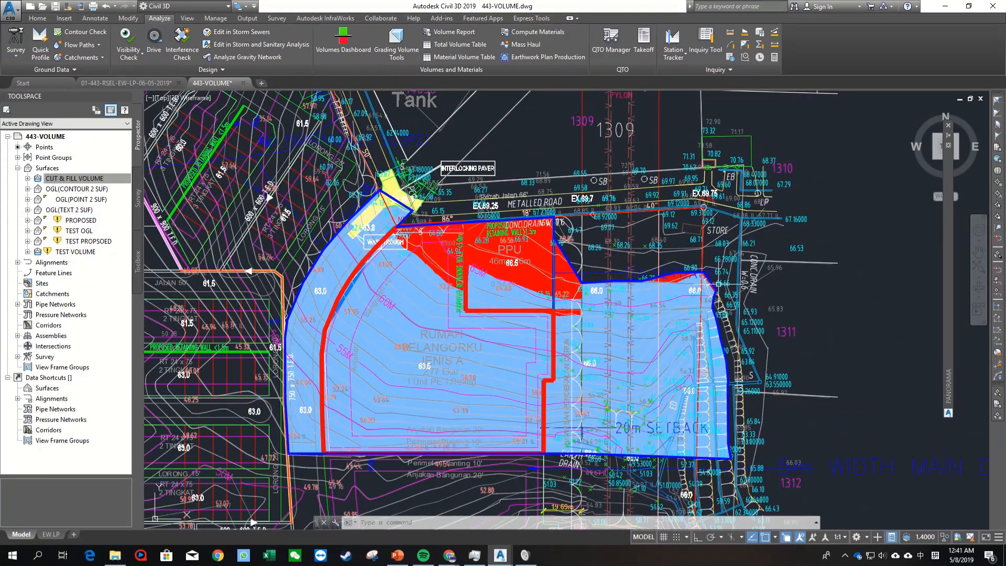
{"action": "middle_click_drag", "start_coordinate": [720, 284], "coordinate": [752, 276]}
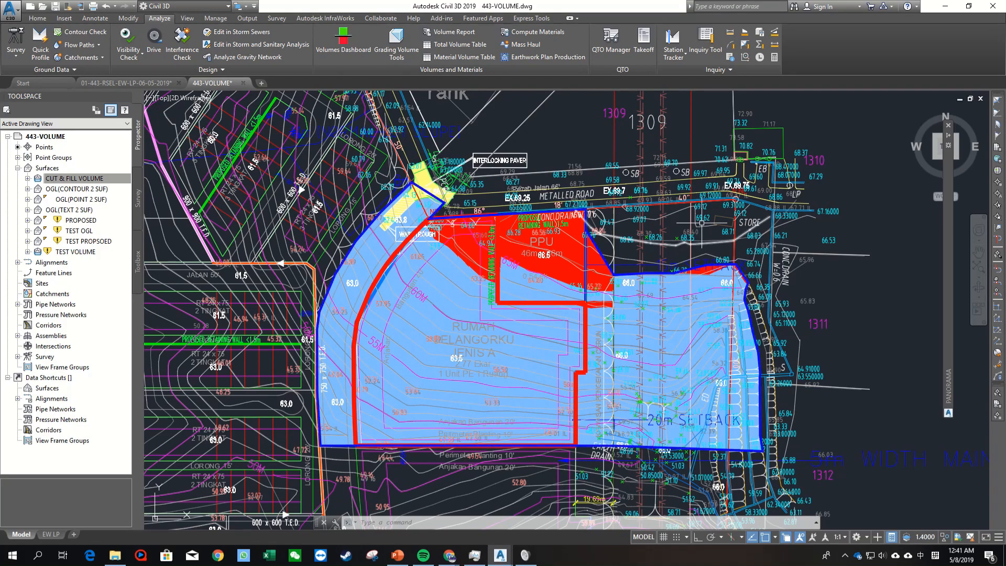